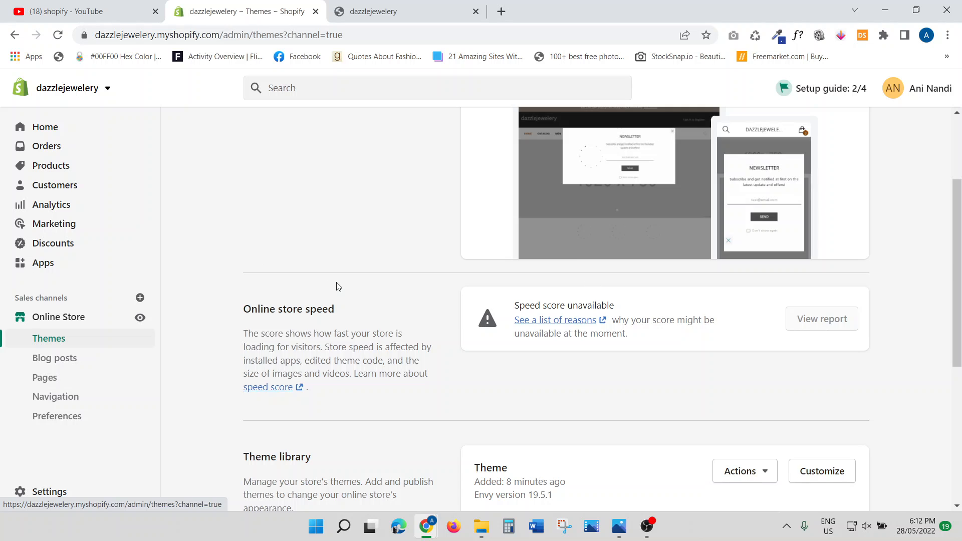
Open the store's product list and look through the products with their status, inventory, type and vendor.
scroll(336, 281, up, 3)
scroll(411, 233, down, 5)
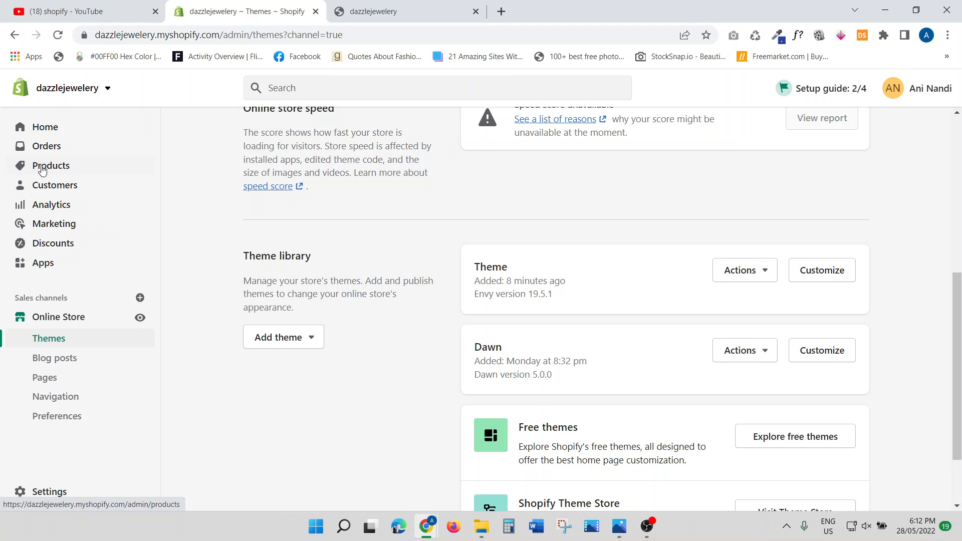
click(40, 169)
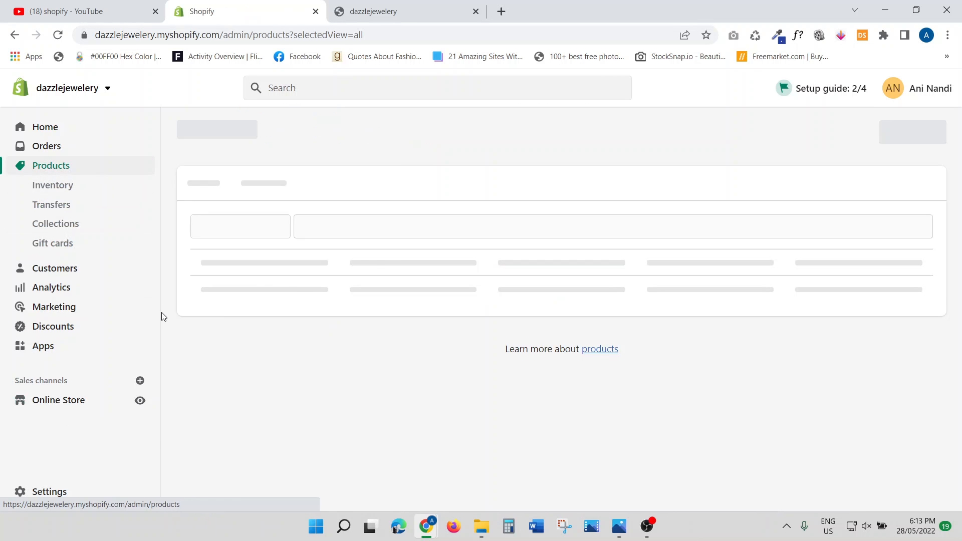
scroll(401, 299, down, 20)
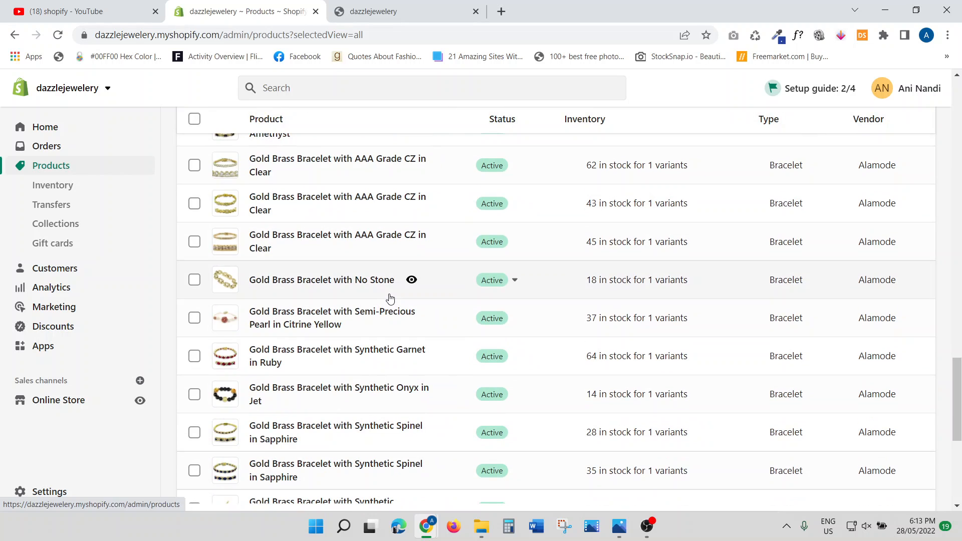
scroll(390, 299, up, 20)
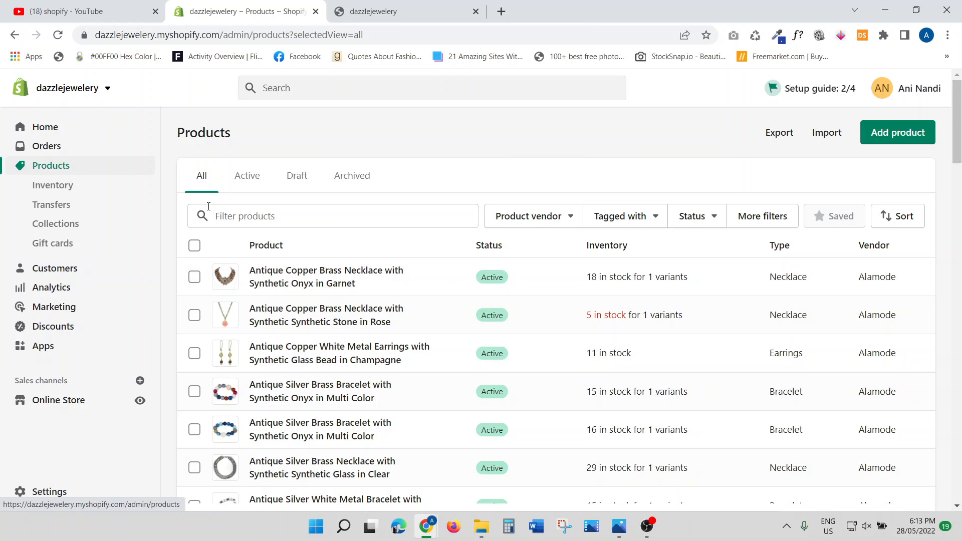
Look through the product sections Inventory, Transfers, Collections and Gift cards, examining the product conditions of the collections.
click(49, 188)
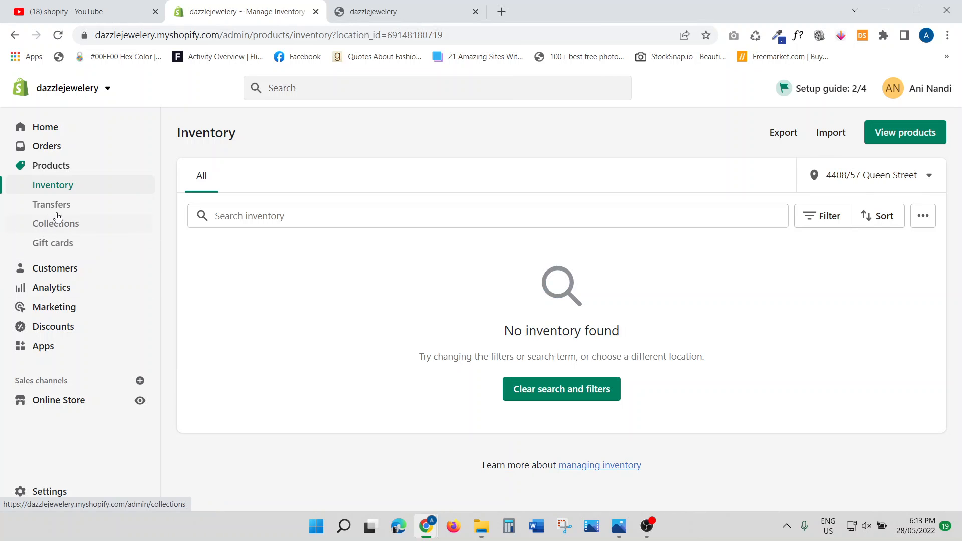
click(59, 209)
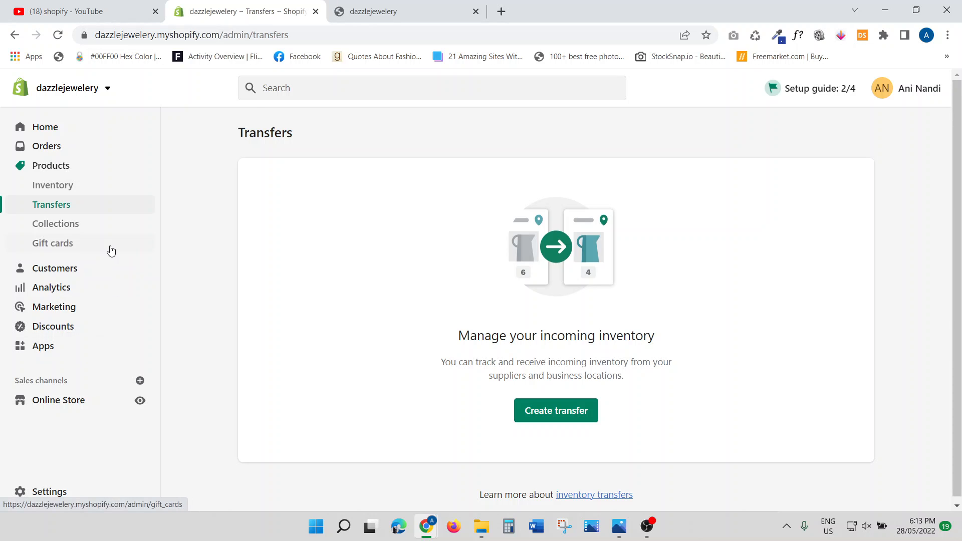
click(61, 224)
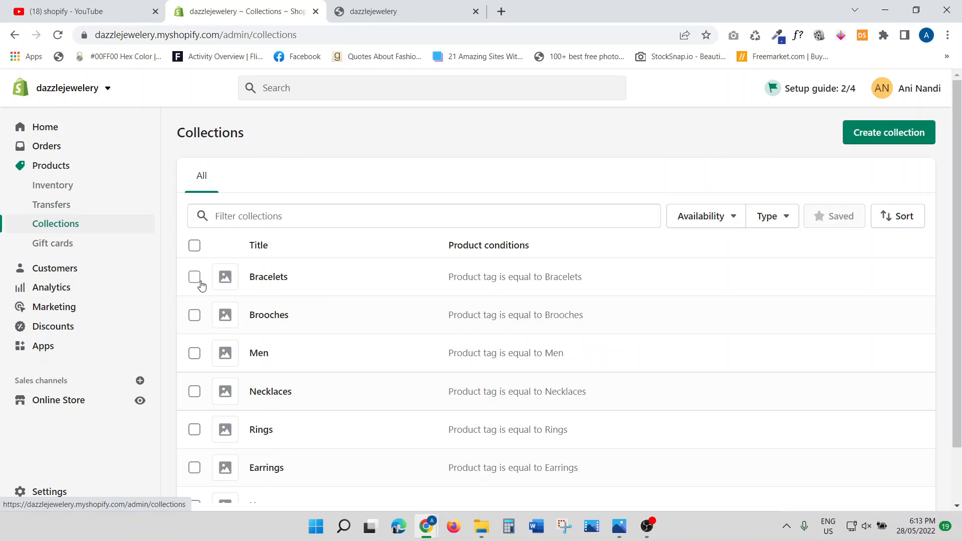
scroll(496, 296, down, 2)
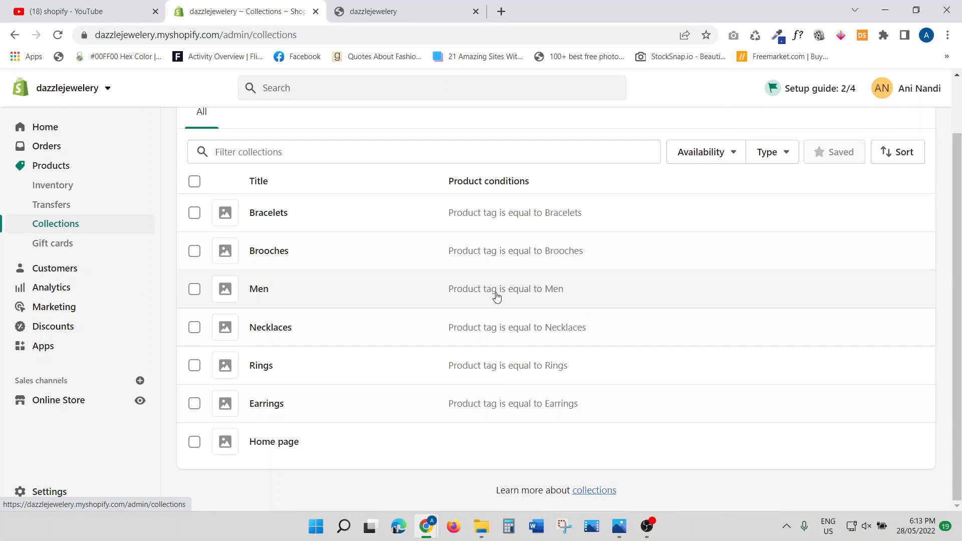
scroll(418, 303, up, 2)
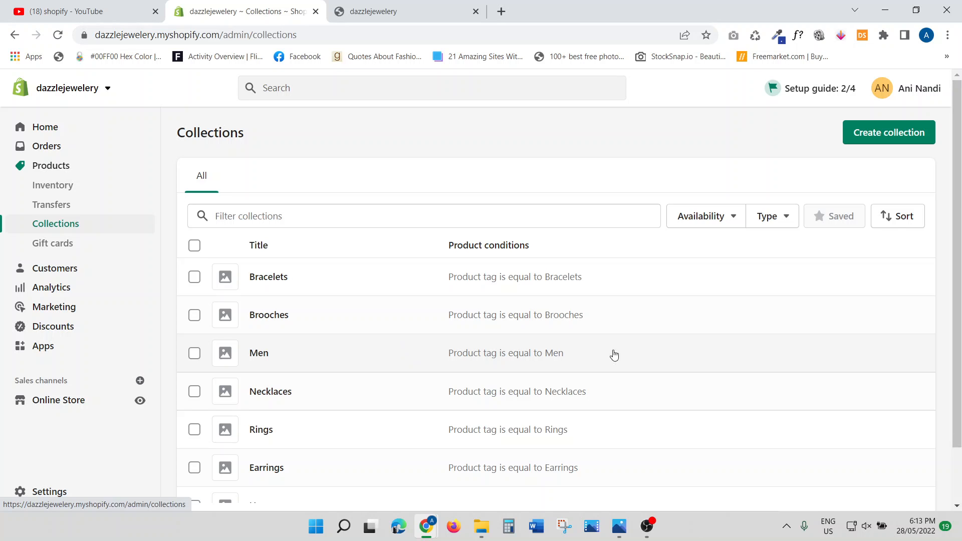
scroll(492, 219, down, 2)
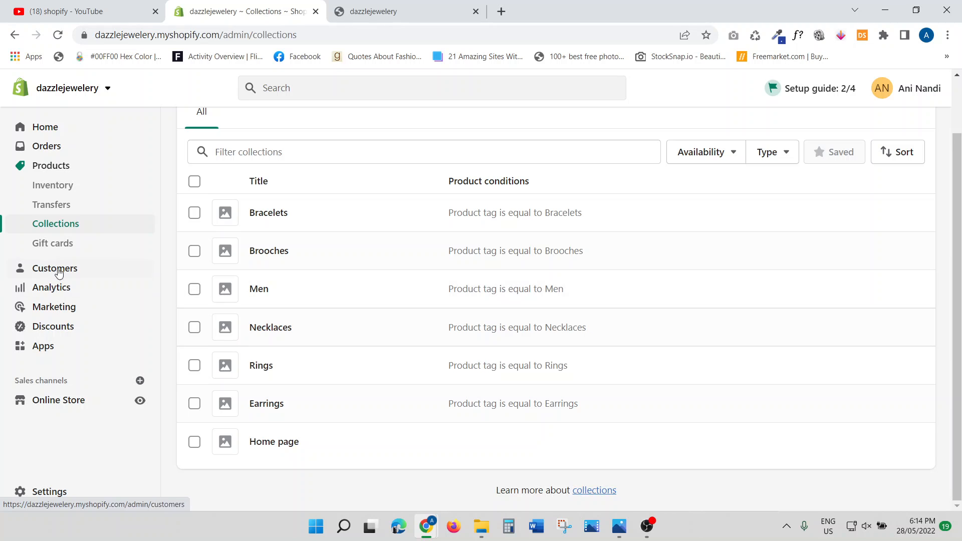
click(52, 245)
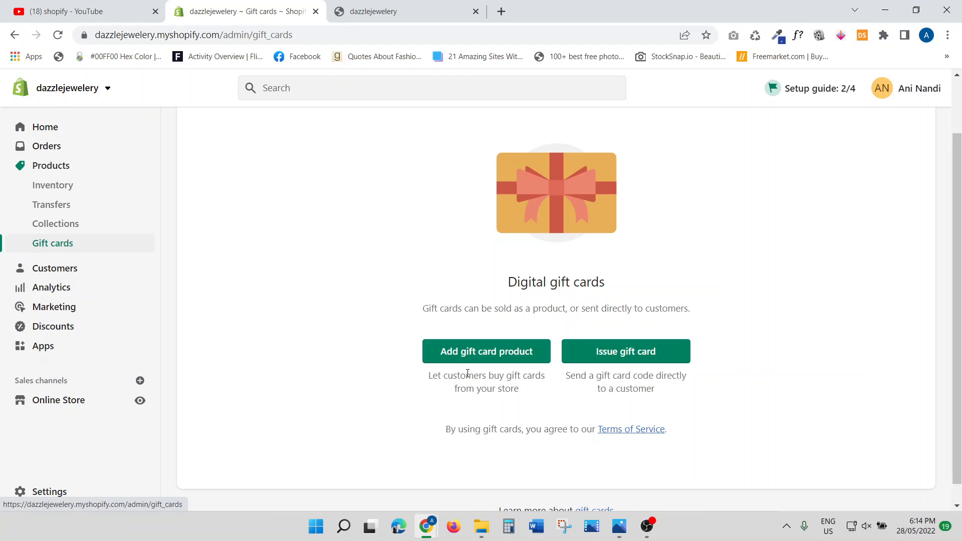
View the Customers page and the Analytics dashboard with its Reports and Live View.
click(60, 270)
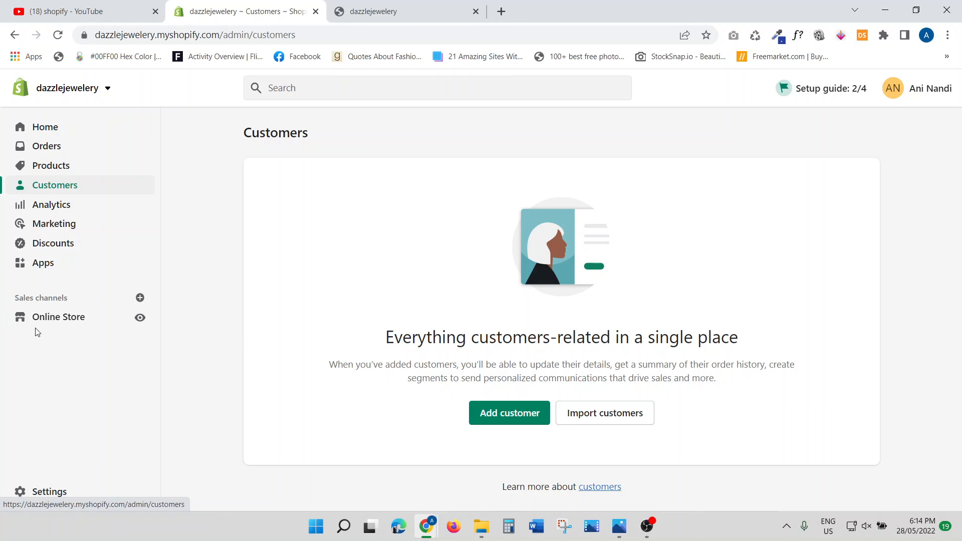
click(52, 208)
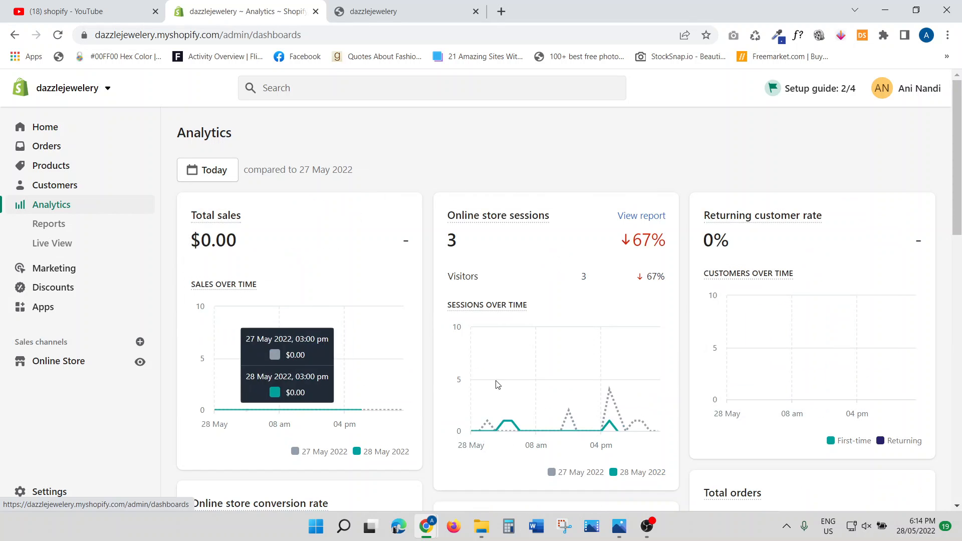
click(52, 231)
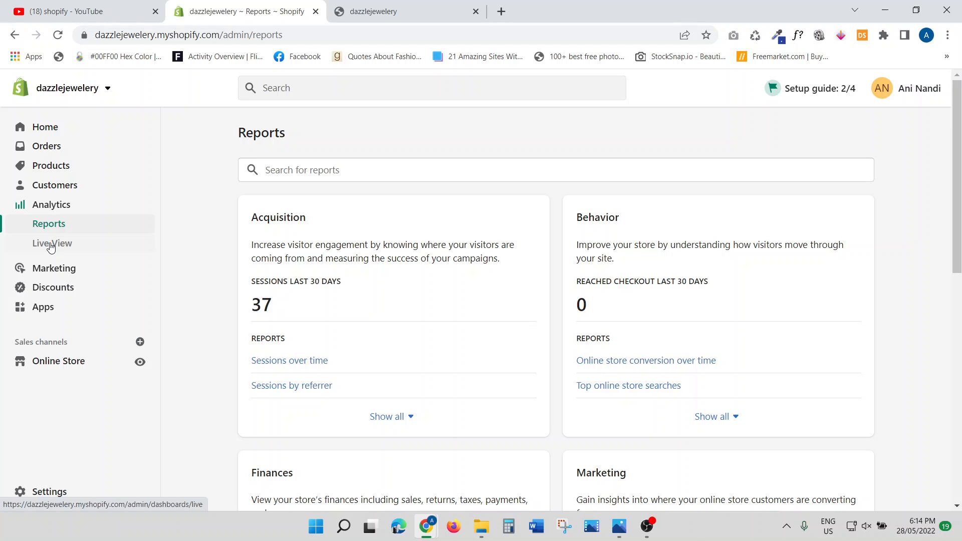
click(50, 246)
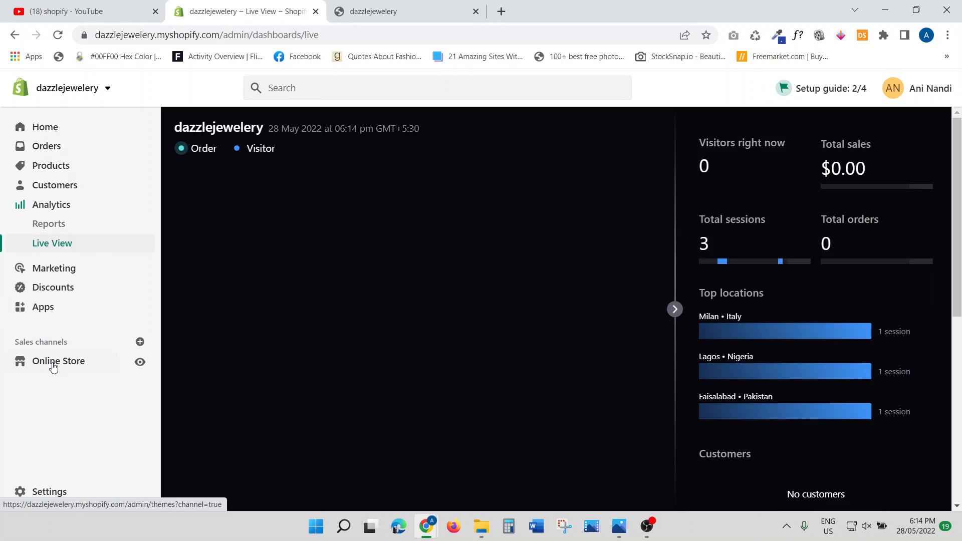
Open the online store's Themes page and review the theme library and the sources for more themes.
click(54, 364)
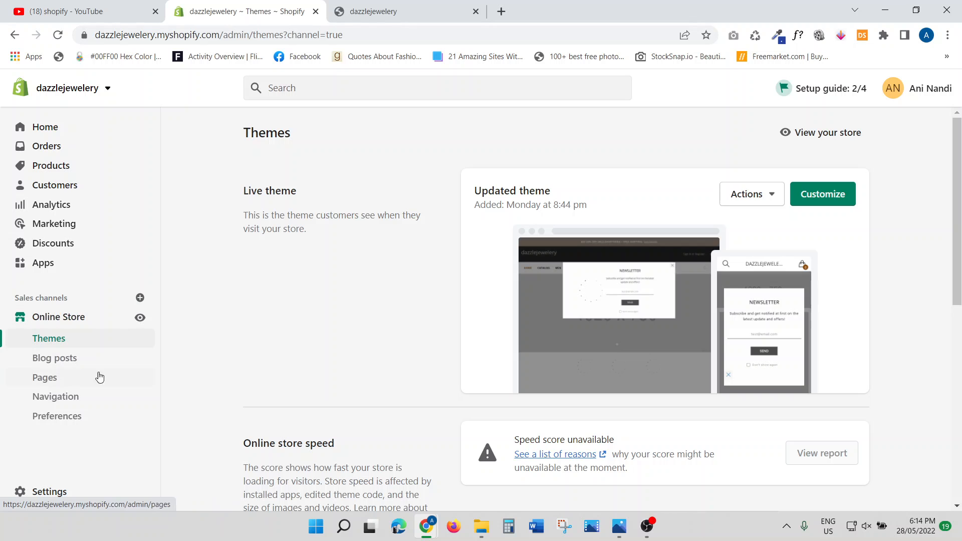
scroll(277, 338, down, 5)
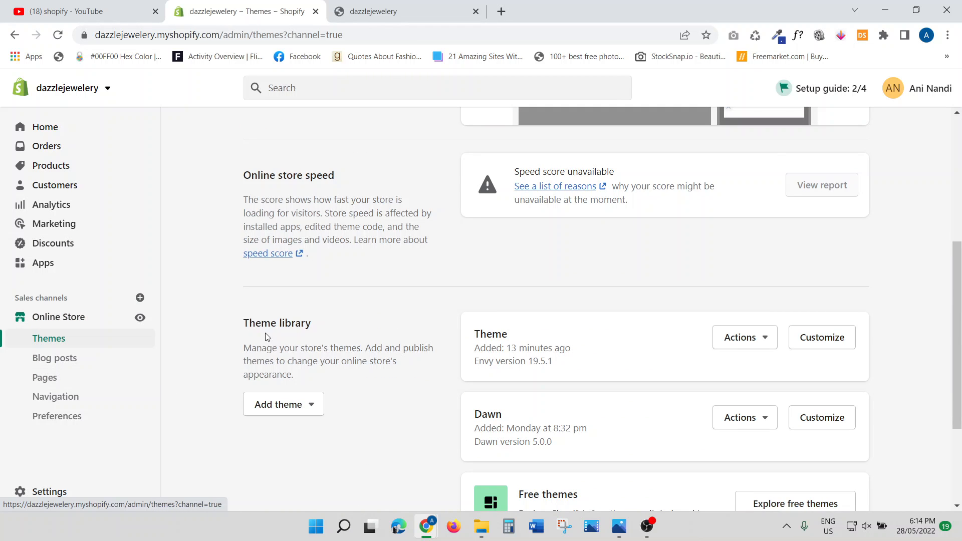
scroll(267, 337, up, 3)
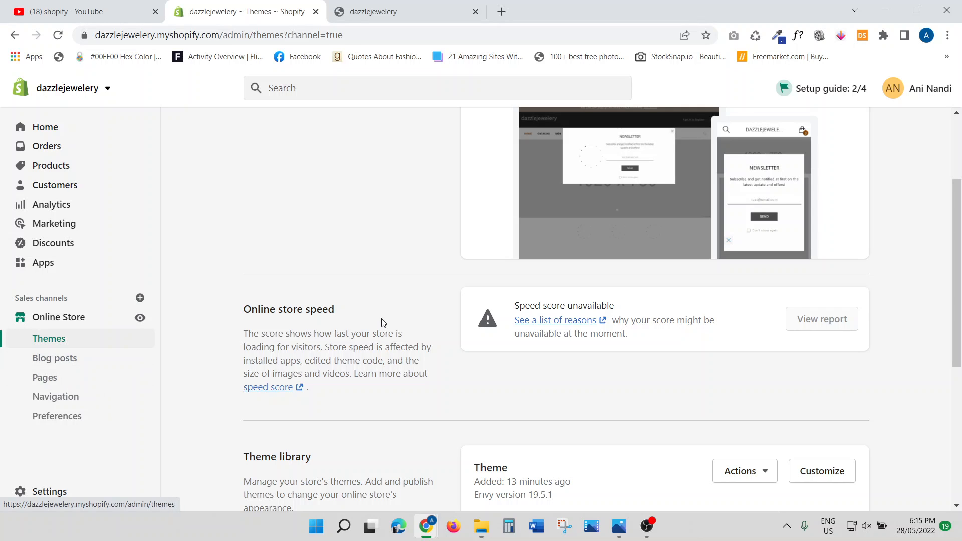
scroll(383, 322, down, 3)
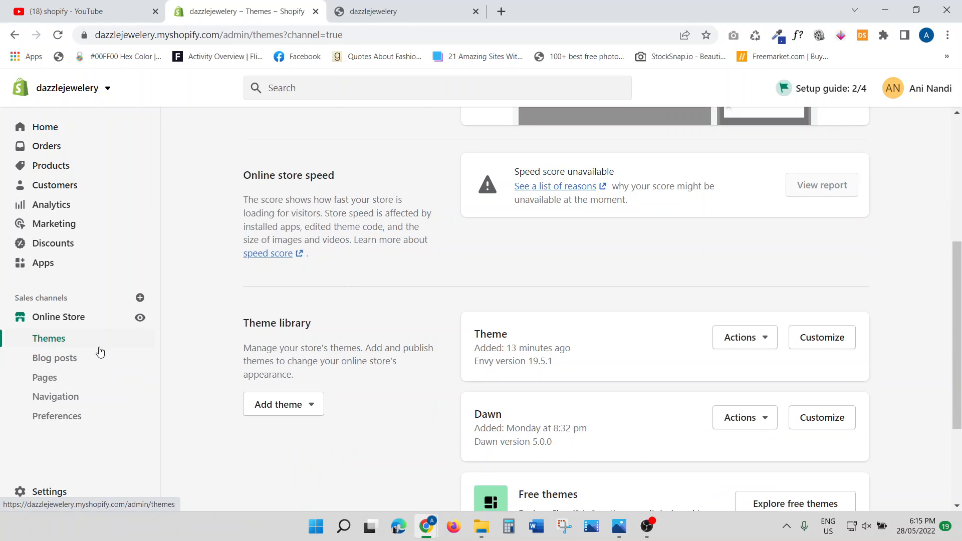
scroll(428, 348, down, 3)
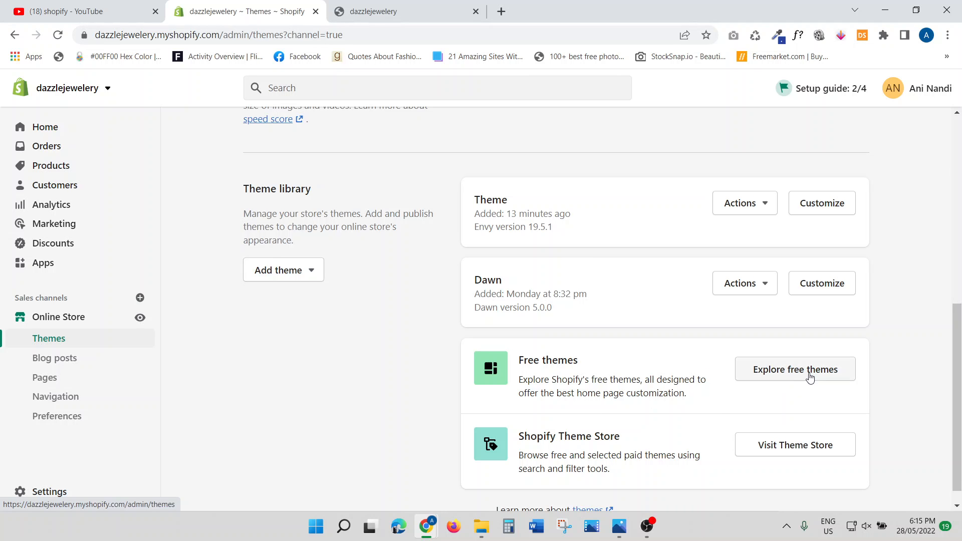
Browse Shopify's free themes and add the Craft theme to the theme library.
click(795, 370)
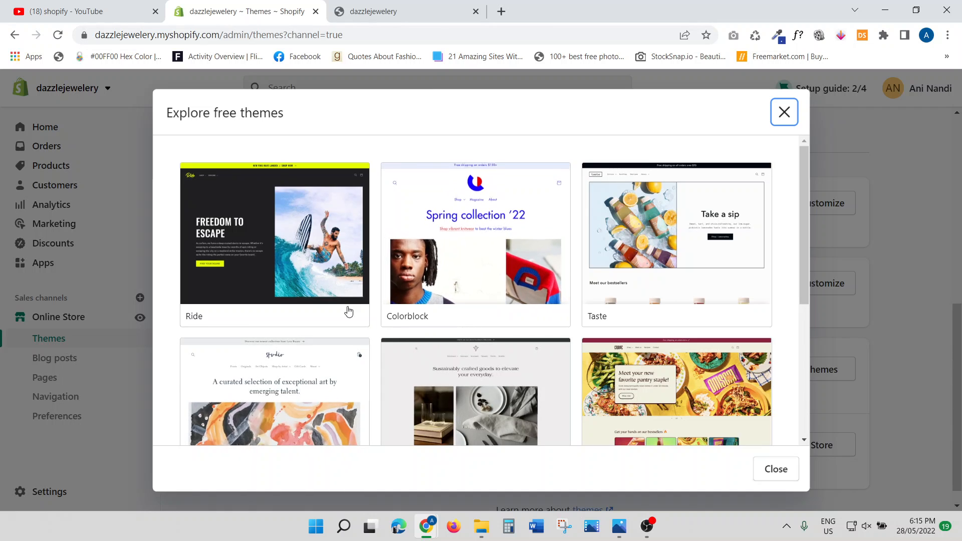
scroll(462, 271, down, 1)
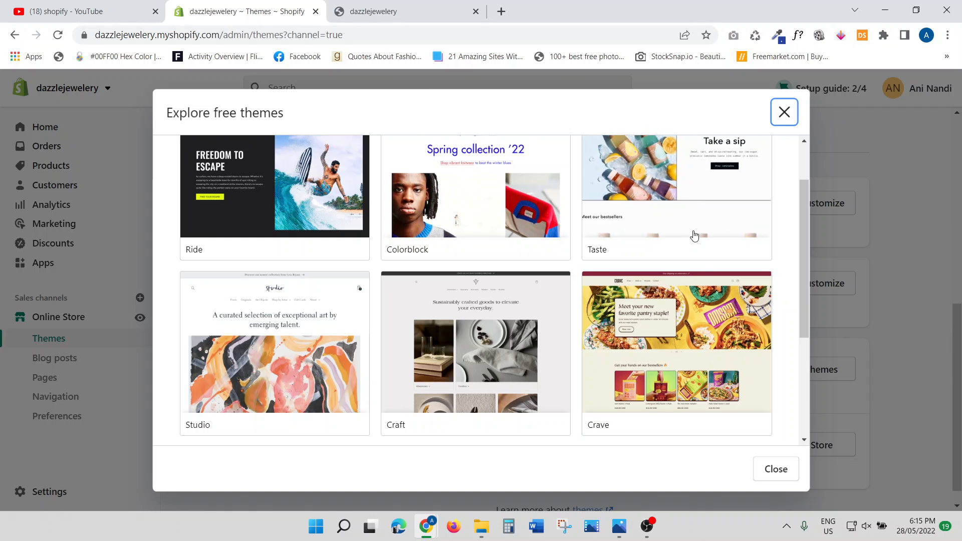
scroll(538, 355, down, 2)
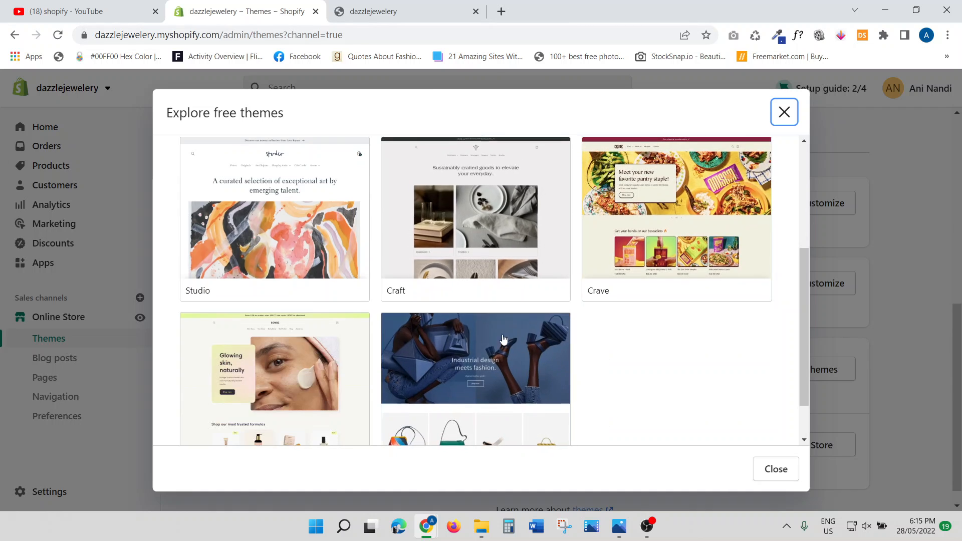
scroll(401, 320, up, 3)
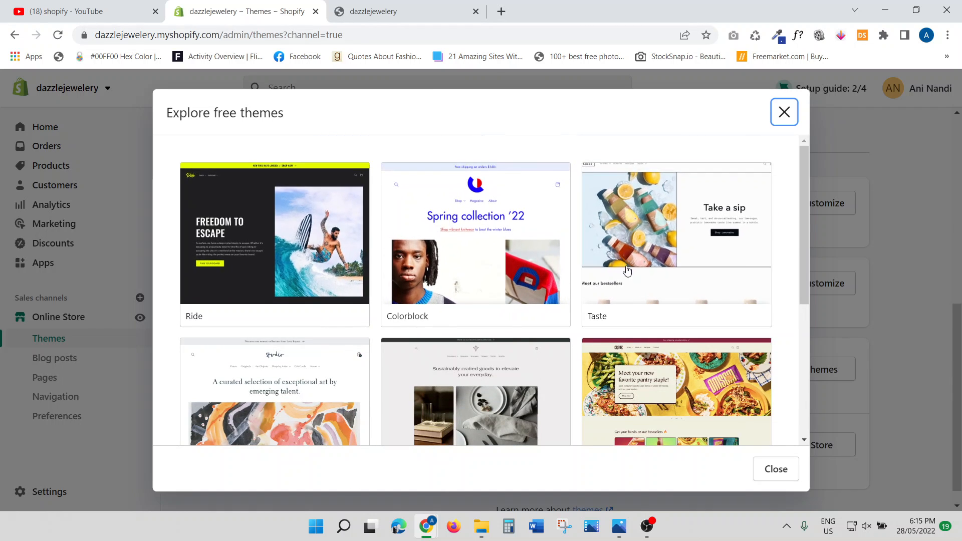
scroll(581, 346, down, 1)
scroll(581, 346, down, 2)
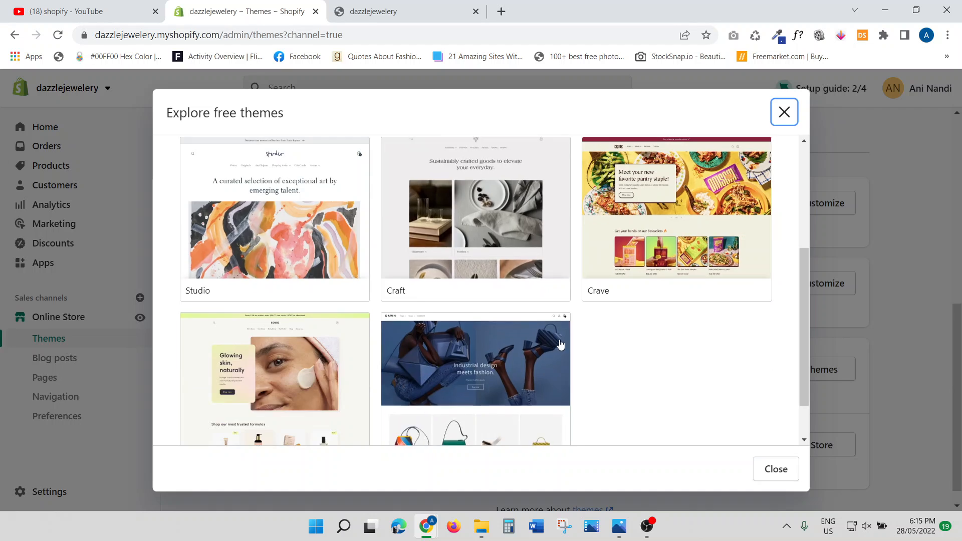
scroll(526, 336, down, 1)
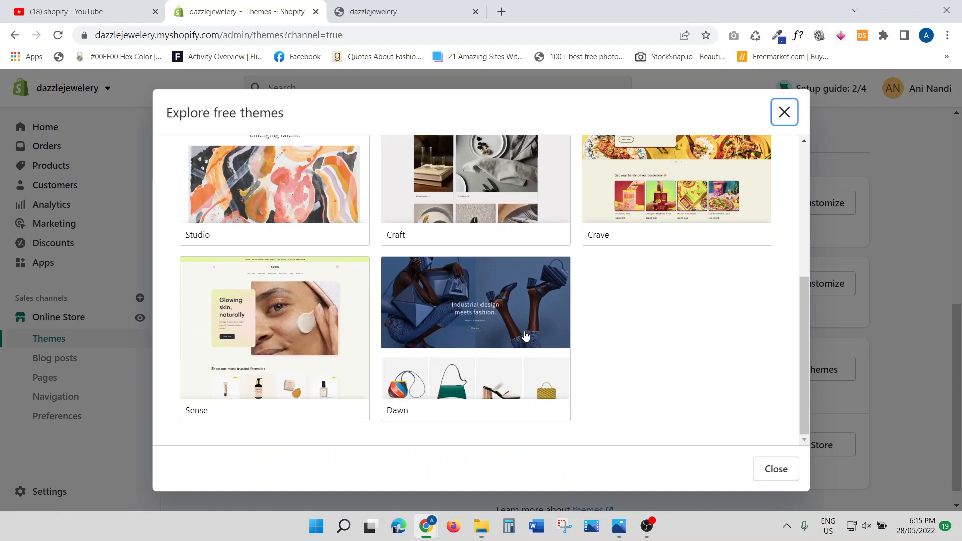
click(458, 196)
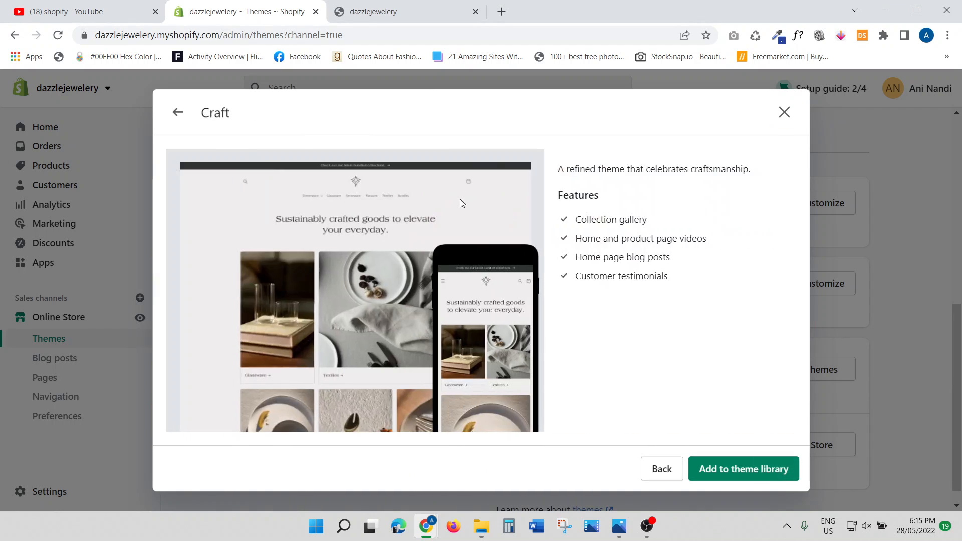
click(742, 471)
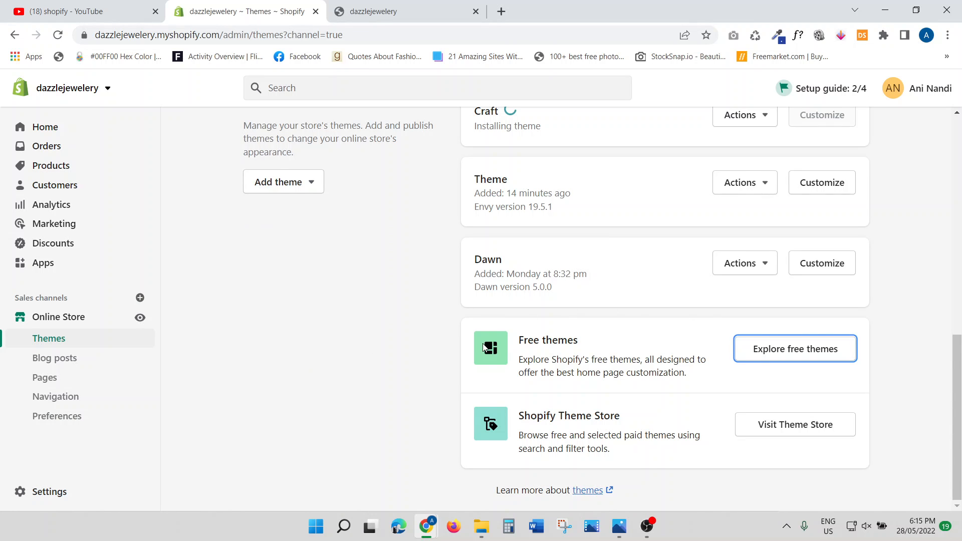
scroll(484, 347, up, 4)
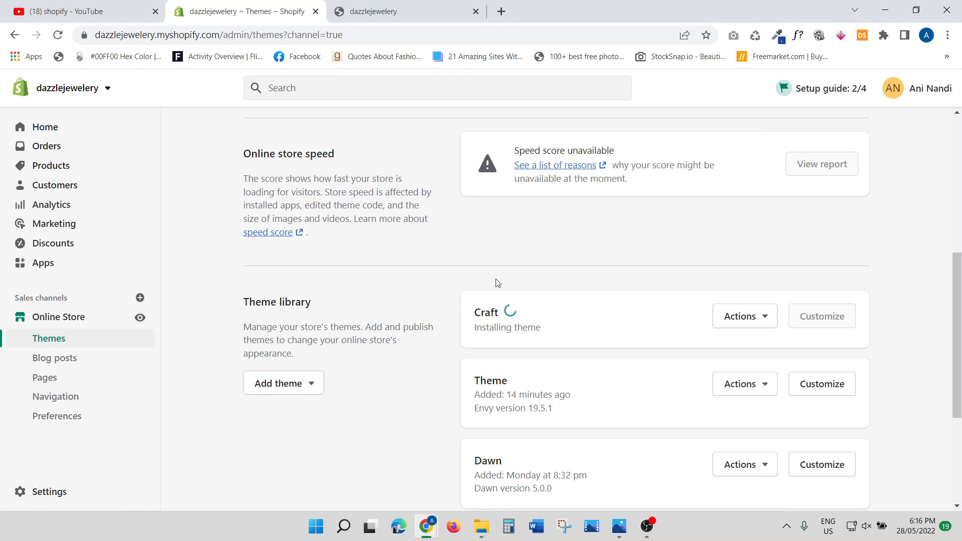
scroll(351, 367, down, 4)
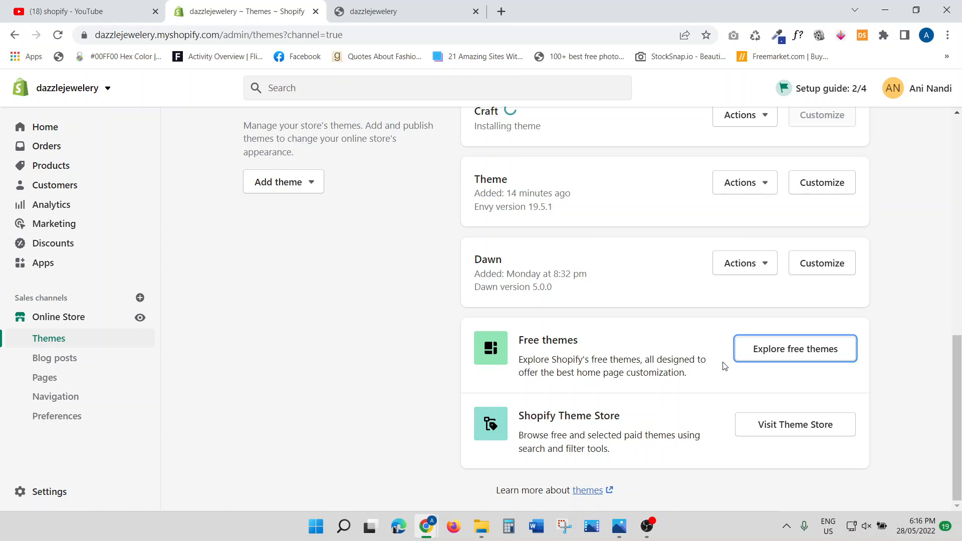
scroll(647, 399, up, 3)
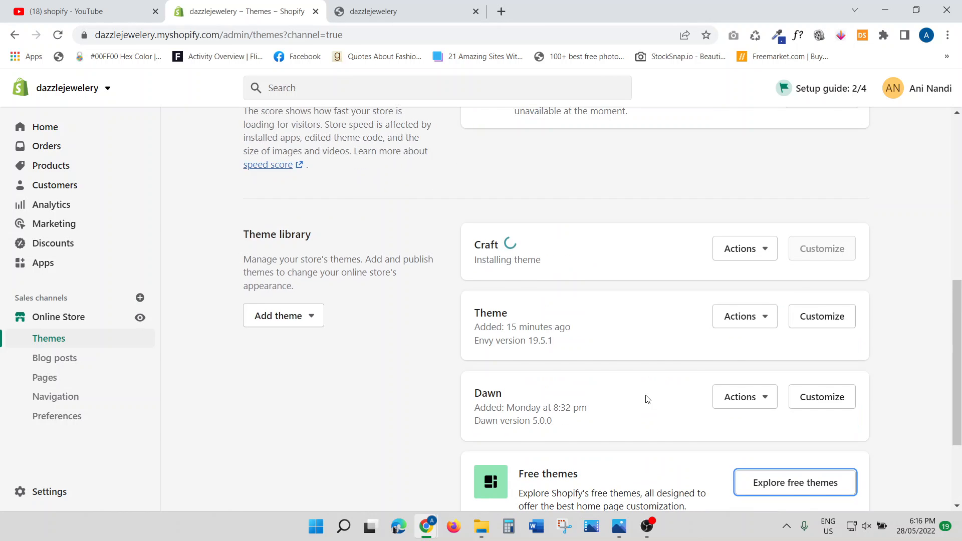
scroll(647, 399, down, 3)
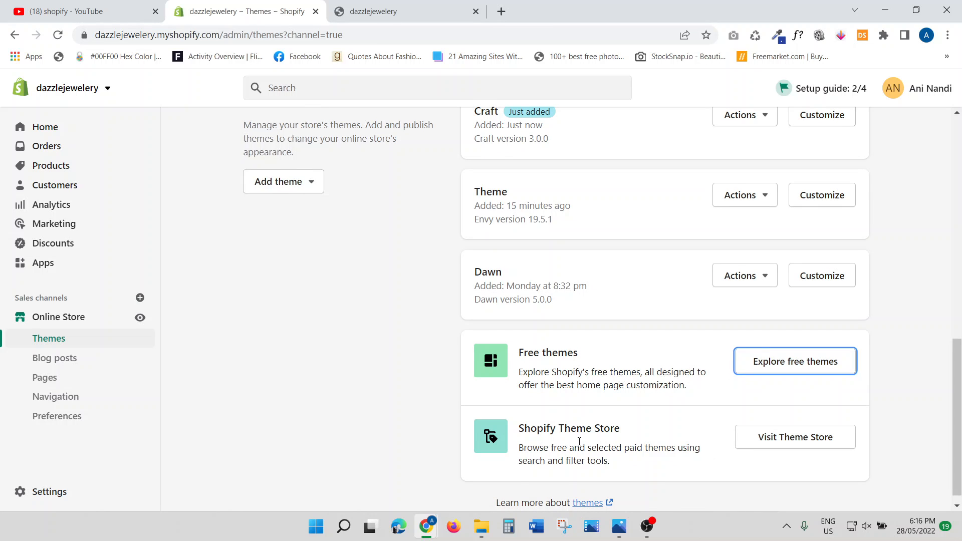
Visit the Shopify Theme Store and look over the featured themes on its home page.
click(799, 440)
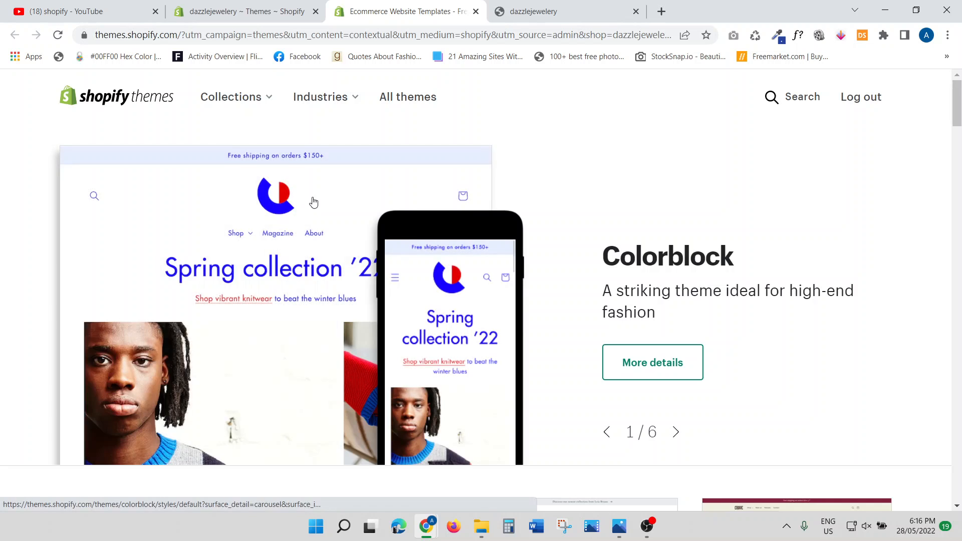
scroll(311, 199, down, 2)
scroll(301, 187, up, 2)
scroll(283, 171, down, 5)
scroll(283, 170, down, 12)
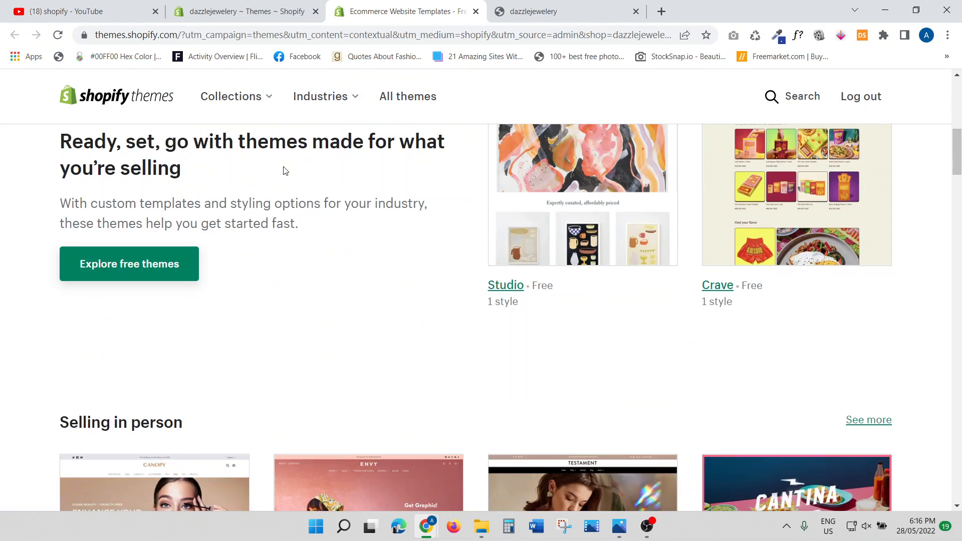
scroll(284, 172, up, 5)
scroll(283, 173, up, 12)
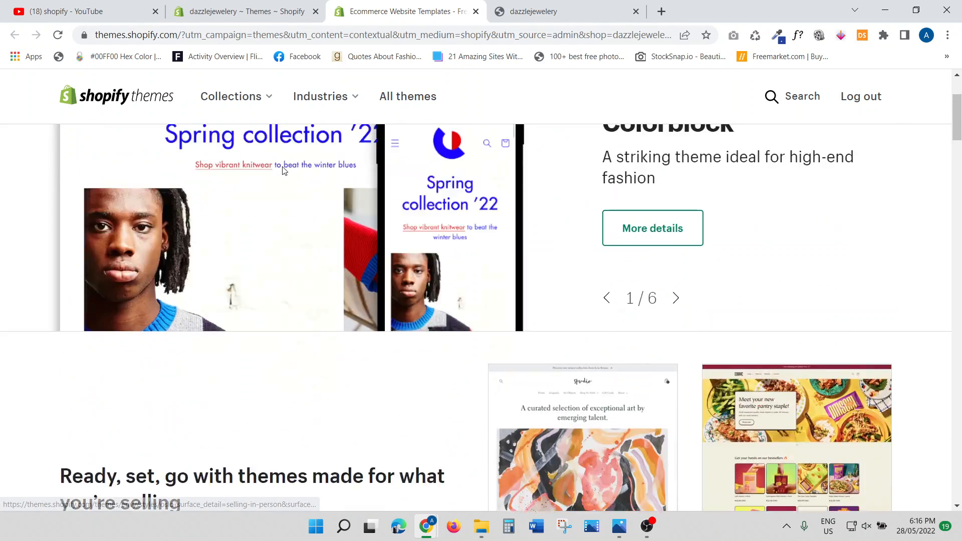
Check the theme store's collections and industries, and open the themes for the Clothing and accessories industry.
click(269, 99)
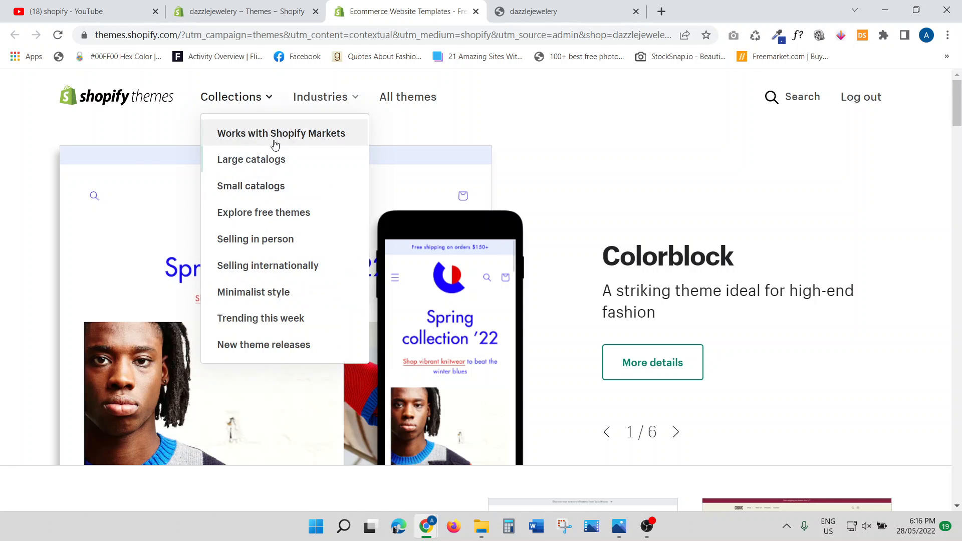
click(351, 98)
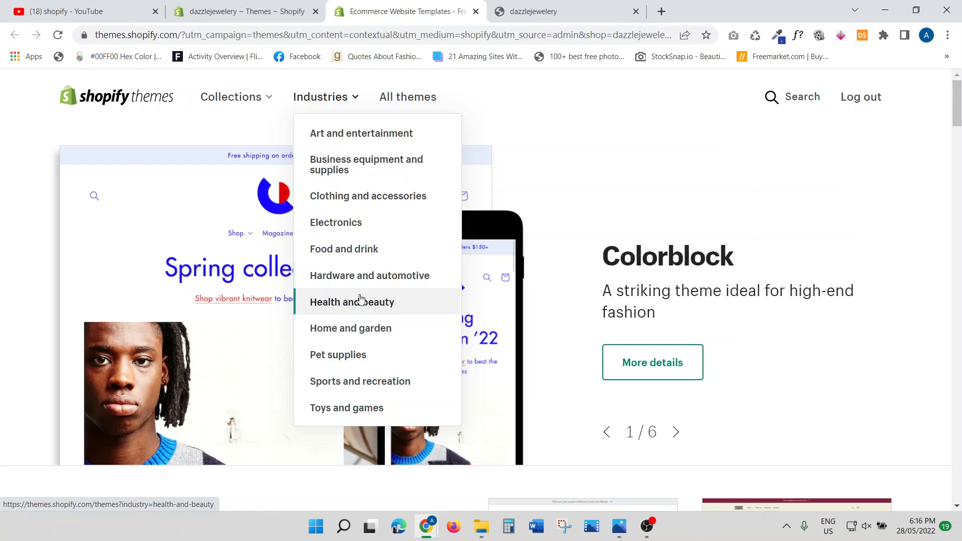
scroll(361, 299, down, 1)
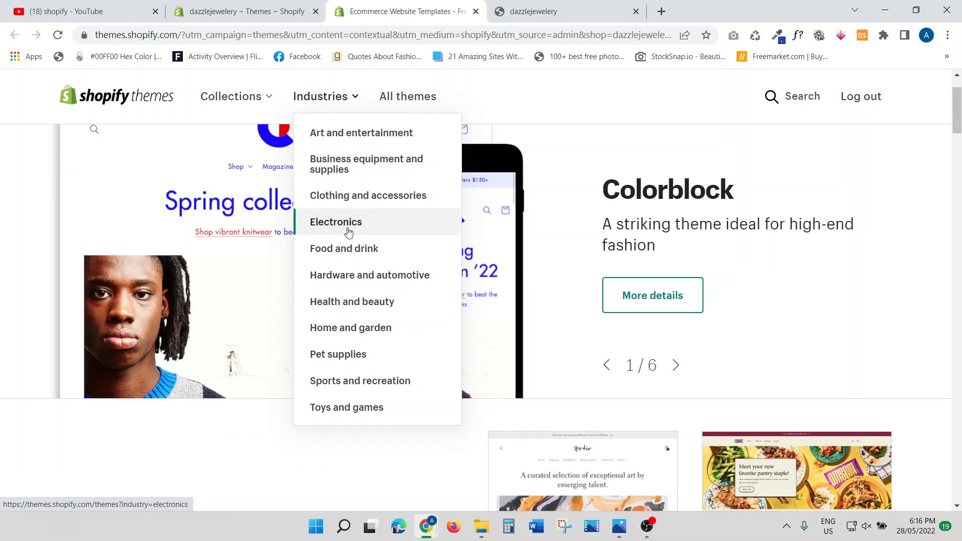
click(366, 199)
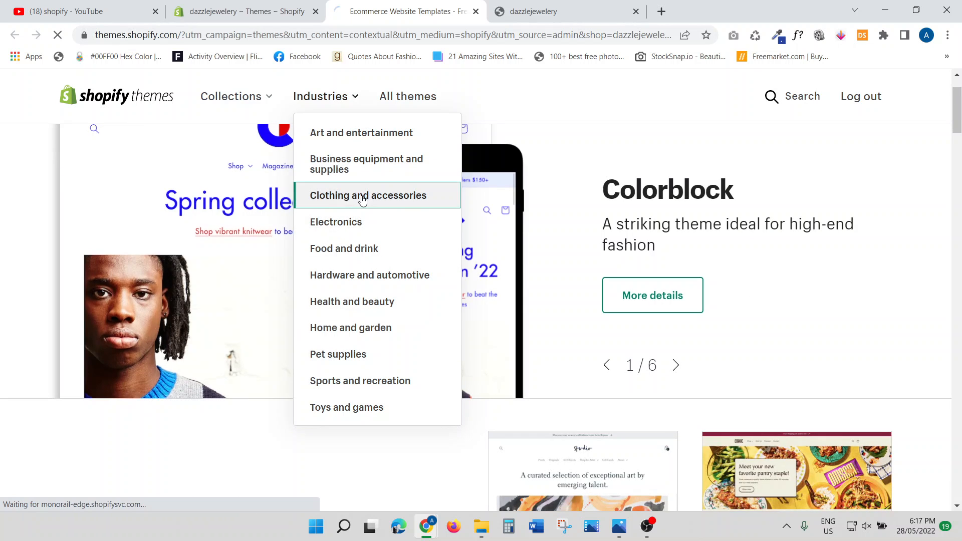
Look through the Clothing and accessories themes and compare their styles and prices.
scroll(362, 195, down, 2)
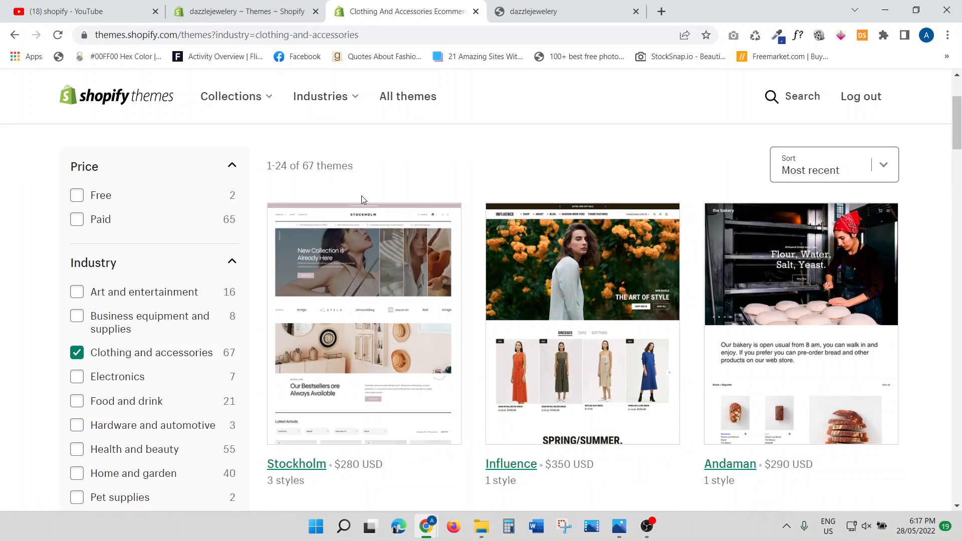
scroll(360, 196, down, 4)
scroll(553, 215, down, 1)
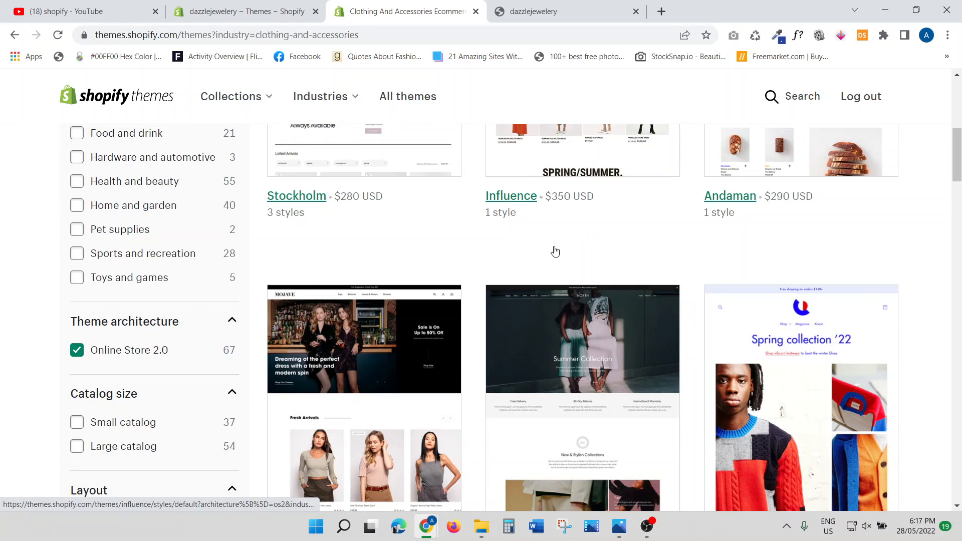
scroll(555, 252, up, 3)
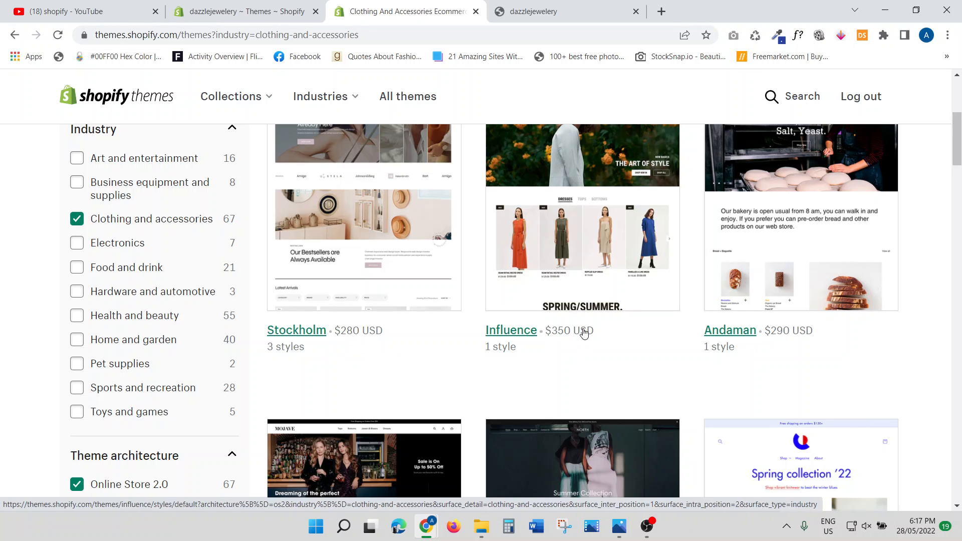
scroll(683, 346, down, 10)
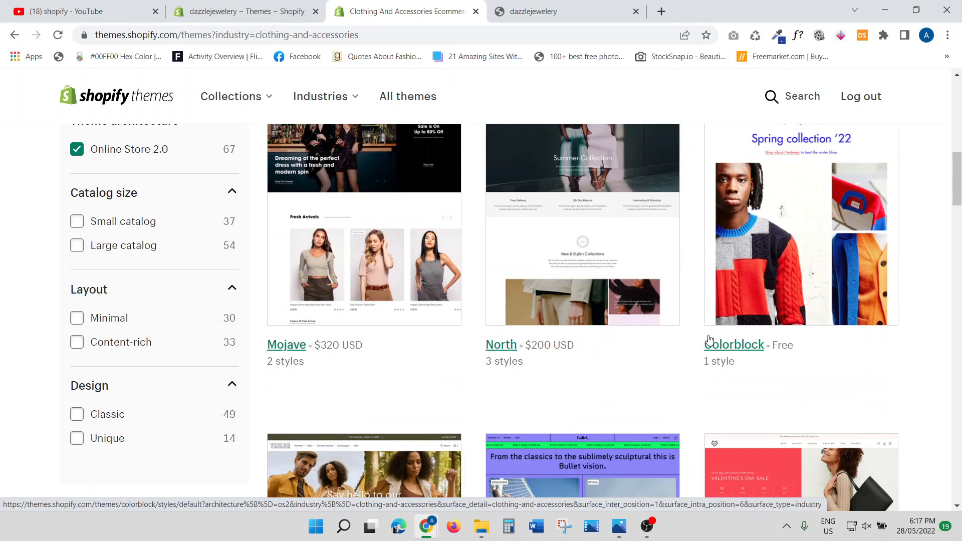
scroll(532, 320, up, 10)
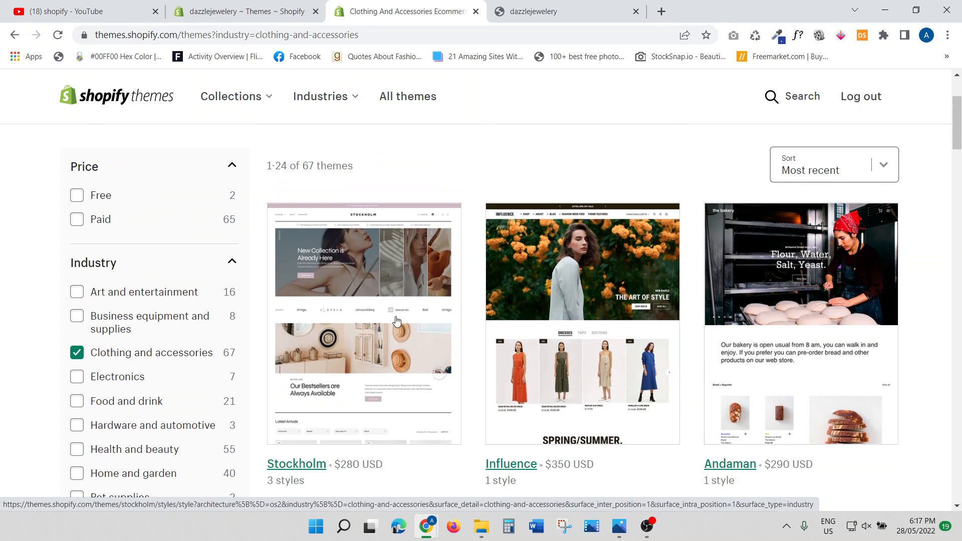
Open the Stockholm theme's details and view its demo store down to the Latest Arrivals products.
click(397, 321)
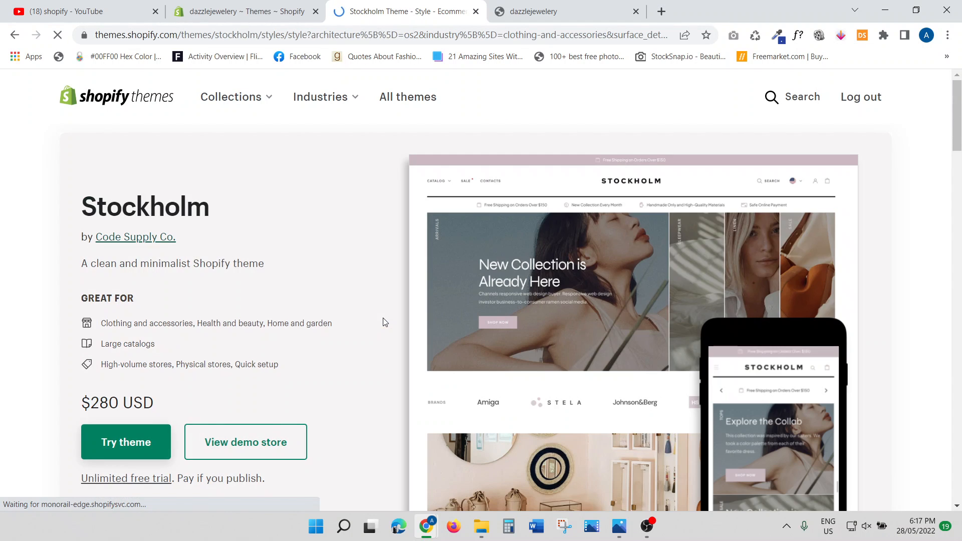
scroll(187, 230, down, 1)
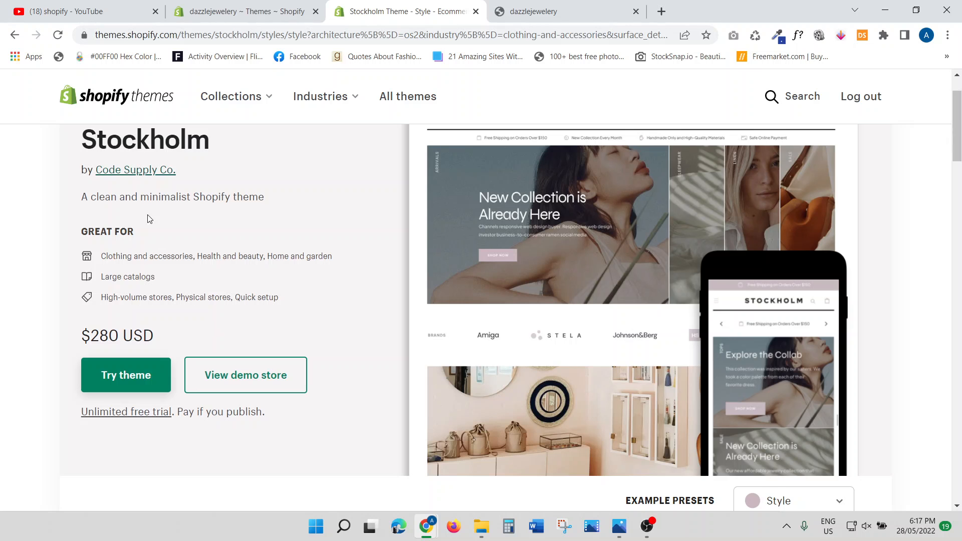
click(267, 380)
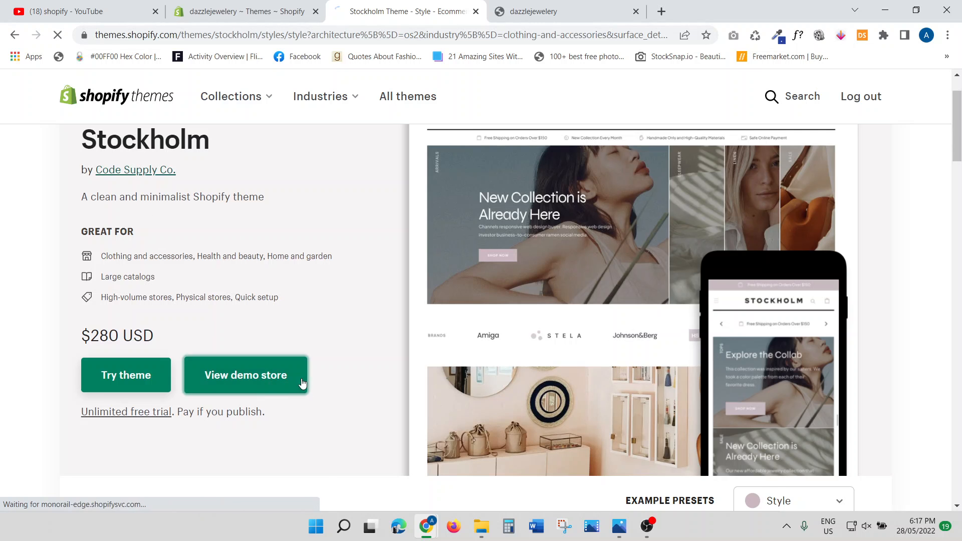
scroll(621, 188, down, 10)
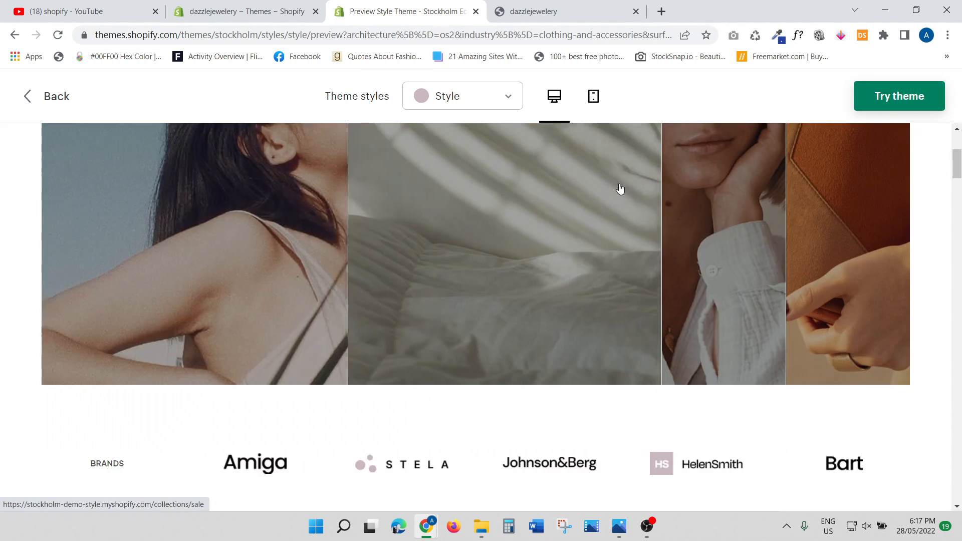
scroll(620, 186, down, 10)
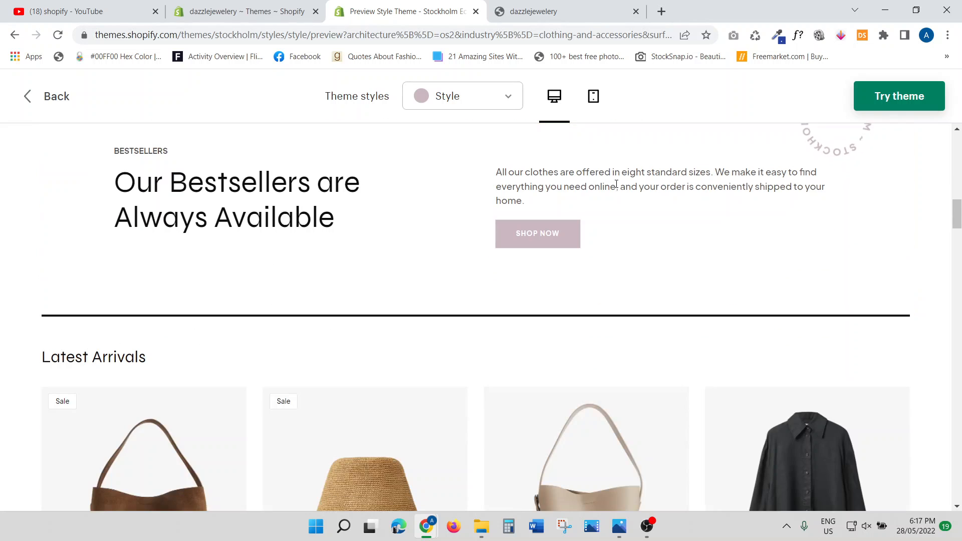
scroll(581, 196, up, 15)
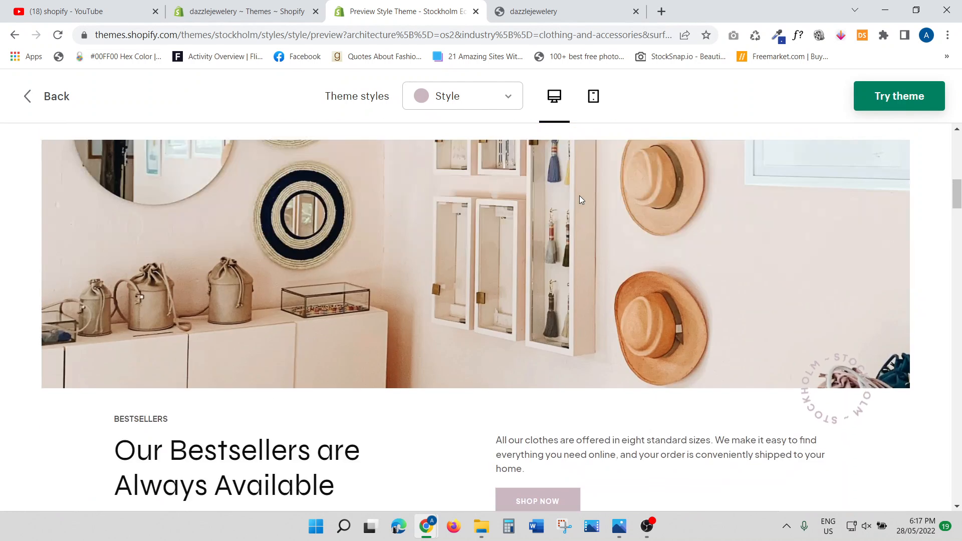
scroll(581, 200, down, 18)
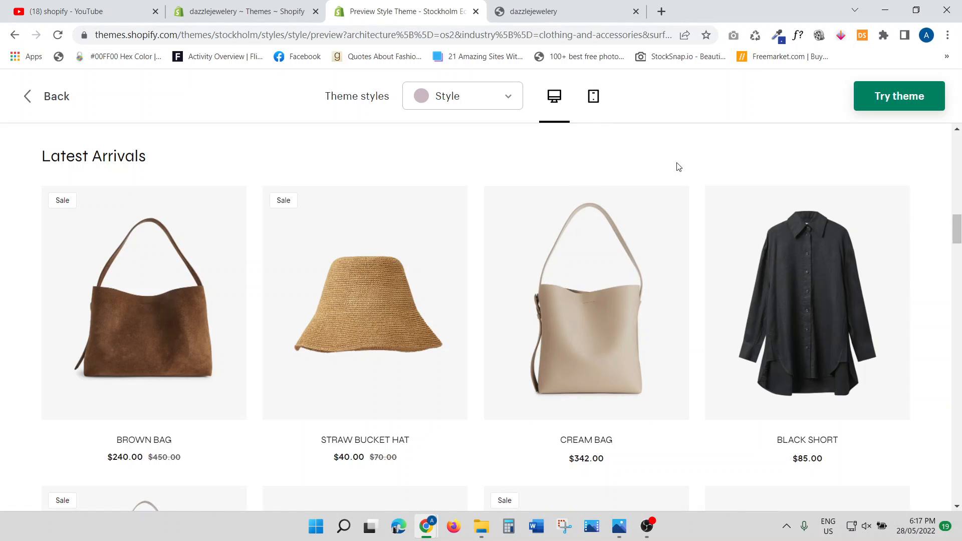
Examine the rest of the Stockholm demo's home page, including its categories, customer reviews and blog articles.
scroll(679, 170, up, 6)
scroll(632, 176, down, 18)
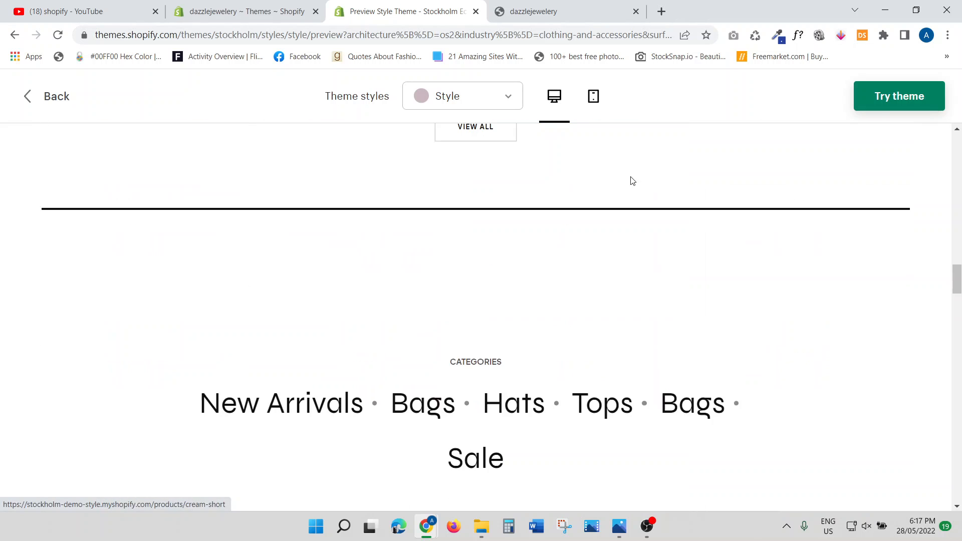
scroll(632, 180, down, 20)
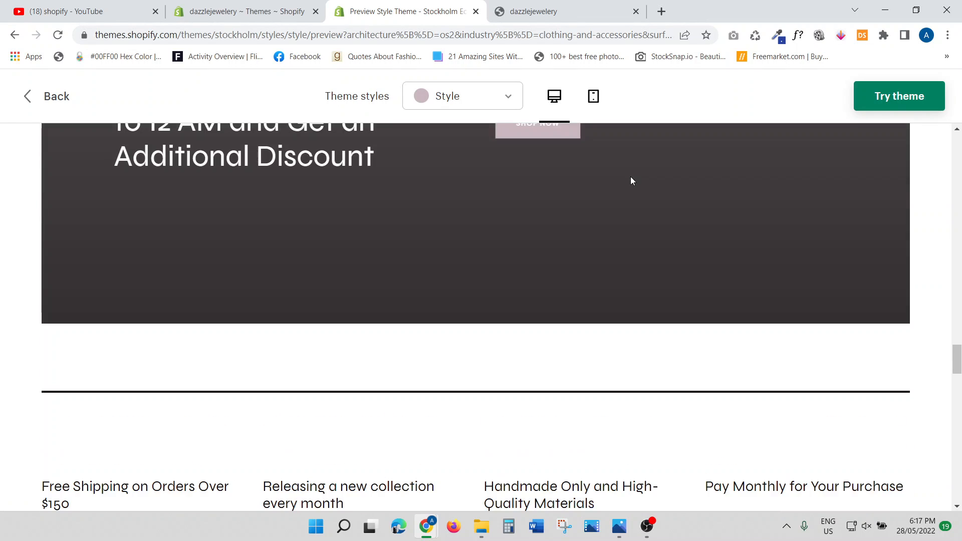
scroll(632, 181, down, 20)
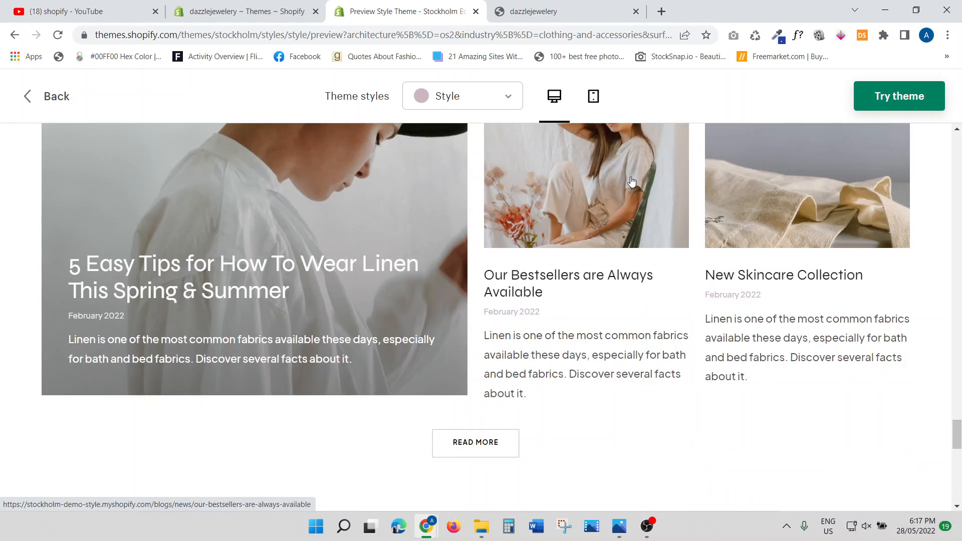
scroll(600, 194, up, 7)
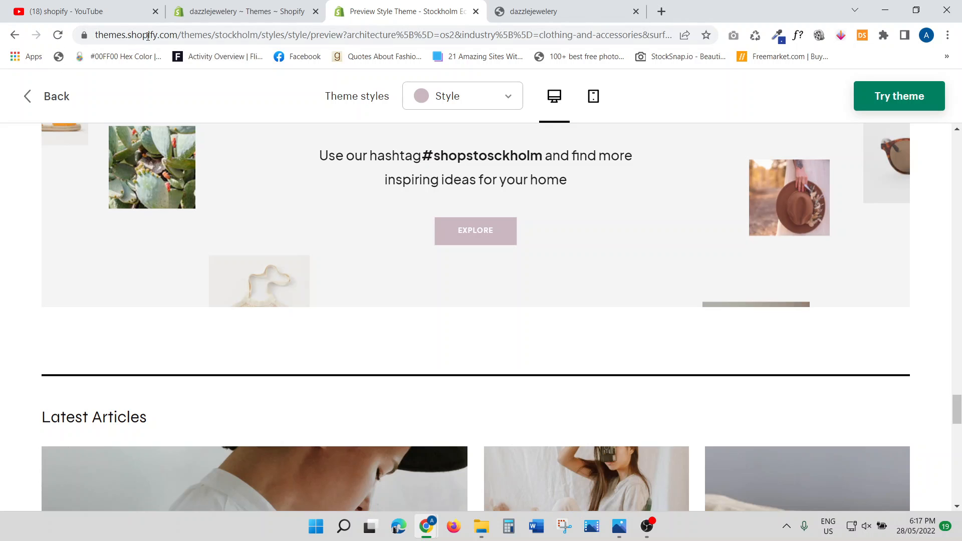
scroll(455, 176, up, 15)
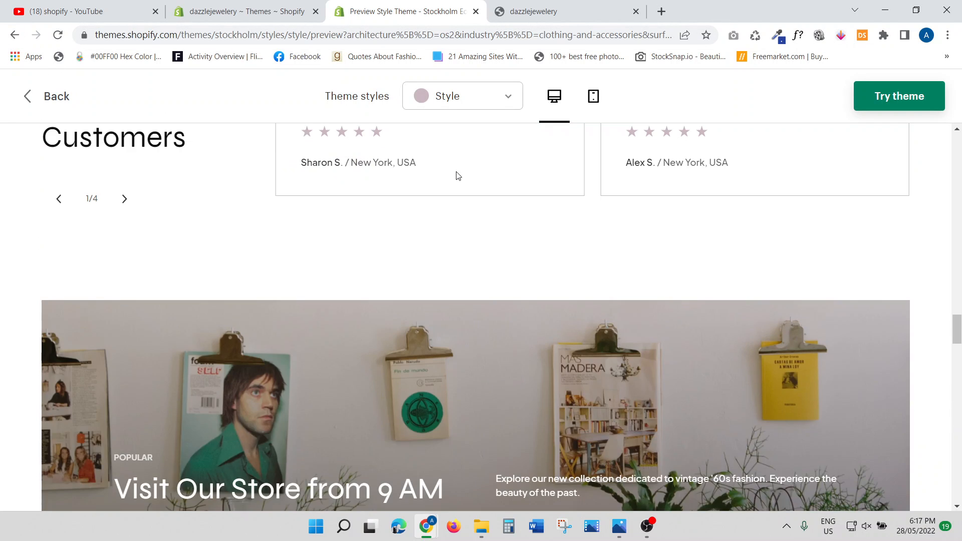
scroll(458, 176, up, 8)
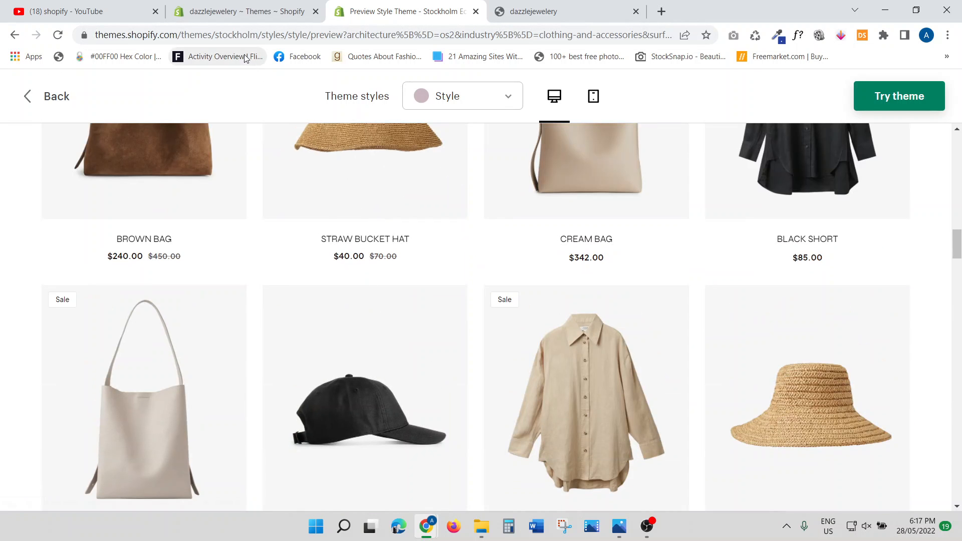
Go back to the Stockholm theme's details page and return to the start of its demo store.
click(21, 93)
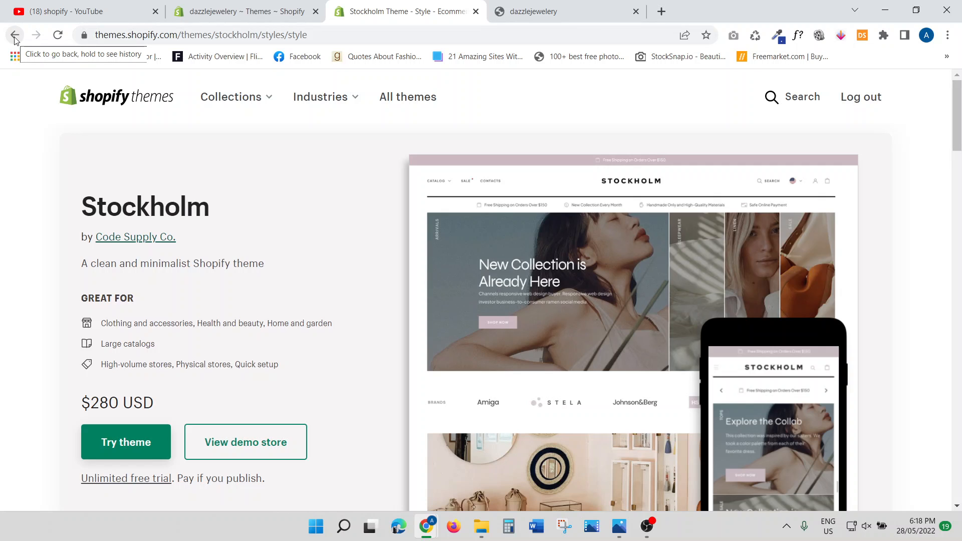
click(14, 37)
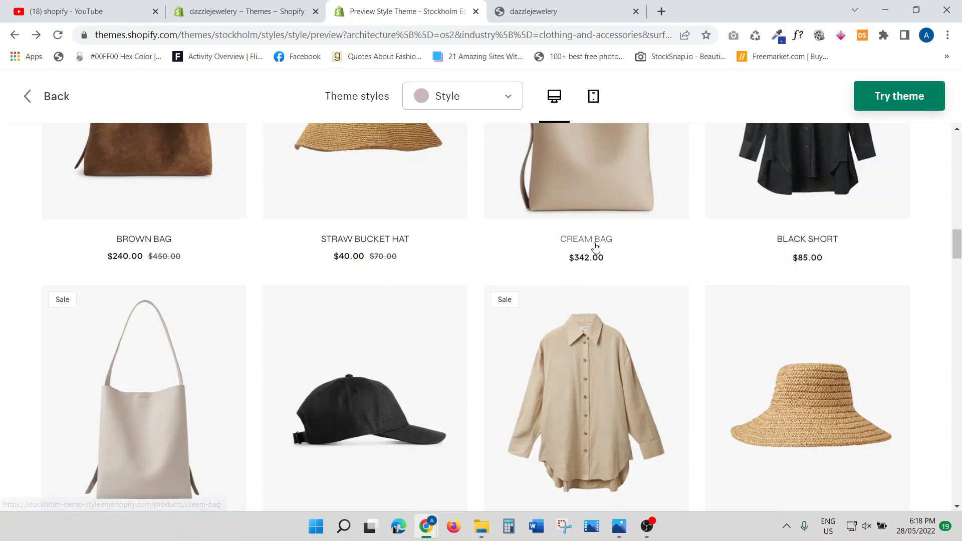
scroll(373, 165, up, 15)
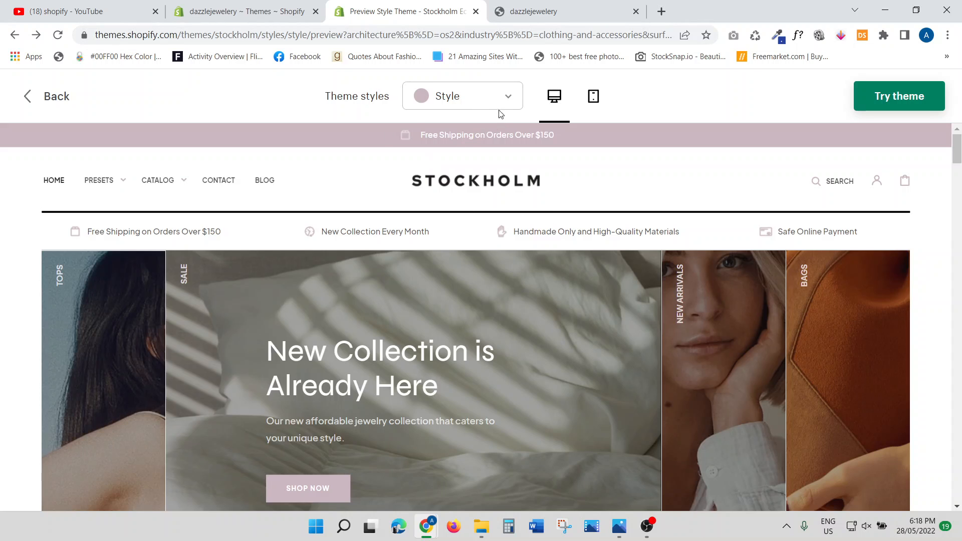
Switch the Stockholm demo to the Beauty theme style and look over its home page.
click(504, 95)
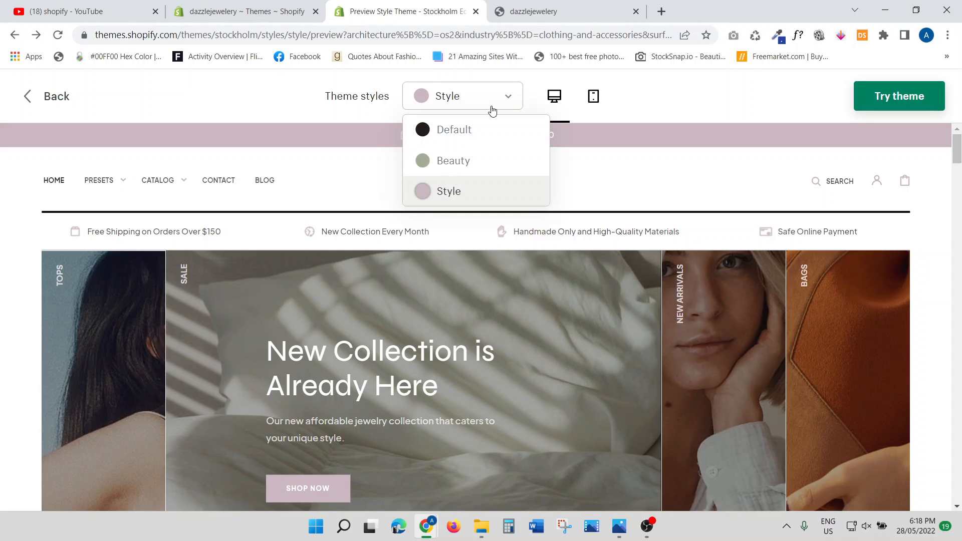
click(448, 161)
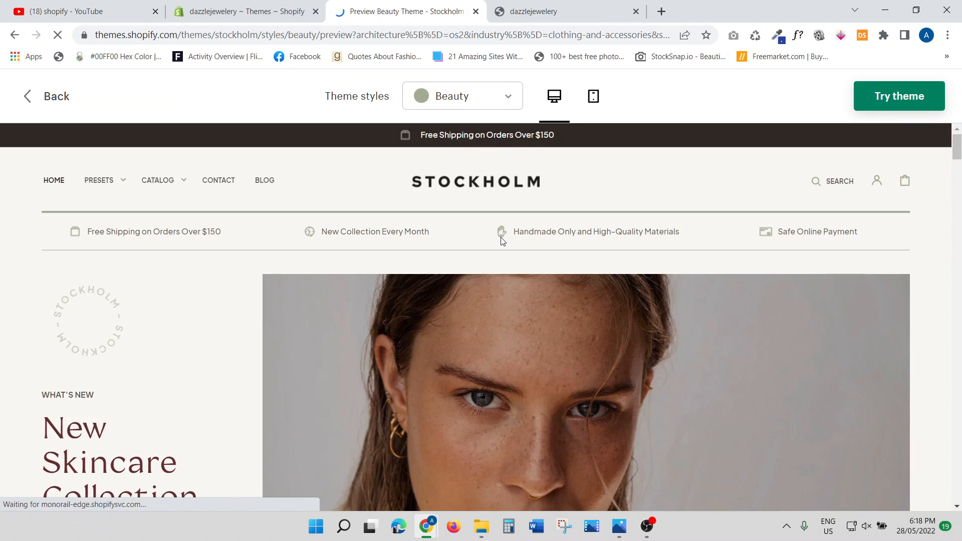
scroll(502, 241, down, 15)
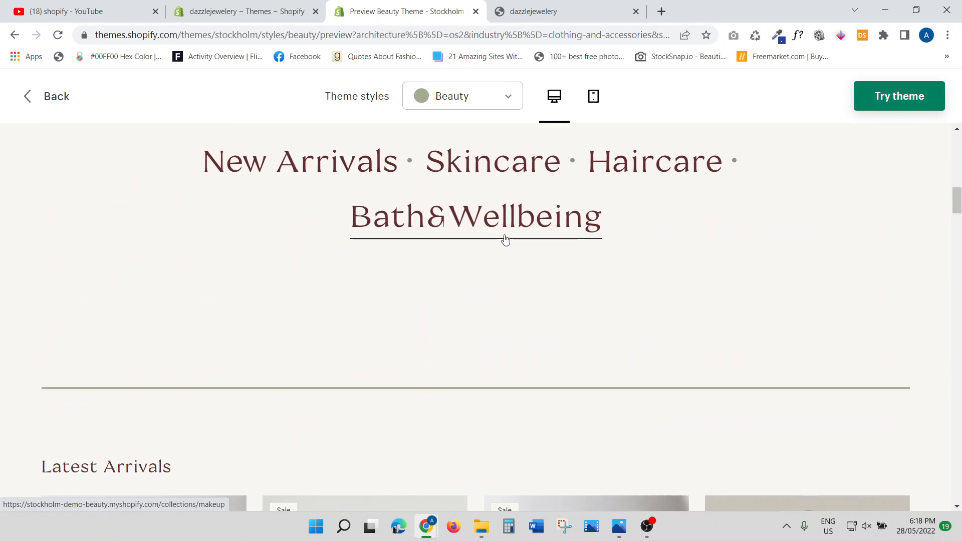
scroll(505, 239, down, 9)
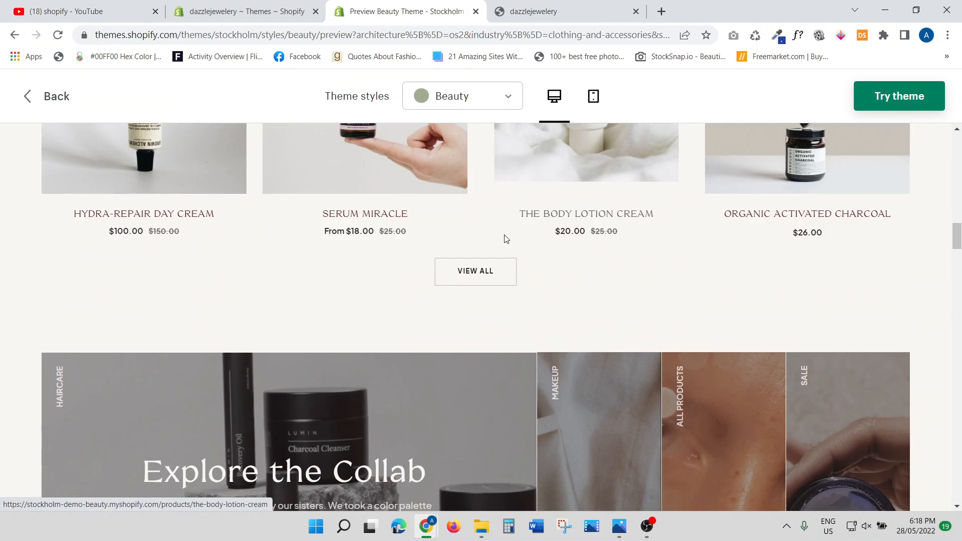
scroll(506, 239, up, 10)
Return to the store admin's Themes page and publish the Craft theme from the theme library as the live theme.
click(203, 7)
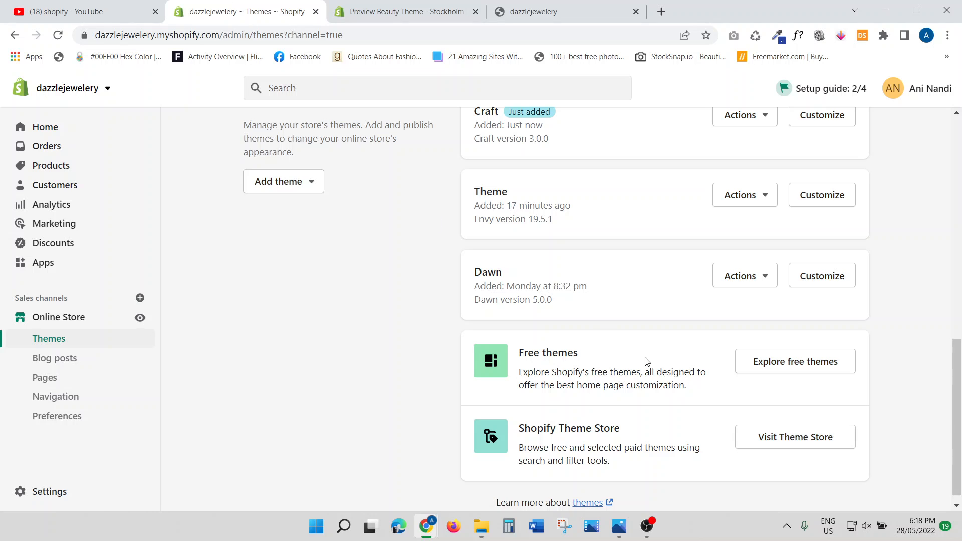
scroll(646, 361, up, 4)
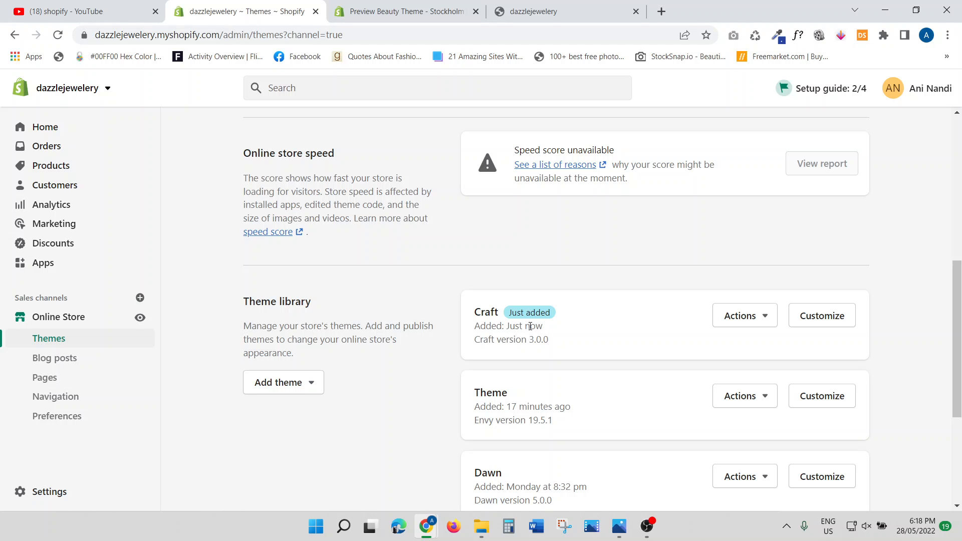
click(762, 315)
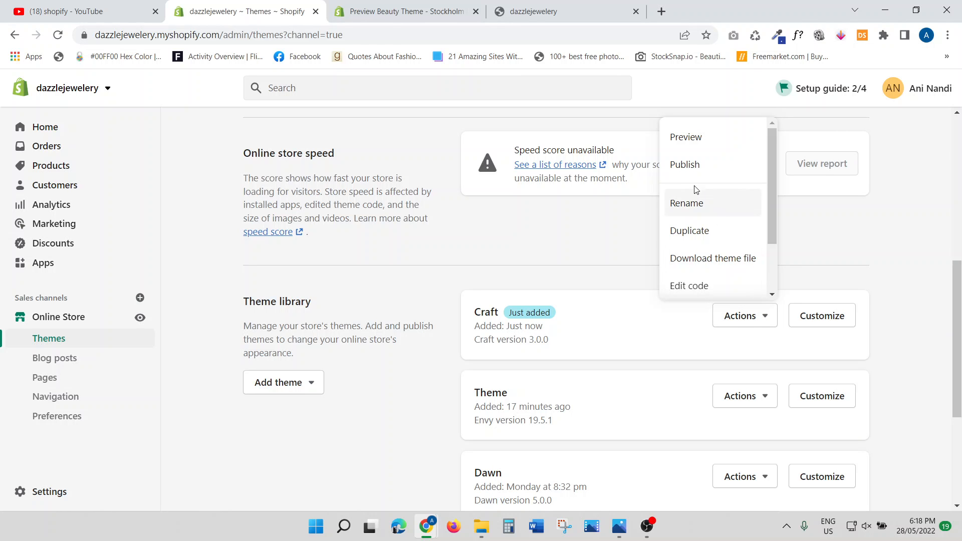
click(684, 166)
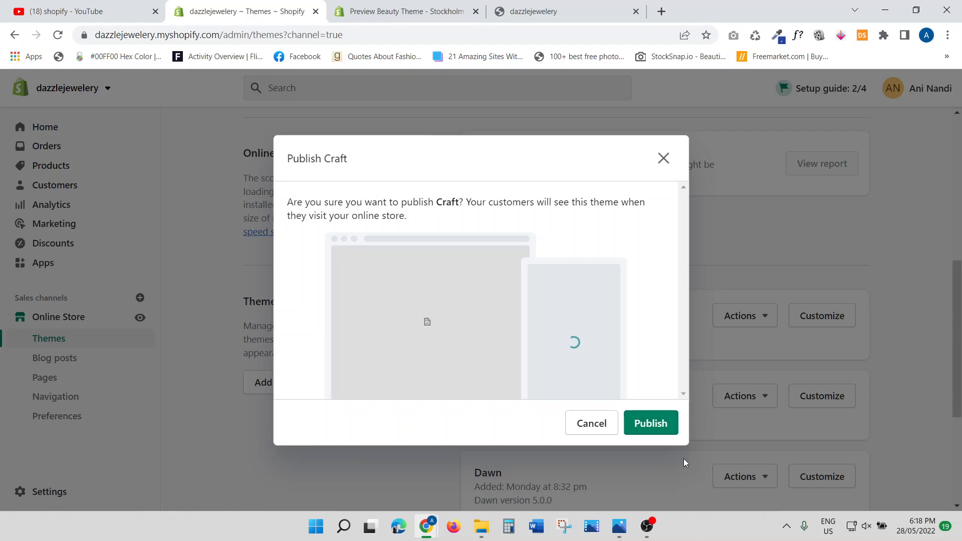
click(665, 432)
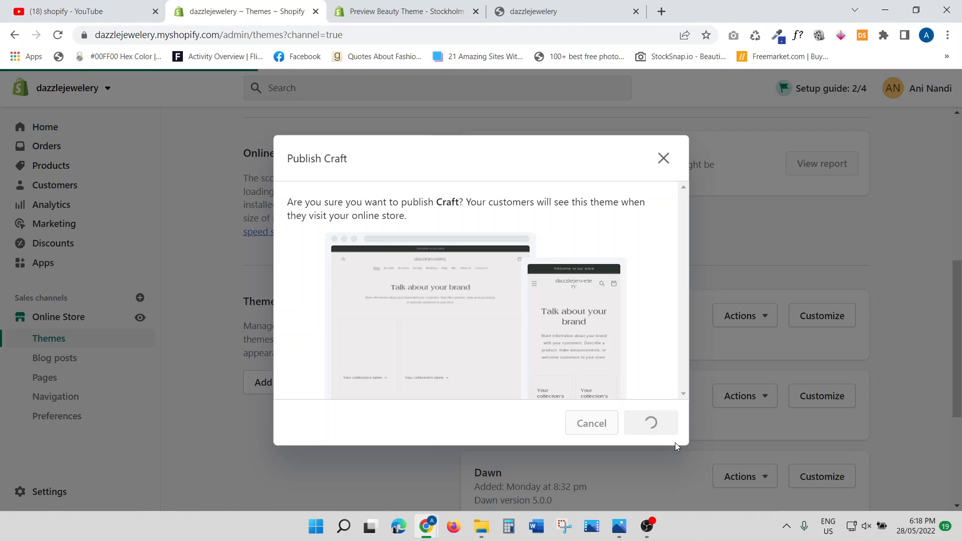
scroll(573, 407, up, 5)
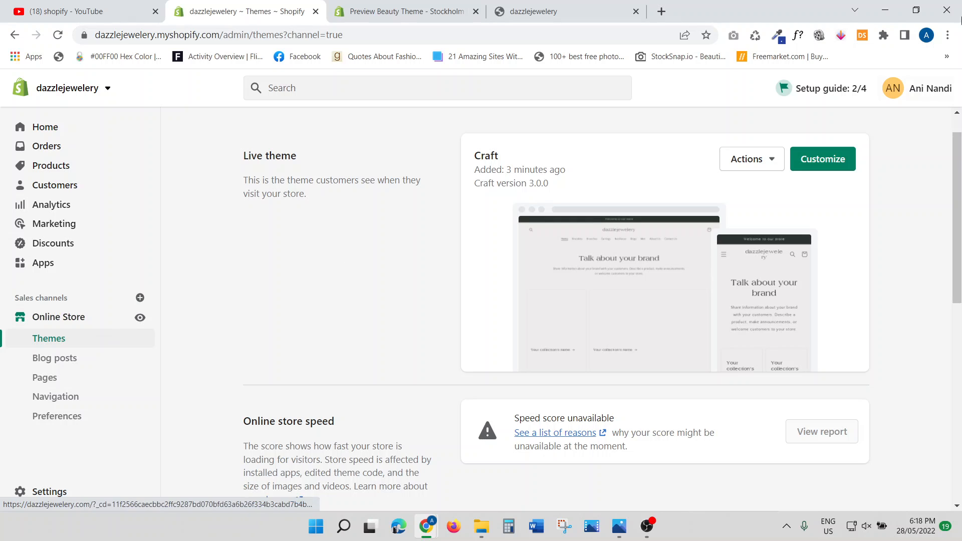
Open the store's Themes page in a second browser tab beside the original and close the Stockholm preview and storefront tabs.
click(360, 36)
key(ctrl+c)
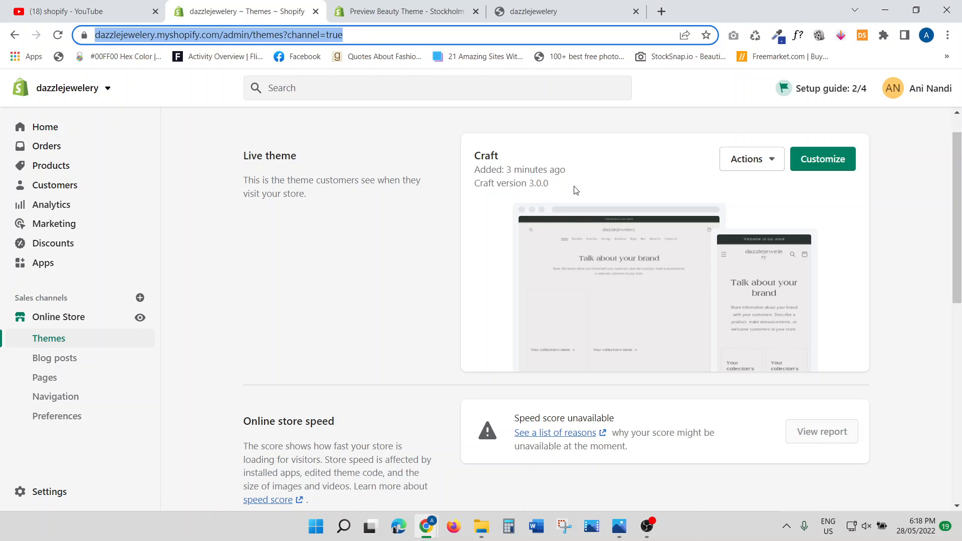
click(662, 11)
key(ctrl+v)
key(Return)
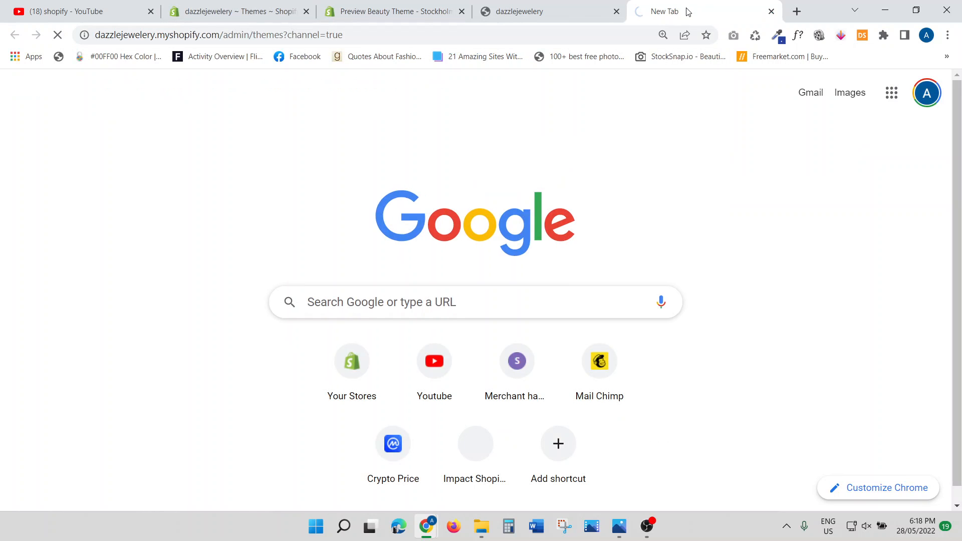
drag(688, 12, 376, 7)
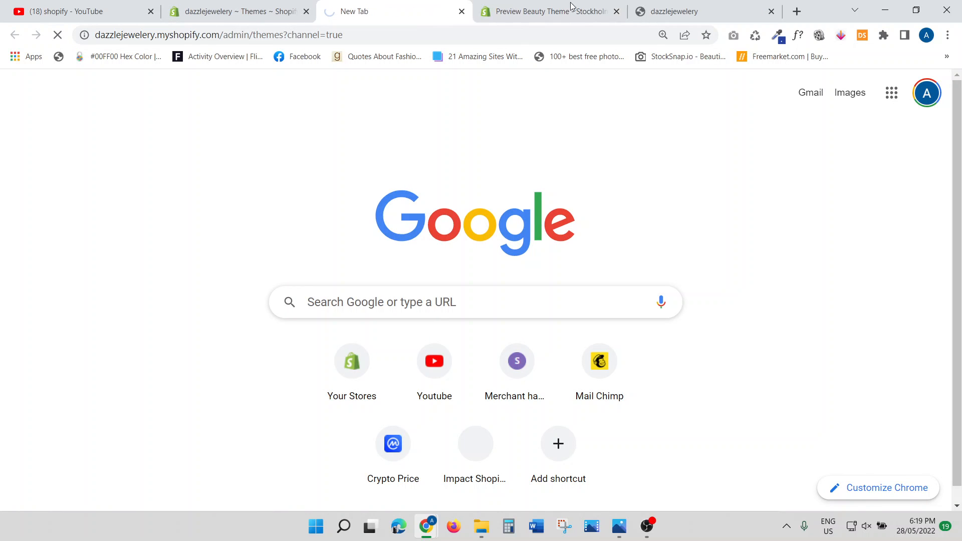
click(617, 12)
click(617, 12)
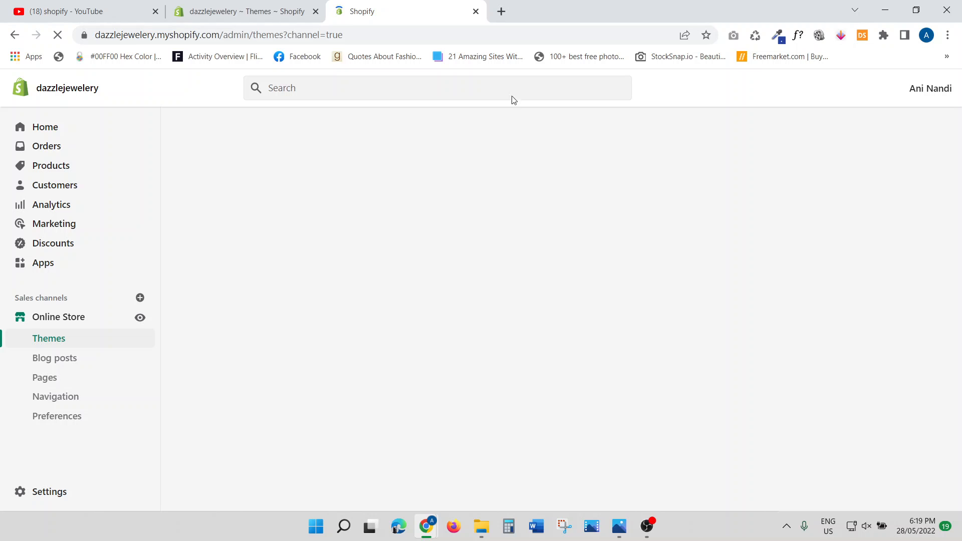
Open the live Craft theme in the theme editor from the new Themes page and dismiss the Preview Inspector introduction.
click(248, 7)
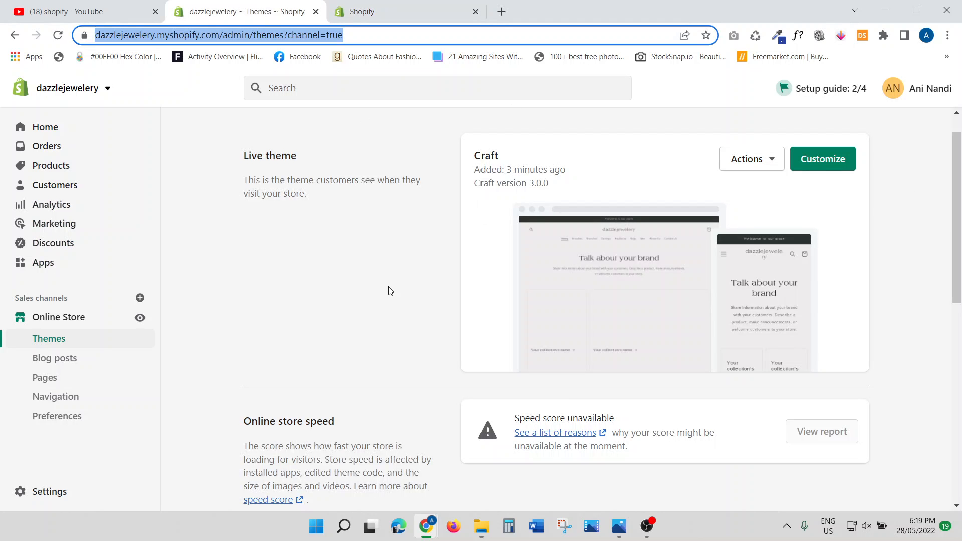
click(380, 4)
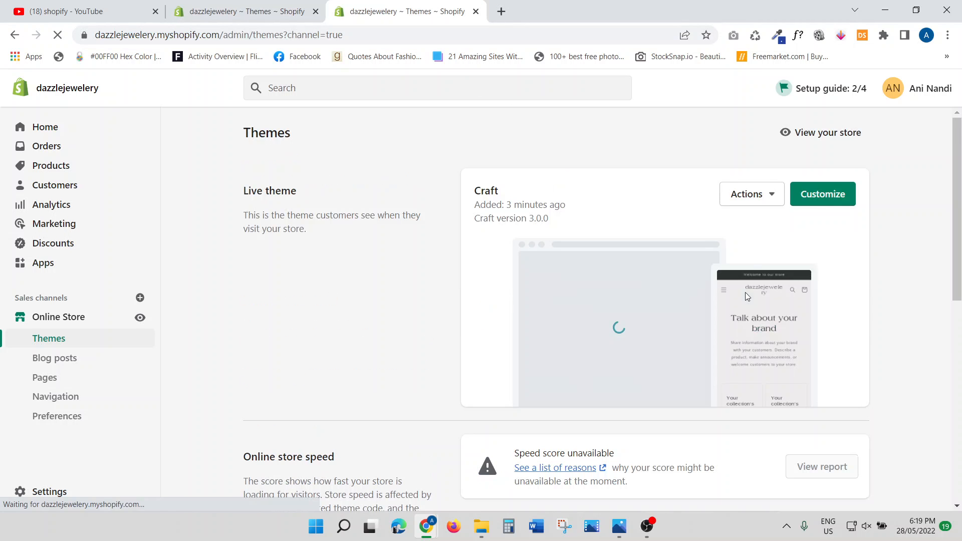
drag(258, 10, 372, 11)
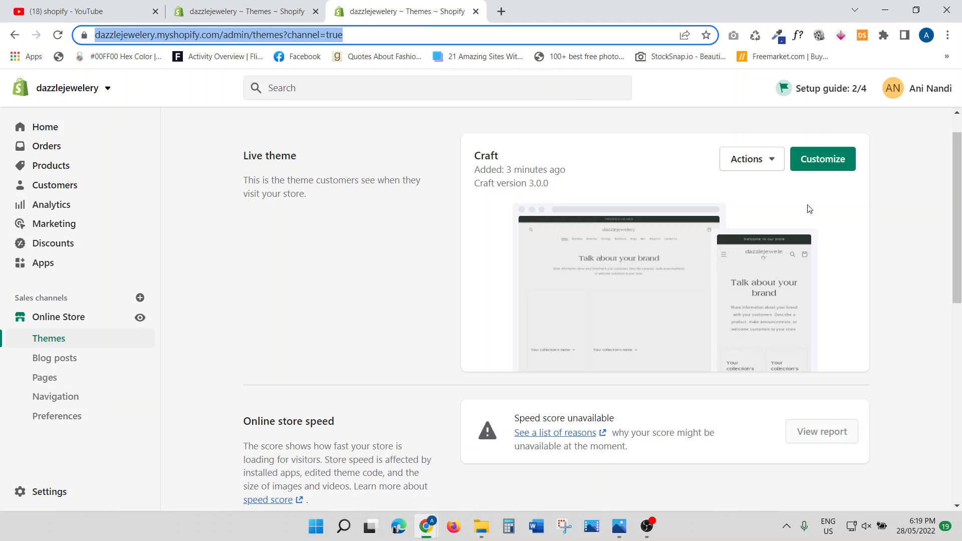
click(830, 166)
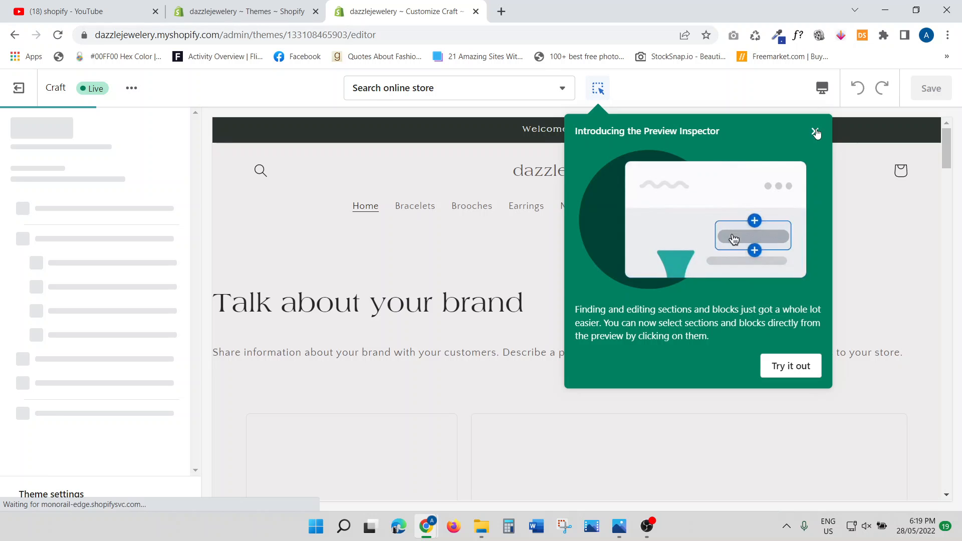
click(815, 133)
Examine the Craft home page preview and its section list, from the announcement bar down to the email signup.
scroll(445, 253, down, 6)
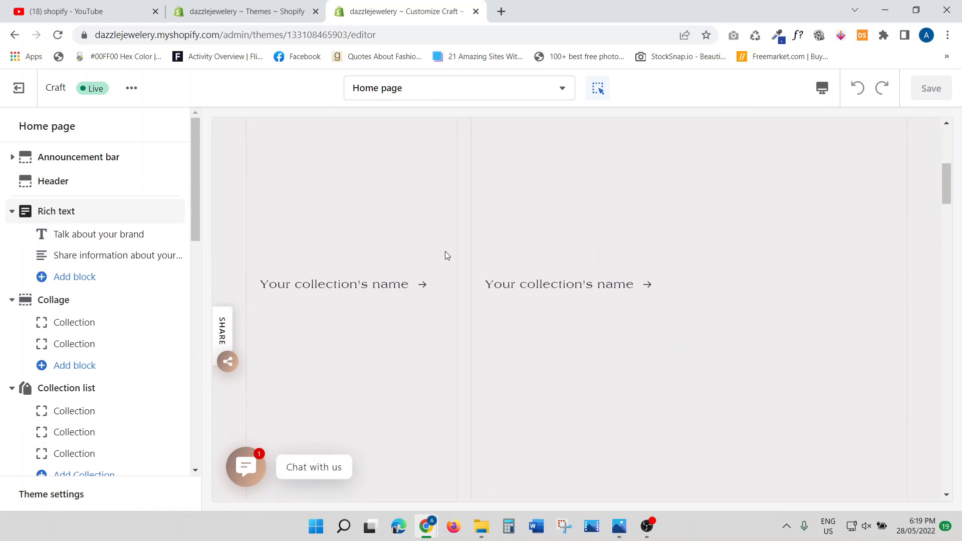
scroll(445, 255, up, 6)
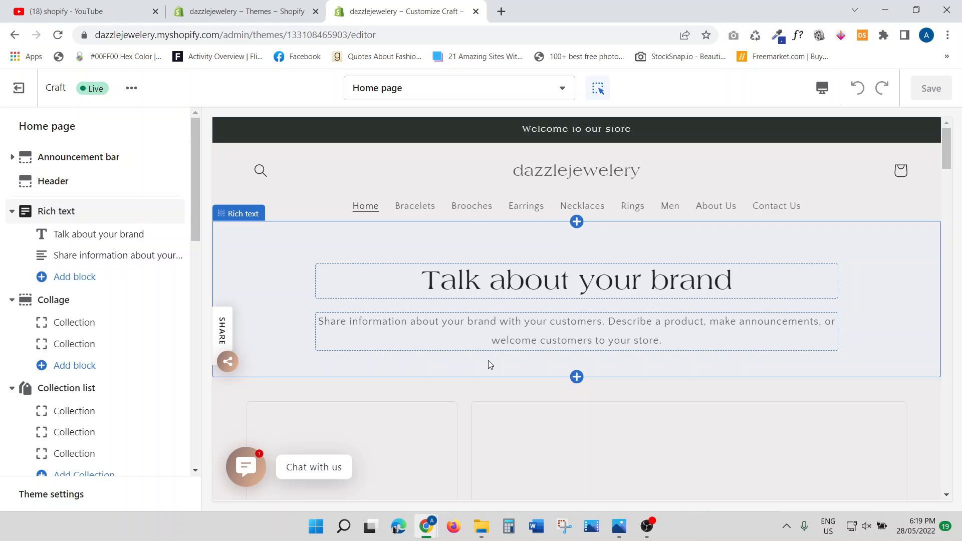
scroll(490, 357, down, 10)
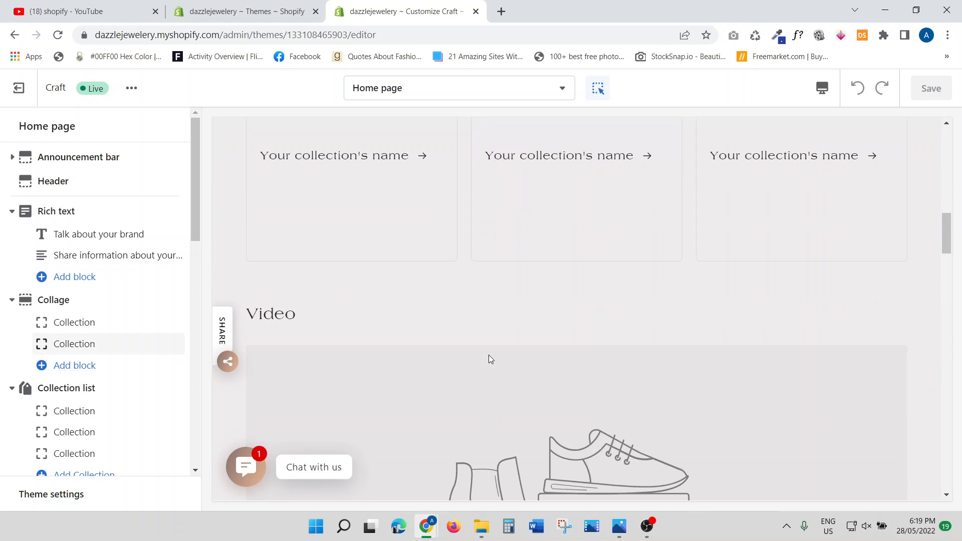
scroll(489, 360, down, 4)
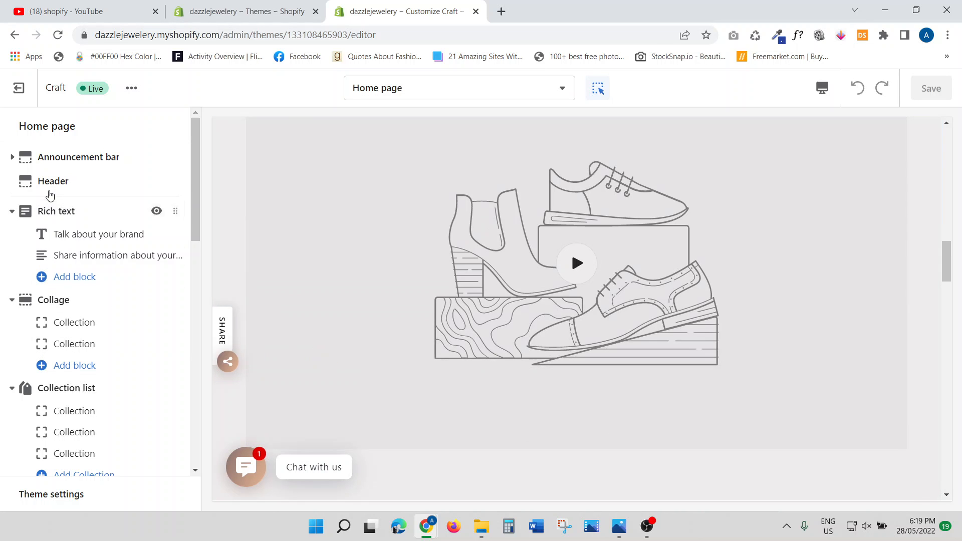
scroll(604, 322, up, 6)
scroll(603, 321, up, 5)
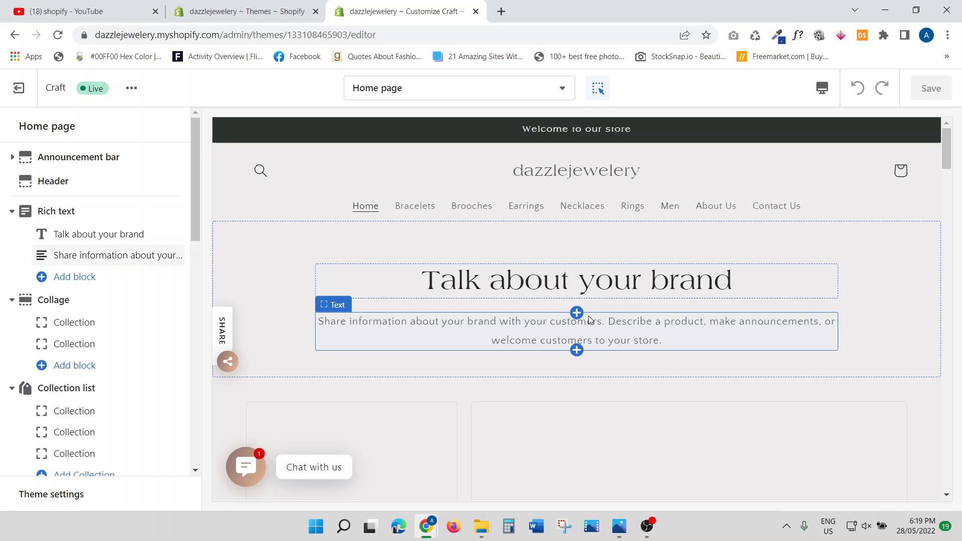
mouse_move(579, 322)
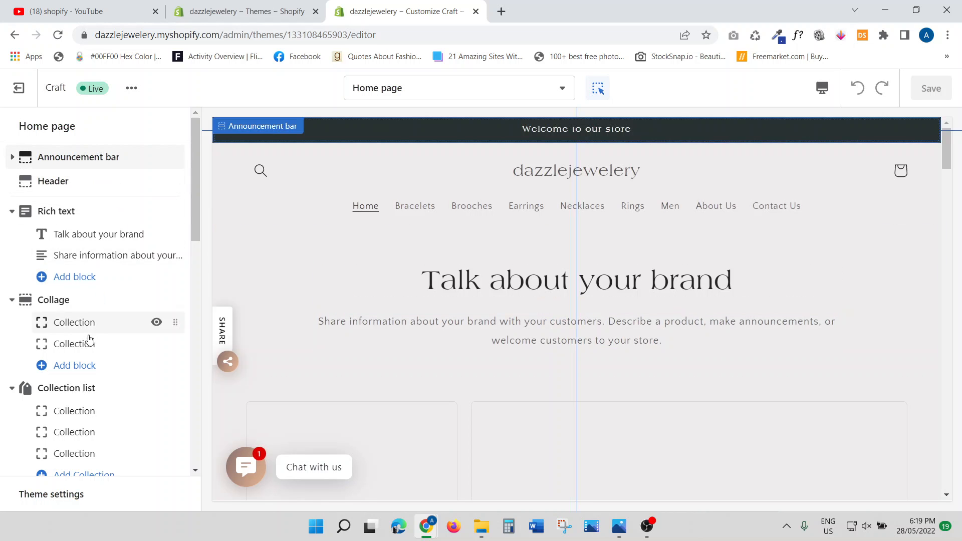
scroll(87, 336, down, 12)
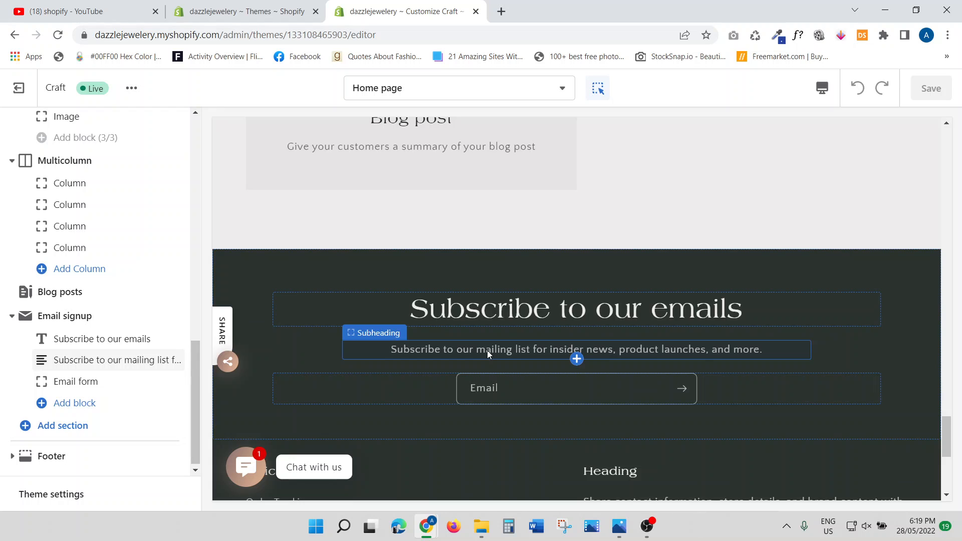
scroll(487, 350, up, 15)
scroll(487, 351, up, 6)
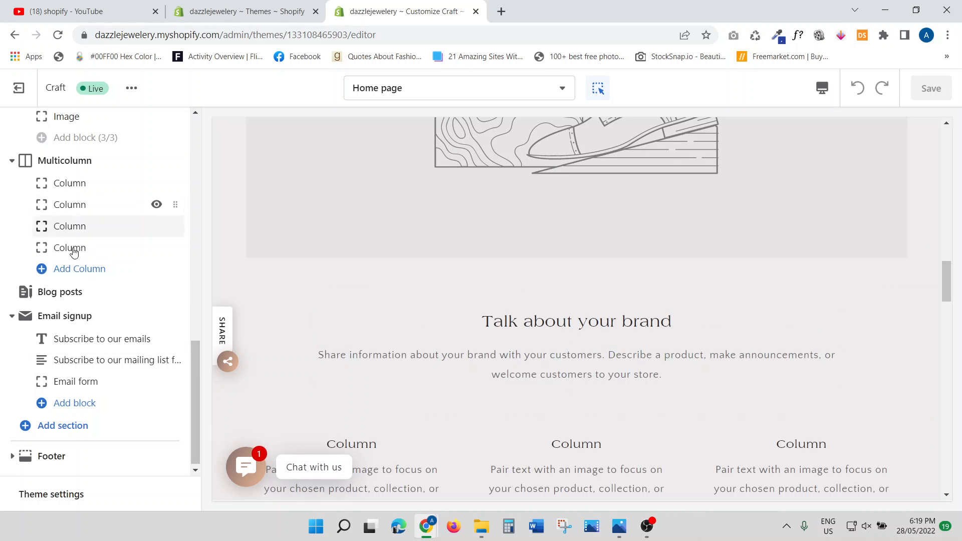
scroll(75, 245, up, 7)
scroll(74, 239, up, 8)
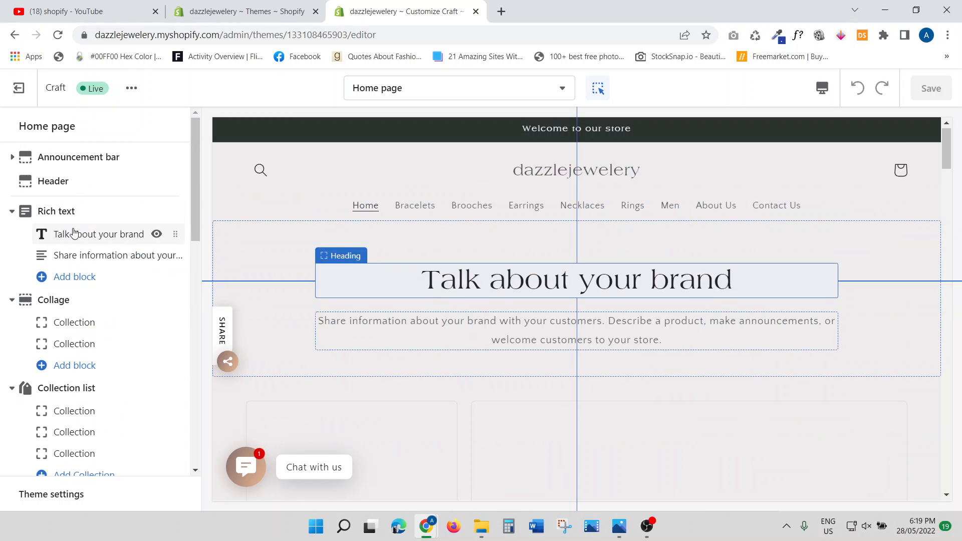
Look at the heading text and heading size options of the first Rich text section, and return to the section list.
click(96, 242)
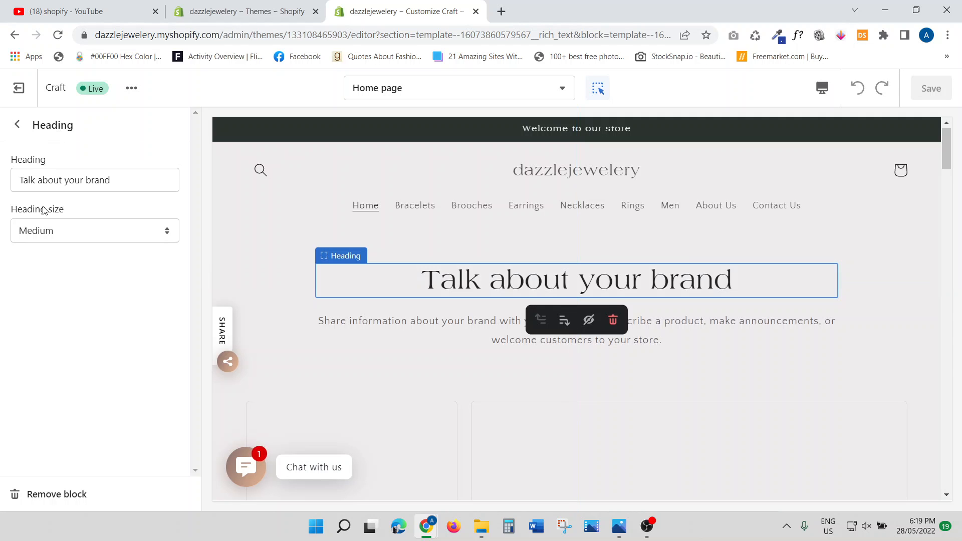
drag(142, 183, 1, 186)
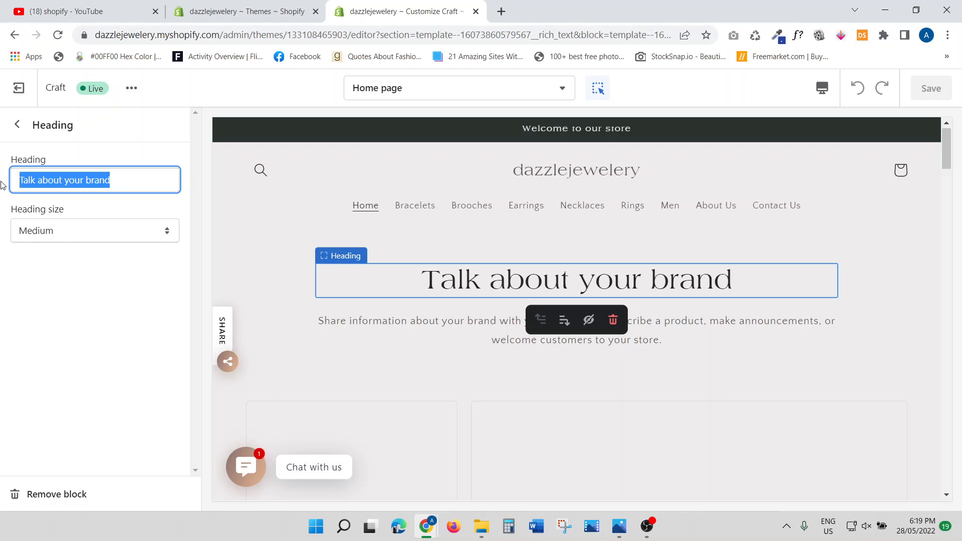
click(56, 241)
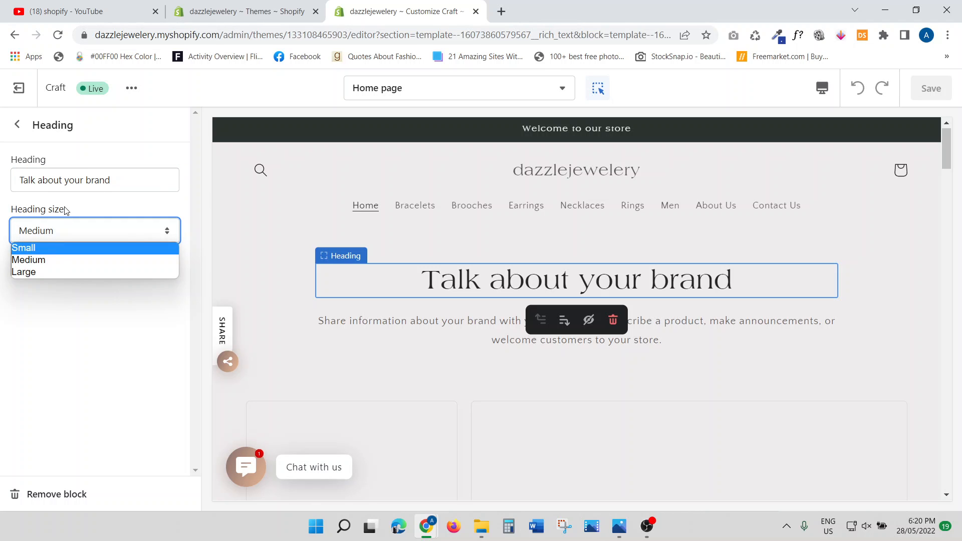
click(17, 125)
click(17, 124)
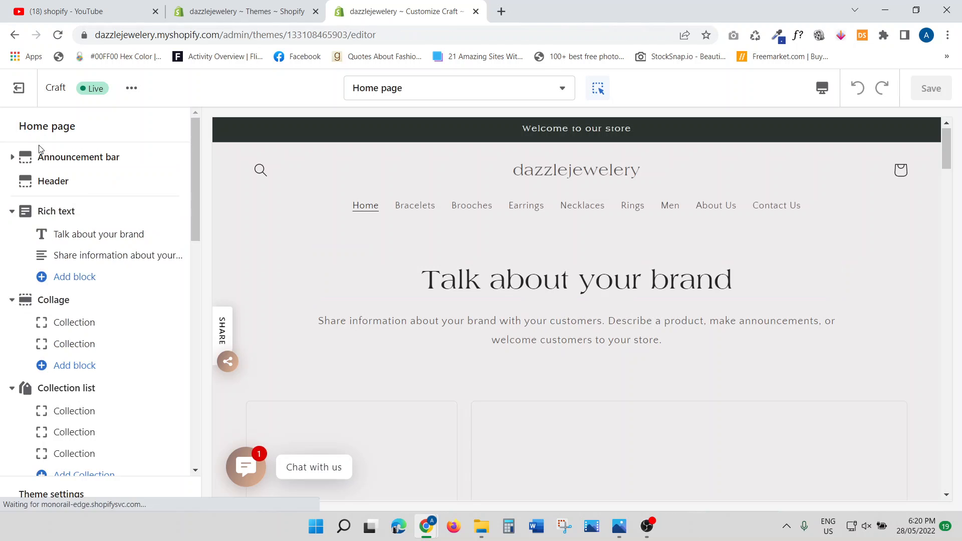
Assign the Brooches collection to the first collection block of the Collage section and return to the section list.
scroll(82, 301, down, 1)
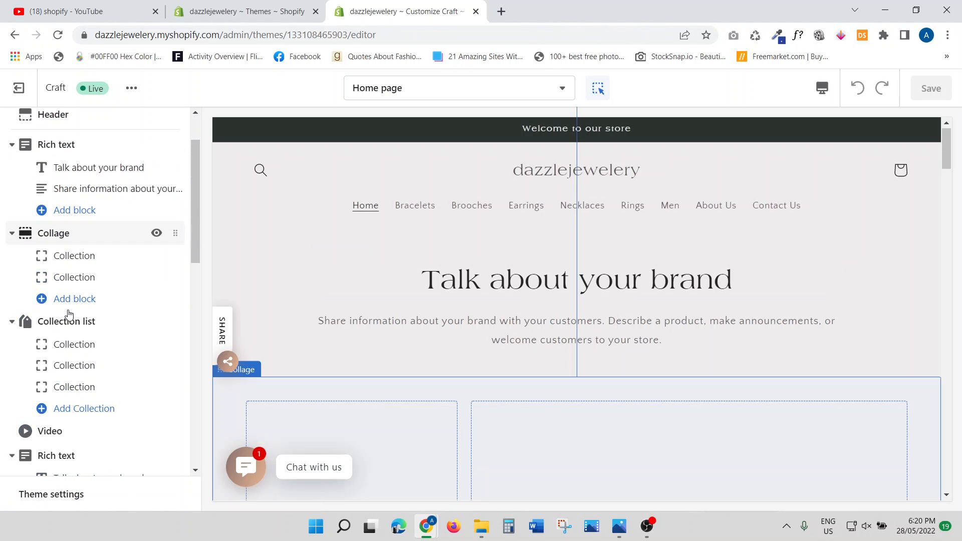
click(68, 262)
click(99, 186)
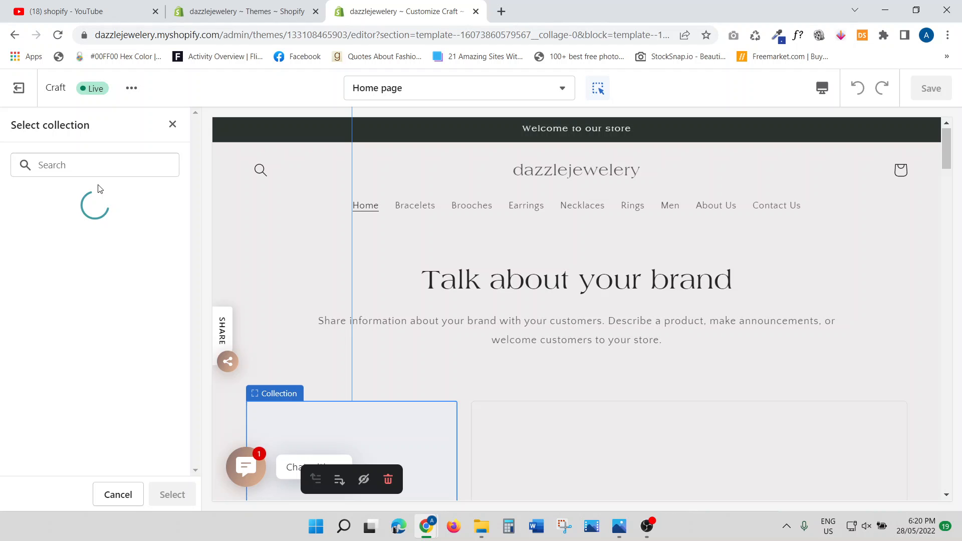
click(173, 124)
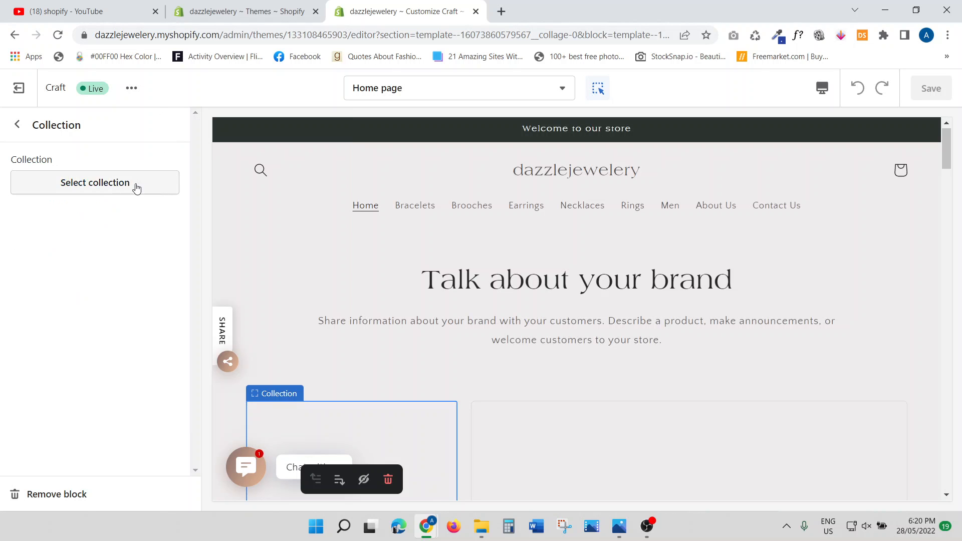
click(99, 185)
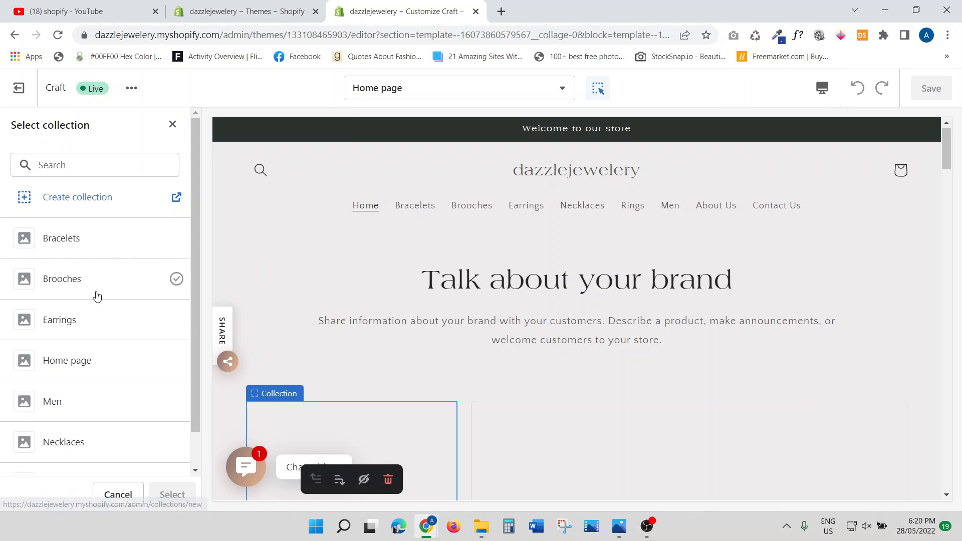
click(62, 280)
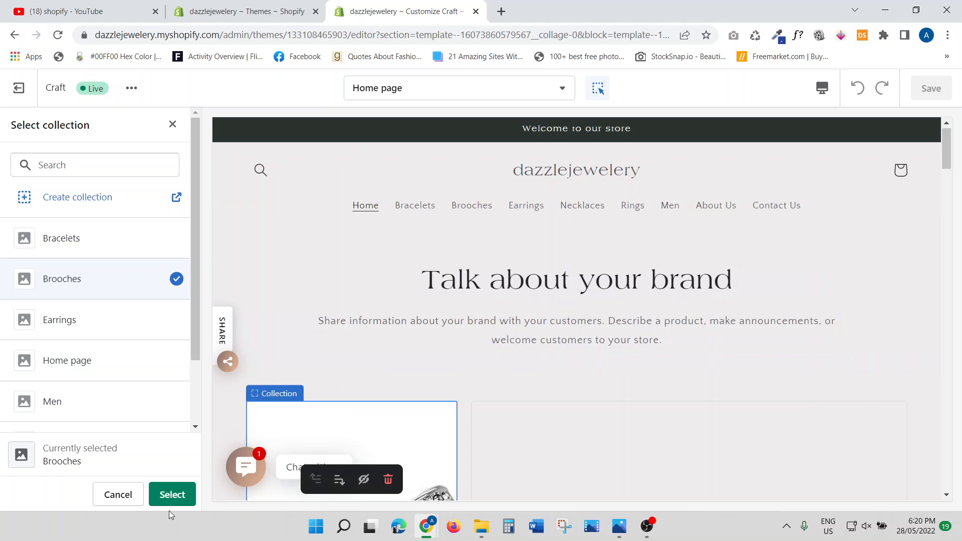
click(176, 495)
scroll(535, 335, down, 6)
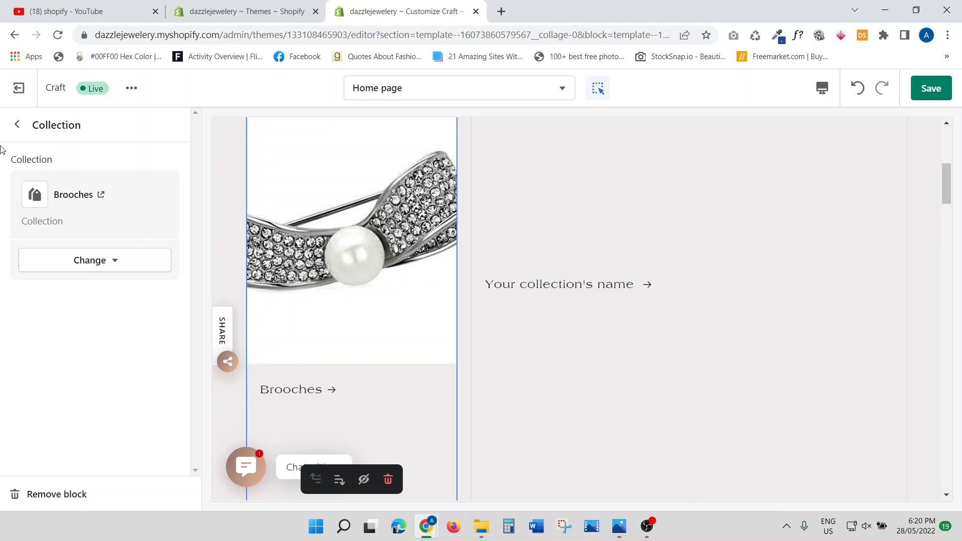
click(18, 125)
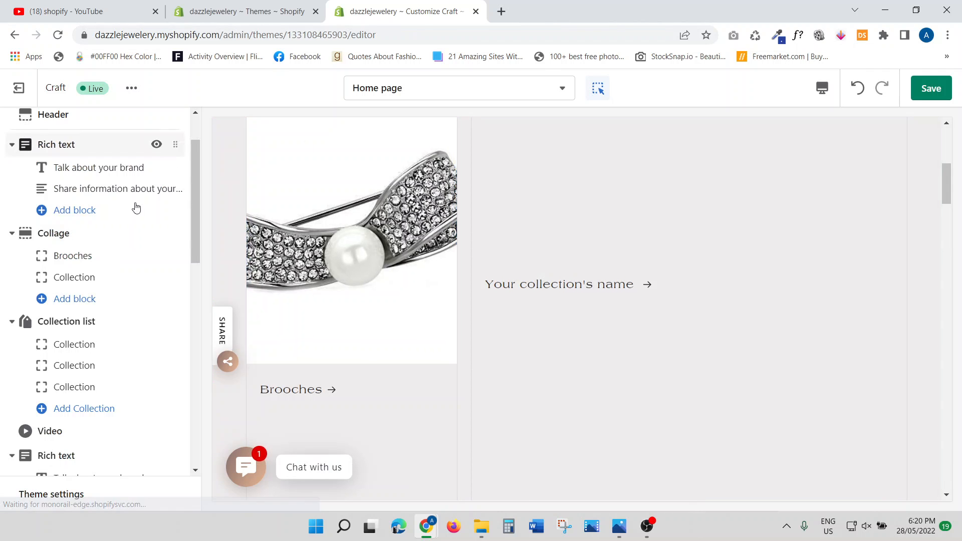
Leave the theme editor without saving the changes and go to the theme library on the Themes page.
click(18, 88)
click(635, 343)
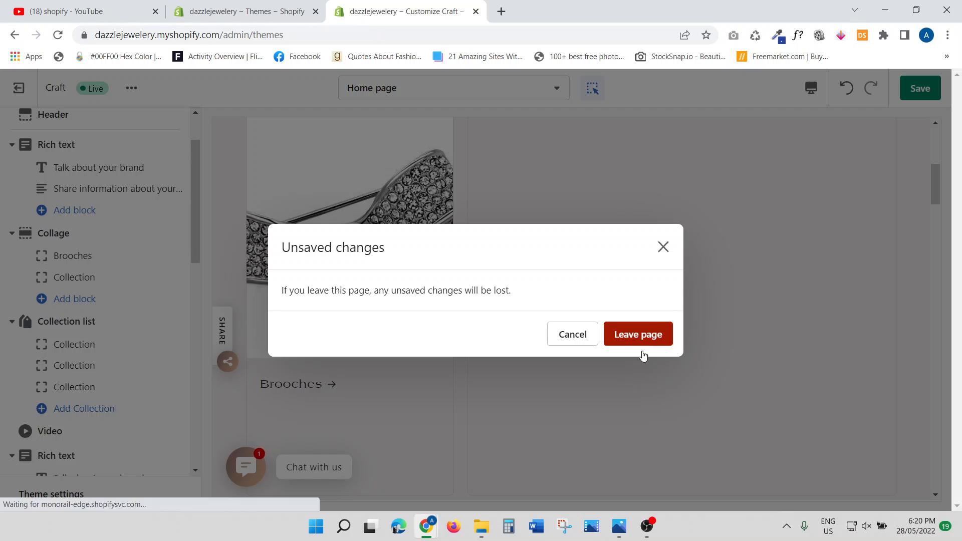
scroll(346, 336, down, 4)
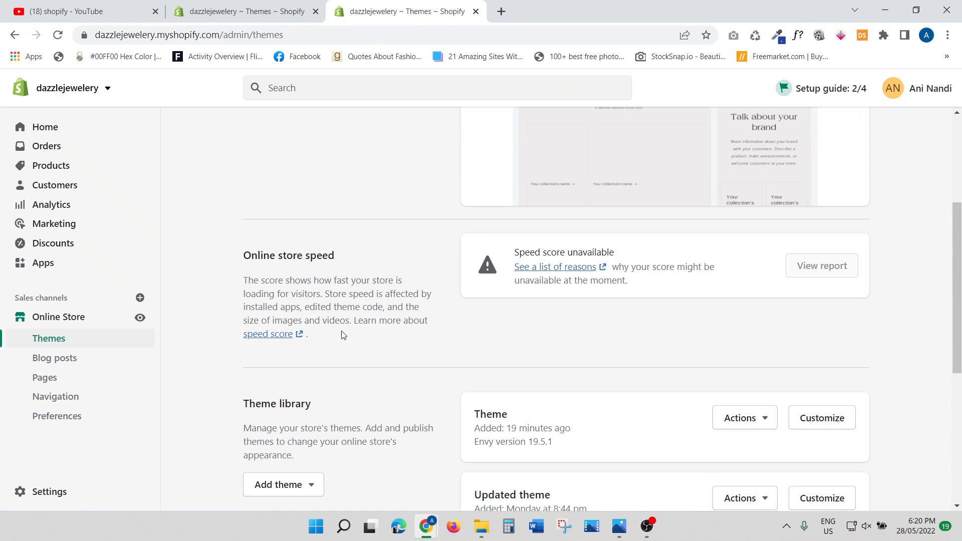
scroll(546, 403, down, 3)
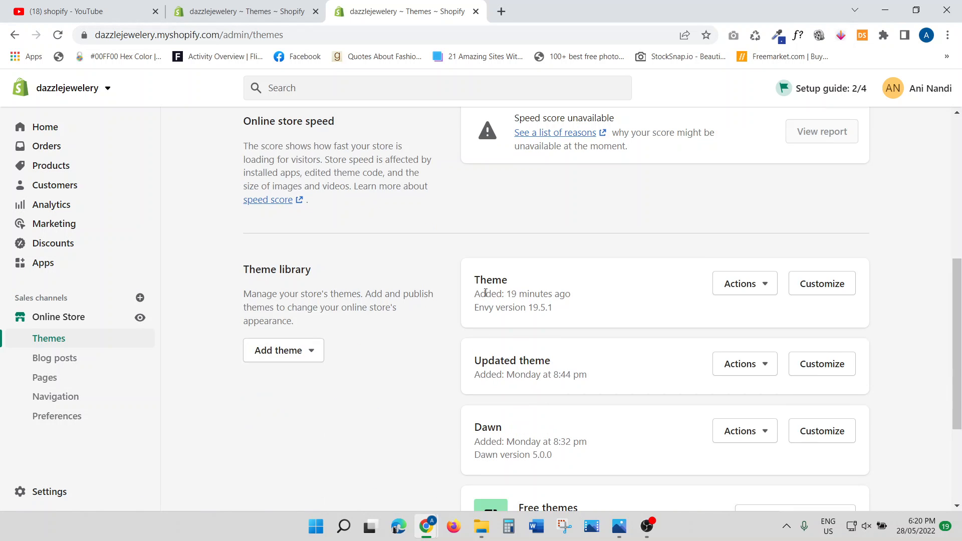
Publish the Envy version 19.5.1 theme named Theme from the theme library as the live theme.
click(765, 292)
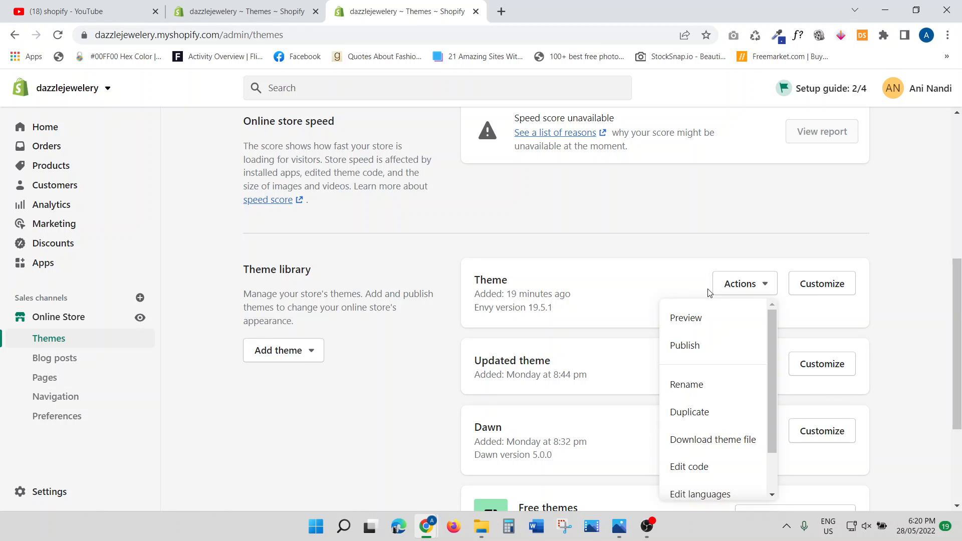
click(700, 345)
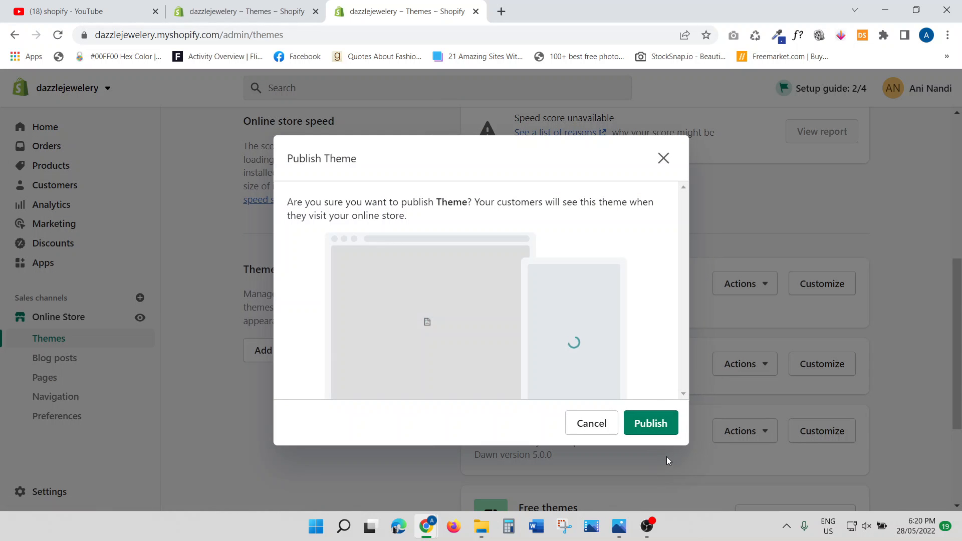
click(665, 429)
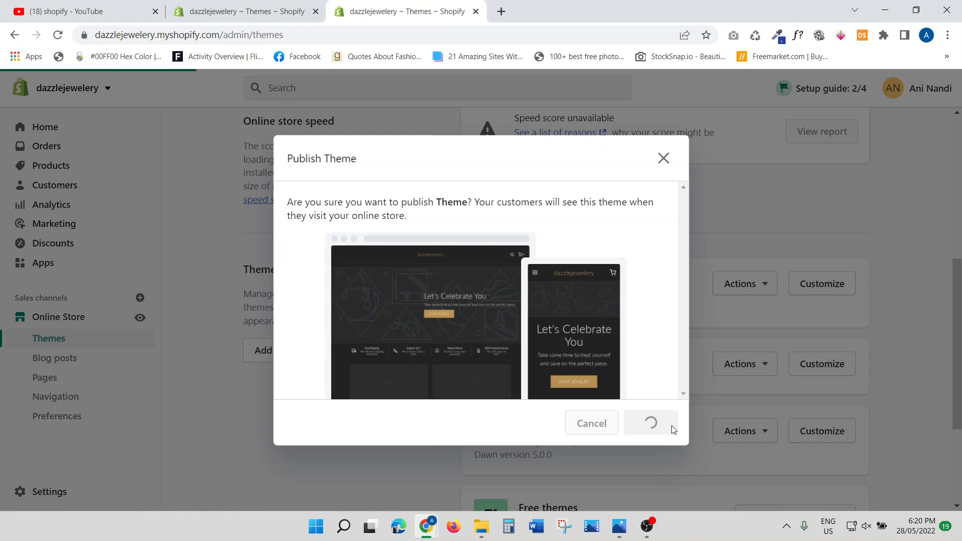
scroll(299, 322, up, 5)
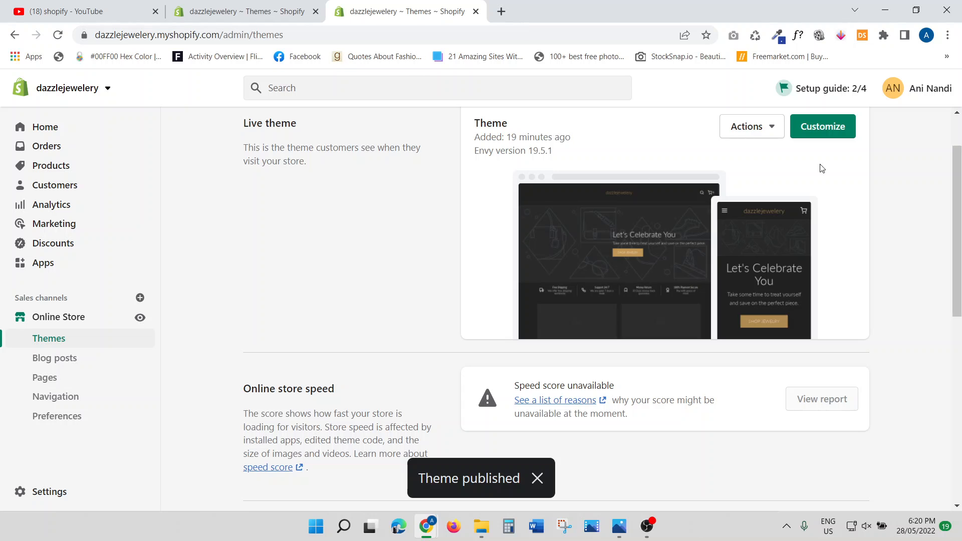
Open the live Envy theme in the theme editor and look through its home page preview from the slideshow down and back.
click(833, 137)
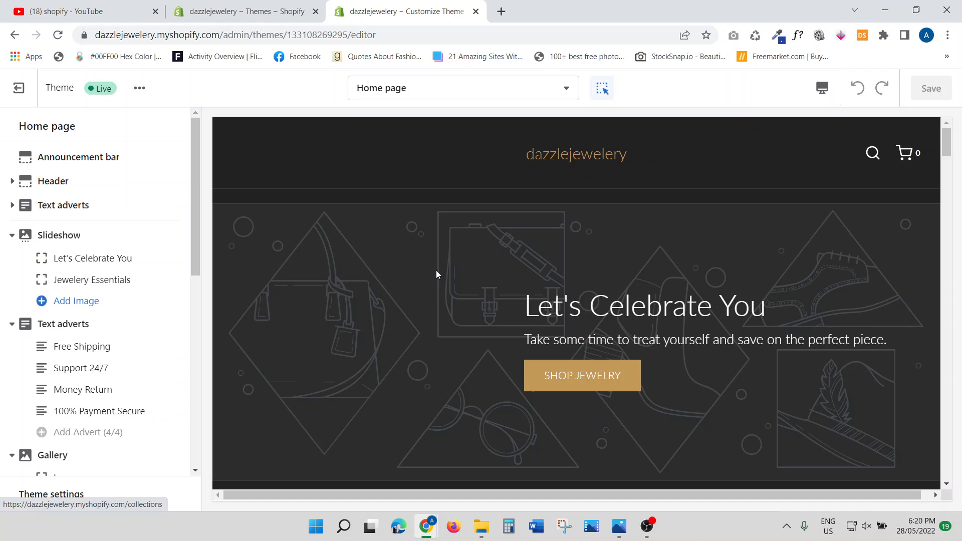
scroll(436, 270, down, 3)
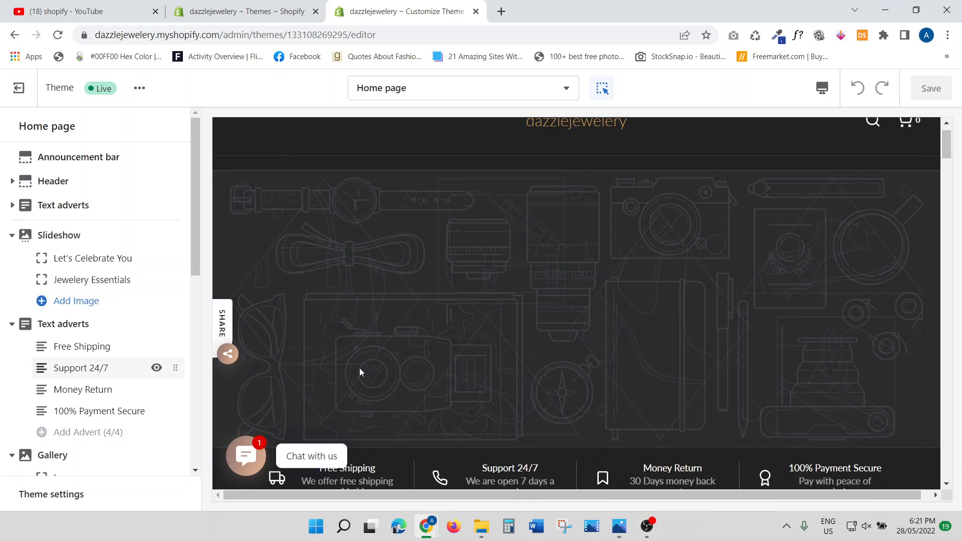
scroll(396, 368, down, 7)
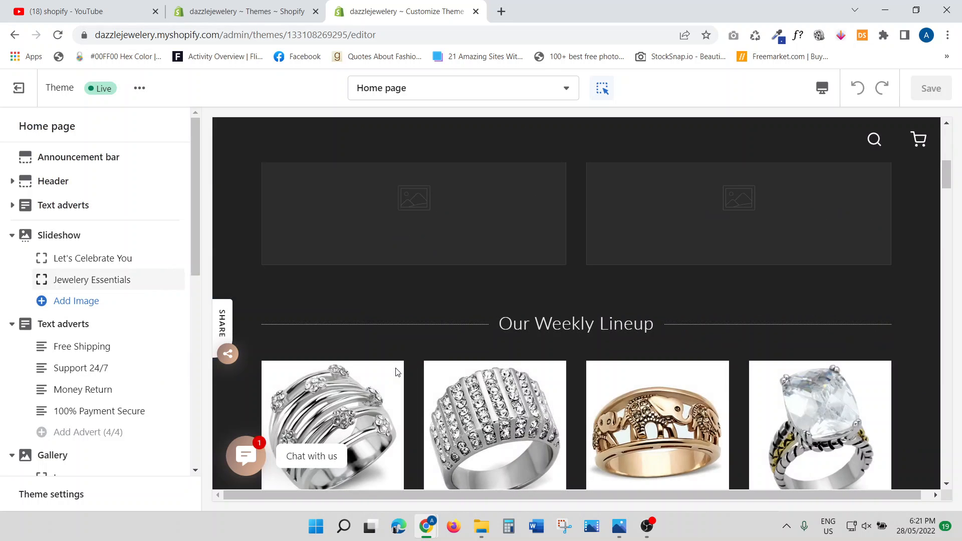
scroll(395, 367, down, 6)
scroll(395, 368, down, 2)
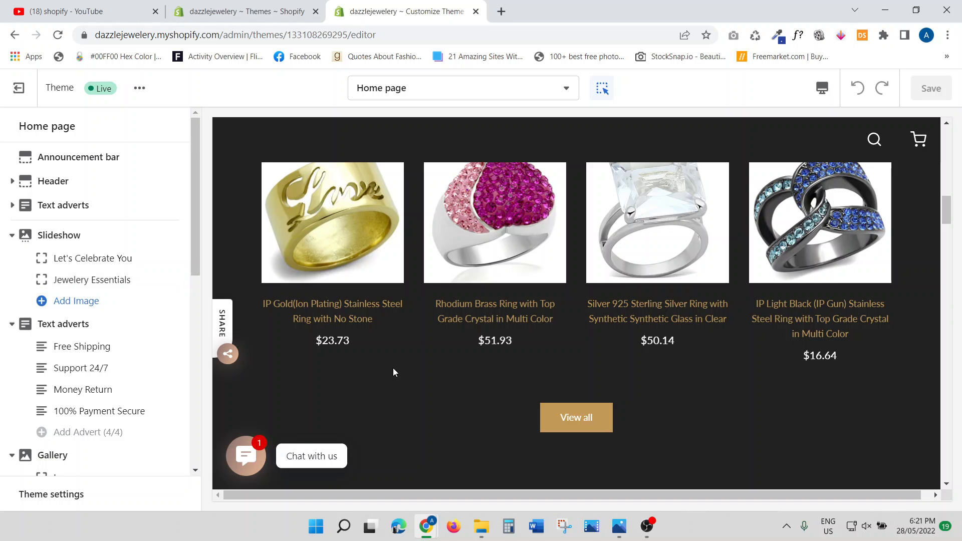
scroll(387, 371, down, 5)
scroll(386, 368, down, 4)
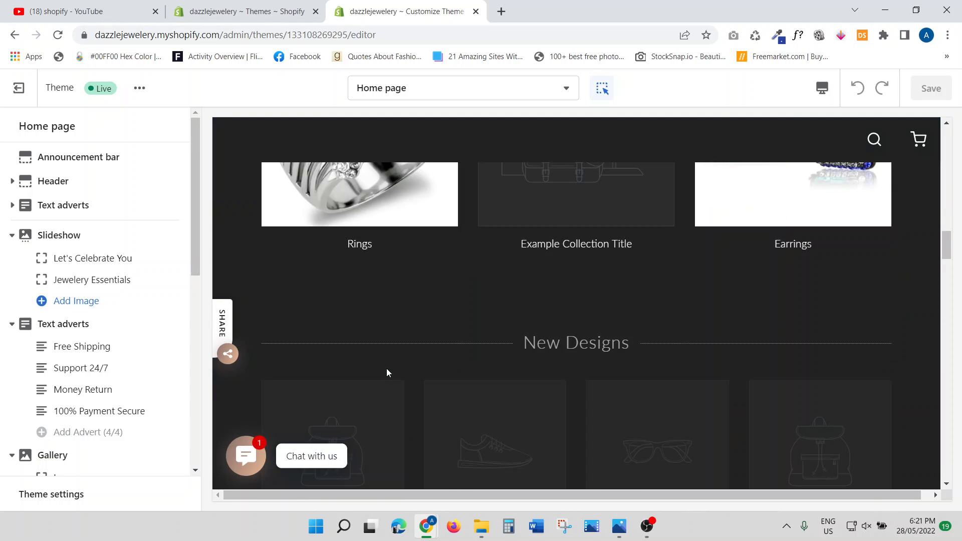
scroll(387, 369, down, 8)
scroll(386, 369, down, 15)
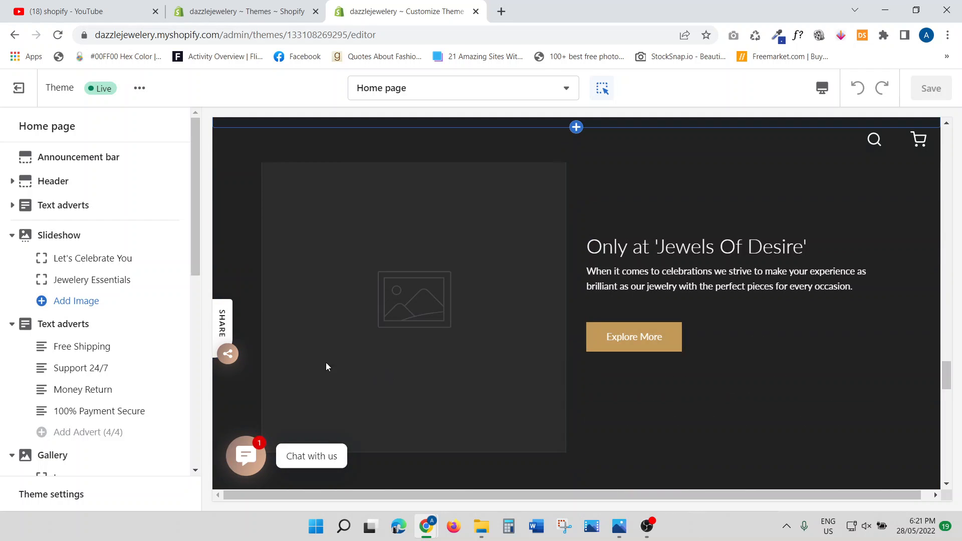
scroll(543, 388, up, 6)
scroll(543, 387, up, 15)
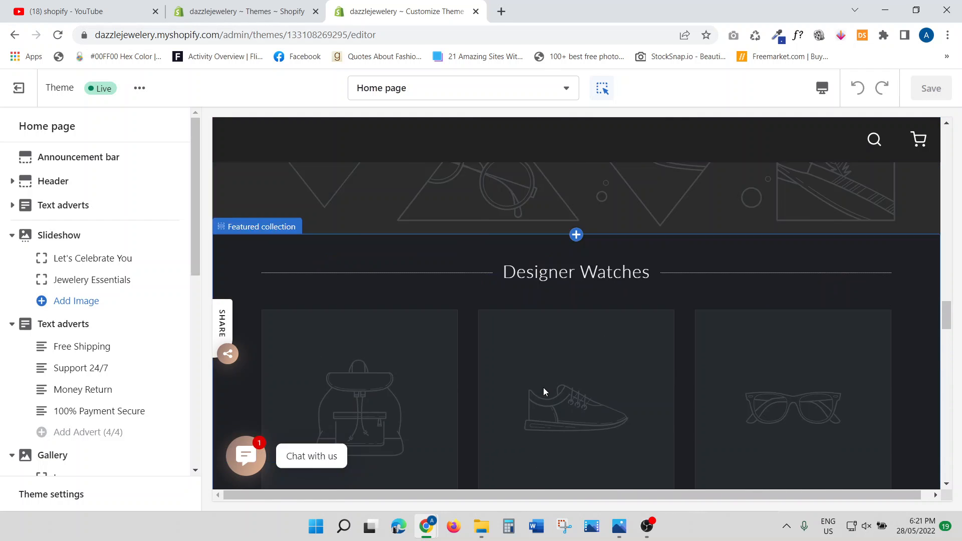
scroll(545, 389, up, 10)
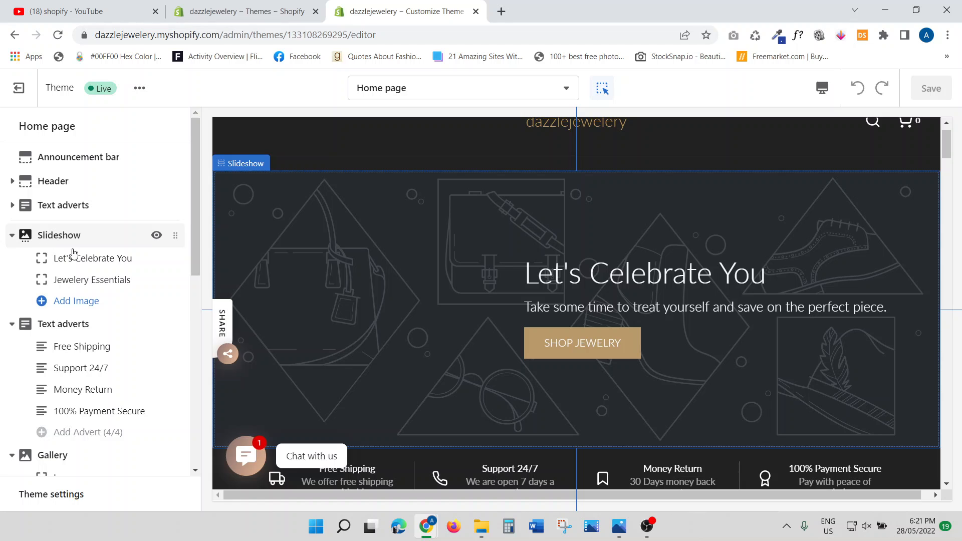
Open the image library for the main image of the Let's Celebrate You slide in the Slideshow section.
click(90, 259)
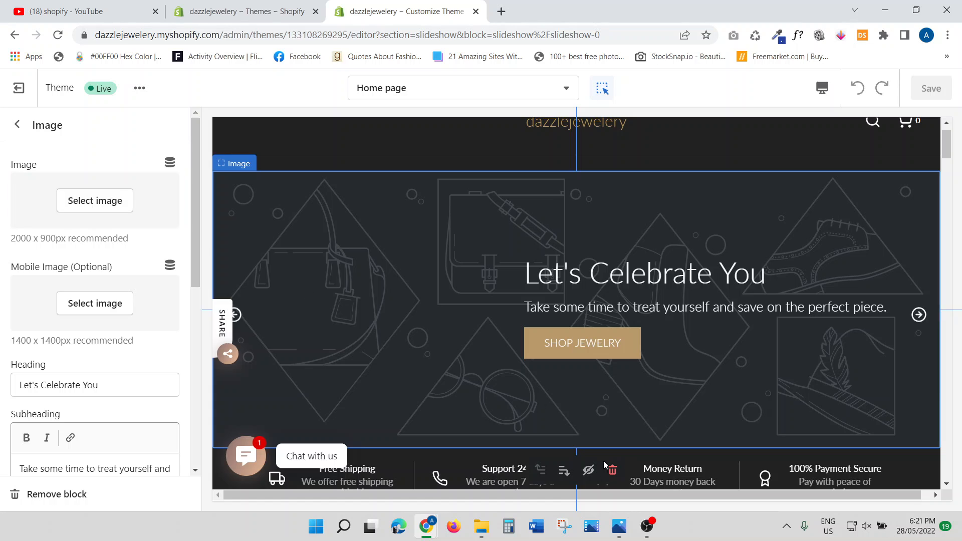
mouse_move(626, 535)
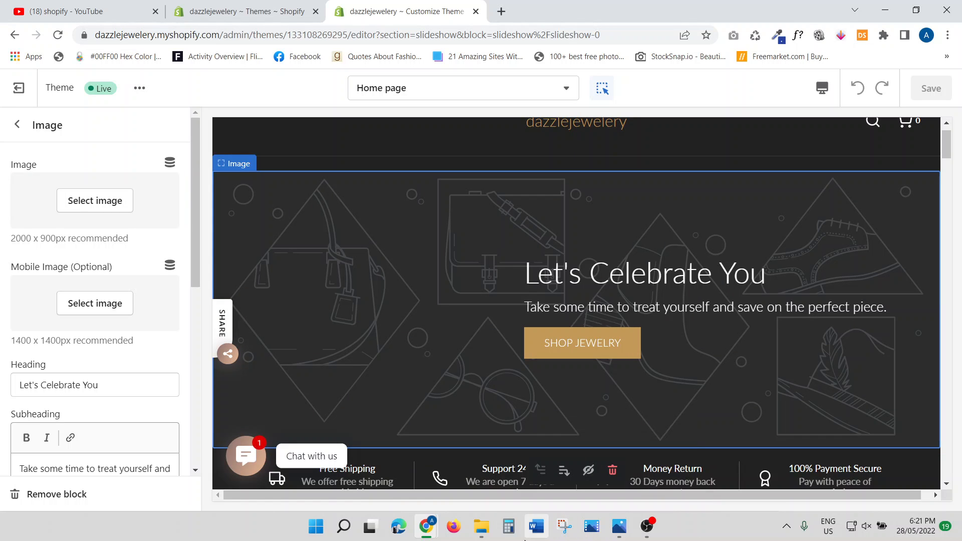
click(102, 210)
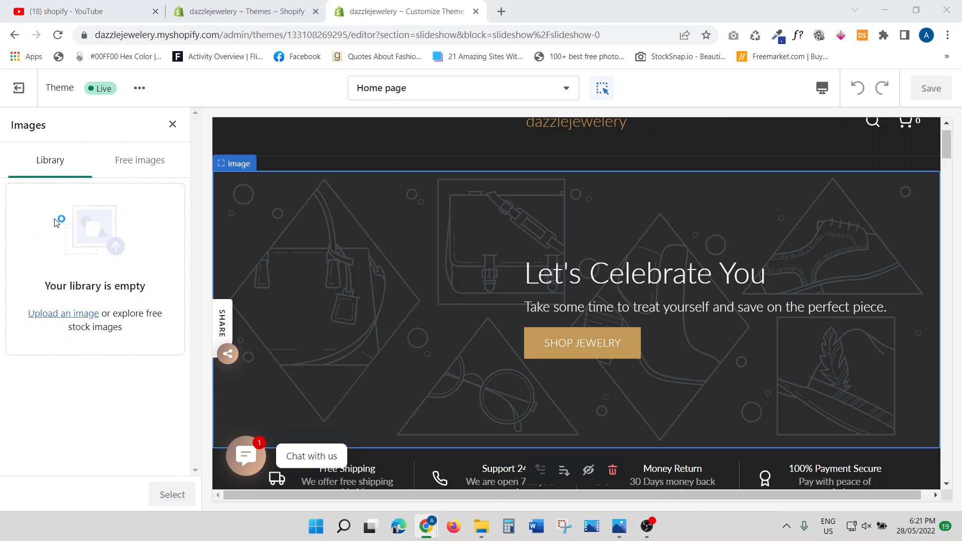
Try to upload the three slider pictures from the Images folder inside Jewelry V3.0.
click(106, 237)
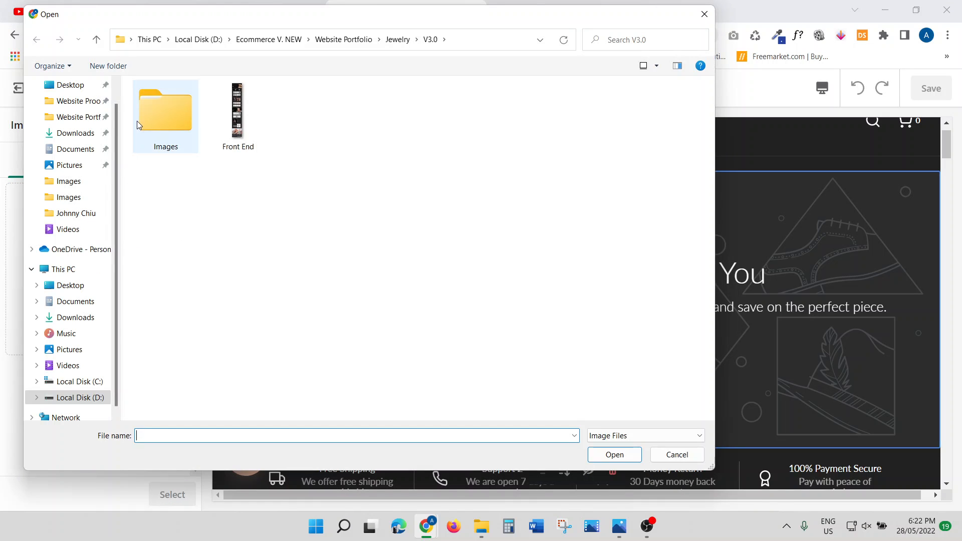
double_click(160, 120)
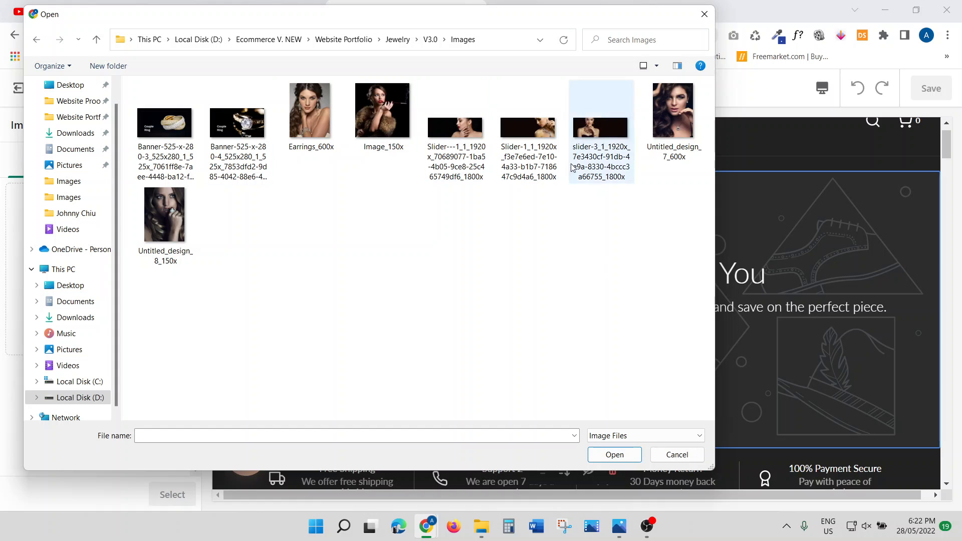
click(452, 170)
ctrl+click(543, 164)
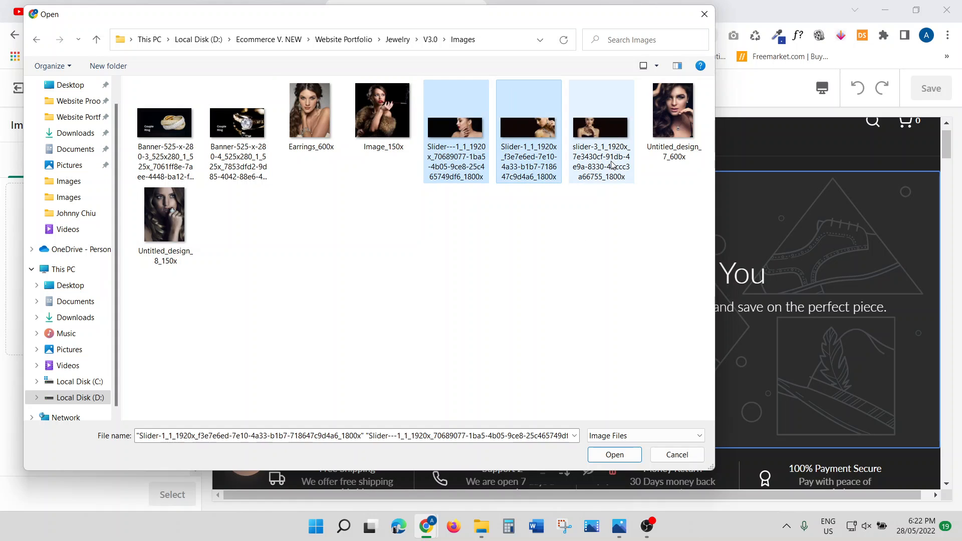
ctrl+click(612, 165)
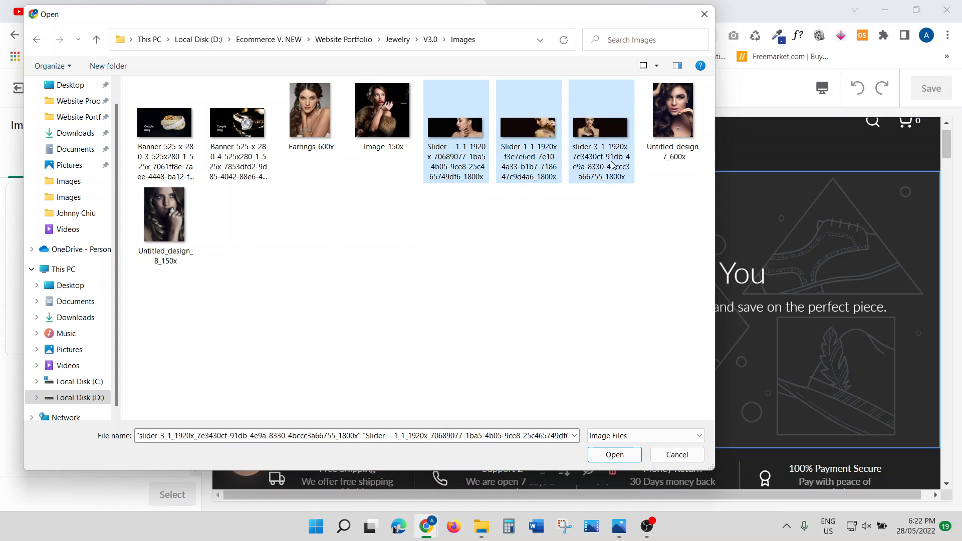
click(615, 455)
Upload the three slider pictures from the Images folder to the store's image library.
click(68, 314)
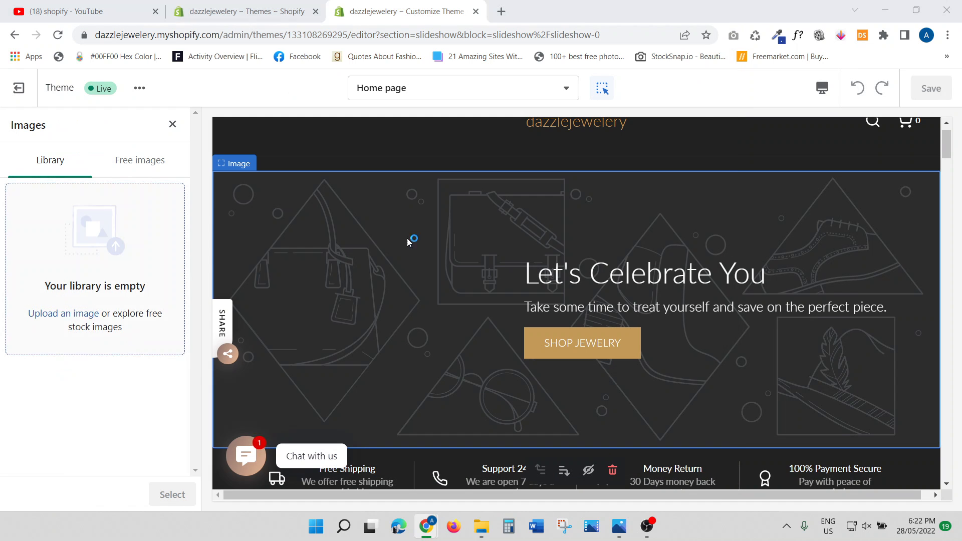
click(456, 132)
ctrl+click(532, 152)
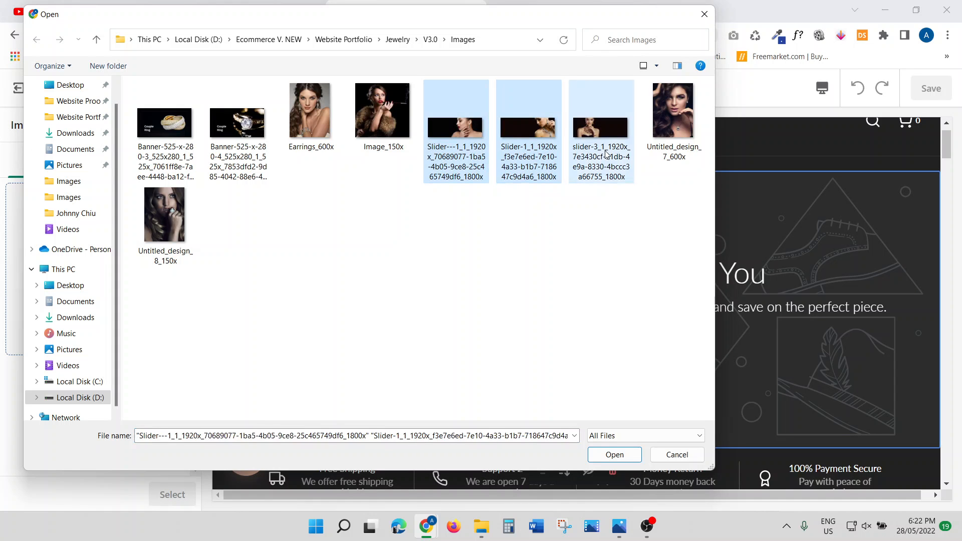
ctrl+click(602, 150)
click(614, 454)
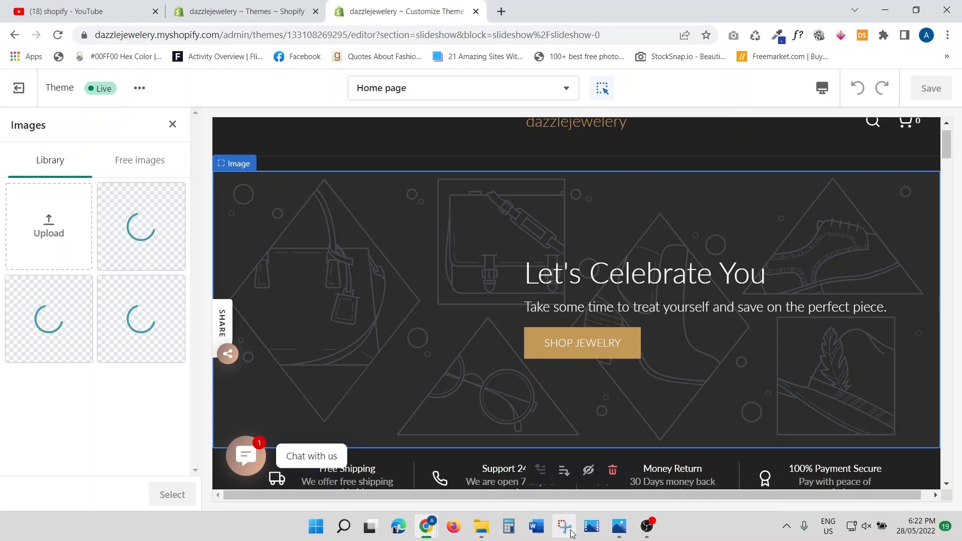
Switch to Photos and examine the reference store design in Front End.png, from the main banner to the Designer Watches section.
mouse_move(624, 533)
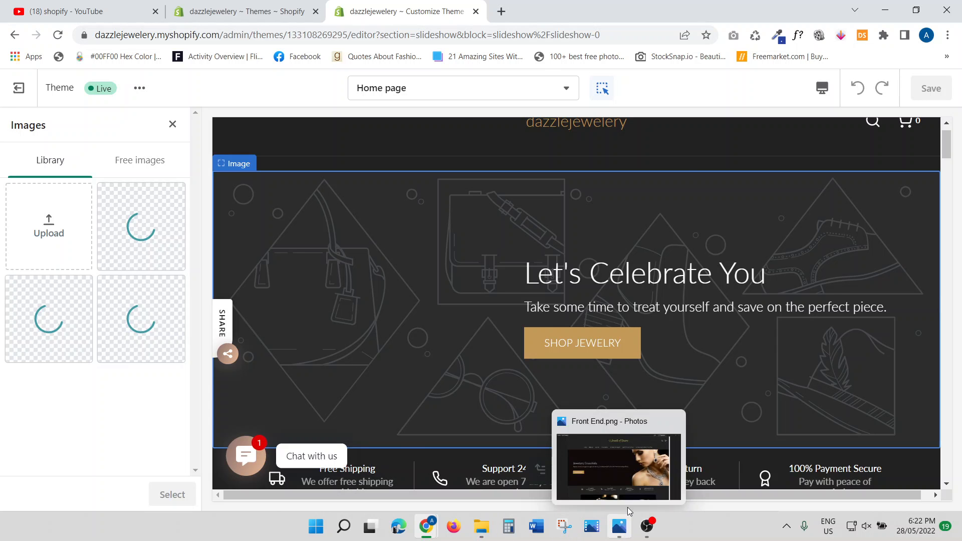
click(627, 480)
scroll(571, 244, down, 2)
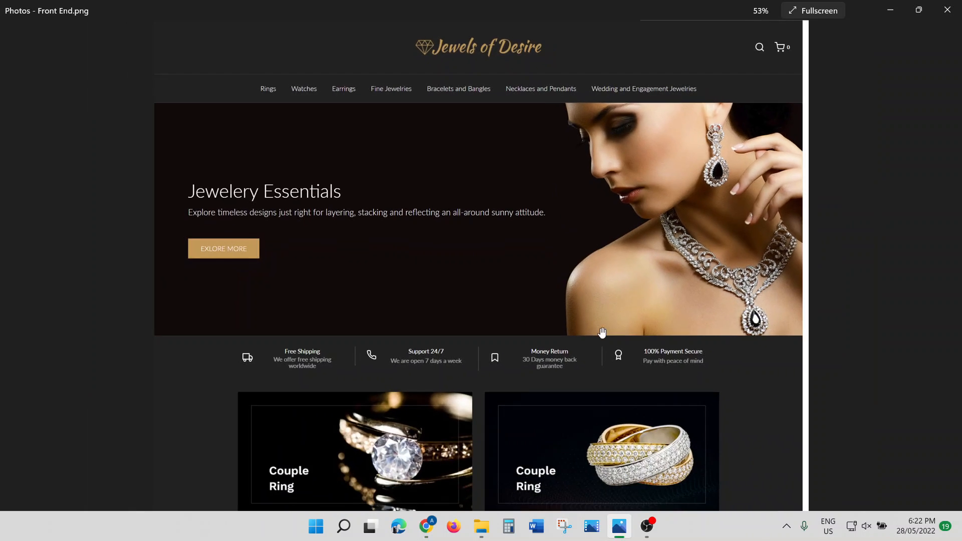
scroll(581, 220, down, 6)
scroll(596, 335, down, 11)
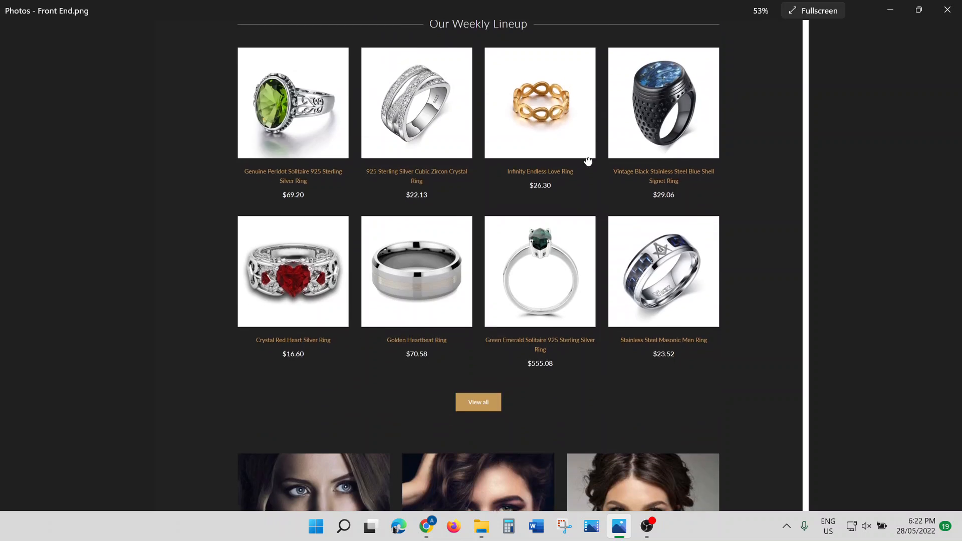
scroll(621, 237, down, 11)
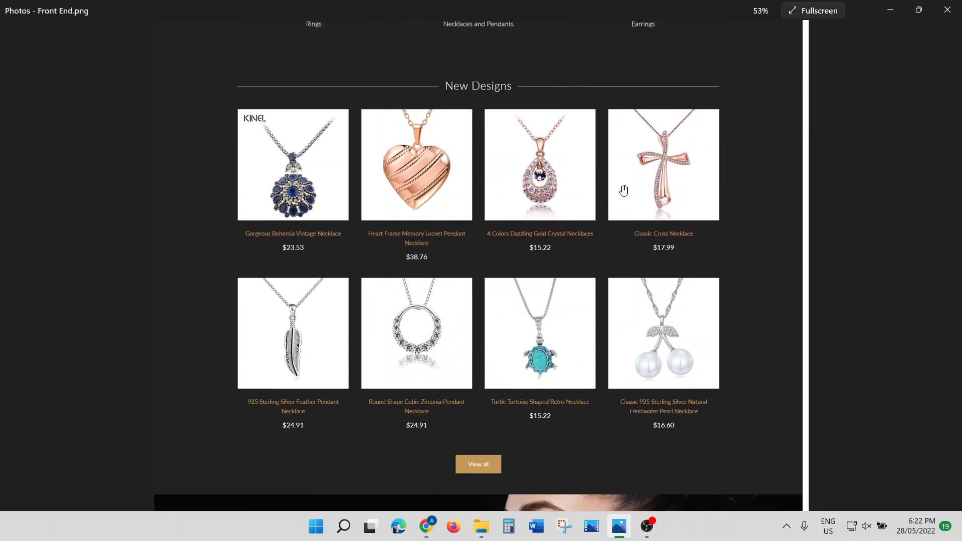
scroll(661, 180, up, 4)
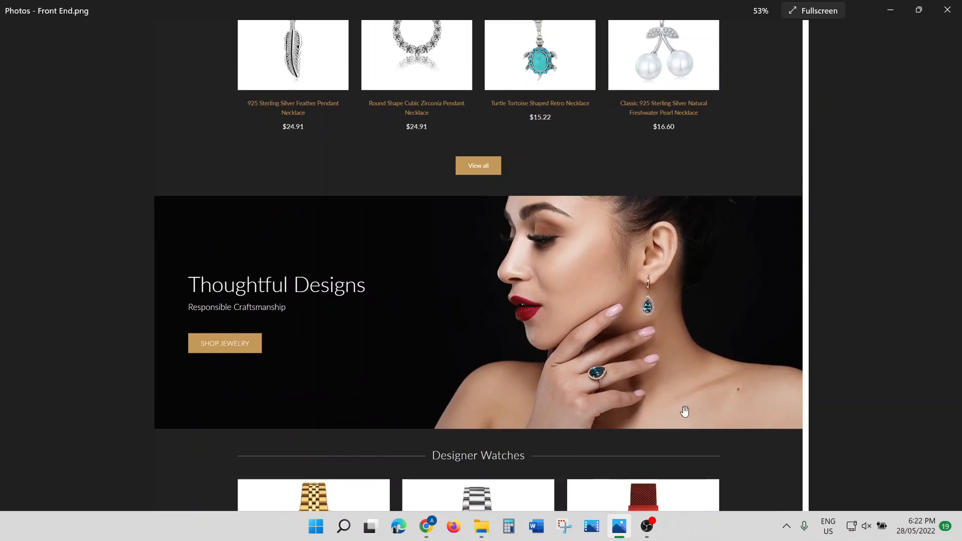
ctrl+scroll(583, 374, up, 2)
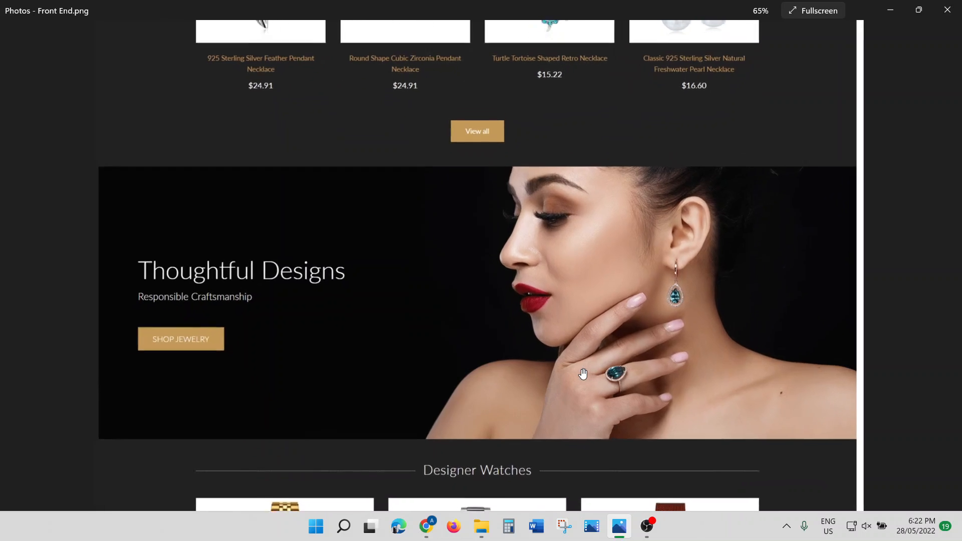
scroll(531, 431, up, 10)
scroll(509, 452, up, 12)
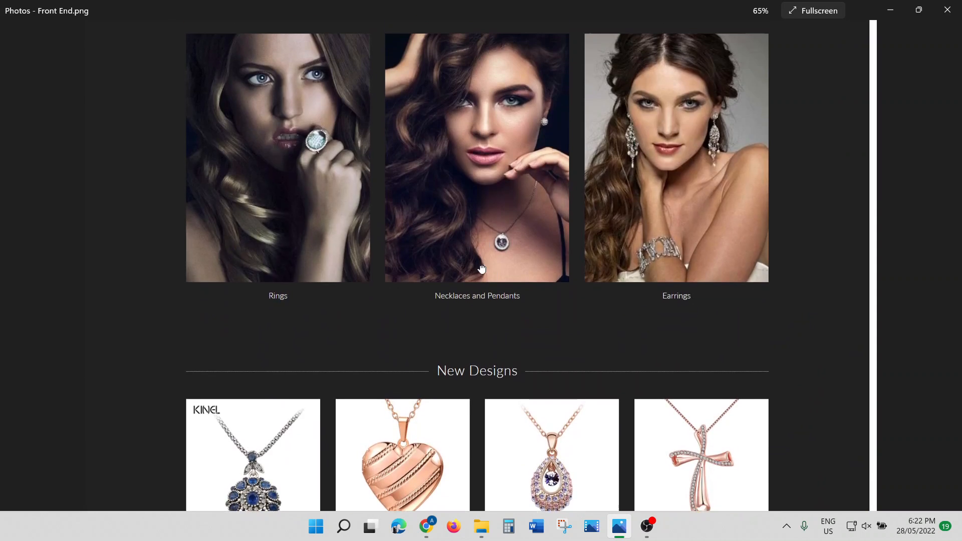
scroll(481, 262, up, 5)
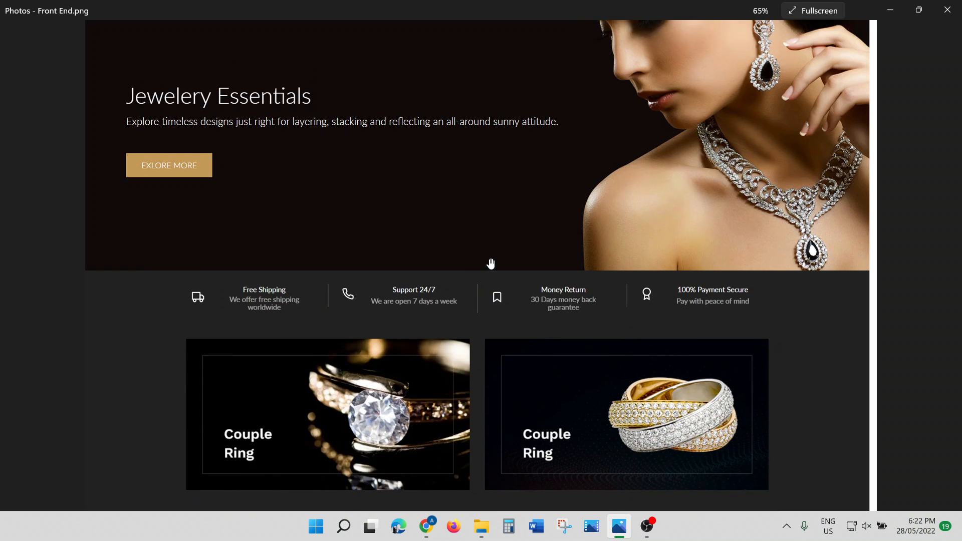
scroll(462, 262, down, 3)
scroll(463, 263, down, 12)
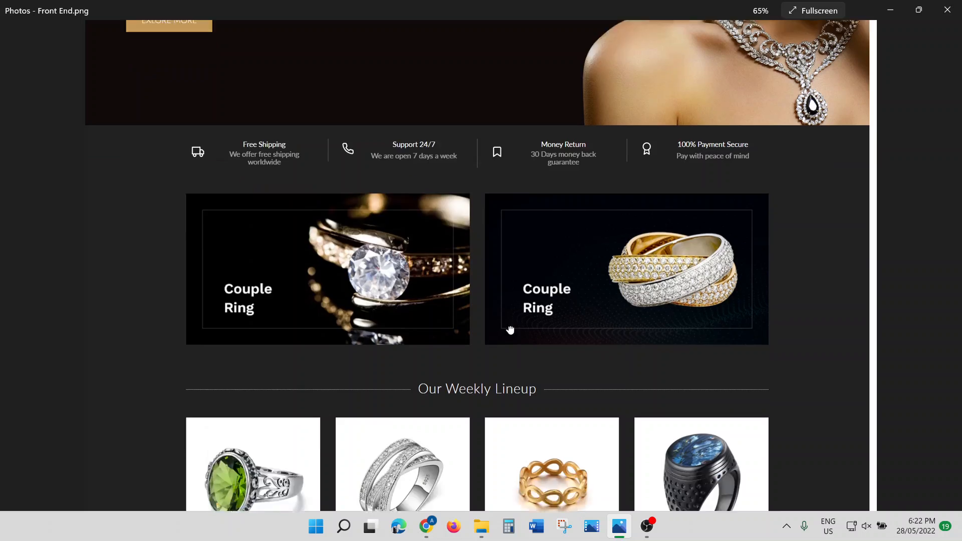
scroll(632, 433, down, 2)
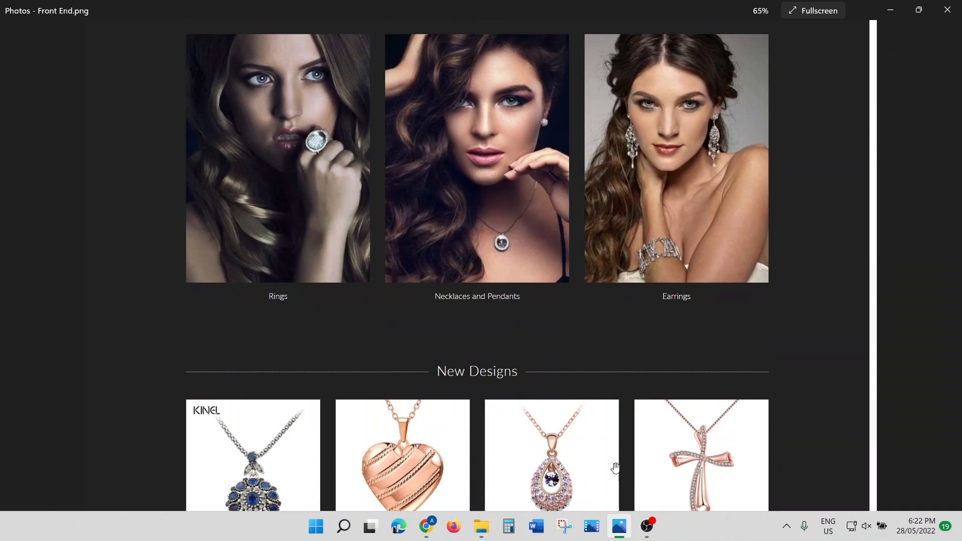
Return to the theme editor in Chrome and set the slide's image to the front-facing woman wearing a gold necklace.
click(427, 527)
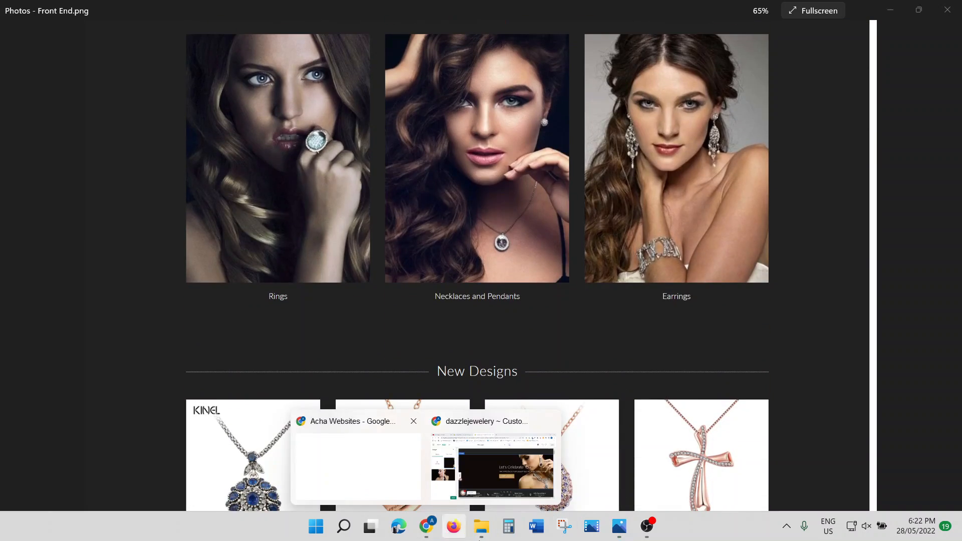
mouse_move(500, 458)
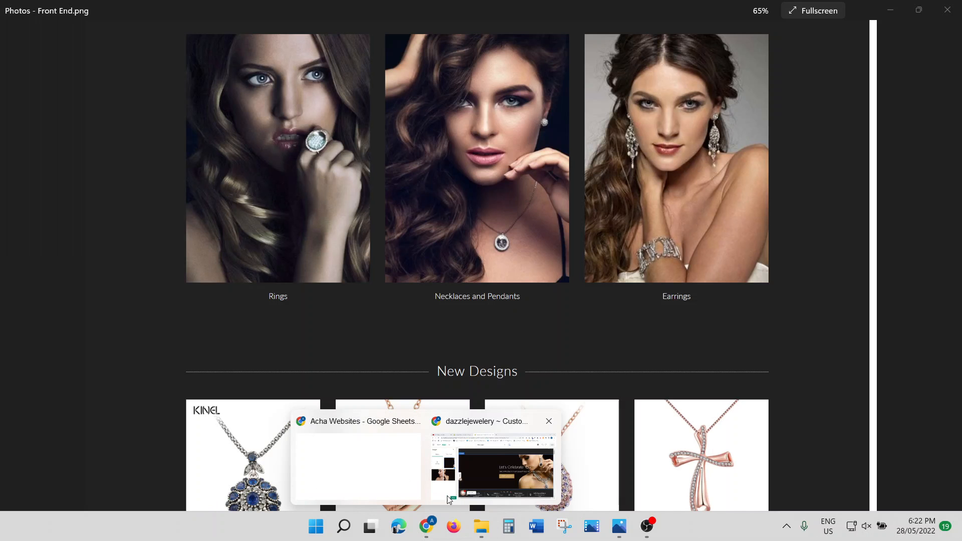
click(488, 478)
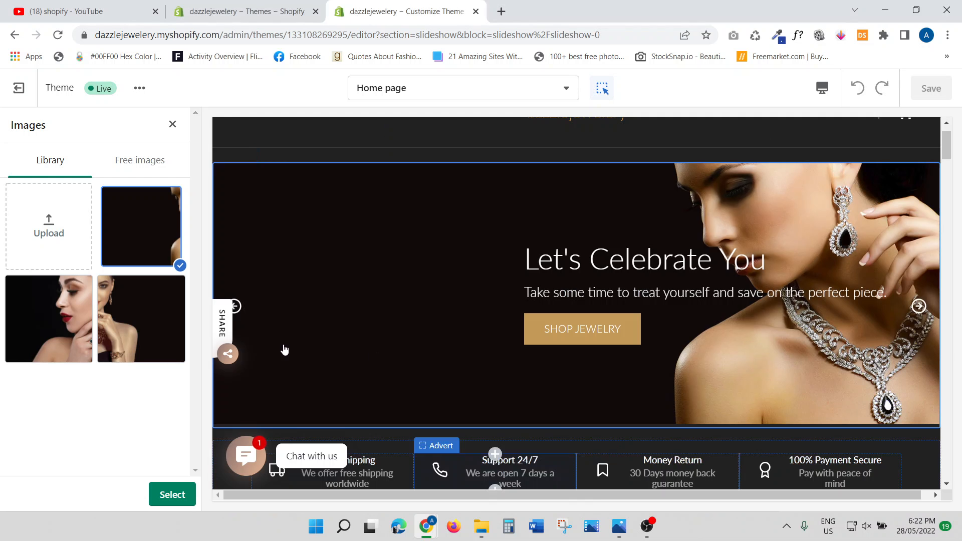
click(161, 318)
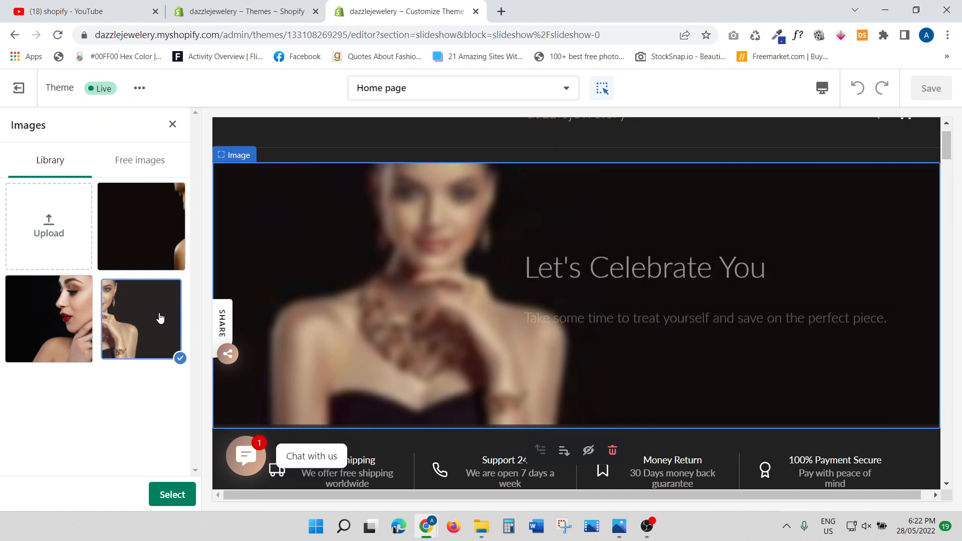
click(172, 495)
Look at the slide's recommended mobile image size and its heading, subheading, button text and link settings.
scroll(71, 311, down, 1)
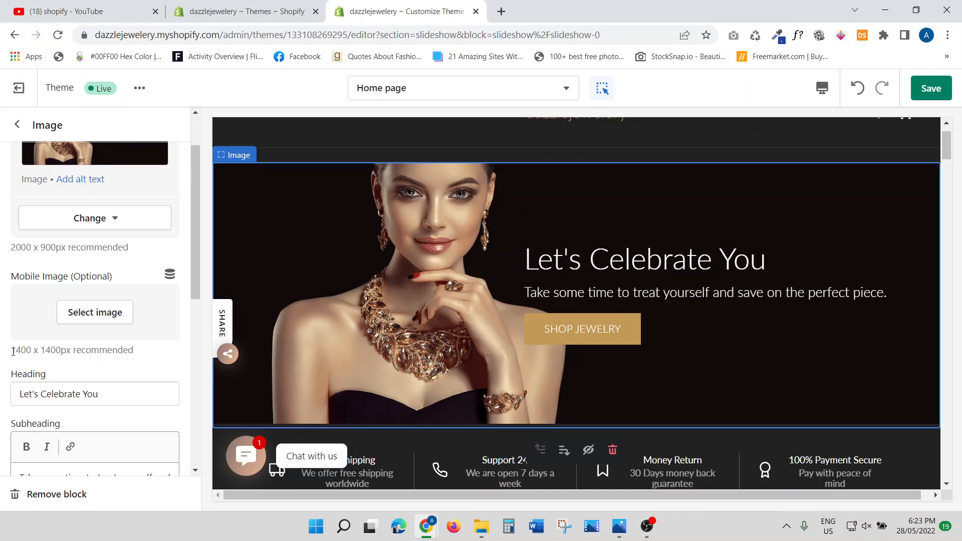
drag(12, 351, 135, 350)
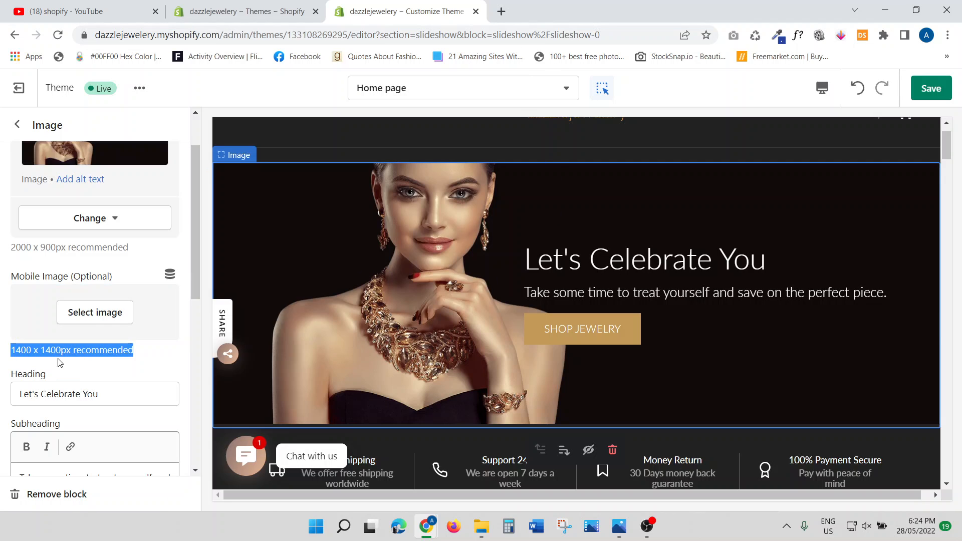
scroll(107, 350, down, 3)
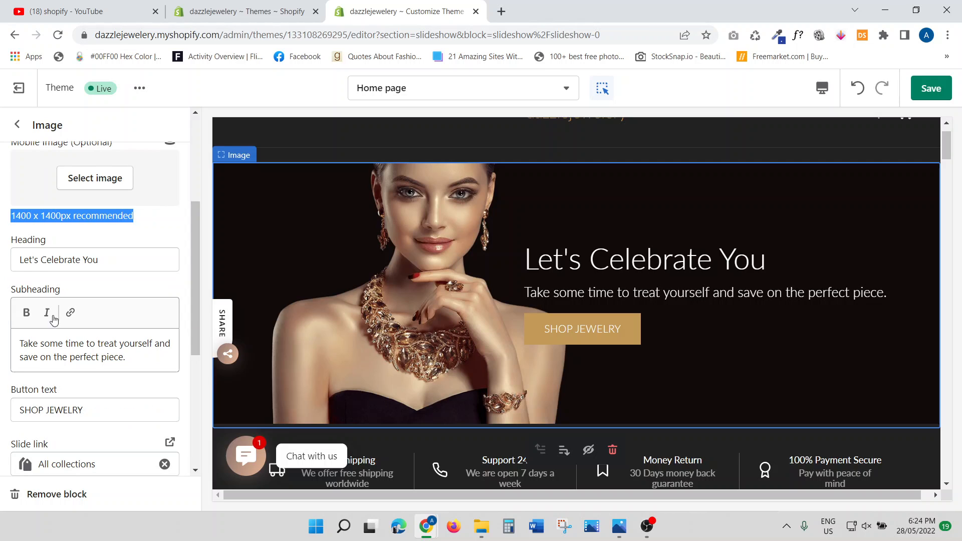
Try replacing the first slide's heading with "New Styles 2022".
drag(101, 259, 4, 263)
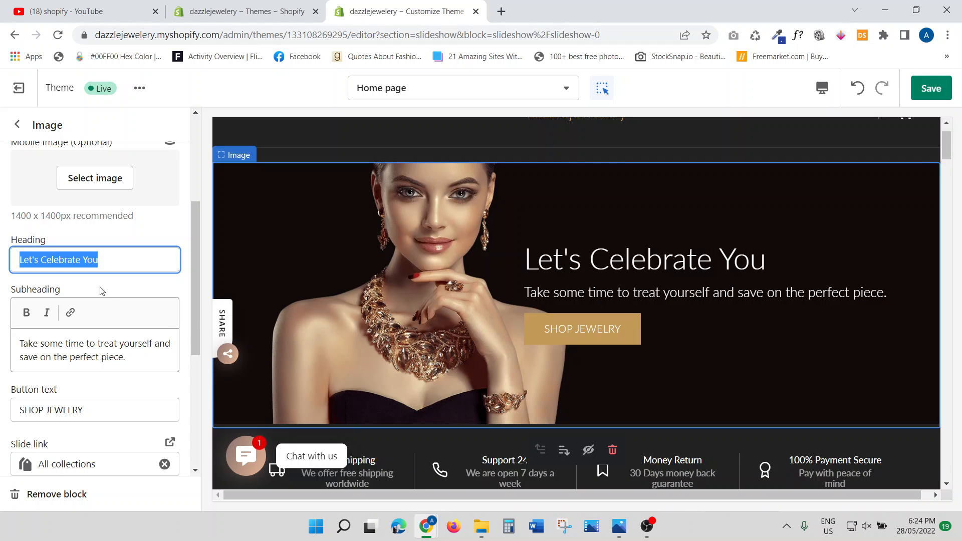
text(Sale on)
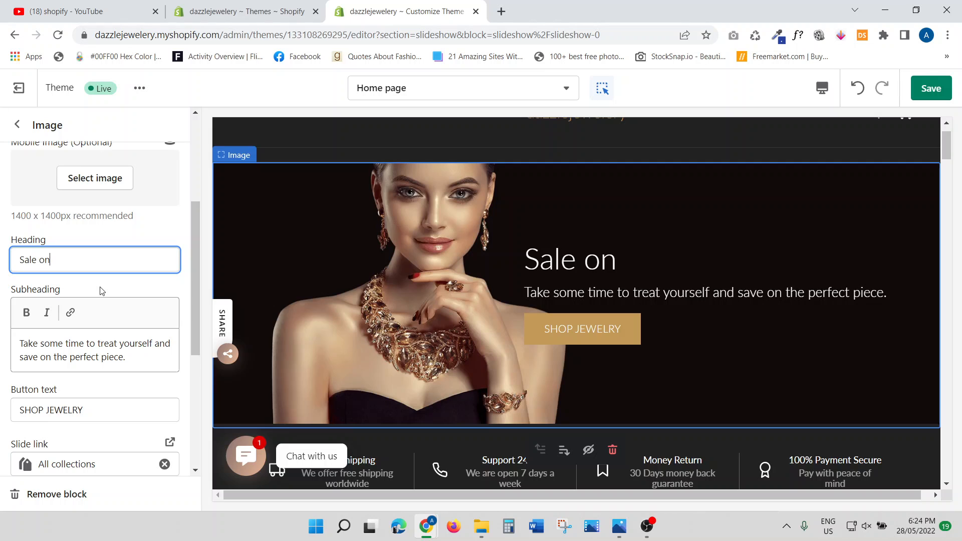
key(BackSpace)
key(BackSpace)
key(BackSpace)
key(BackSpace)
key(BackSpace)
key(BackSpace)
key(BackSpace)
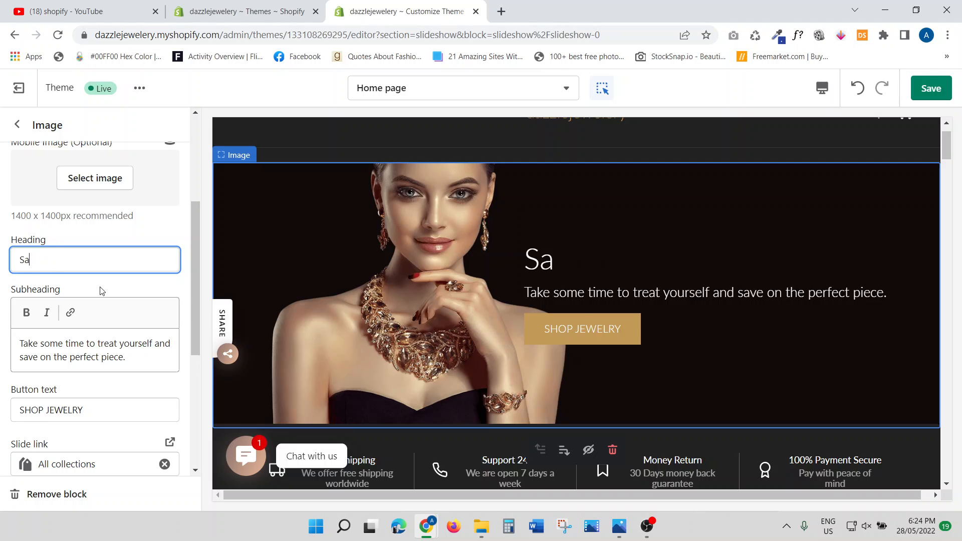
text(New )
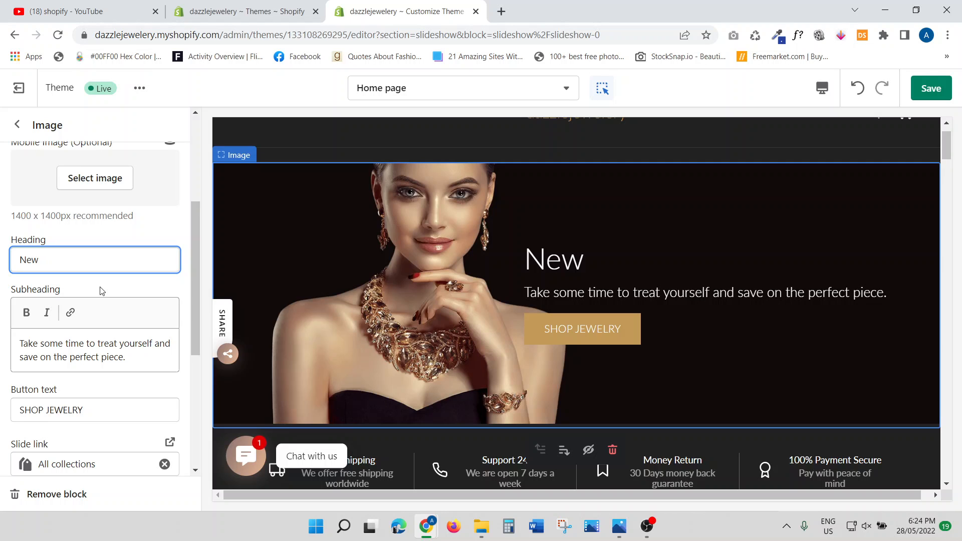
text(Styles 2022)
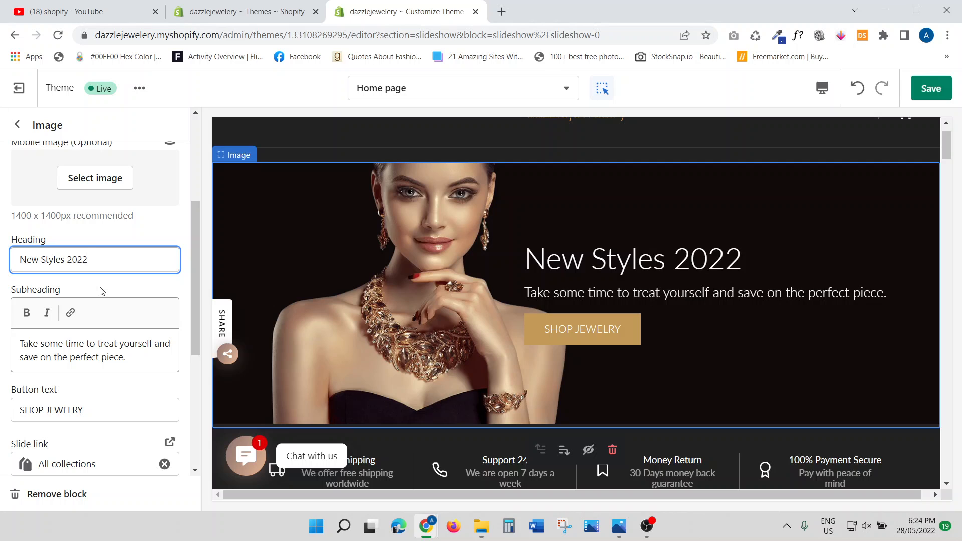
Clear the slide's heading, then undo the heading edits back to "Let's Celebrate You".
key(BackSpace)
key(ctrl+a)
key(BackSpace)
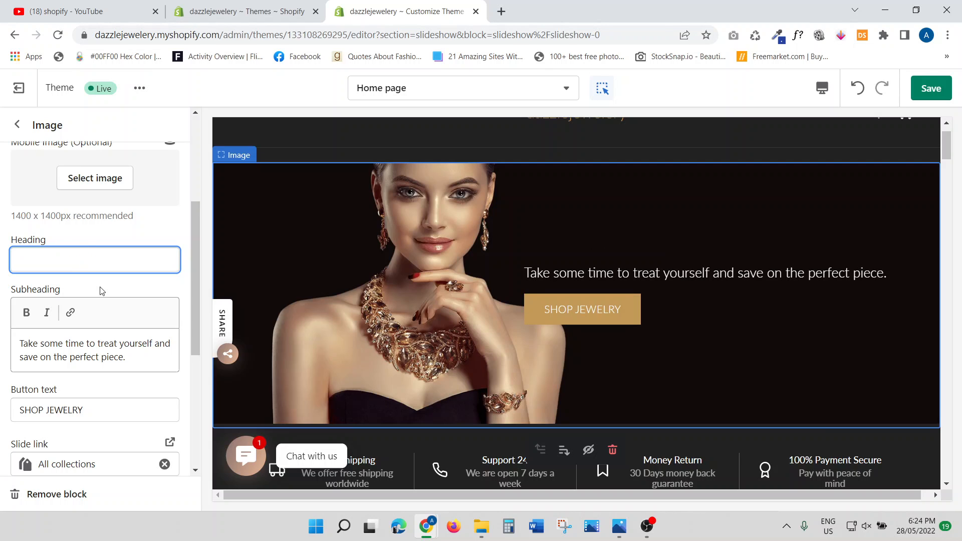
key(ctrl+z)
key(ctrl+z)
key(ctrl+z)
key(ctrl+z)
key(ctrl+z)
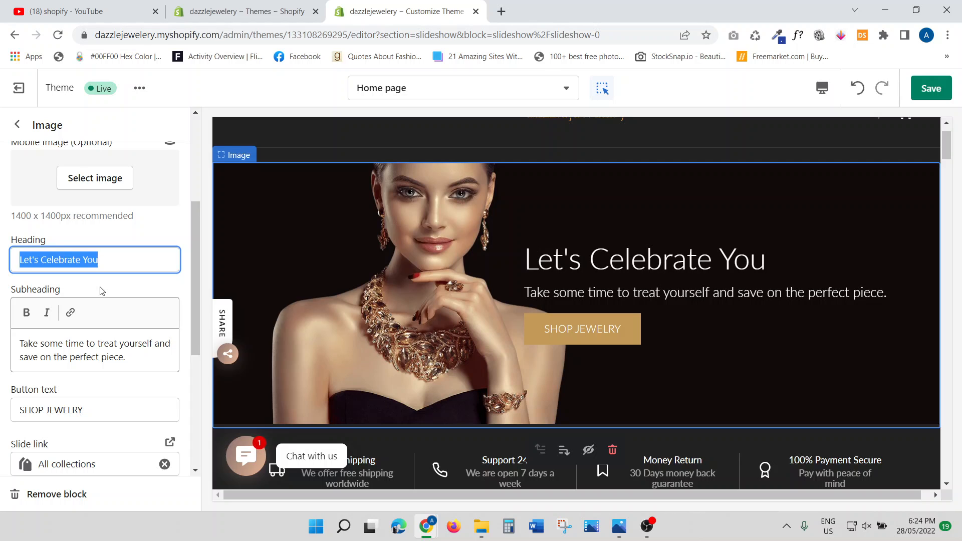
Examine the Let's Celebrate You slide's subheading, link, caption and button colours, and caption alignment settings.
drag(524, 292, 837, 293)
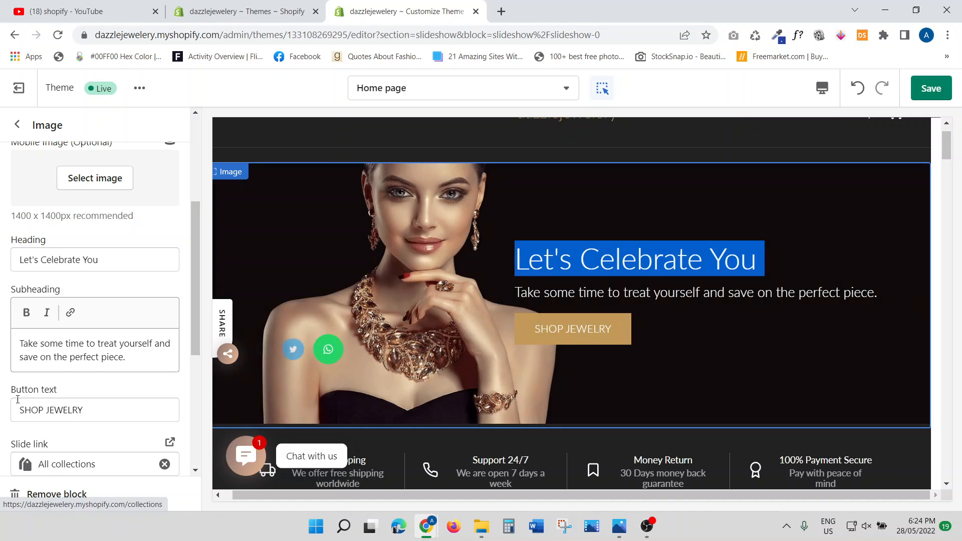
drag(126, 352, 2, 343)
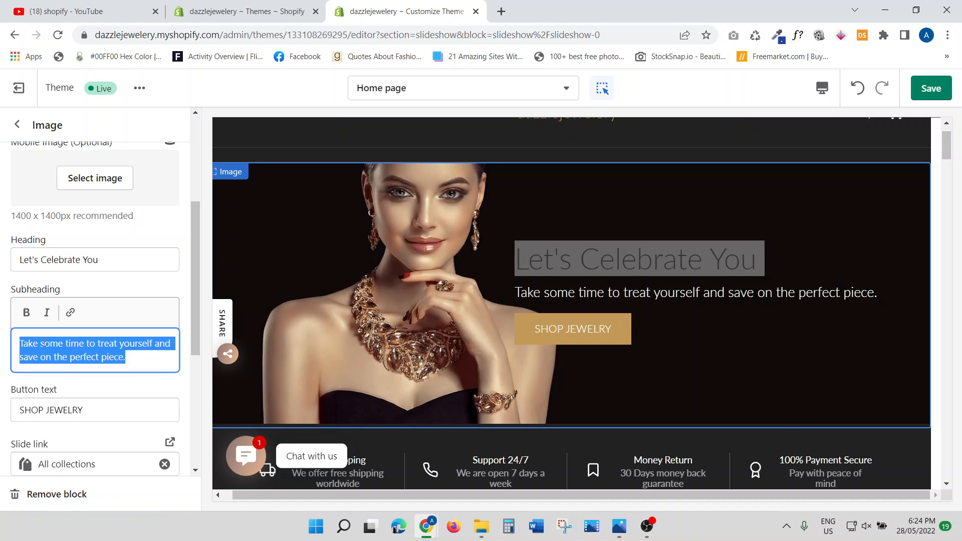
scroll(98, 341, down, 4)
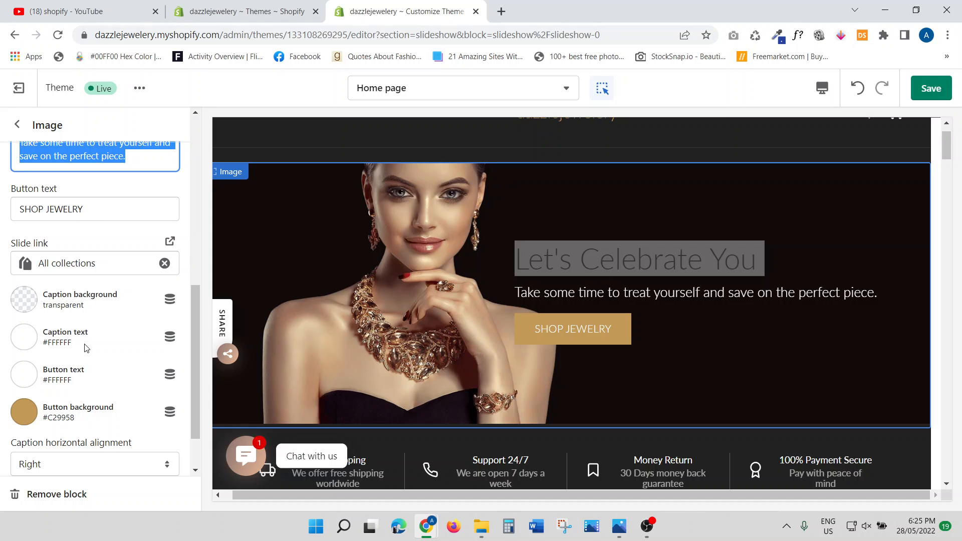
scroll(86, 348, down, 1)
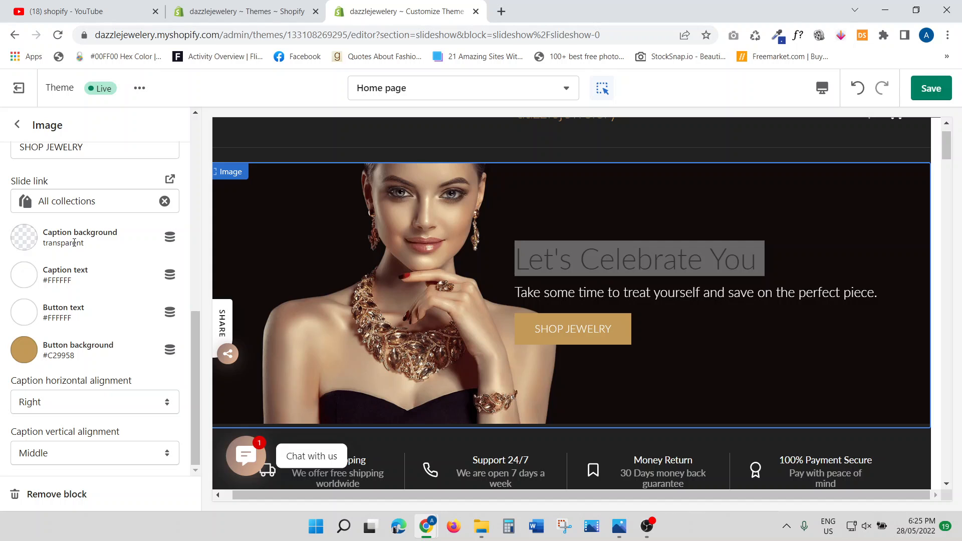
click(25, 246)
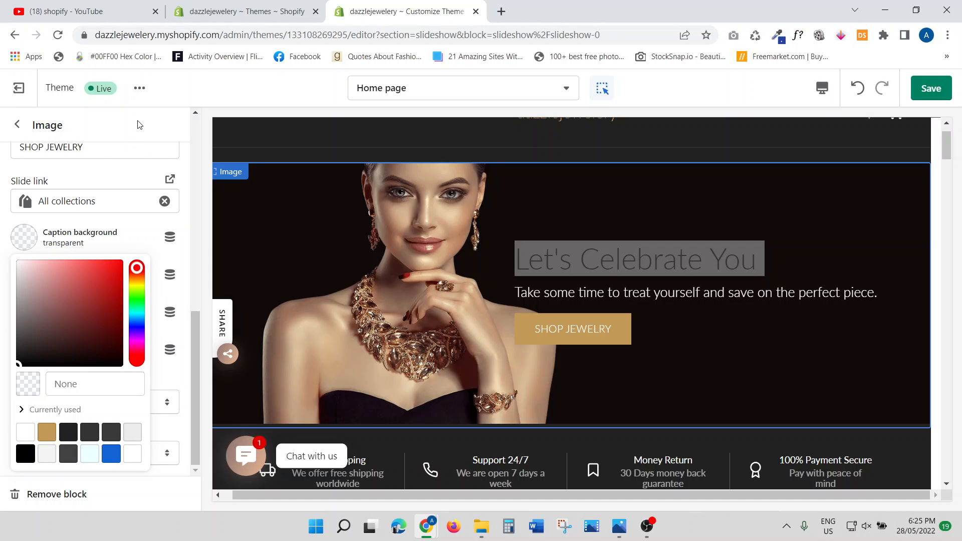
click(137, 233)
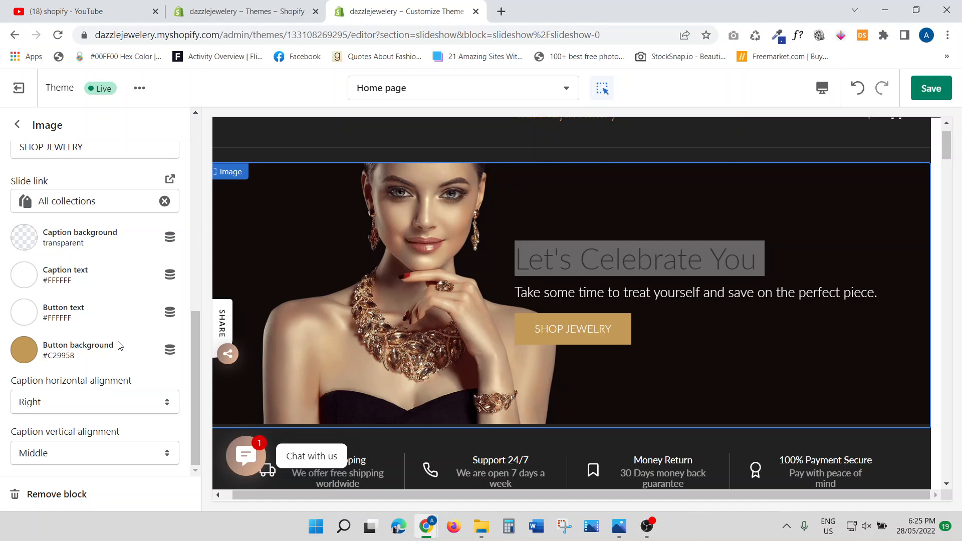
scroll(92, 348, up, 7)
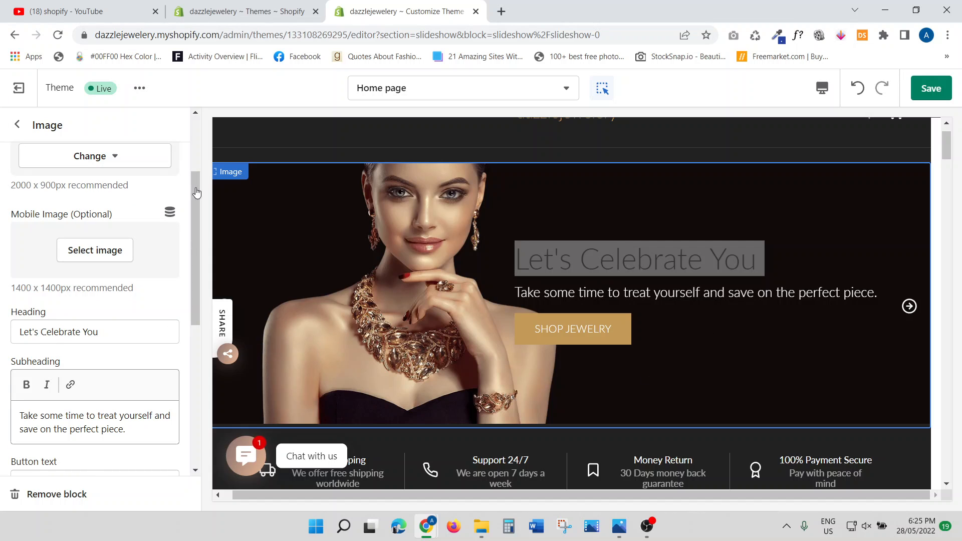
Set the Jewelery Essentials slide's image to the woman wearing silver earrings and a necklace, checking the reference design in Photos before choosing.
click(15, 126)
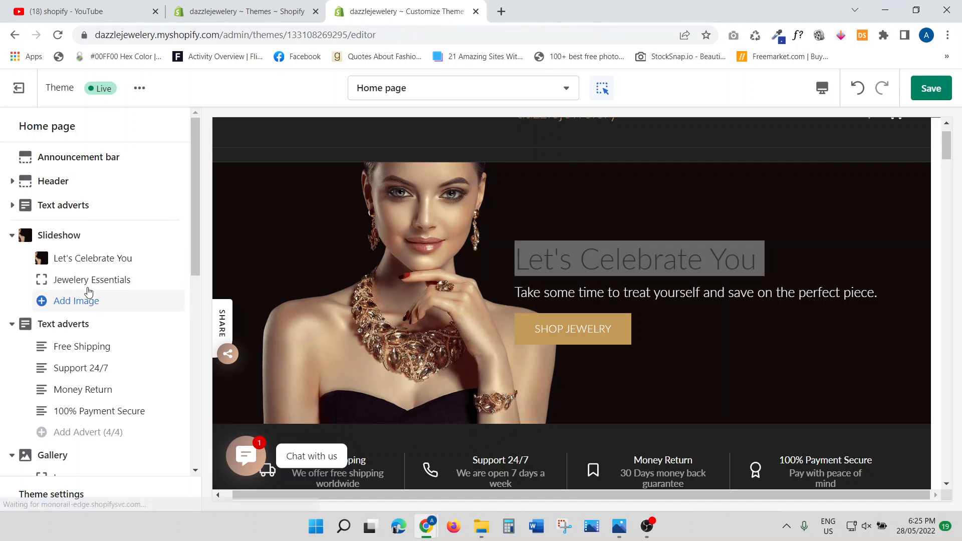
click(90, 284)
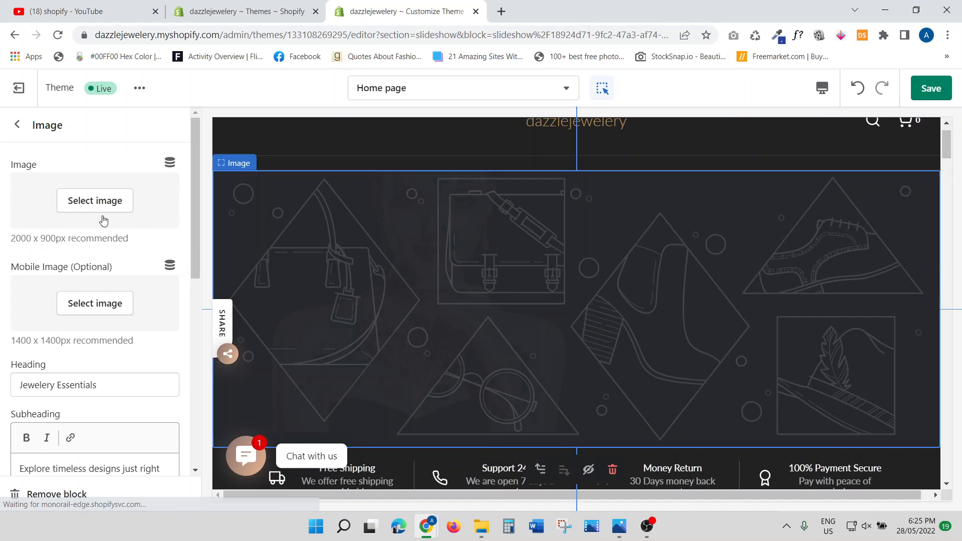
click(103, 203)
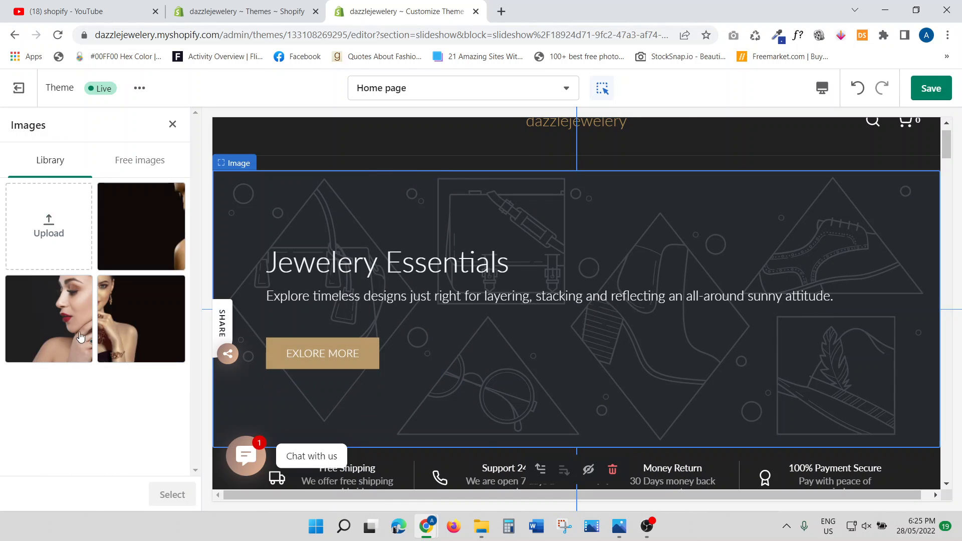
key(alt+Tab)
scroll(511, 370, up, 10)
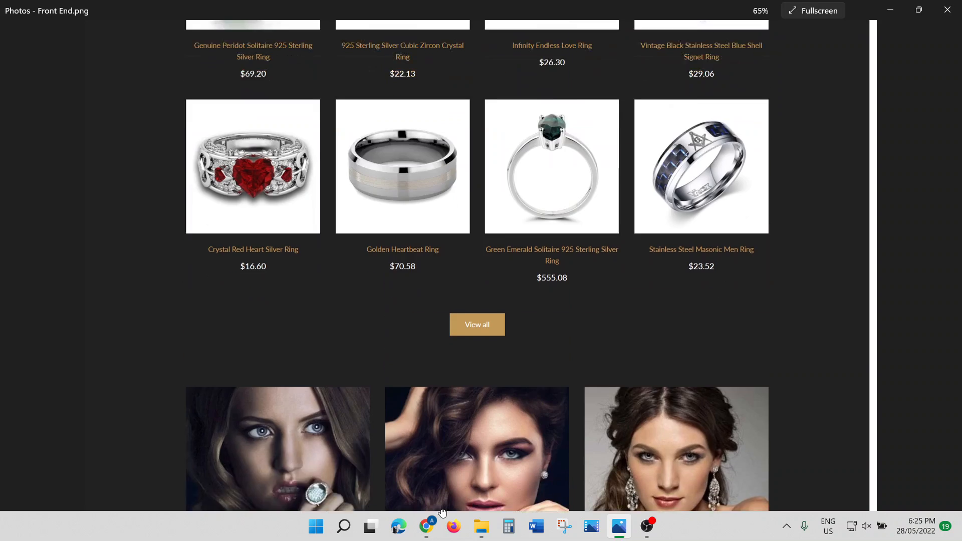
scroll(431, 332, up, 10)
key(alt+Tab)
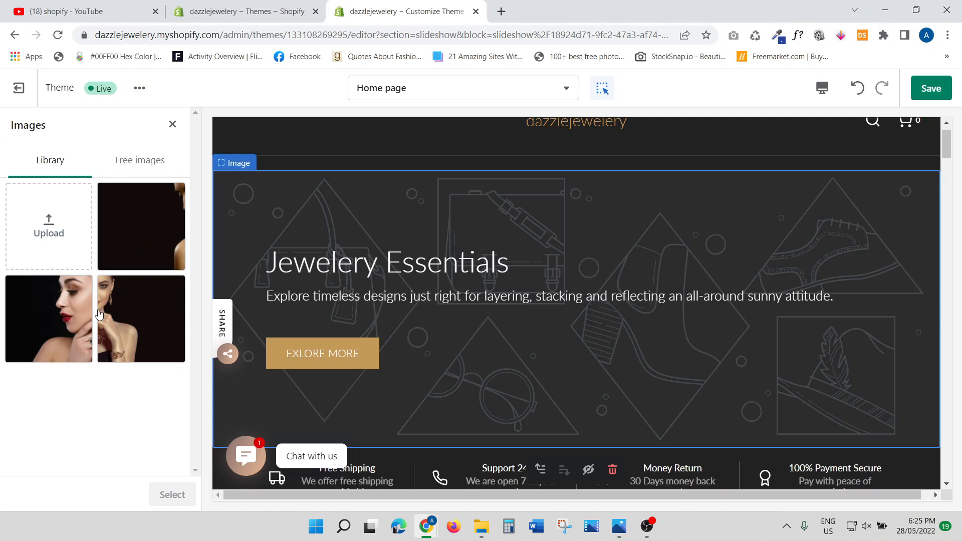
click(168, 209)
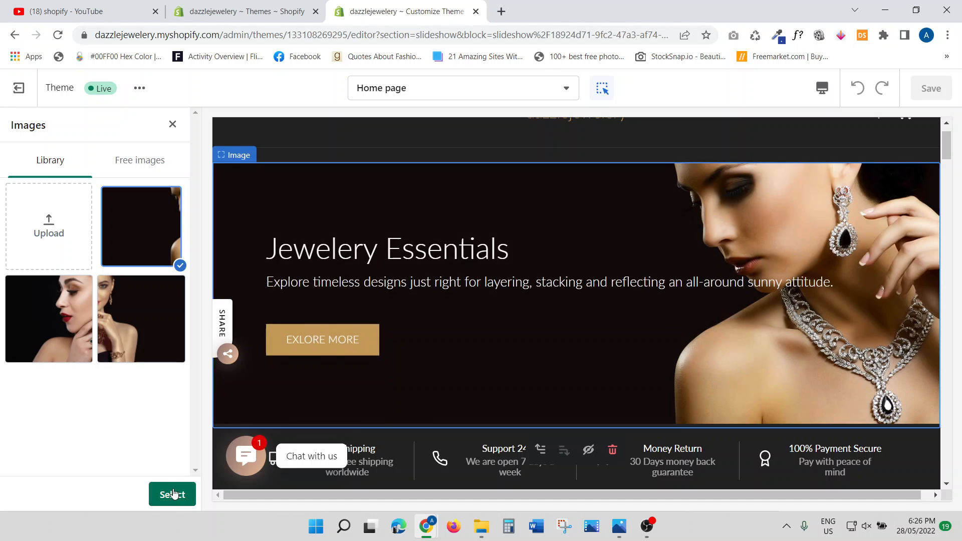
click(173, 496)
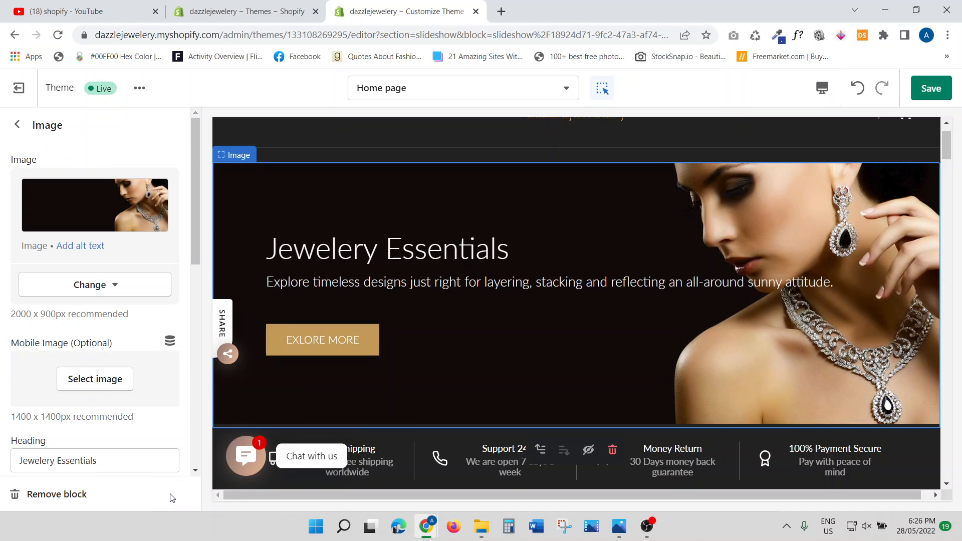
Preview the Jewelery Essentials slide and examine its heading, subheading and button text settings.
scroll(105, 351, down, 1)
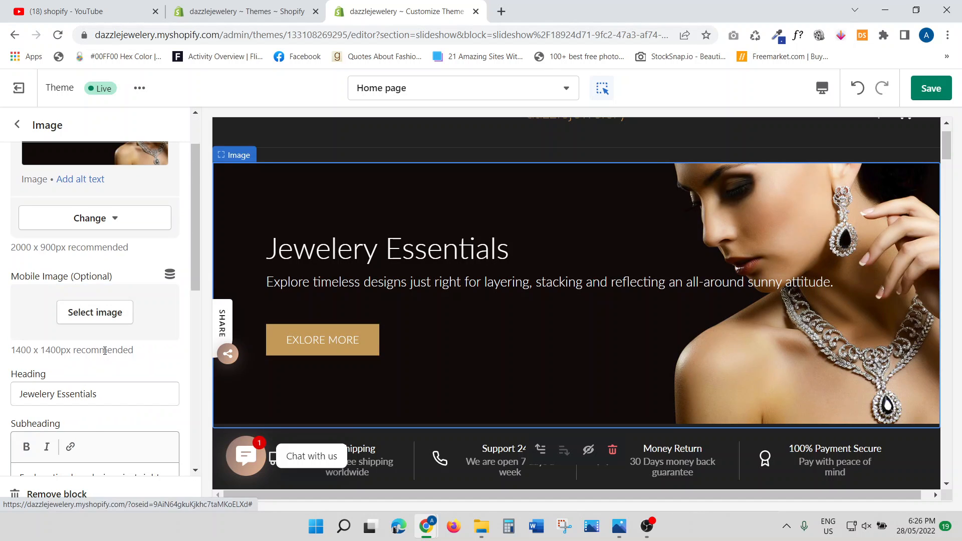
scroll(104, 350, down, 1)
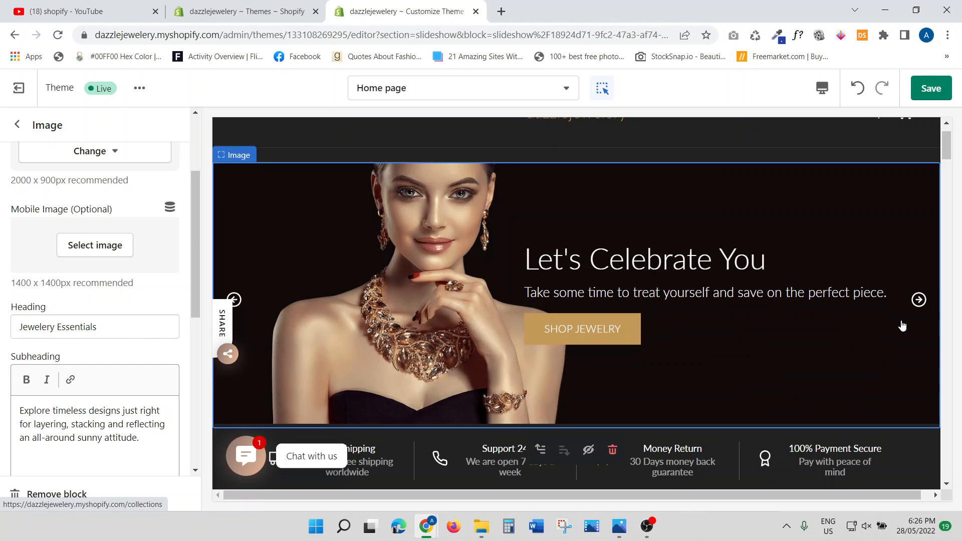
click(919, 300)
click(370, 328)
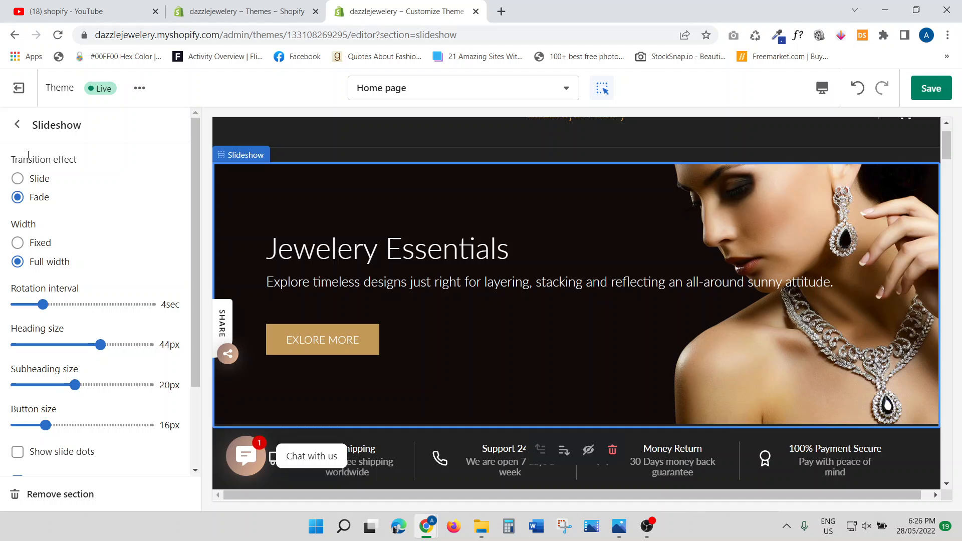
click(18, 125)
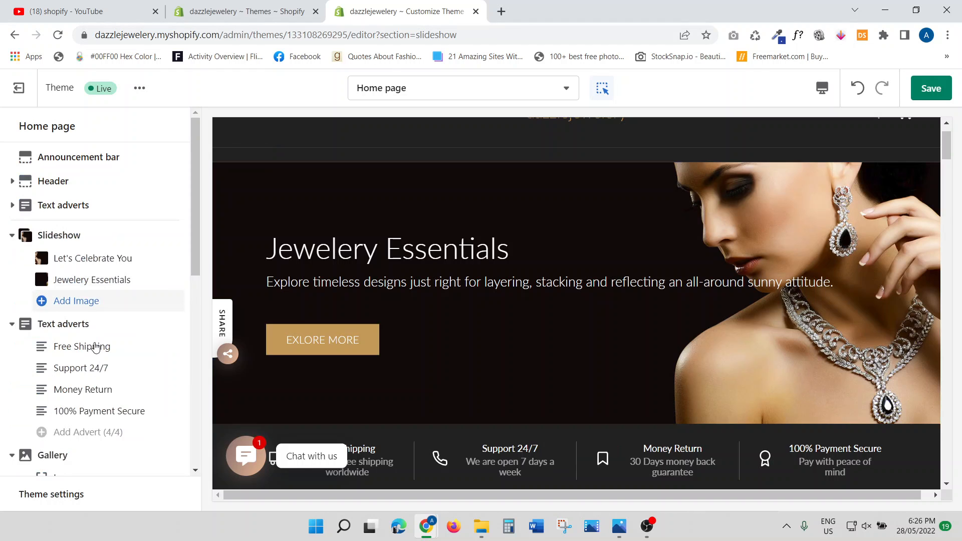
click(88, 281)
scroll(88, 288, down, 4)
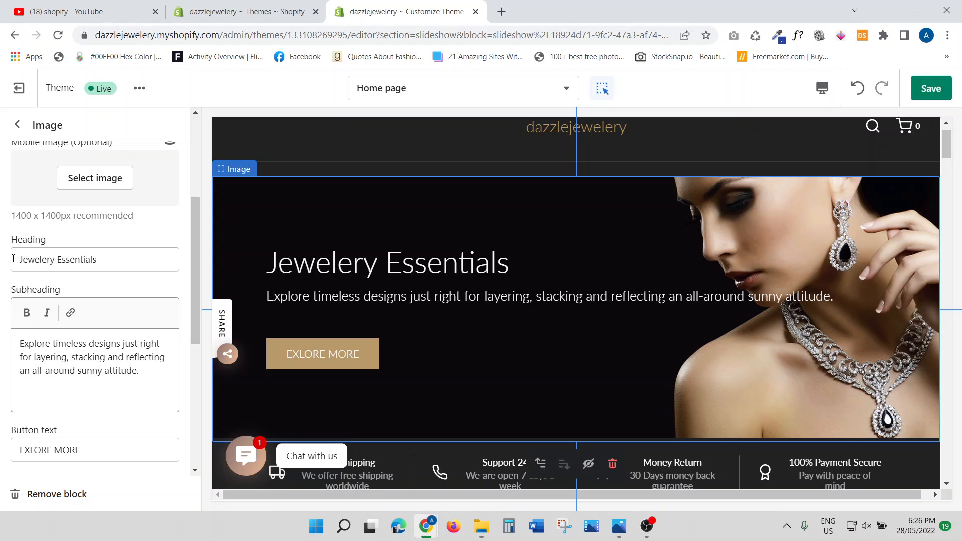
triple_click(108, 262)
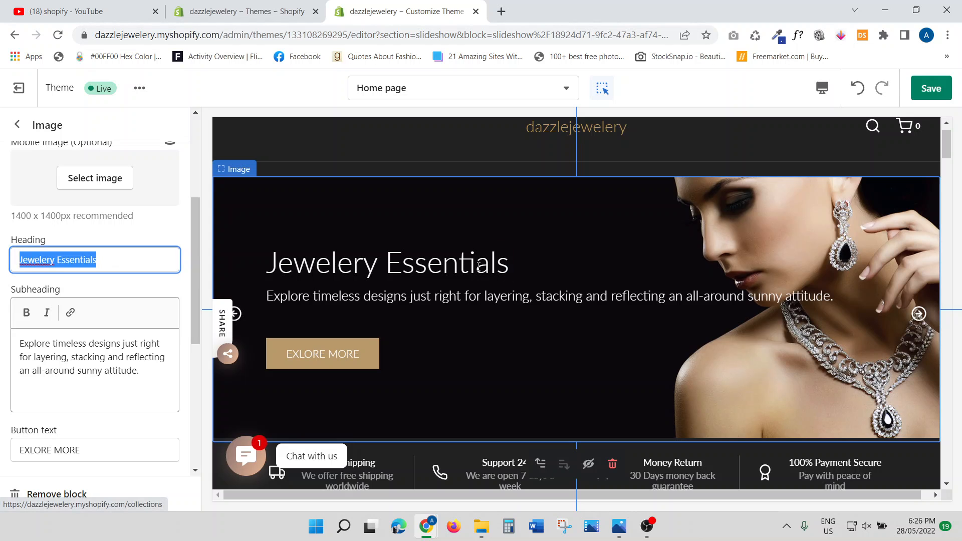
drag(510, 271, 260, 265)
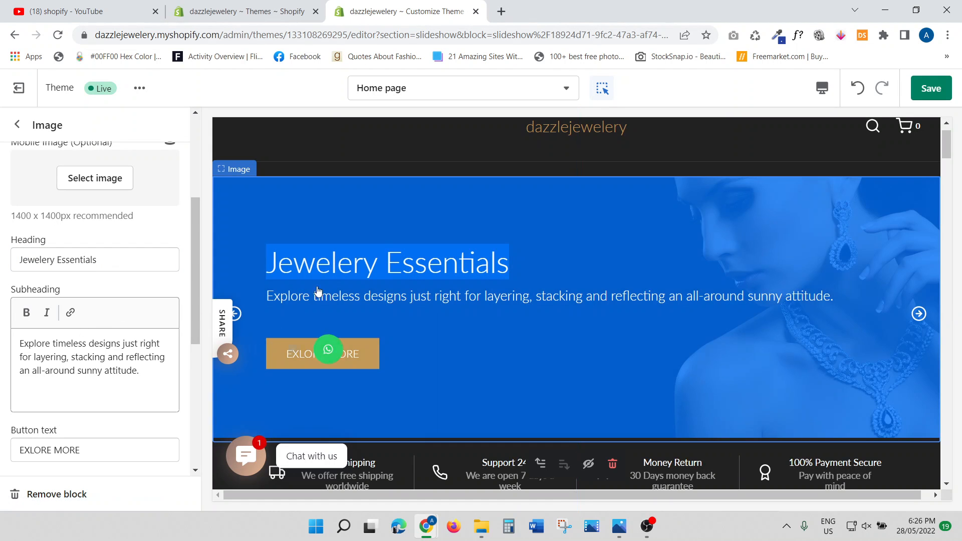
click(437, 214)
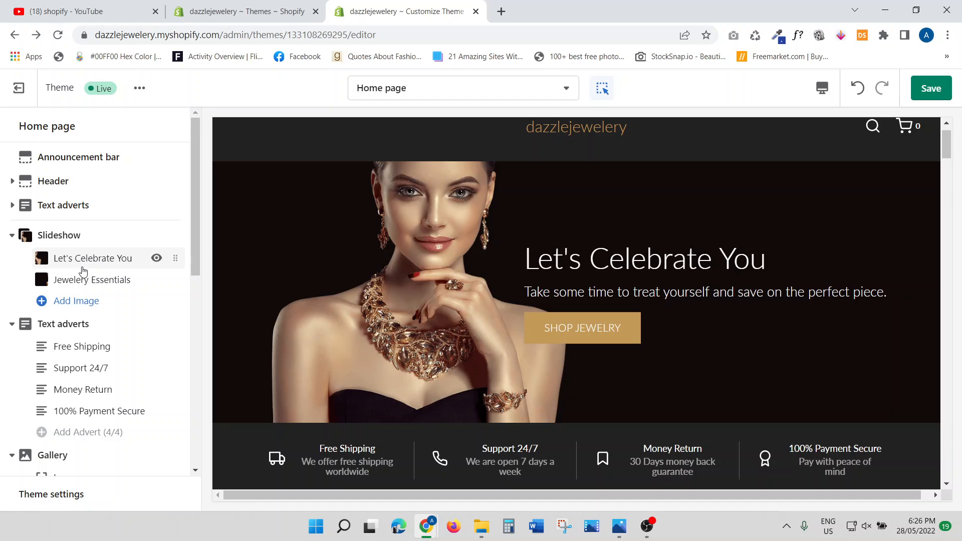
Remove the All collections link from the Jewelery Essentials slide.
click(86, 284)
scroll(98, 344, down, 3)
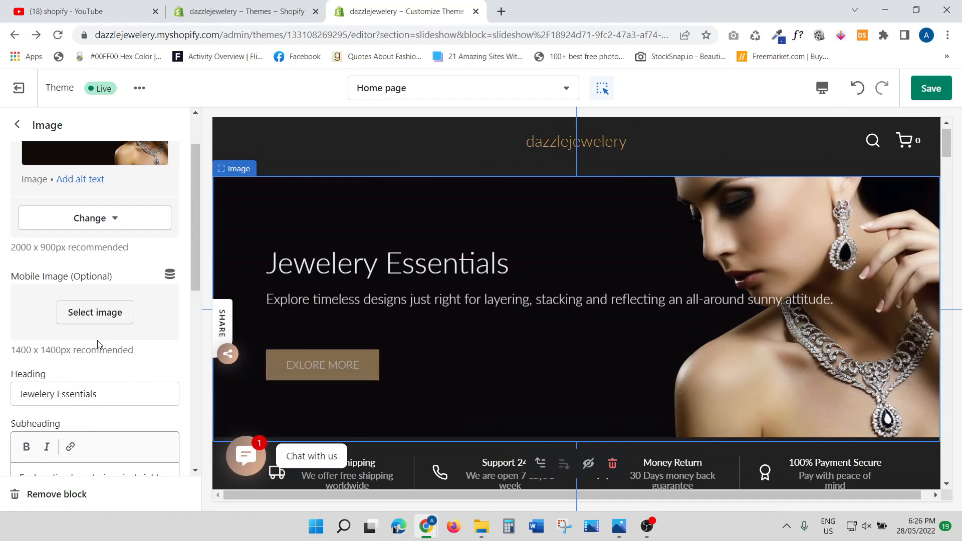
scroll(55, 420, down, 1)
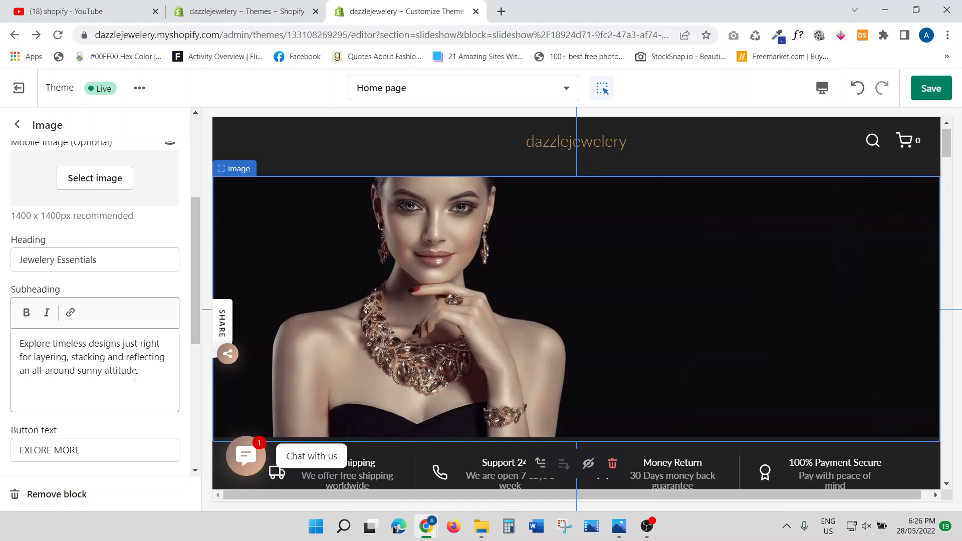
scroll(135, 377, down, 2)
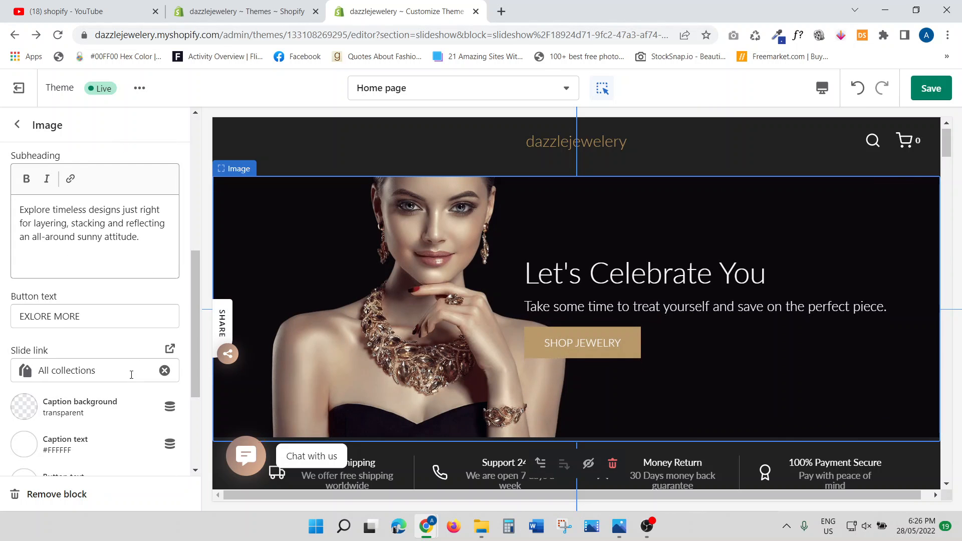
scroll(131, 375, down, 2)
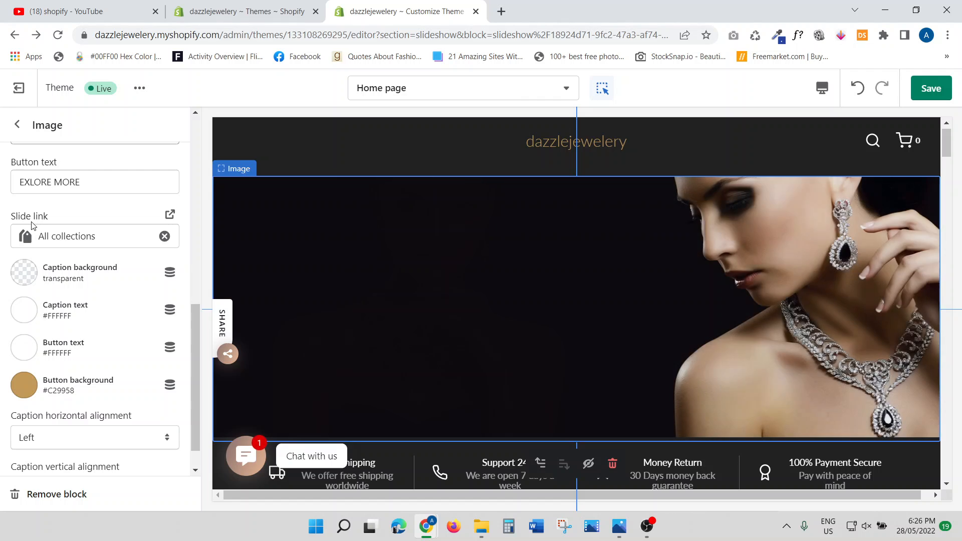
click(166, 237)
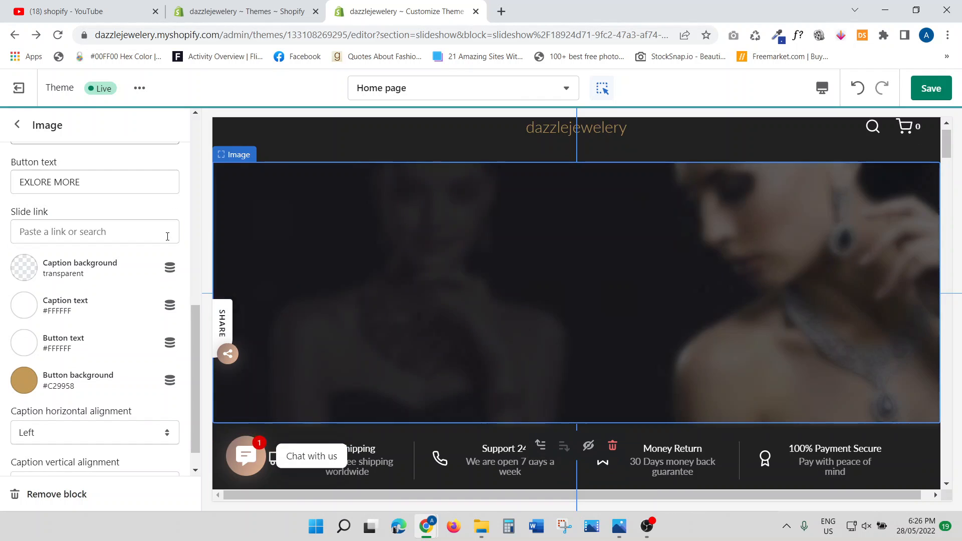
scroll(43, 245, up, 2)
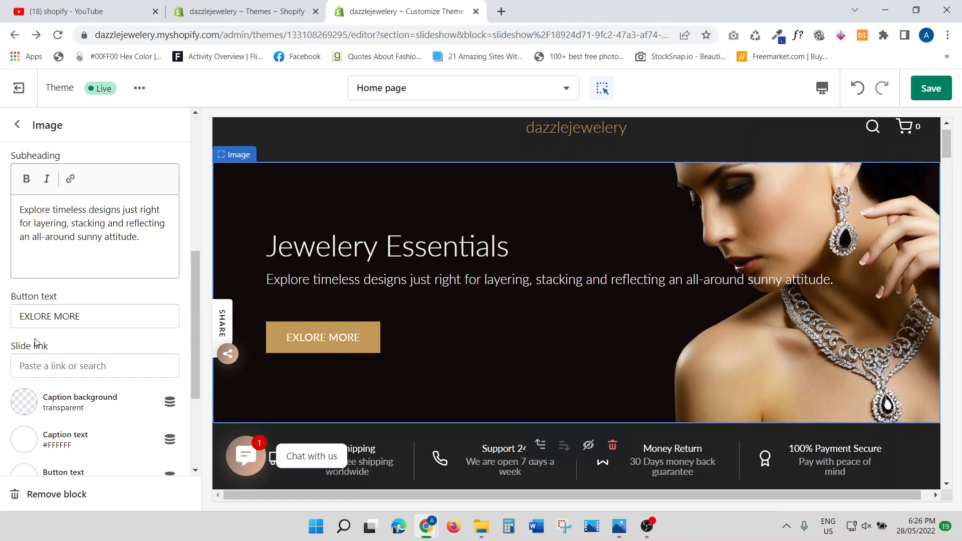
Link the Jewelery Essentials slide to All collections.
click(45, 364)
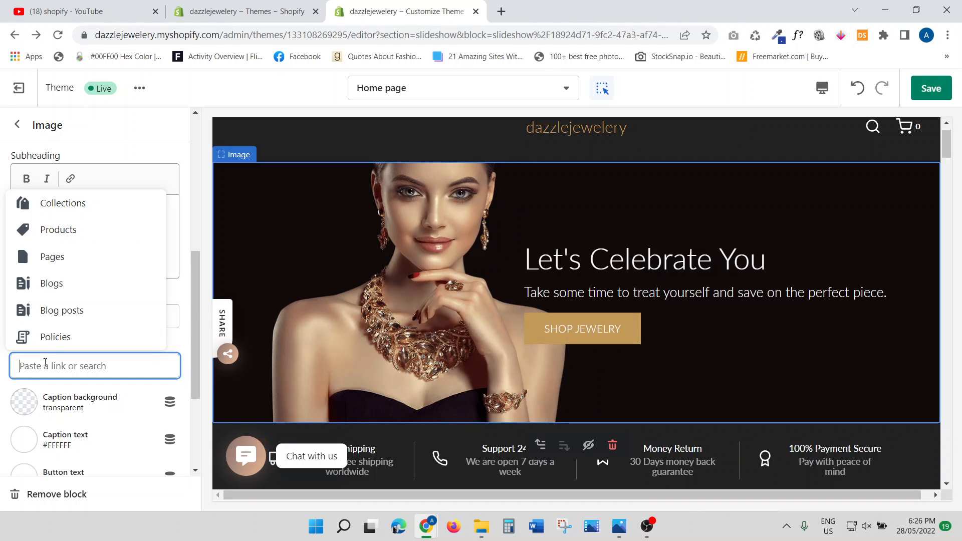
click(64, 210)
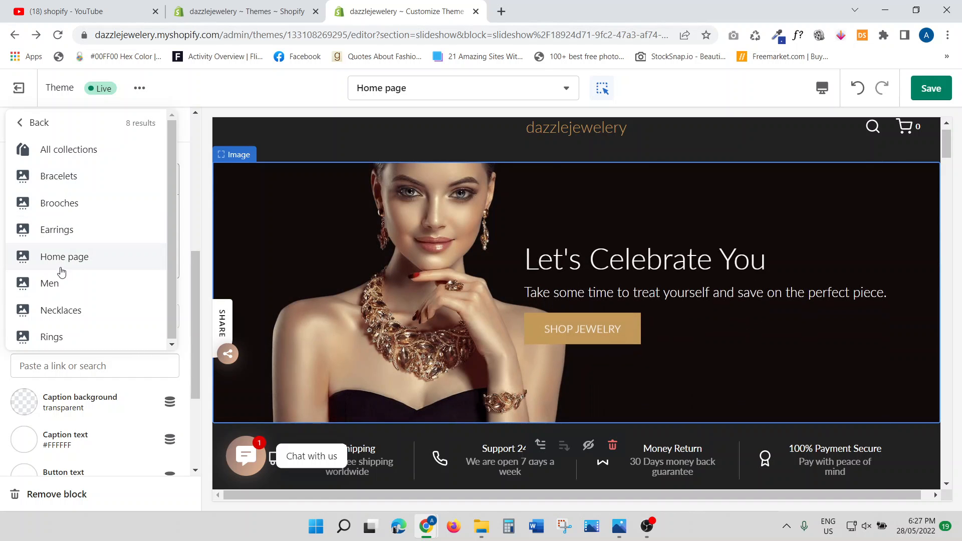
click(64, 149)
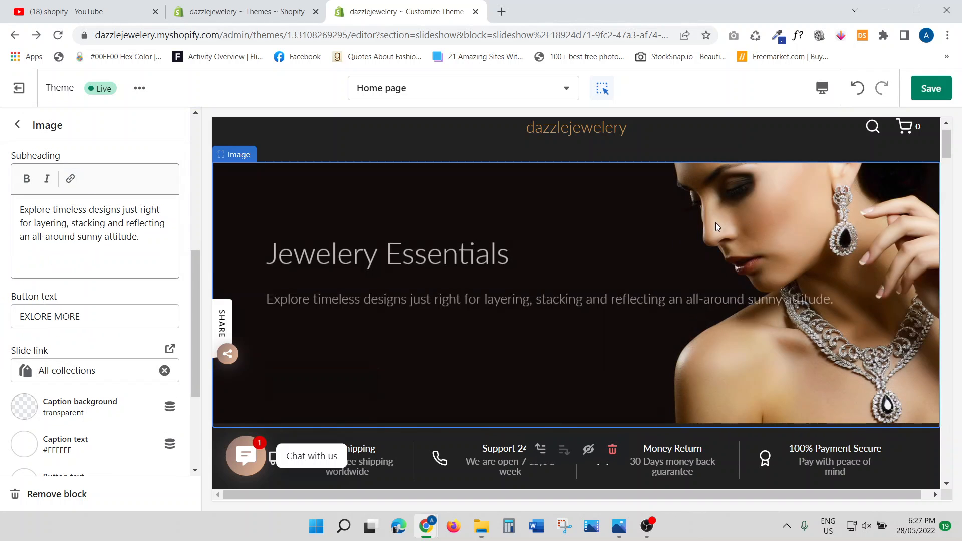
Try the Right caption horizontal alignment on the Jewelery Essentials slide and restore it to Left.
scroll(44, 399, down, 3)
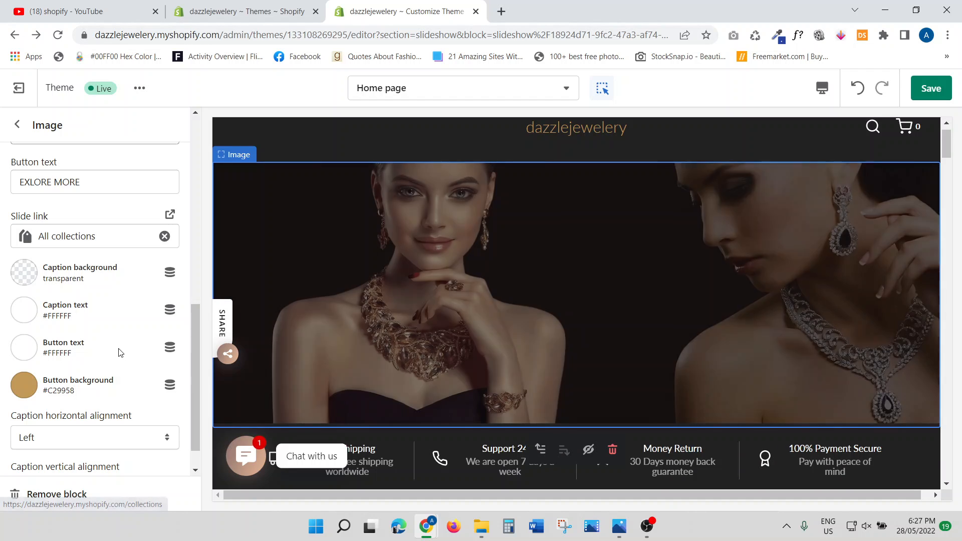
scroll(104, 393, down, 1)
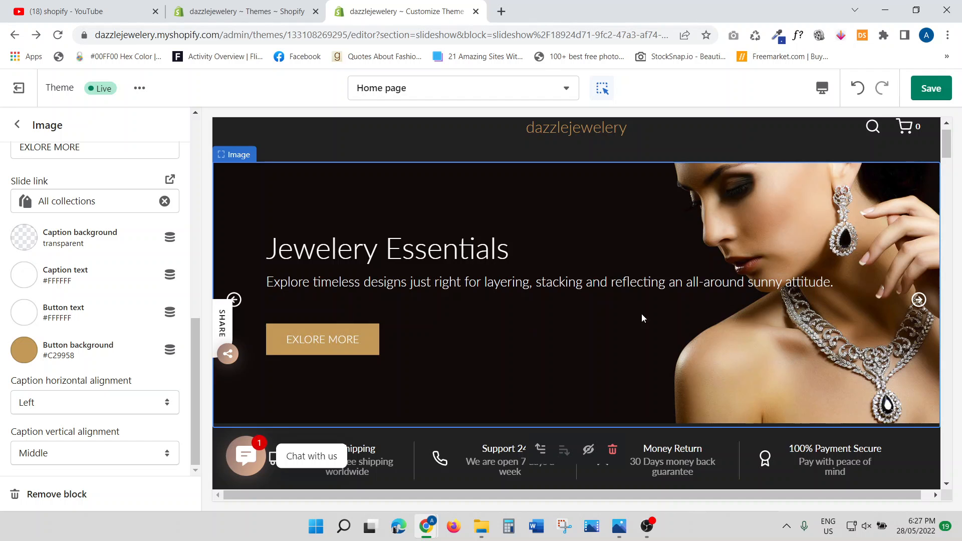
click(34, 403)
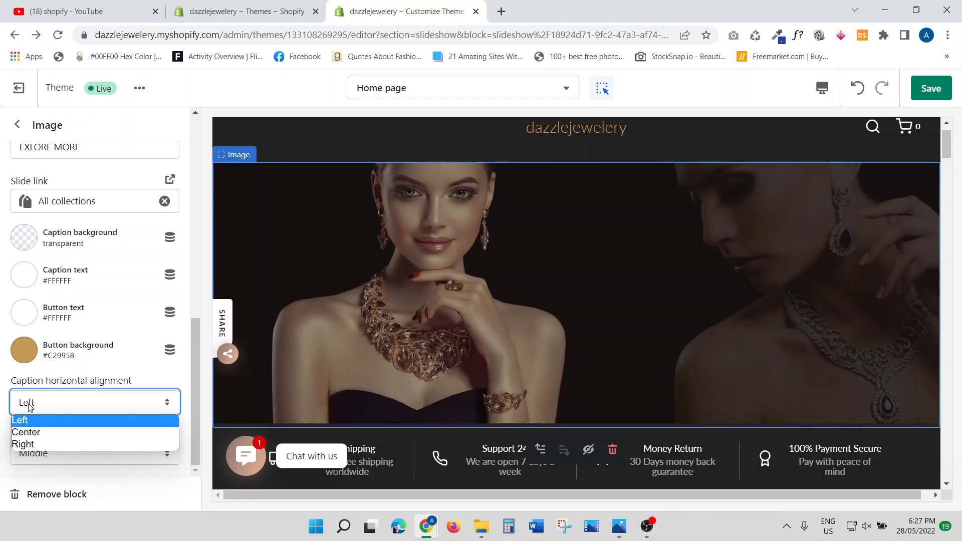
click(33, 446)
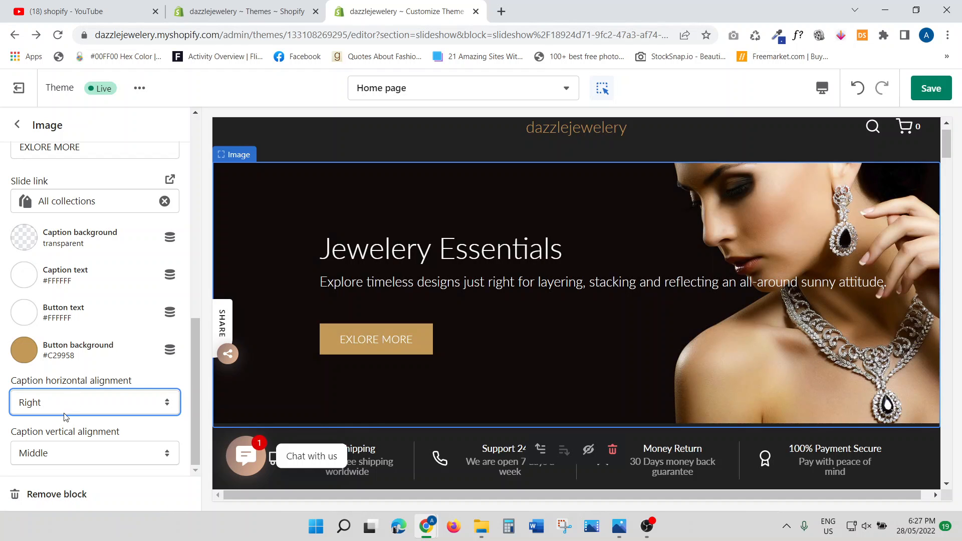
click(42, 405)
click(33, 421)
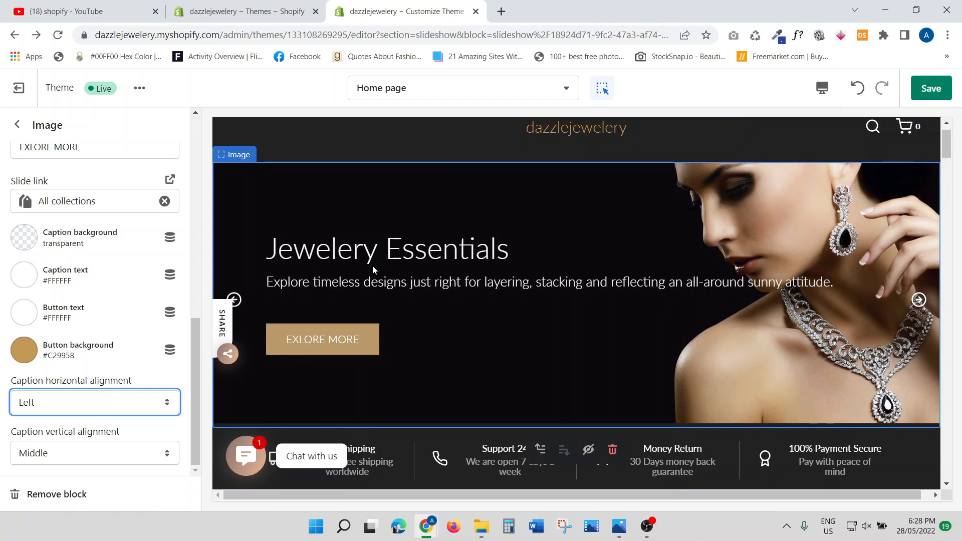
Try the Top and Bottom caption vertical alignments on the Jewelery Essentials slide and restore it to Middle.
click(47, 453)
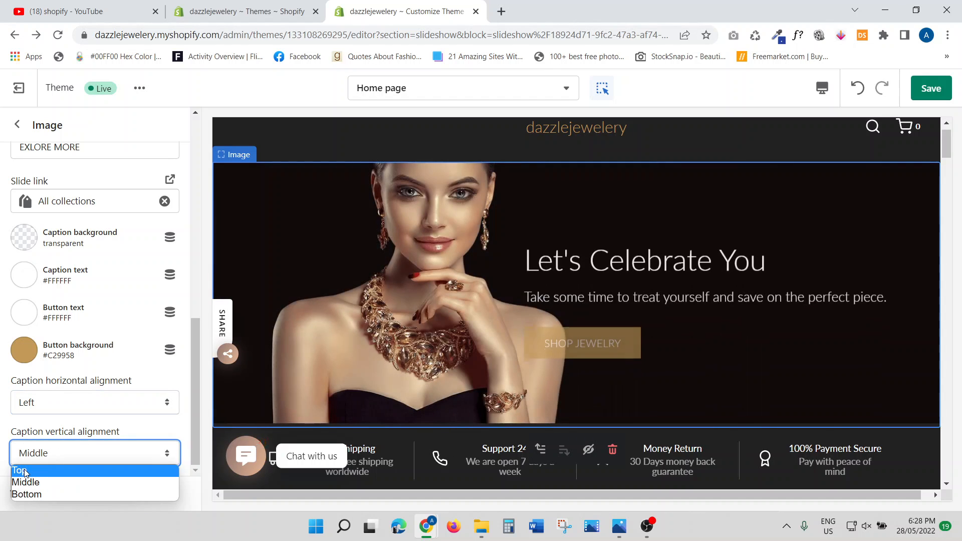
click(24, 472)
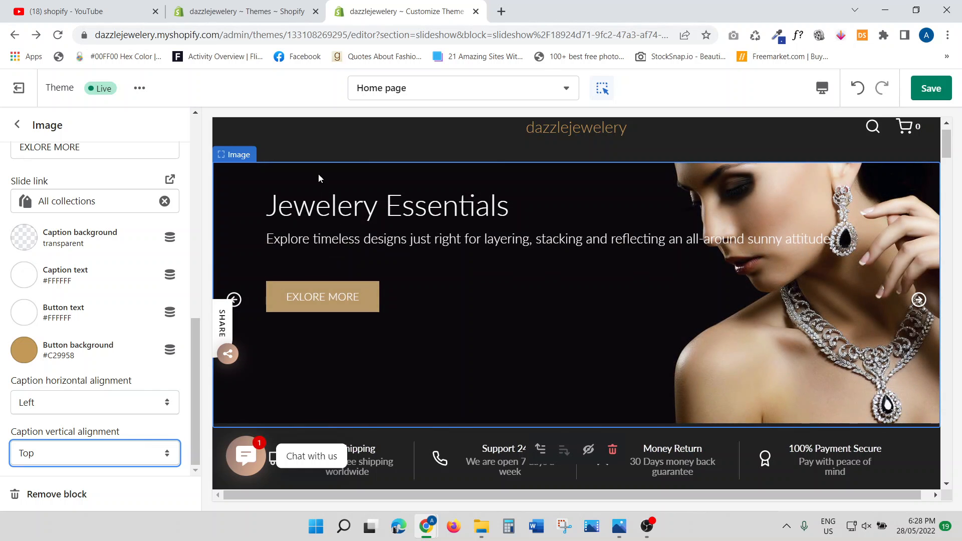
click(34, 458)
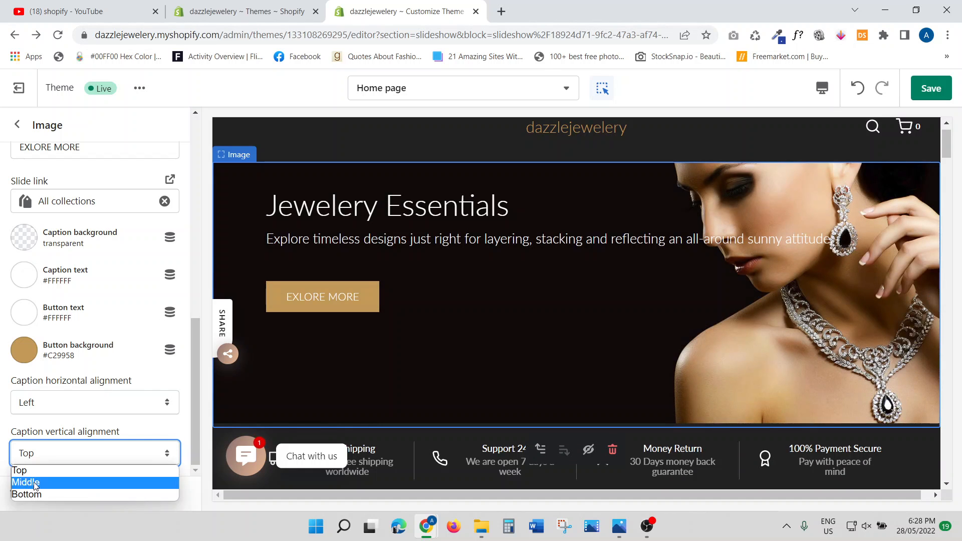
click(29, 494)
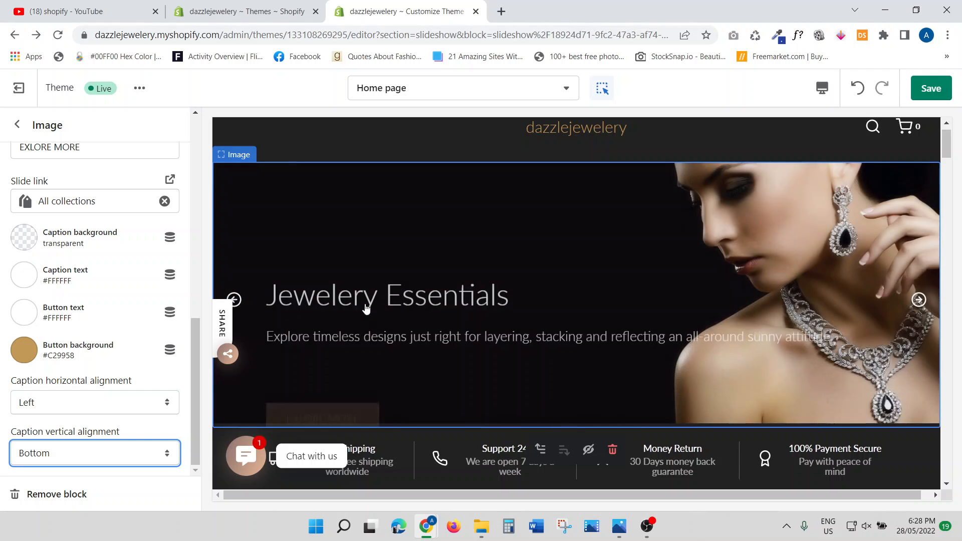
click(34, 458)
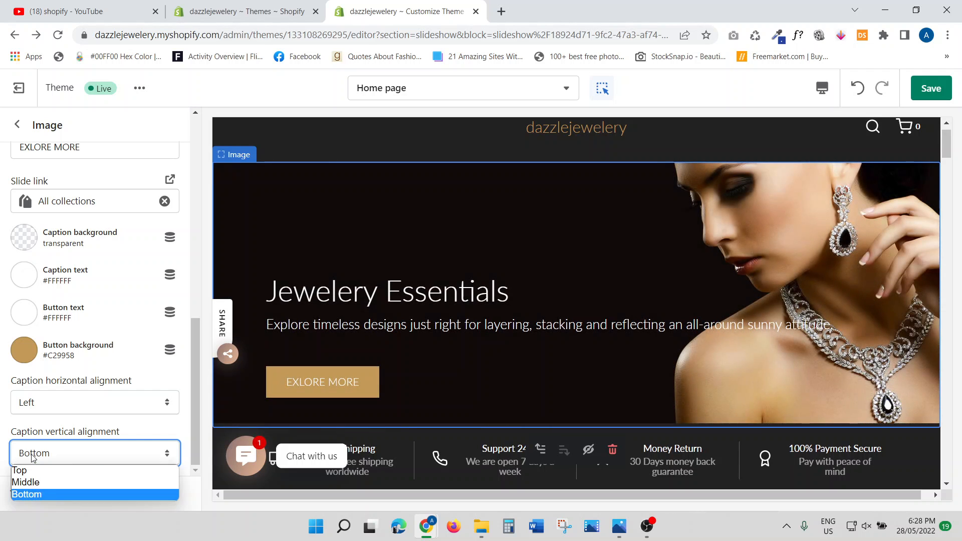
click(39, 483)
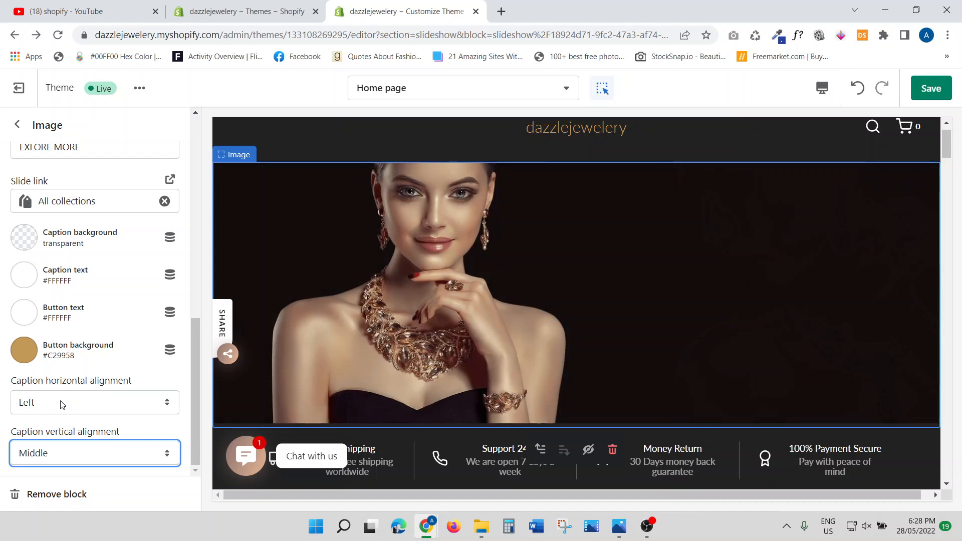
Save the slideshow changes and check the slides and the sections below them on the live storefront.
click(927, 95)
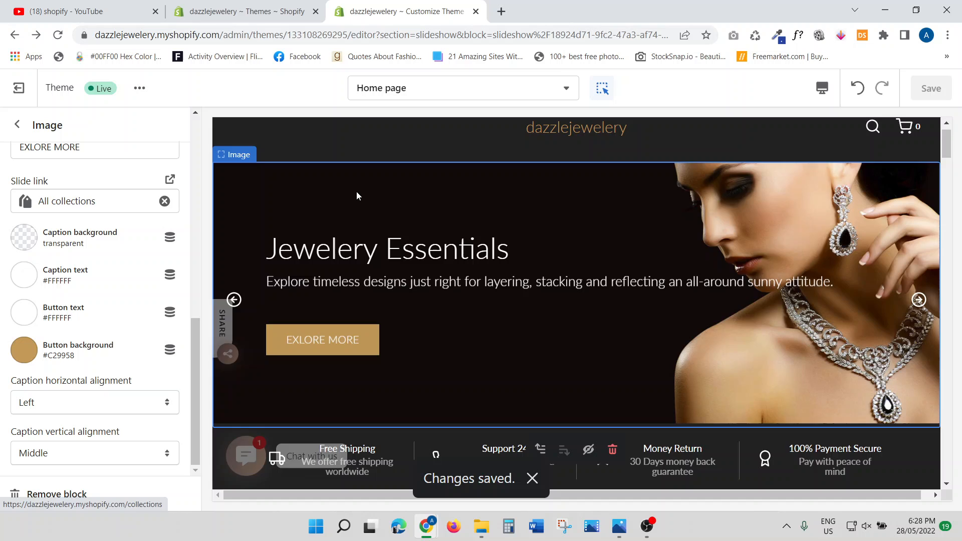
click(237, 7)
click(140, 319)
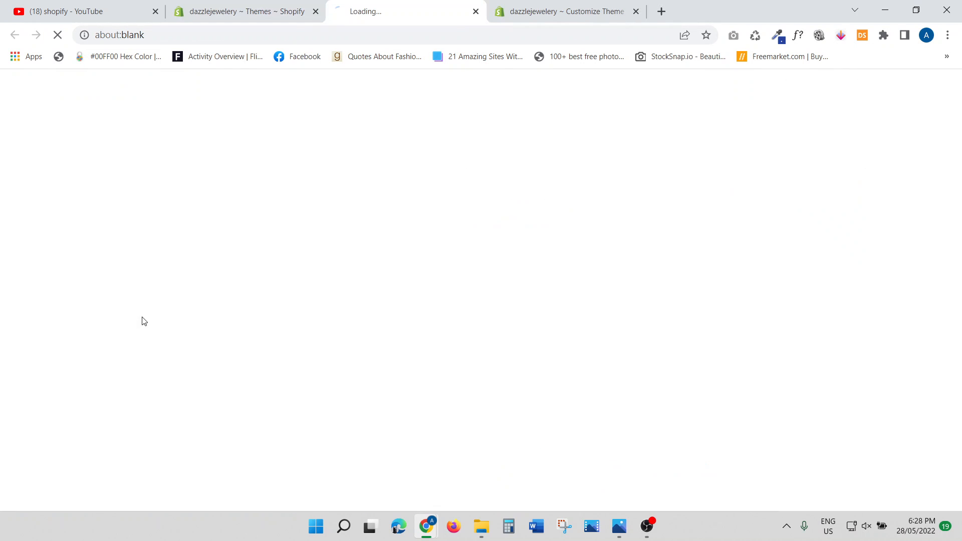
click(273, 21)
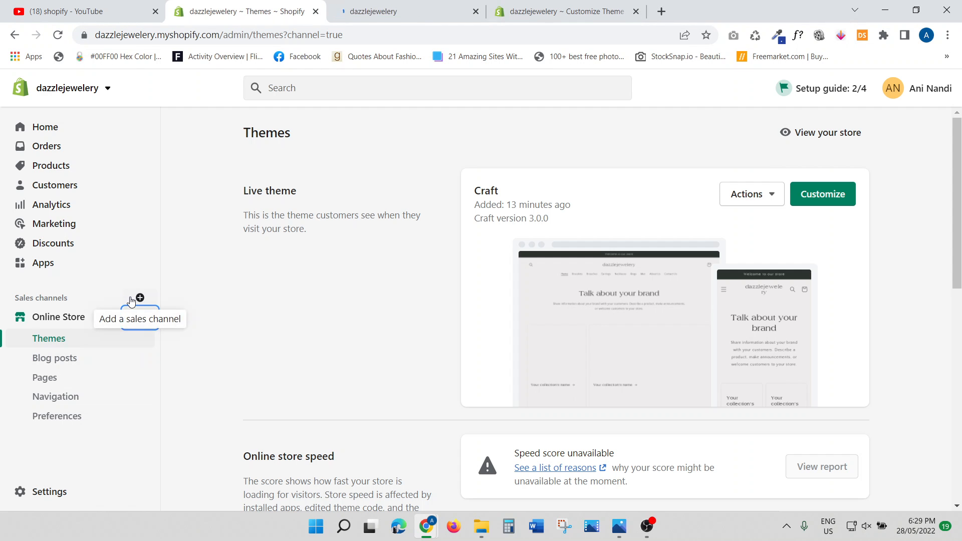
click(395, 11)
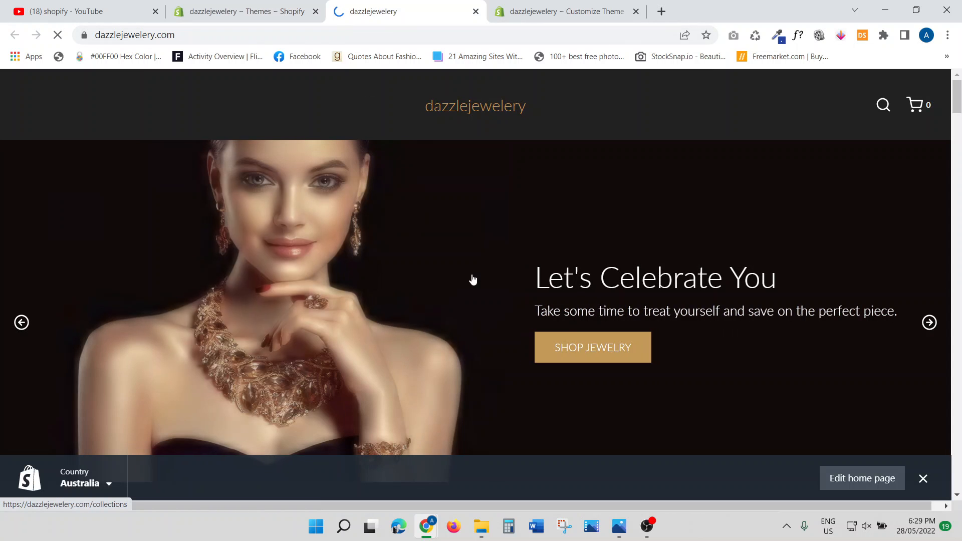
click(923, 478)
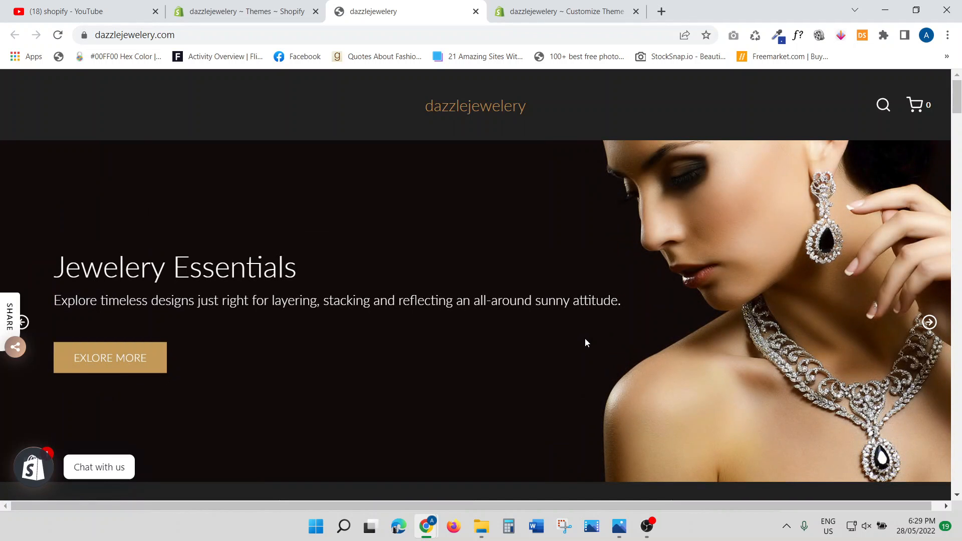
scroll(585, 340, down, 1)
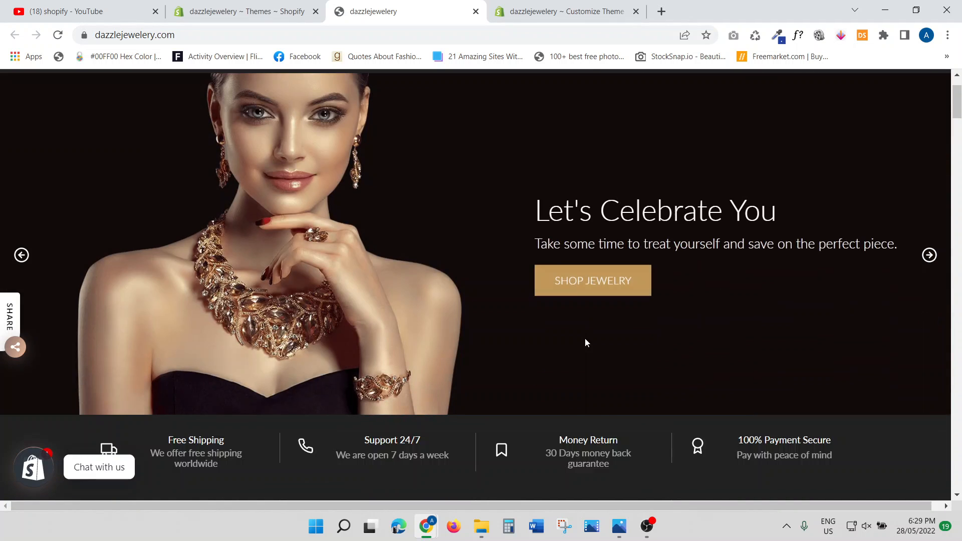
scroll(585, 338, down, 2)
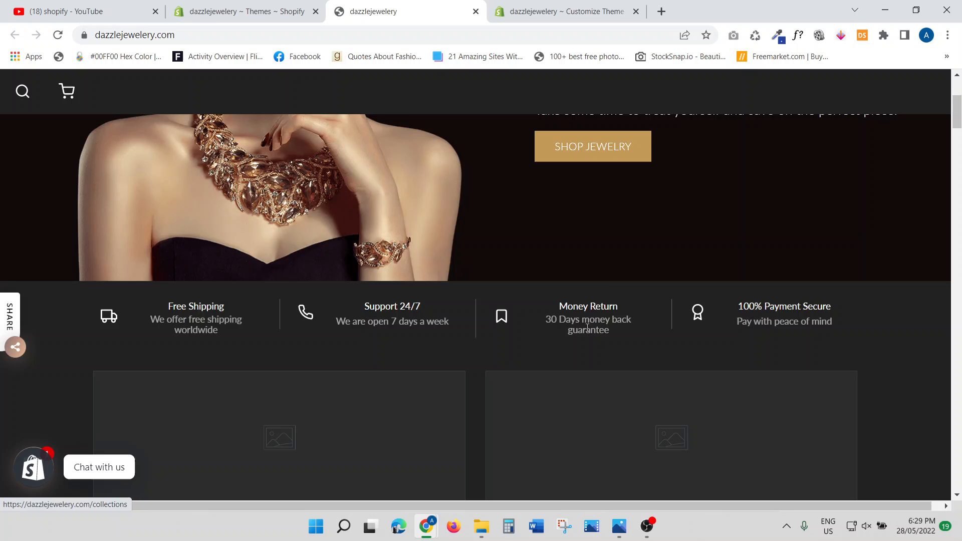
Move the home page's Text adverts section with the Free Shipping advert above the Slideshow section.
click(583, 6)
click(17, 125)
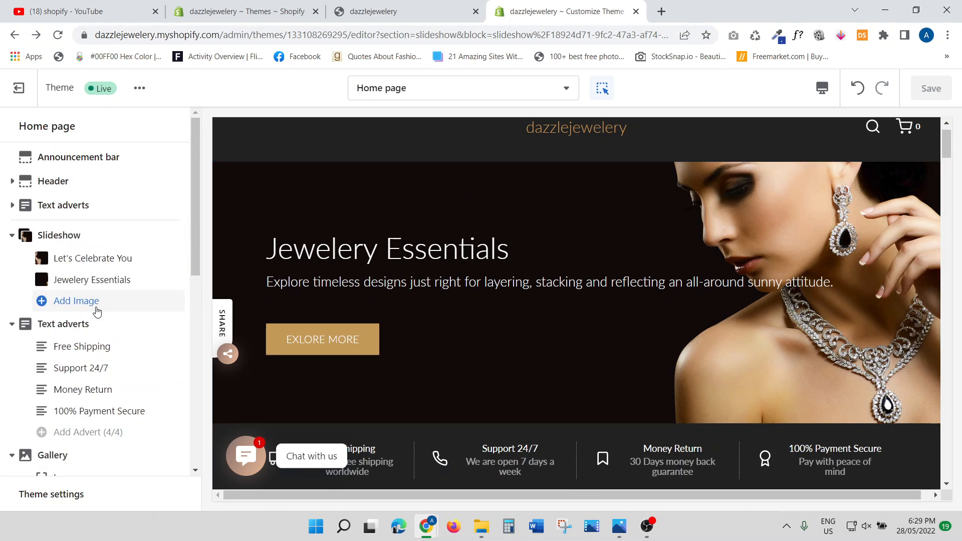
mouse_move(66, 331)
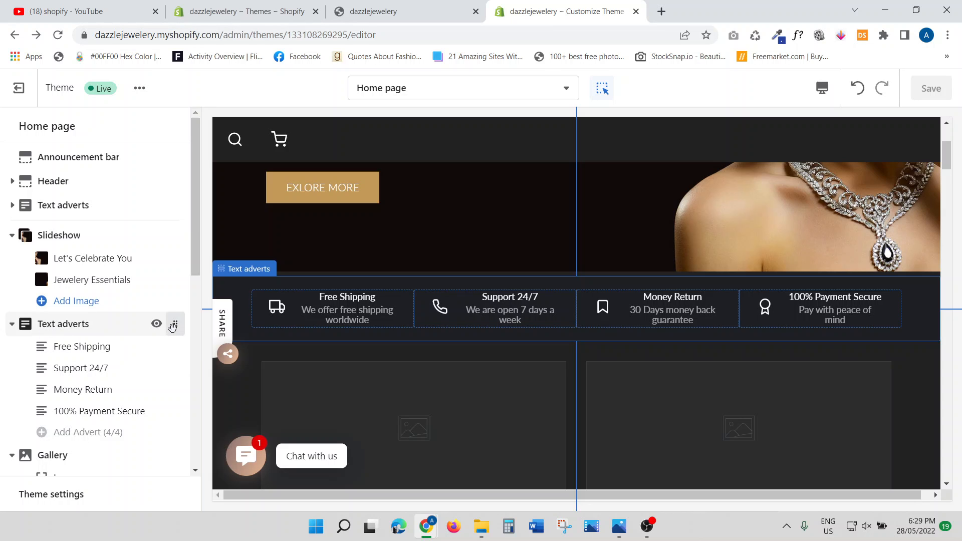
drag(176, 324, 170, 350)
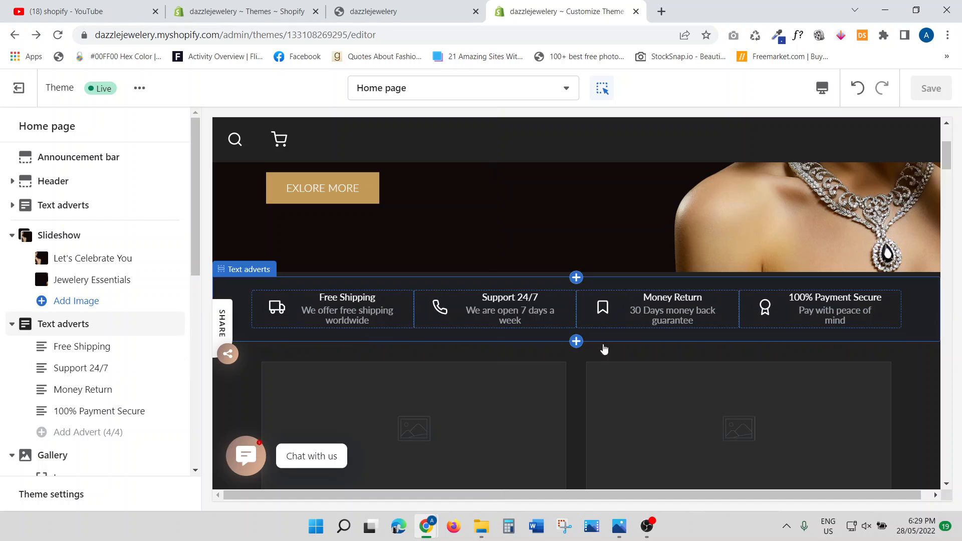
click(403, 10)
scroll(237, 315, down, 3)
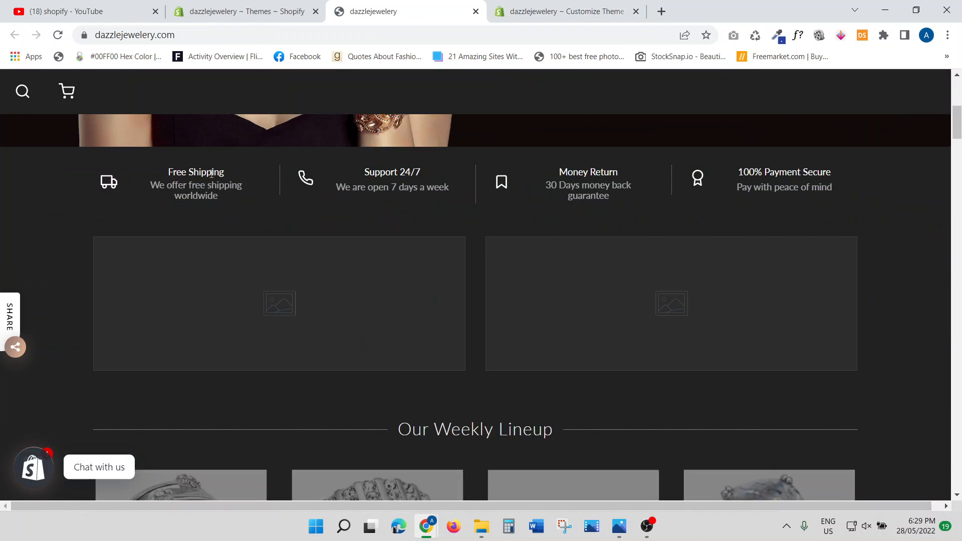
click(563, 5)
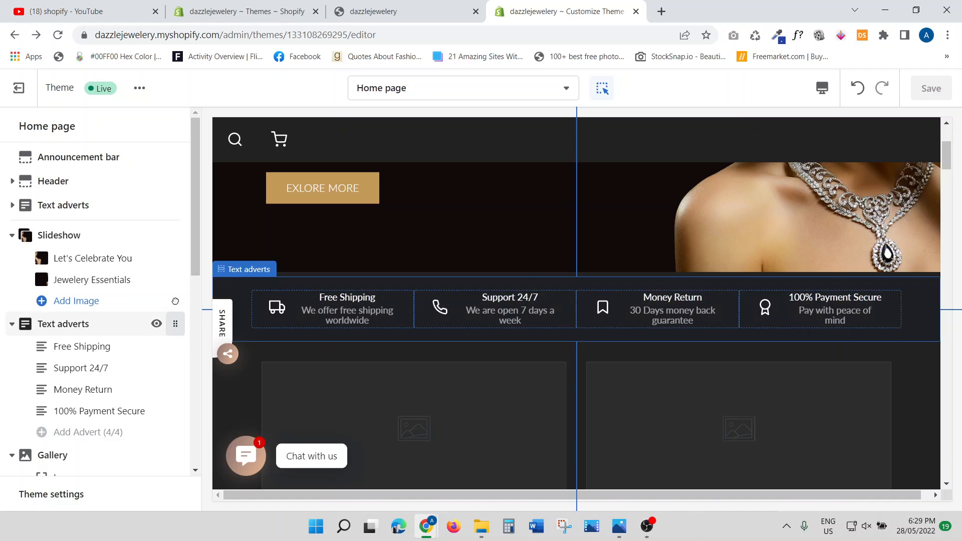
drag(174, 324, 168, 241)
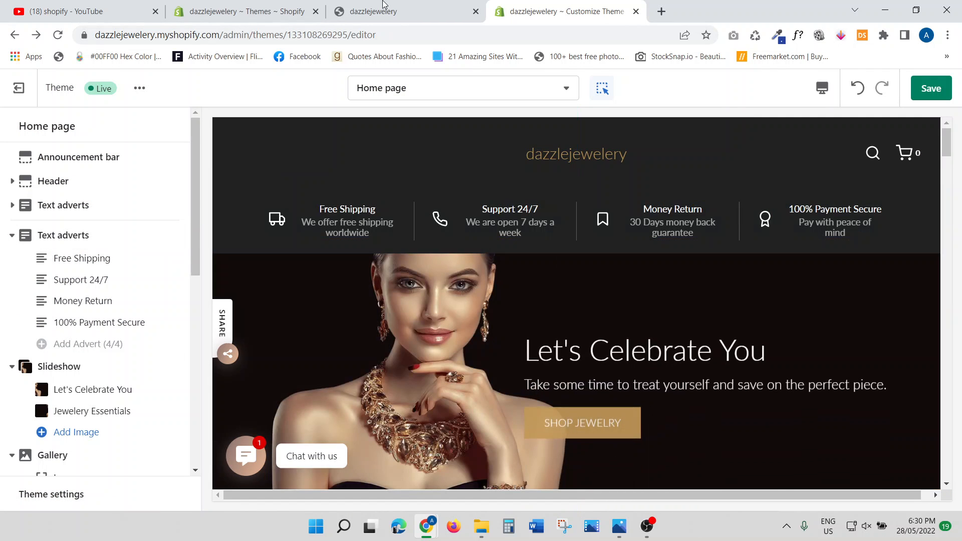
Save the new section order and reload the live storefront to check the Text adverts placement.
click(380, 8)
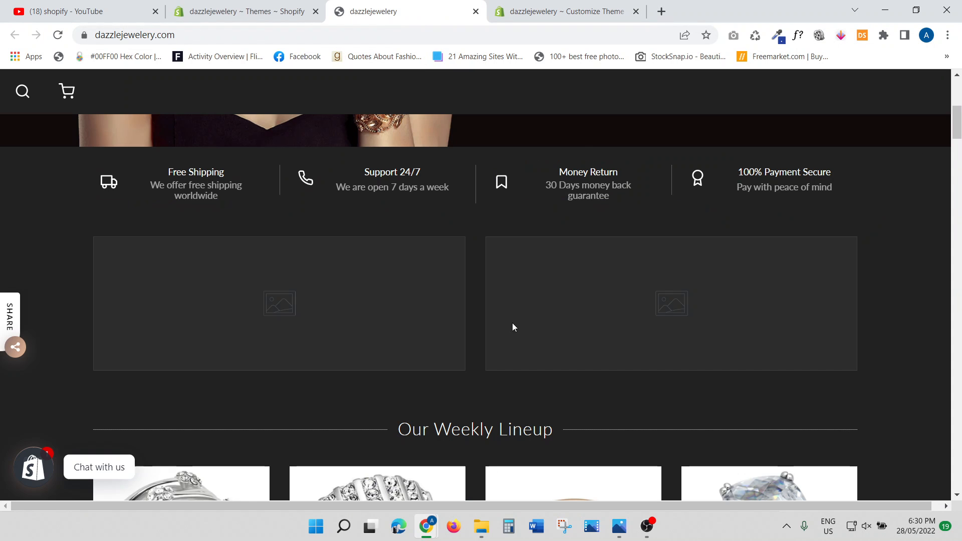
click(531, 7)
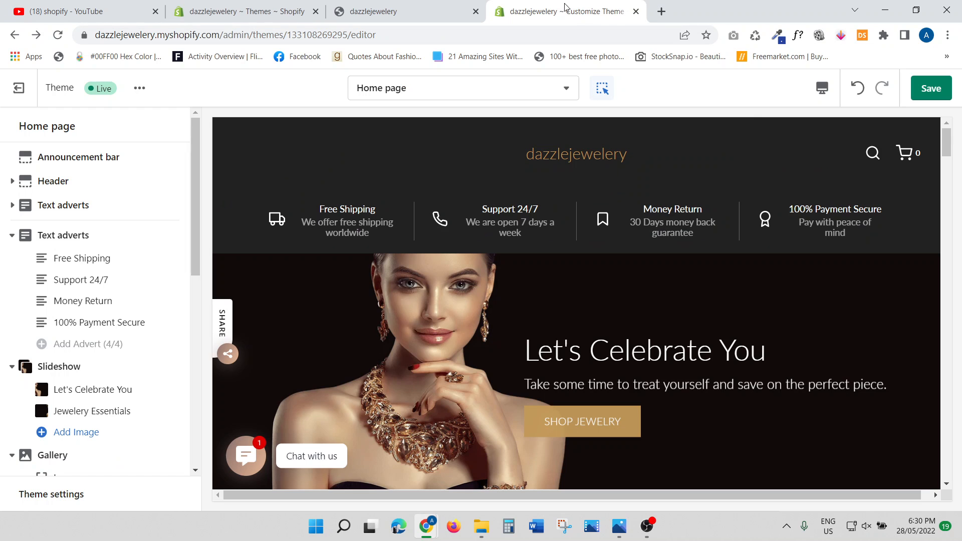
click(930, 88)
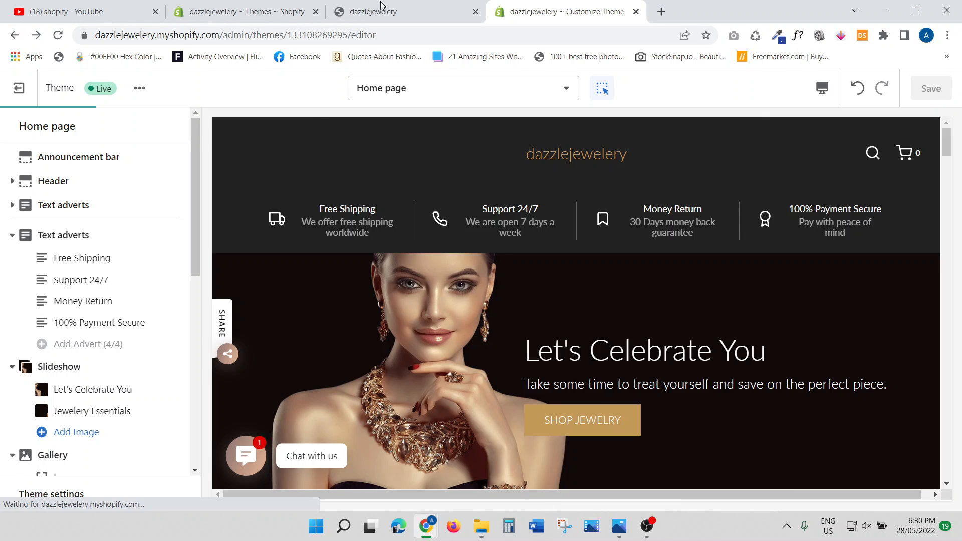
click(384, 7)
scroll(245, 231, up, 5)
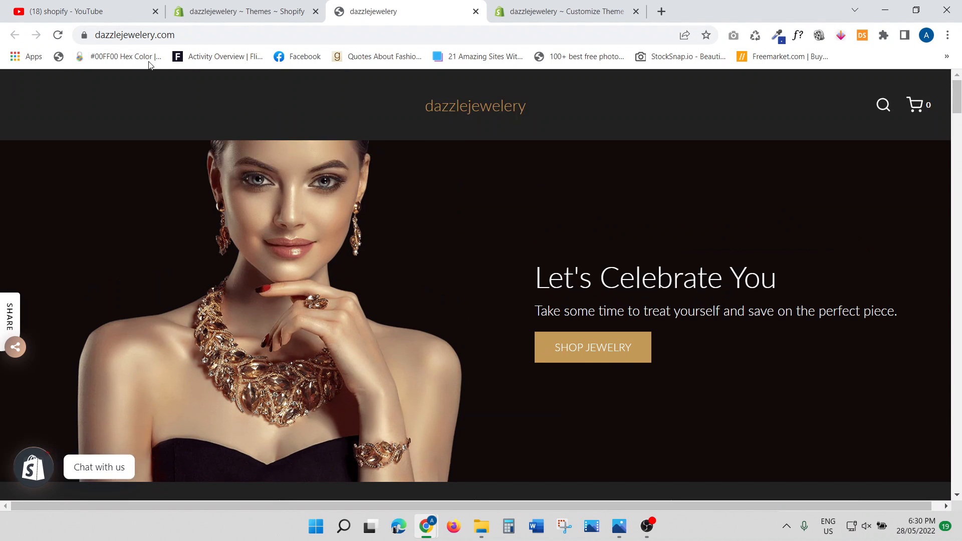
click(58, 36)
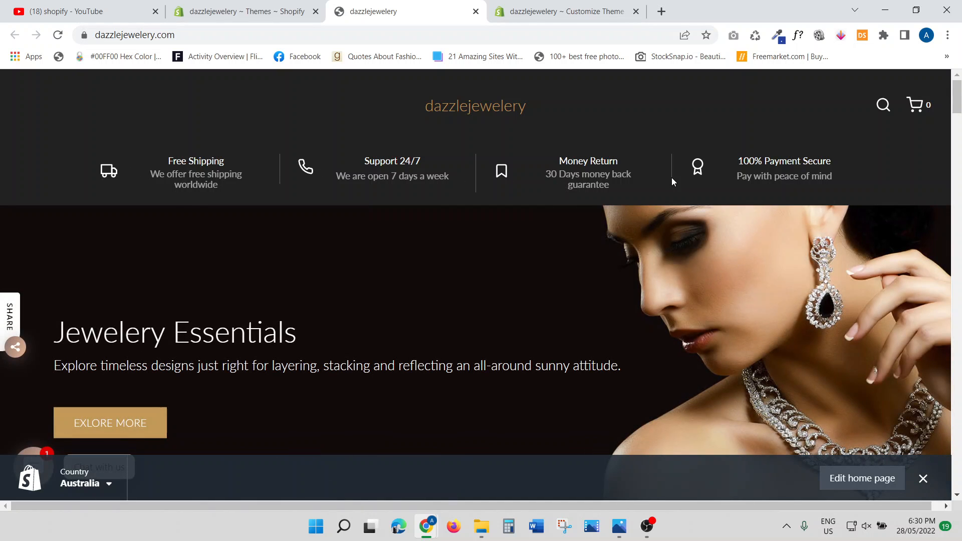
Collapse the Text adverts section in the theme editor and move it back between Slideshow and Gallery.
click(576, 6)
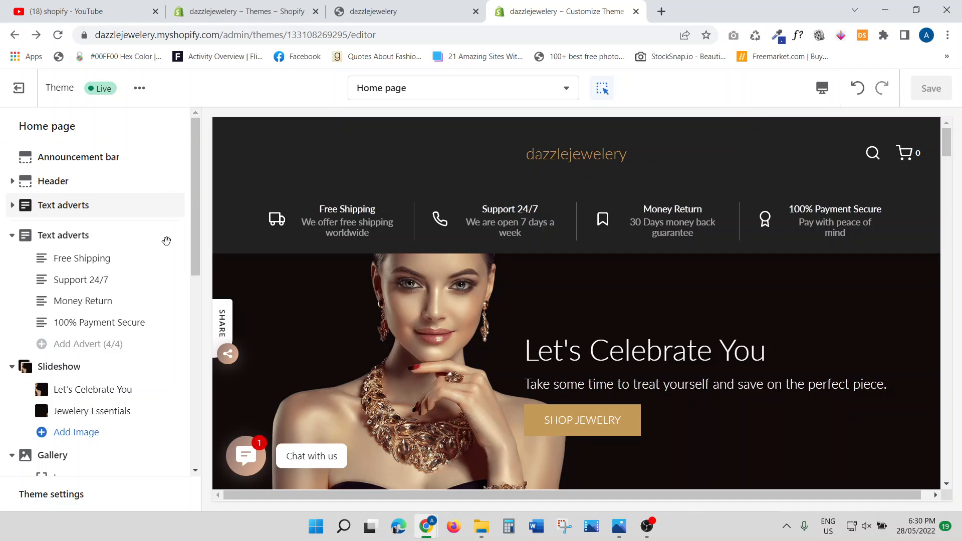
click(12, 235)
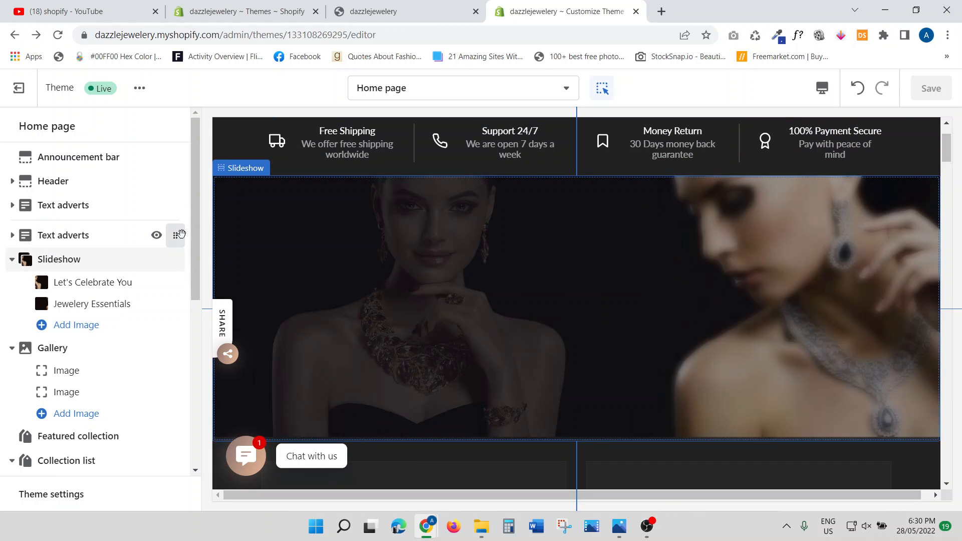
drag(178, 235, 164, 344)
drag(168, 336, 168, 326)
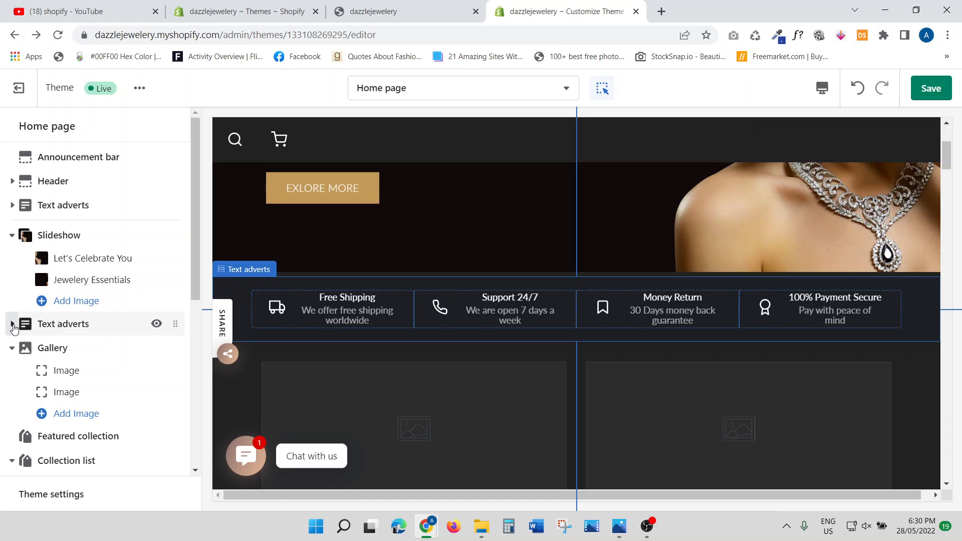
Hide and restore the Free Shipping advert in the Text adverts section, and view the advert's settings.
click(13, 326)
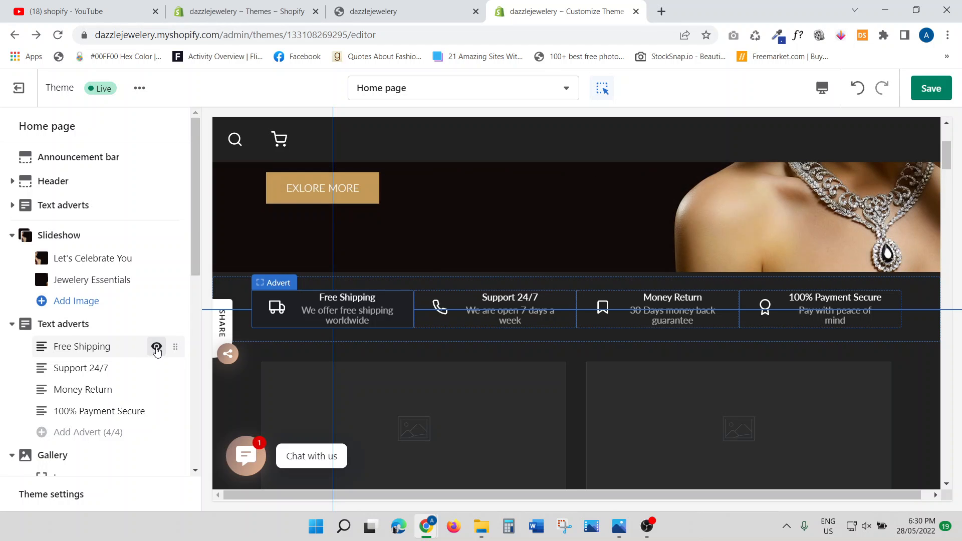
click(157, 347)
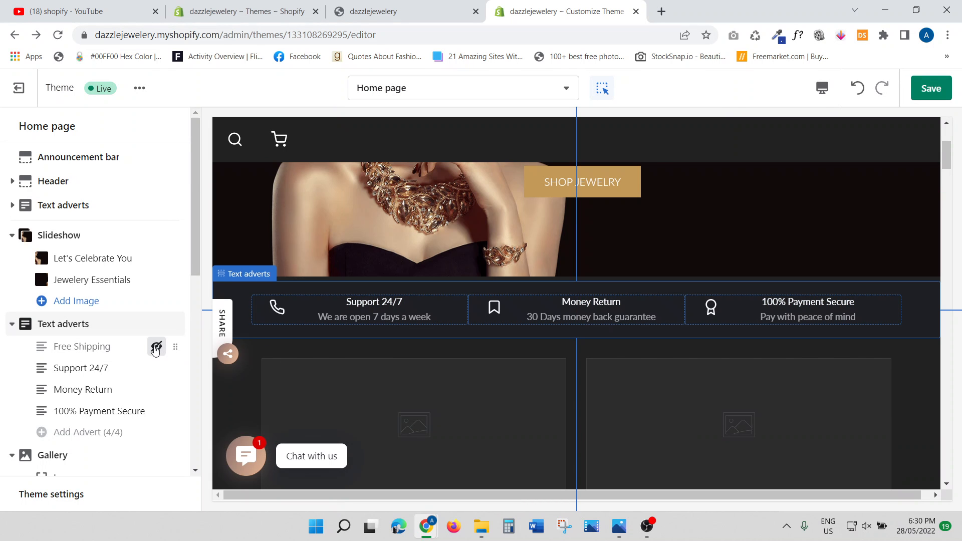
click(155, 350)
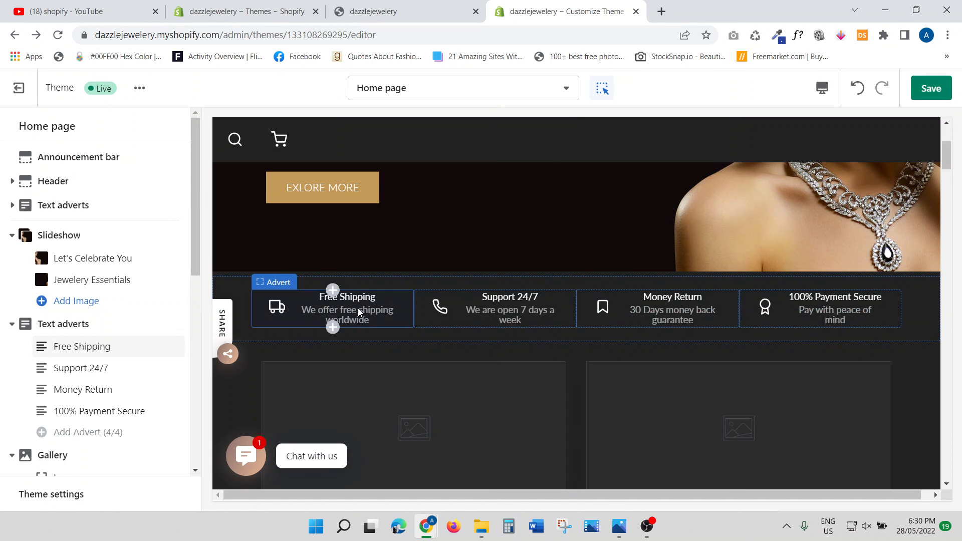
mouse_move(368, 311)
mouse_down()
mouse_move(320, 303)
mouse_move(359, 302)
mouse_up()
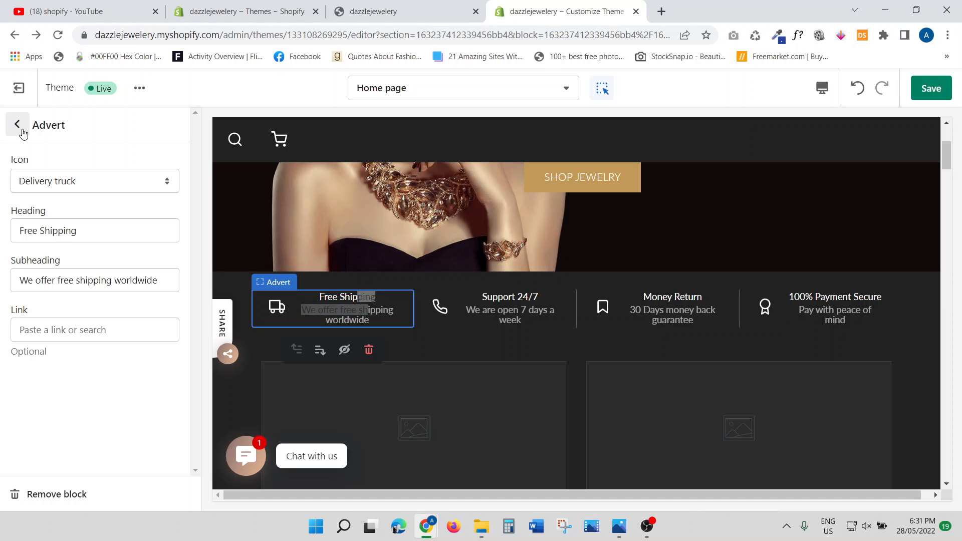
click(18, 125)
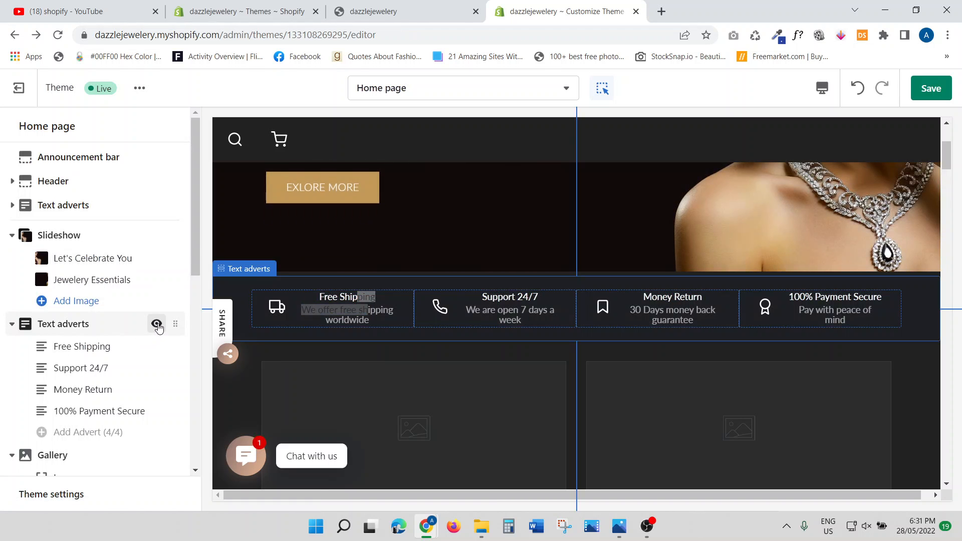
Toggle the visibility of the whole Text adverts section and of its Free Shipping advert off and back on.
click(157, 323)
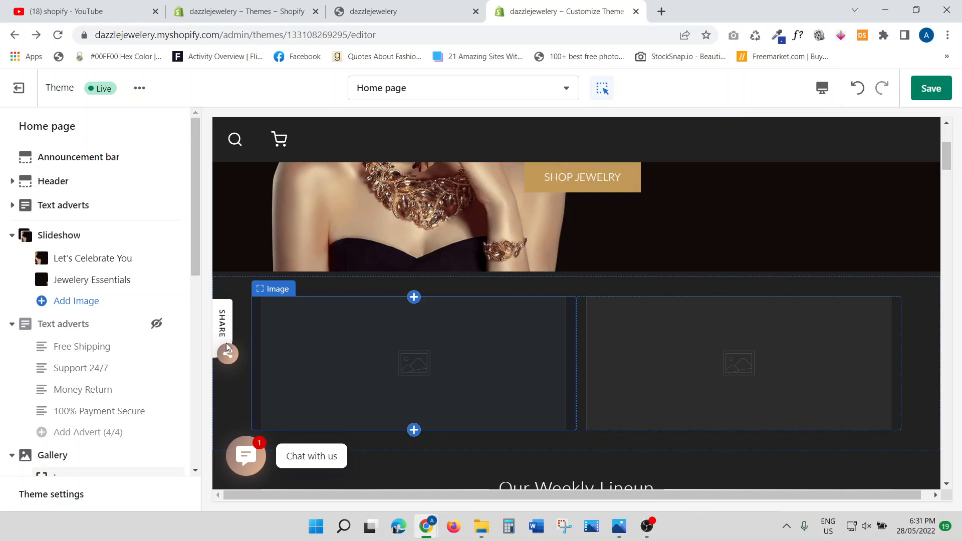
click(157, 325)
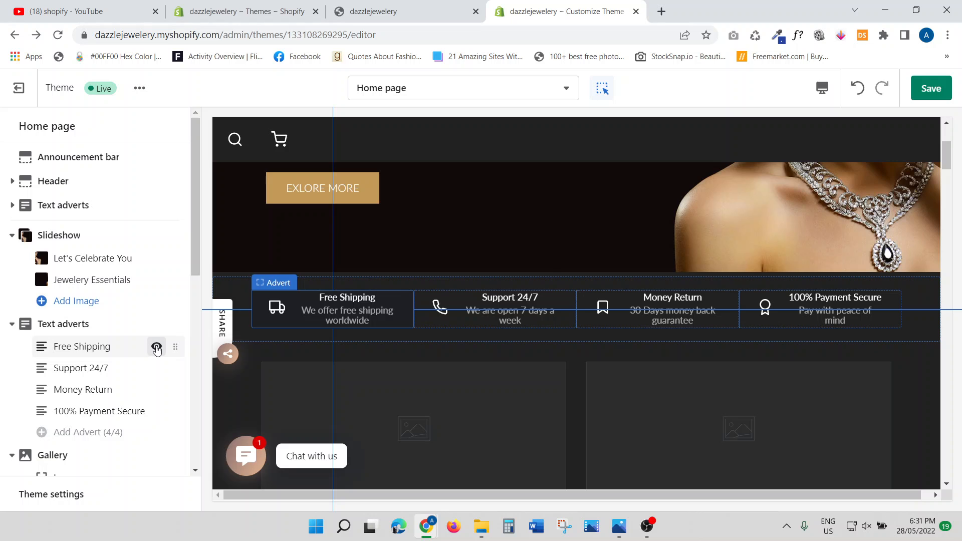
click(157, 347)
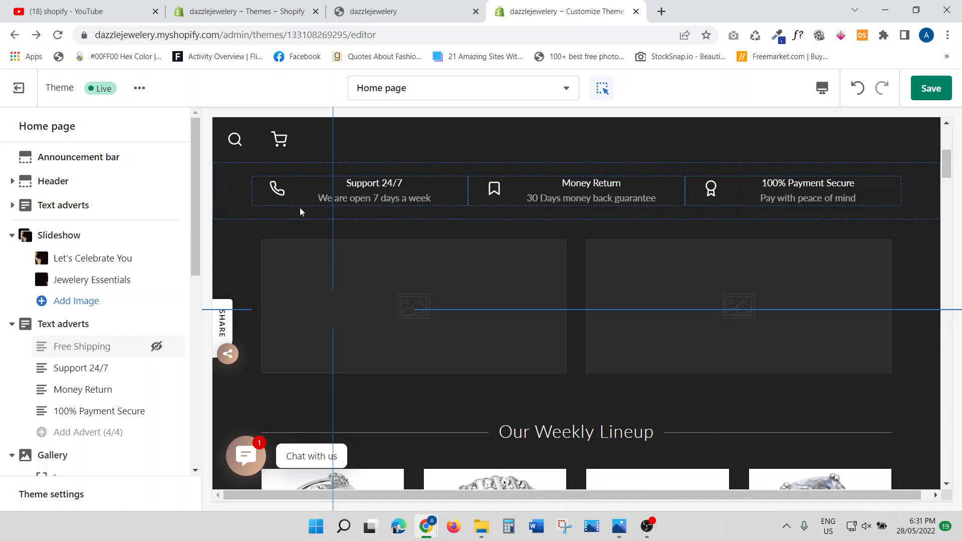
click(157, 349)
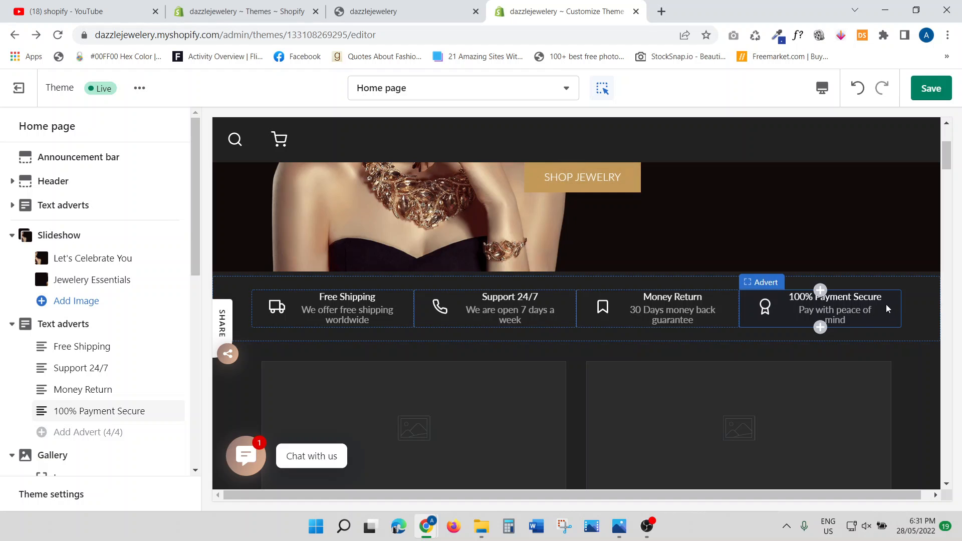
View the Free Shipping advert's icon, heading and subheading settings and its available link destinations, and return to the section list.
click(74, 353)
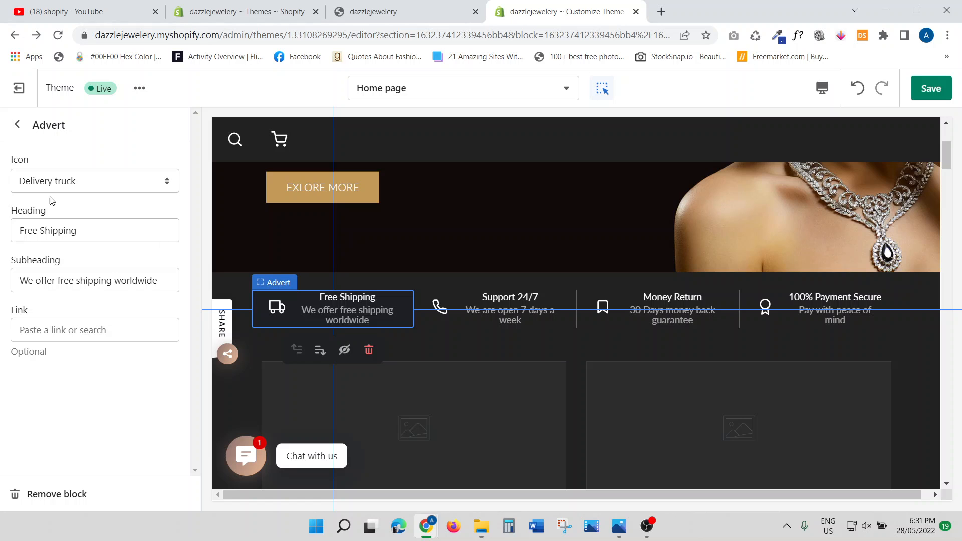
click(30, 329)
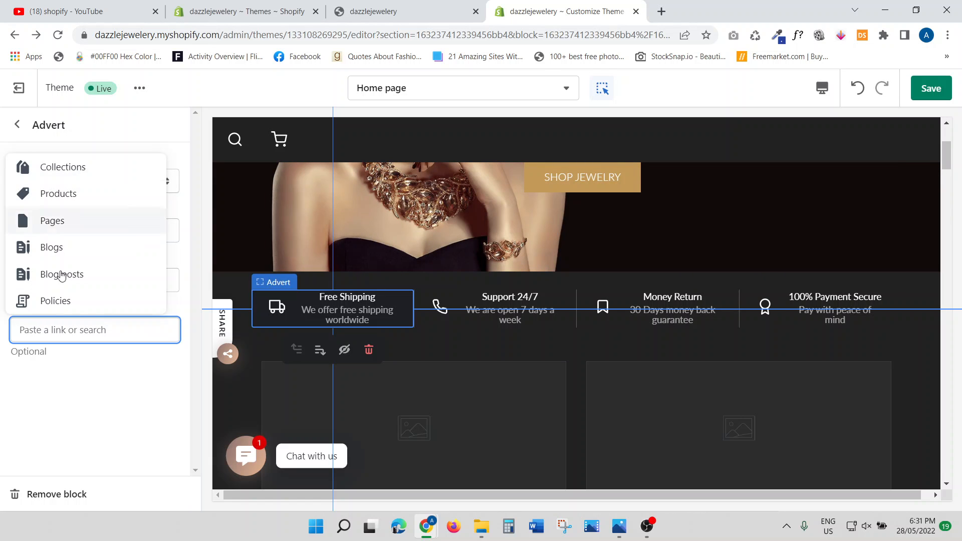
click(203, 85)
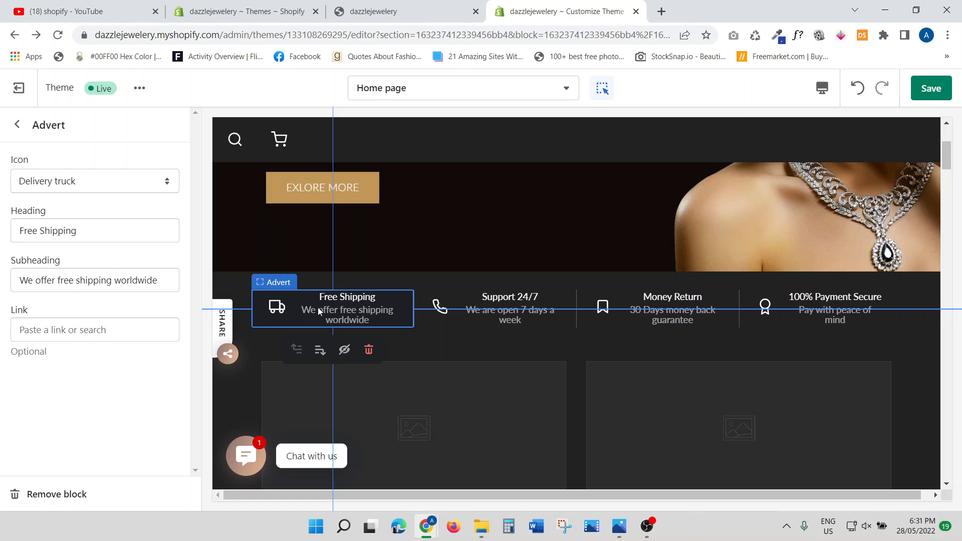
click(34, 328)
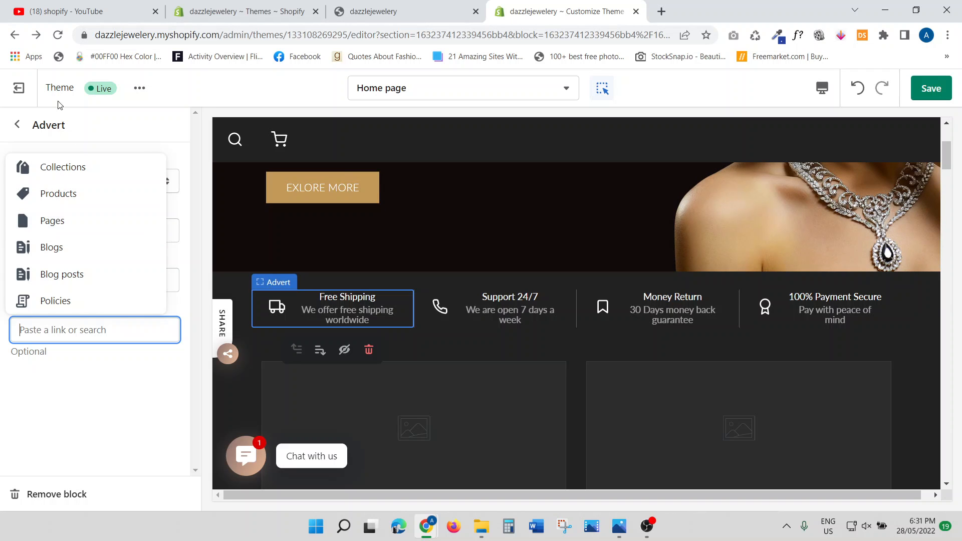
click(19, 129)
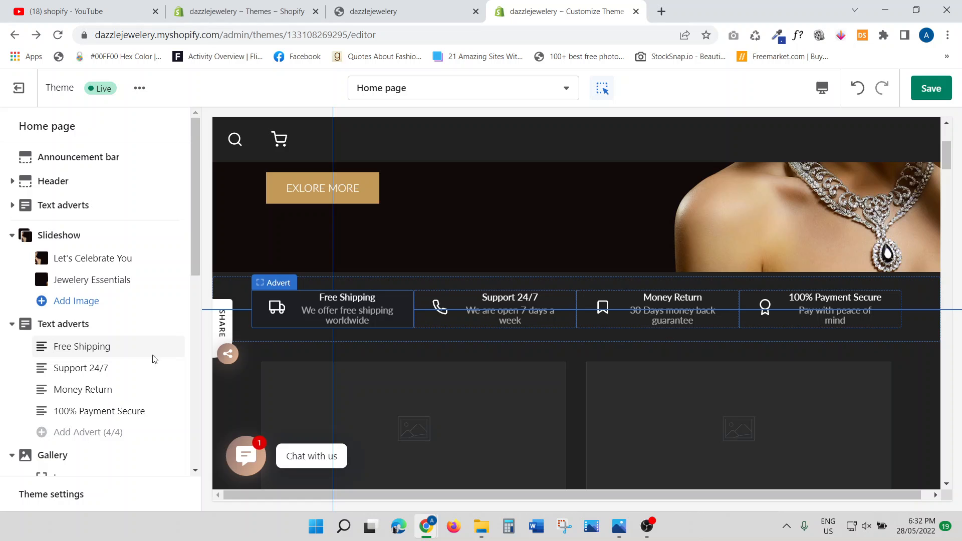
Open the image library for the Gallery section's first image and check the gallery banners in the Front End.png reference design.
scroll(83, 334, down, 3)
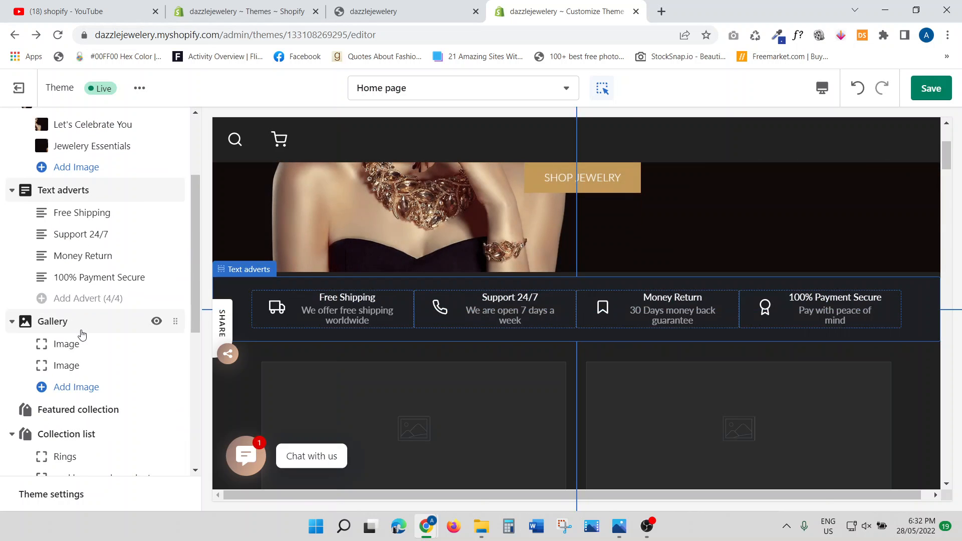
scroll(80, 326, down, 2)
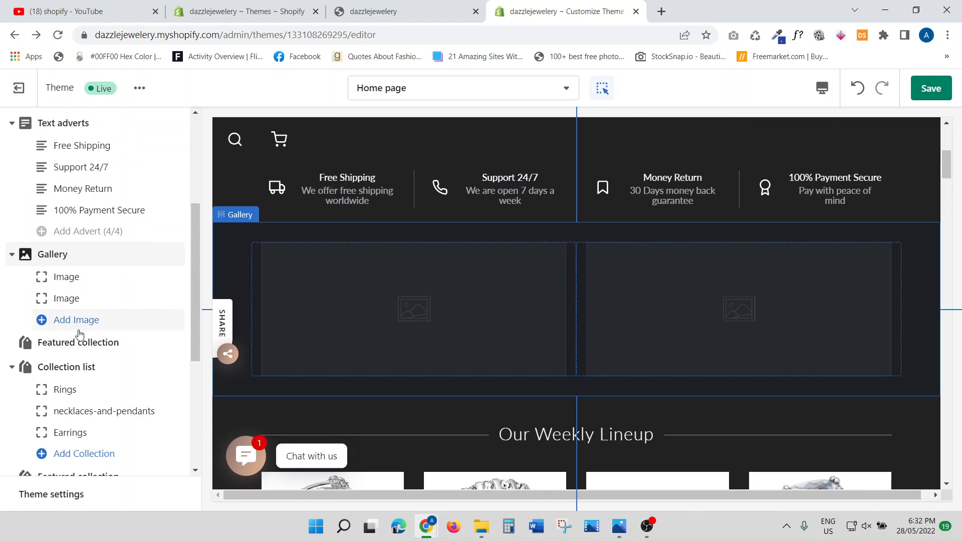
click(70, 280)
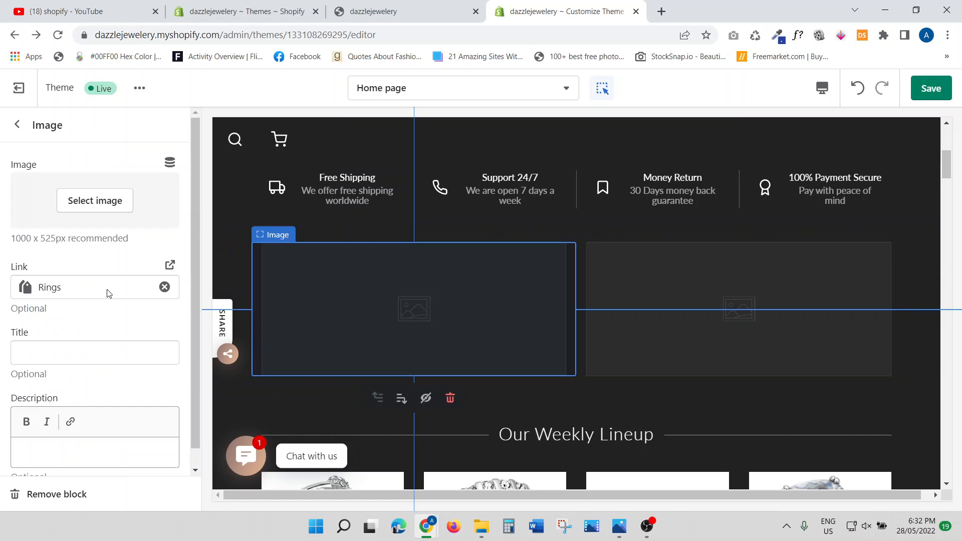
click(94, 202)
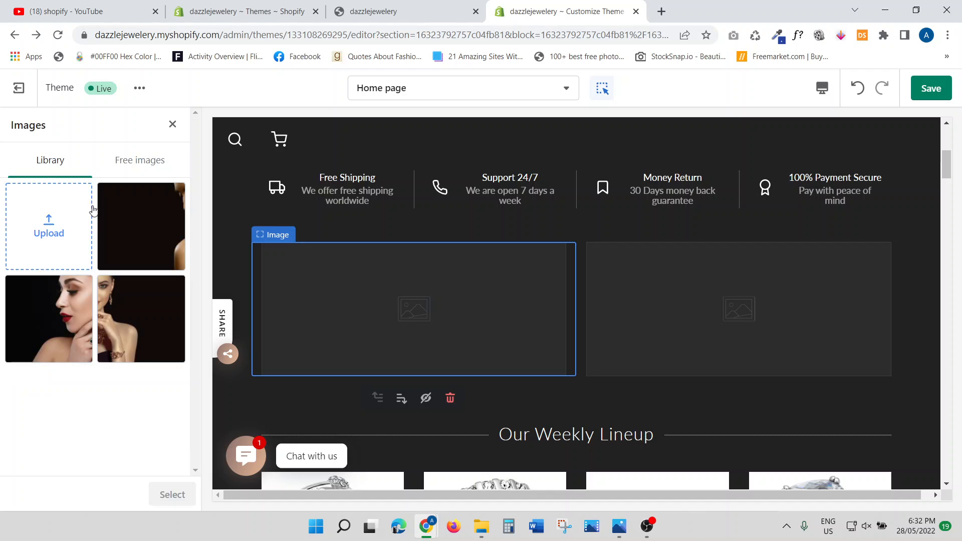
click(620, 528)
scroll(556, 436, down, 5)
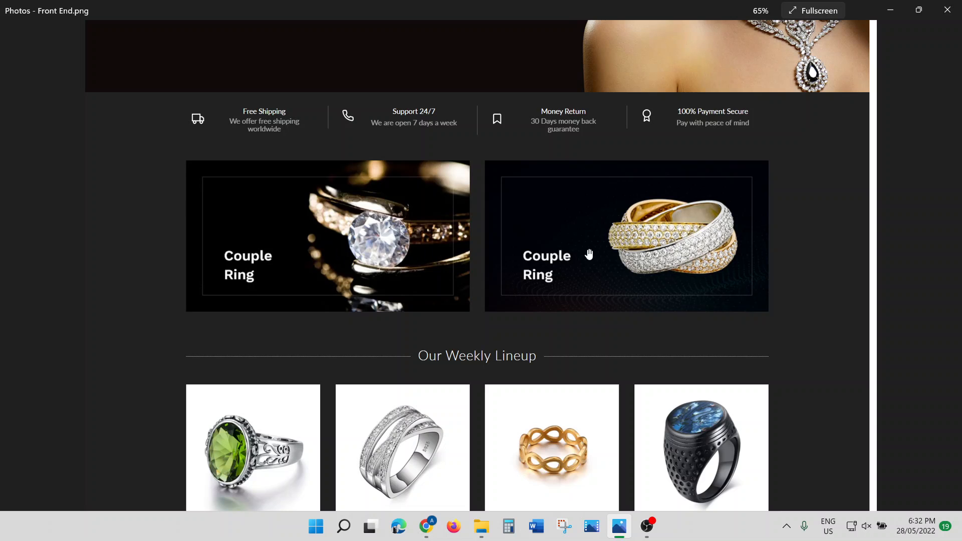
key(alt+Tab)
Upload the Banner-525-x-280-3 and Banner-525-x-280-4 files and use the diamond Couple Ring banner as the first Gallery image.
click(58, 231)
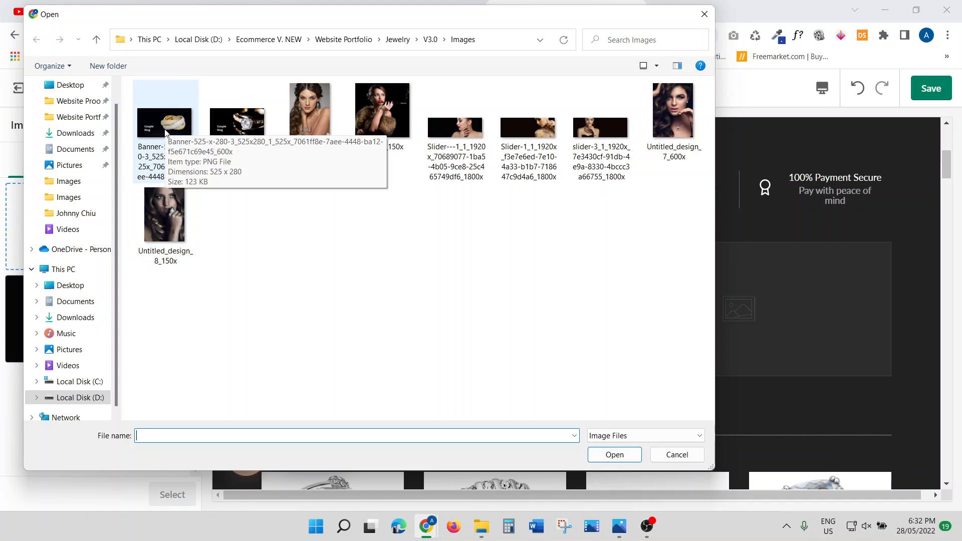
click(166, 123)
ctrl+click(237, 123)
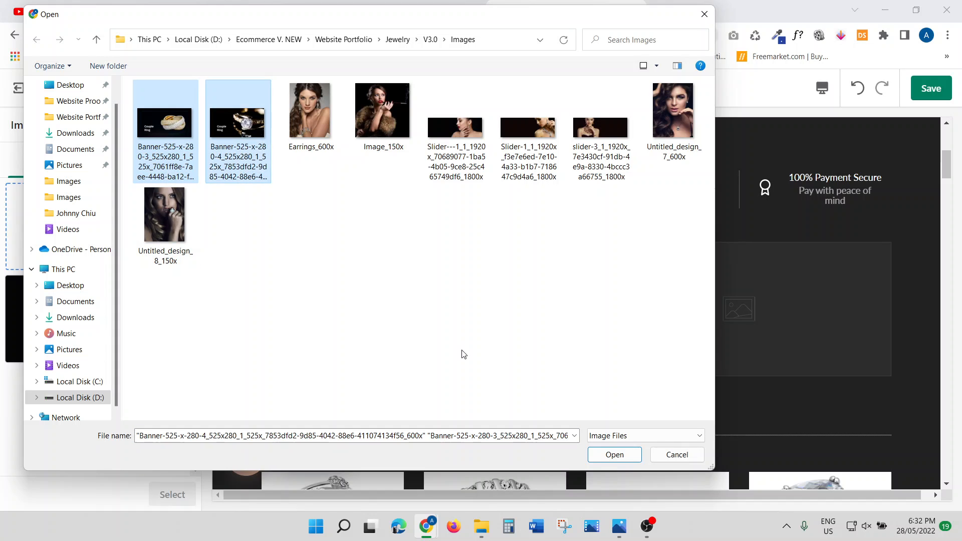
click(625, 462)
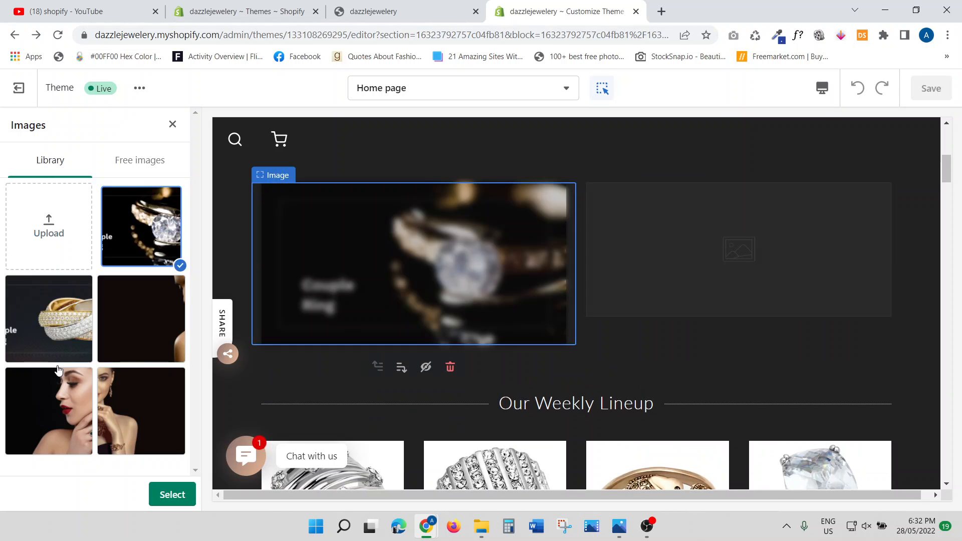
key(alt+Tab)
key(alt+Tab)
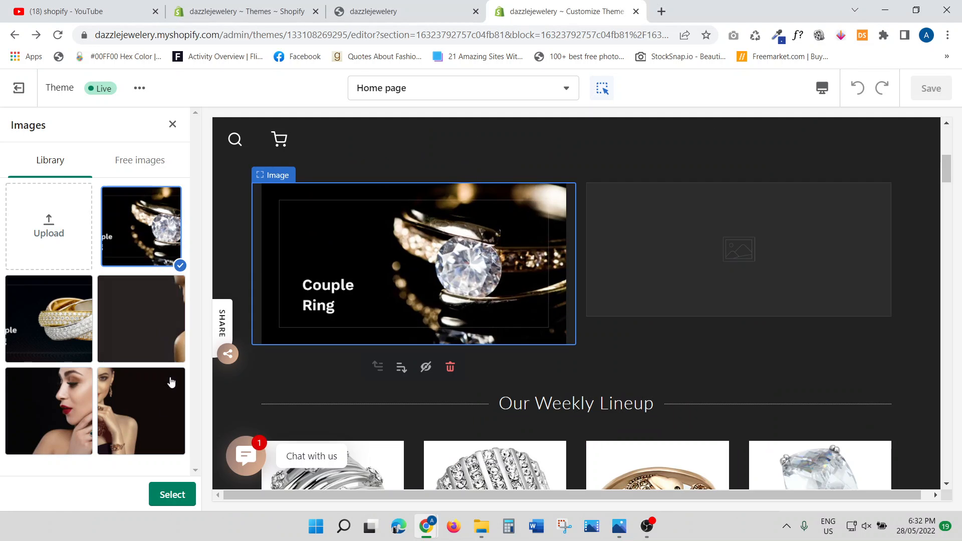
click(172, 495)
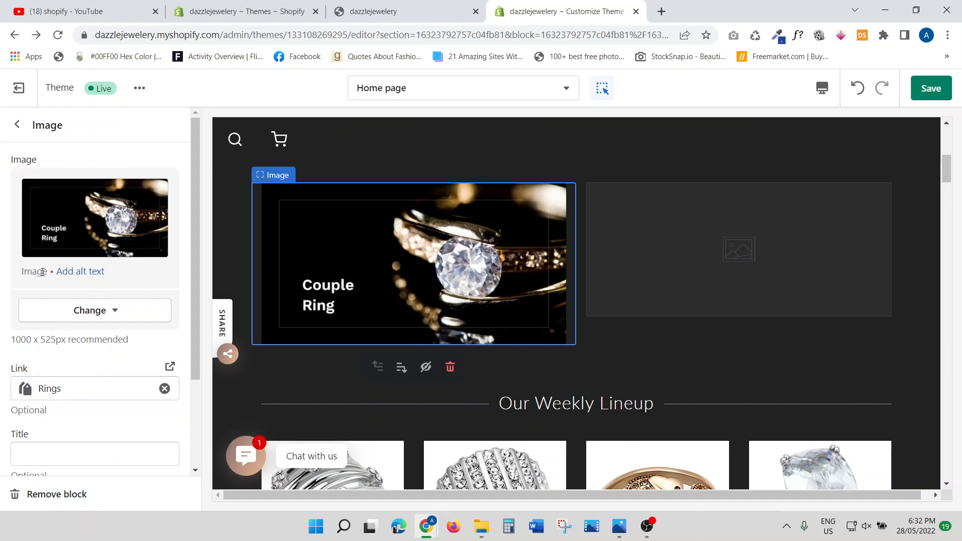
Check the recommended image size, clear the first Gallery image's link and link it to the Rings collection.
scroll(78, 365, down, 2)
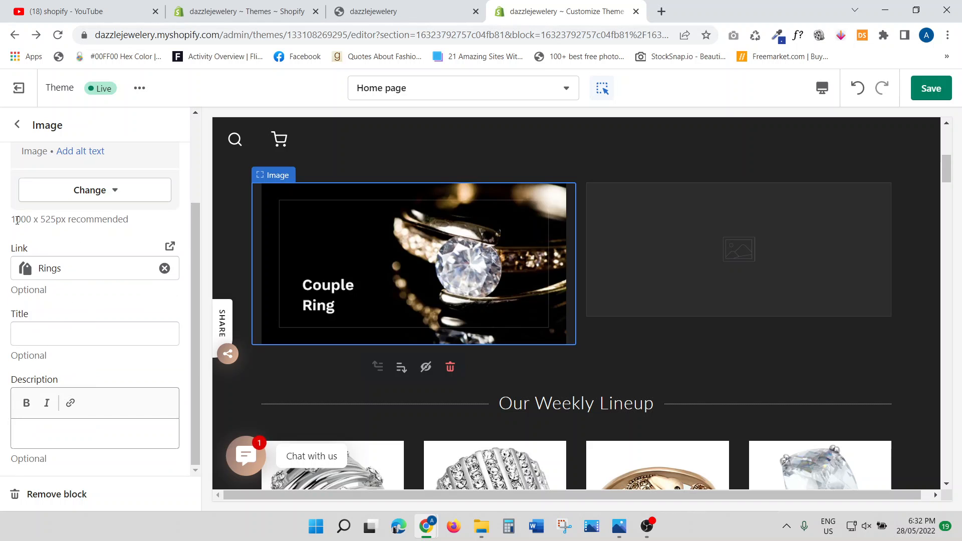
drag(29, 219, 120, 220)
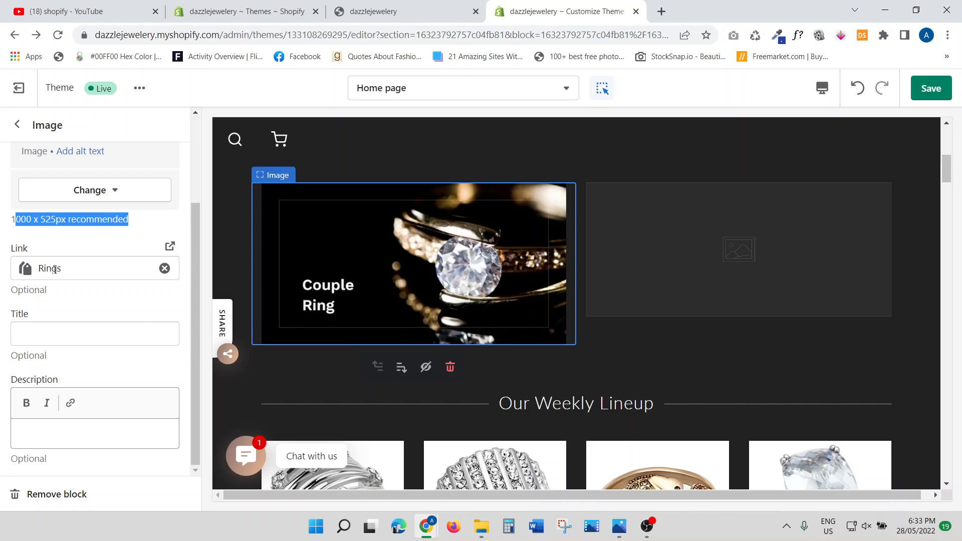
click(164, 269)
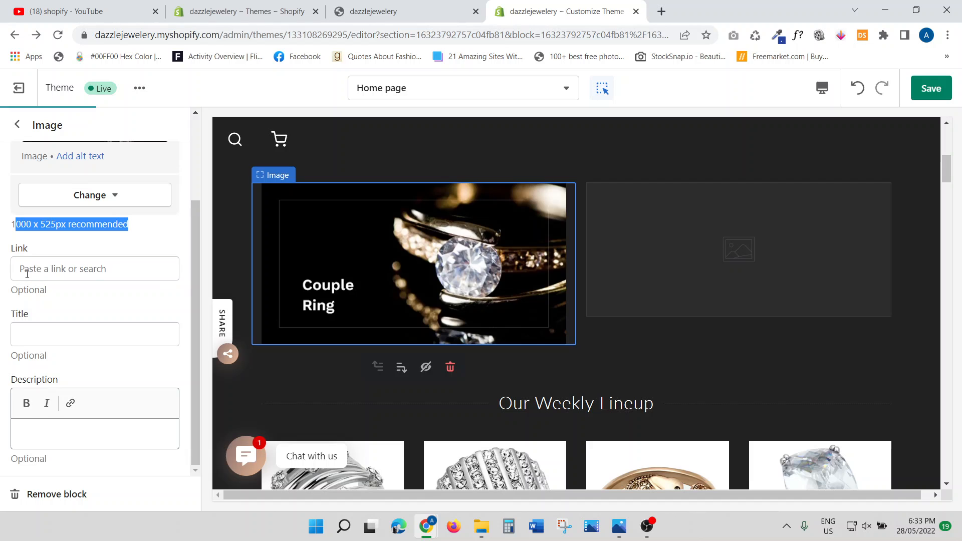
click(22, 268)
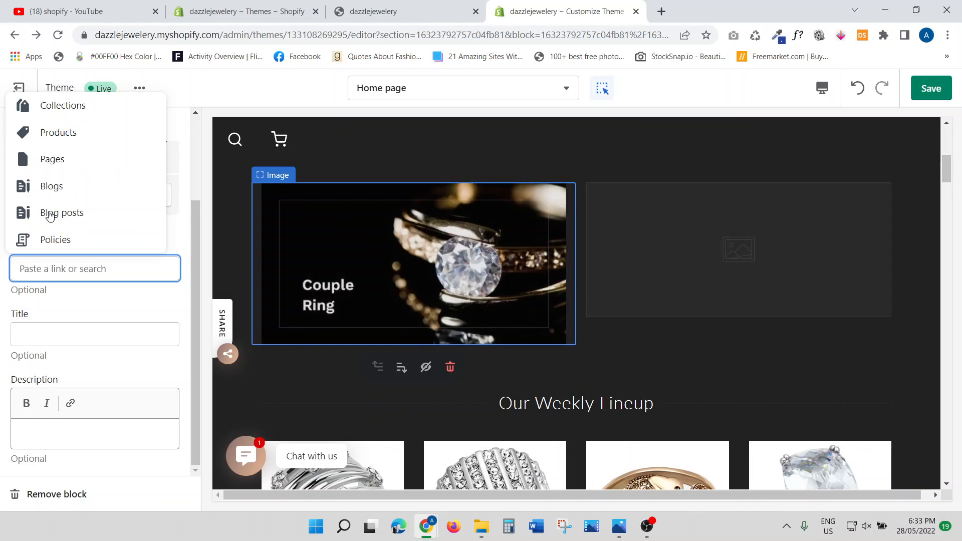
click(68, 108)
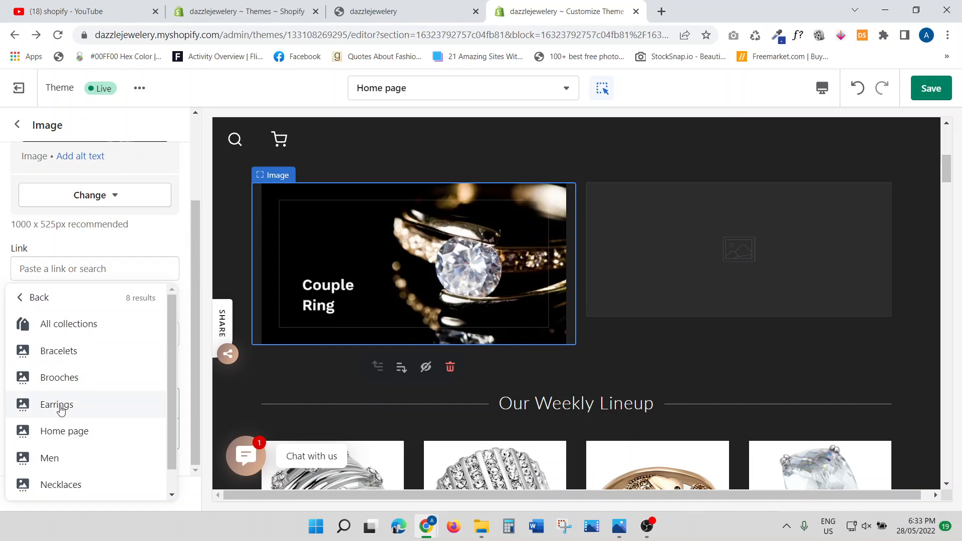
scroll(62, 407, down, 1)
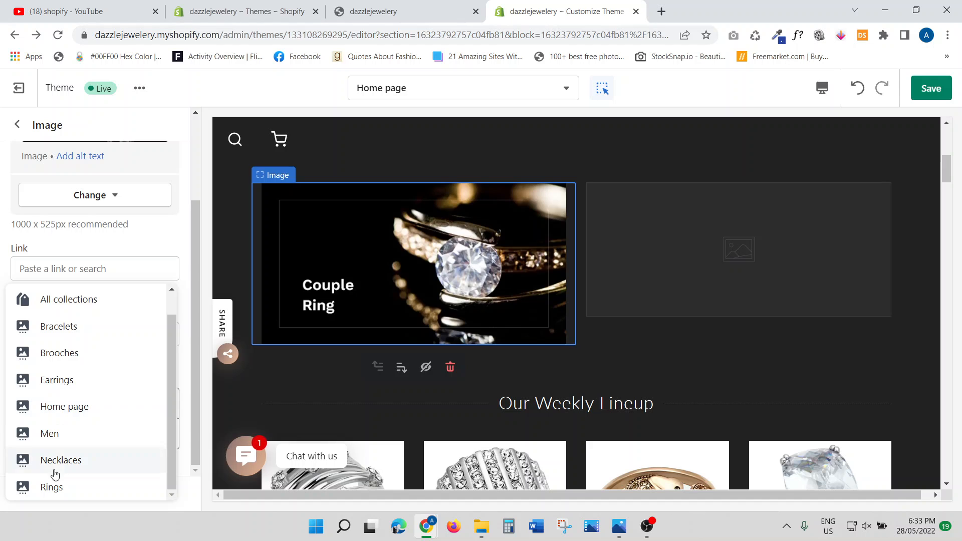
click(52, 487)
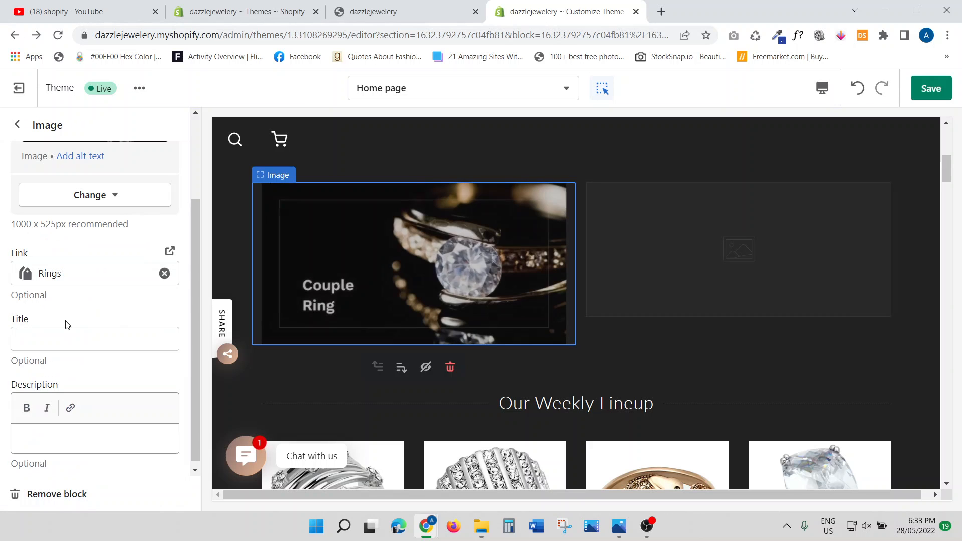
Try the title Rings on the first Gallery image and clear the title again.
click(37, 341)
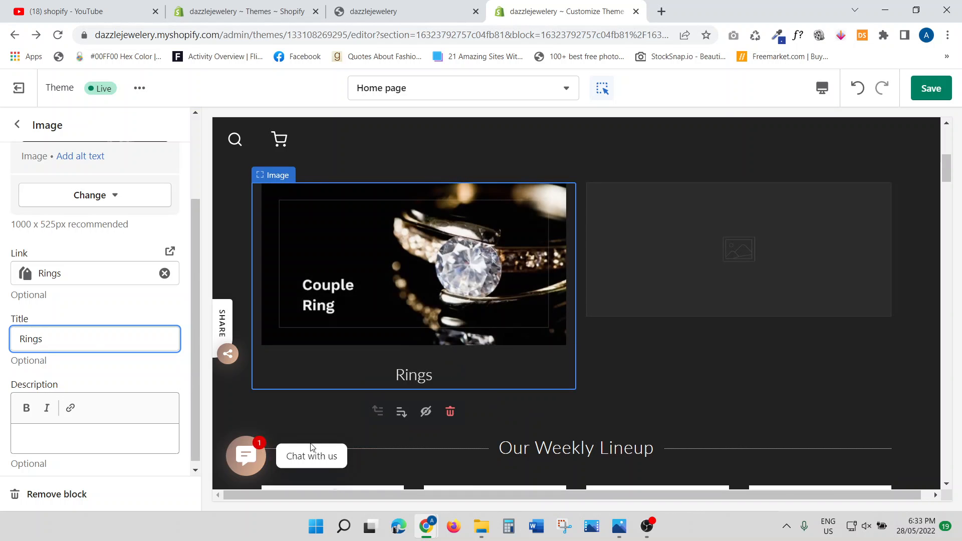
click(441, 371)
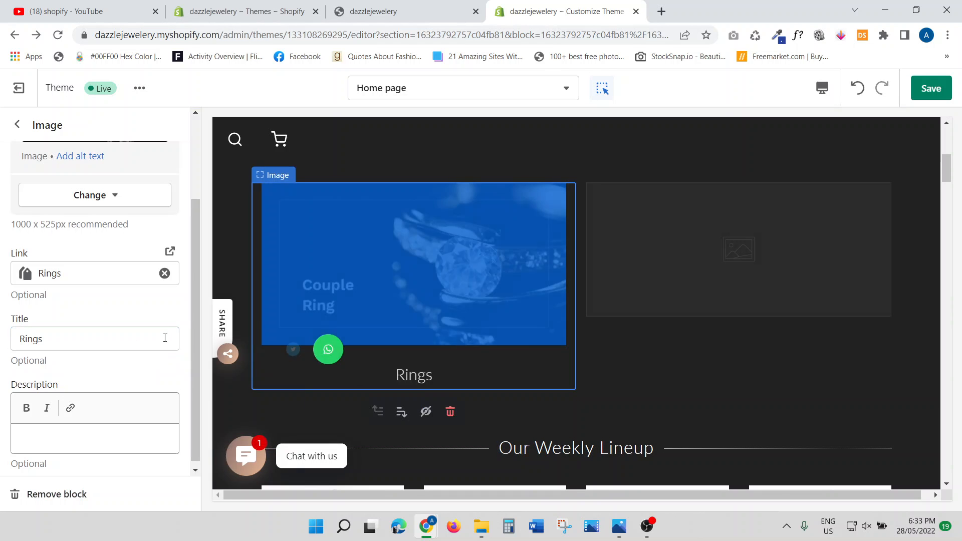
drag(49, 339, 6, 343)
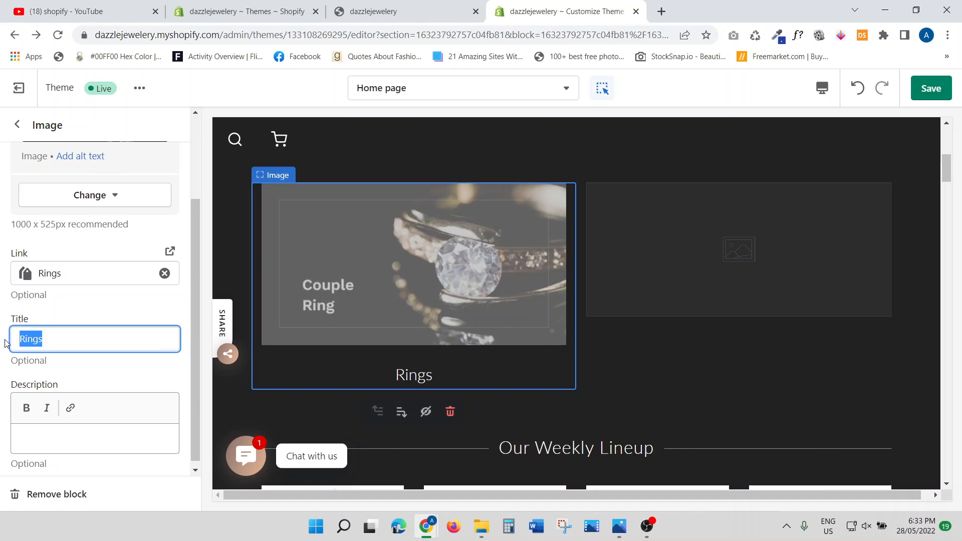
key(BackSpace)
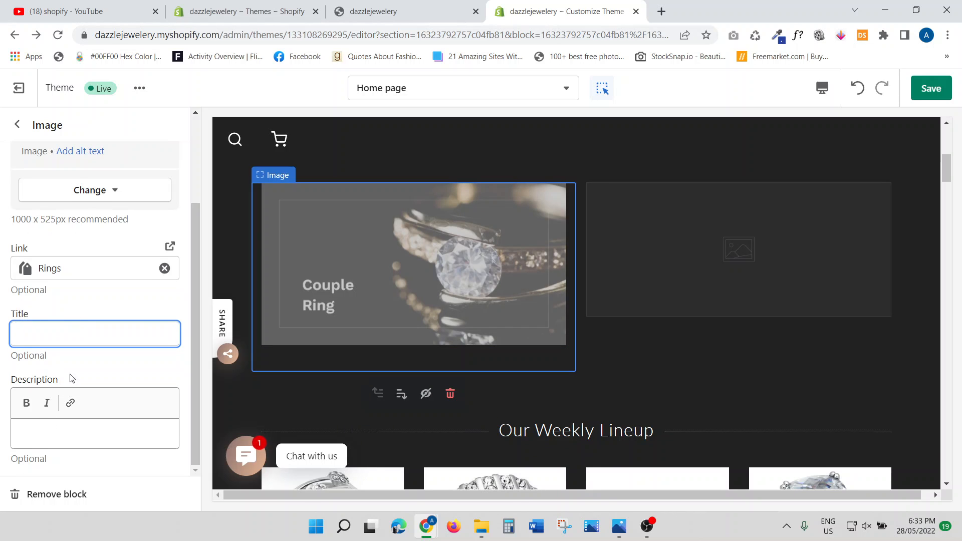
Try Rings as both the description and the title of the first Gallery image.
click(37, 443)
text(Rings)
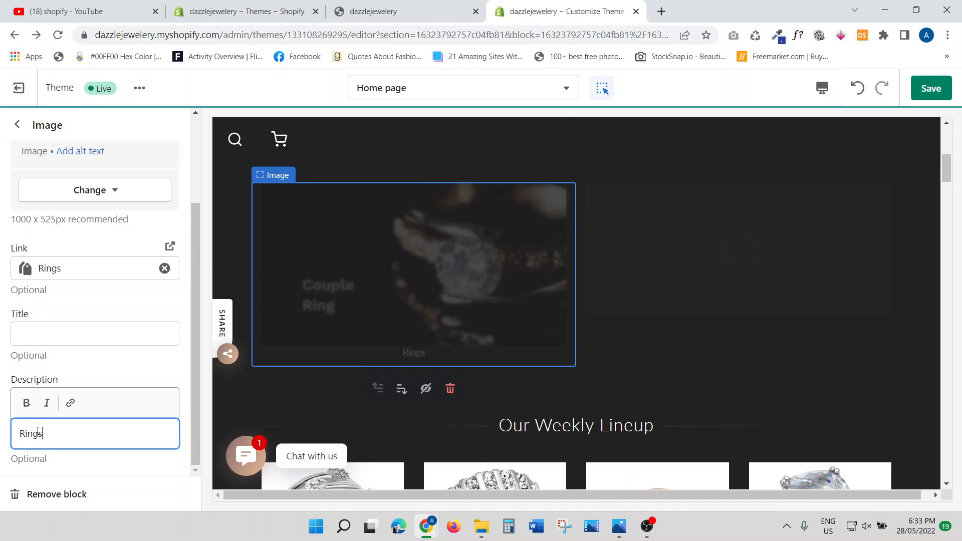
click(30, 329)
text(R)
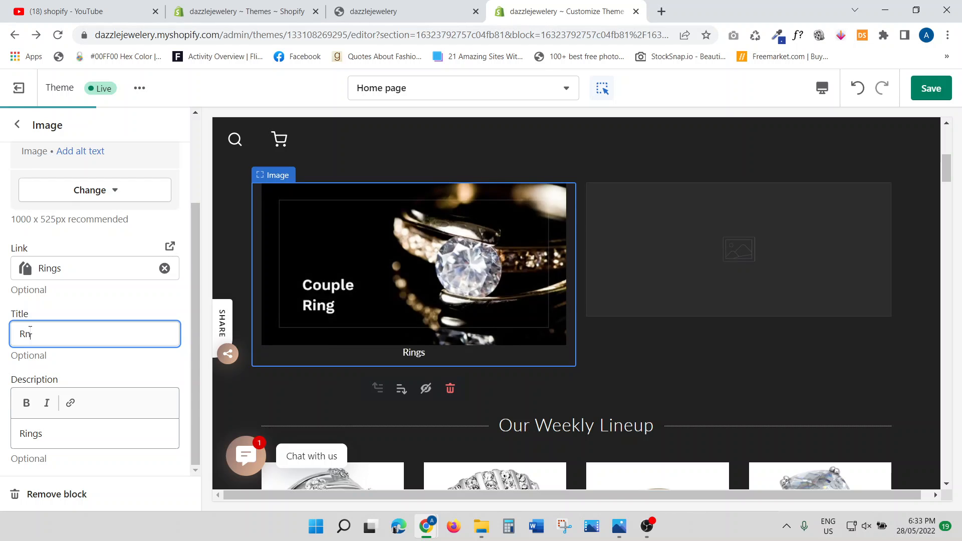
key(BackSpace)
text(ings)
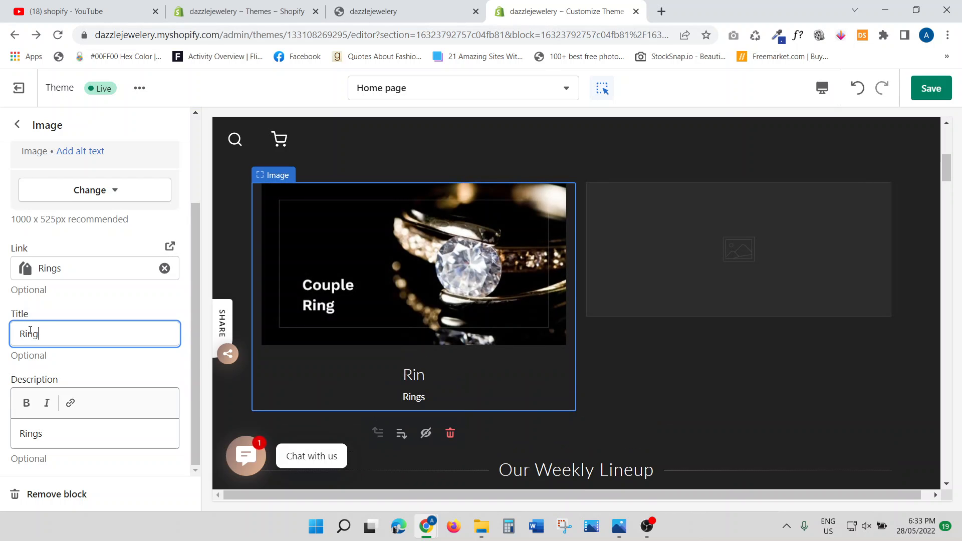
Try the description Sale on for the first Gallery image, and clear both its description and title.
double_click(38, 439)
key(BackSpace)
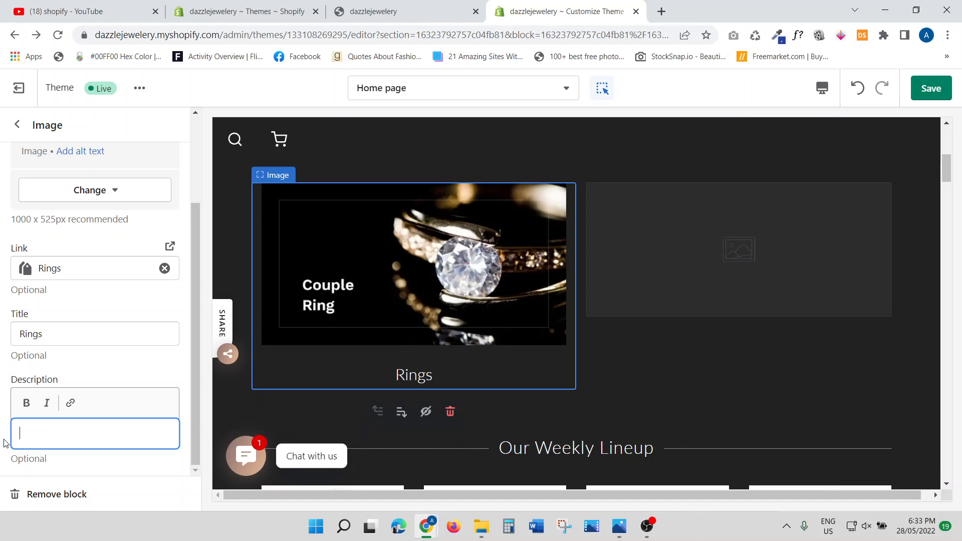
text(Sale)
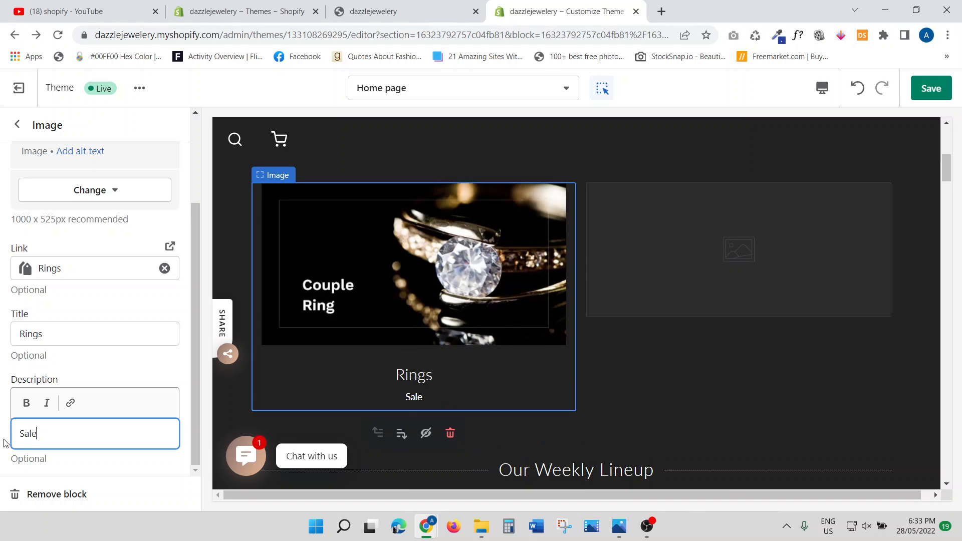
text( on)
drag(60, 436, 1, 429)
key(BackSpace)
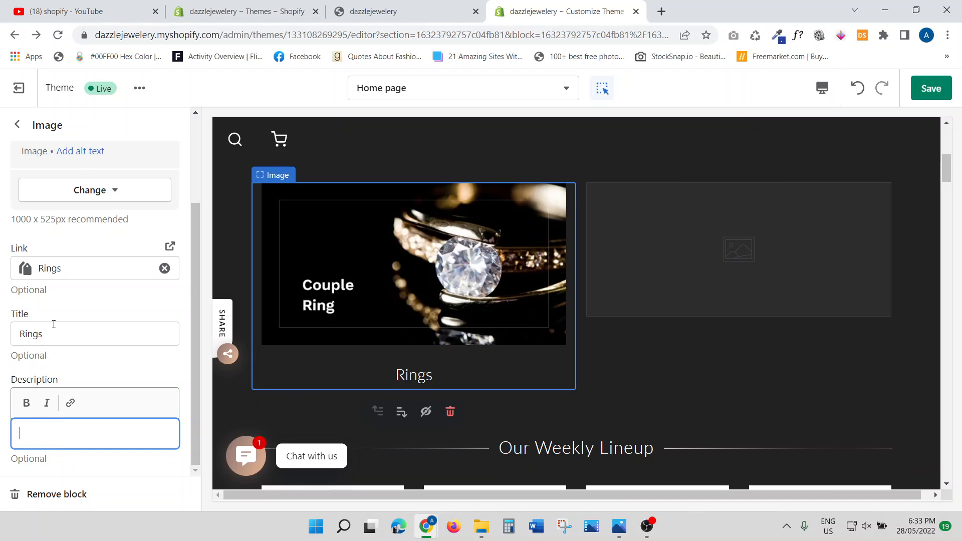
double_click(57, 340)
key(BackSpace)
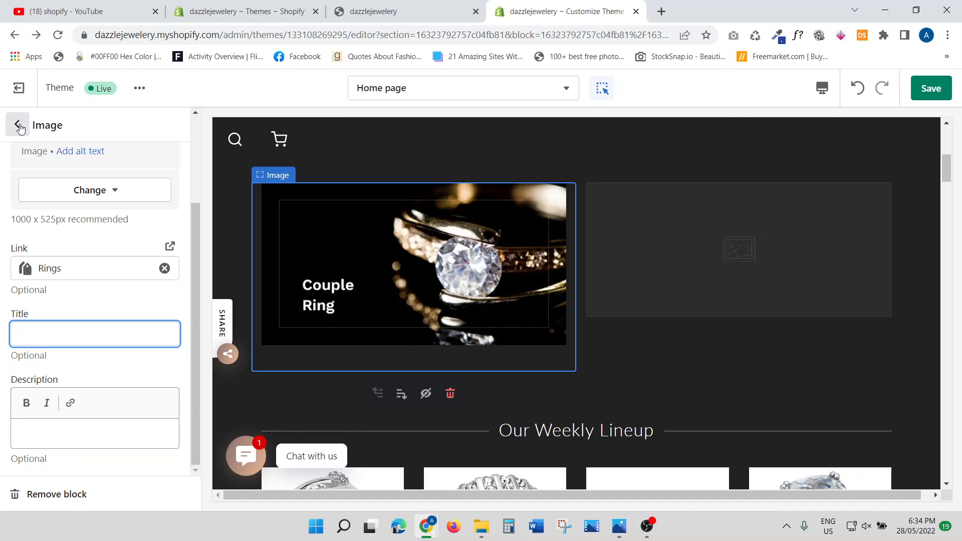
Open the Gallery section's second image settings and clear its existing collection link.
scroll(89, 364, up, 3)
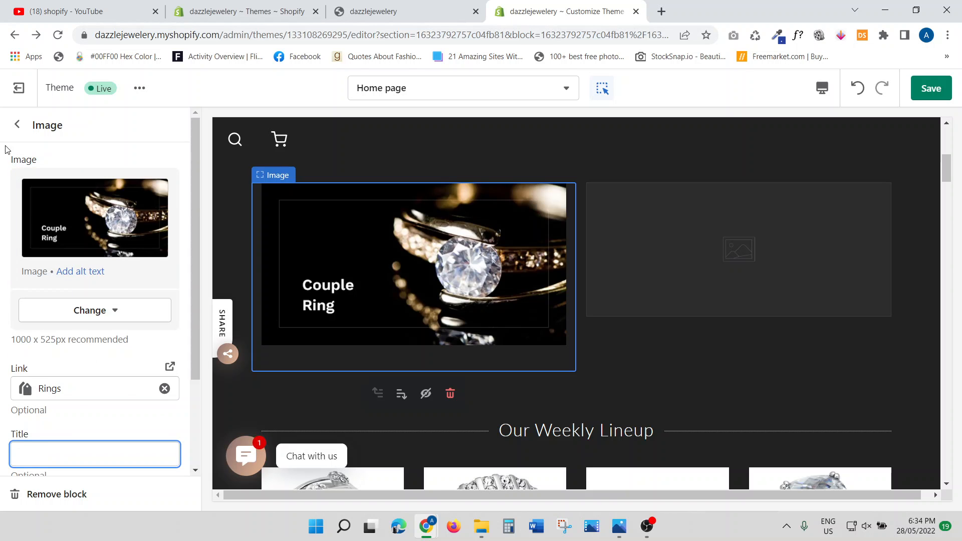
click(17, 125)
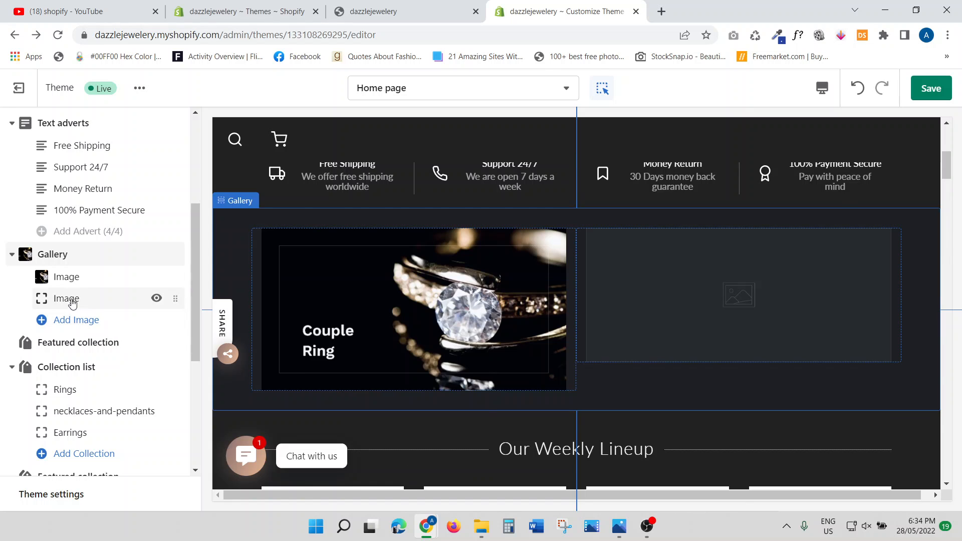
click(72, 303)
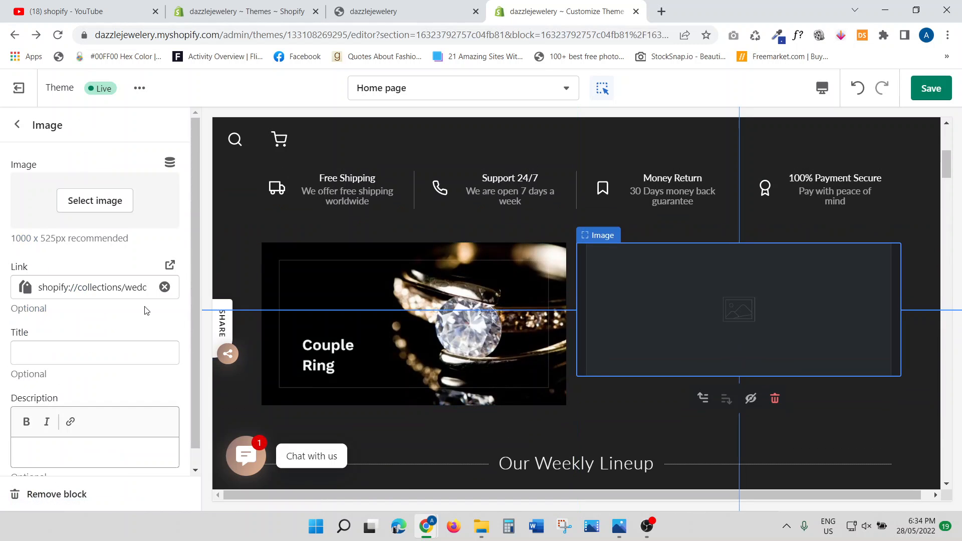
click(164, 287)
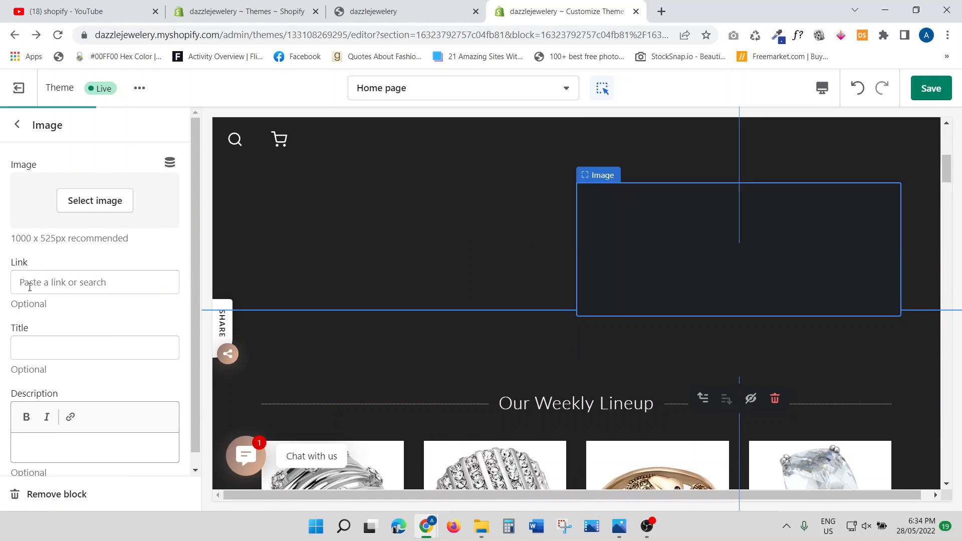
Try the diamond Couple Ring banner from the image library as the second Gallery image.
click(95, 201)
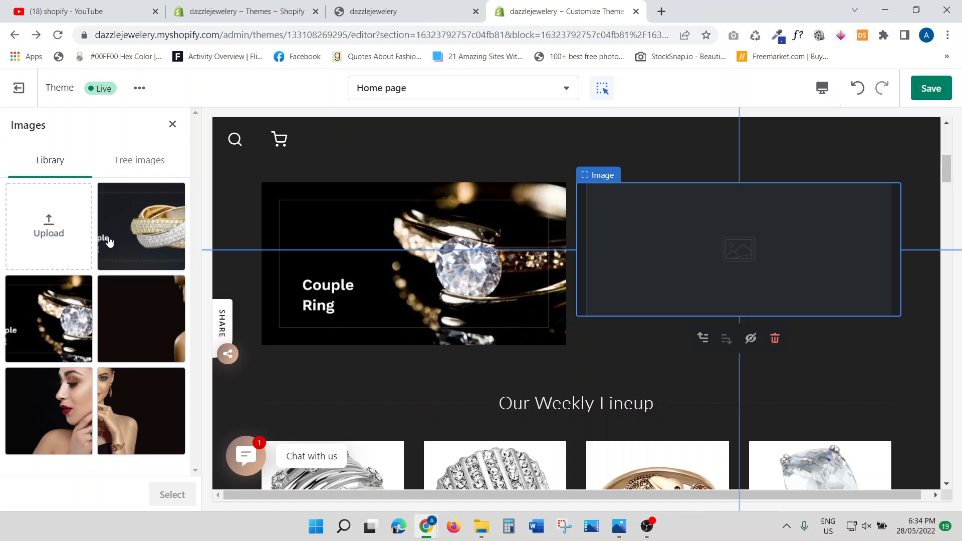
click(49, 319)
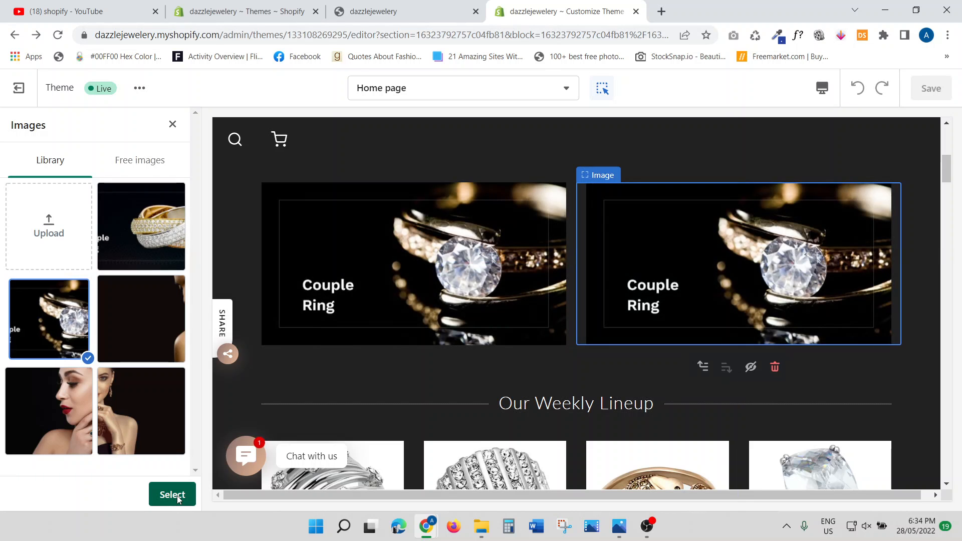
click(178, 498)
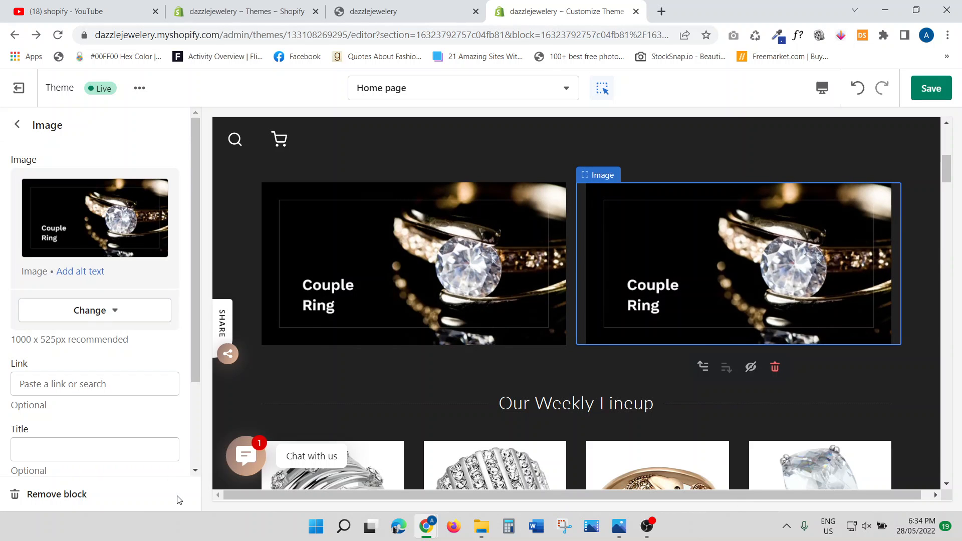
Change the second Gallery image to the Couple Ring banner with the interlocked gold and silver bands.
click(110, 318)
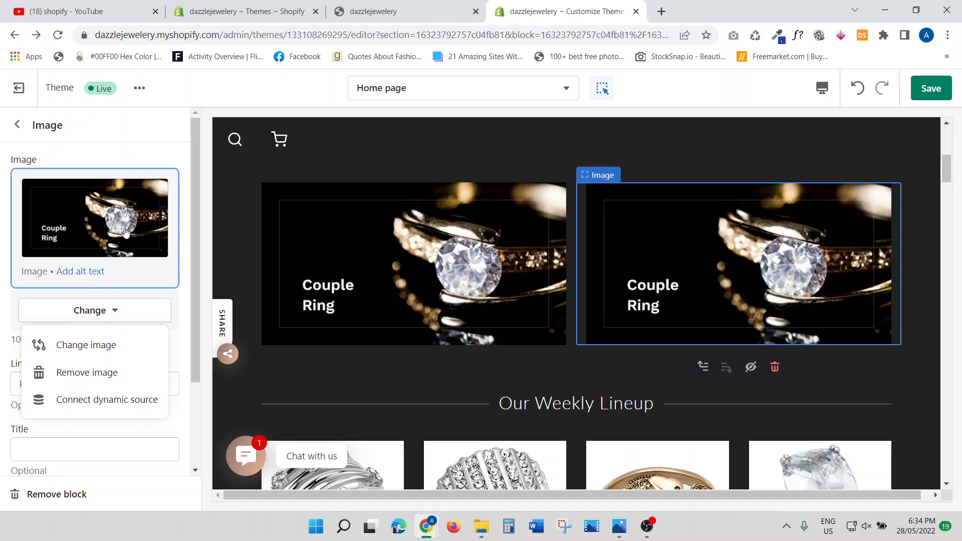
click(95, 345)
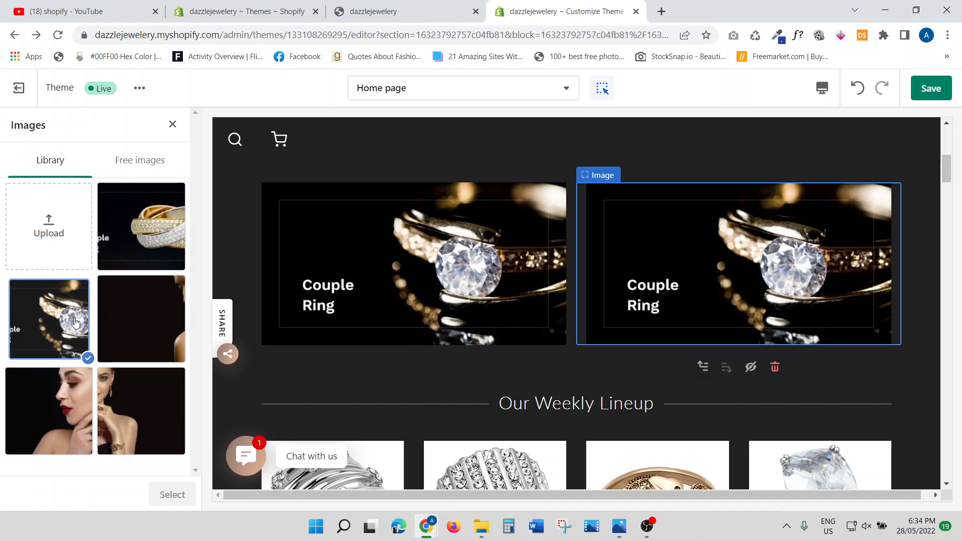
click(142, 227)
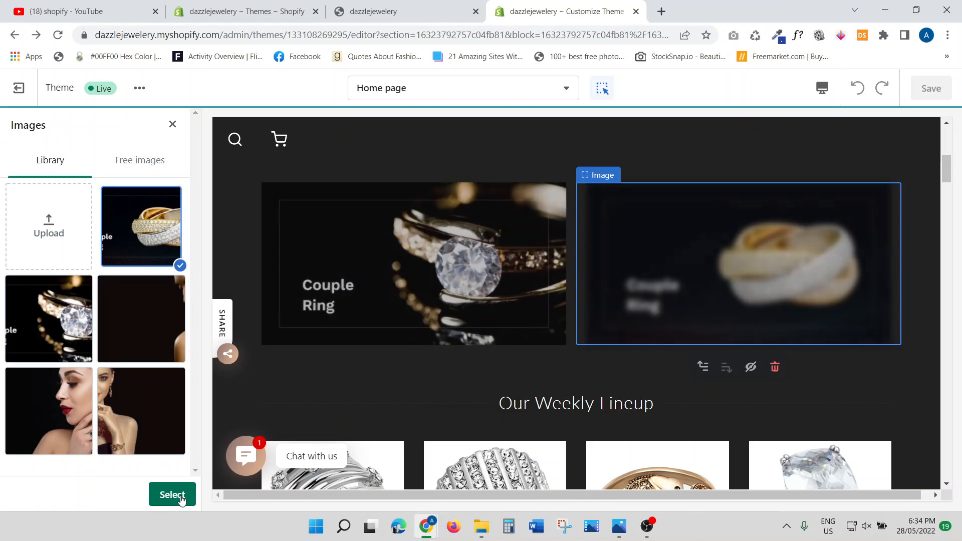
click(173, 495)
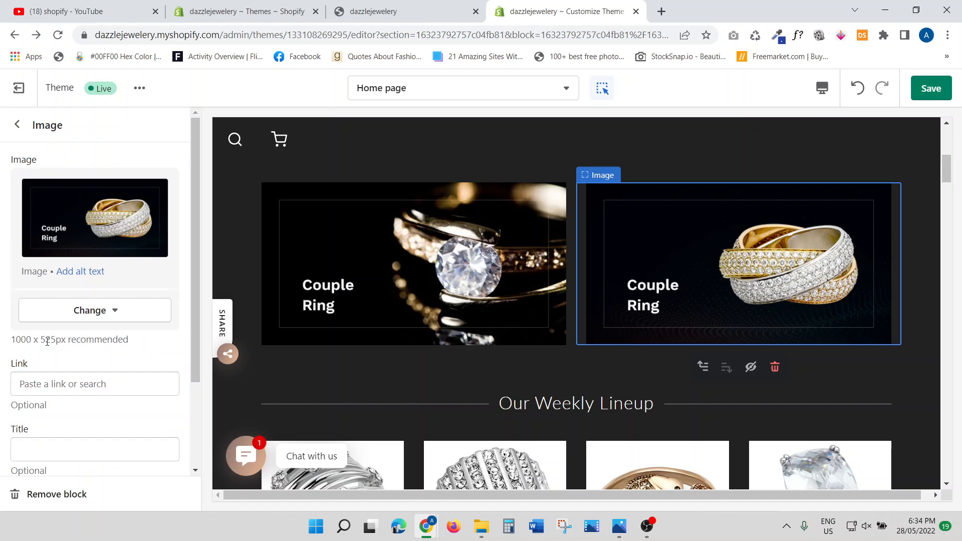
Link the second Gallery image to the Rings collection and save the theme changes.
click(38, 387)
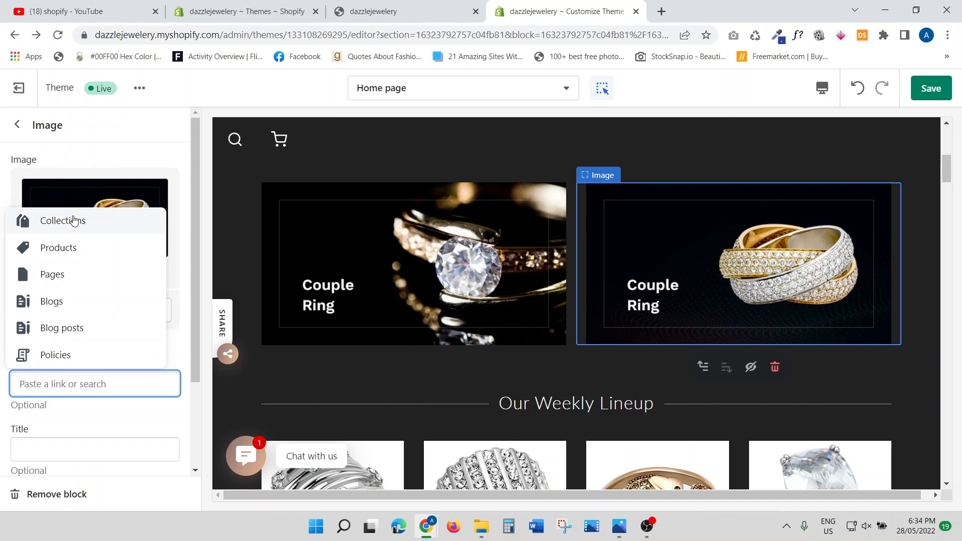
click(74, 220)
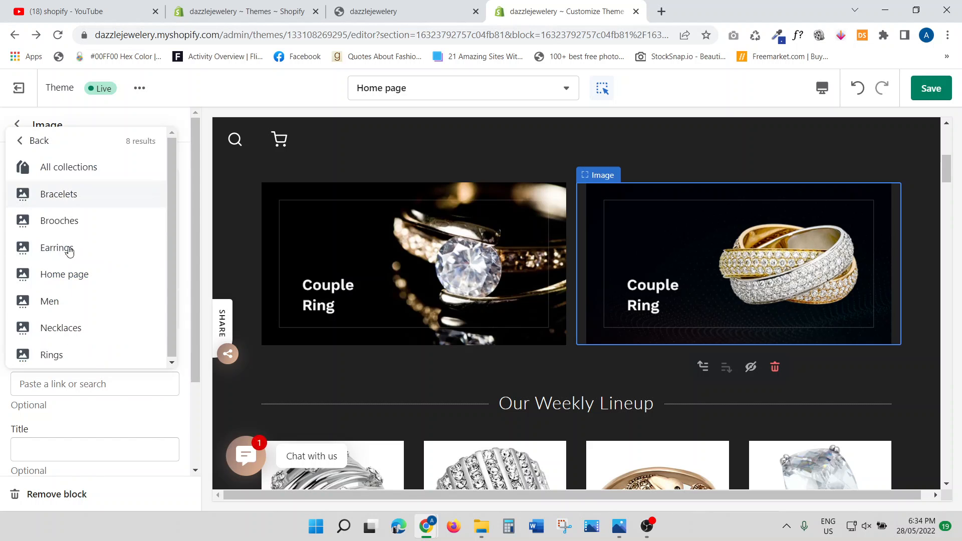
click(52, 355)
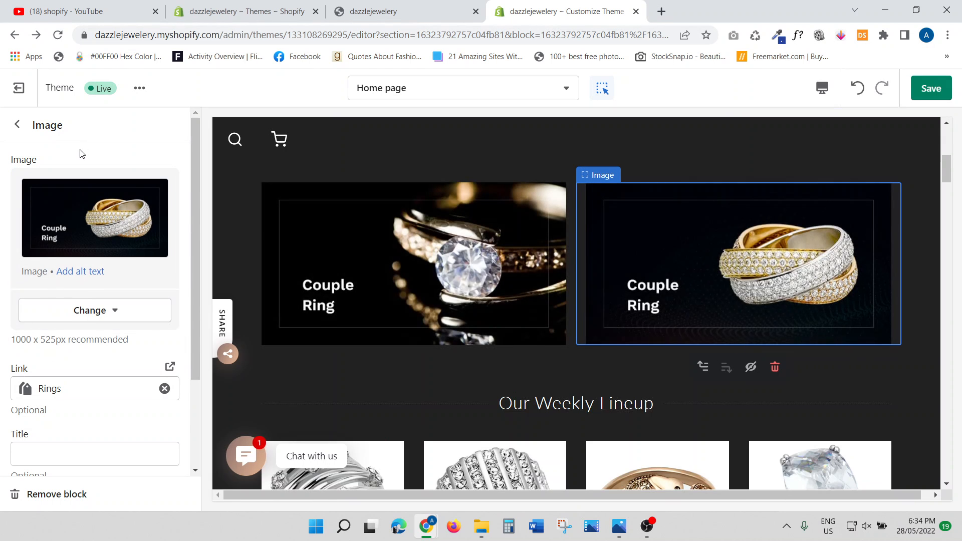
click(931, 89)
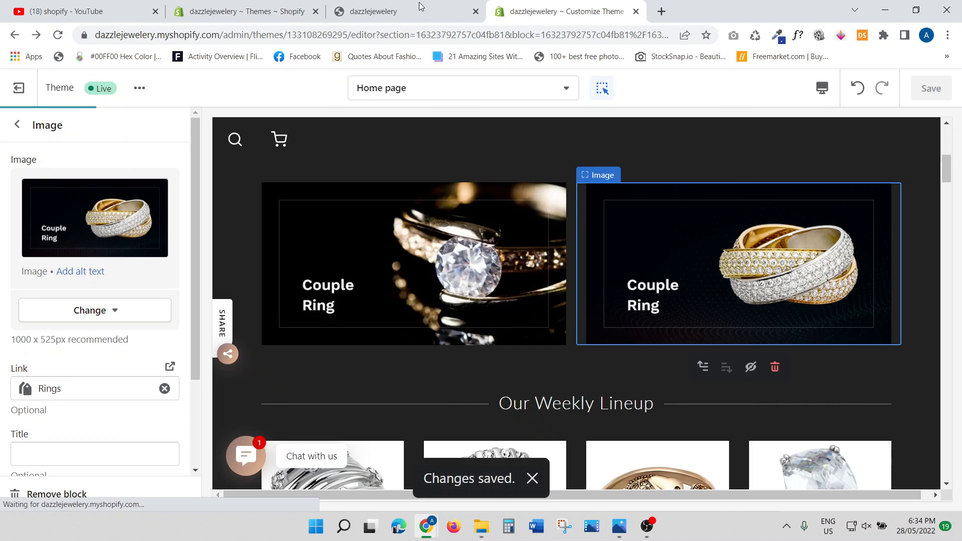
Reload the live dazzlejewelery.com home page, dismiss the admin bar and review the Gallery banners and surrounding sections.
click(420, 7)
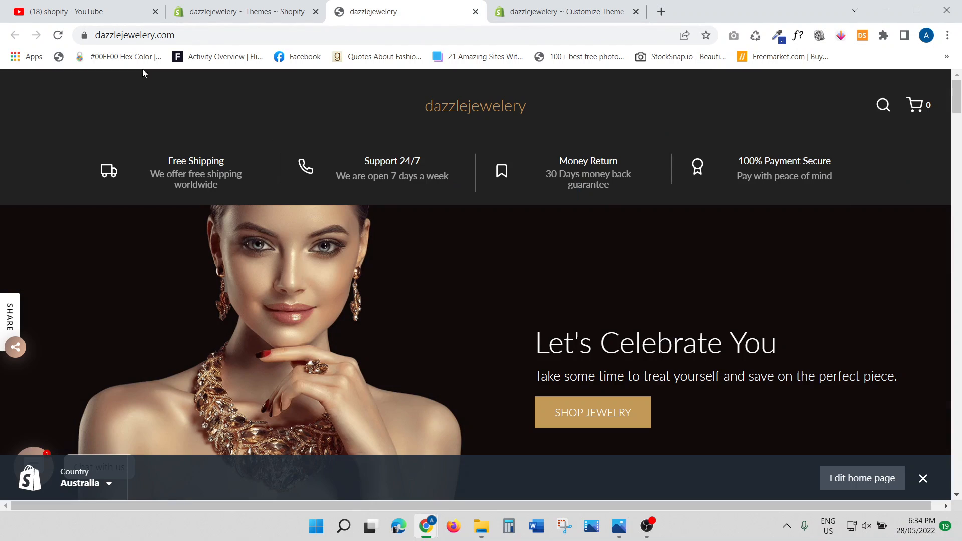
click(58, 36)
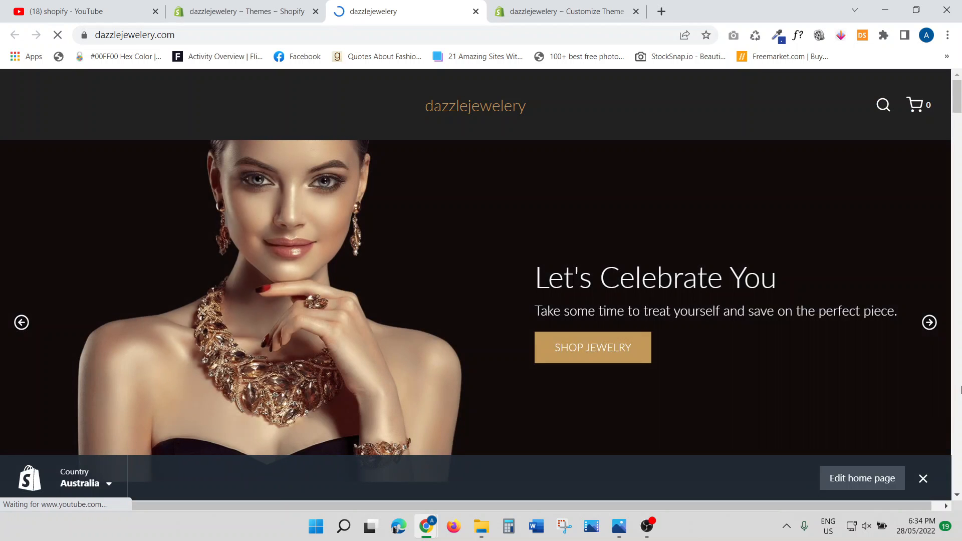
click(923, 479)
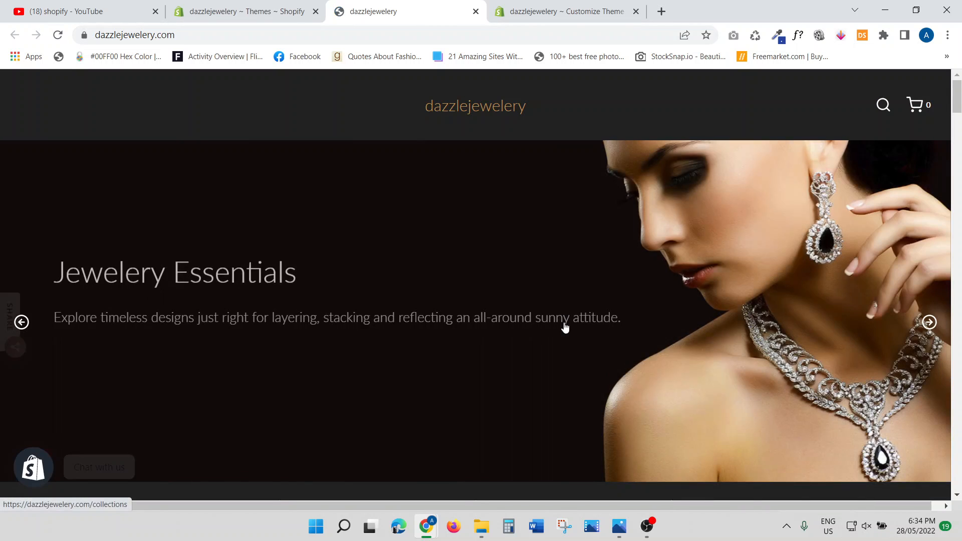
scroll(565, 327, down, 8)
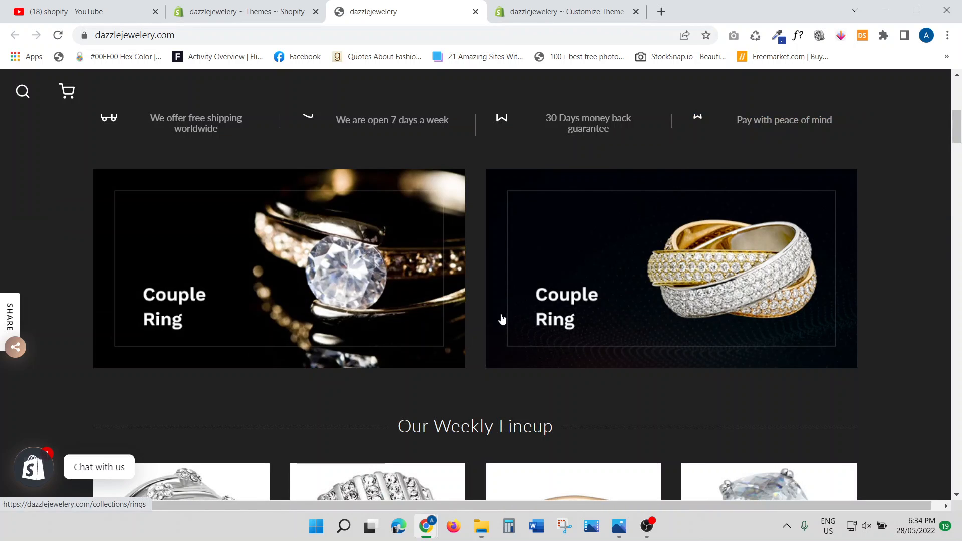
scroll(492, 283, down, 3)
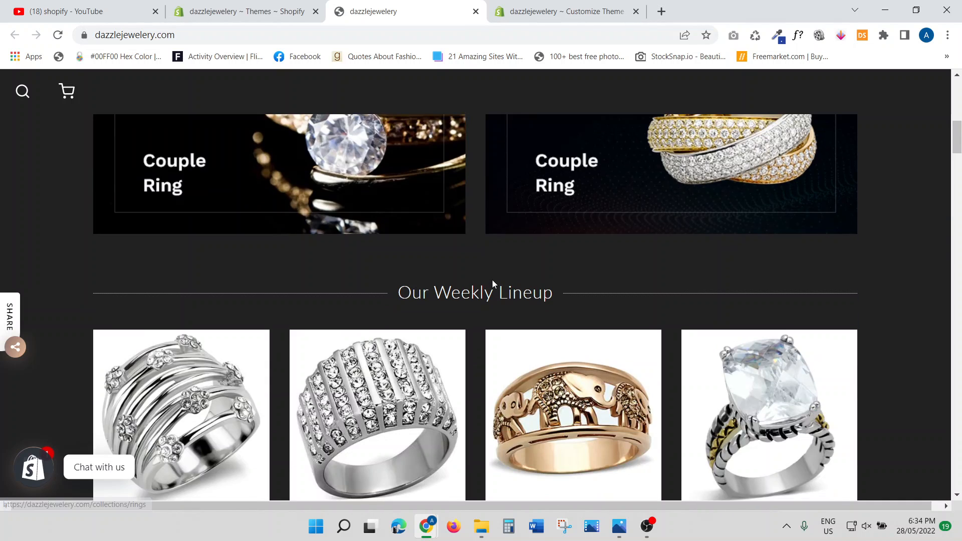
scroll(492, 282, down, 3)
scroll(493, 283, down, 5)
scroll(493, 285, up, 15)
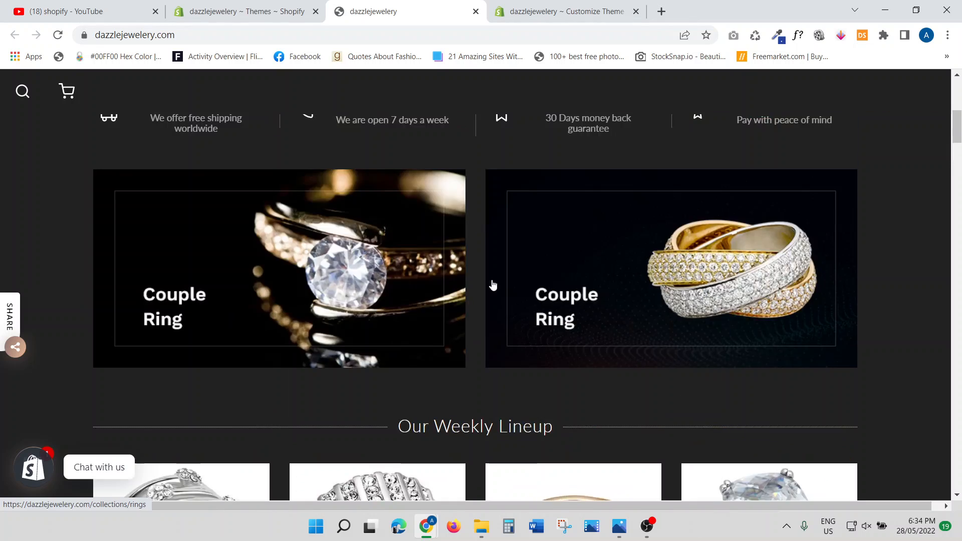
scroll(492, 284, down, 5)
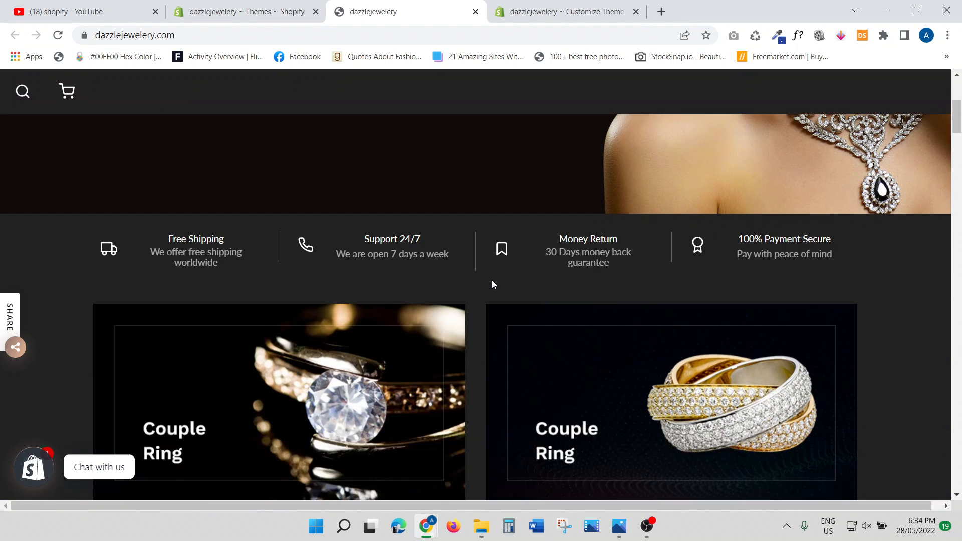
scroll(491, 283, down, 3)
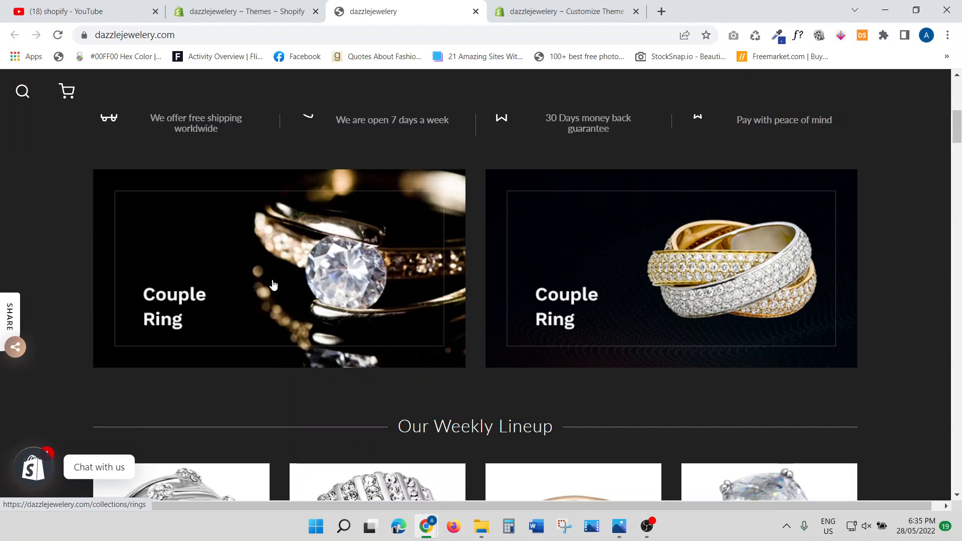
Test the diamond Couple Ring banner's link on the live store, look through the Rings collection and return to the home page.
click(274, 285)
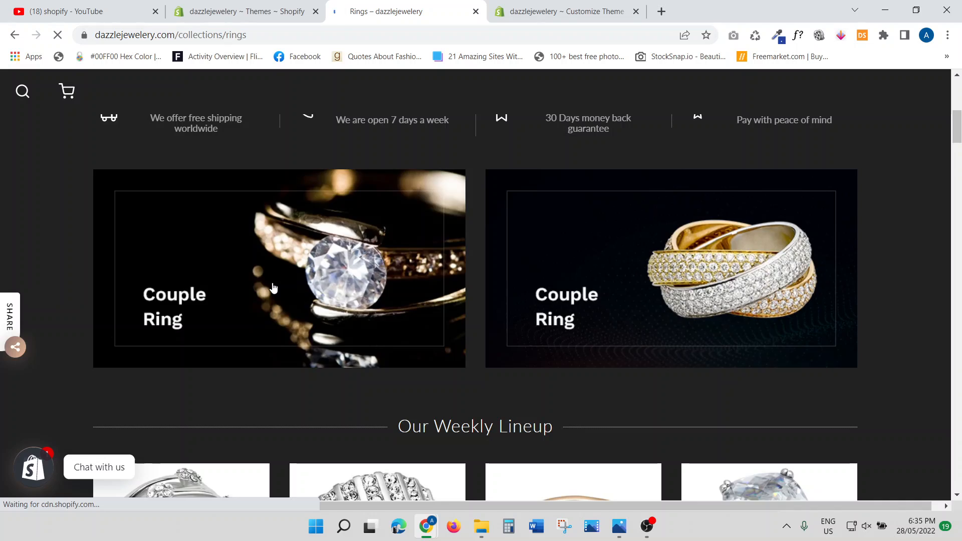
scroll(272, 288, down, 8)
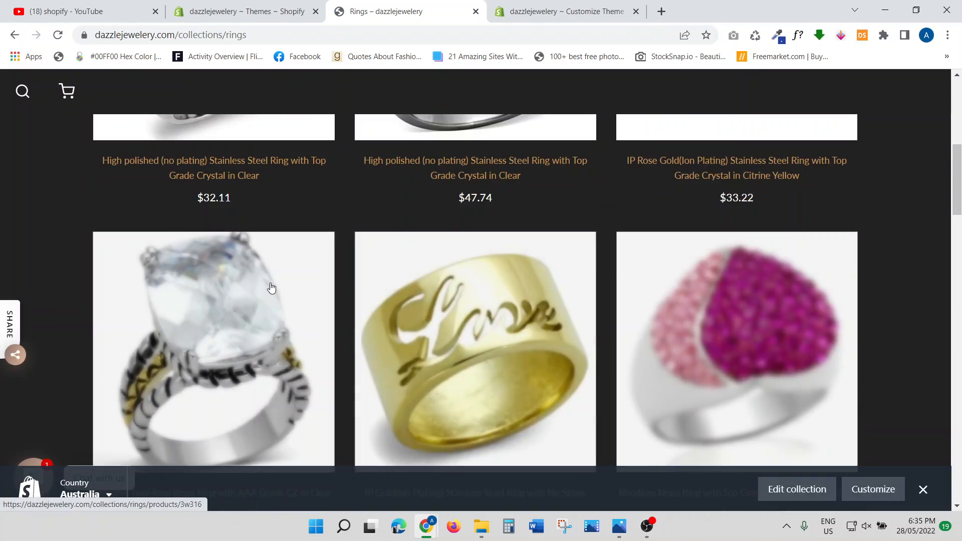
scroll(271, 288, down, 15)
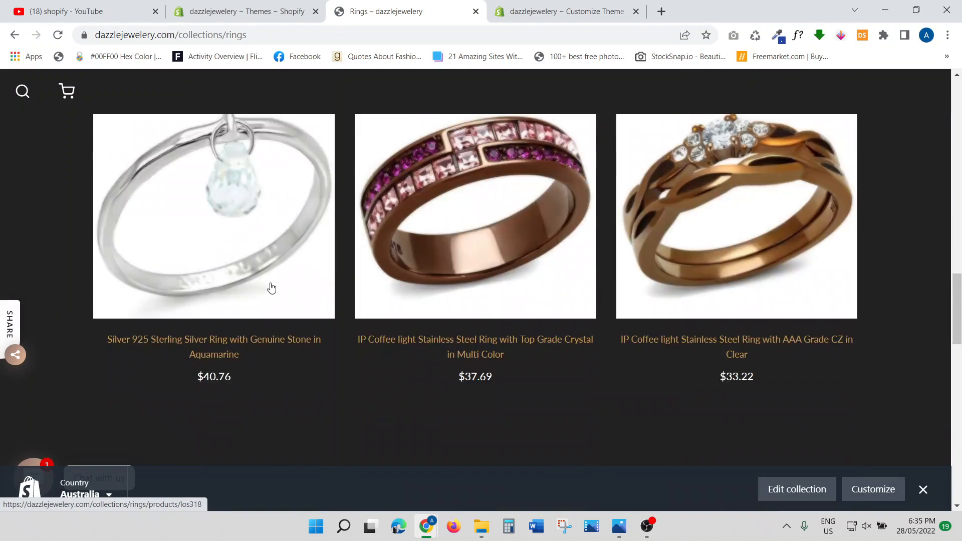
scroll(271, 288, down, 10)
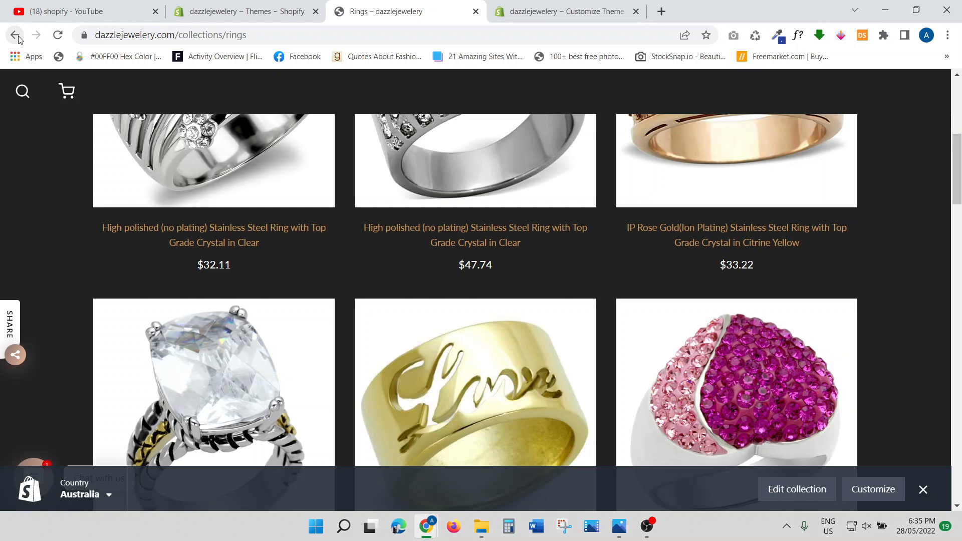
click(17, 36)
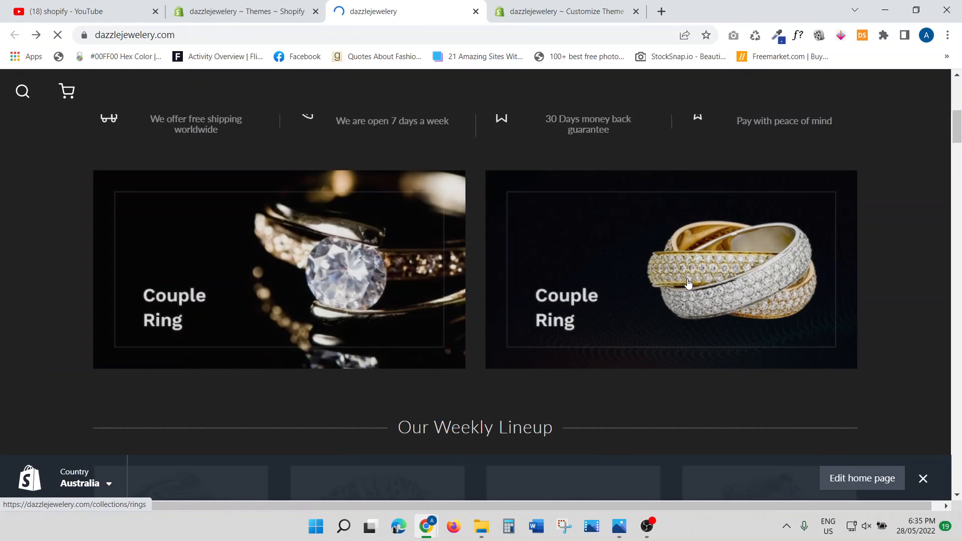
Test the gold-and-silver Couple Ring banner's link on the live store, return to its home page and switch back to the theme editor.
click(685, 285)
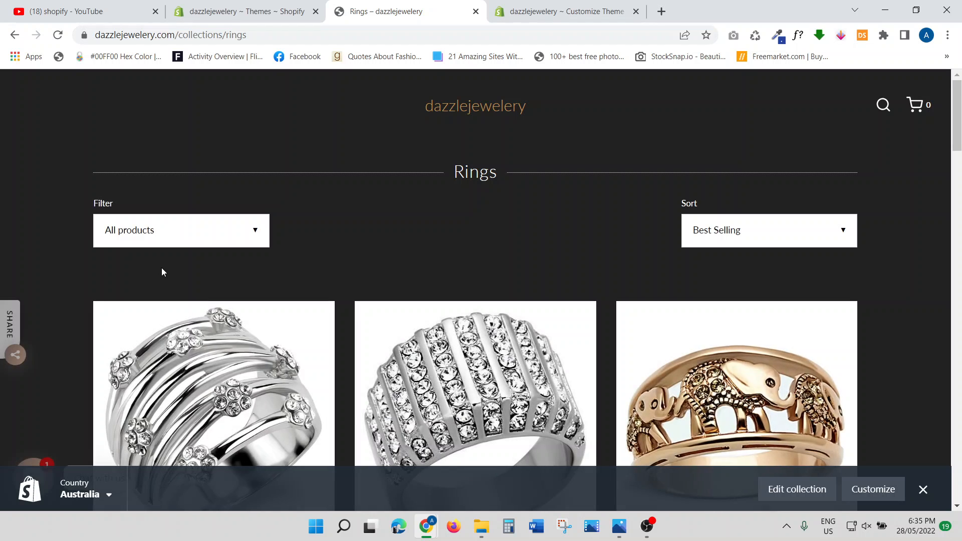
click(12, 42)
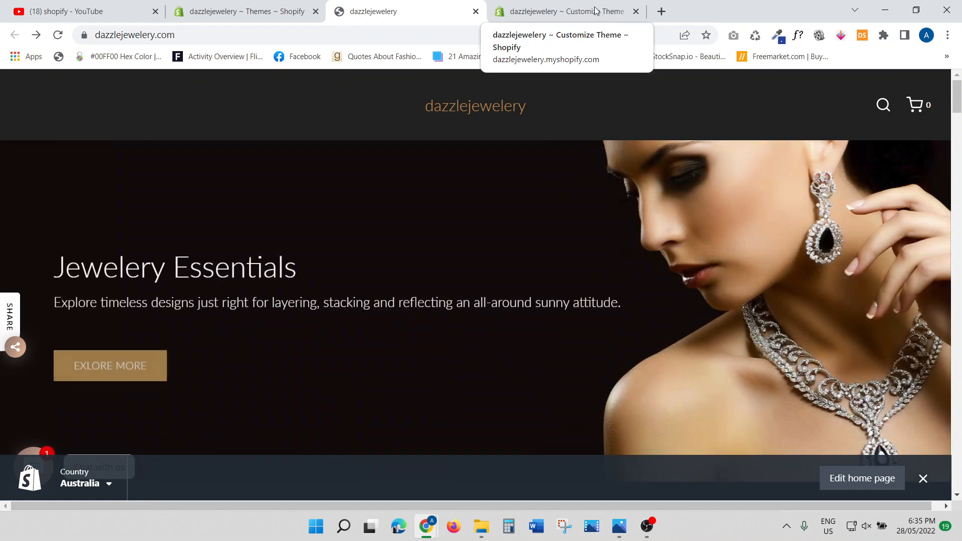
click(599, 6)
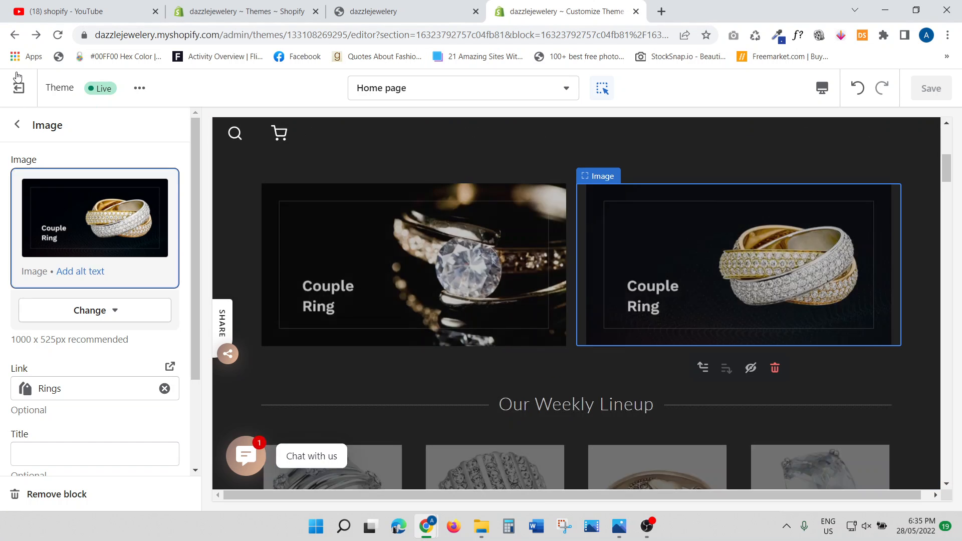
Leave the Gallery image's settings and open the Featured collection section directly below the Gallery for editing.
click(17, 125)
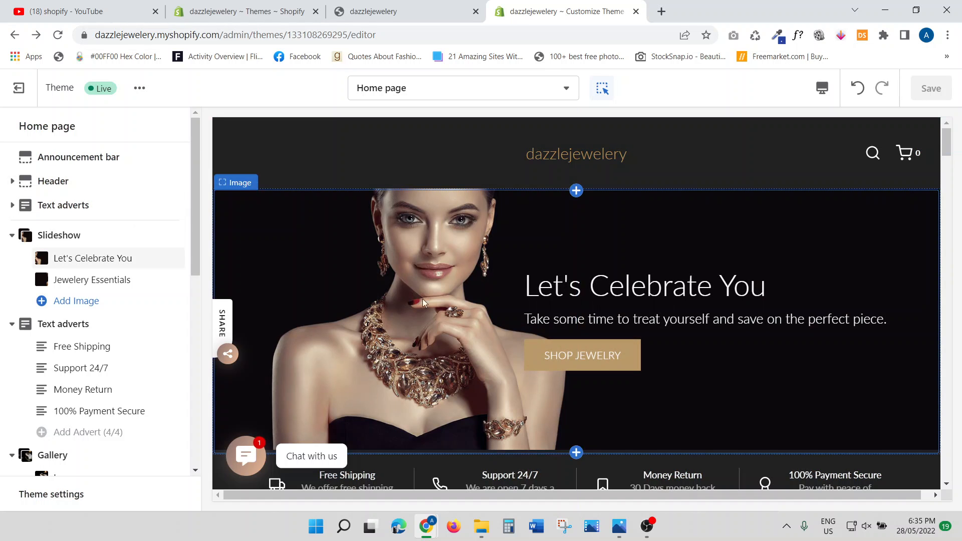
scroll(107, 361, down, 3)
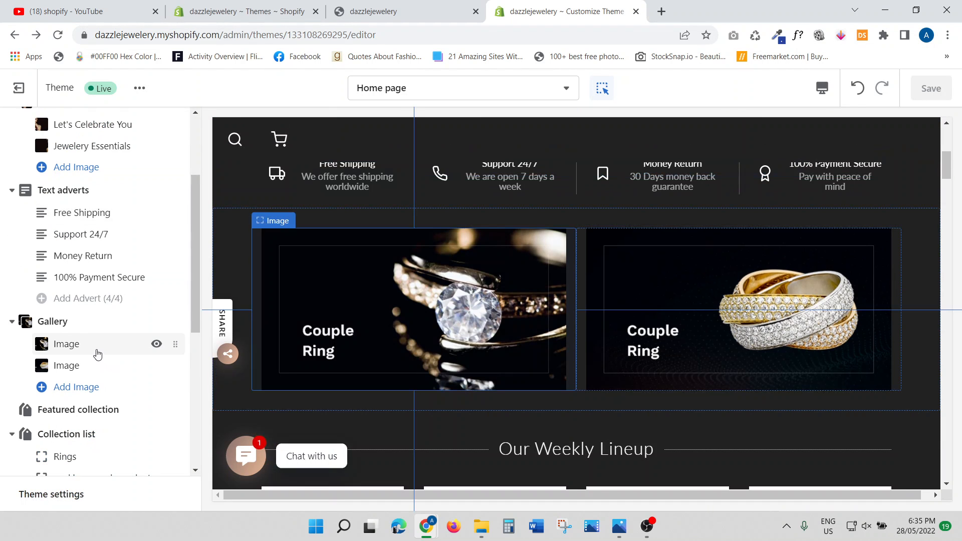
scroll(75, 351, down, 1)
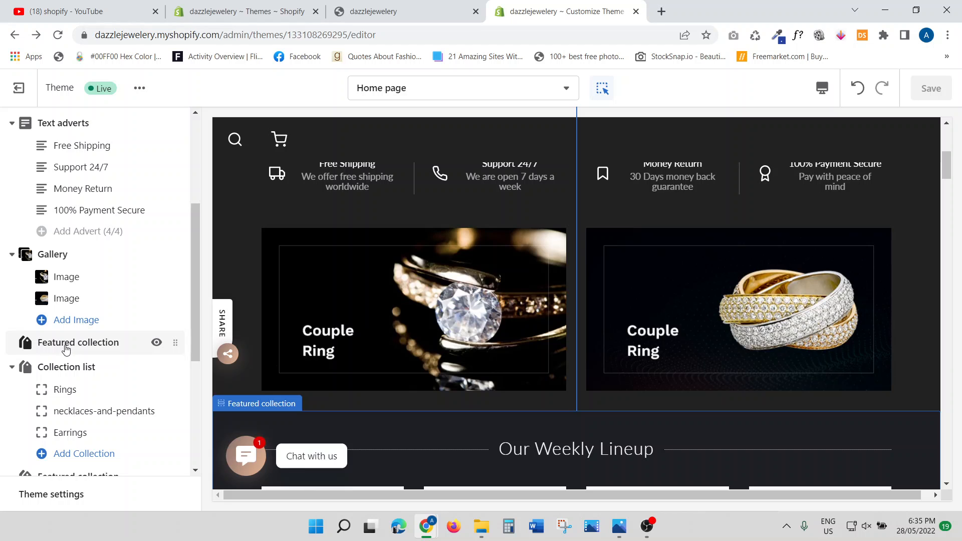
scroll(491, 339, down, 4)
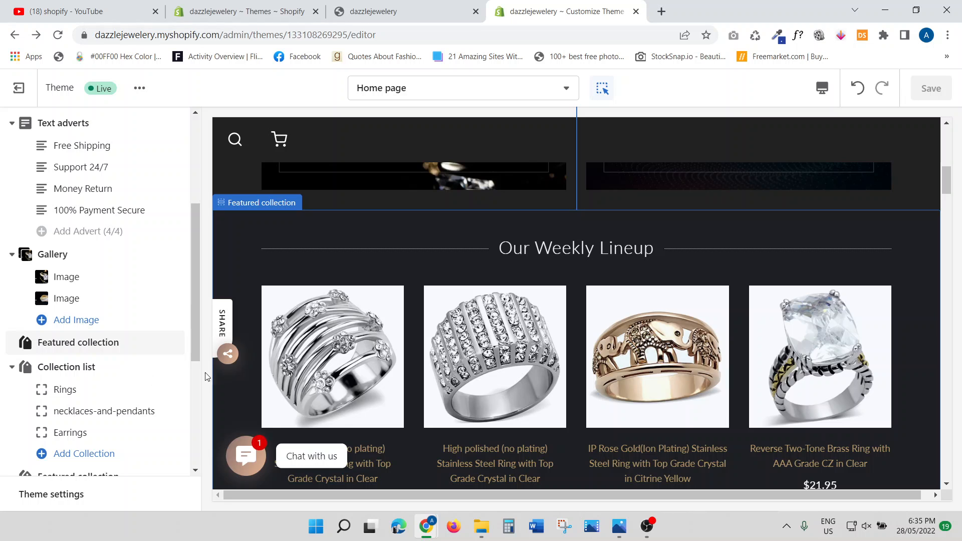
click(80, 343)
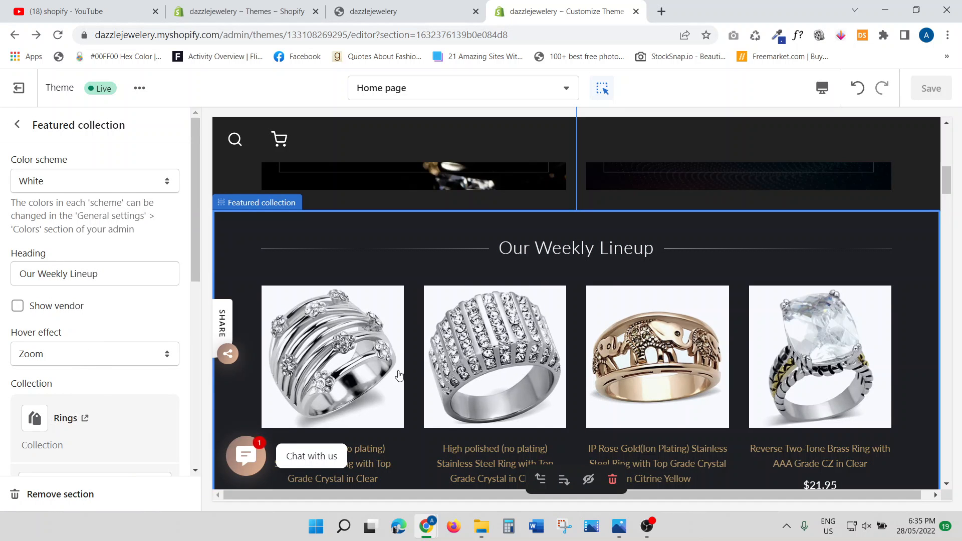
Check the Featured collection's color scheme setting and find its heading text in the preview.
click(38, 187)
click(38, 186)
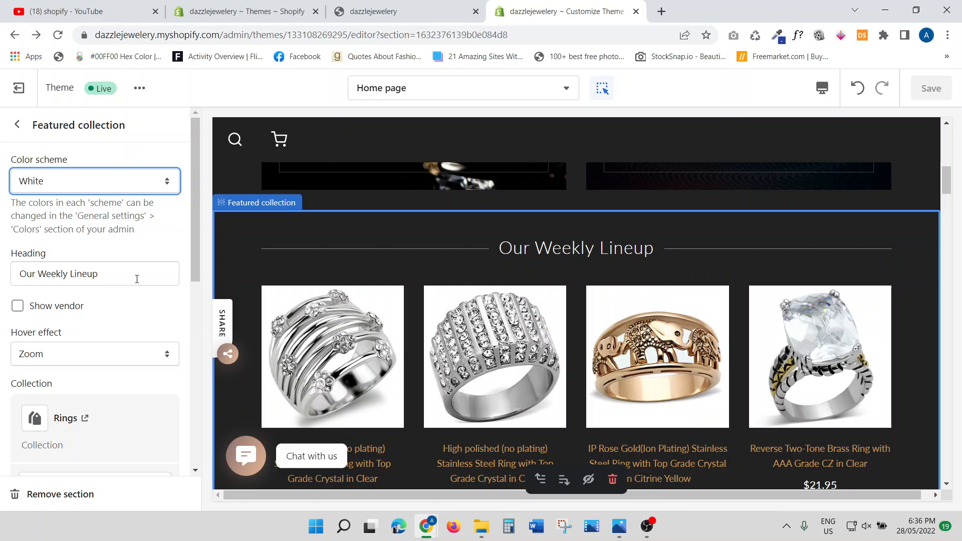
drag(655, 249, 464, 249)
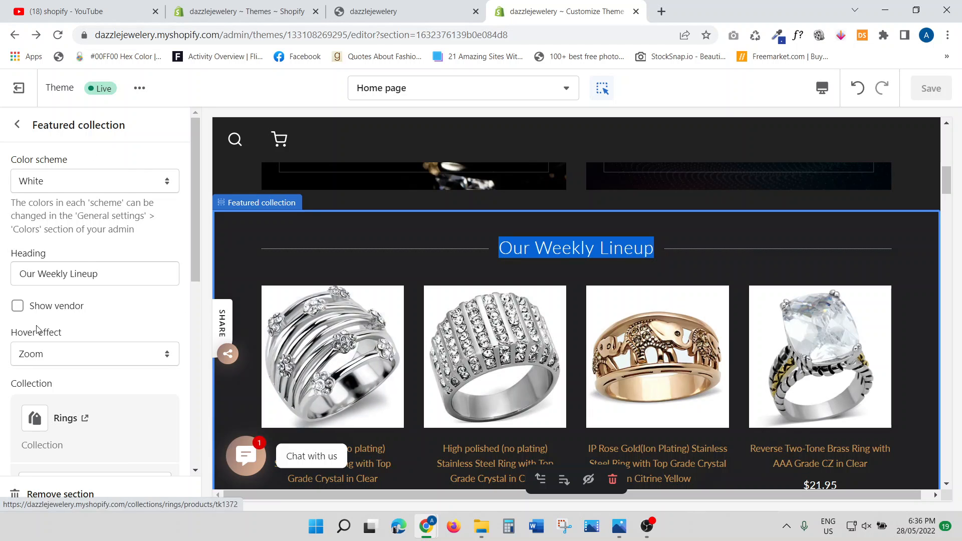
Try showing the vendor name under the Featured collection's products, inspect it in the preview, and turn it off again.
click(17, 307)
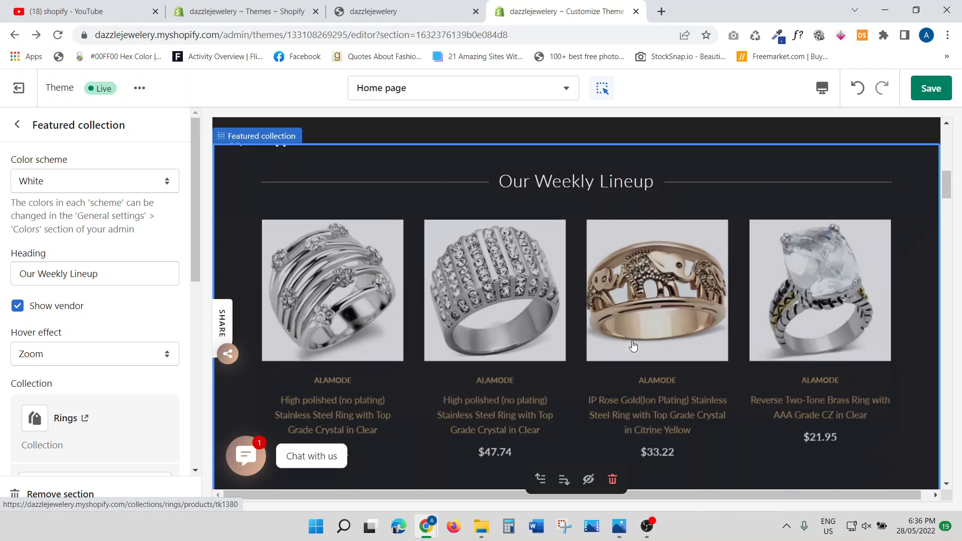
scroll(591, 362, down, 1)
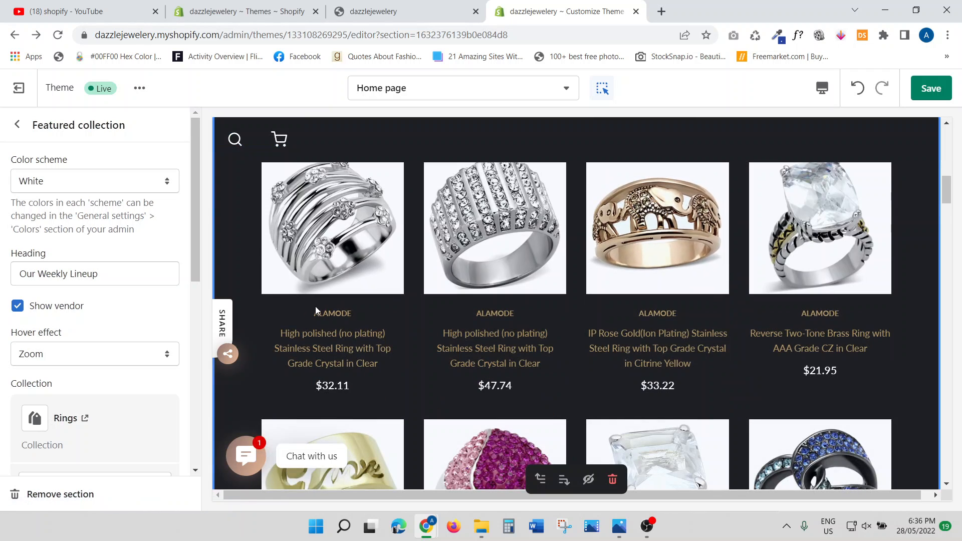
drag(316, 307, 362, 312)
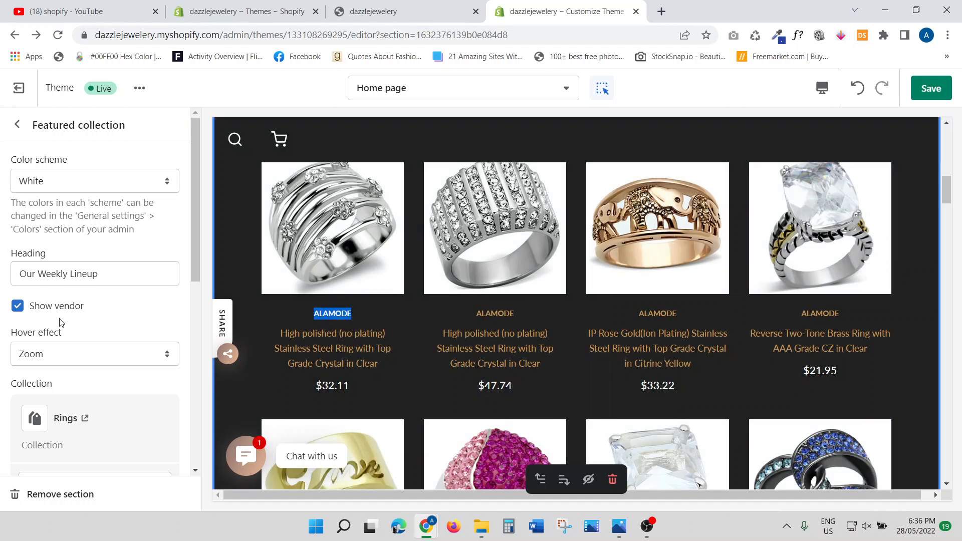
click(18, 307)
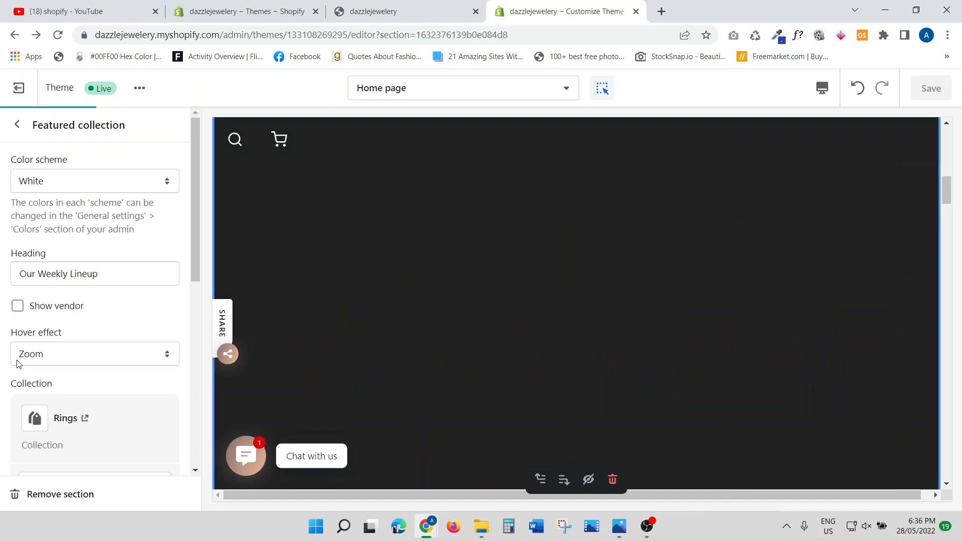
Review the Featured collection's hover effect options and keep Zoom selected.
scroll(118, 336, down, 1)
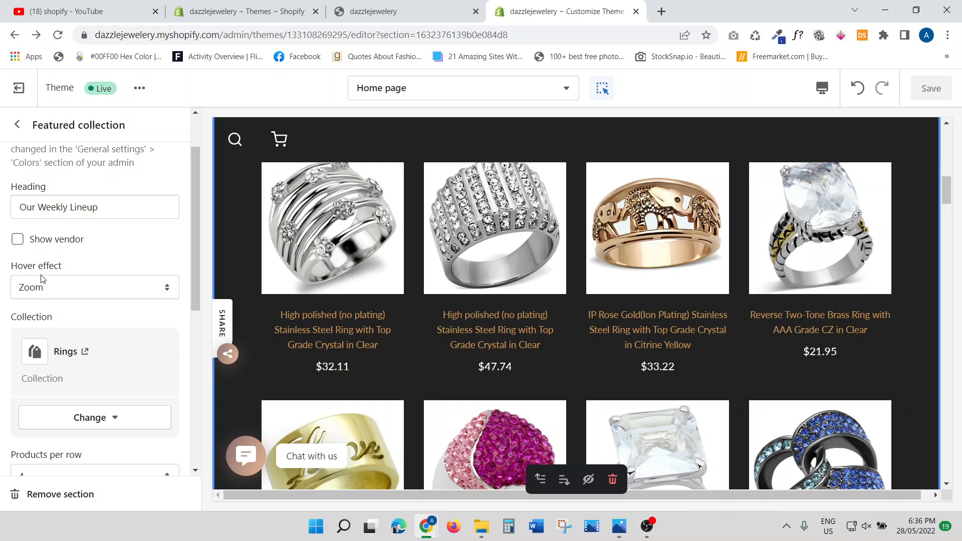
click(48, 291)
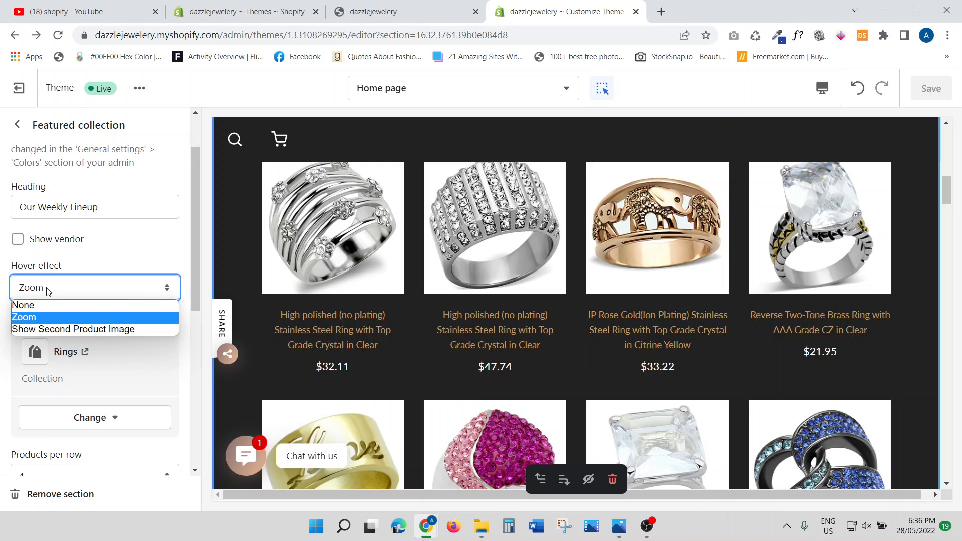
click(41, 317)
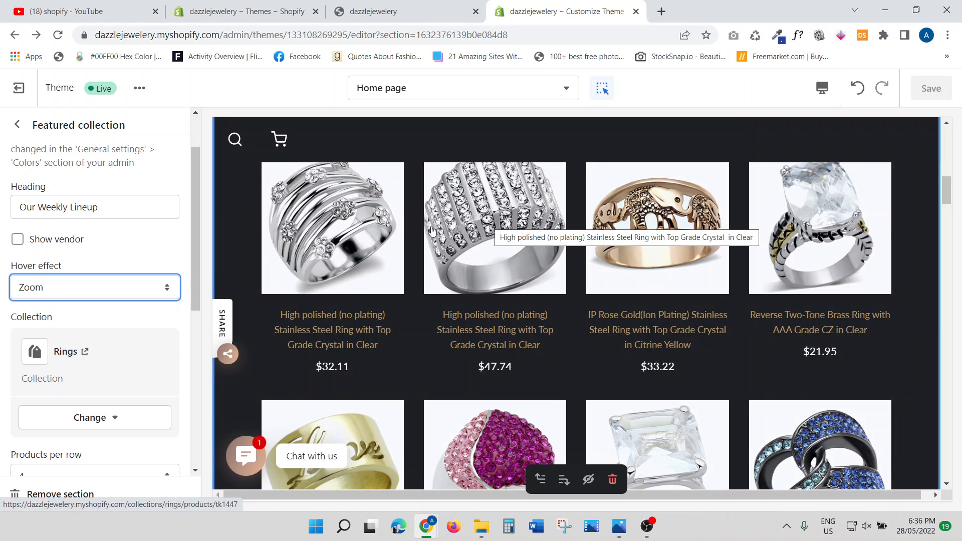
click(53, 291)
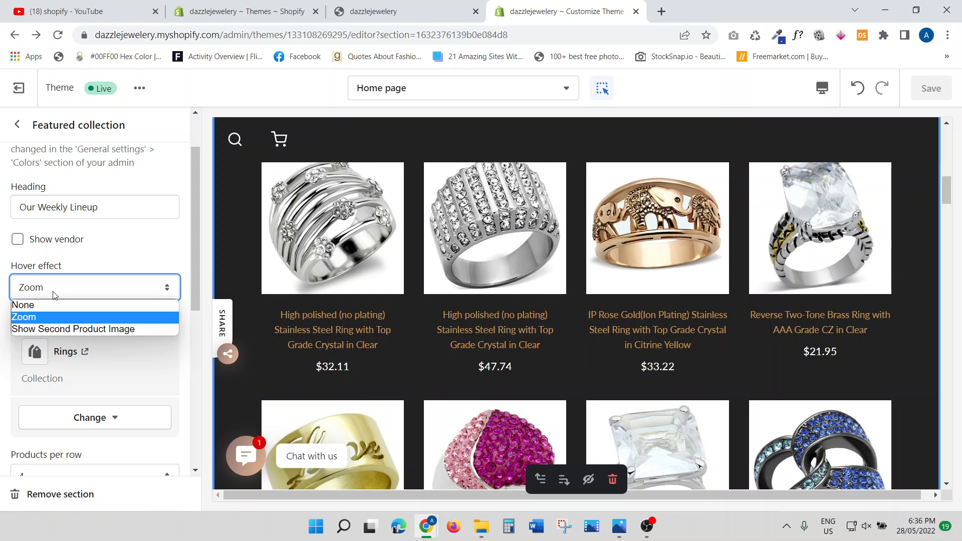
click(291, 120)
Try 3 and 2 products per row in the Featured collection, and set the value back to 4.
scroll(125, 321, down, 3)
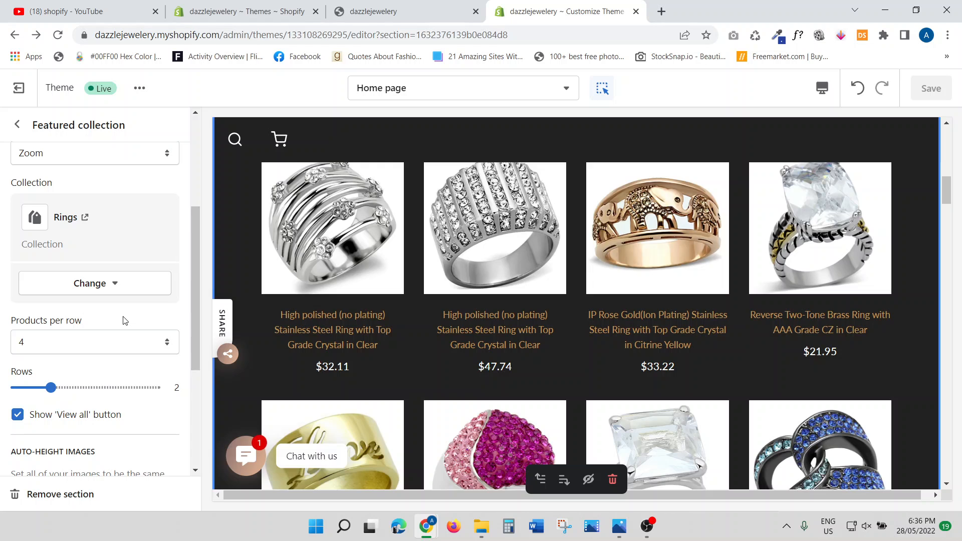
scroll(125, 321, down, 1)
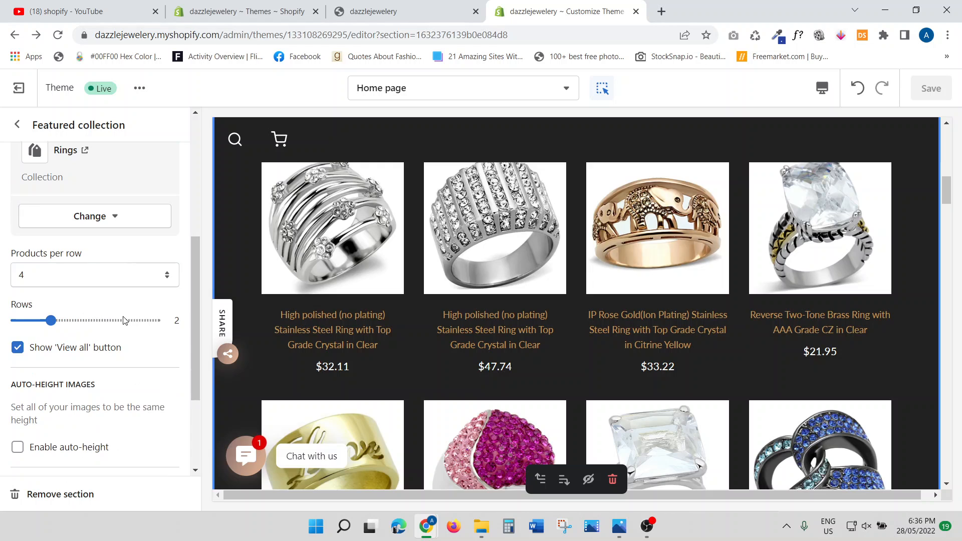
click(61, 283)
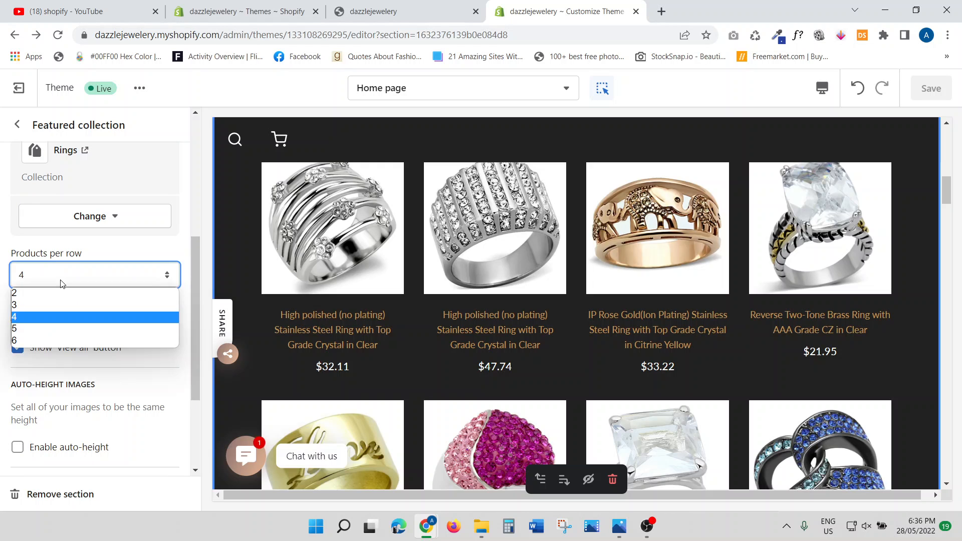
click(12, 307)
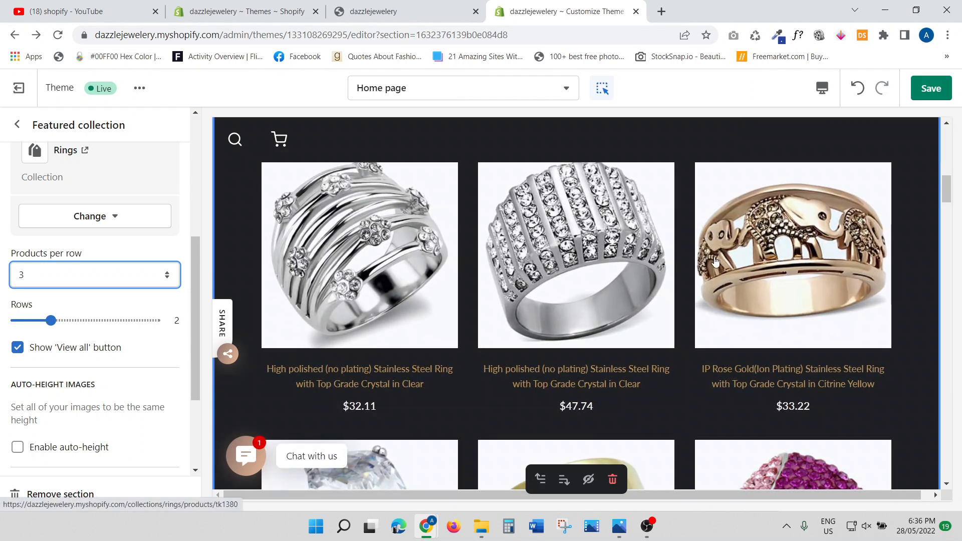
click(36, 278)
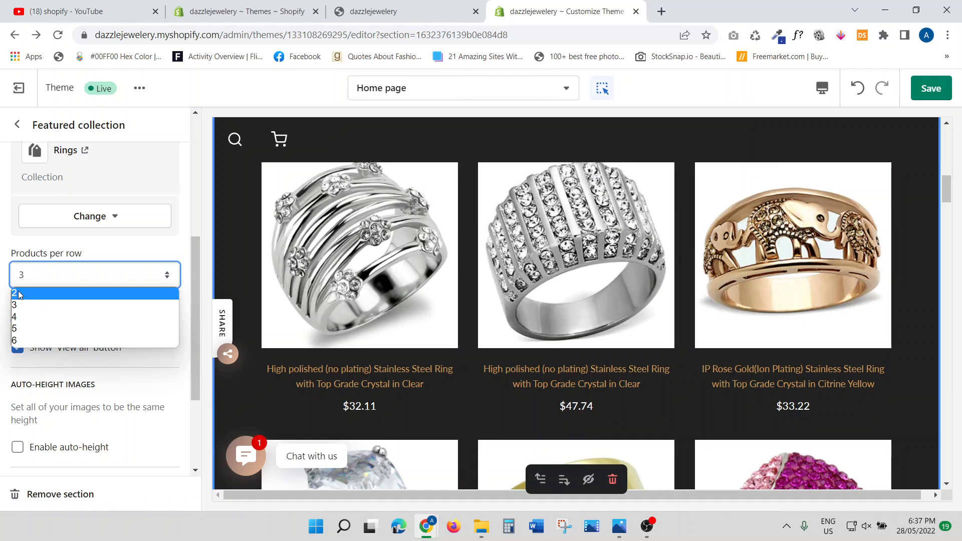
click(35, 295)
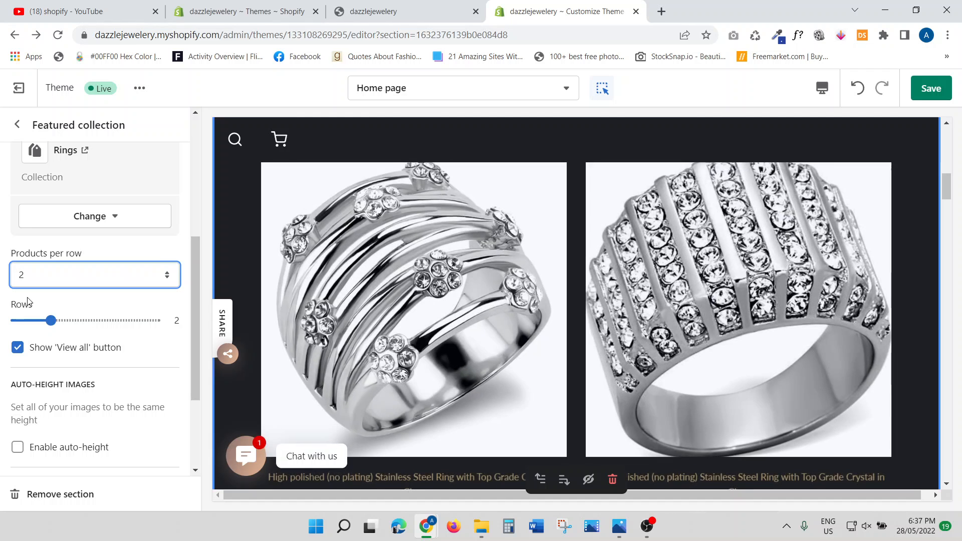
click(27, 276)
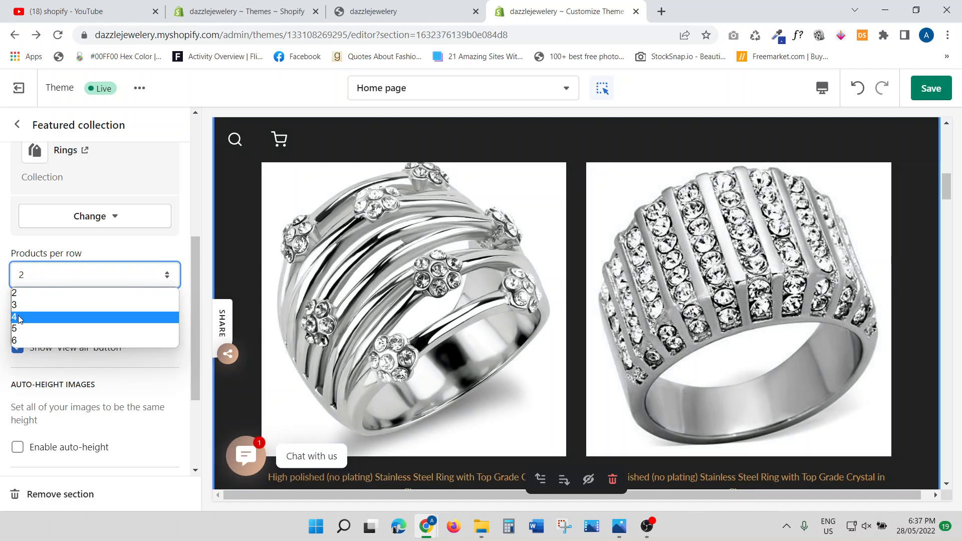
click(22, 317)
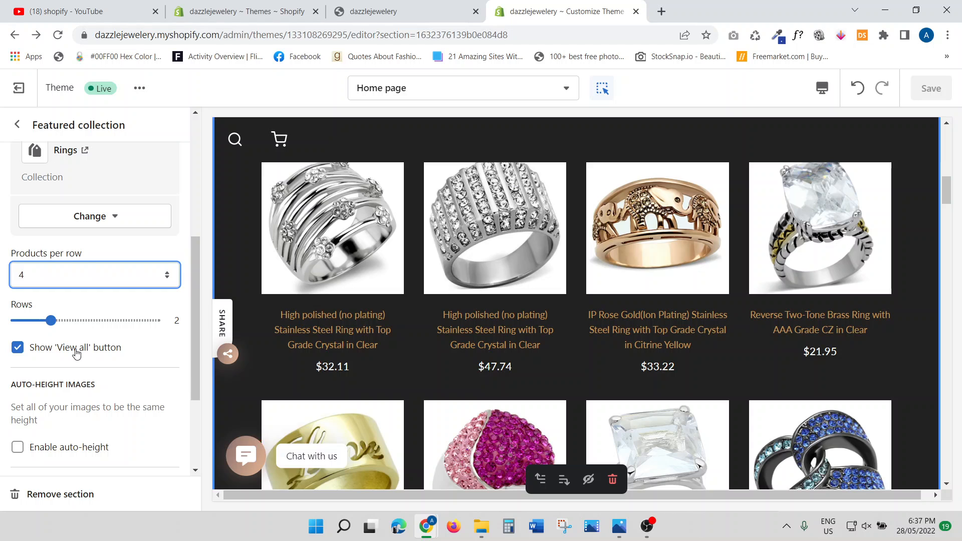
Inspect the product rows and View all button in the preview, try 3 rows, and set Rows back to 2.
scroll(545, 353, down, 6)
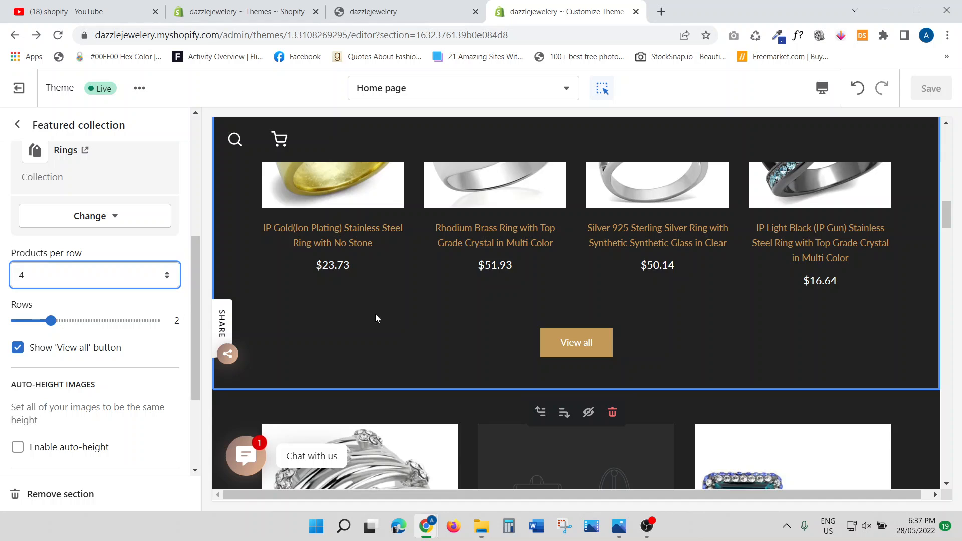
scroll(376, 318, up, 8)
scroll(338, 399, down, 4)
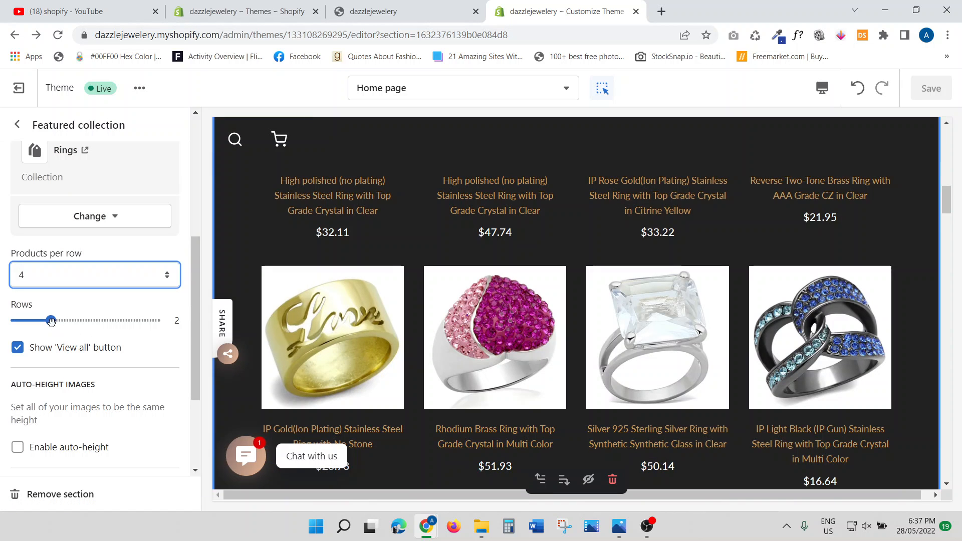
drag(51, 321, 85, 321)
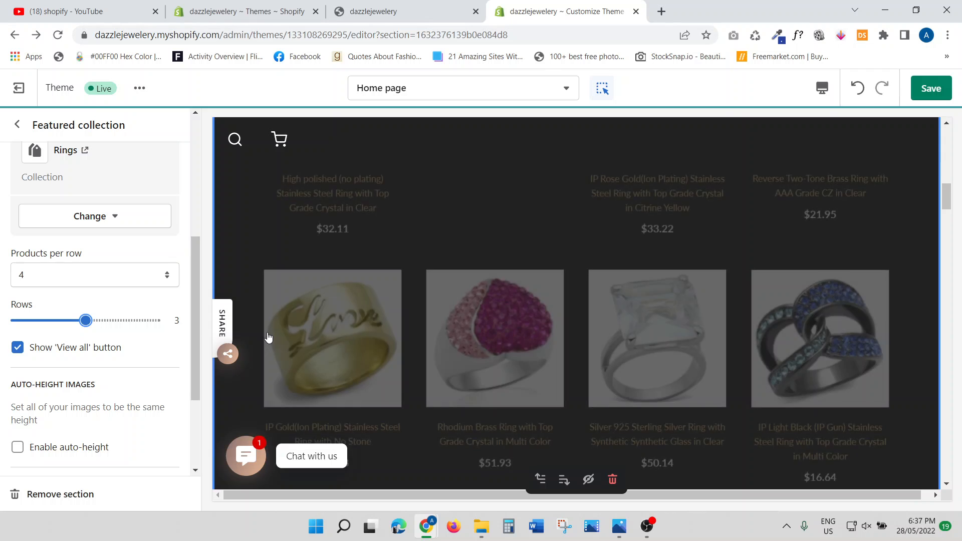
scroll(452, 336, down, 2)
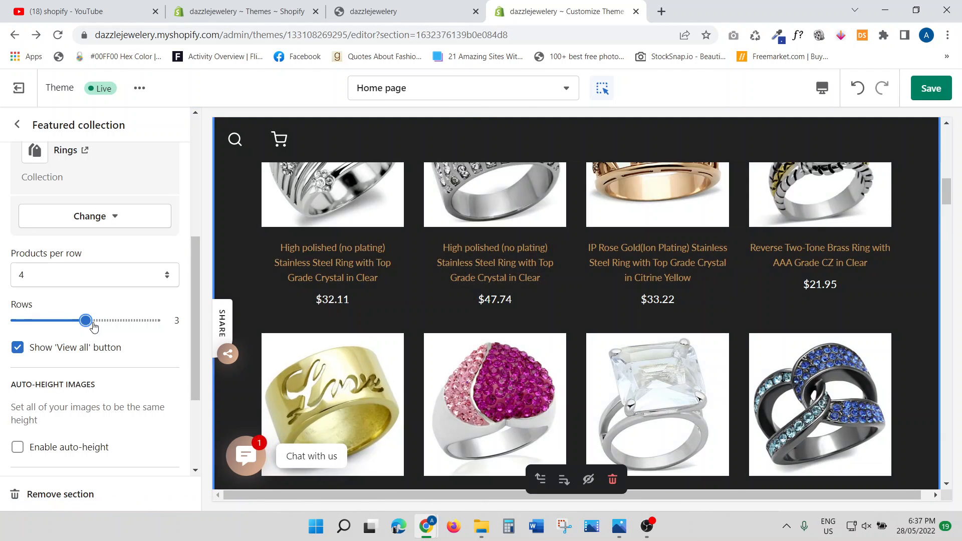
drag(85, 321, 53, 321)
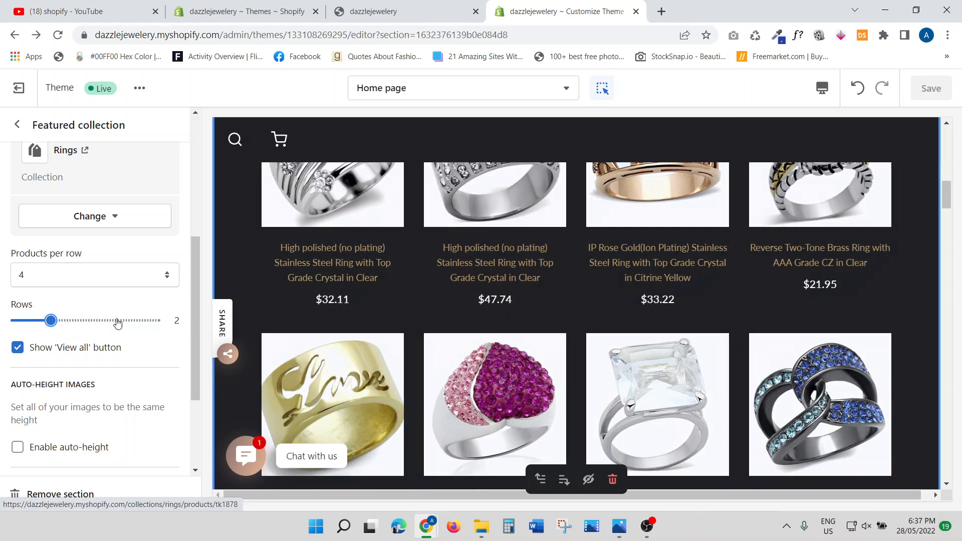
Try auto-height for the Featured collection's product images and disable it again.
scroll(46, 336, down, 3)
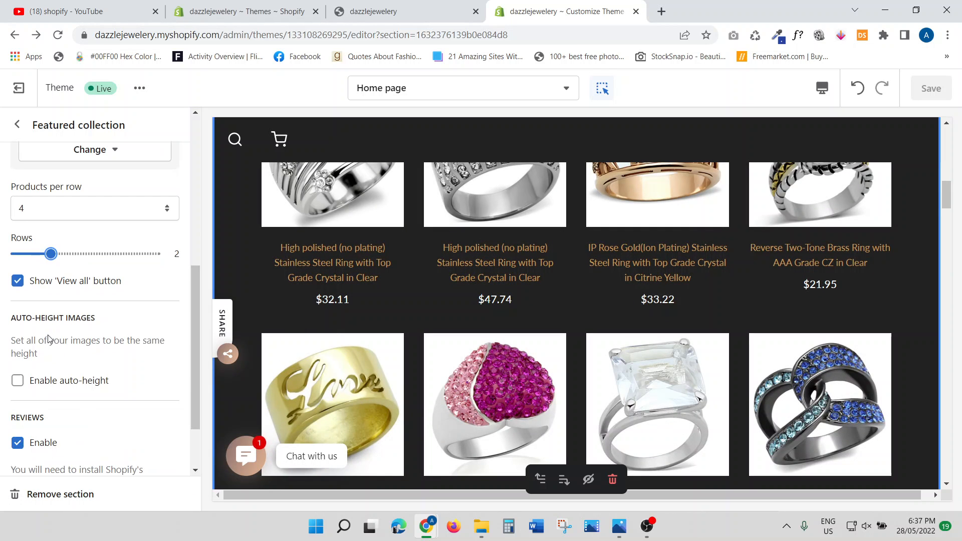
scroll(49, 335, down, 1)
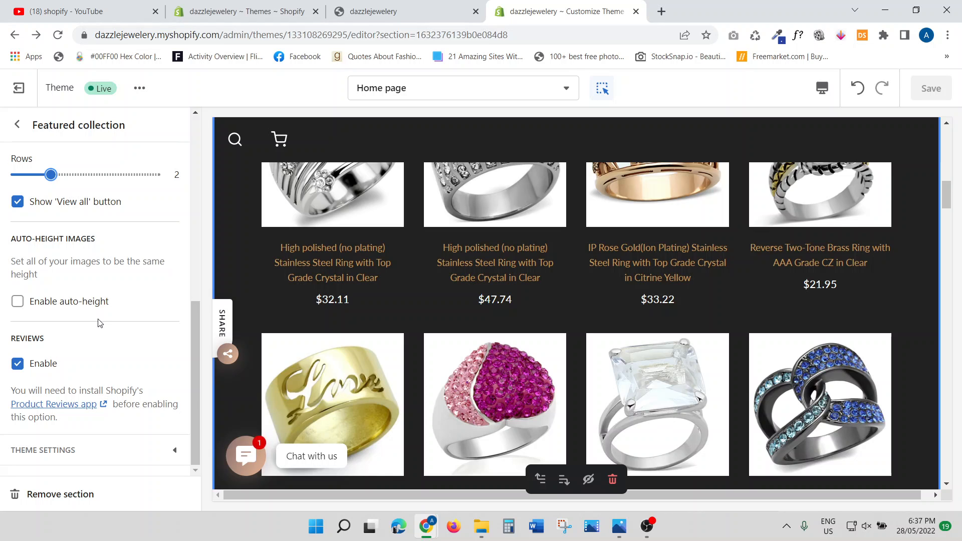
click(18, 301)
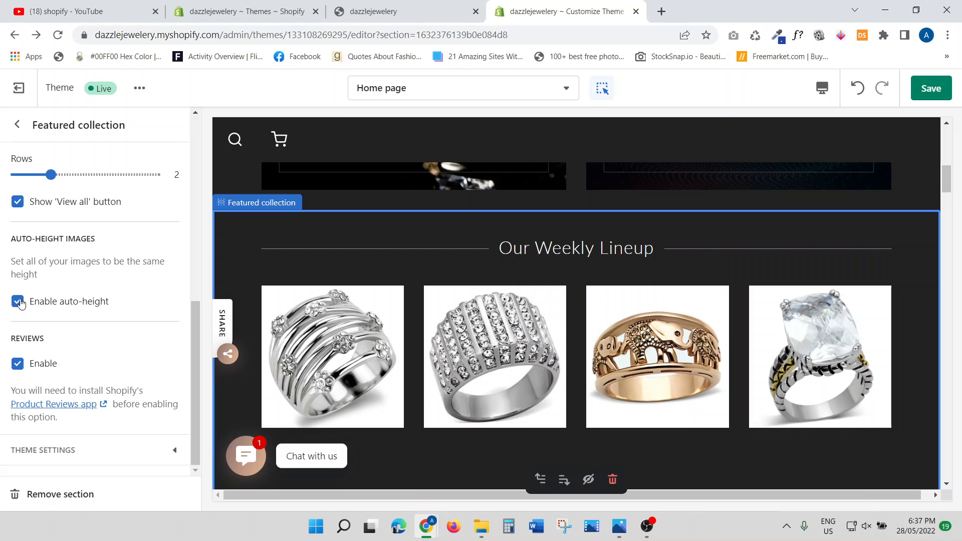
click(18, 301)
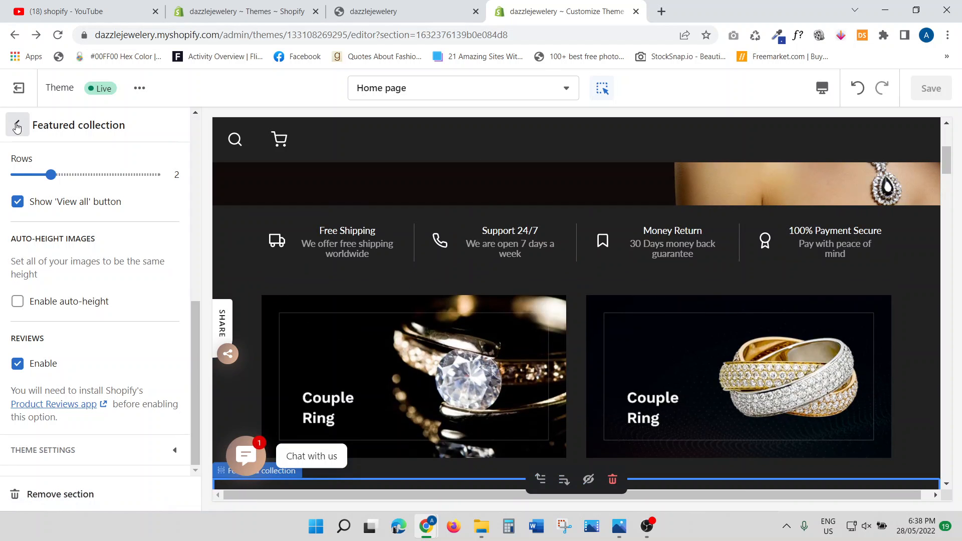
Replace the necklaces-and-pendants collection in the home page's Collection list with the Necklaces collection, and save the theme.
click(17, 128)
scroll(95, 289, down, 3)
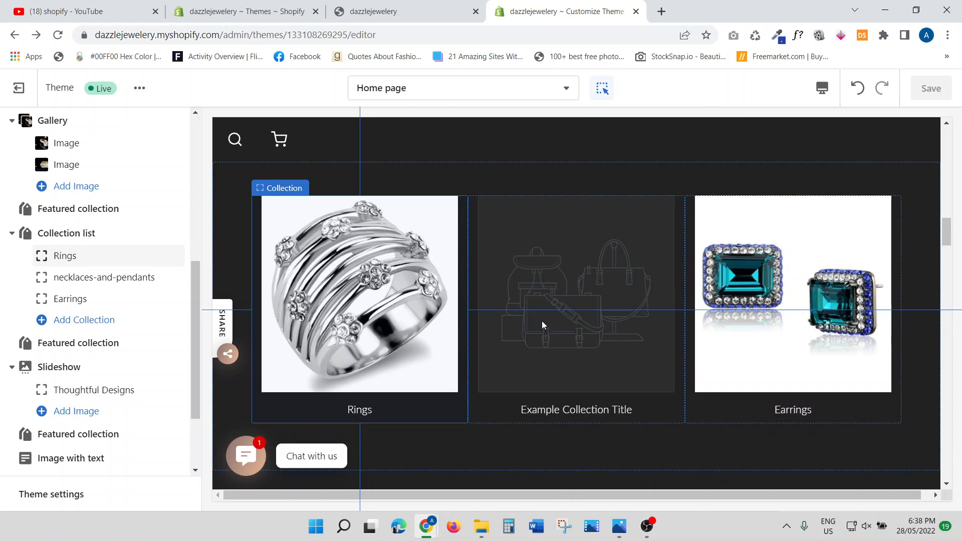
scroll(543, 321, up, 5)
scroll(537, 317, down, 6)
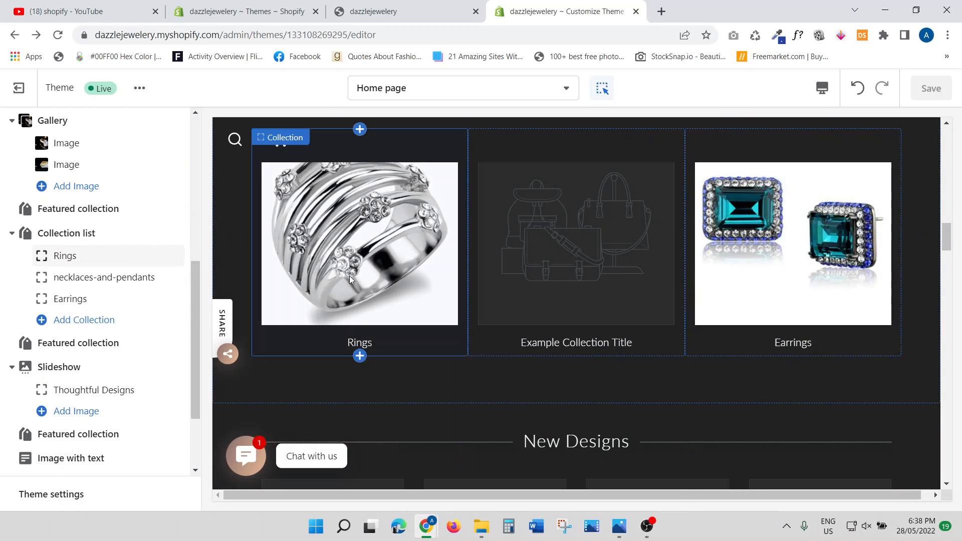
click(88, 283)
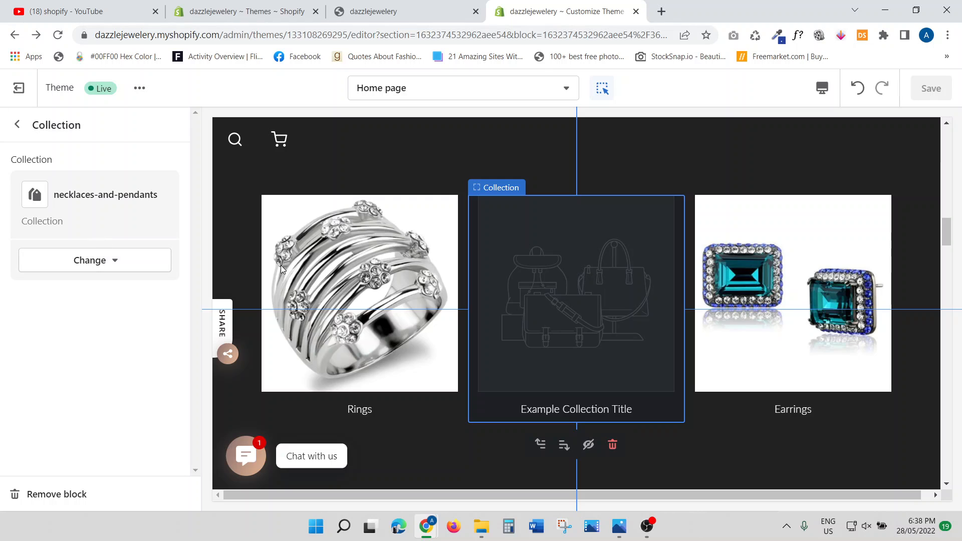
click(115, 269)
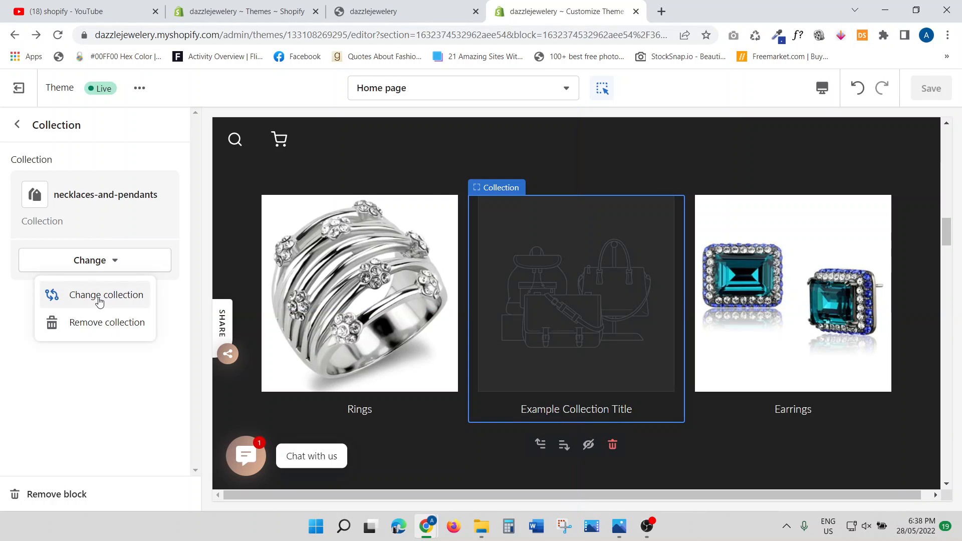
click(99, 298)
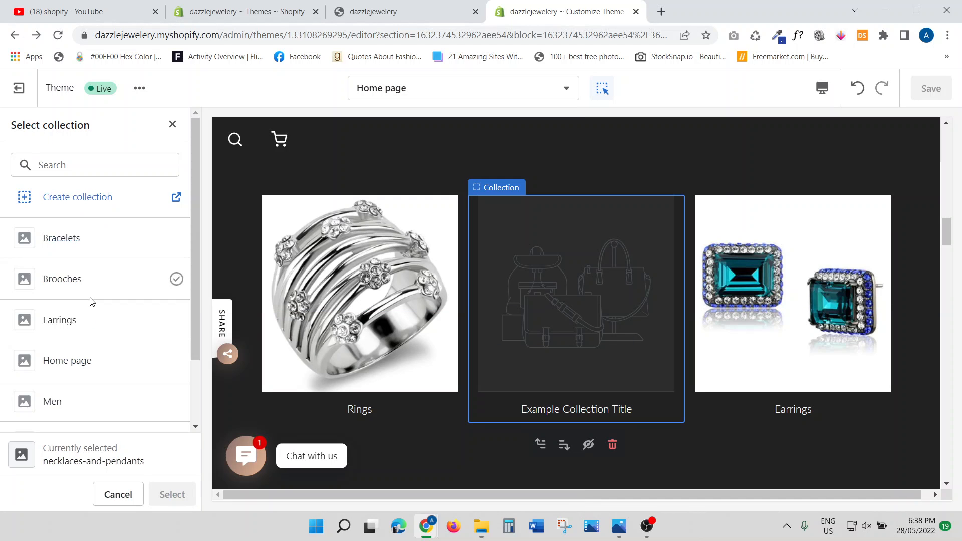
scroll(92, 301, down, 2)
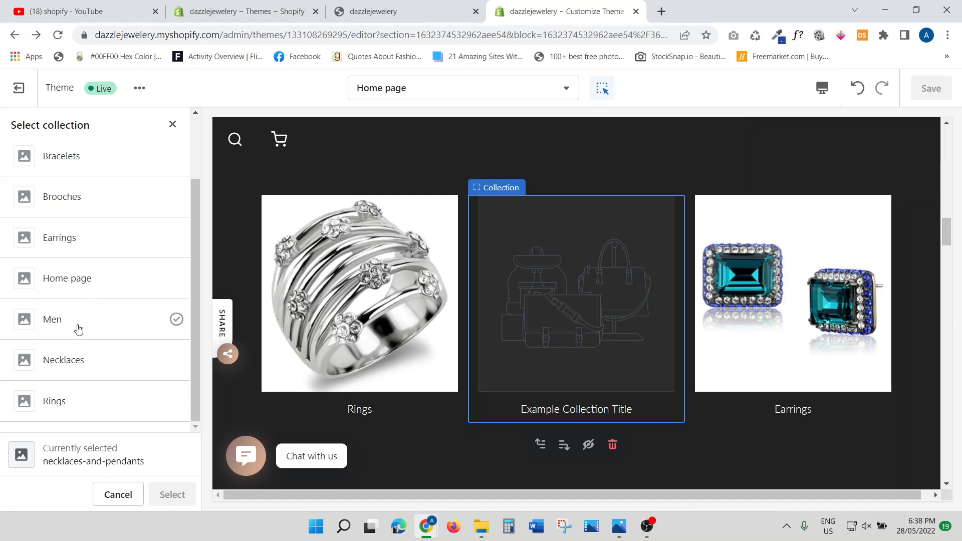
click(72, 362)
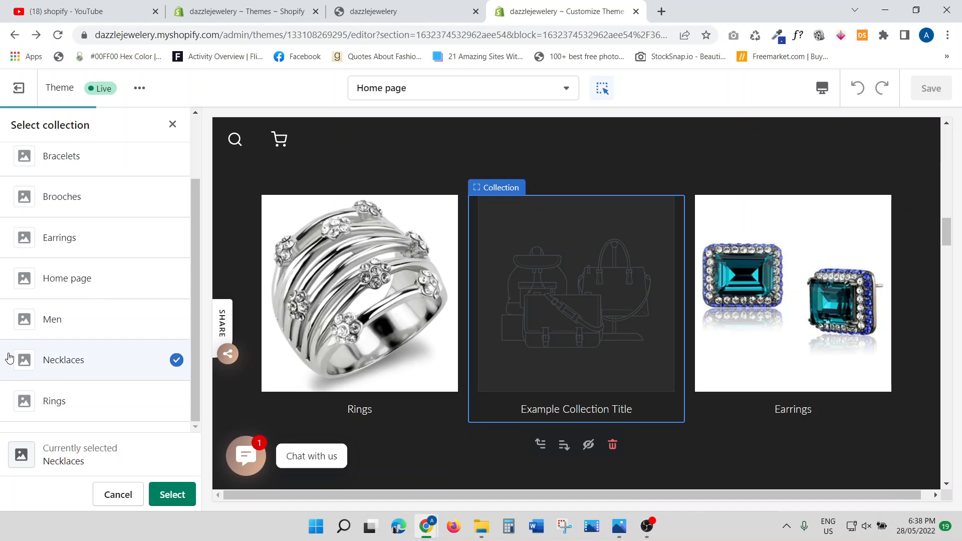
click(178, 493)
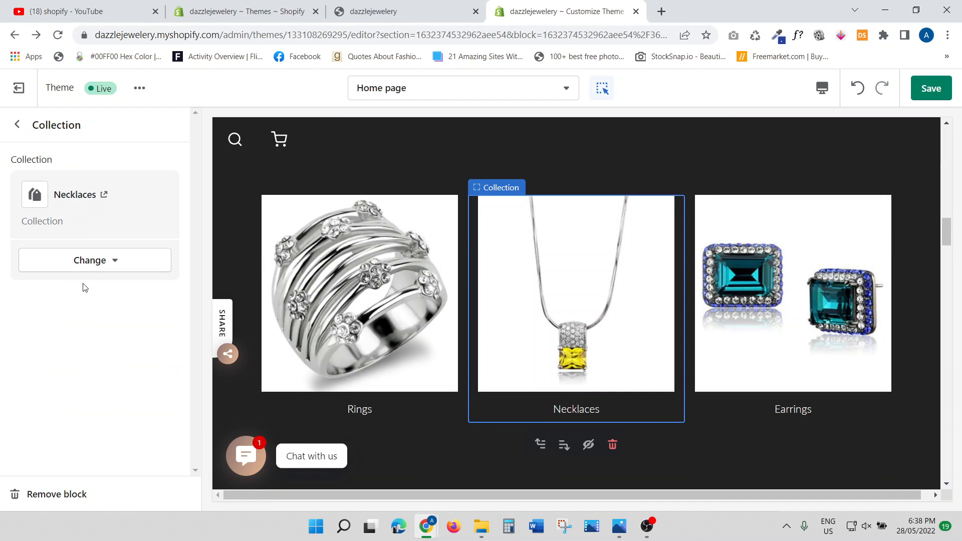
click(16, 125)
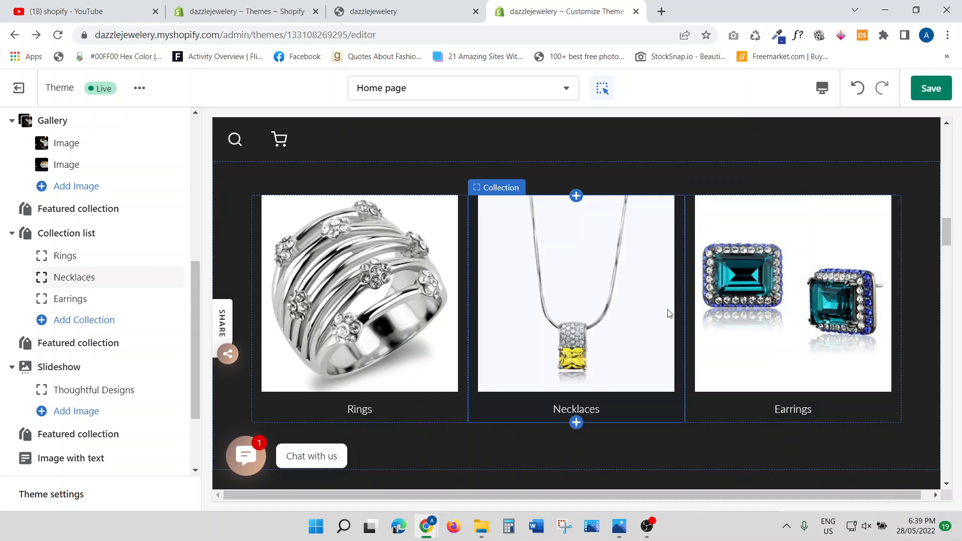
click(932, 88)
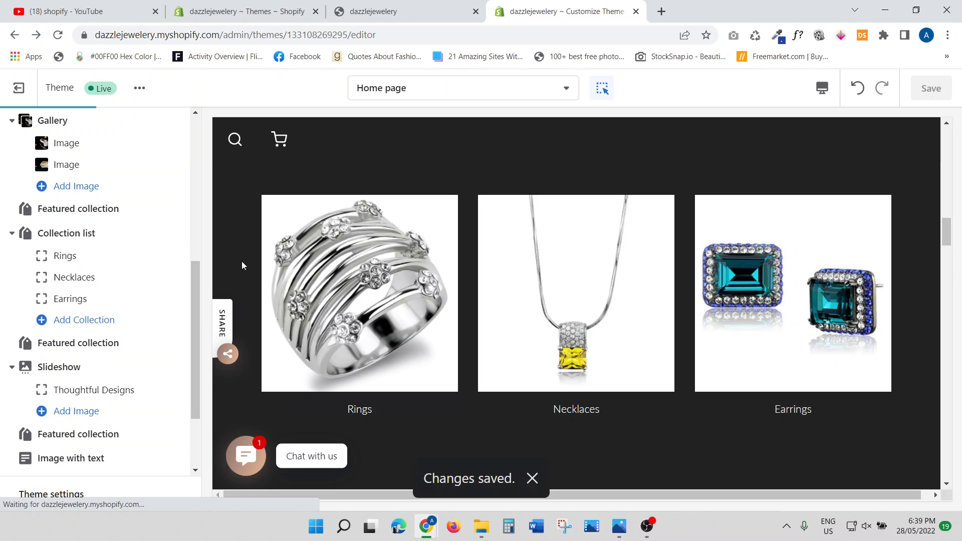
Switch to the store admin and open the Rings collection from the product collections for editing.
click(233, 5)
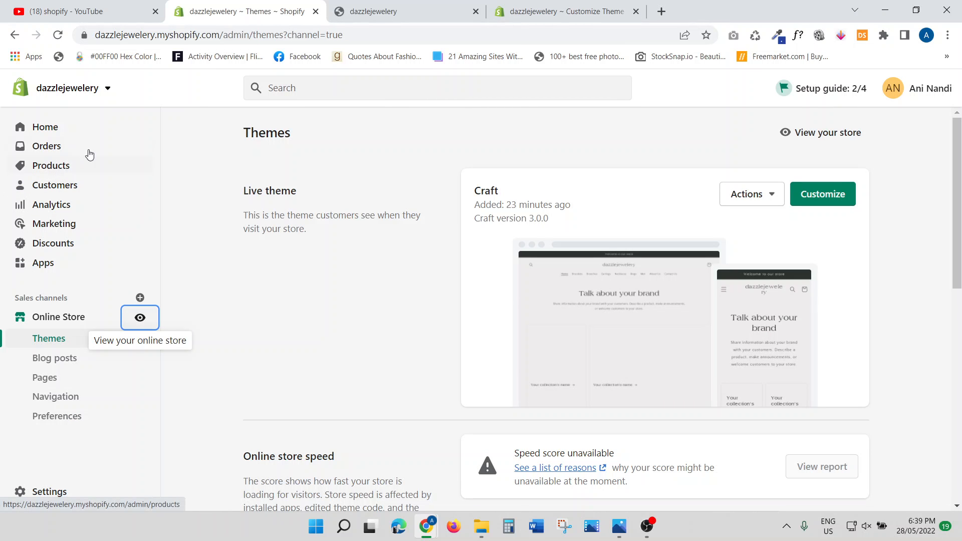
click(52, 169)
click(52, 225)
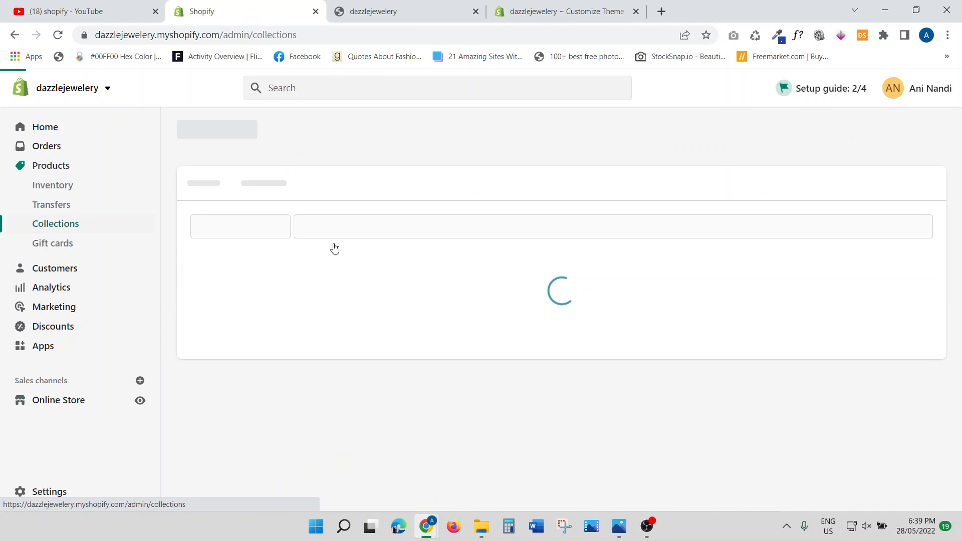
click(590, 5)
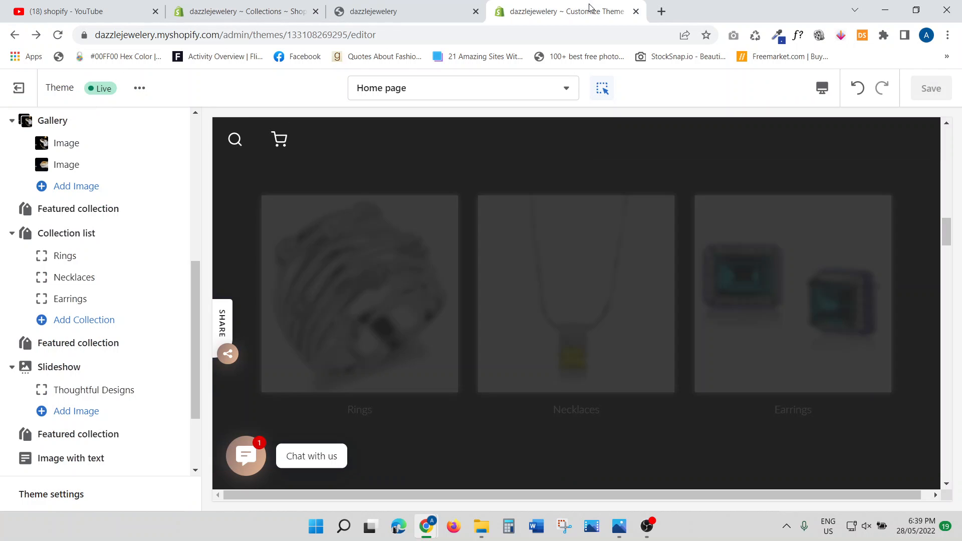
click(279, 14)
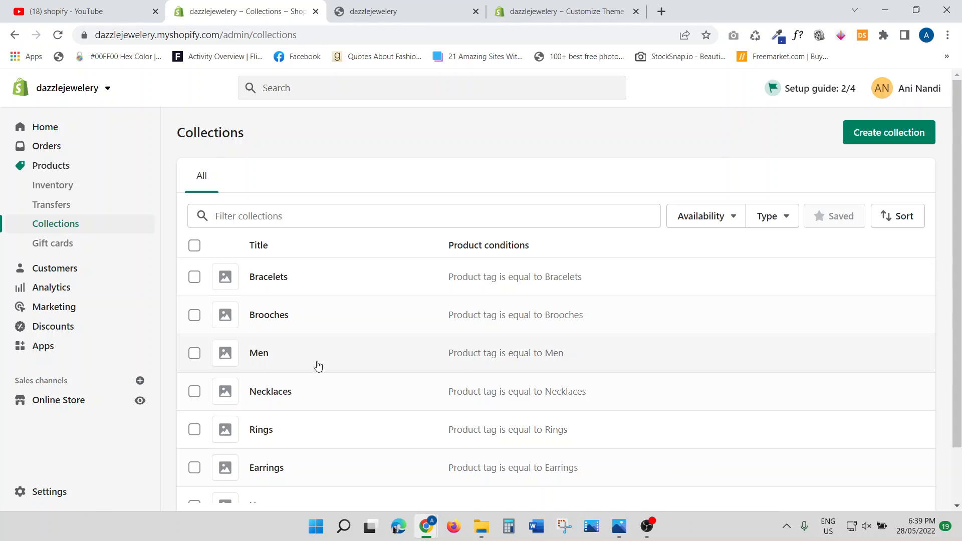
scroll(315, 391, down, 1)
click(343, 378)
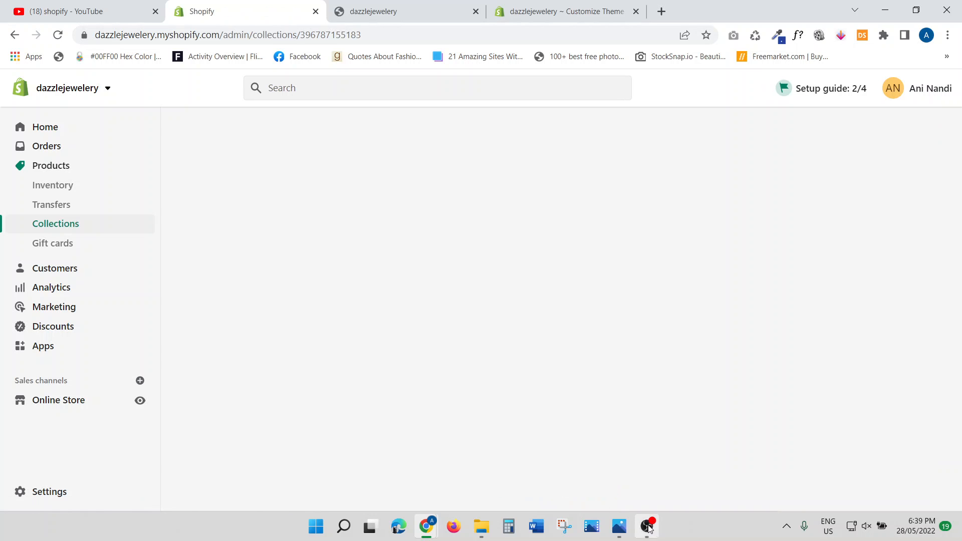
Switch to the Front End.png reference in Photos, examine its collection images below the weekly lineup, and return to the Rings collection.
click(621, 530)
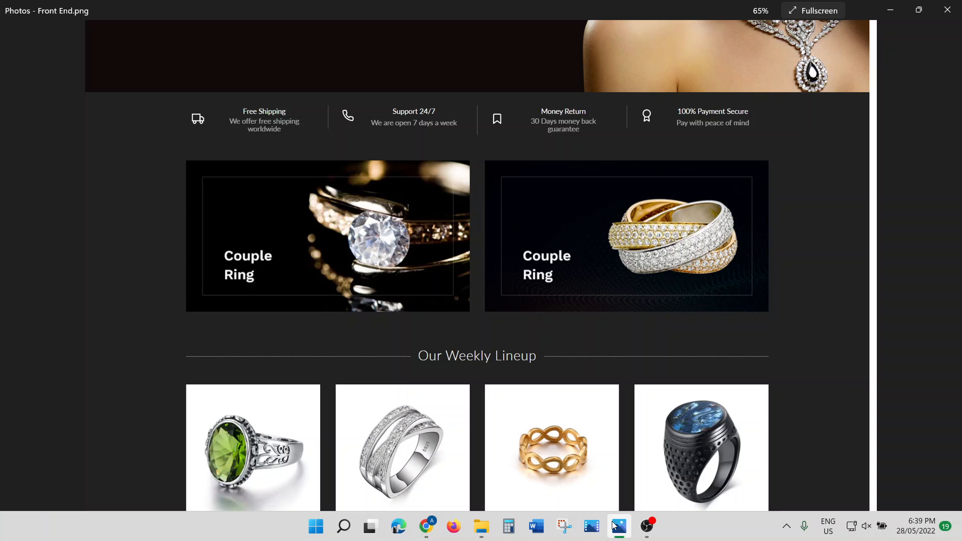
scroll(481, 351, down, 8)
scroll(477, 312, down, 5)
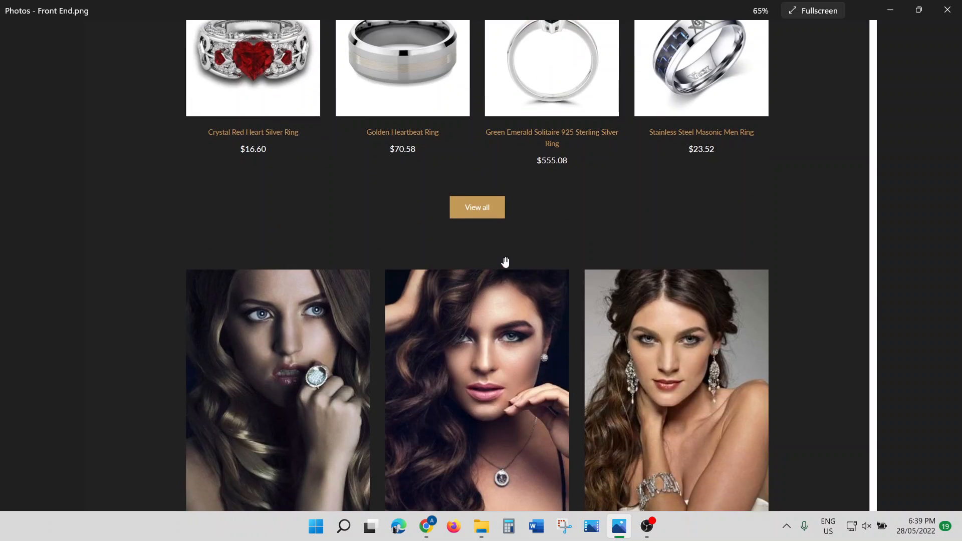
click(426, 526)
click(474, 463)
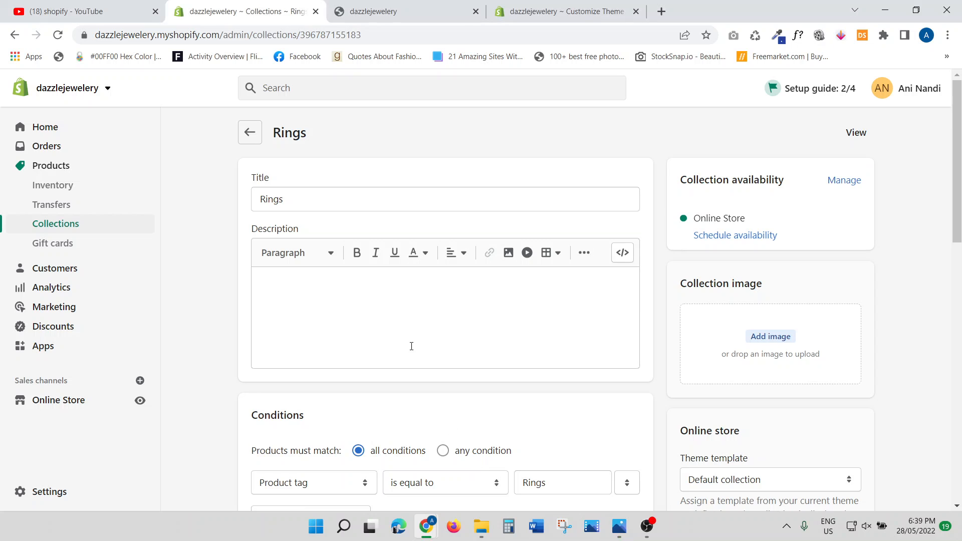
Add the image Untitled_design_8_150x as the Rings collection image and save the collection.
scroll(751, 273, down, 5)
scroll(746, 259, up, 4)
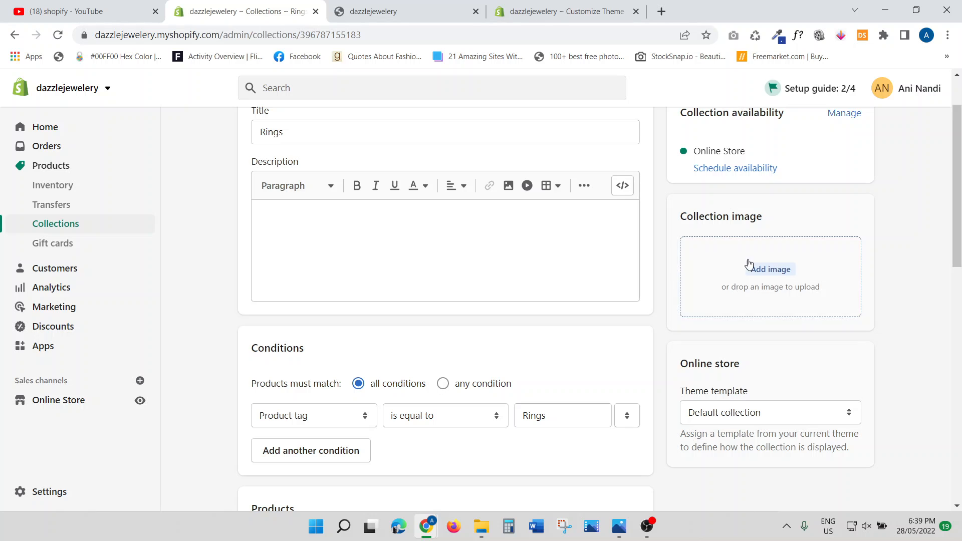
click(780, 273)
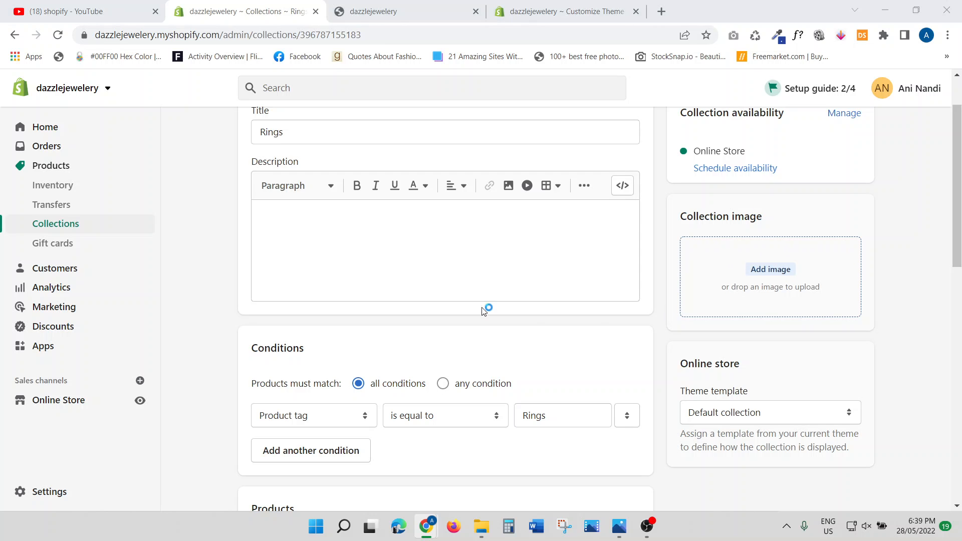
double_click(166, 231)
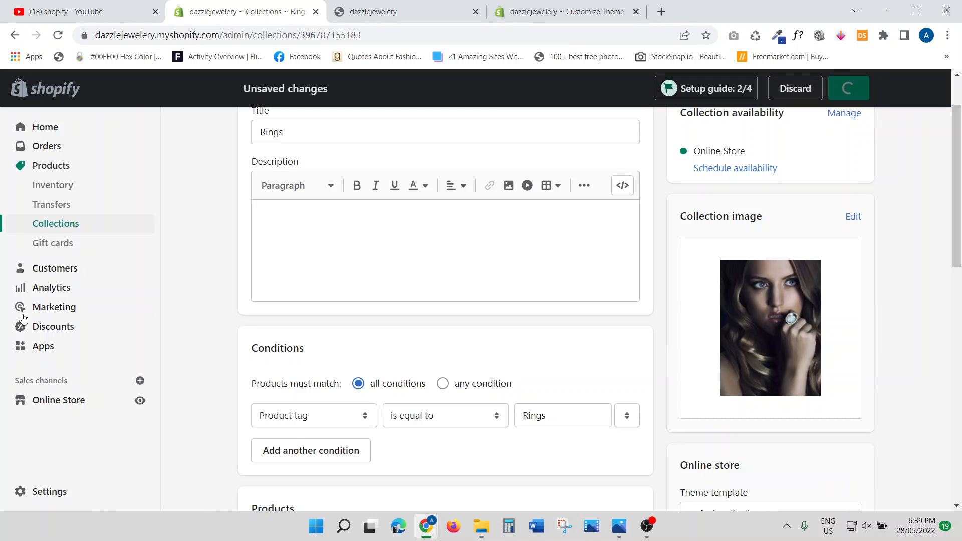
Open the Necklaces collection, check the reference design, add Untitled_design_7_600x as its collection image, and save it.
click(64, 226)
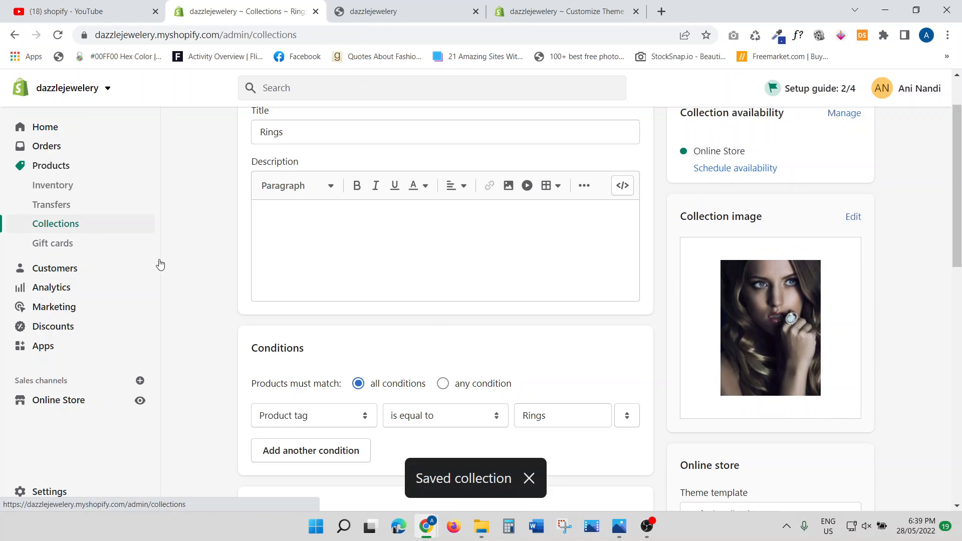
key(alt+Tab)
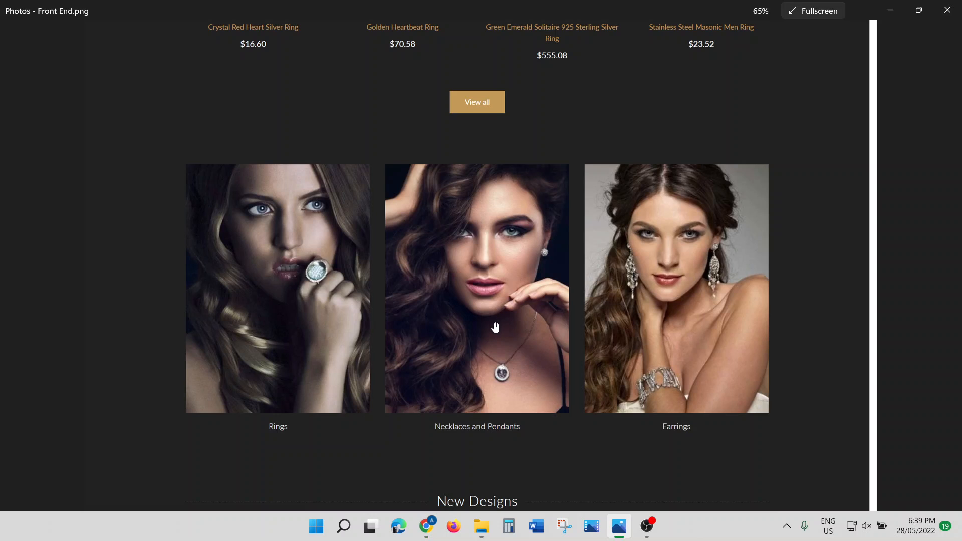
key(alt+Tab)
scroll(348, 351, down, 1)
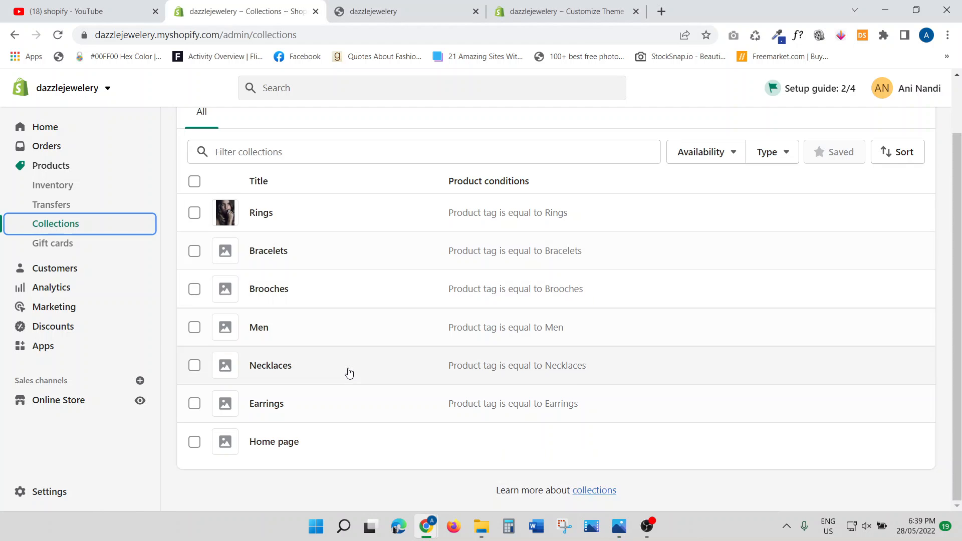
click(349, 371)
key(alt+Tab)
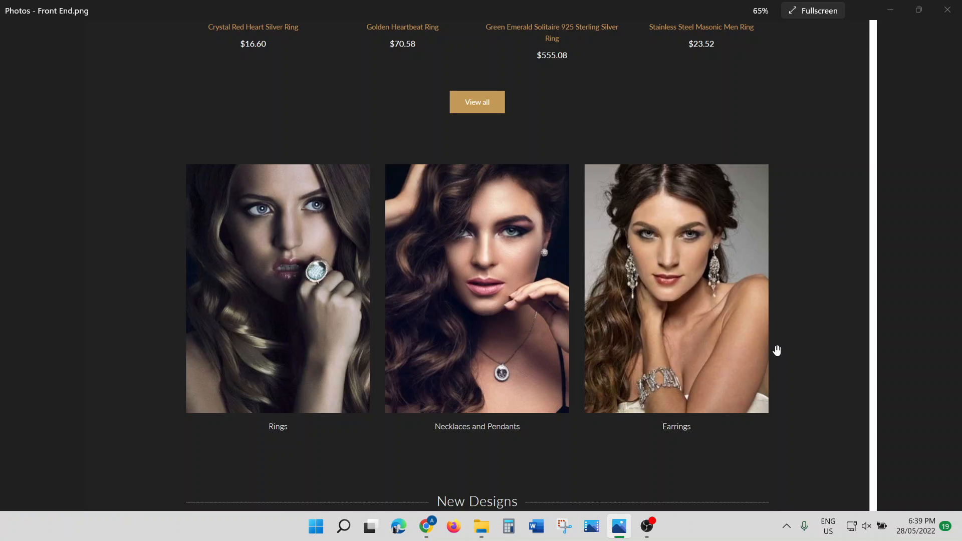
key(alt+Tab)
click(766, 338)
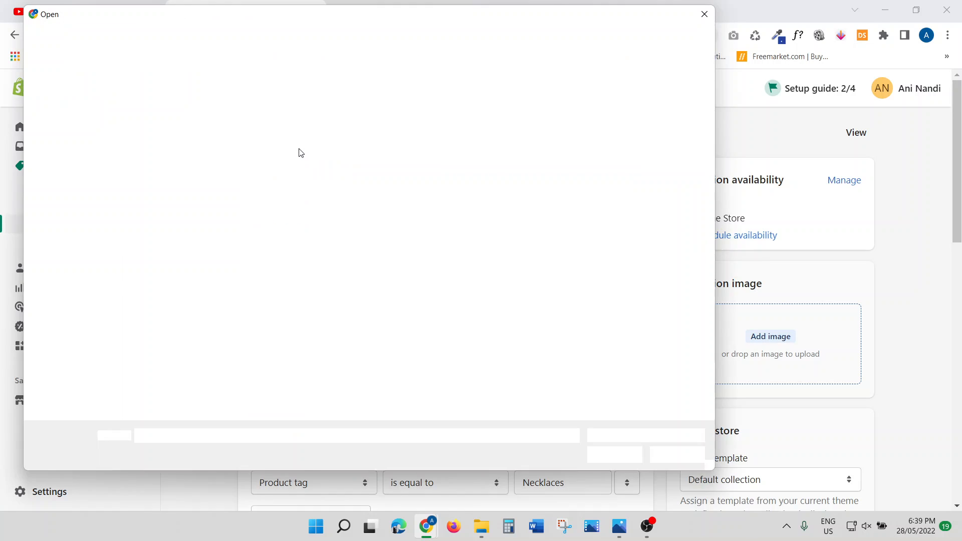
double_click(680, 120)
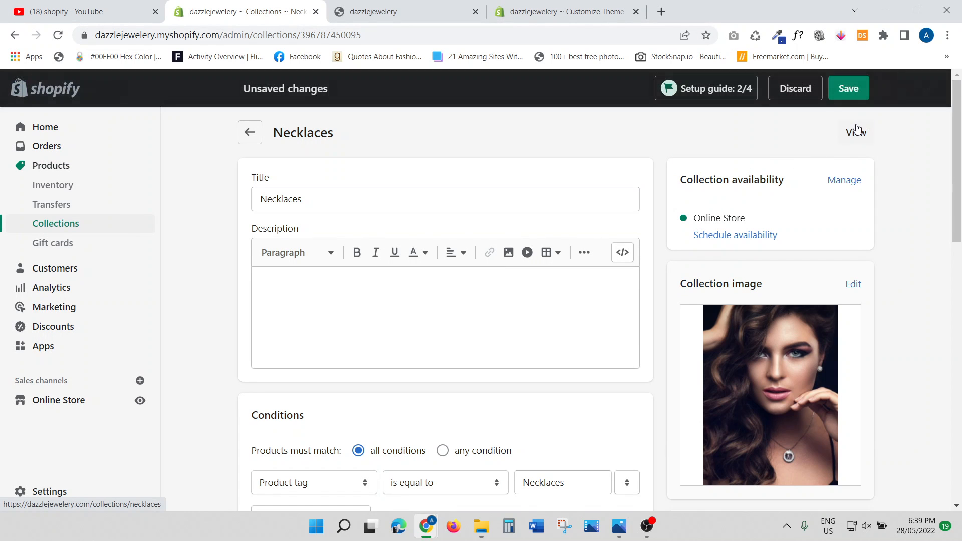
click(848, 90)
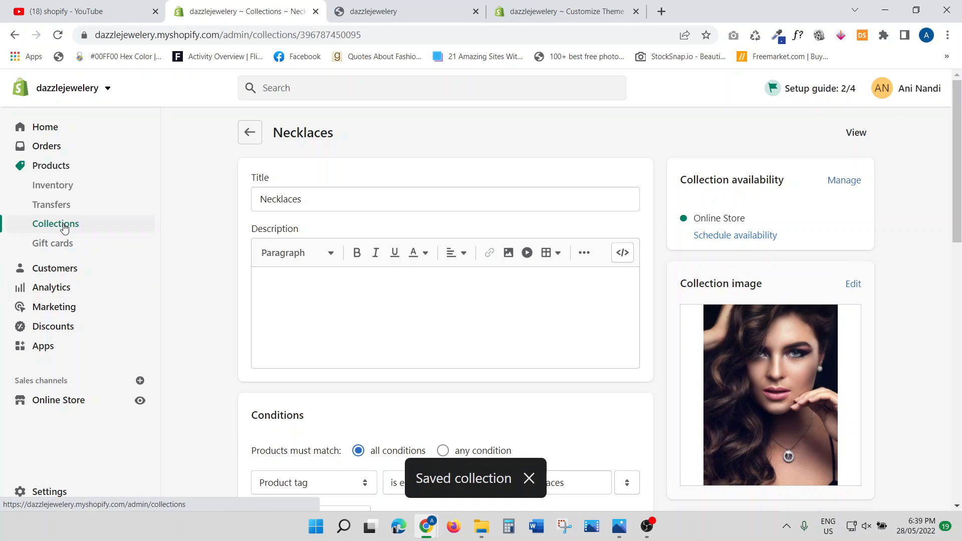
Open the Earrings collection, check the reference design, add Earrings_600x as its collection image, and save it.
click(65, 229)
key(alt+Tab)
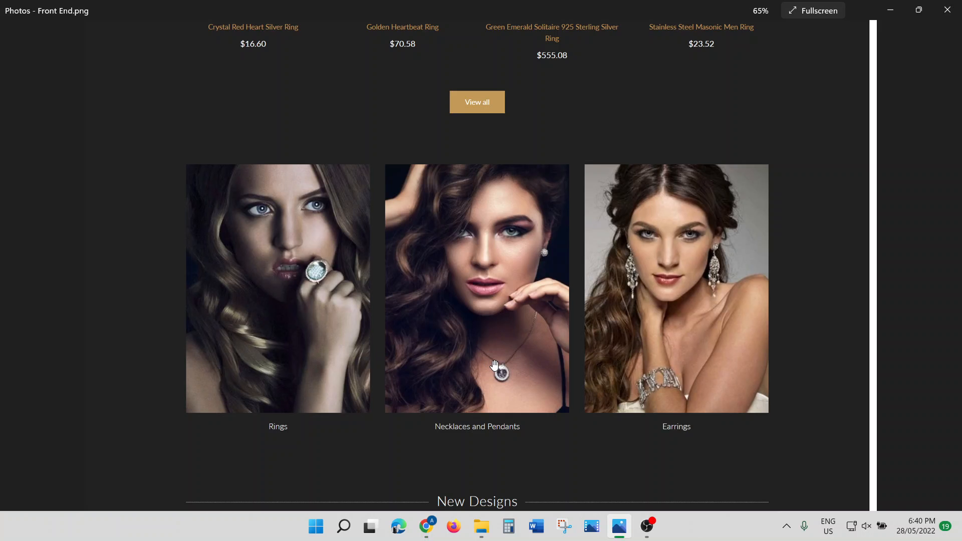
key(alt+Tab)
scroll(387, 356, down, 1)
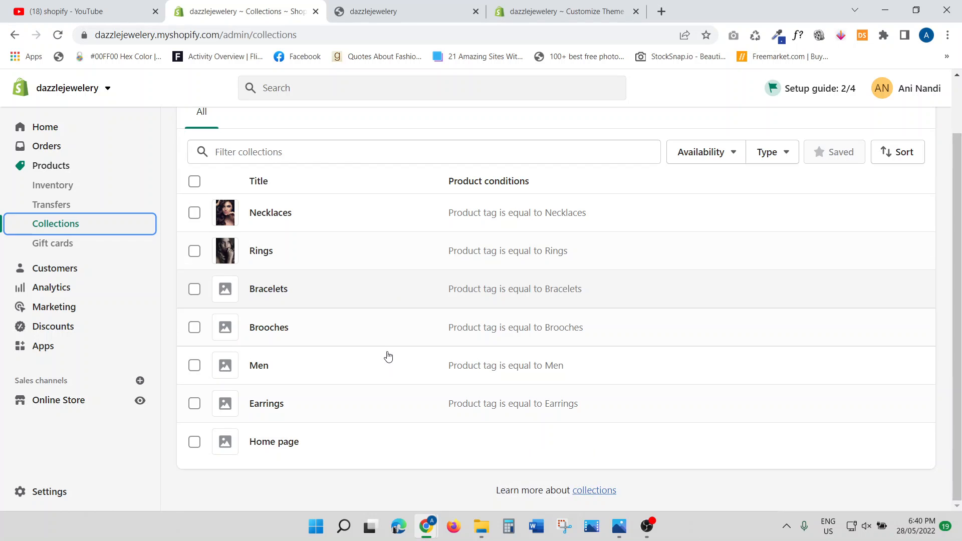
click(370, 402)
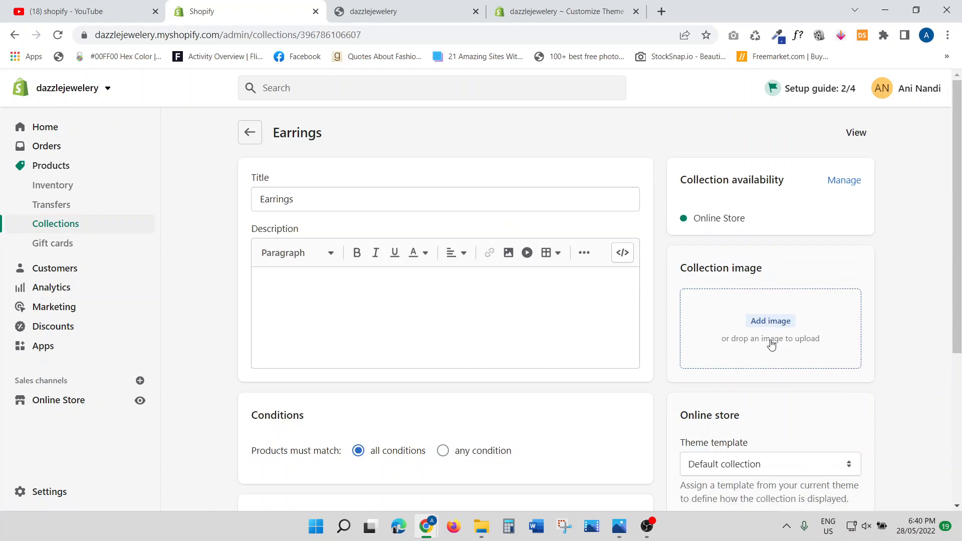
click(770, 342)
key(alt+Tab)
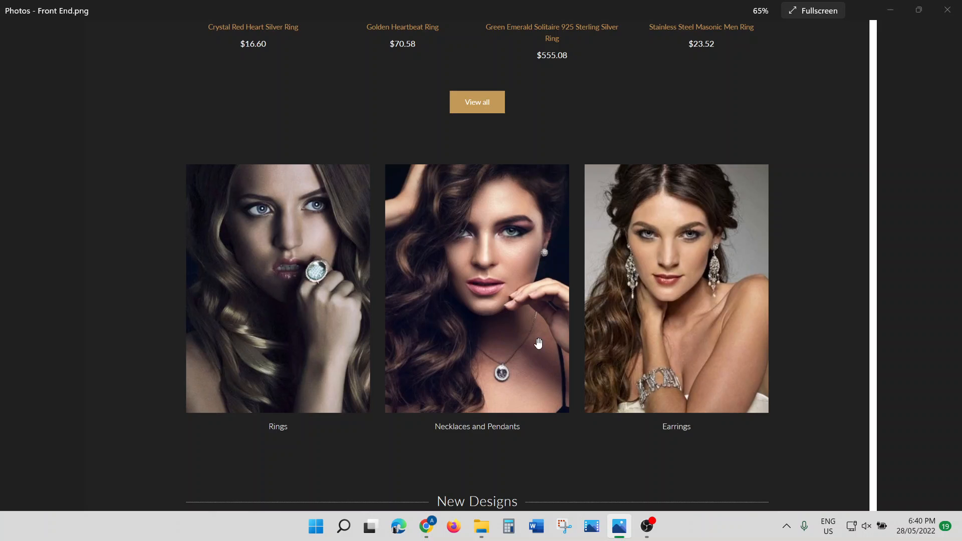
key(alt+Tab)
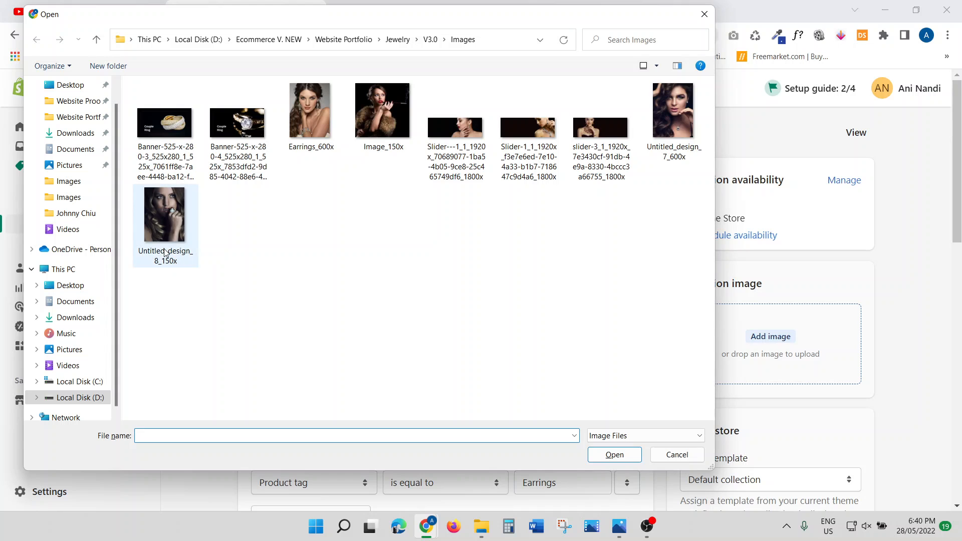
double_click(311, 131)
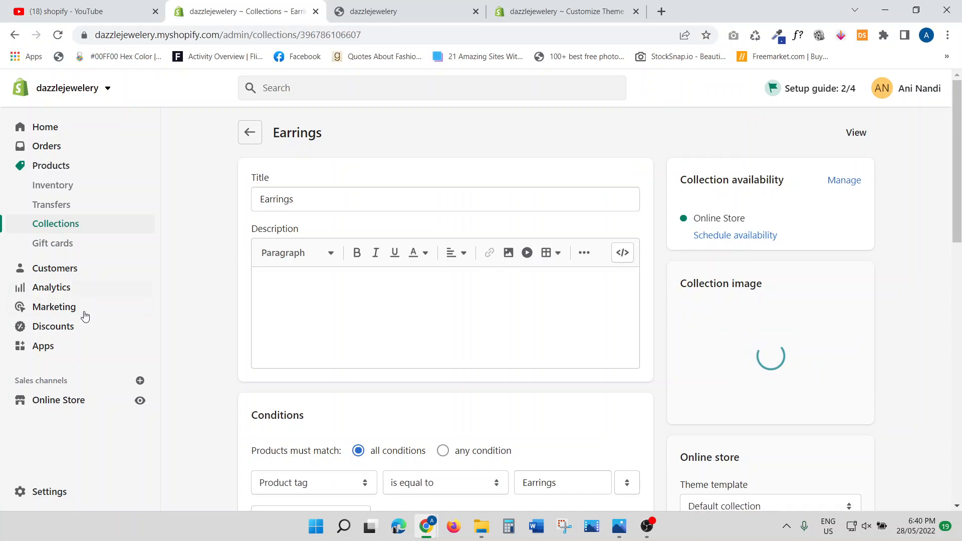
scroll(159, 317, down, 3)
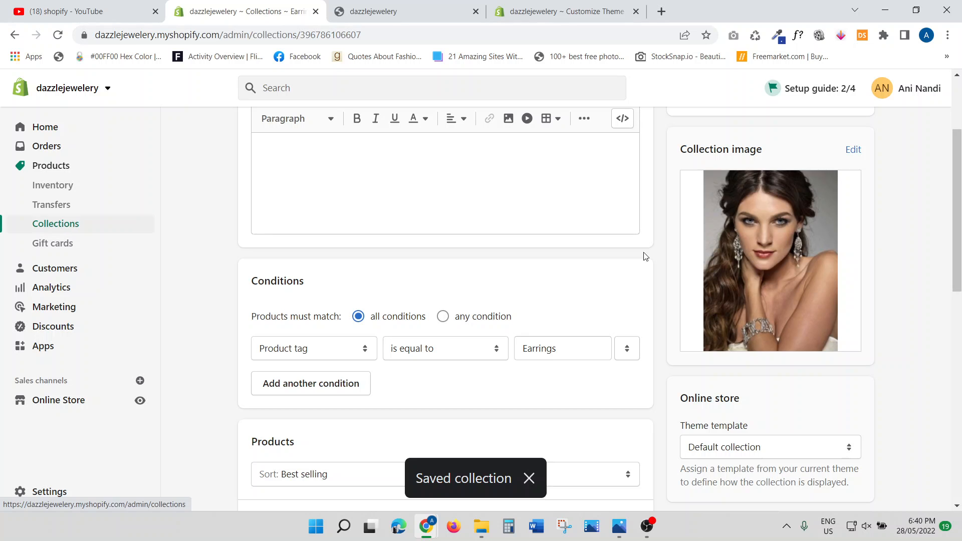
Switch to the live dazzlejewelery storefront and reload the home page to check the three collection list images.
click(426, 6)
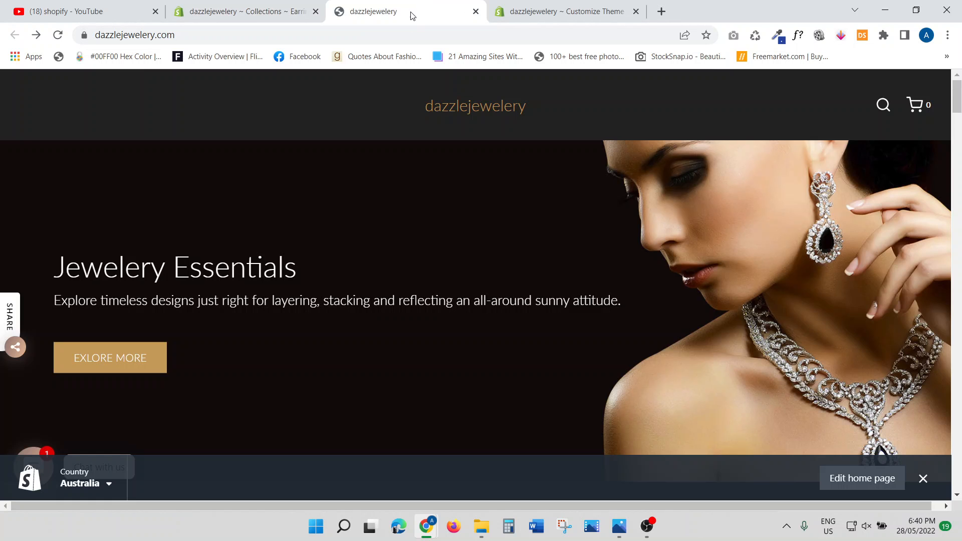
scroll(323, 246, down, 15)
scroll(323, 247, down, 8)
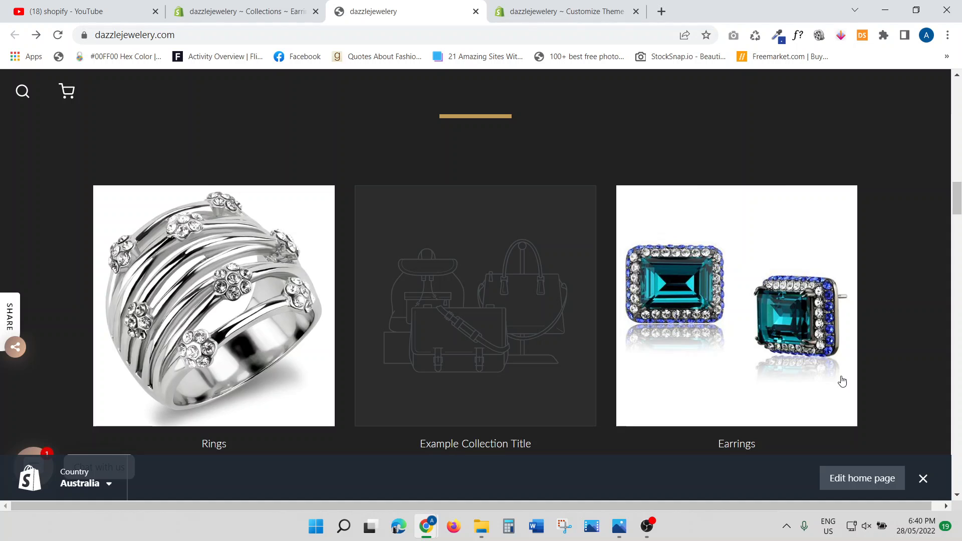
click(58, 34)
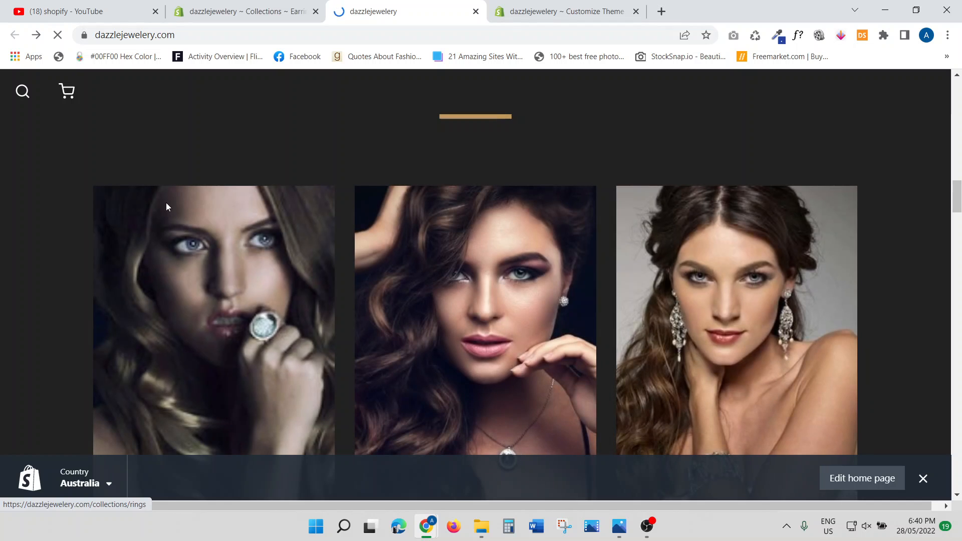
Review the reloaded home page from the slideshow and Couple Ring banners down to the Our Weekly Lineup products.
scroll(535, 266, up, 10)
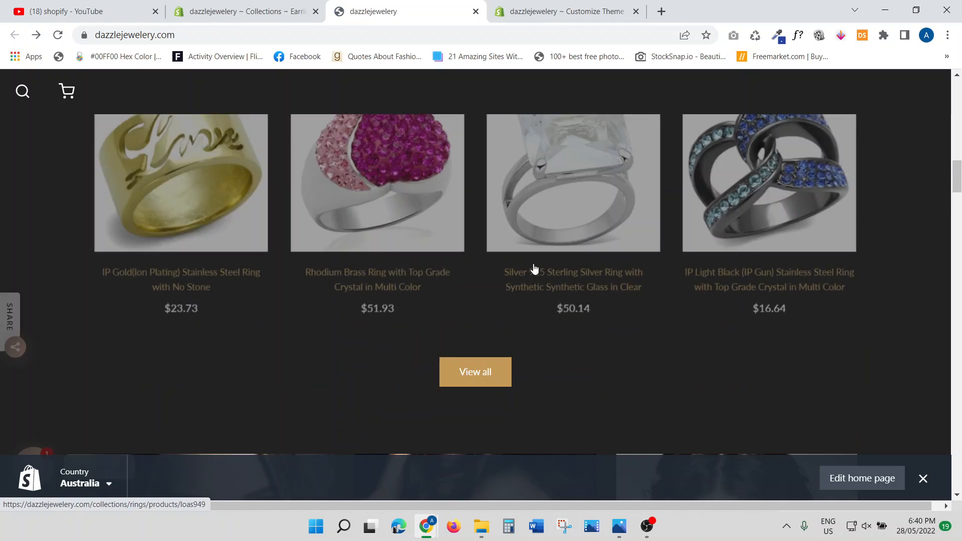
scroll(534, 269, up, 10)
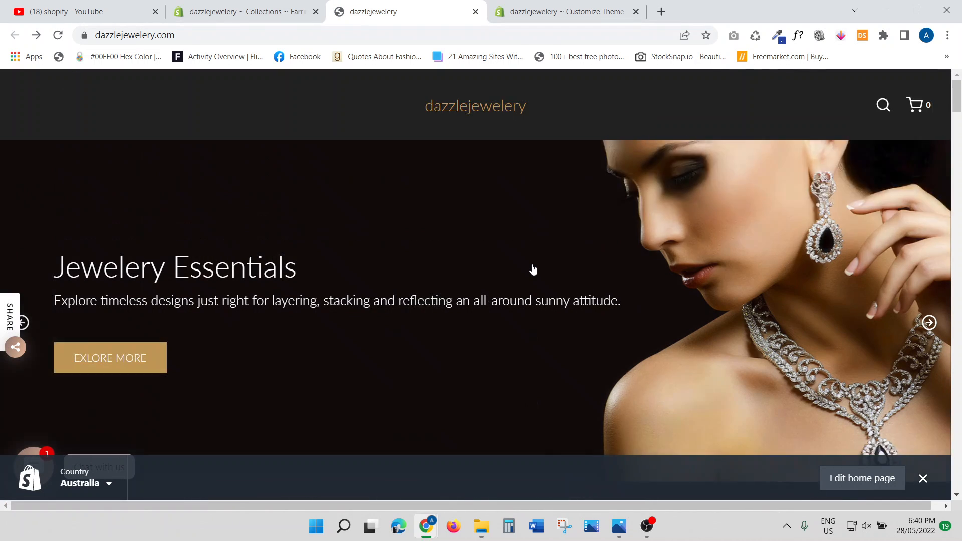
scroll(533, 270, down, 3)
scroll(204, 272, up, 3)
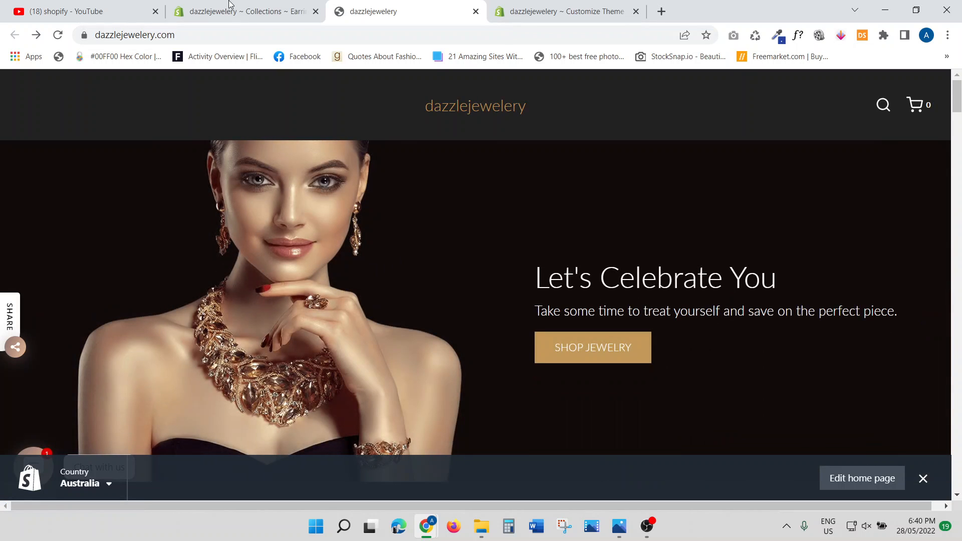
scroll(491, 347, down, 15)
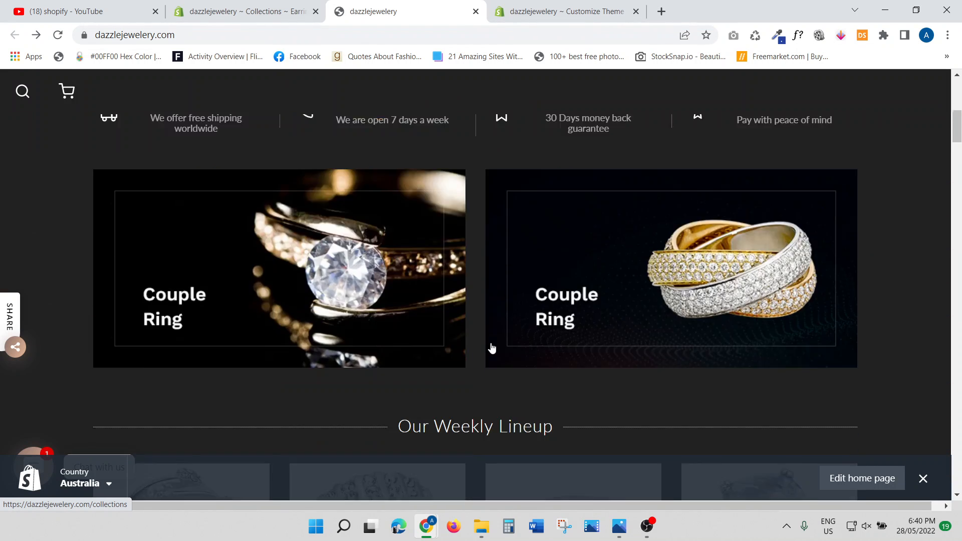
scroll(491, 348, down, 3)
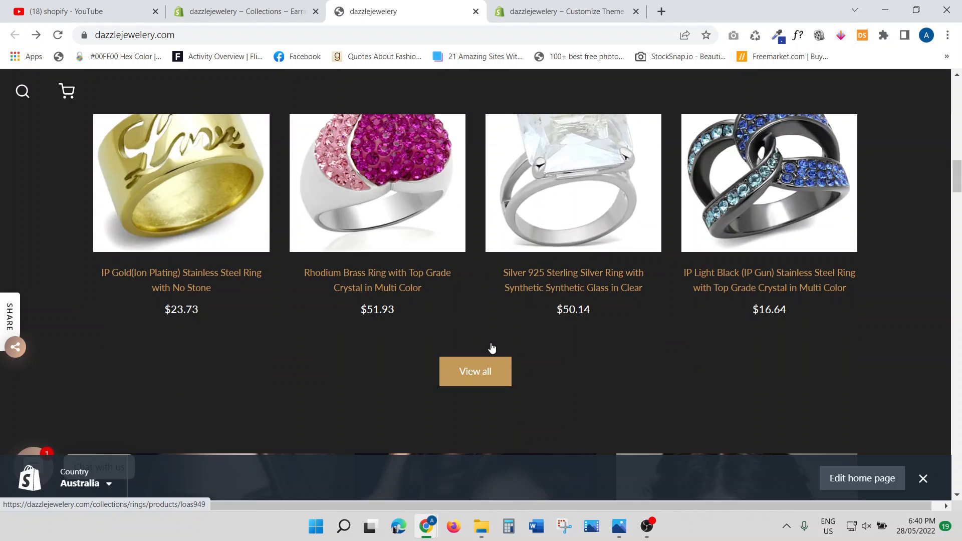
scroll(492, 348, up, 10)
scroll(491, 341, up, 5)
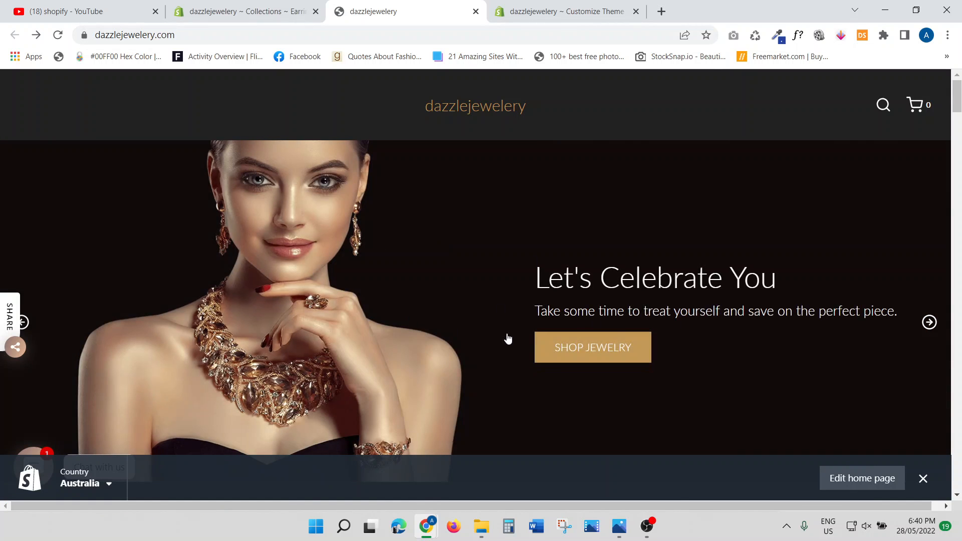
Test the first Couple Ring banner's link on the storefront home page and return to the home page.
scroll(441, 379, down, 6)
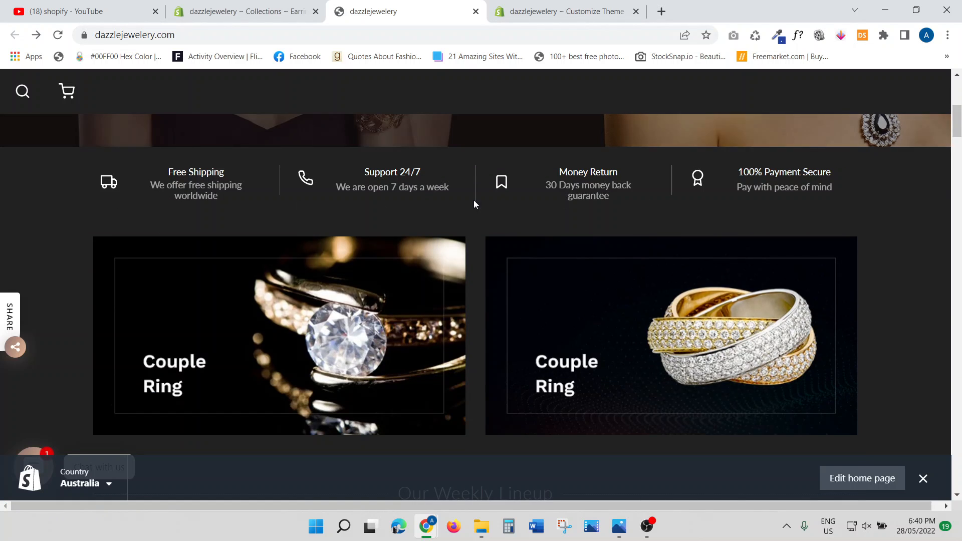
scroll(342, 298, down, 1)
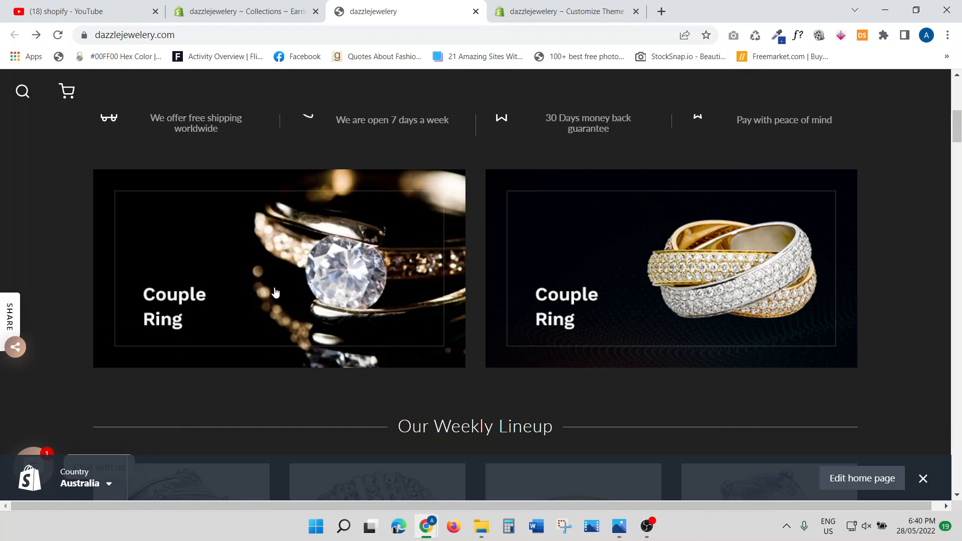
click(275, 293)
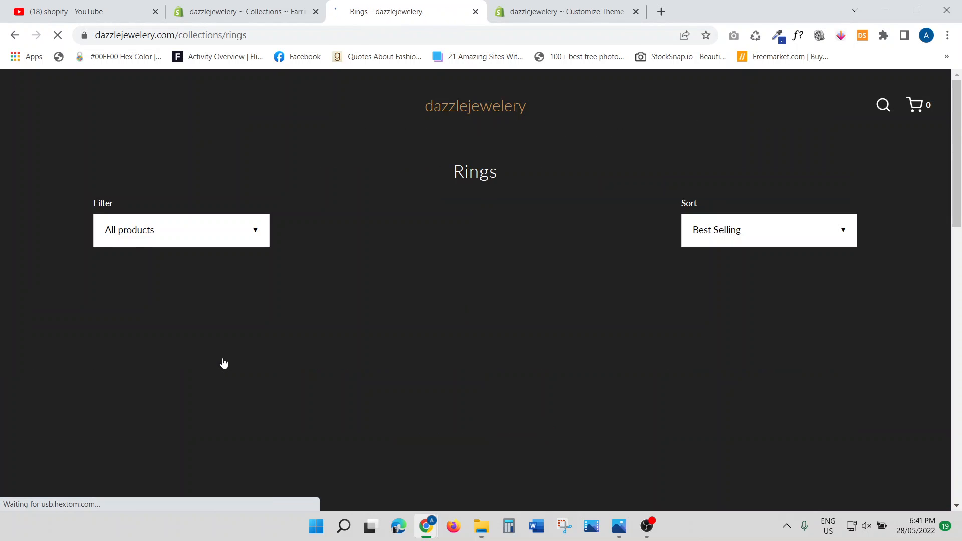
click(14, 35)
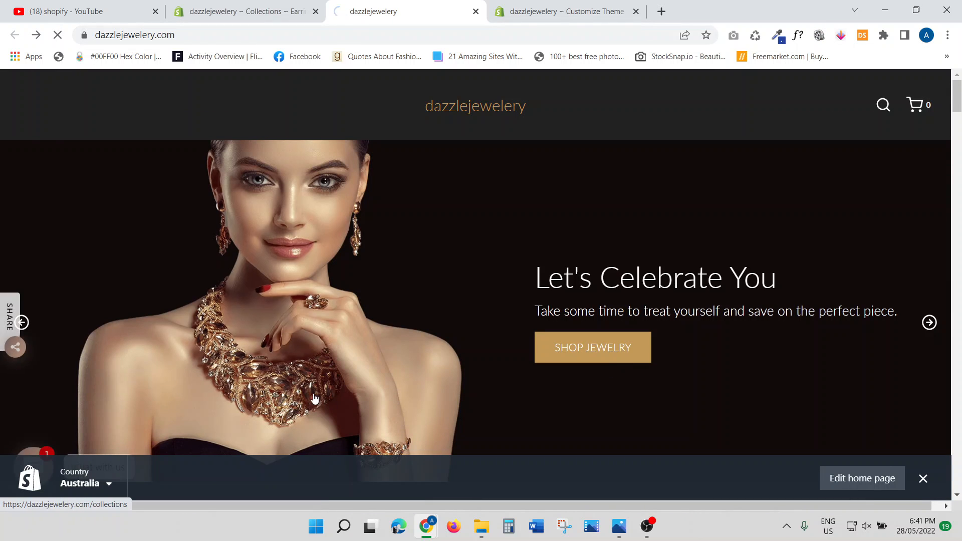
Test the "Let's Celebrate You" slide's link, look through the product collections page, and return to the home page.
click(315, 398)
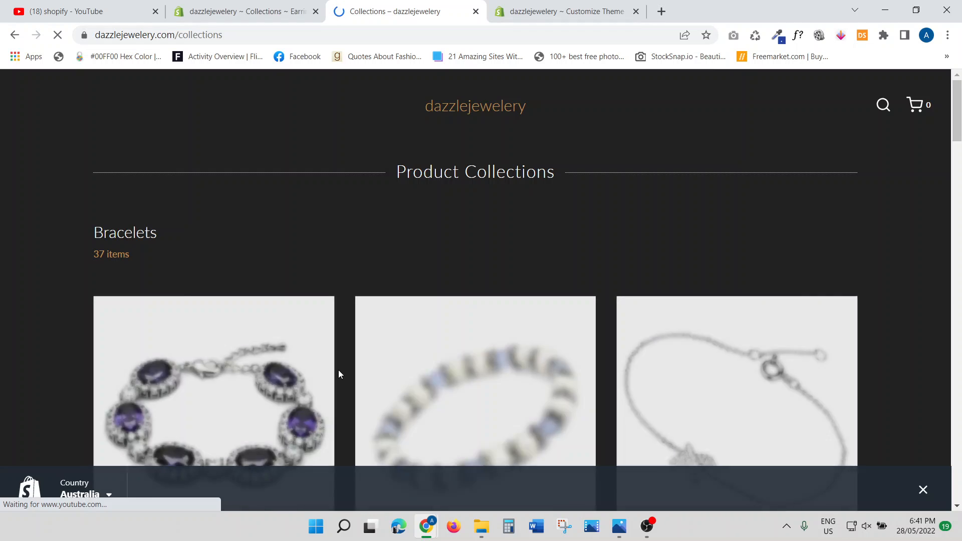
scroll(338, 373, down, 10)
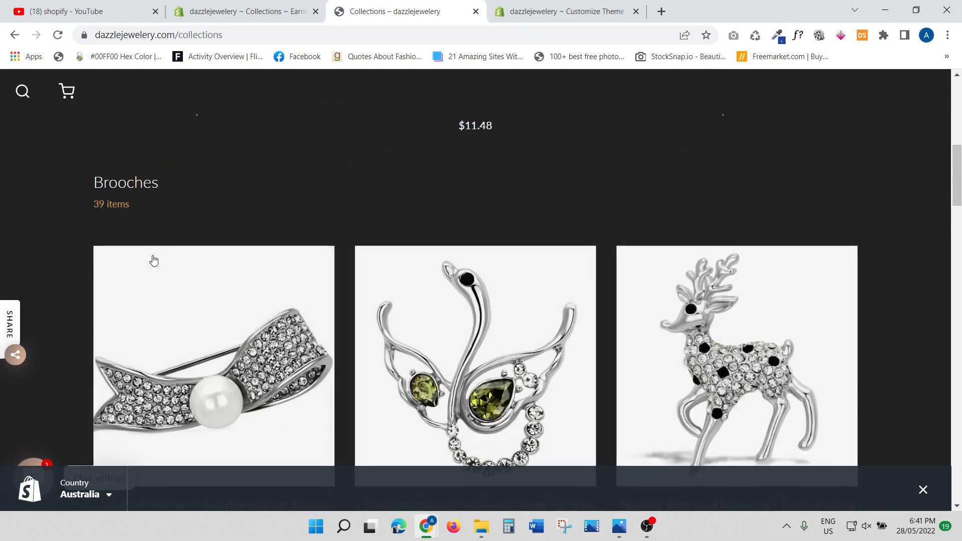
scroll(154, 260, down, 5)
scroll(510, 320, down, 15)
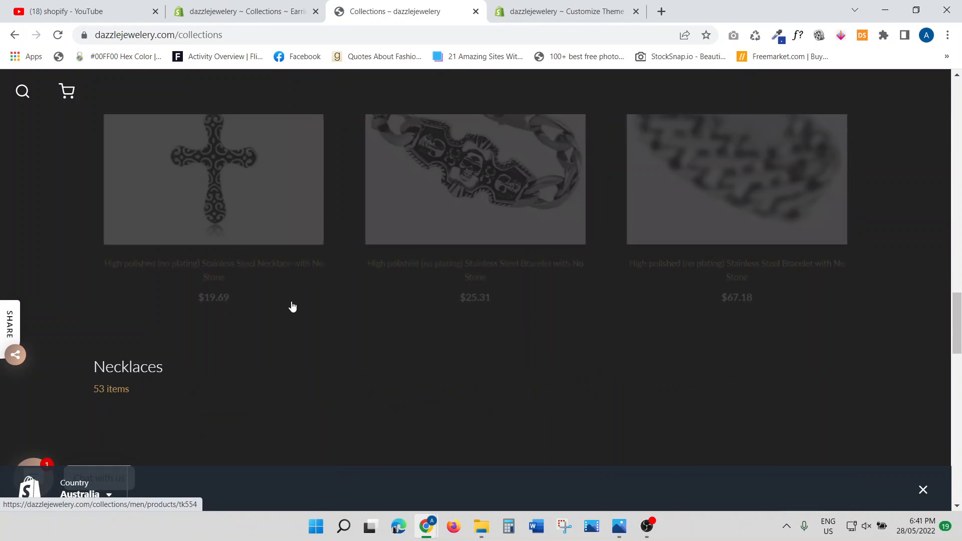
key(alt+Left)
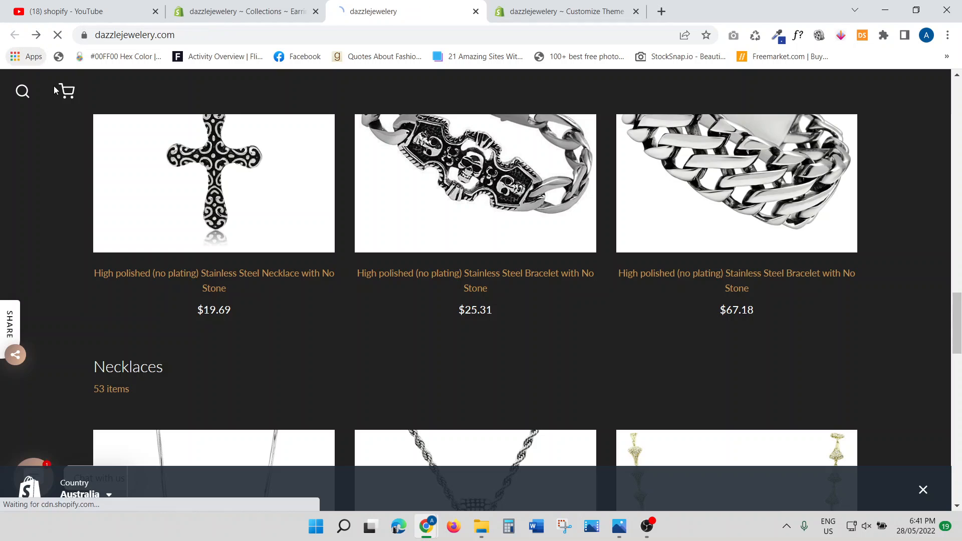
Review the home page from the service highlights through Our Weekly Lineup to the Rings, Necklaces and Earrings collection images.
scroll(553, 316, down, 5)
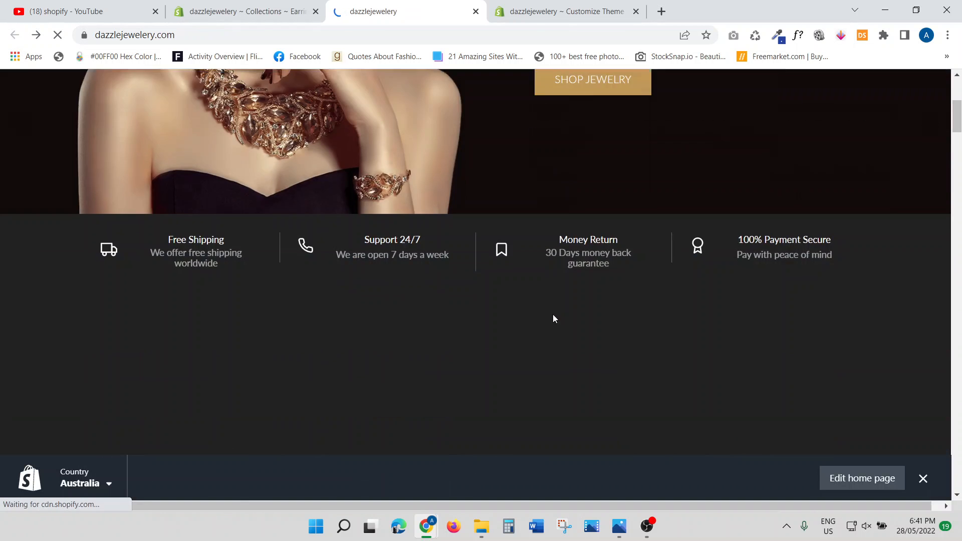
scroll(553, 319, down, 12)
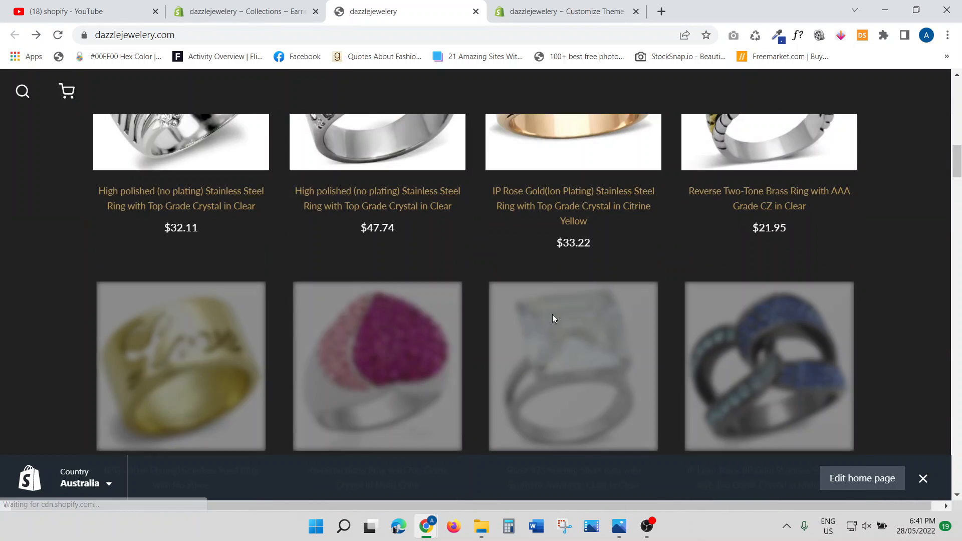
scroll(553, 315, up, 8)
scroll(504, 294, down, 3)
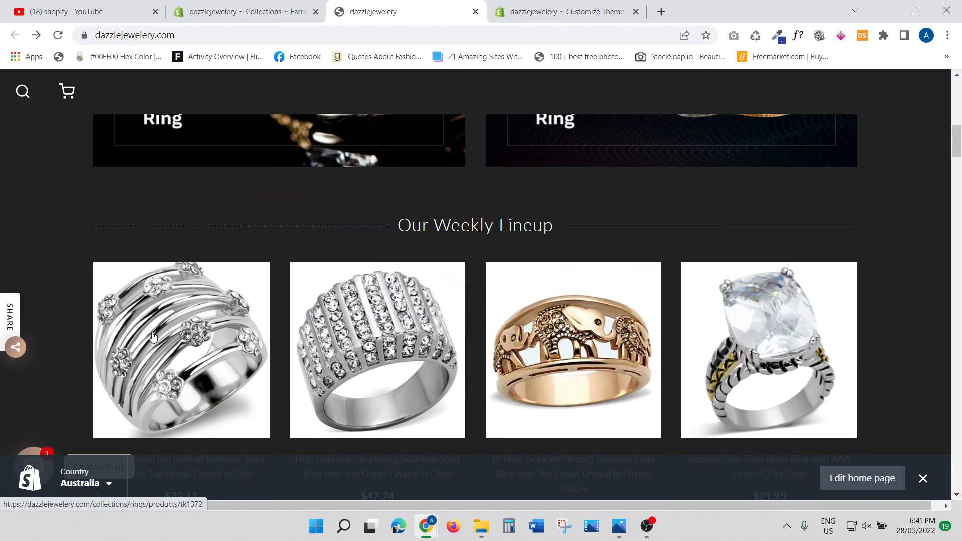
scroll(738, 389, down, 6)
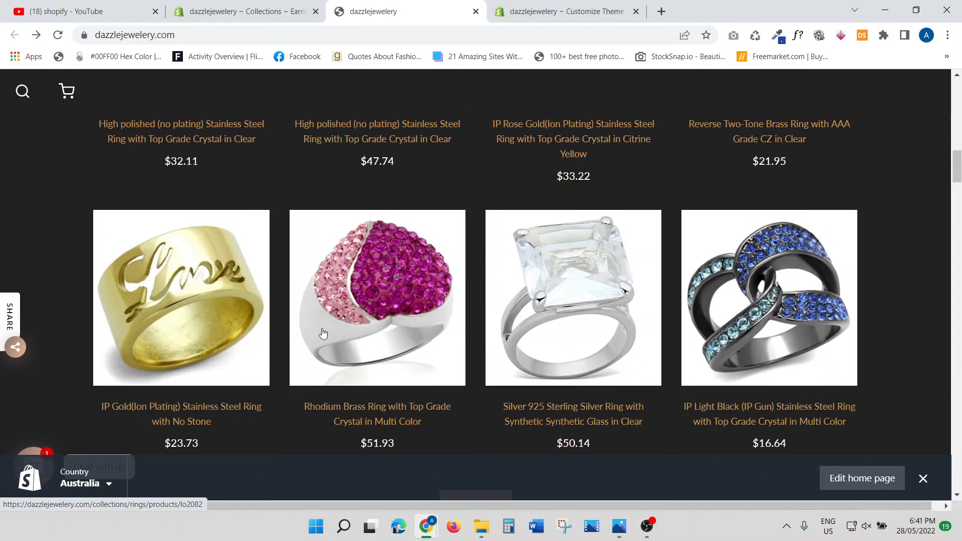
scroll(391, 315, down, 9)
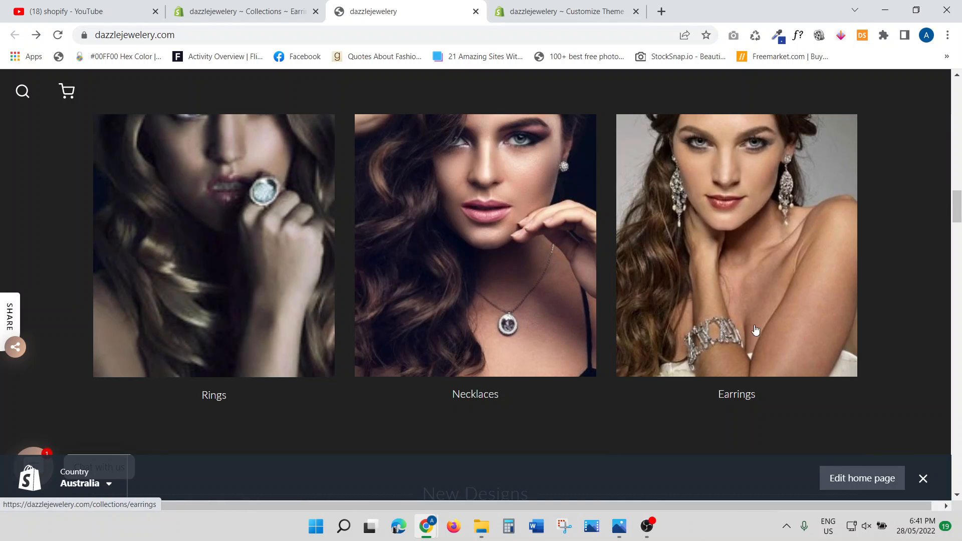
Open the Earrings collection from its home page image, look through its products, and return to the home page.
click(755, 295)
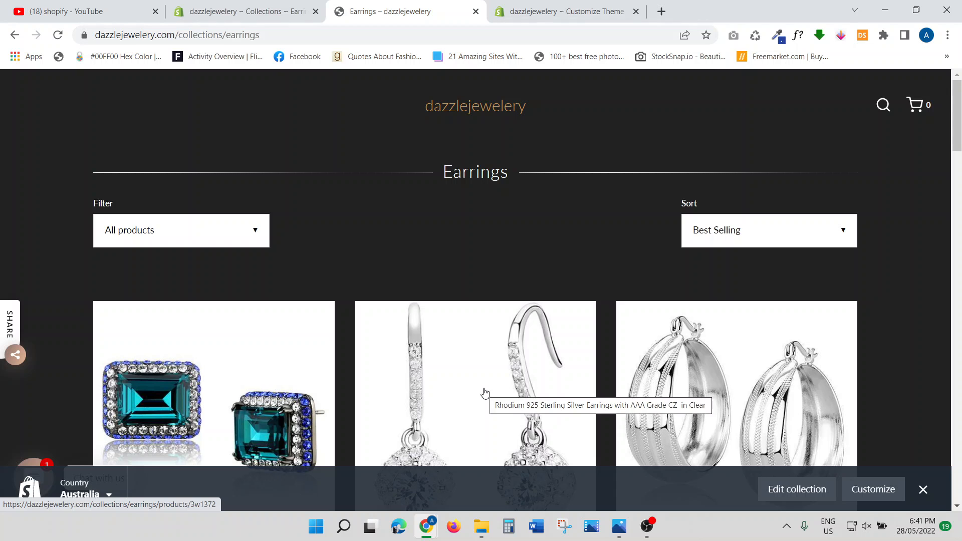
scroll(471, 381, down, 1)
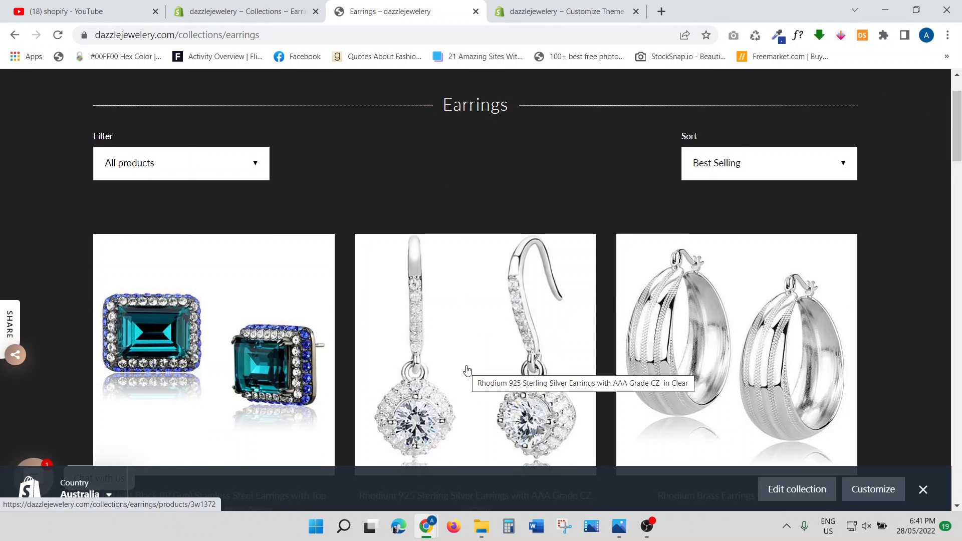
scroll(862, 376, down, 2)
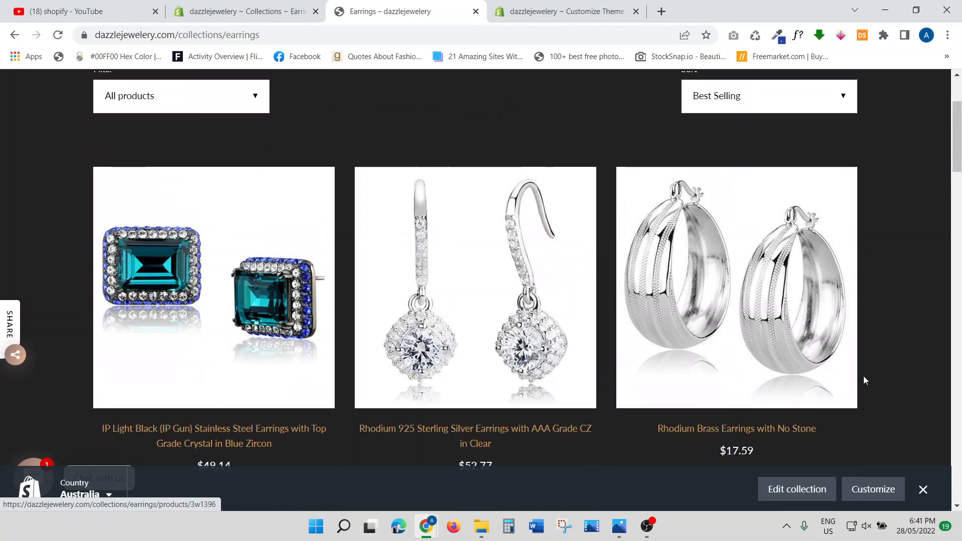
scroll(857, 383, down, 3)
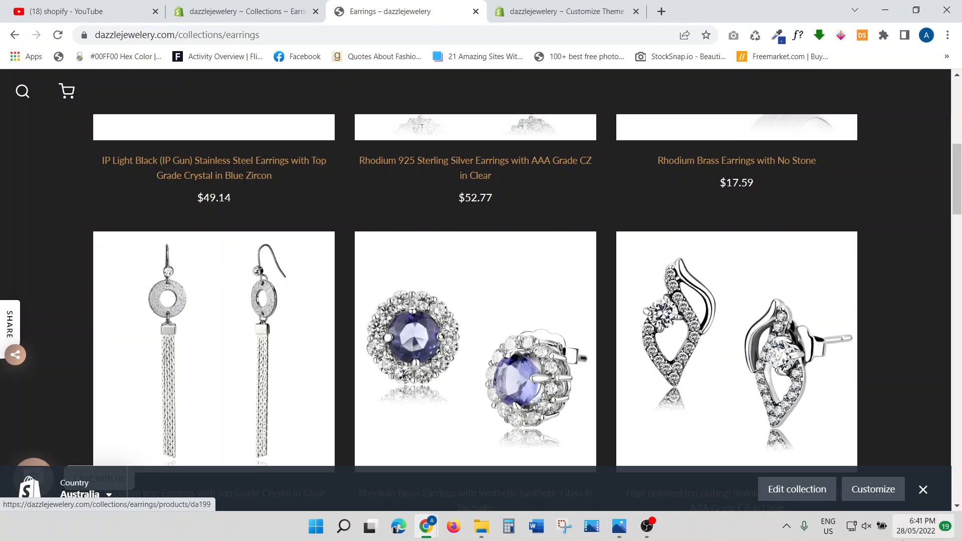
scroll(706, 446, down, 6)
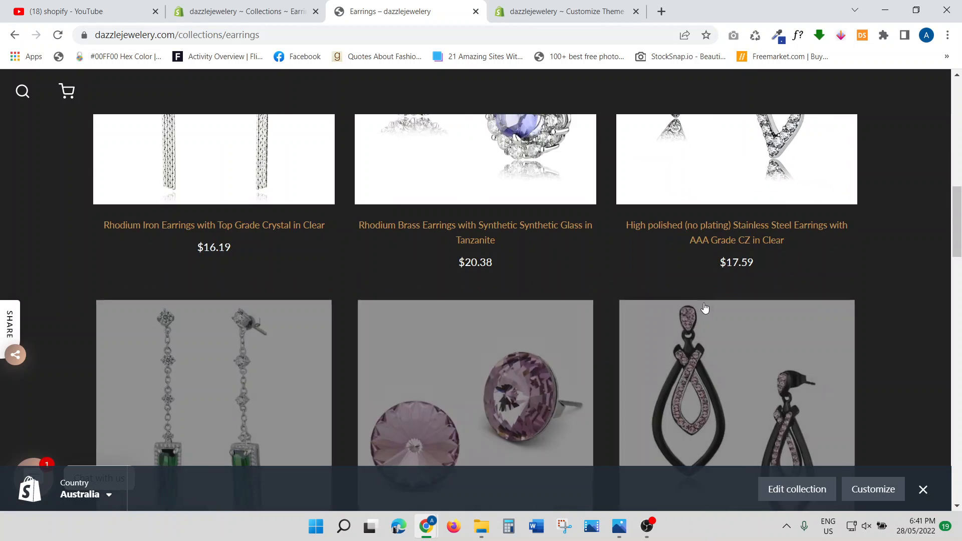
scroll(702, 305, up, 15)
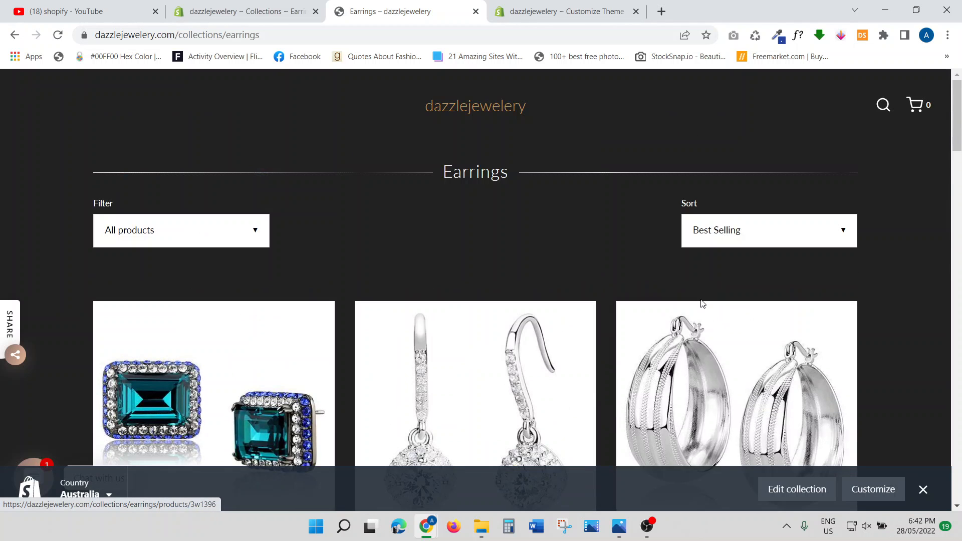
click(14, 35)
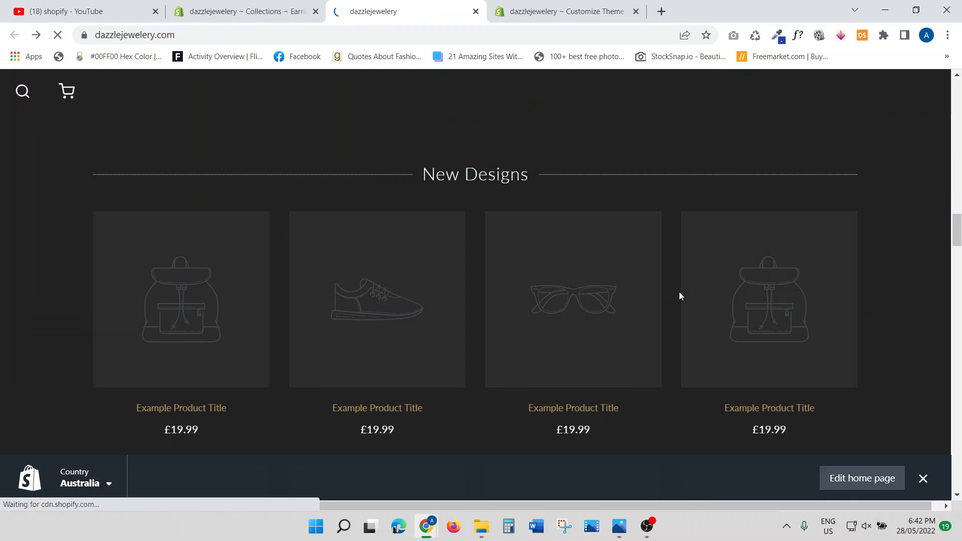
Review the home page again from the top slideshow to the placeholder products under New Designs.
scroll(681, 295, up, 10)
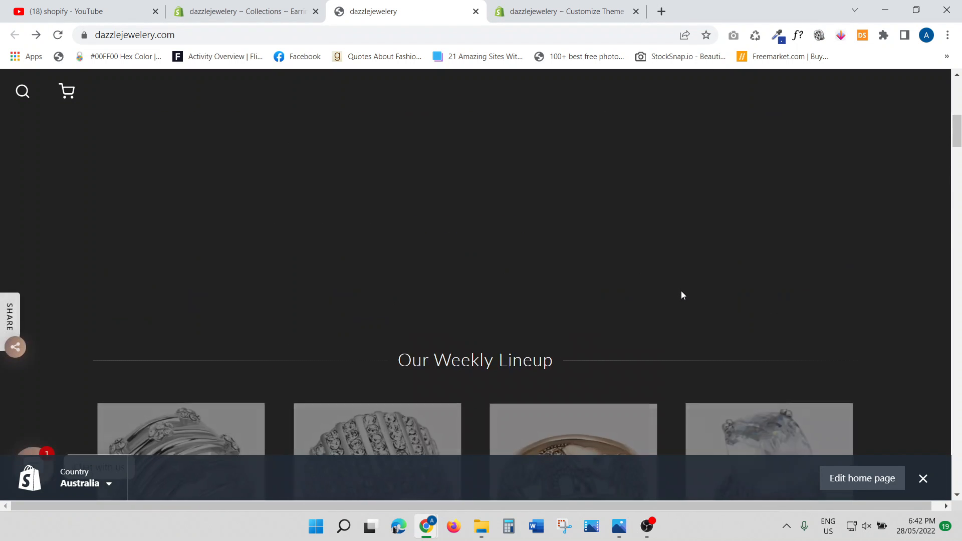
scroll(681, 293, up, 4)
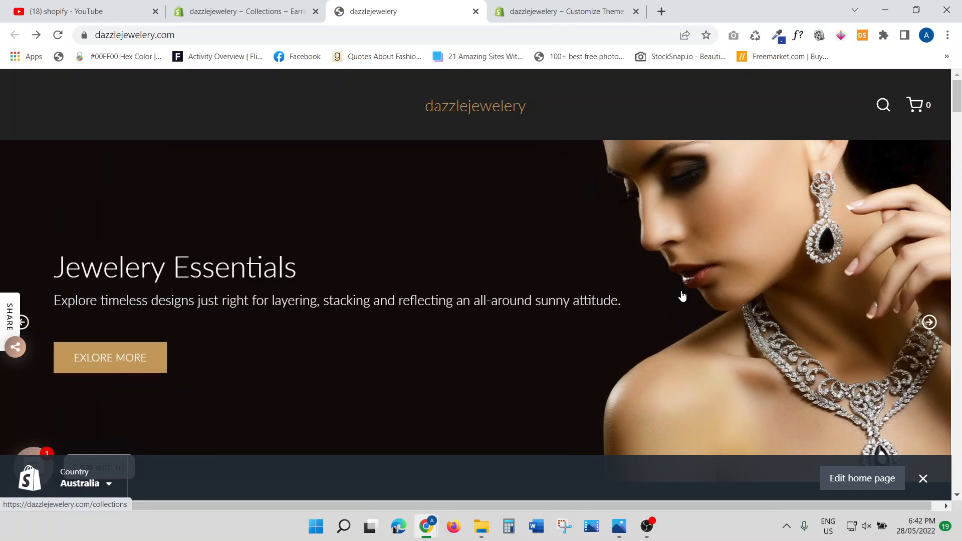
scroll(682, 296, down, 12)
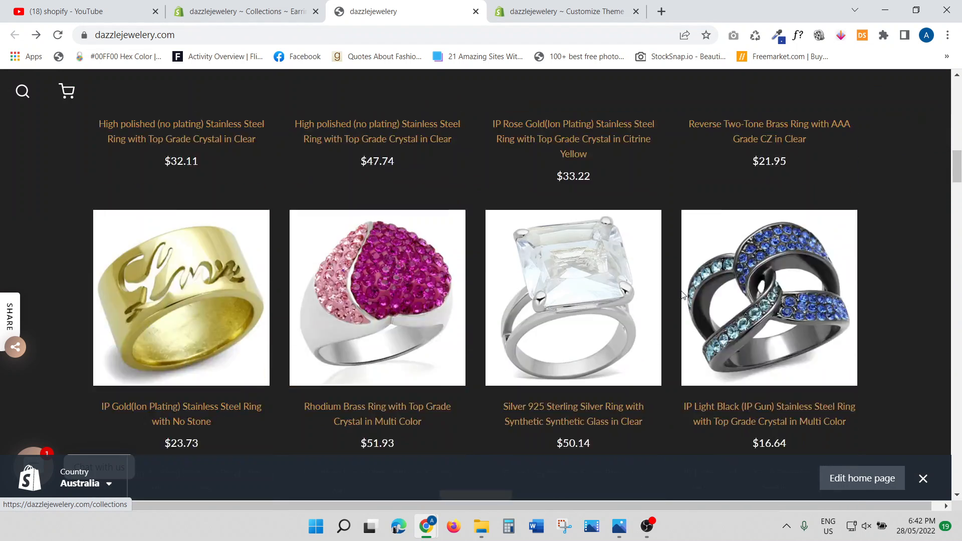
scroll(681, 294, down, 10)
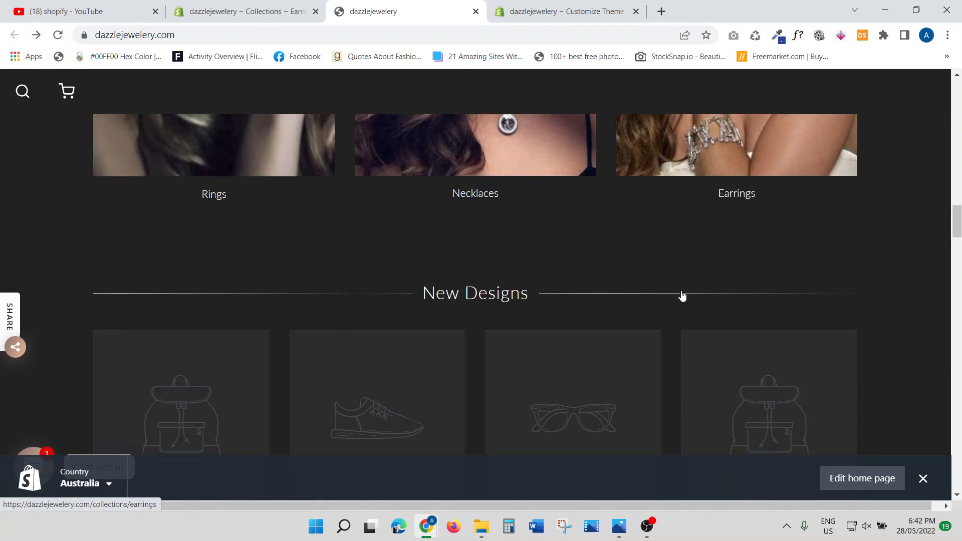
scroll(681, 295, down, 1)
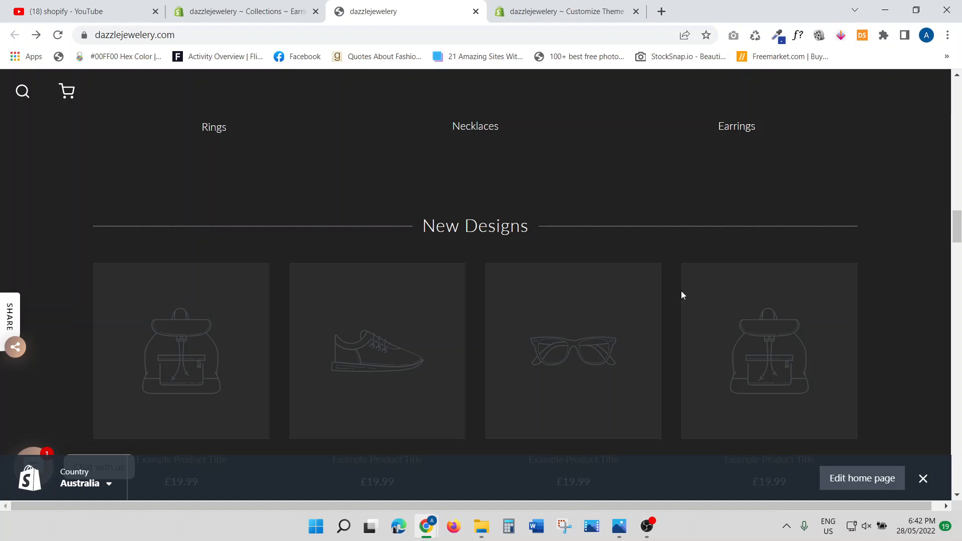
In the theme editor, set the Thoughtful Designs slide's image to the library photo of the woman with red lipstick touching her chin.
click(565, 11)
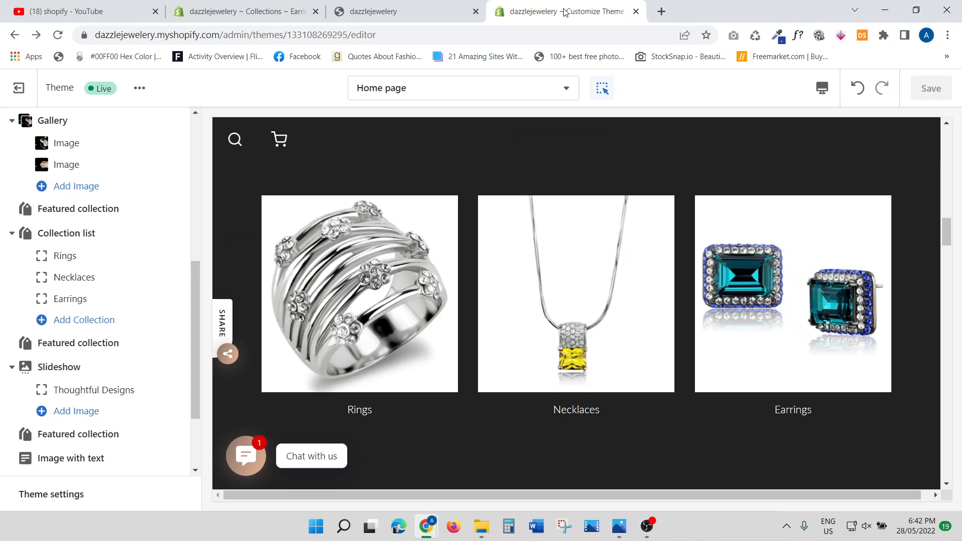
scroll(113, 317, down, 2)
click(125, 323)
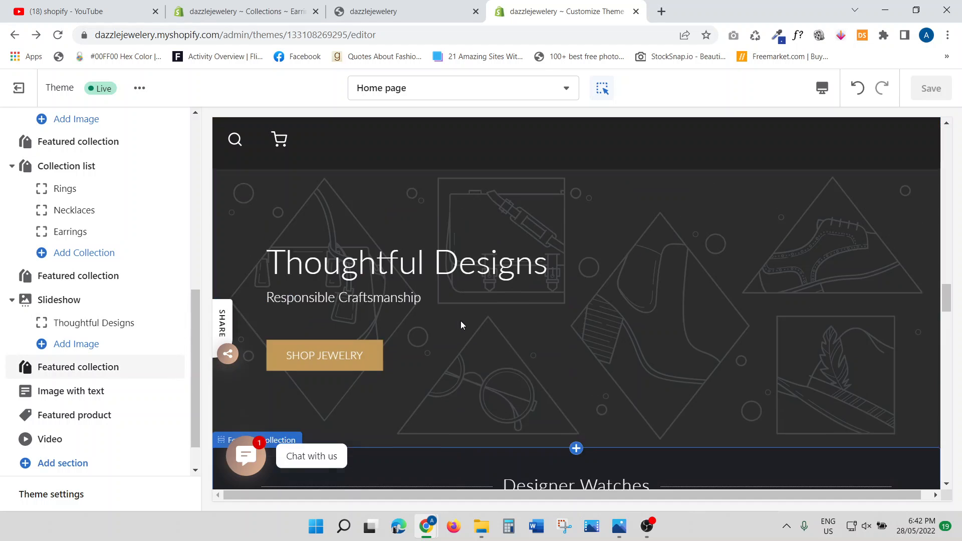
click(91, 328)
click(105, 206)
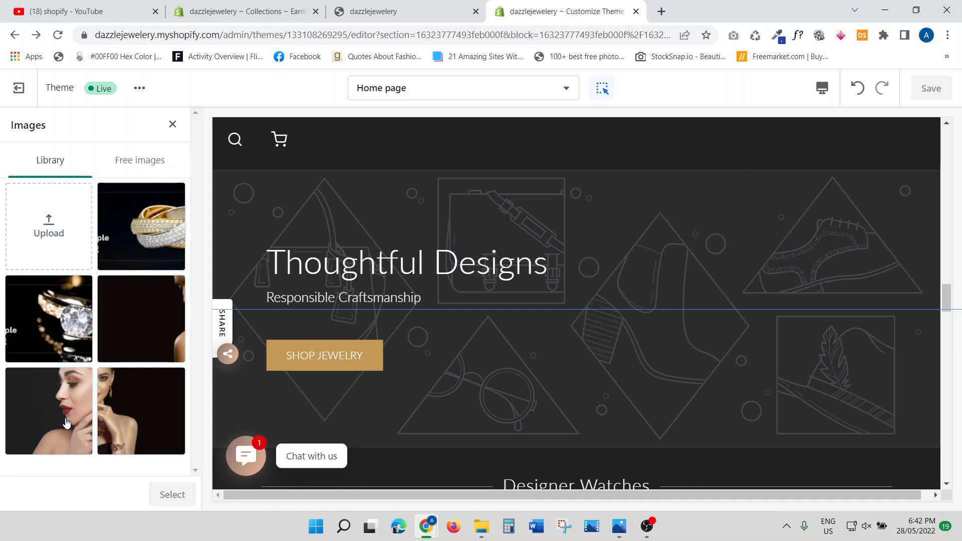
click(76, 445)
click(183, 495)
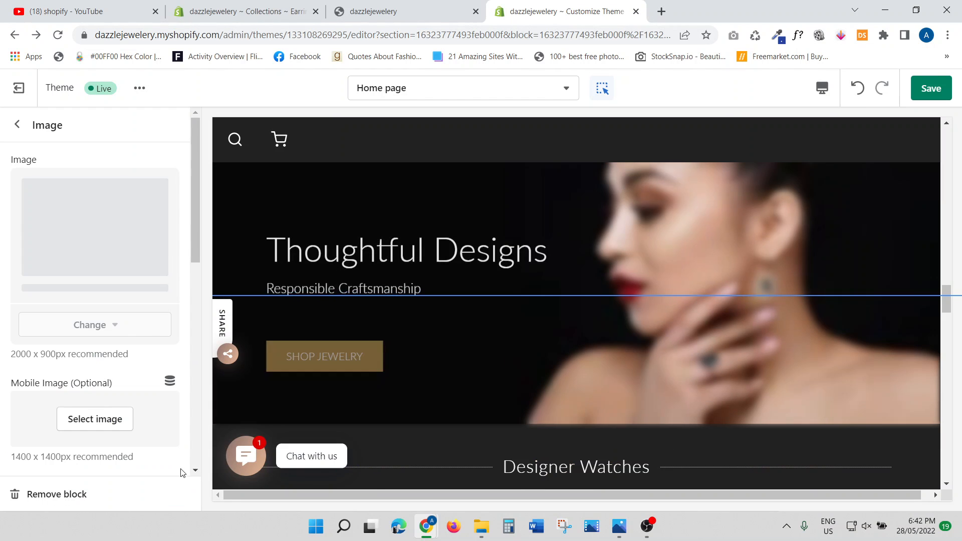
Check the Thoughtful Designs slide's heading, subheading, button text and slide link, and save the theme changes.
scroll(95, 295, down, 5)
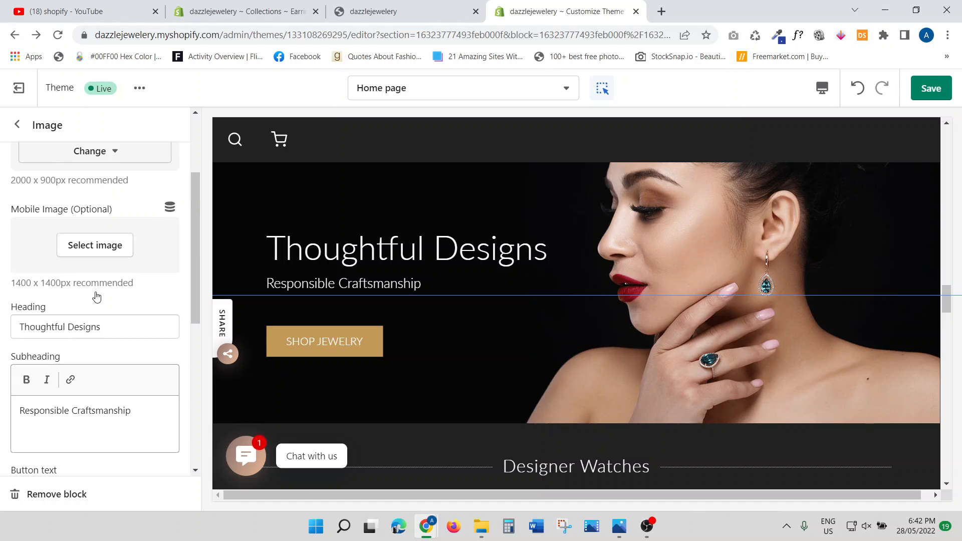
drag(111, 260, 17, 261)
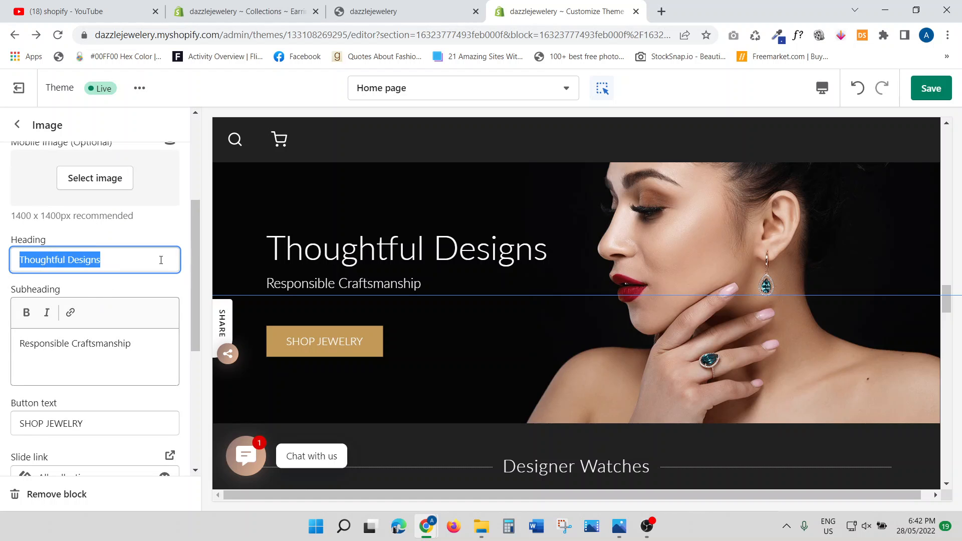
scroll(70, 341, down, 3)
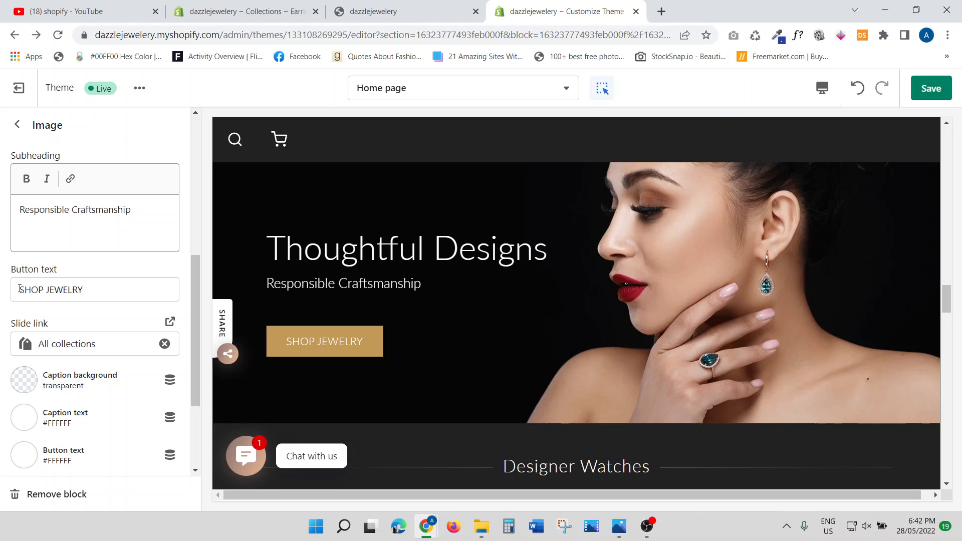
drag(84, 296, 19, 291)
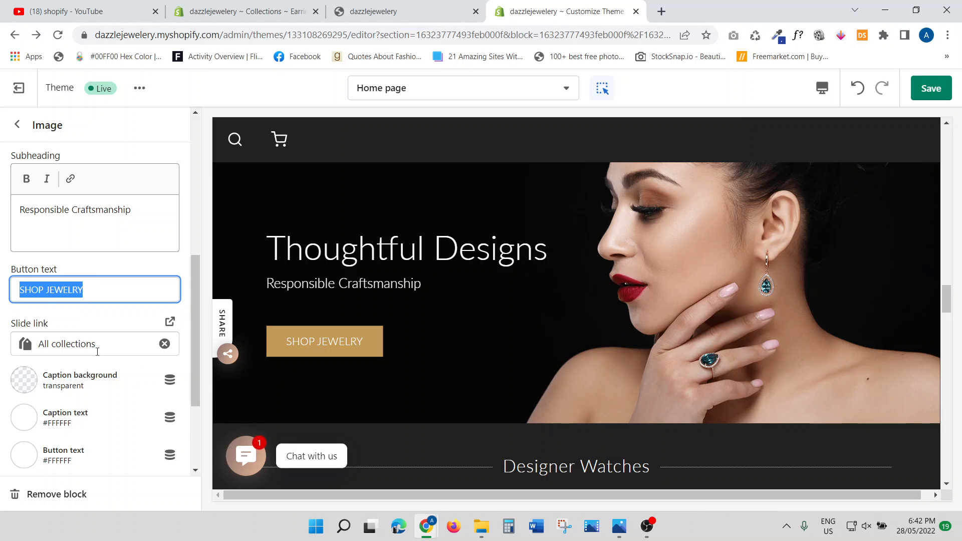
scroll(97, 352, down, 1)
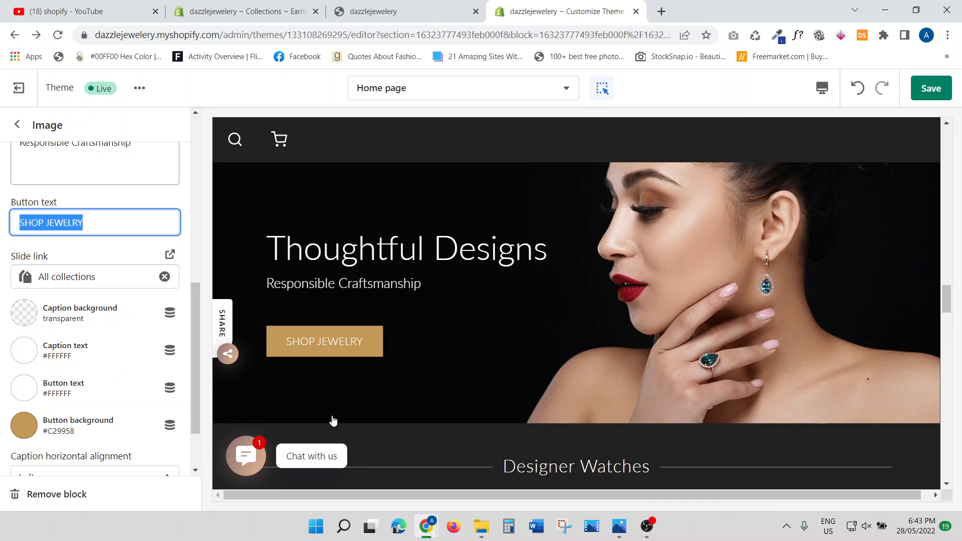
click(931, 90)
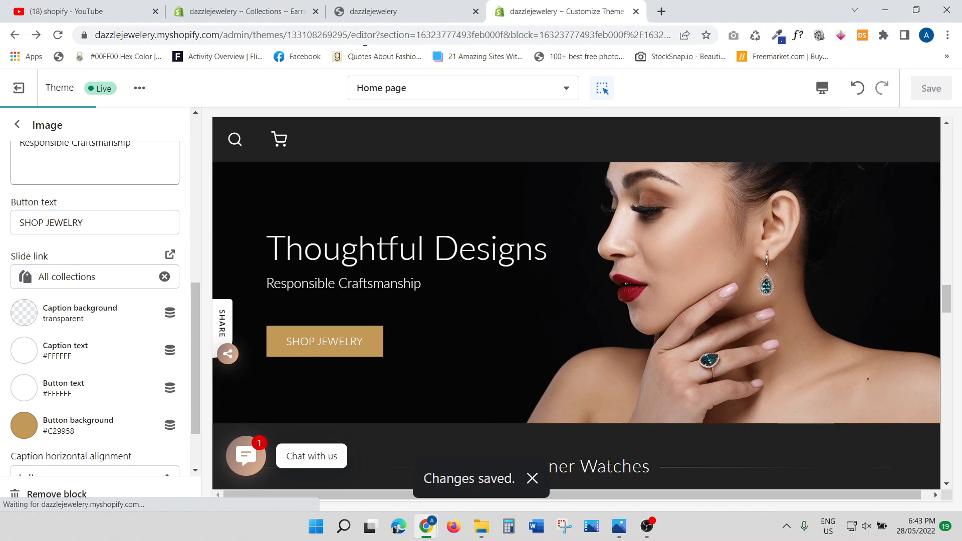
Open the collection choice for the Designer Watches featured collection section and check that section in the Front End.png reference image in Photos.
click(18, 125)
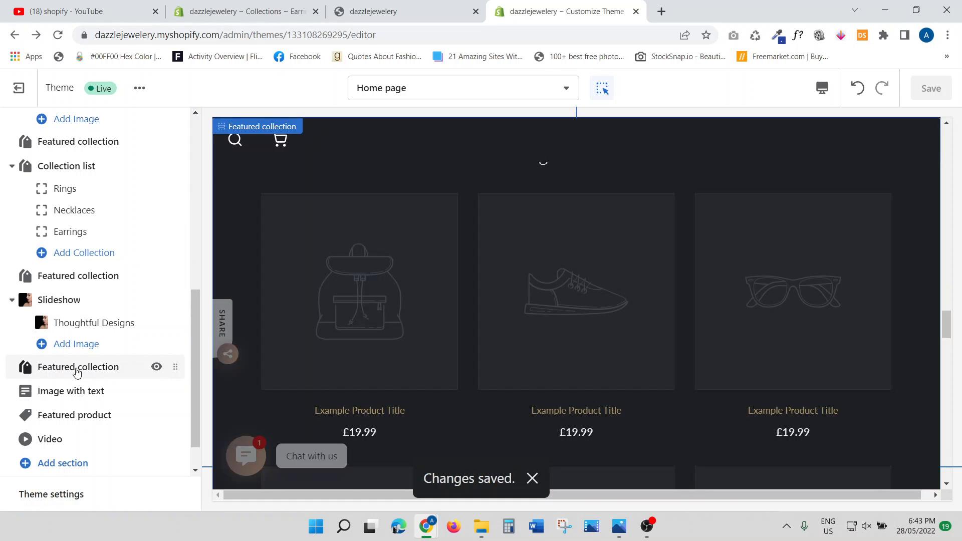
click(78, 369)
scroll(95, 314, down, 3)
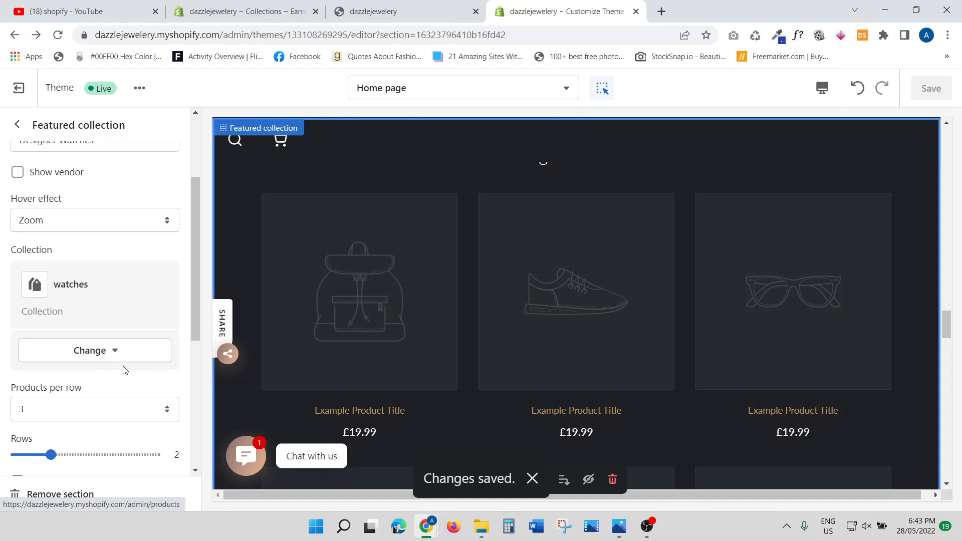
click(102, 354)
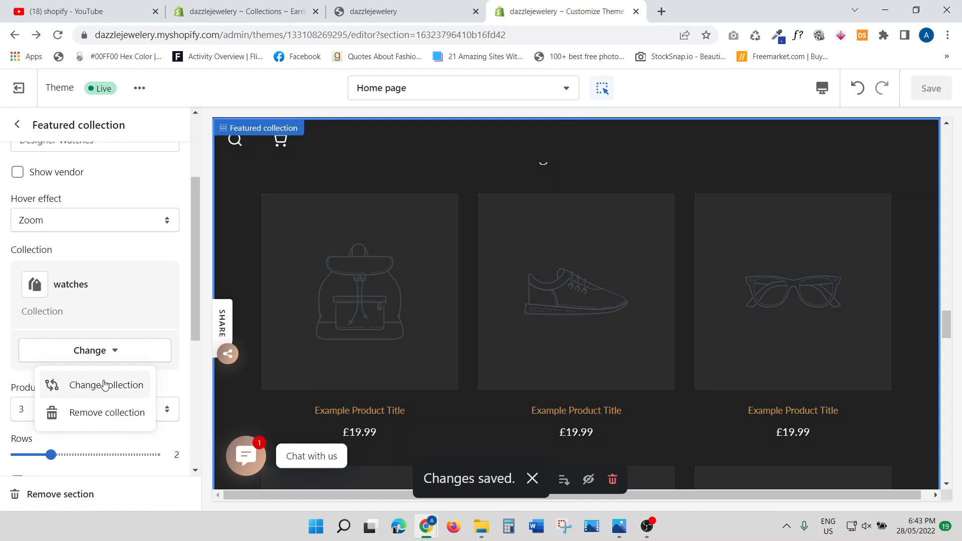
click(102, 385)
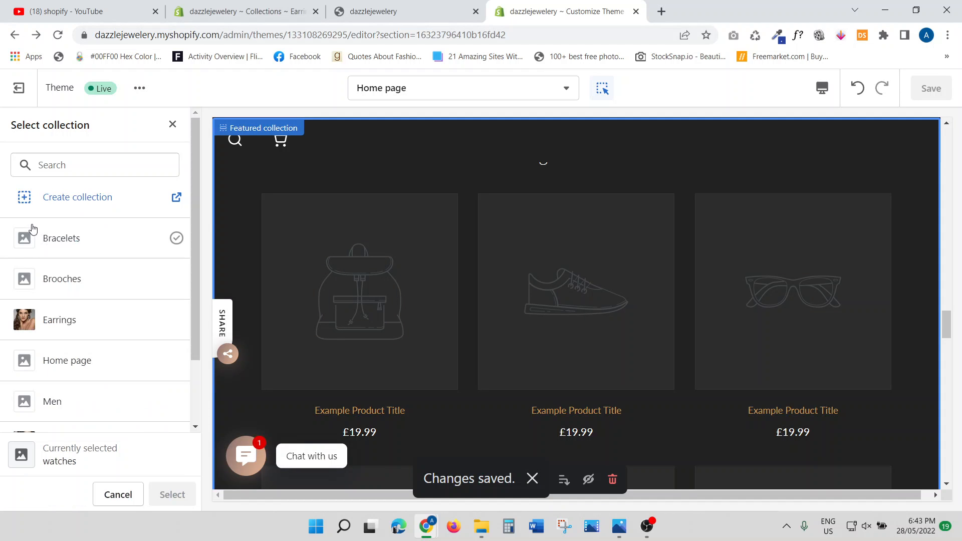
key(alt+Tab)
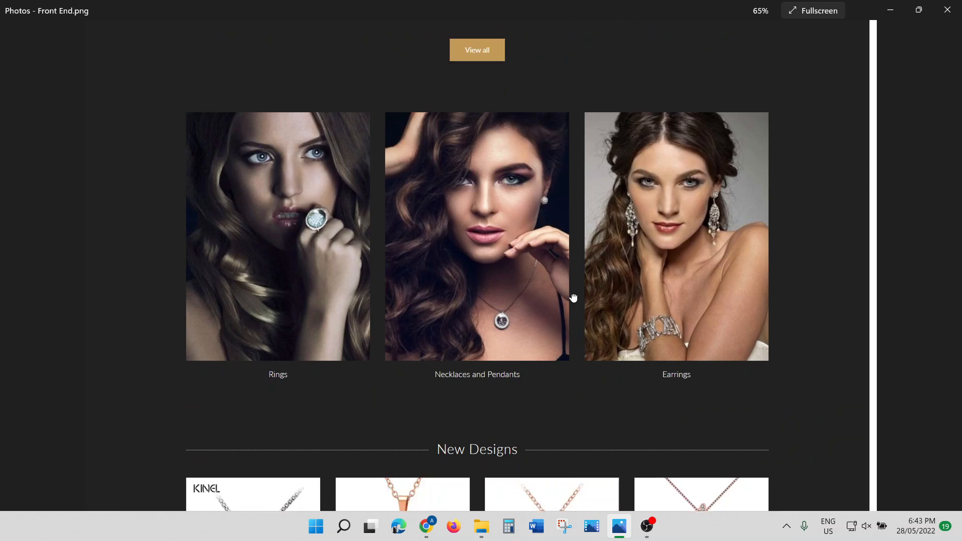
scroll(590, 250, down, 5)
scroll(590, 251, down, 10)
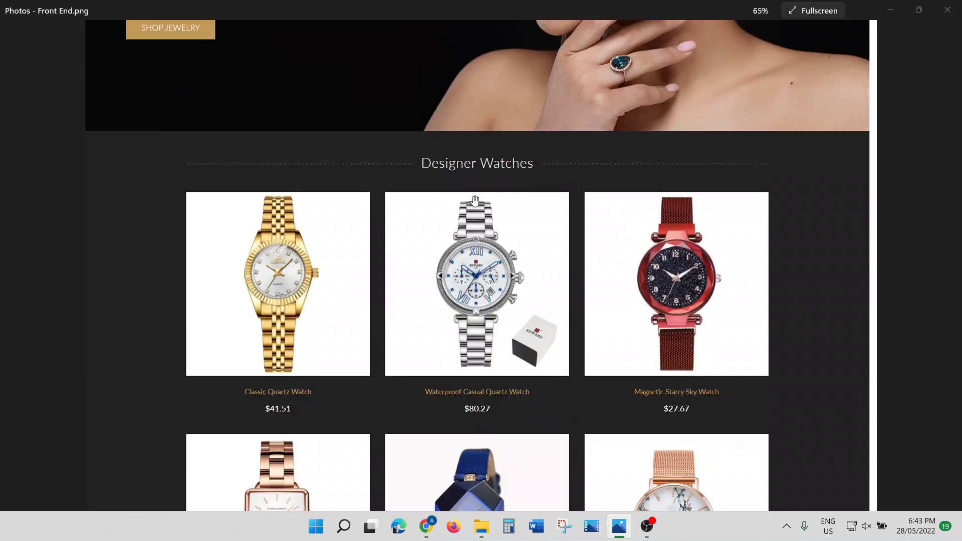
key(alt+Tab)
Assign the Brooches collection to the Designer Watches section and check its products in the preview.
scroll(87, 349, down, 2)
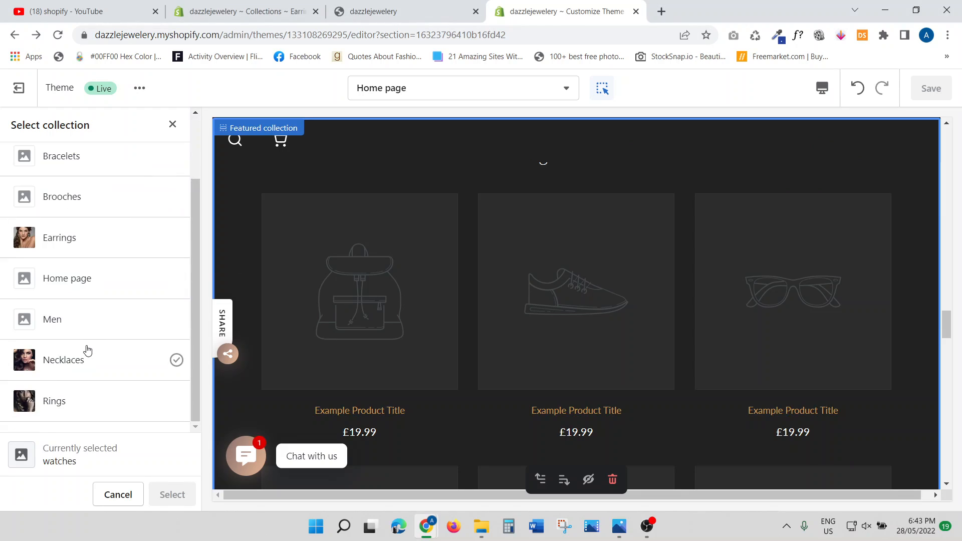
scroll(73, 397, up, 2)
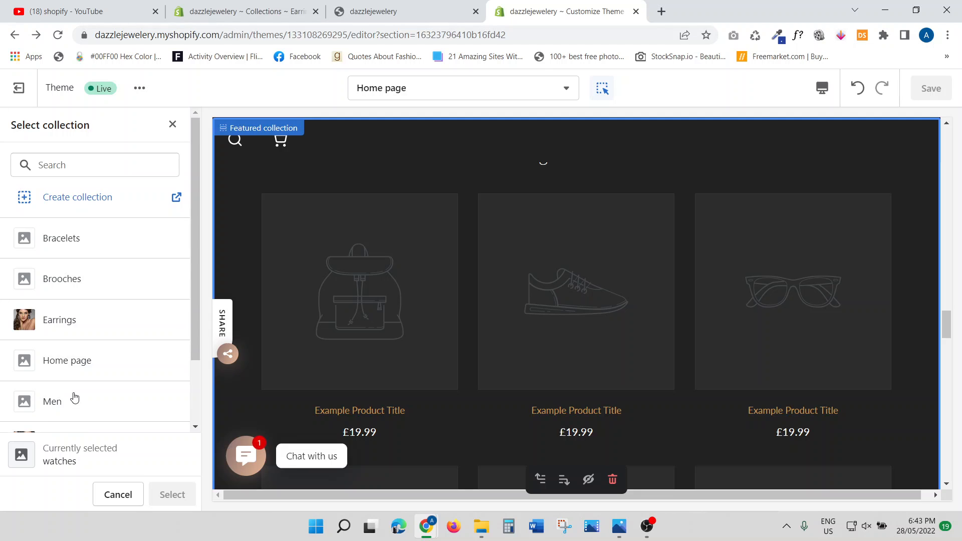
scroll(74, 397, down, 2)
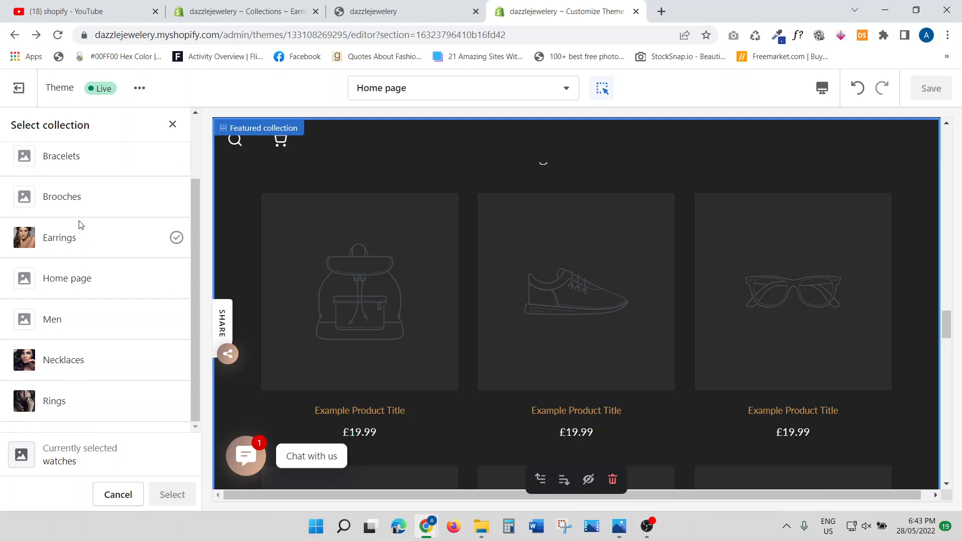
scroll(80, 231, up, 2)
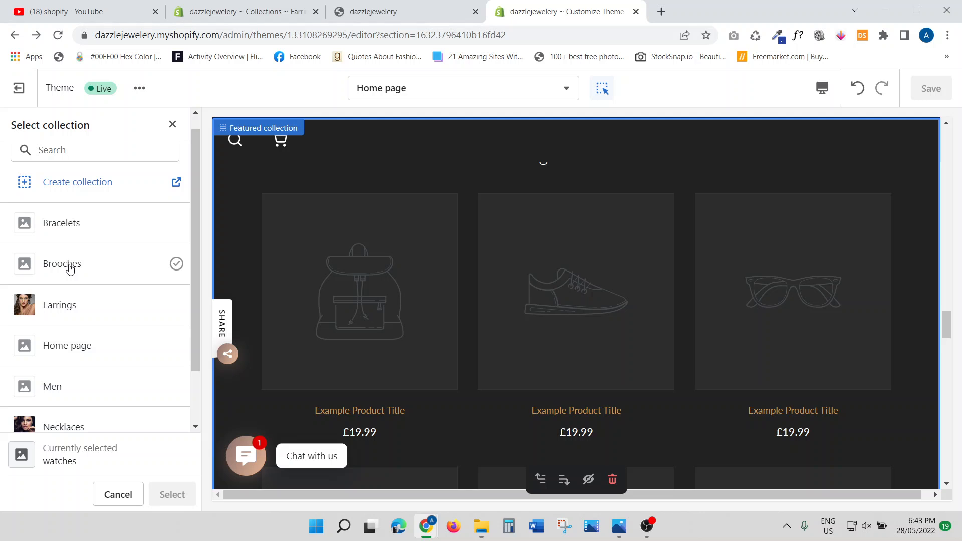
click(70, 265)
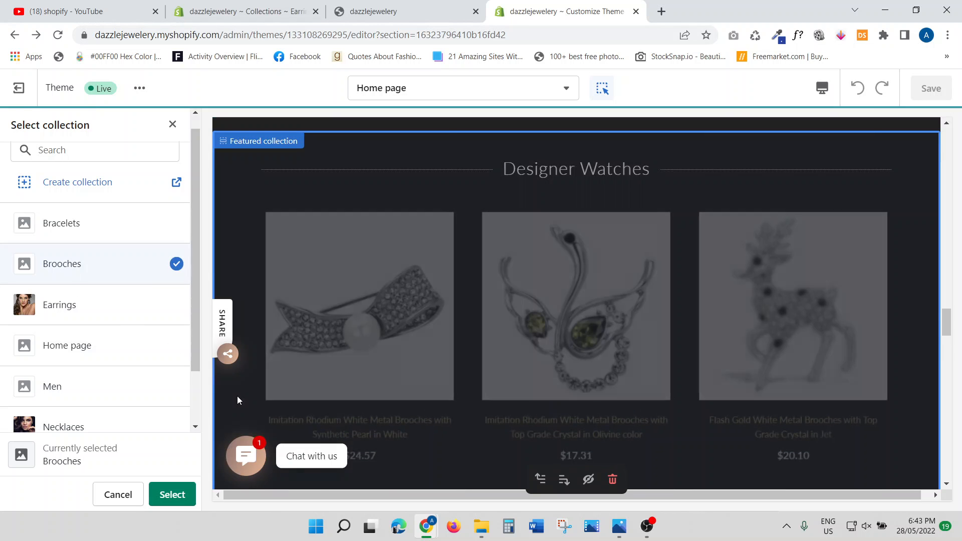
scroll(534, 317, down, 4)
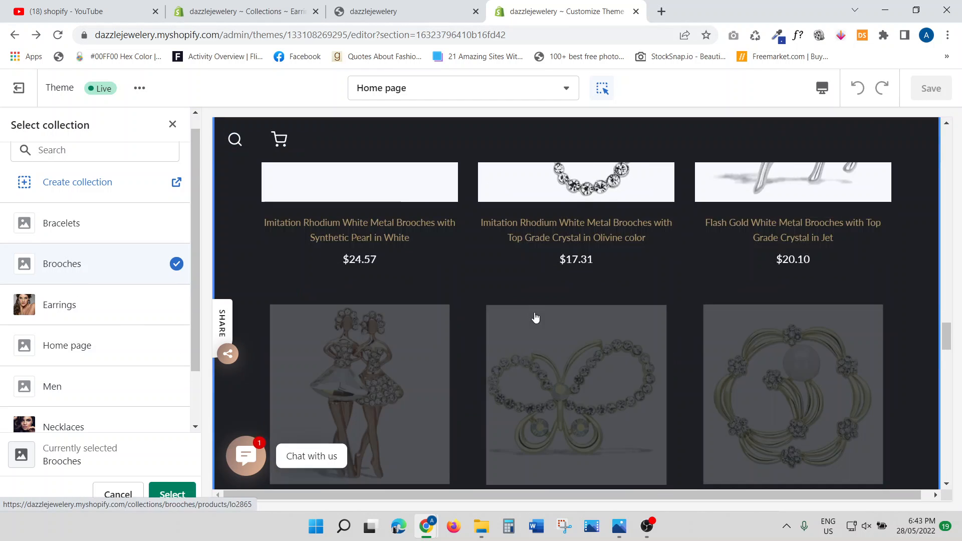
click(172, 495)
scroll(641, 352, up, 3)
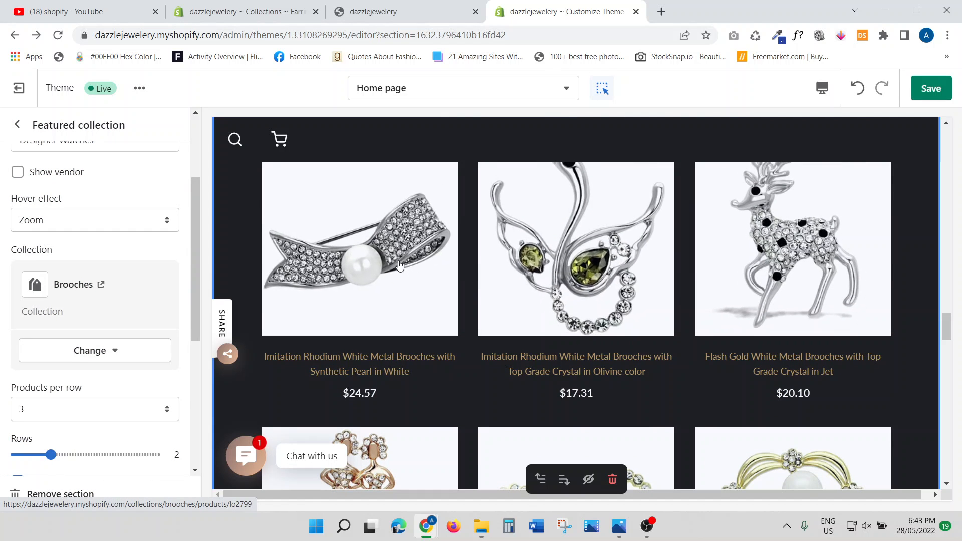
scroll(841, 387, down, 3)
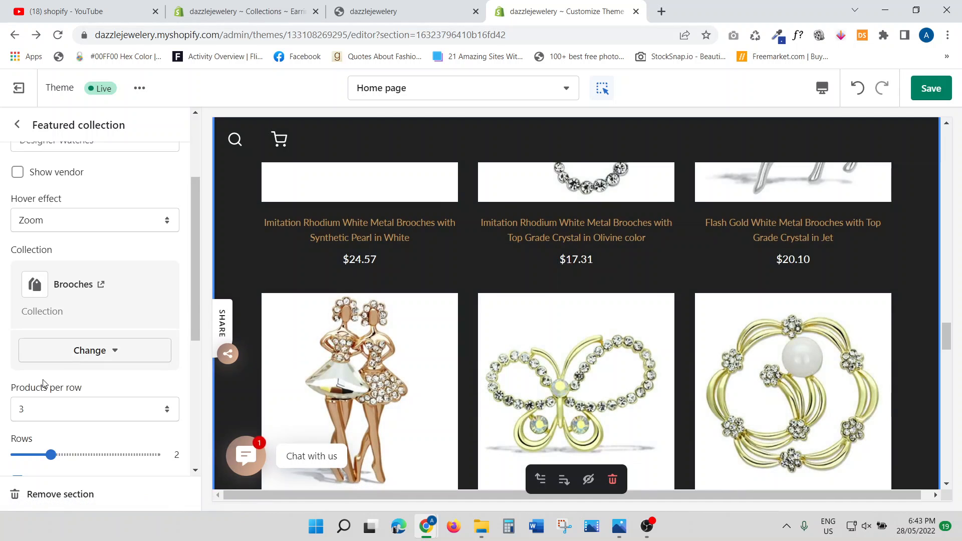
Examine the Designer Watches section's products per row, rows, auto-height and reviews settings, and look through the preview around it.
scroll(61, 378, down, 3)
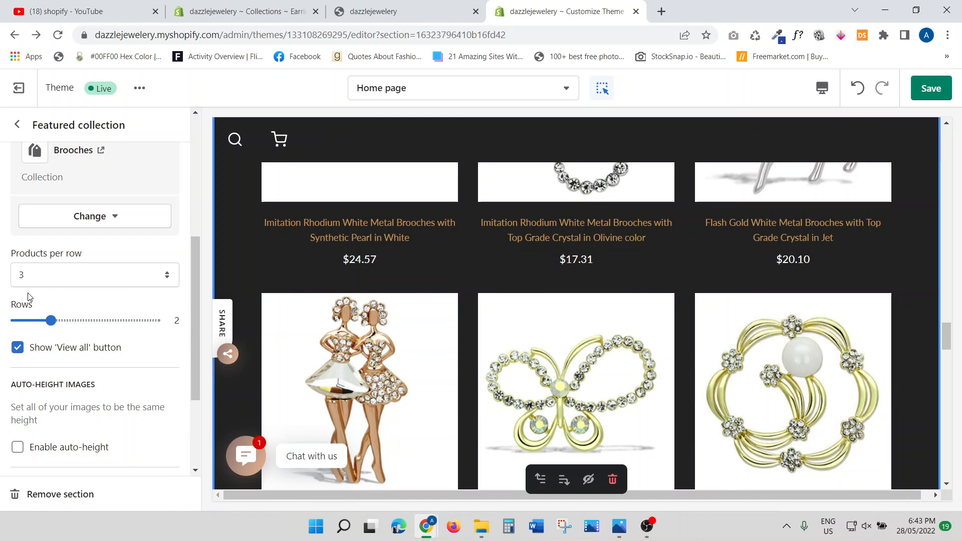
click(32, 279)
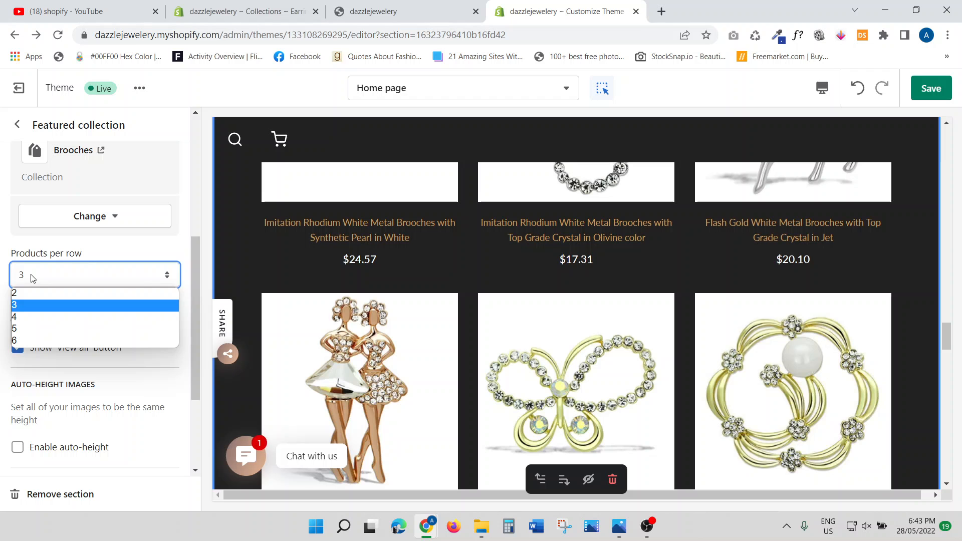
scroll(557, 361, up, 4)
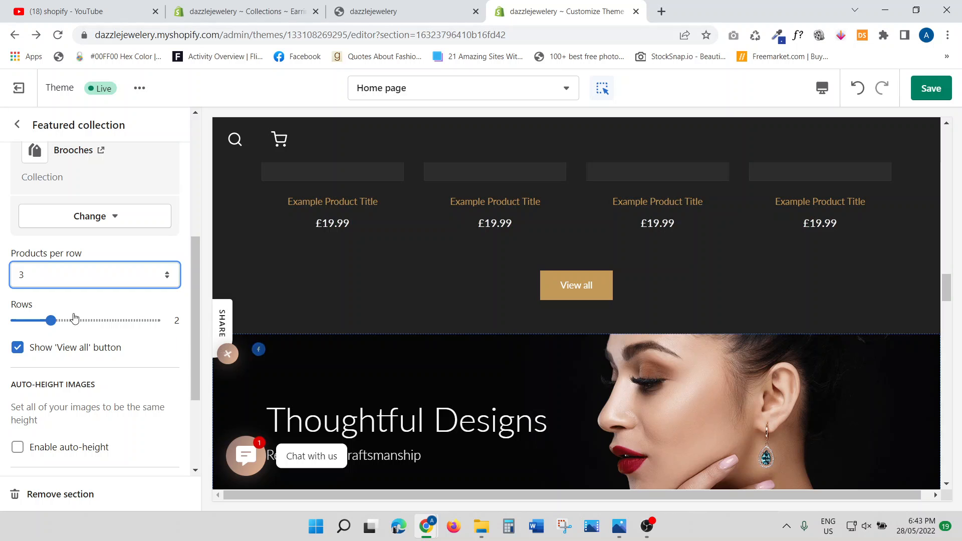
click(44, 280)
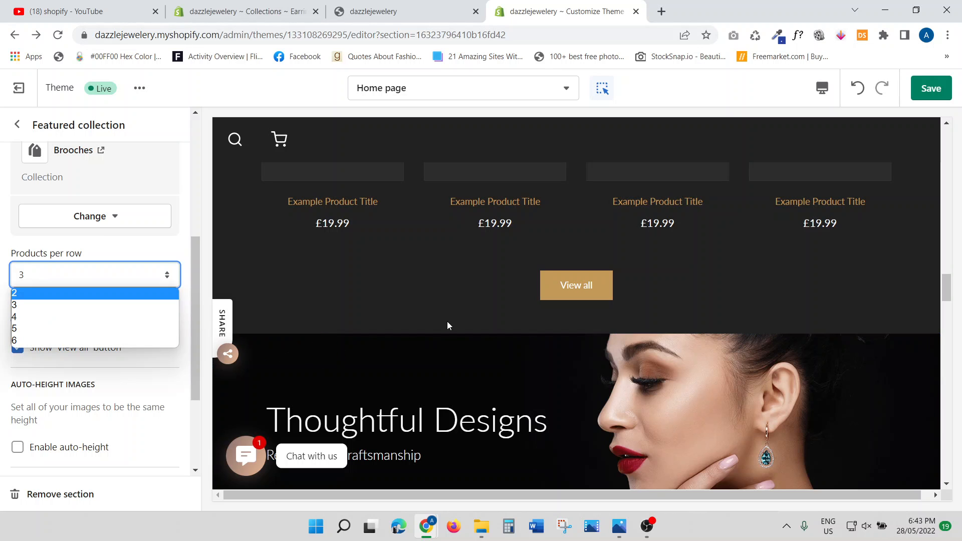
scroll(441, 322, down, 3)
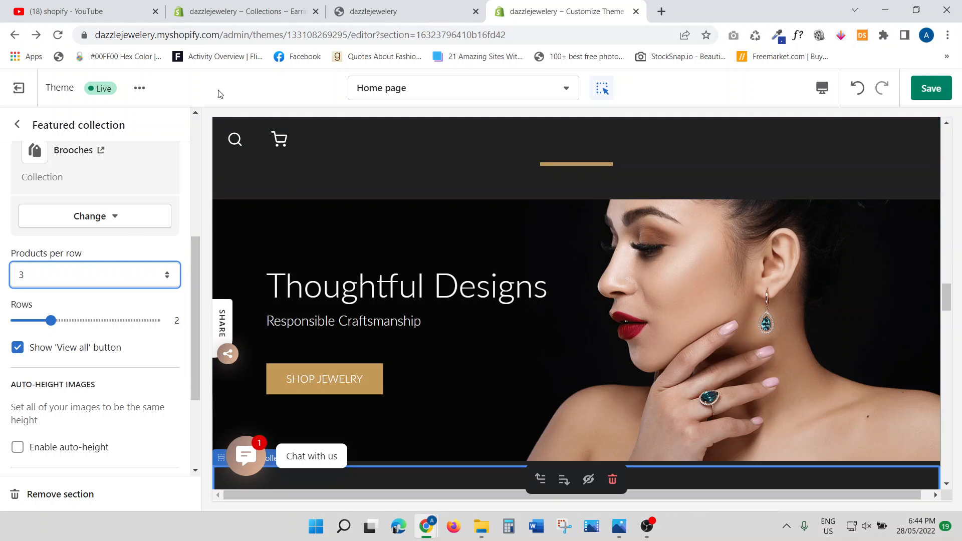
click(231, 89)
scroll(102, 313, down, 3)
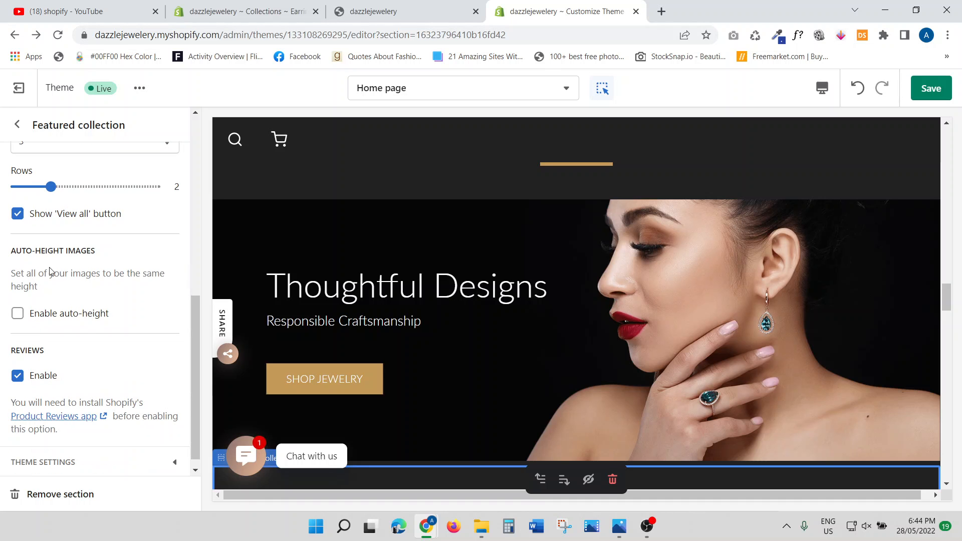
scroll(548, 344, down, 10)
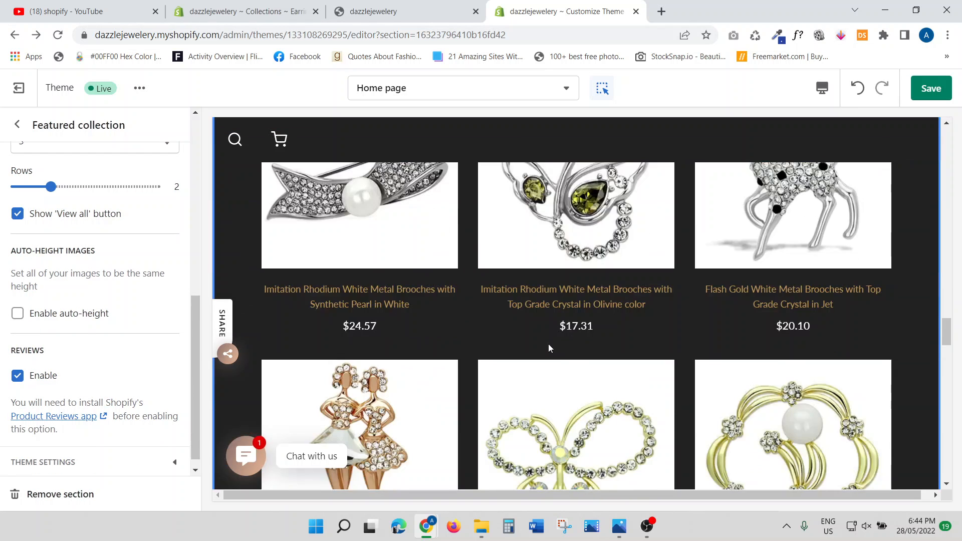
scroll(549, 344, down, 9)
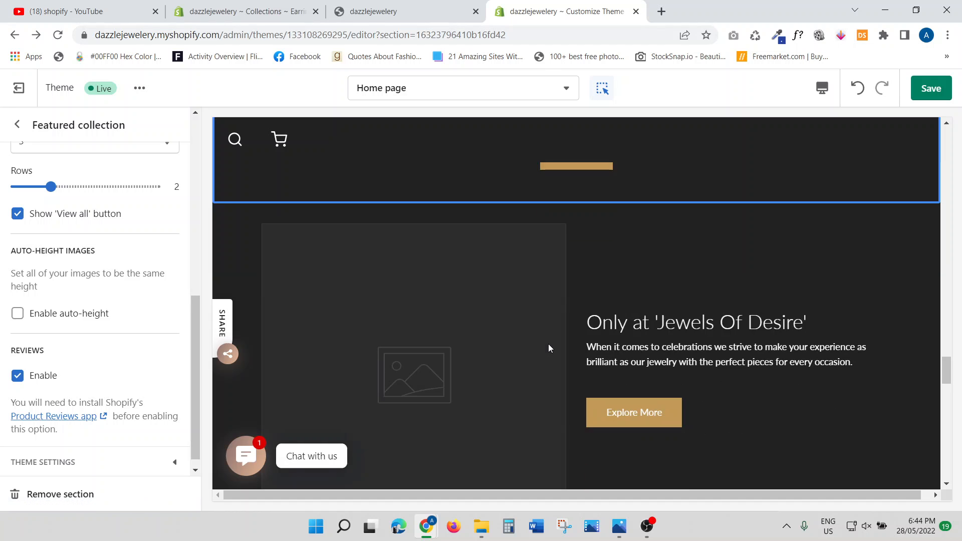
Upload Image_150x from the Images folder and set it as the picture of the Image with text section.
click(17, 125)
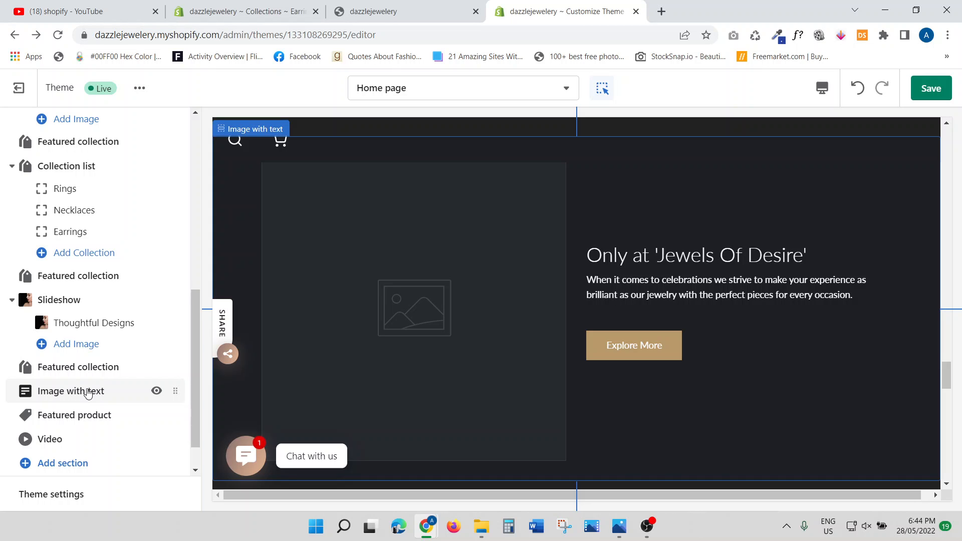
click(88, 392)
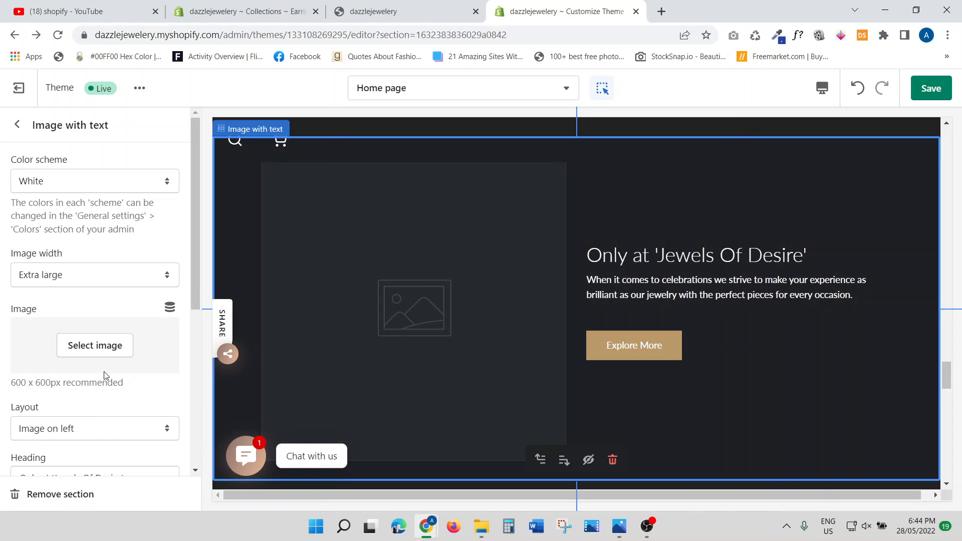
click(109, 346)
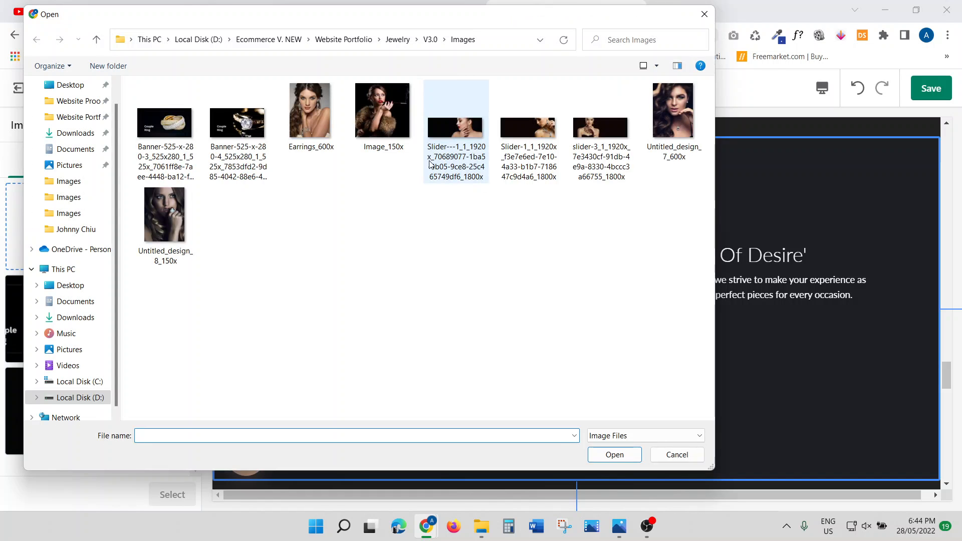
double_click(387, 132)
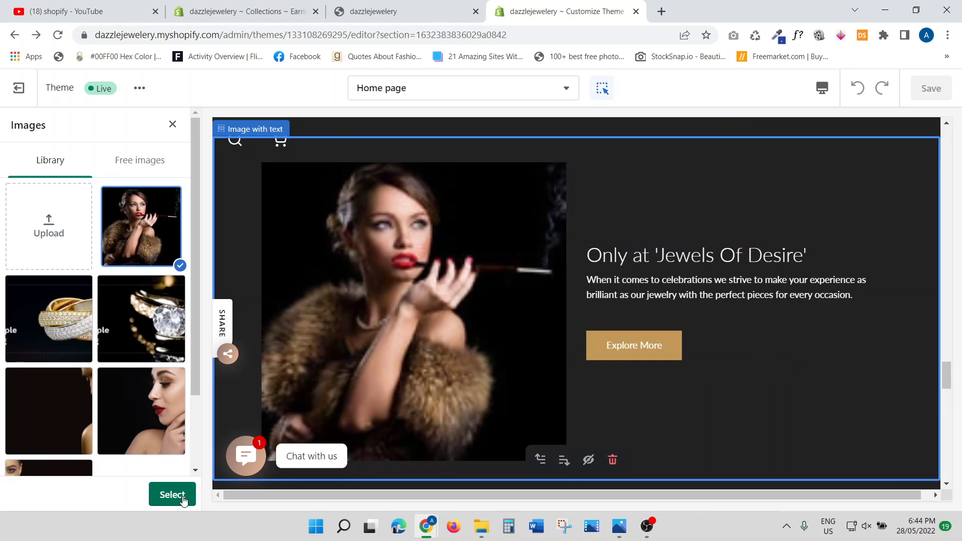
click(172, 496)
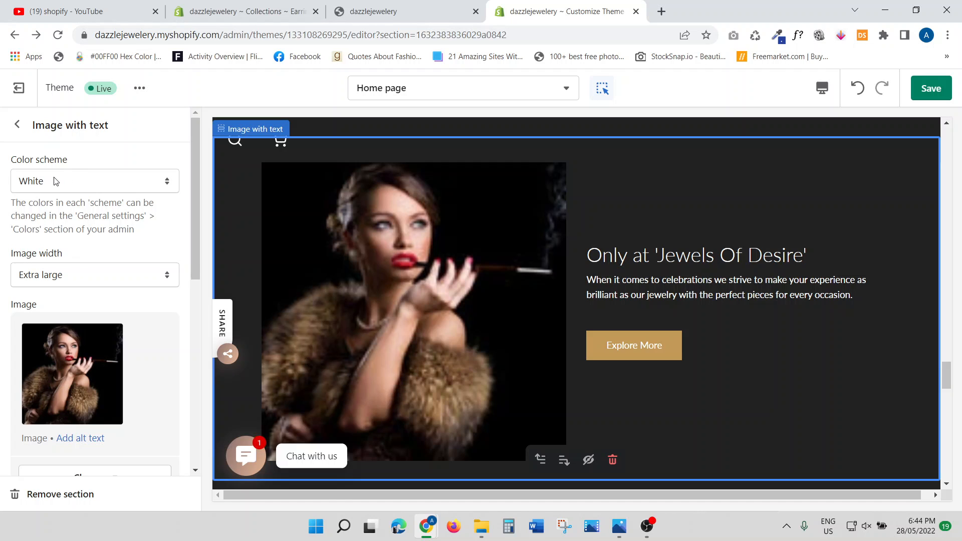
Try the Large and Extra small image widths on the Image with text section, and return the width to Extra large.
click(56, 277)
click(56, 278)
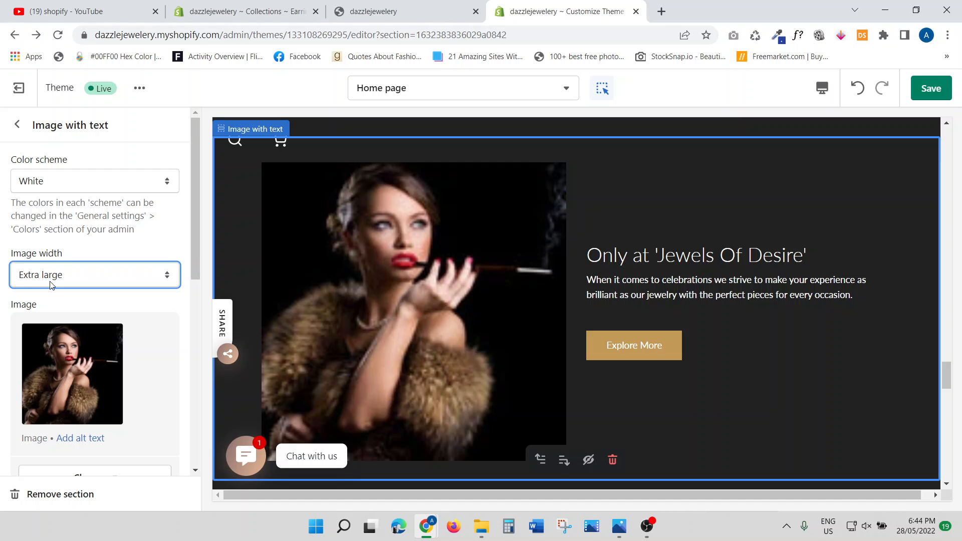
click(49, 278)
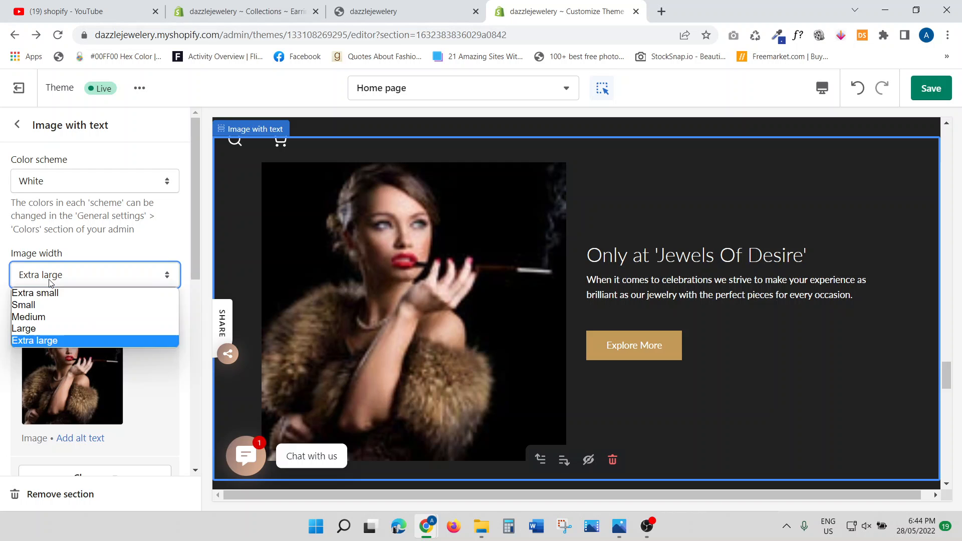
click(35, 327)
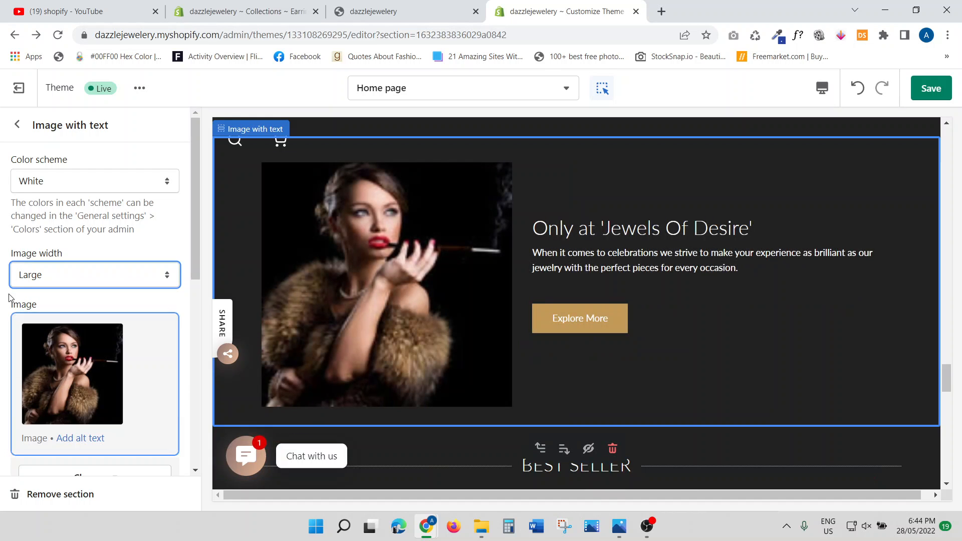
click(41, 277)
click(42, 293)
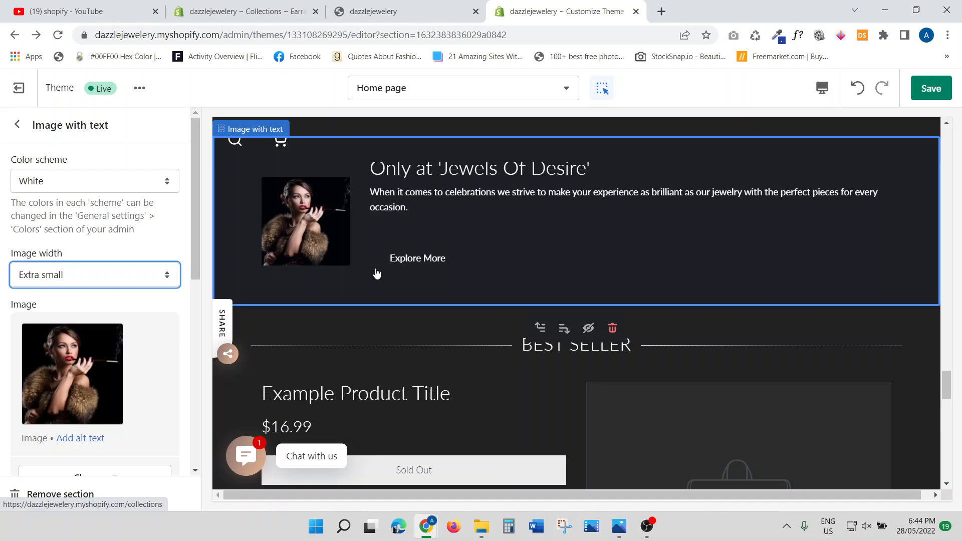
click(61, 278)
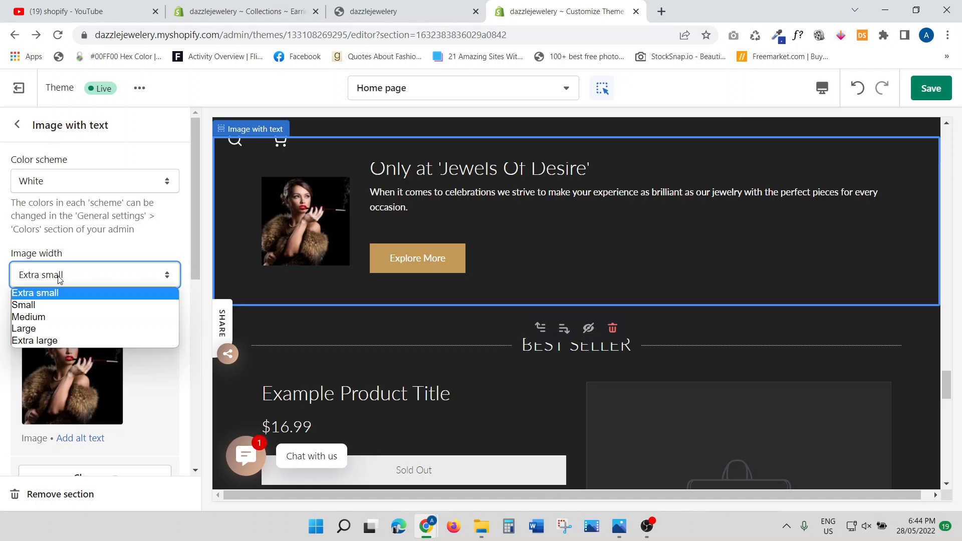
click(35, 341)
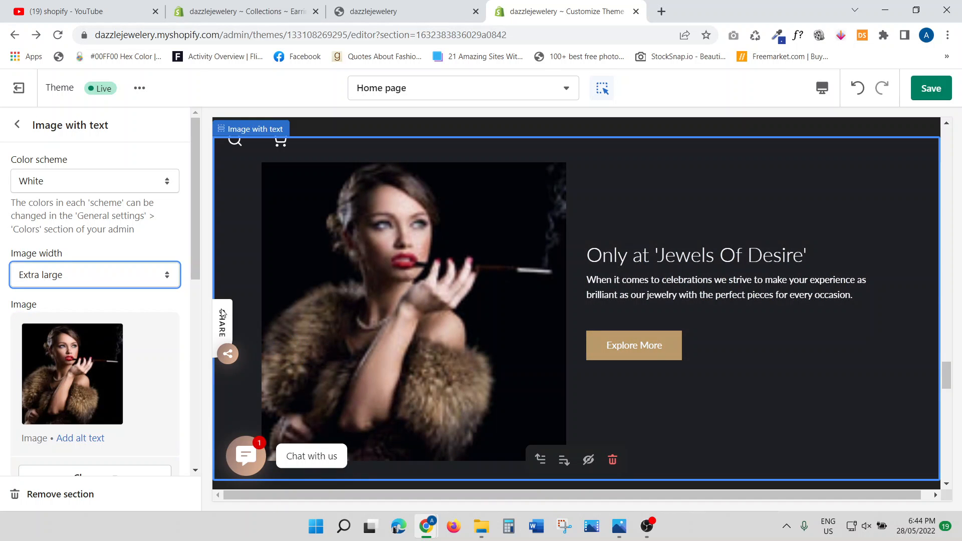
Try the Image on right layout for the Image with text section, return it to Image on left, and compare it with the neighbouring sections.
scroll(149, 321, down, 5)
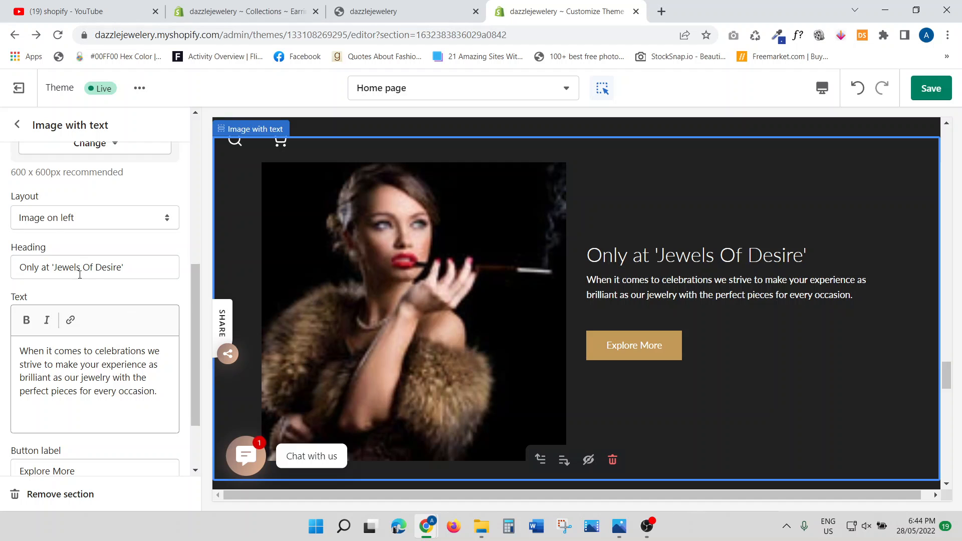
click(46, 222)
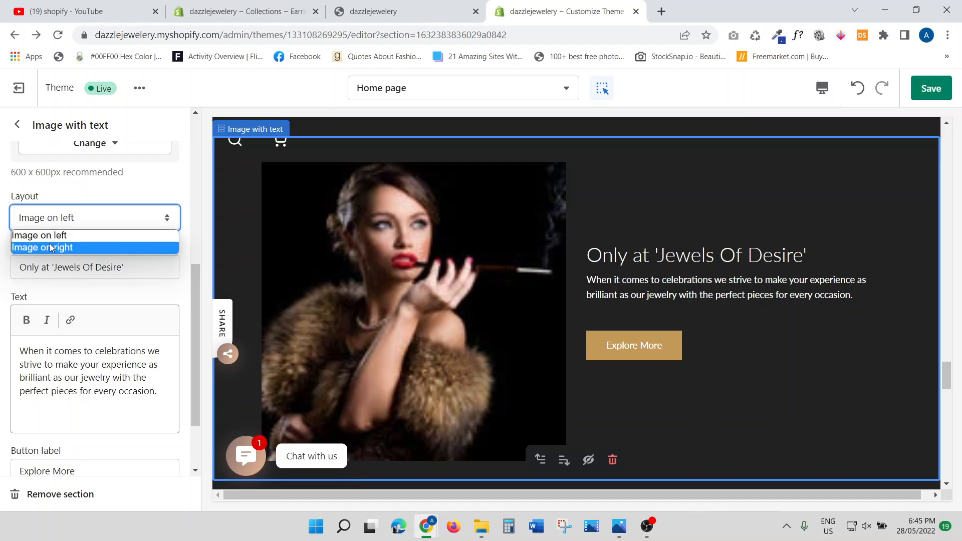
click(50, 246)
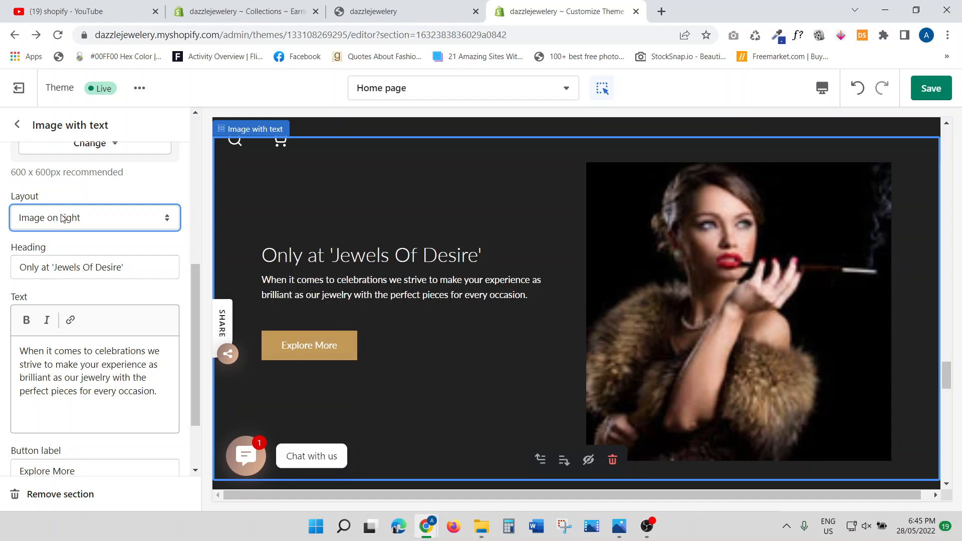
click(64, 218)
click(60, 234)
scroll(559, 350, up, 16)
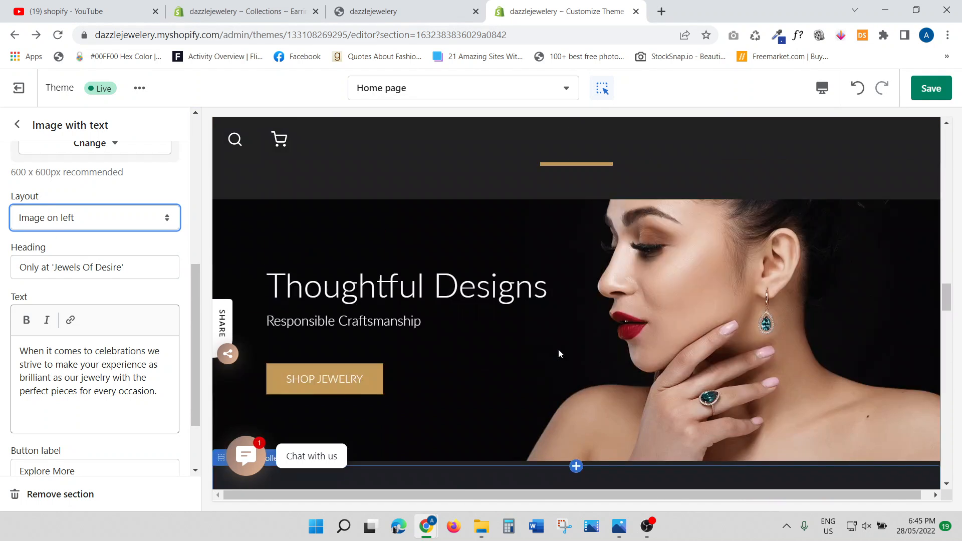
scroll(551, 349, down, 4)
scroll(545, 348, down, 10)
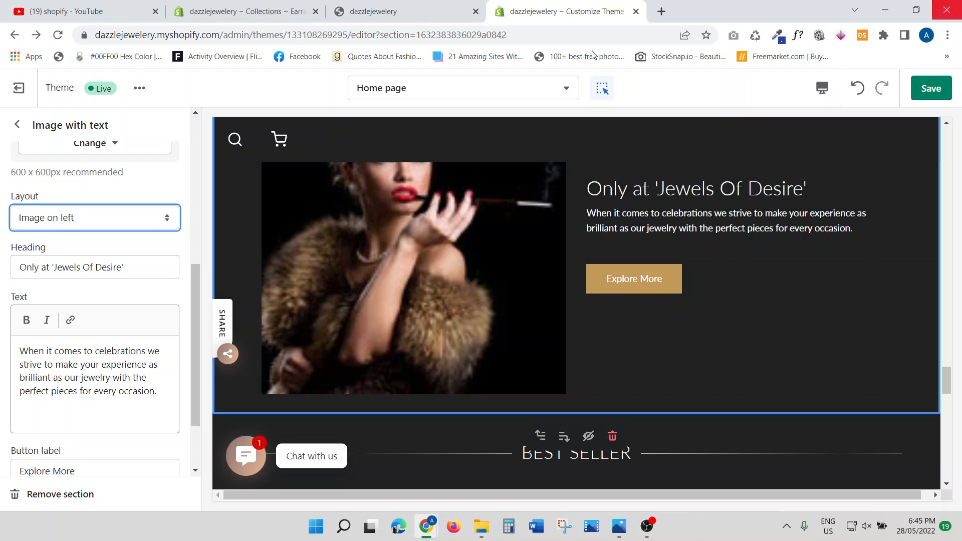
Examine the Image with text section's heading and text settings against the matching text in the preview.
scroll(97, 255, down, 1)
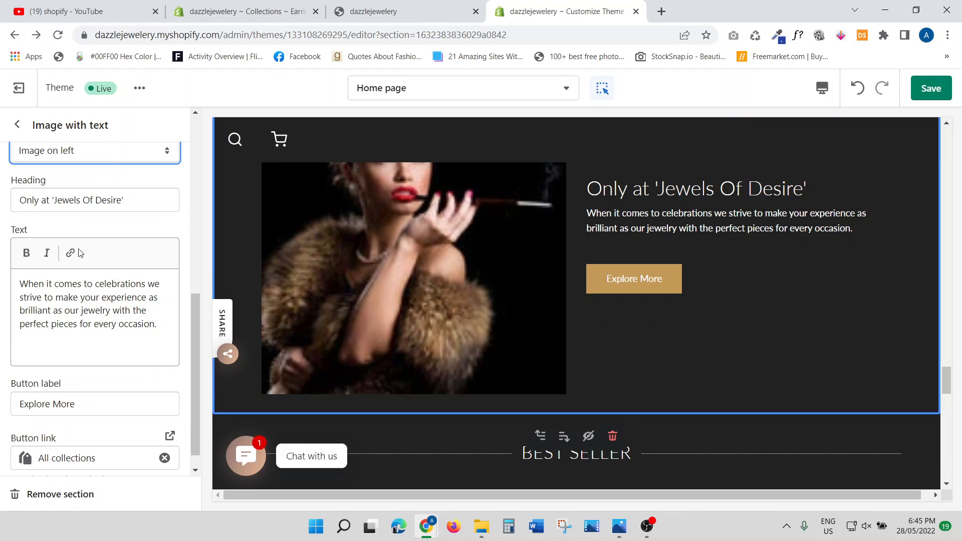
click(134, 199)
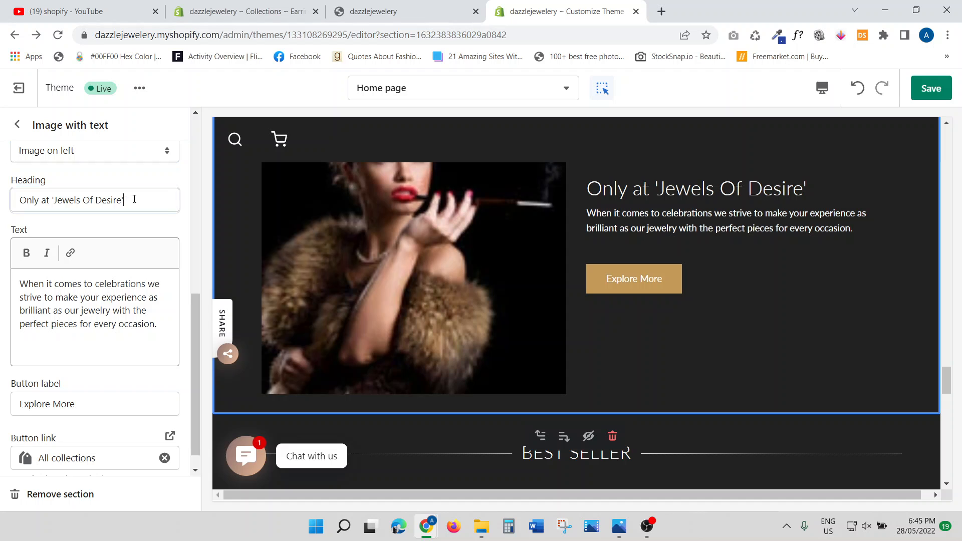
drag(134, 199, 2, 200)
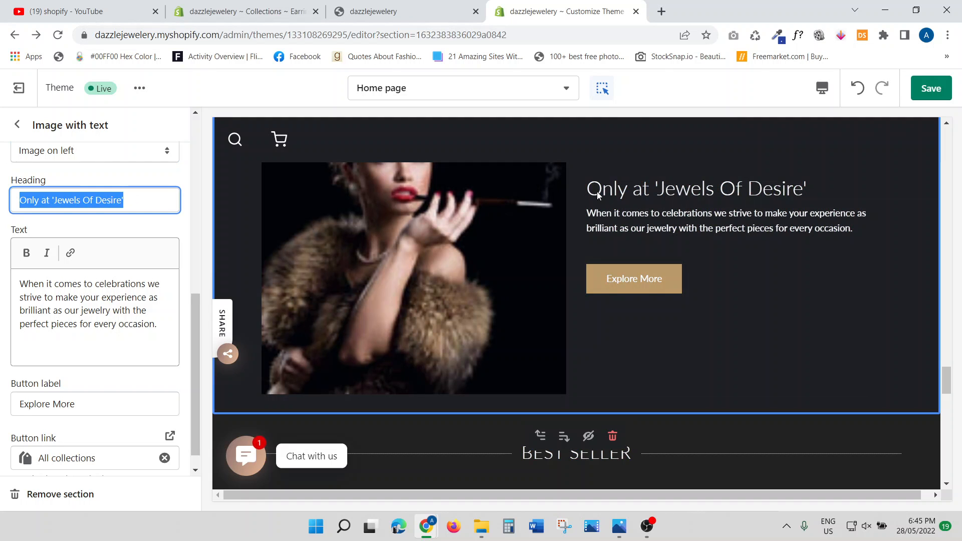
drag(587, 194, 799, 196)
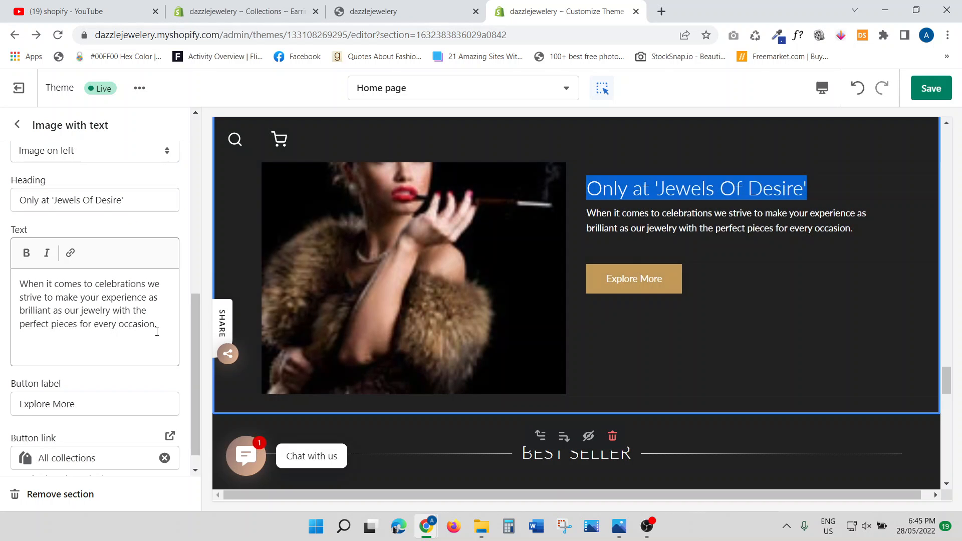
drag(157, 332, 2, 278)
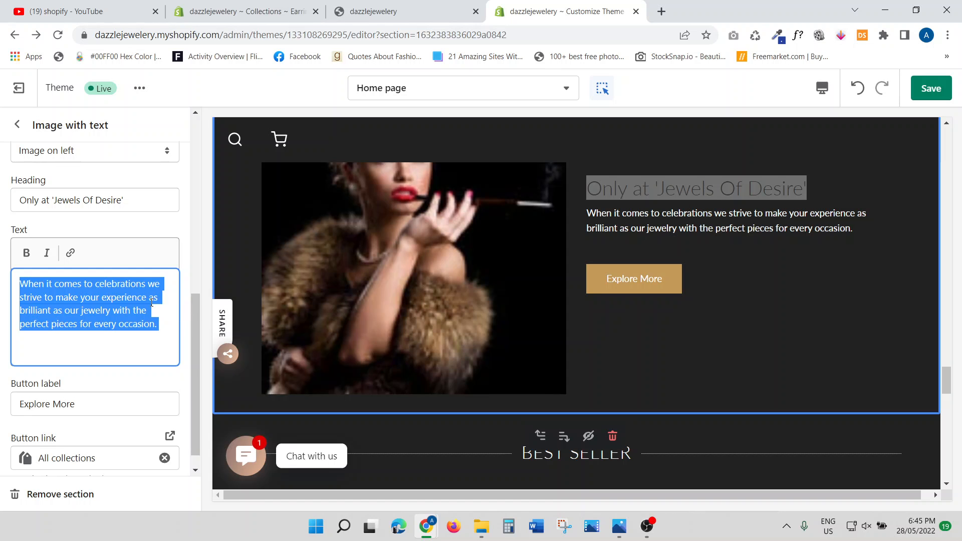
scroll(39, 331, down, 1)
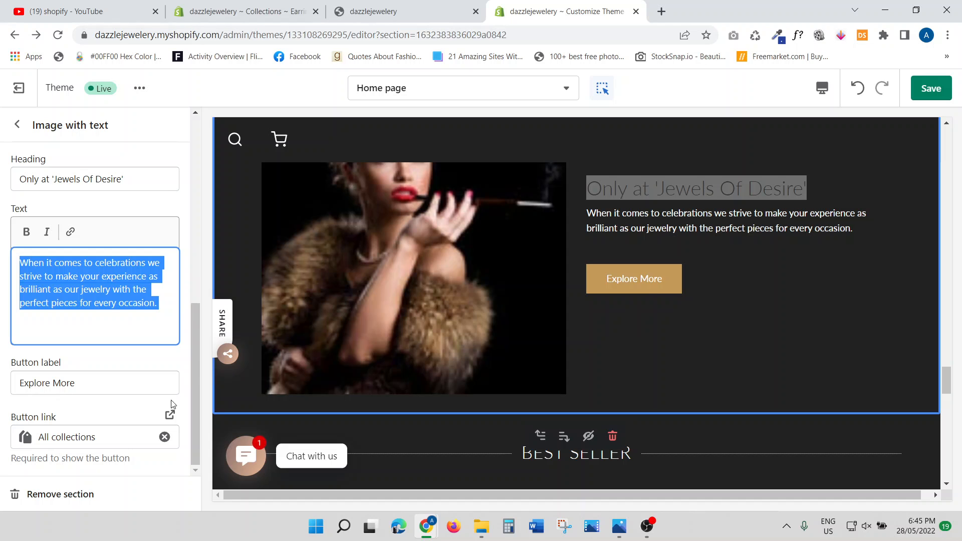
Clear the link of the Explore More button and link it to All collections again.
click(88, 387)
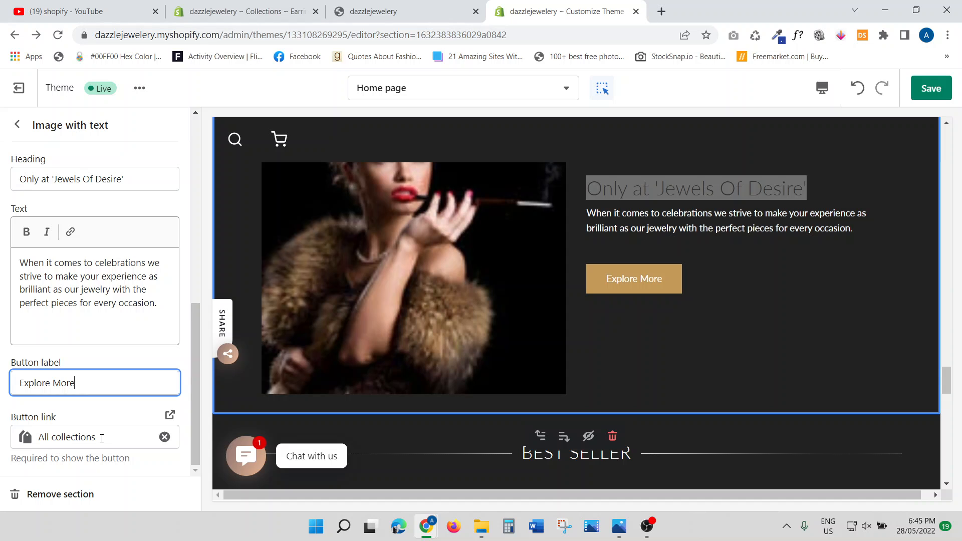
click(163, 437)
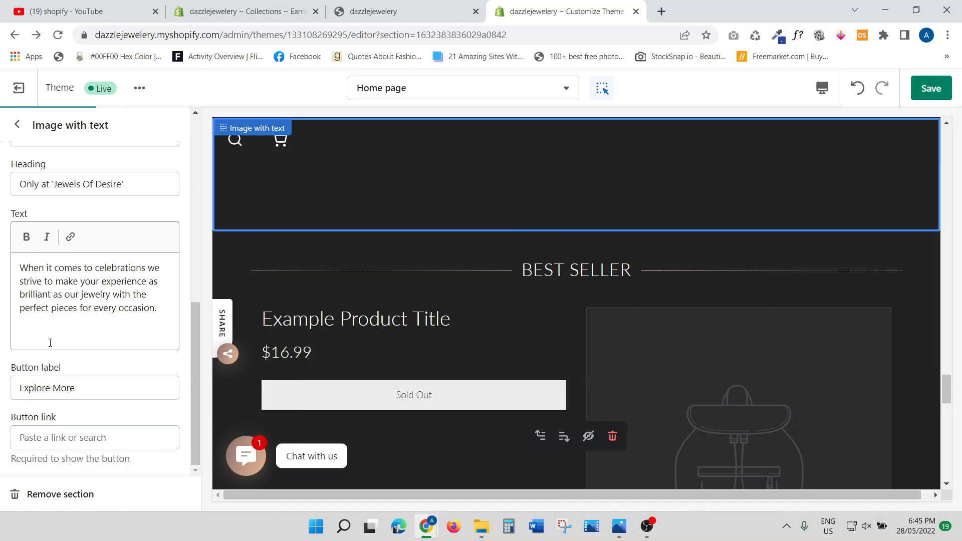
click(43, 440)
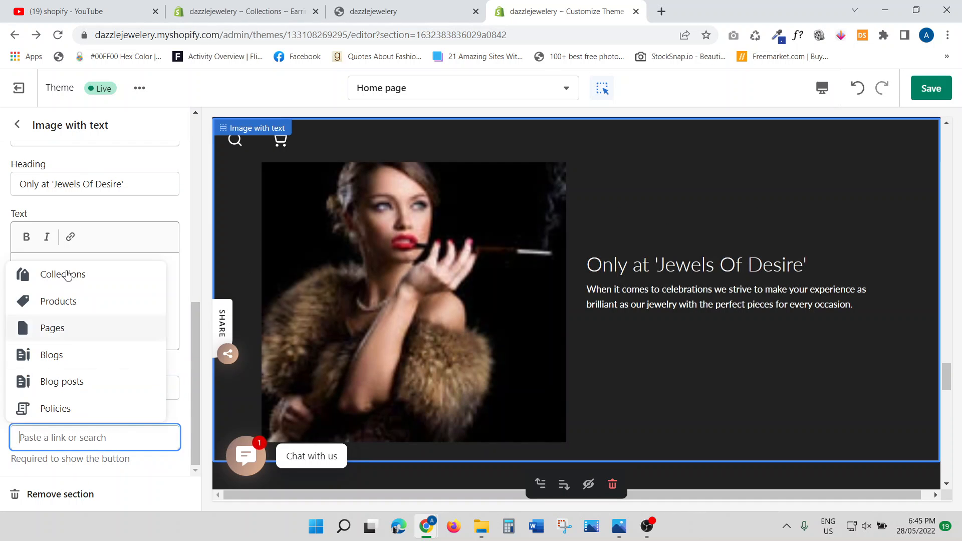
click(71, 286)
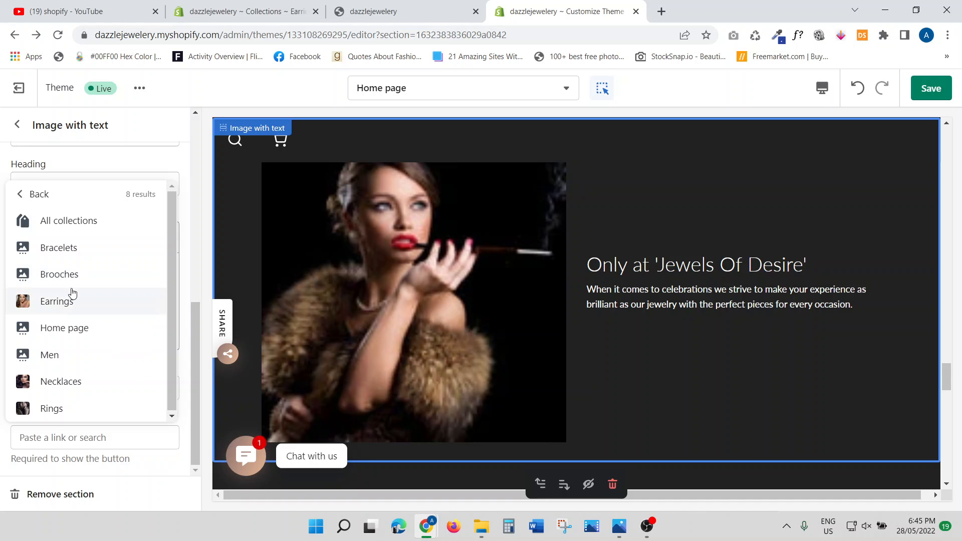
click(71, 222)
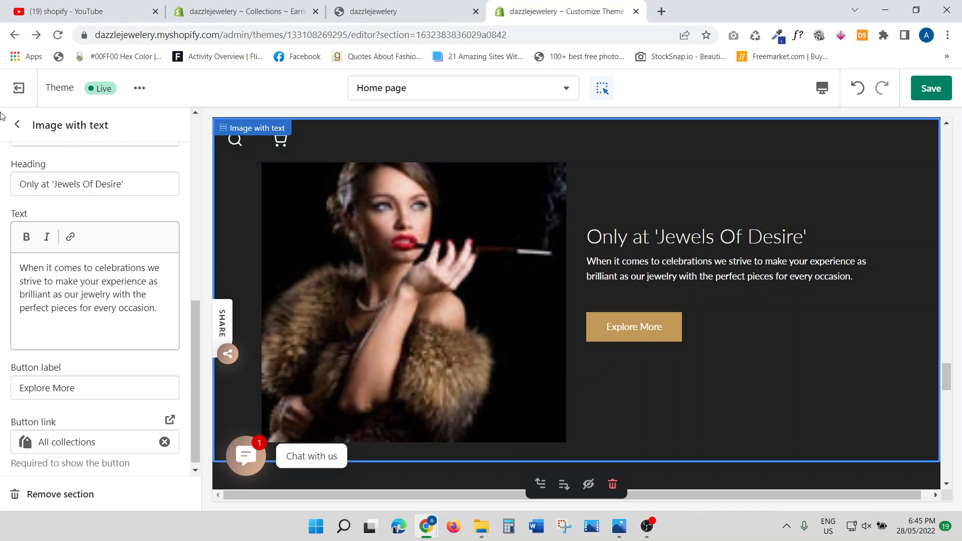
Leave the Image with text settings and open the settings of the BEST SELLER Featured product section.
click(17, 124)
scroll(80, 335, down, 5)
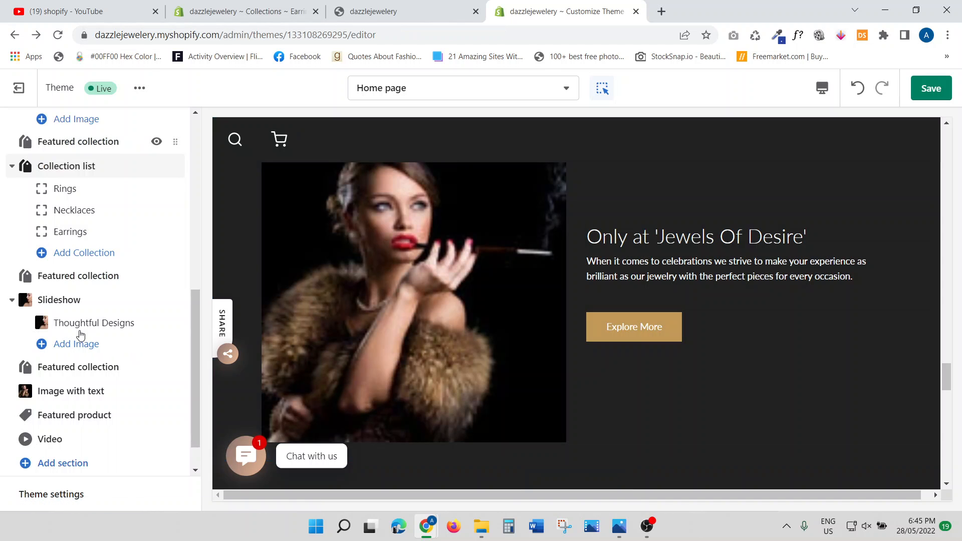
scroll(81, 335, down, 1)
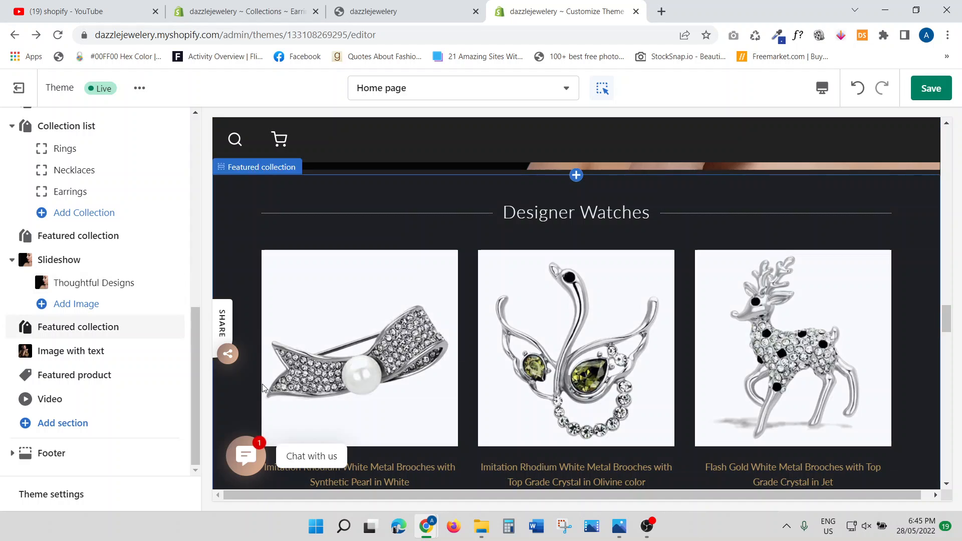
mouse_move(146, 375)
scroll(513, 394, up, 6)
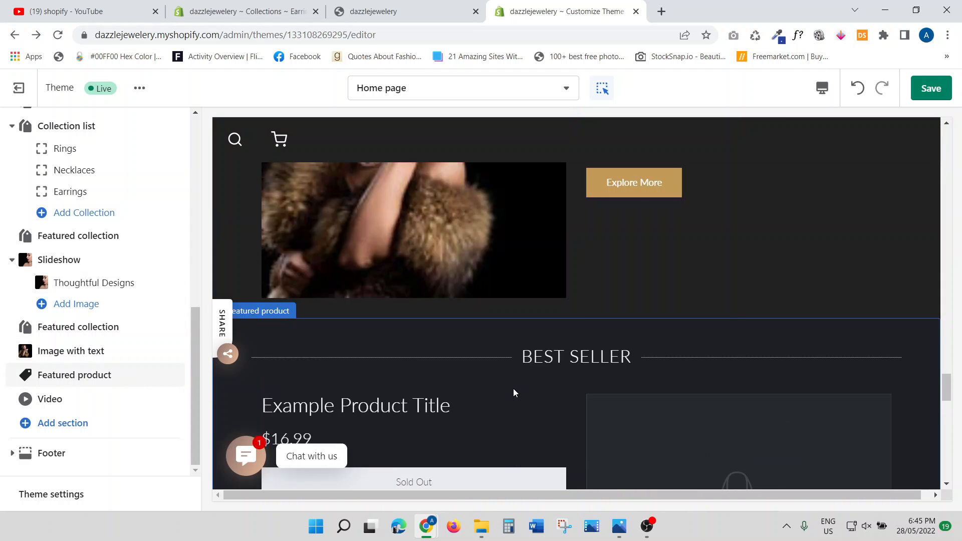
mouse_move(99, 400)
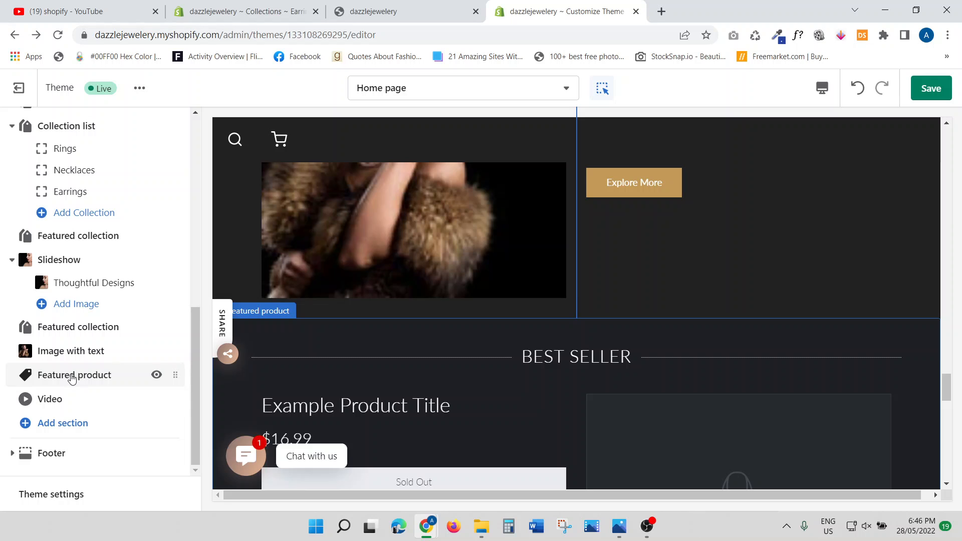
click(74, 377)
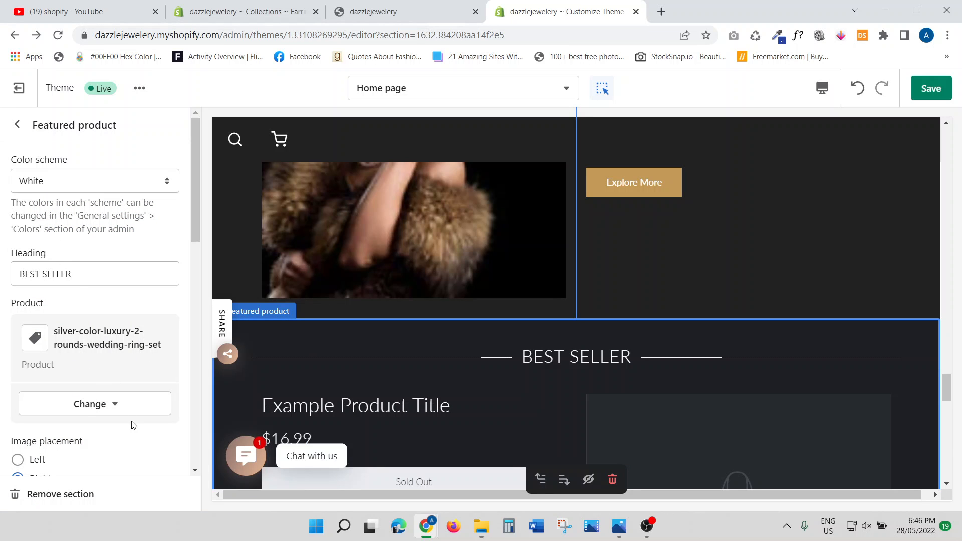
scroll(517, 375, down, 2)
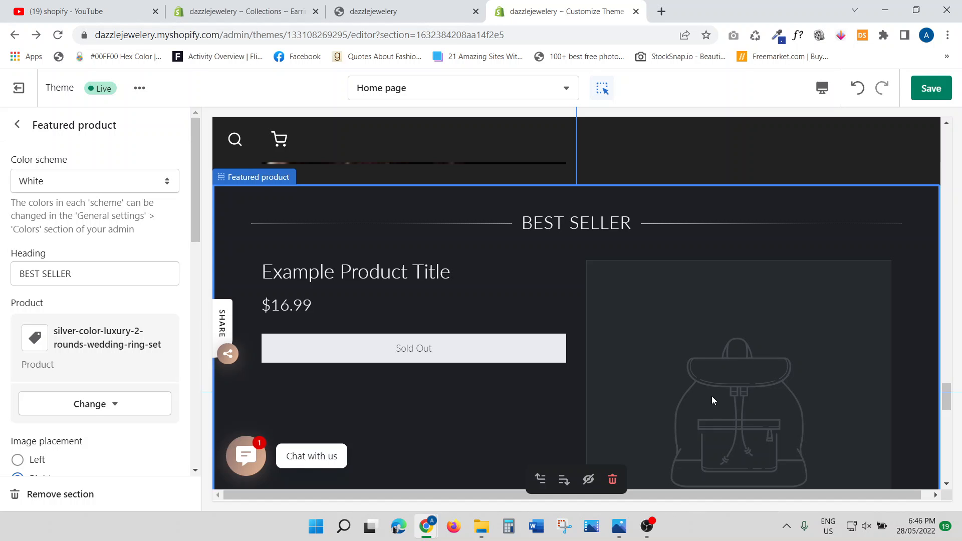
click(119, 412)
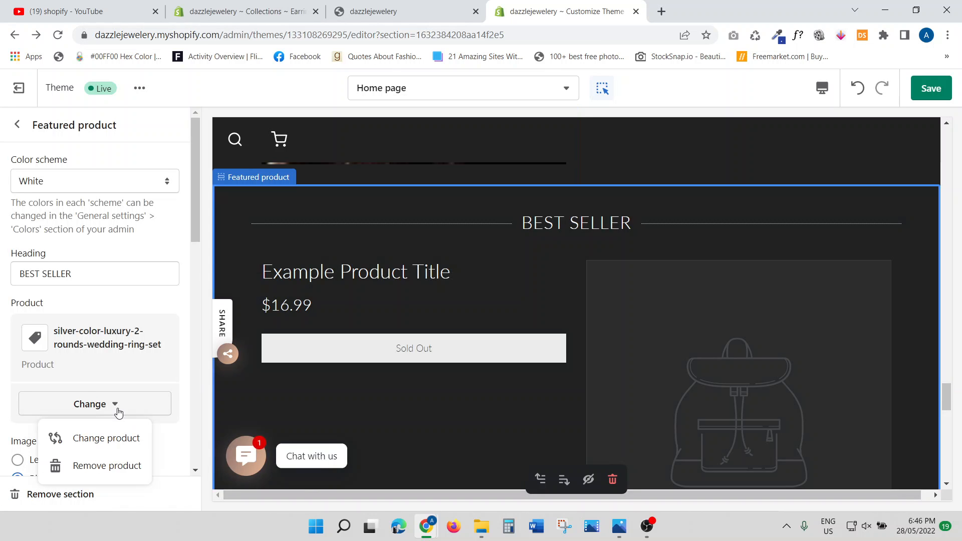
click(111, 441)
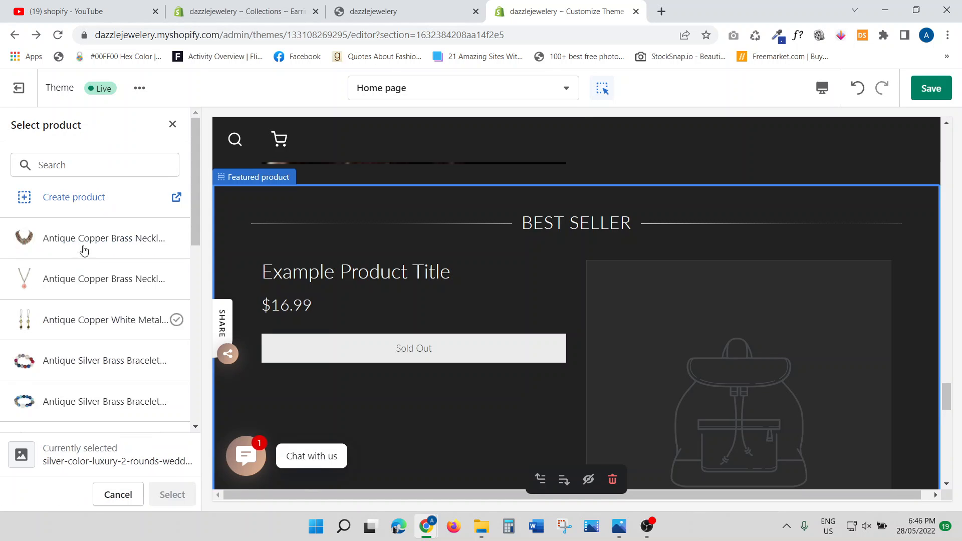
click(172, 124)
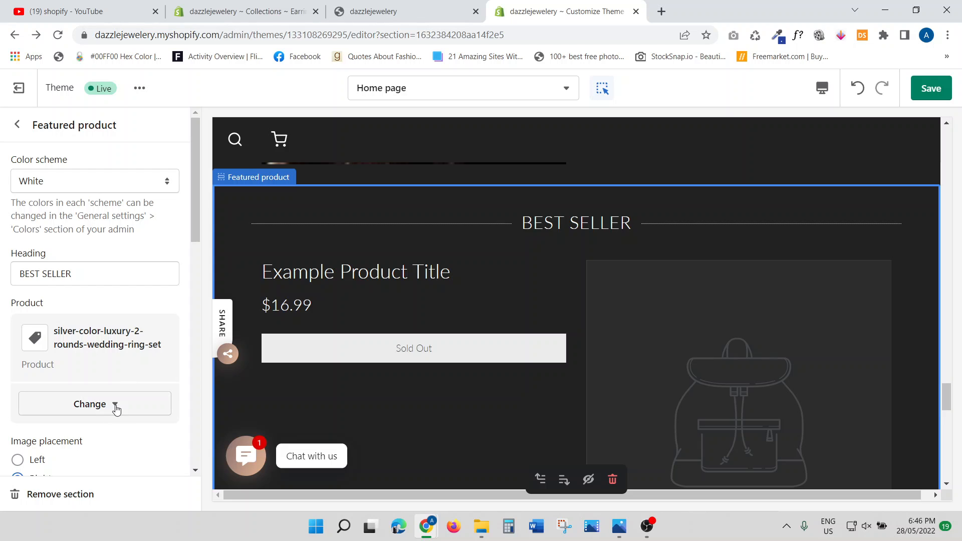
Start changing the Featured product section's product, search the product list for "wedding", and clear the search.
click(116, 408)
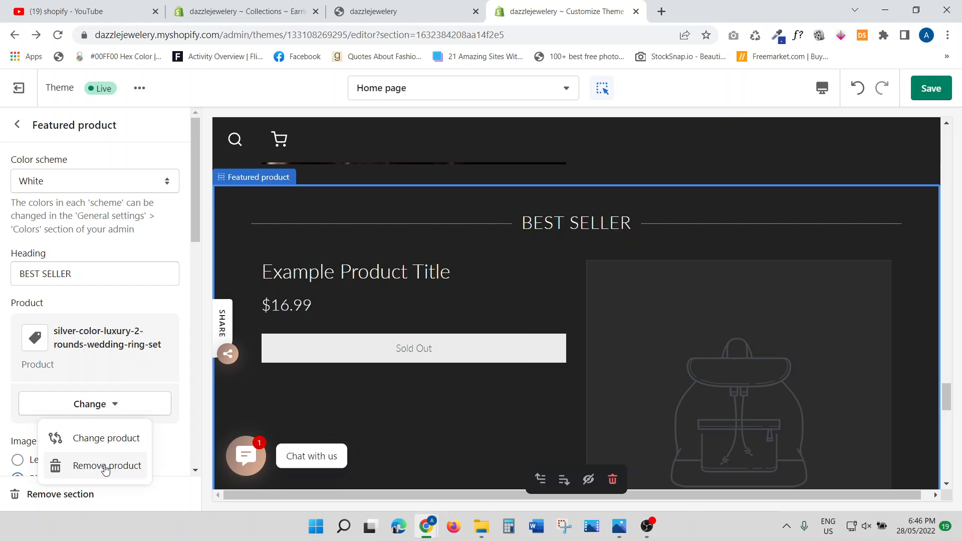
click(104, 440)
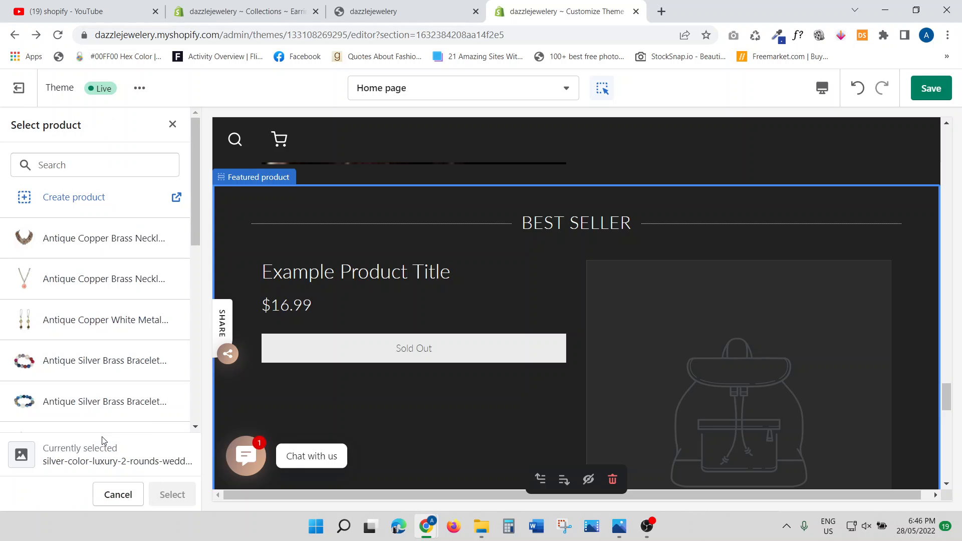
click(67, 171)
text(wedding)
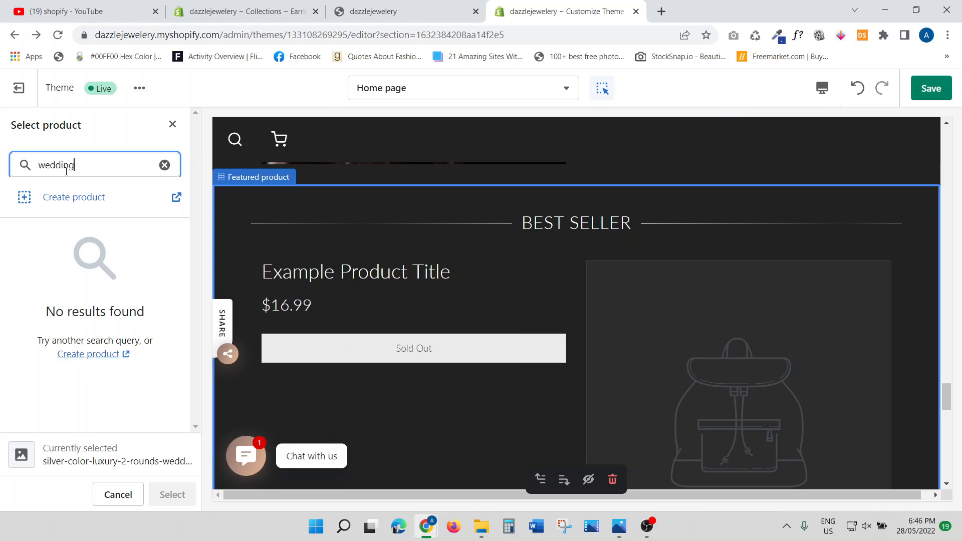
key(BackSpace)
key(BackSpace)
key(BackSpace)
key(BackSpace)
key(BackSpace)
key(BackSpace)
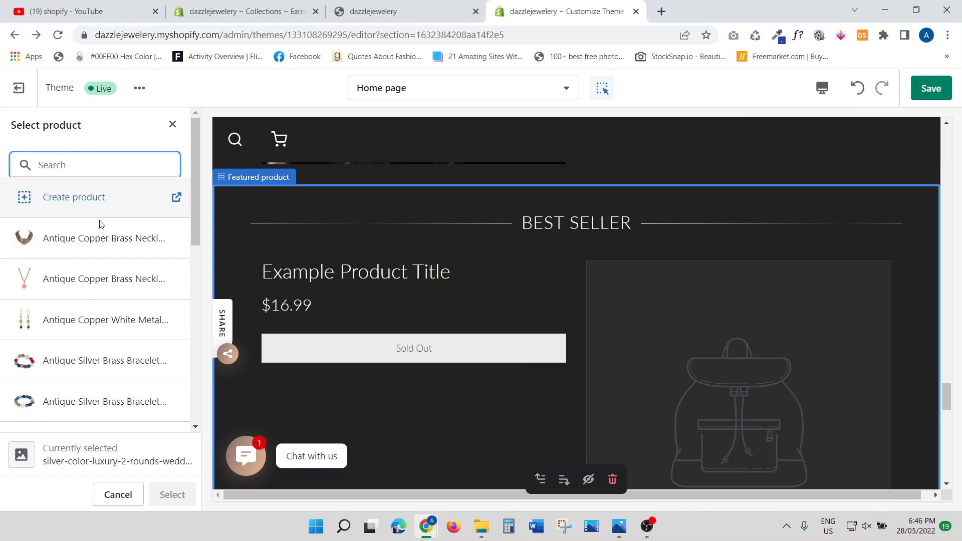
Try the Antique Copper Brass Necklace in Rose as the featured product and load more products into the list.
click(87, 286)
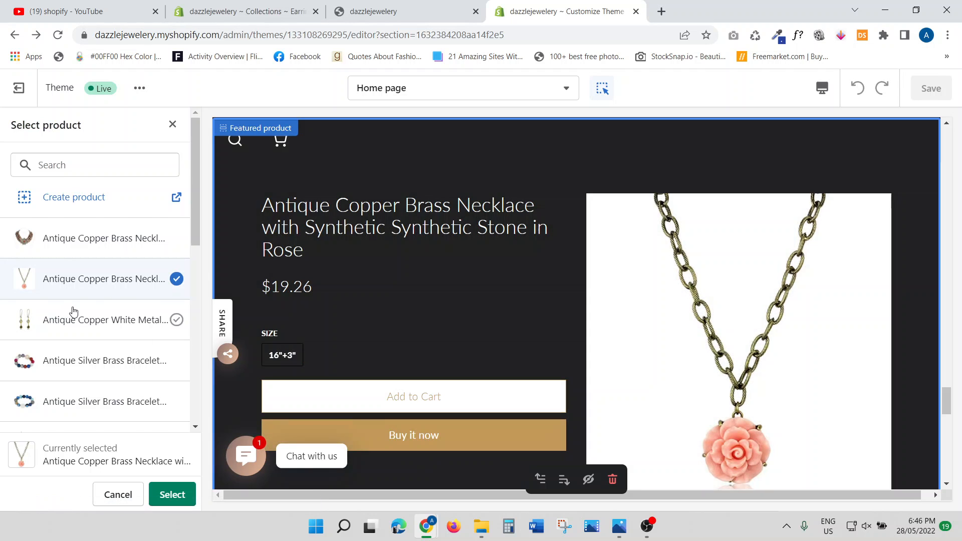
scroll(71, 311, down, 3)
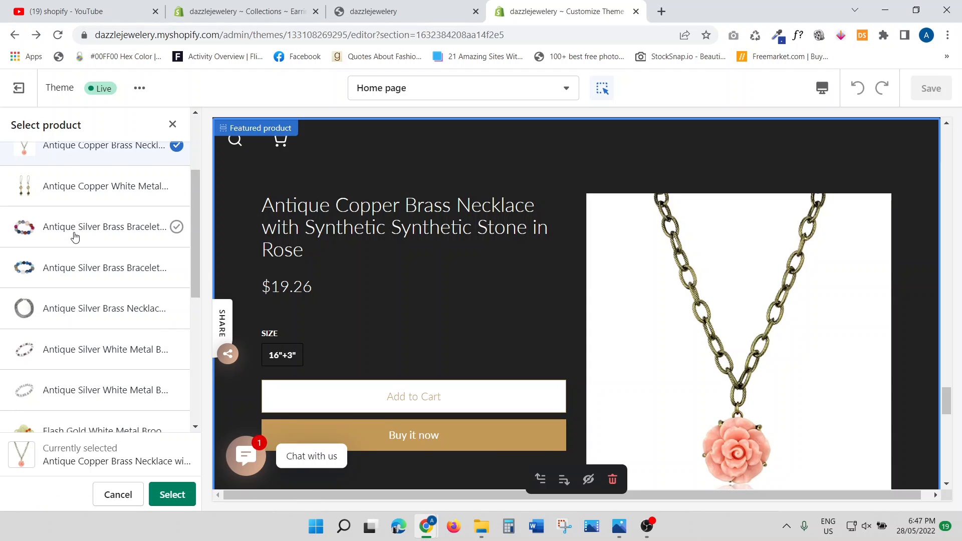
scroll(79, 270, down, 4)
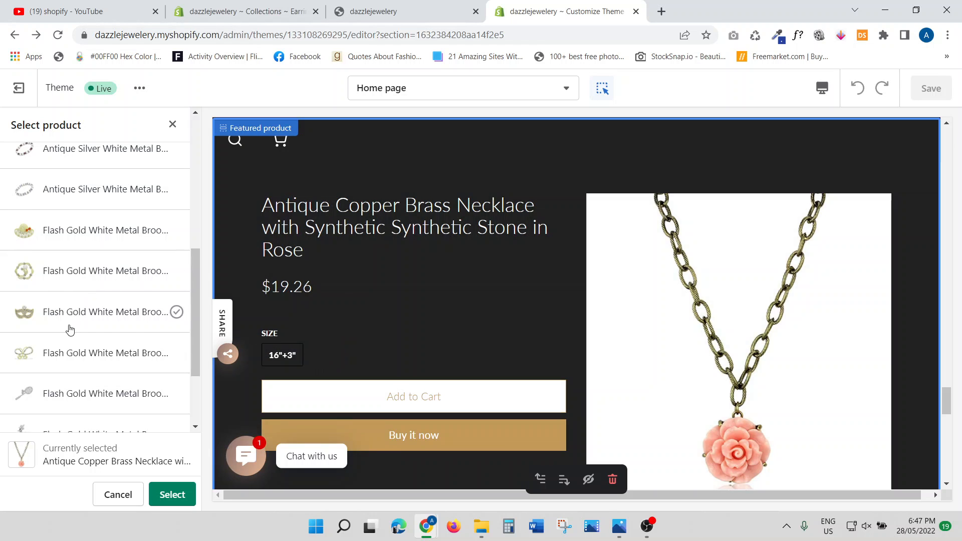
scroll(74, 329, down, 3)
click(84, 411)
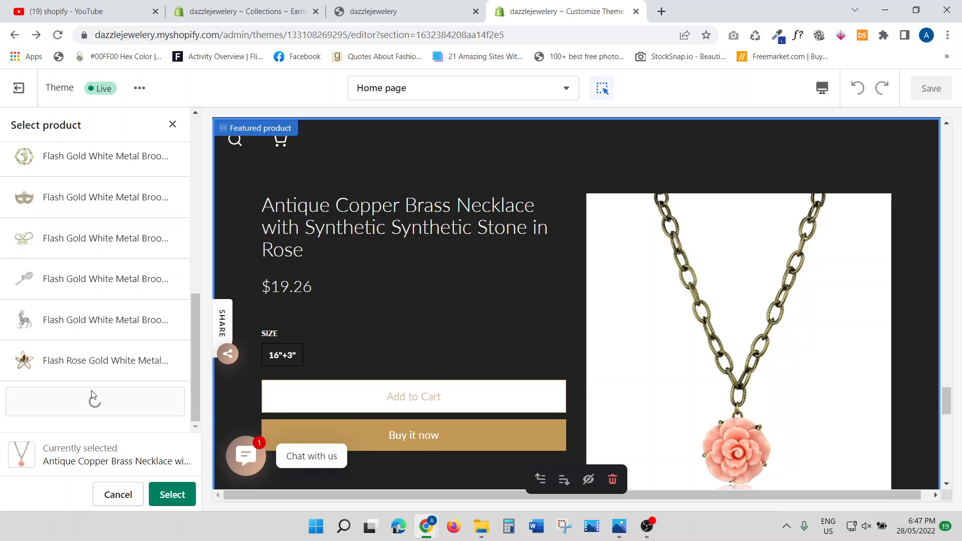
scroll(115, 346, down, 7)
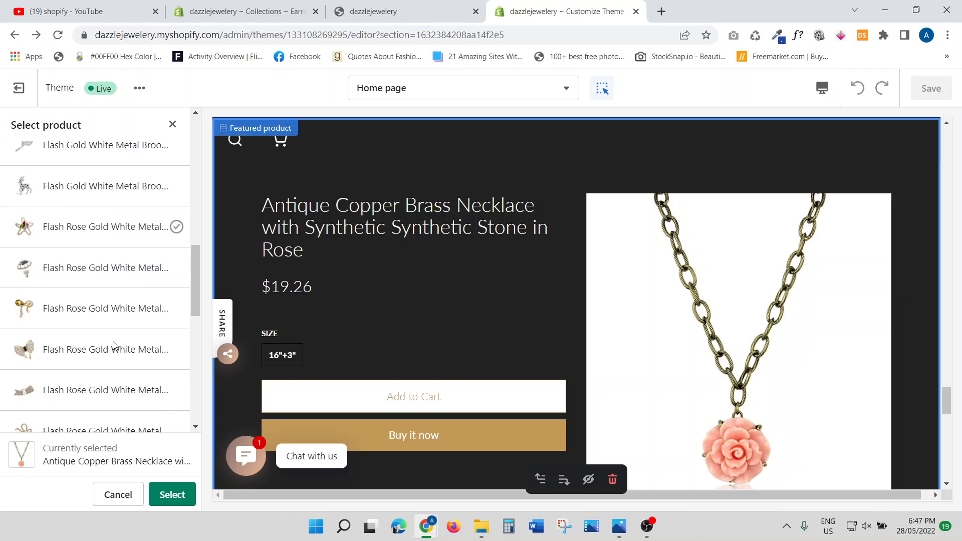
scroll(105, 344, down, 3)
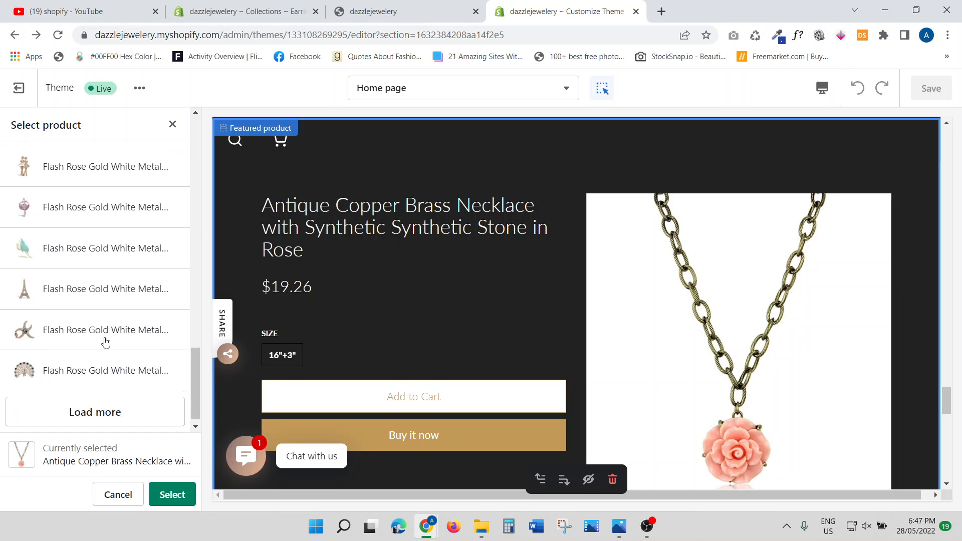
Try the peacock-shaped Flash Rose Gold White Metal brooch in Multi Color and check it in the BEST SELLER preview.
click(95, 371)
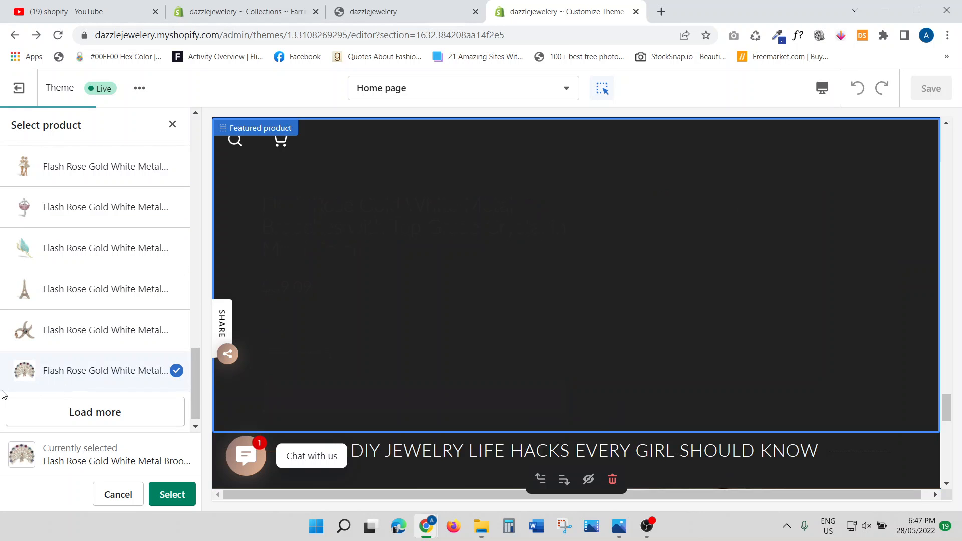
scroll(435, 263, down, 3)
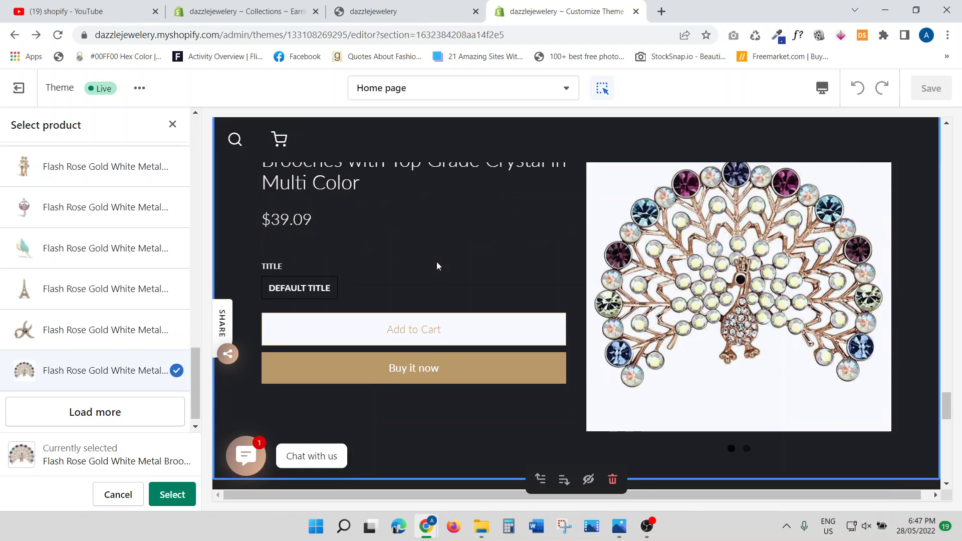
scroll(433, 265, up, 4)
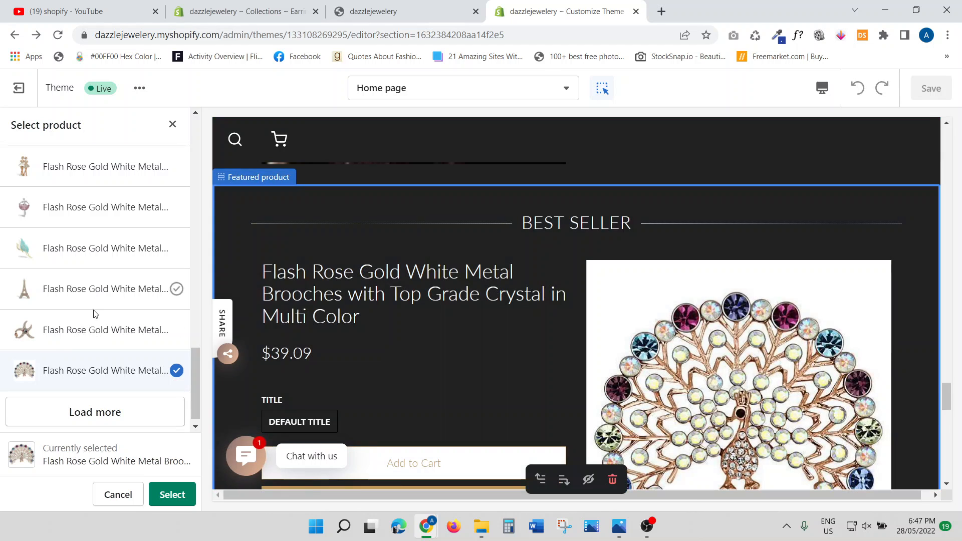
Load more products and try the Gold 925 Sterling Silver Necklace with AAA Grade CZ in Champagne.
scroll(53, 324, down, 1)
click(92, 406)
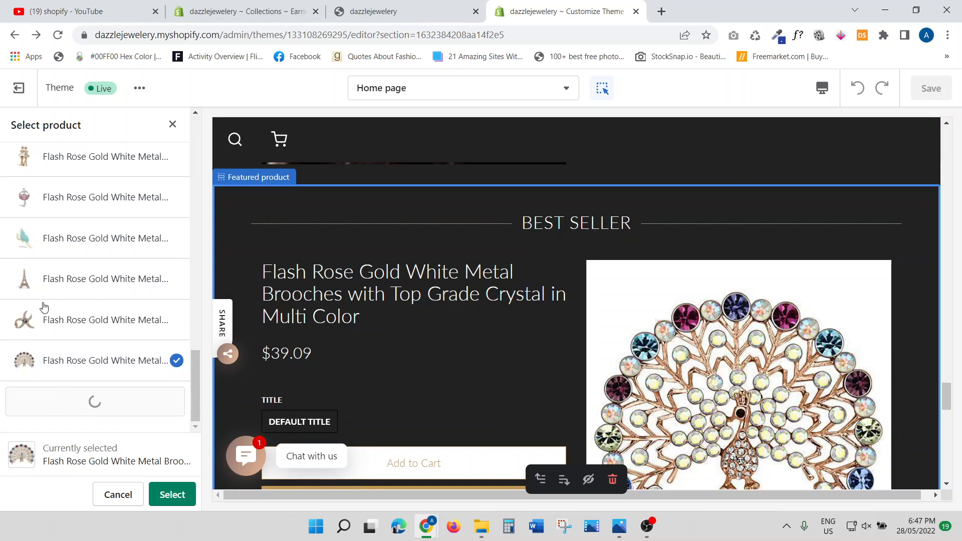
scroll(65, 297, down, 5)
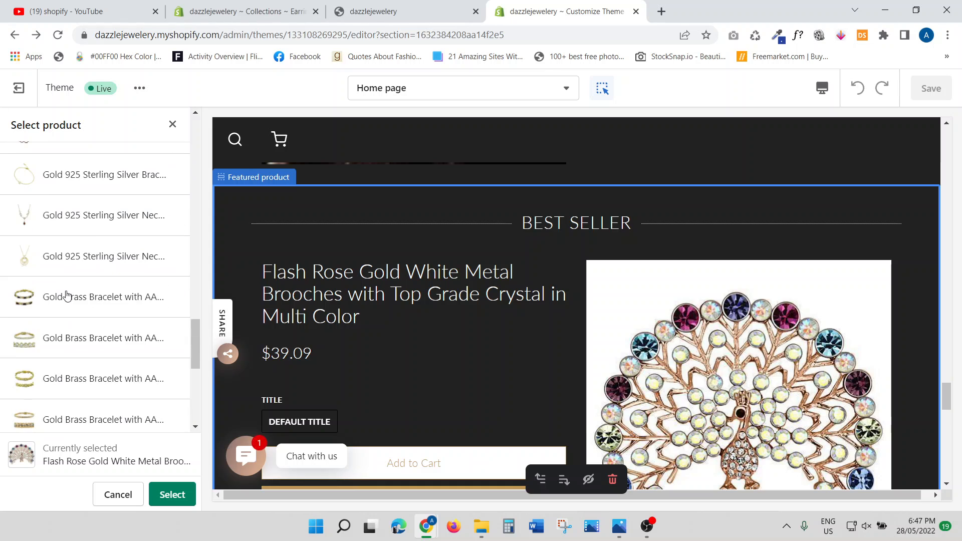
click(77, 221)
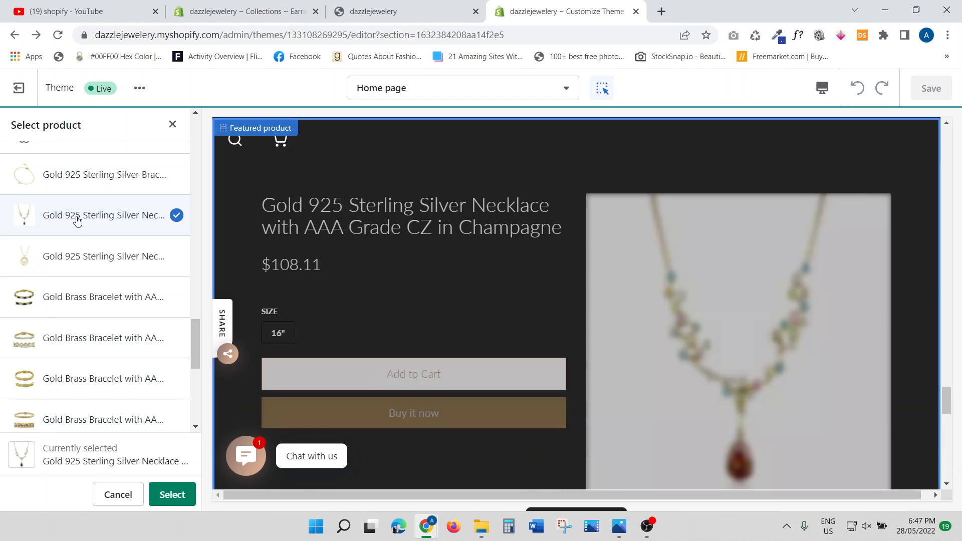
Set the Gold 925 Sterling Silver Necklace with AAA Grade CZ in Clear as the BEST SELLER product and confirm the selection.
click(73, 268)
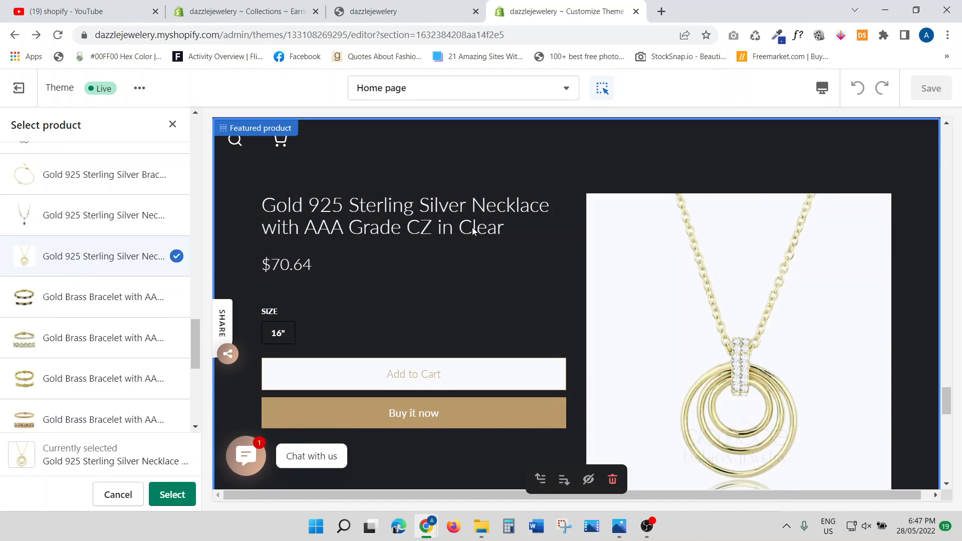
scroll(473, 231, down, 3)
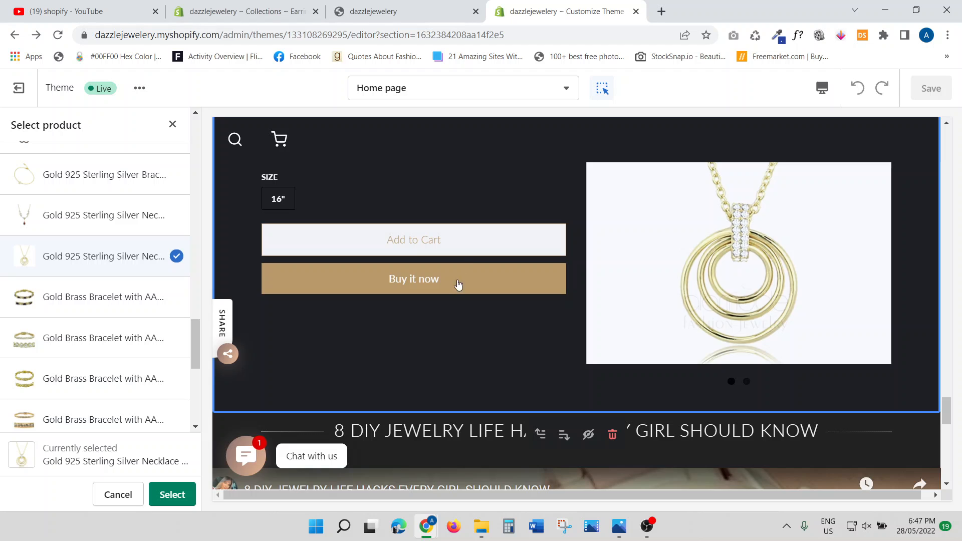
scroll(458, 285, up, 6)
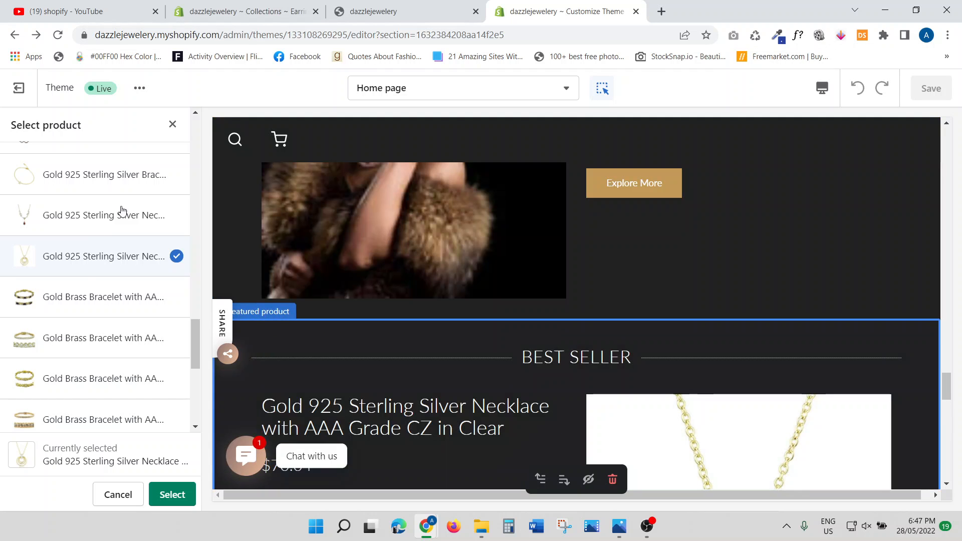
scroll(56, 238, down, 3)
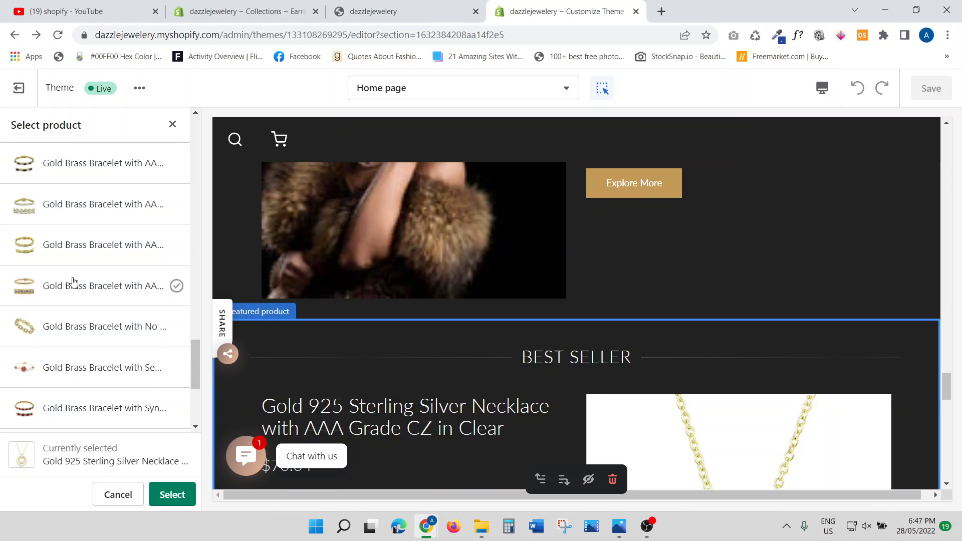
scroll(73, 282, down, 5)
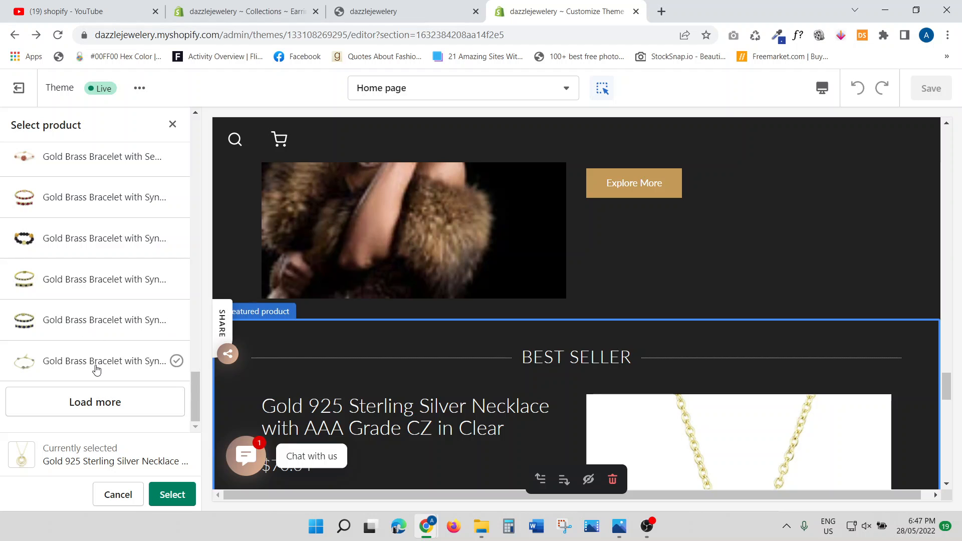
scroll(633, 365, down, 4)
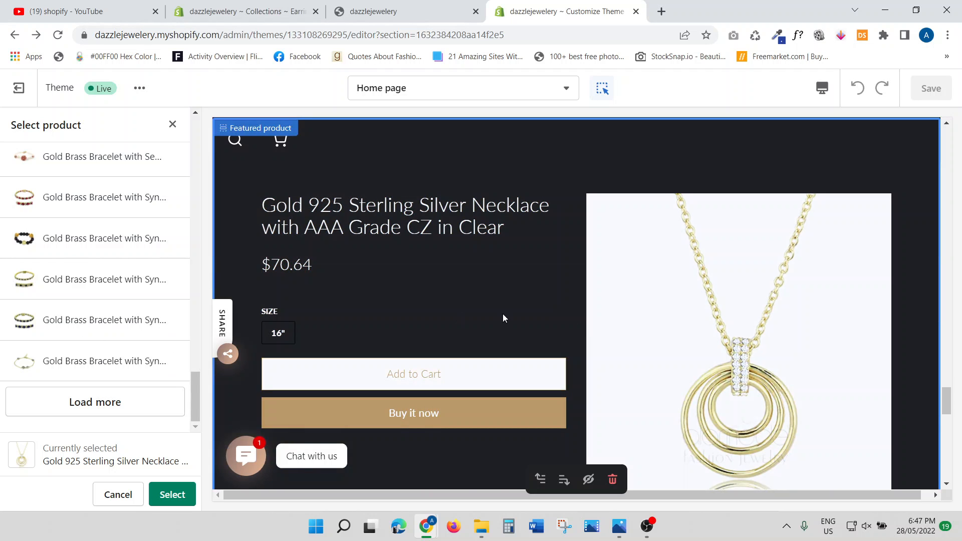
click(176, 496)
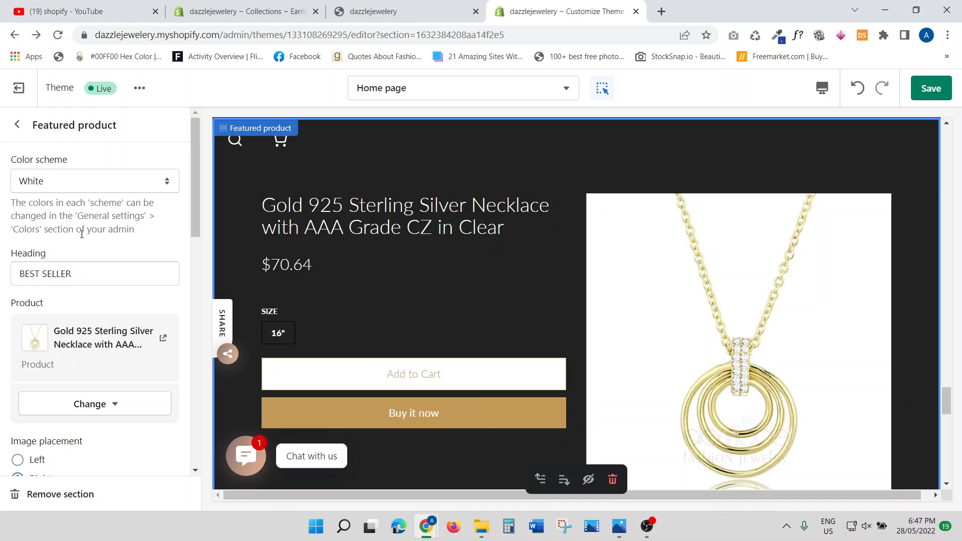
Try the Left image placement for the featured product and set it back to Right.
scroll(13, 344, down, 4)
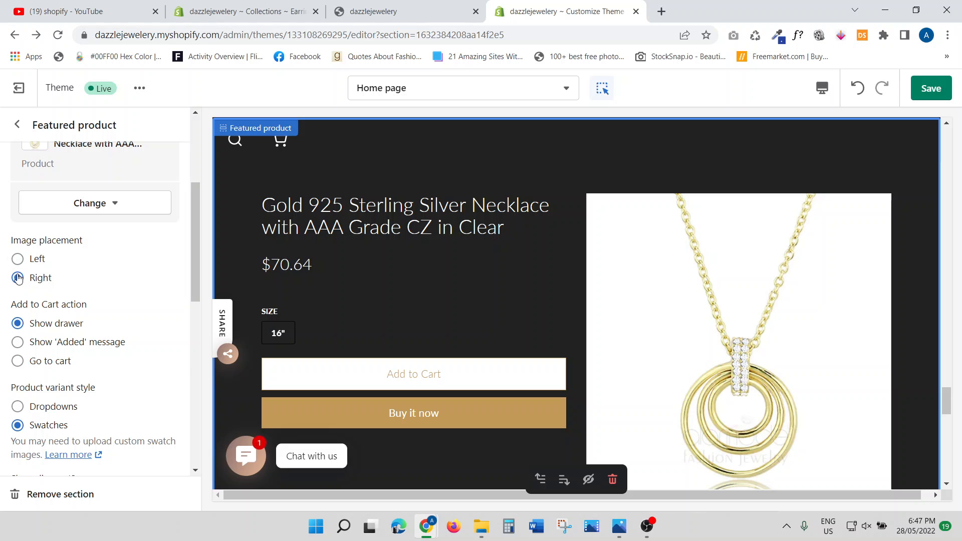
click(27, 260)
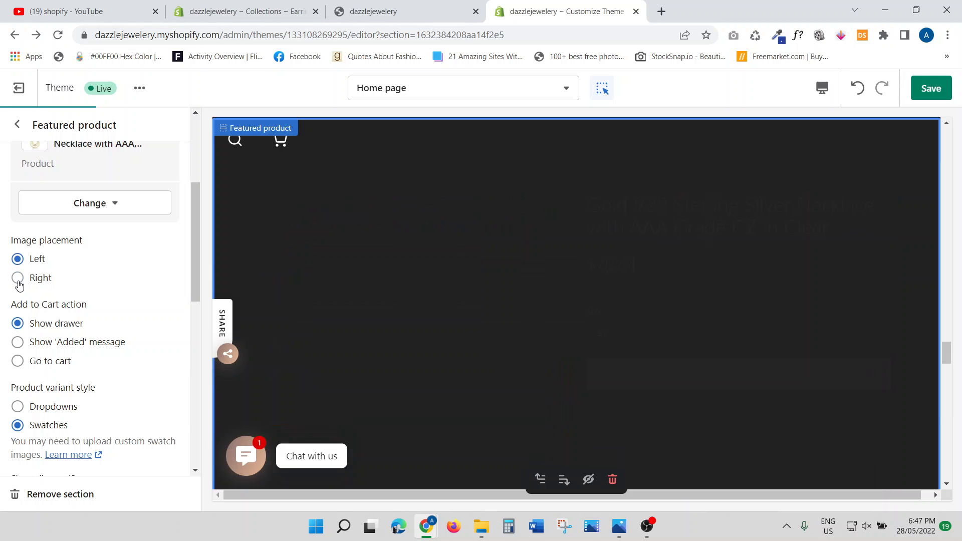
click(19, 282)
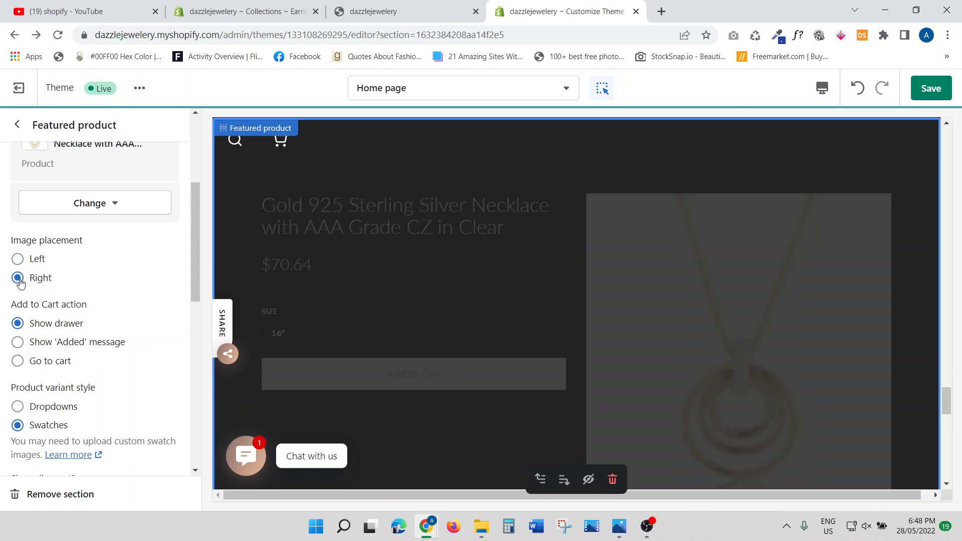
Review the featured product's display options, and turn Show SKU on and off again.
scroll(20, 284, down, 3)
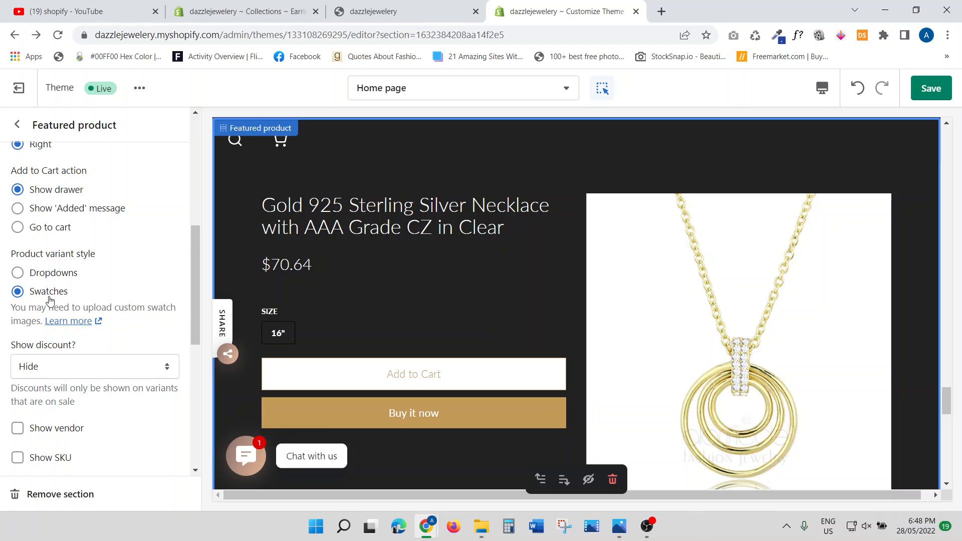
scroll(50, 300, down, 7)
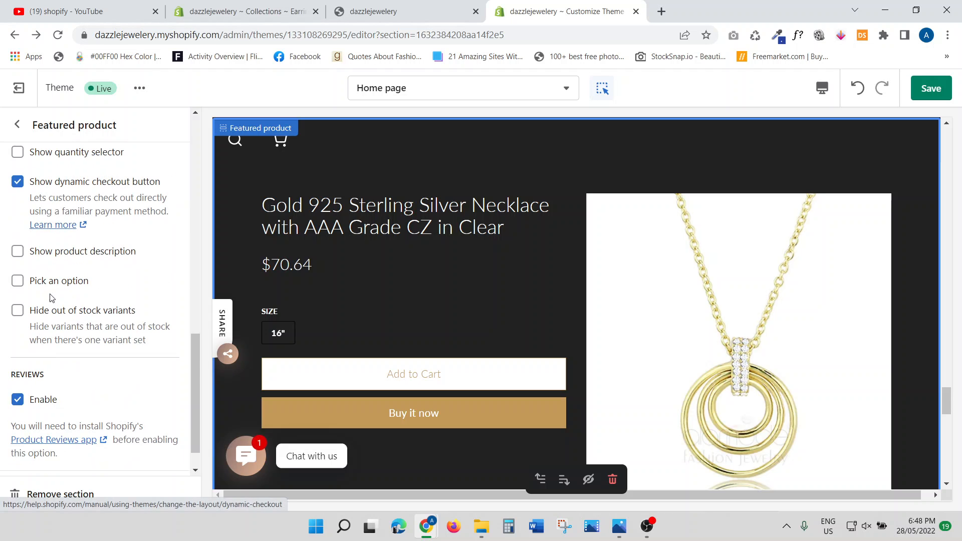
scroll(69, 354, up, 3)
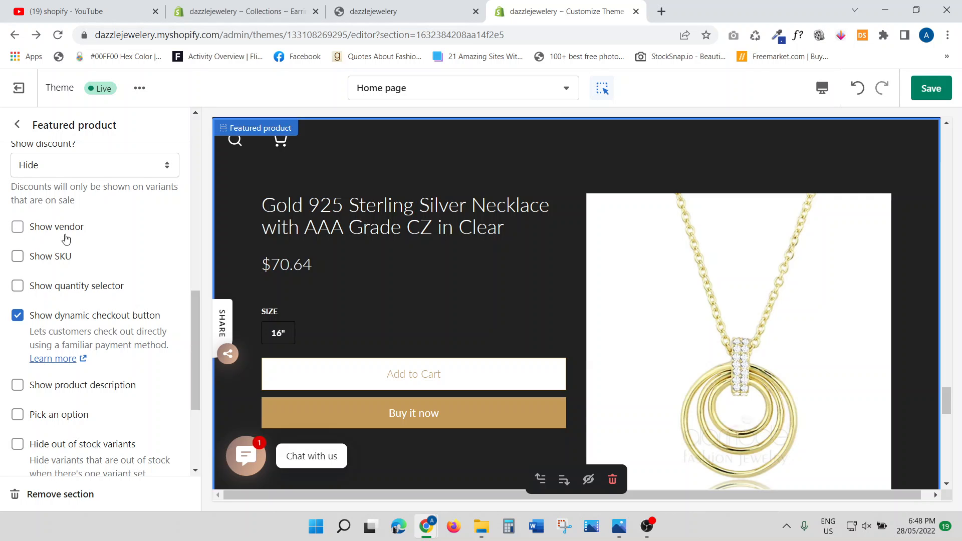
click(19, 259)
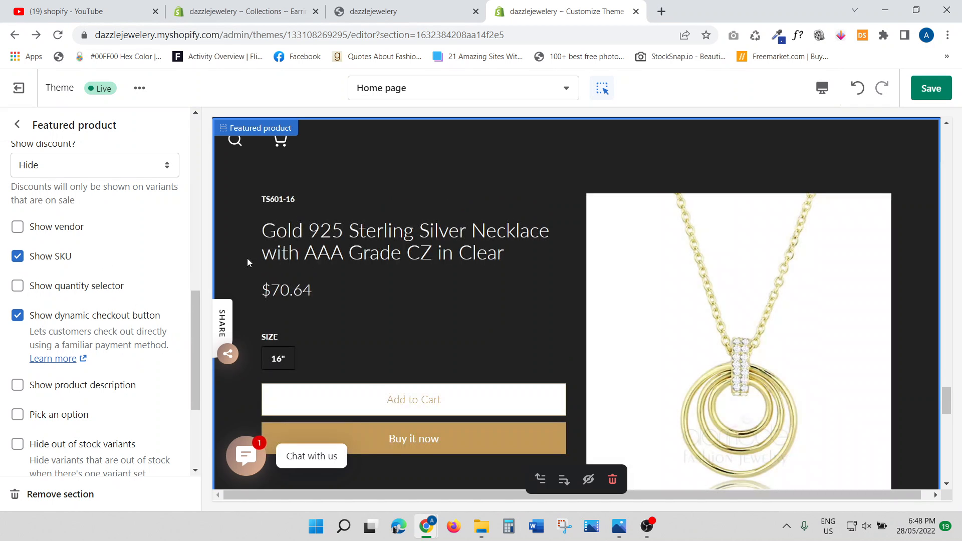
click(24, 260)
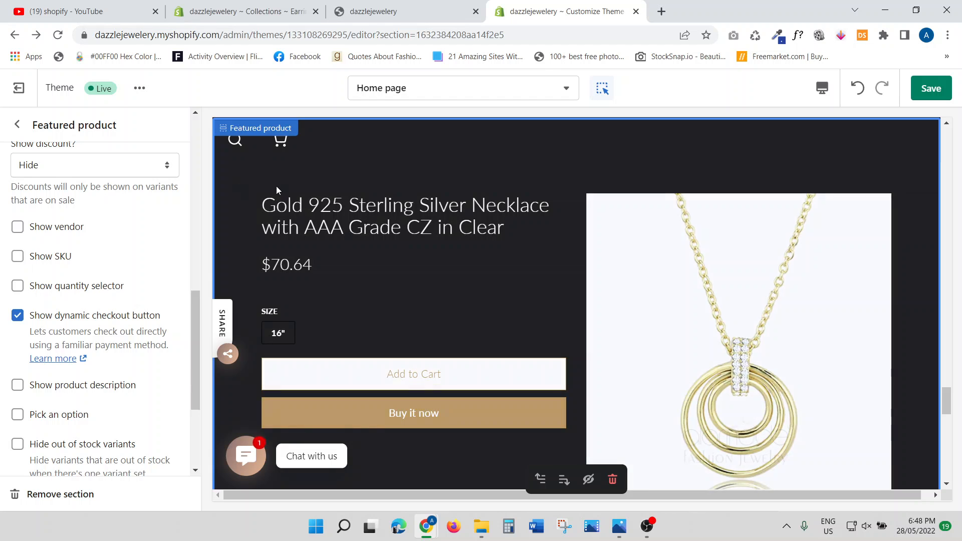
Turn on Show product description, check the description in the preview, and turn the option off again.
scroll(21, 299, down, 2)
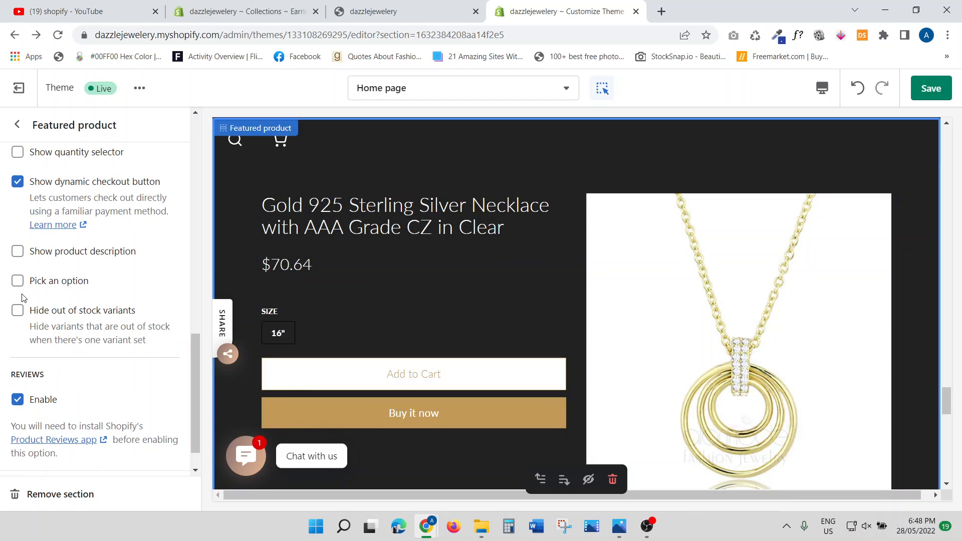
click(18, 251)
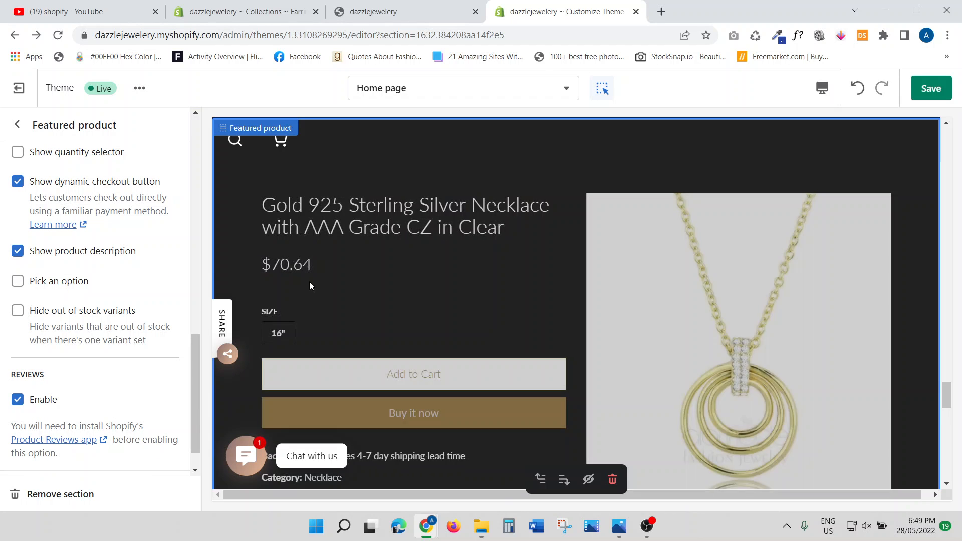
scroll(314, 281, down, 4)
scroll(314, 281, down, 2)
scroll(301, 244, up, 1)
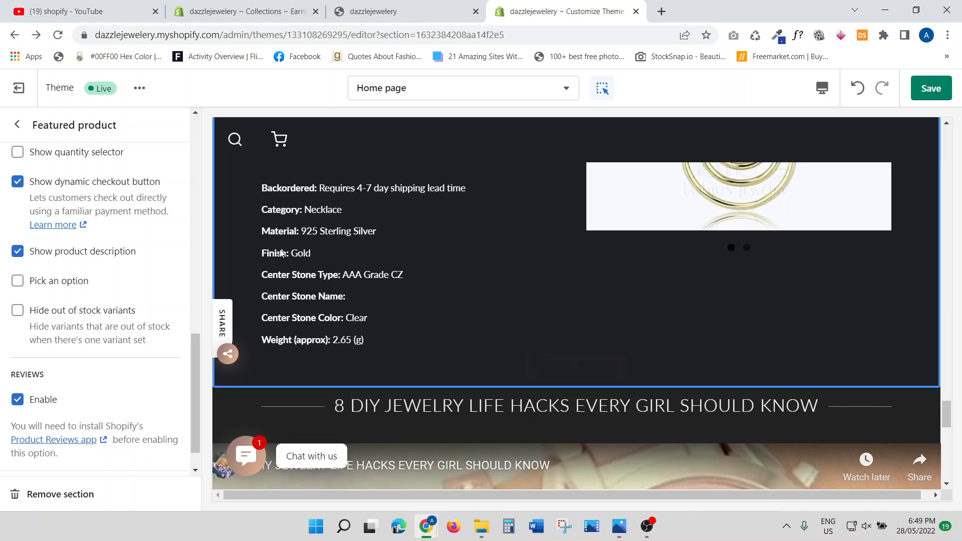
click(18, 252)
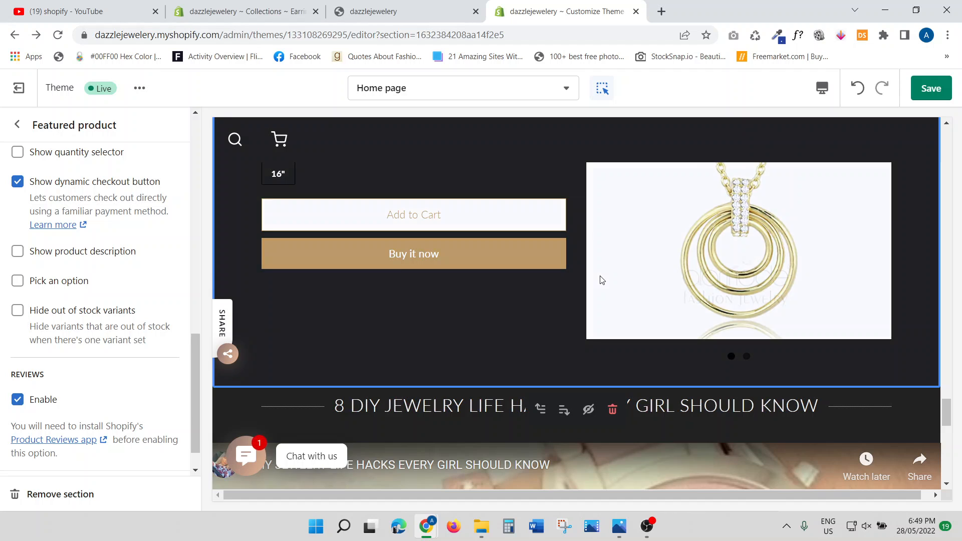
Leave the Featured product settings and open the Video section's settings at its Video URL.
scroll(521, 278, down, 1)
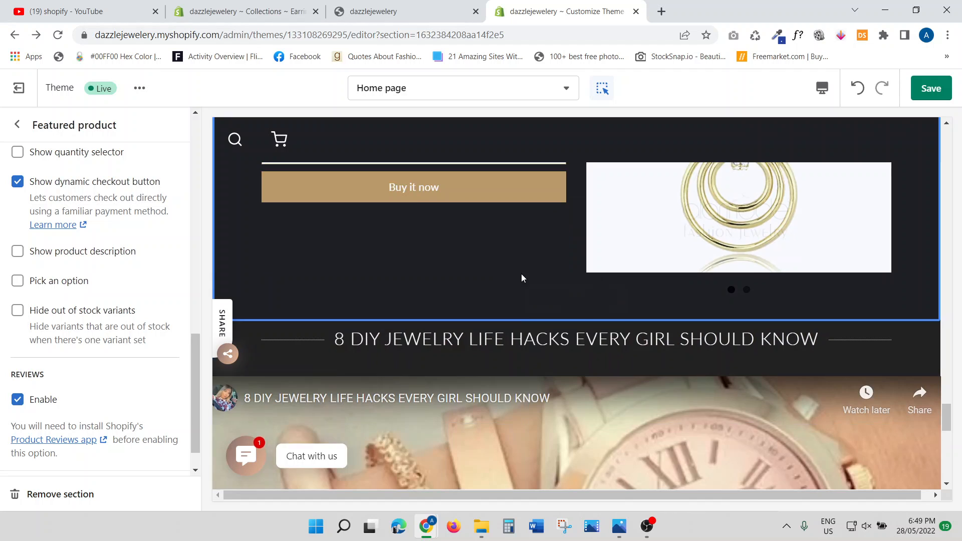
click(18, 126)
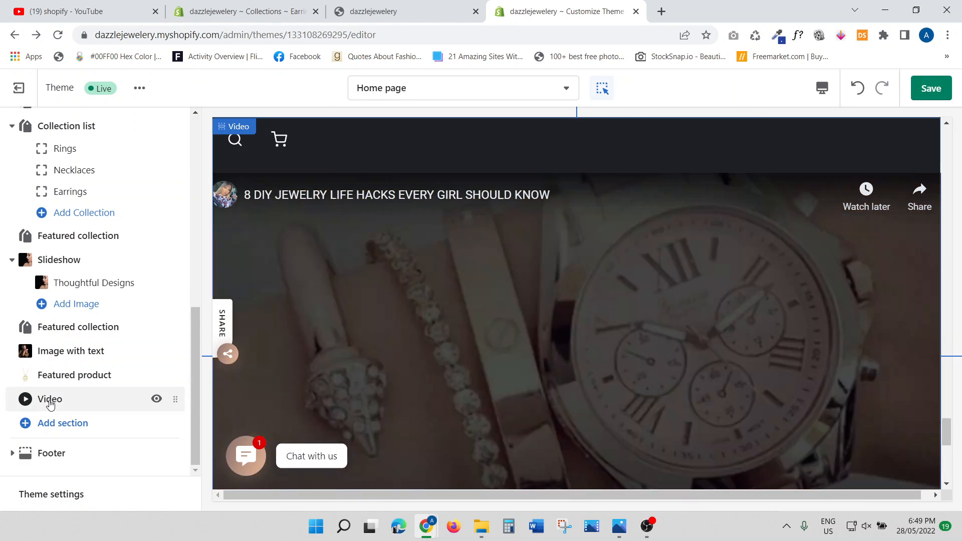
click(50, 400)
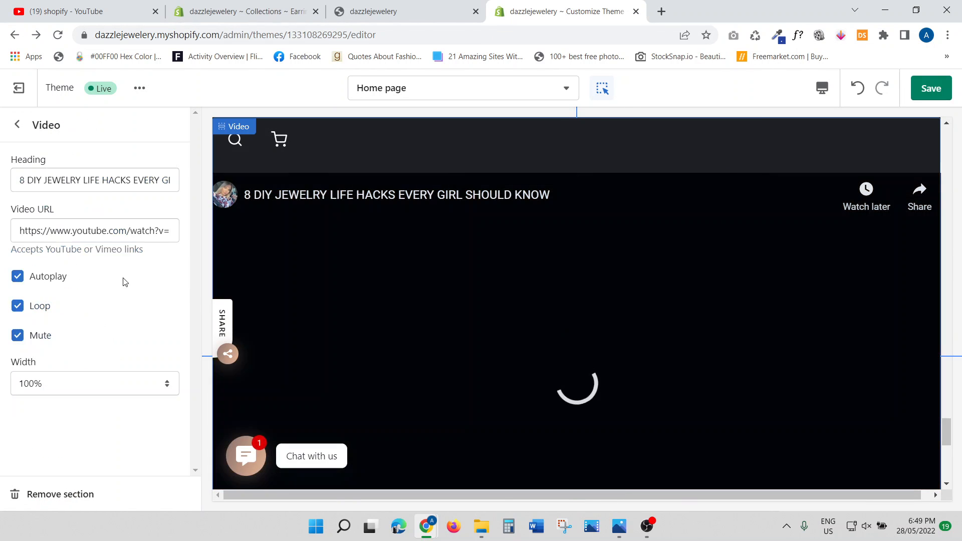
click(125, 240)
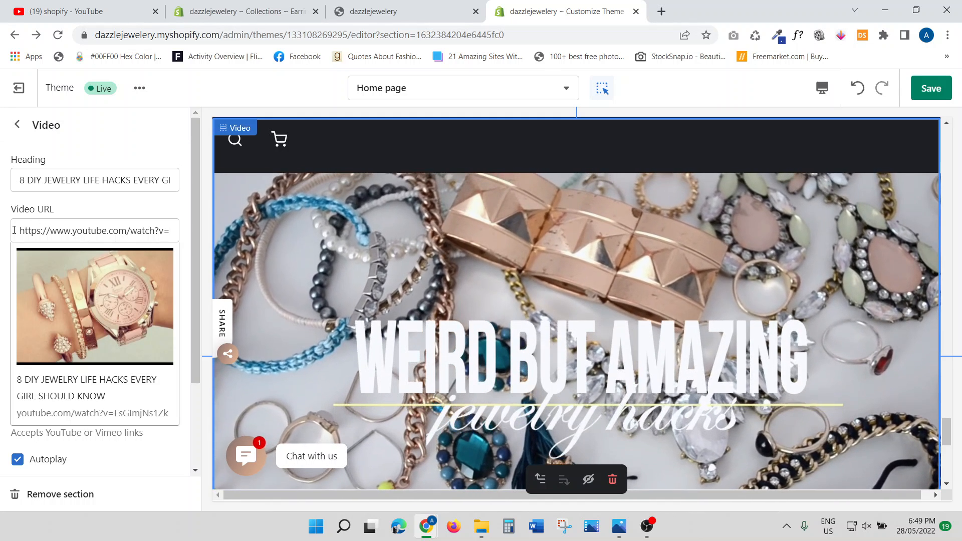
Review the Video section's URL, heading and playback options.
drag(14, 230, 181, 234)
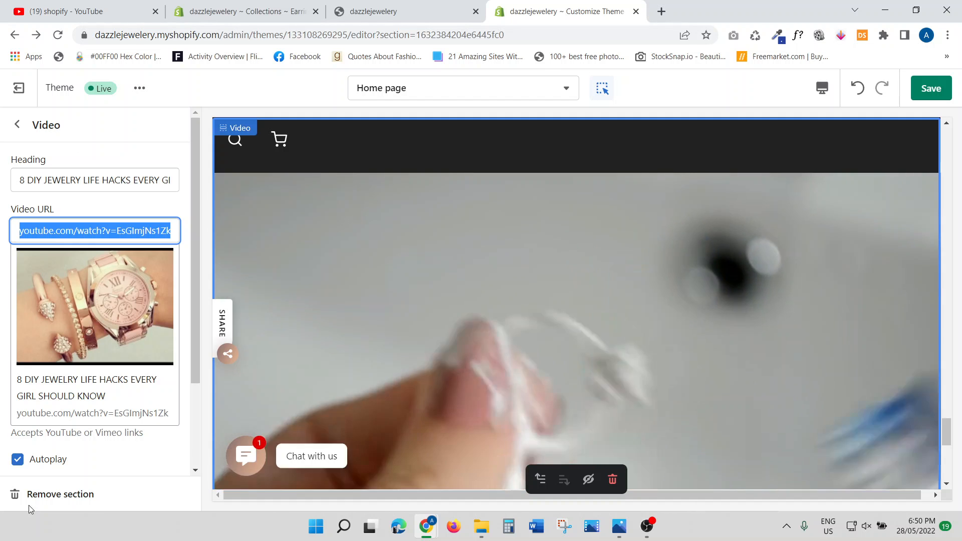
drag(23, 189, 182, 184)
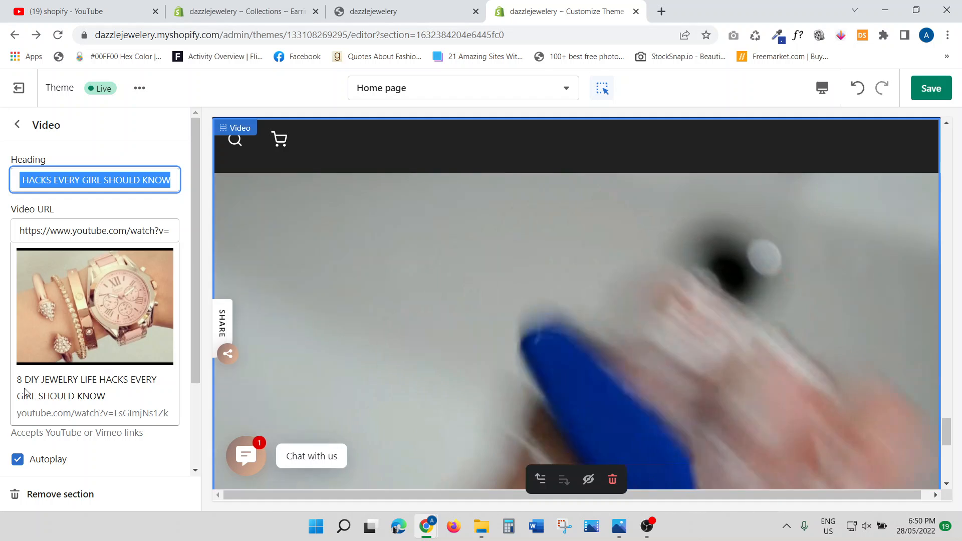
scroll(61, 383, down, 2)
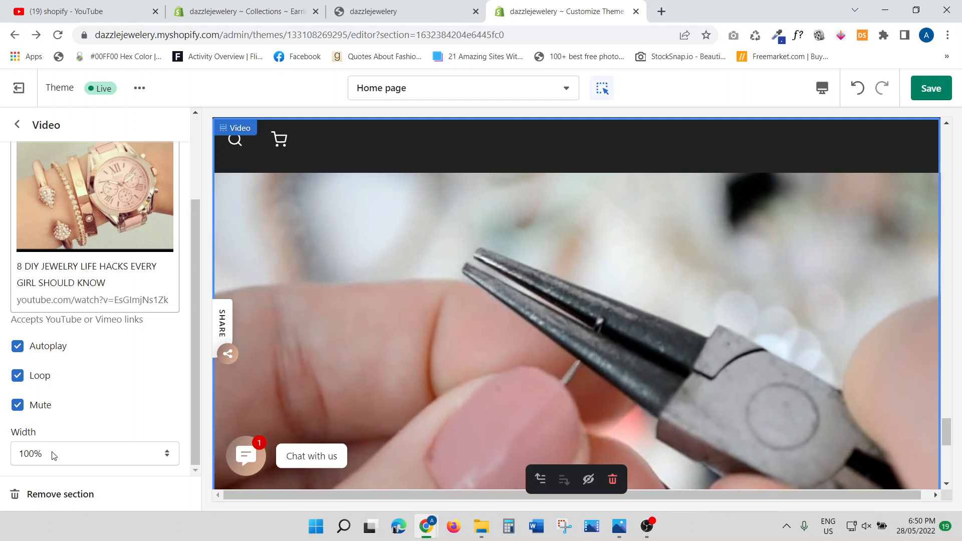
Try the 75% and 50% widths for the video and set the width back to 100%.
click(55, 454)
click(42, 466)
click(42, 463)
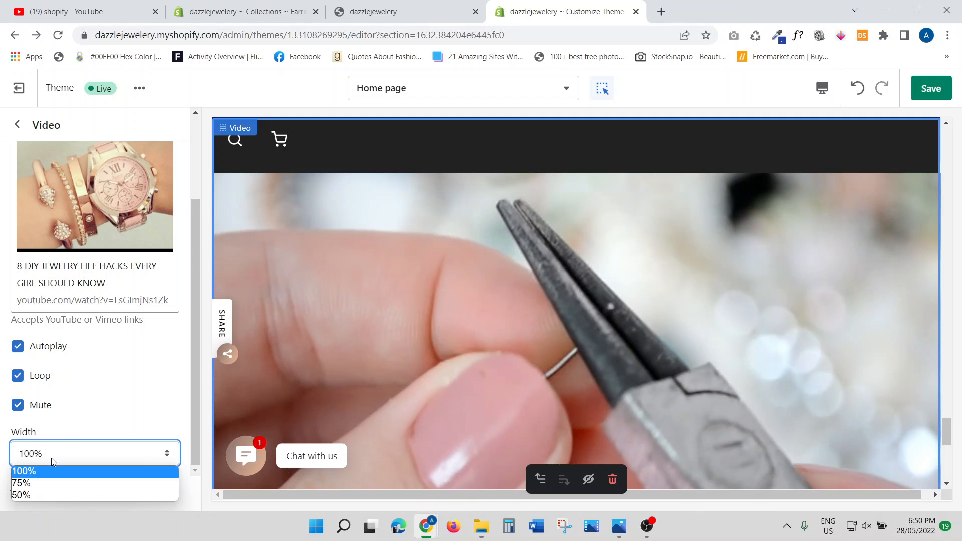
click(19, 485)
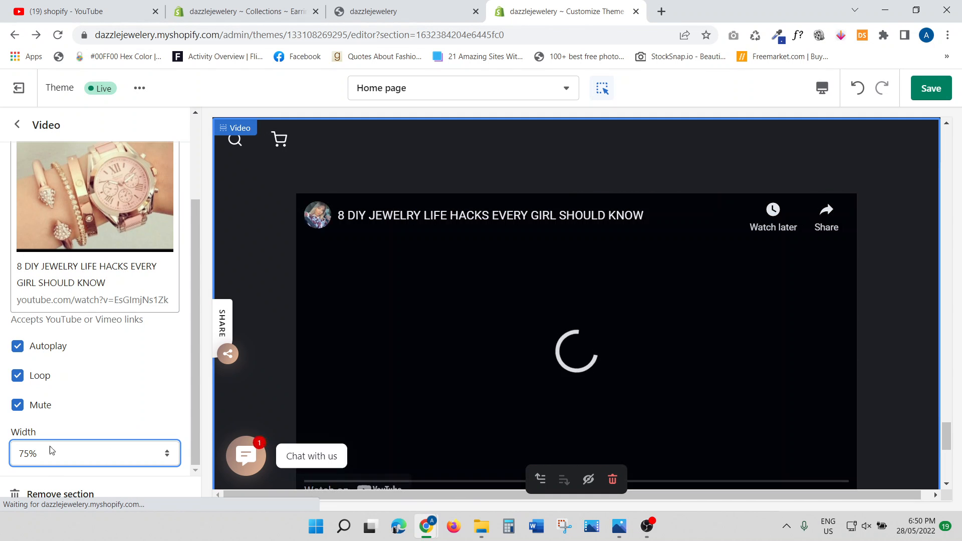
click(42, 454)
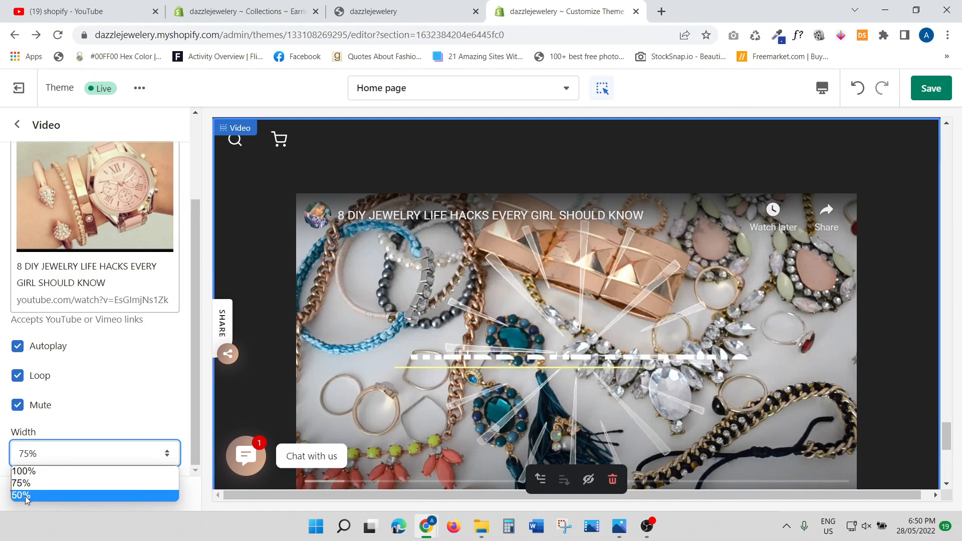
click(25, 496)
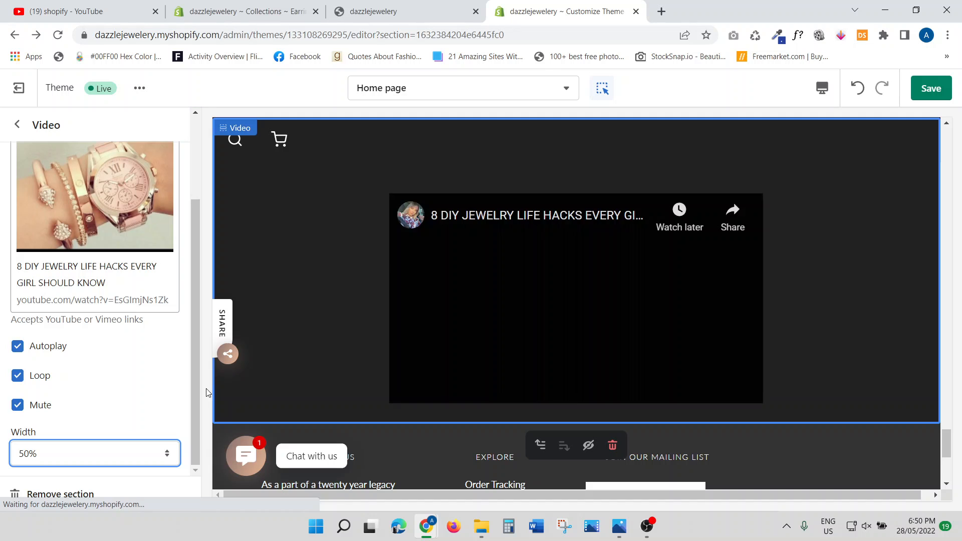
click(31, 455)
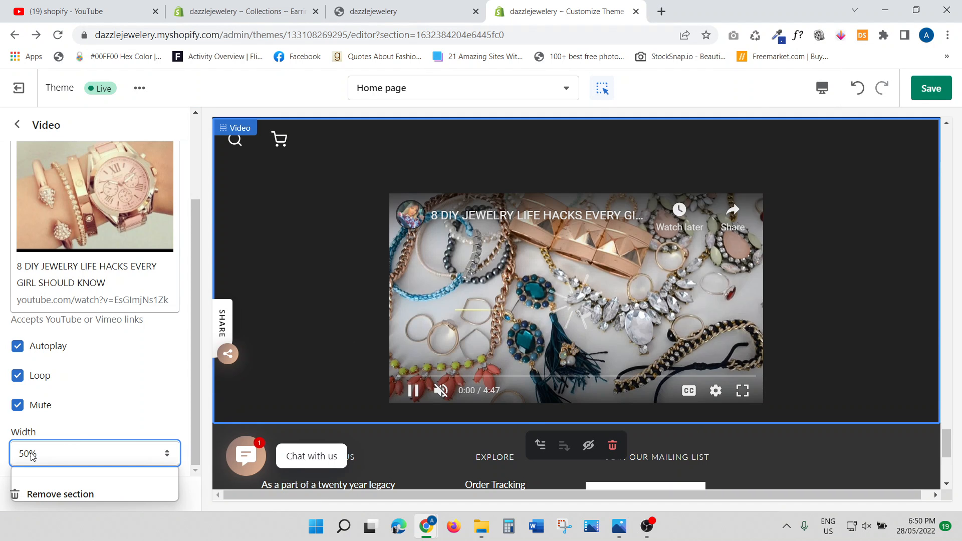
click(30, 470)
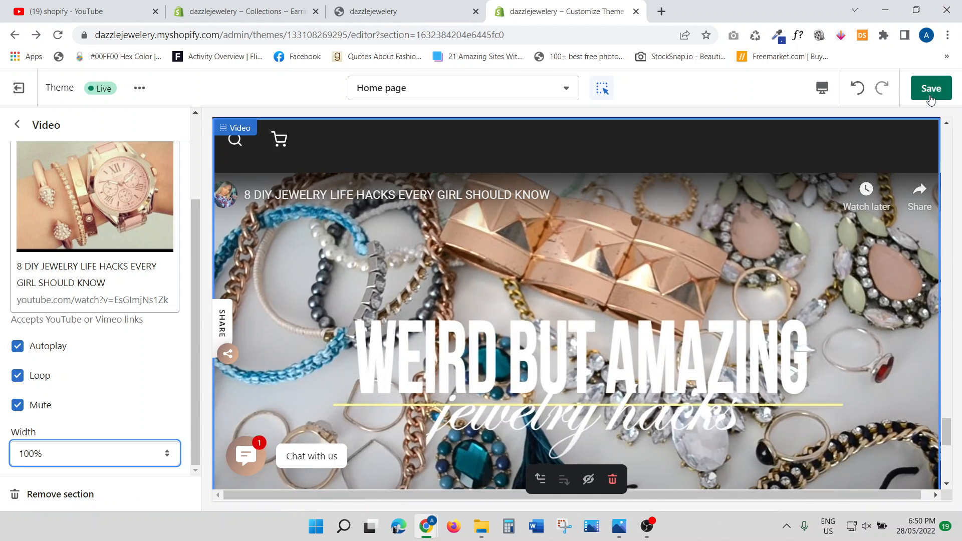
Save the theme changes and reload the live storefront page.
click(930, 96)
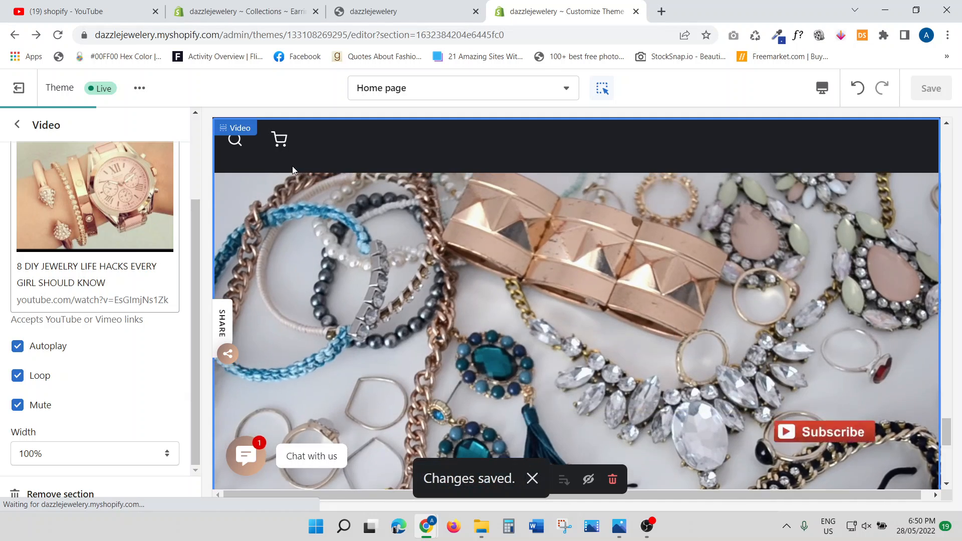
click(399, 6)
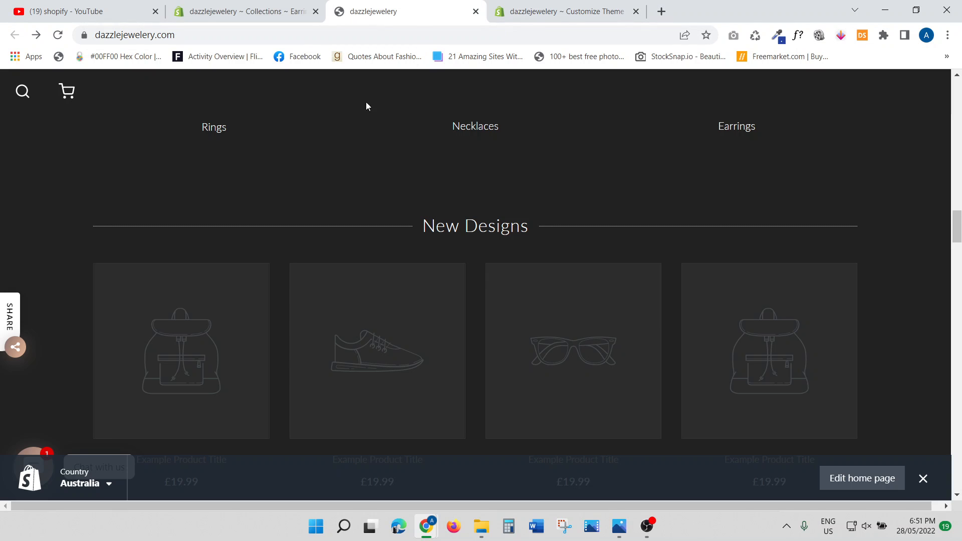
click(58, 37)
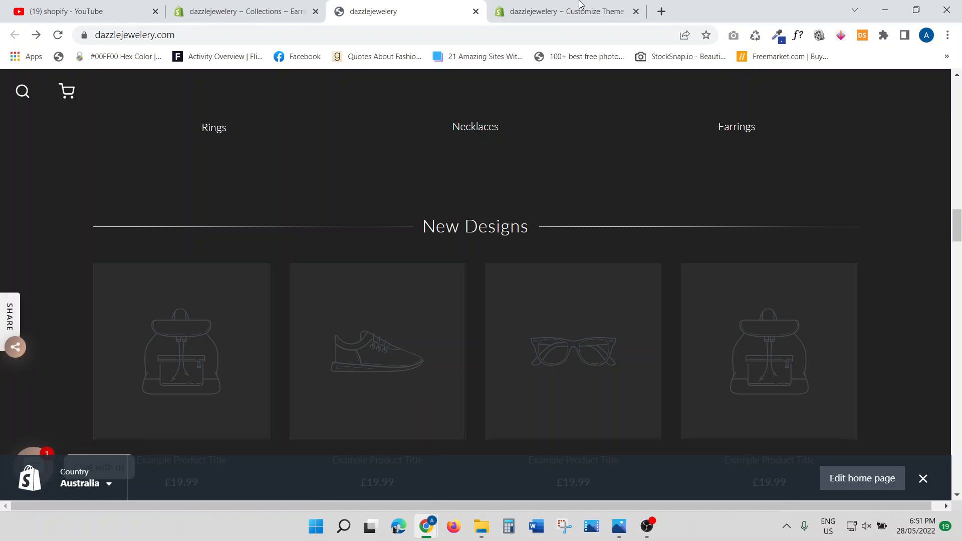
Return to the theme editor, leave the Video settings and open the New Designs Featured collection section.
click(564, 7)
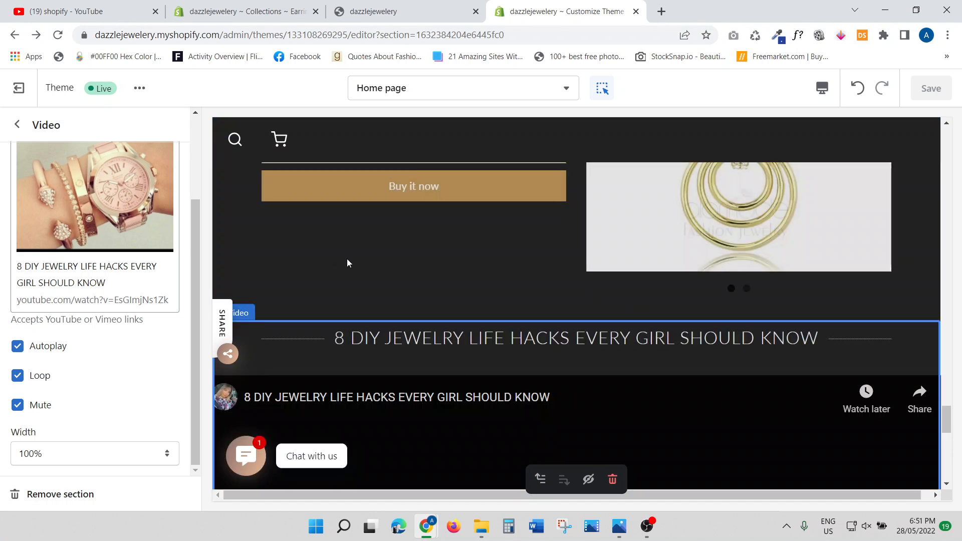
scroll(528, 254, up, 15)
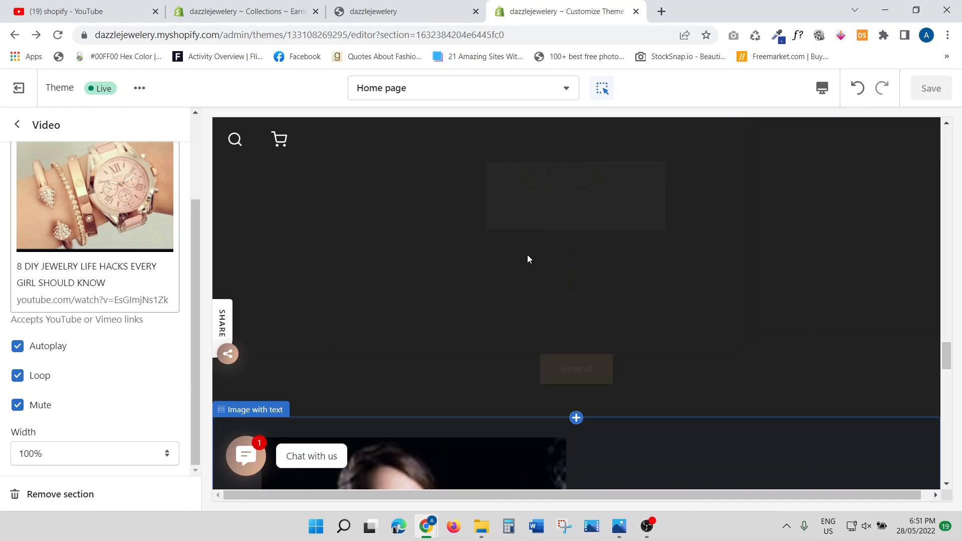
scroll(527, 256, up, 15)
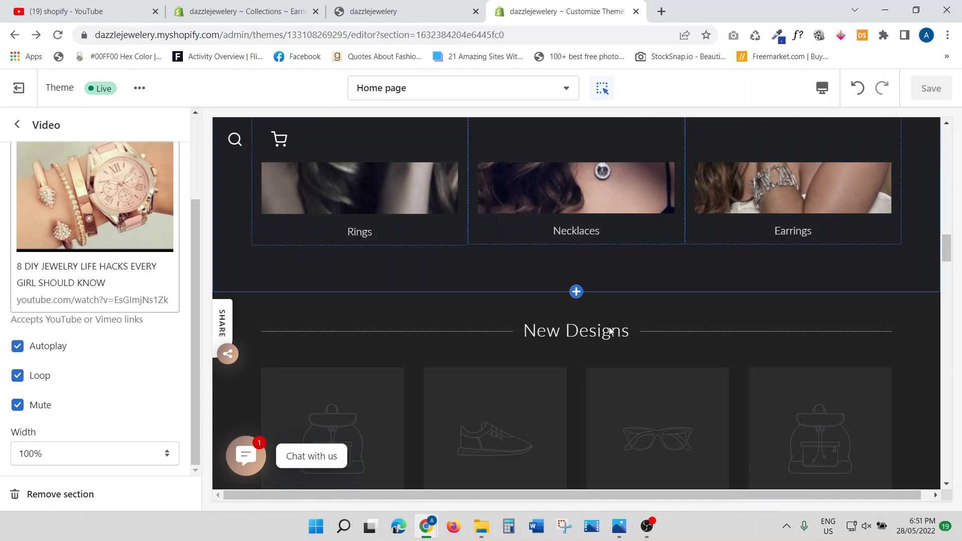
click(16, 125)
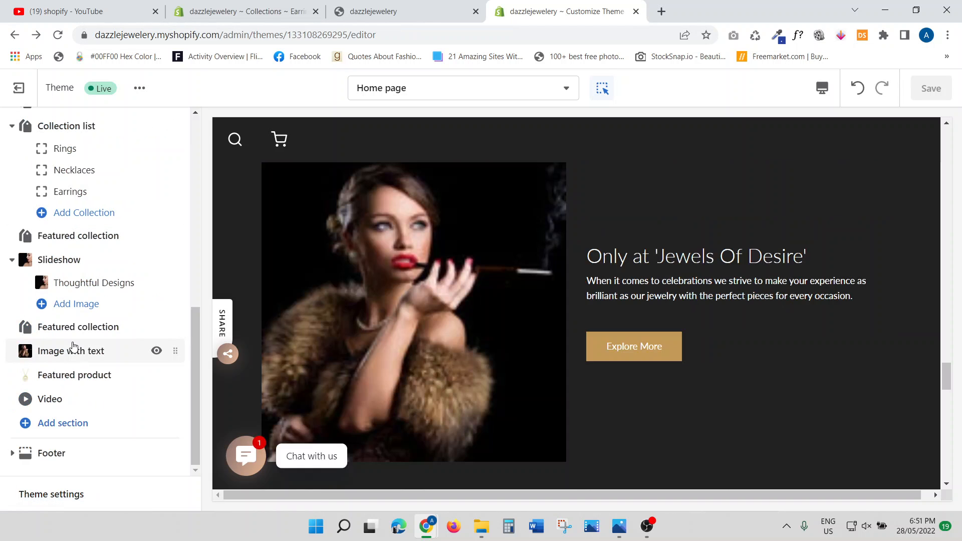
scroll(539, 326, up, 10)
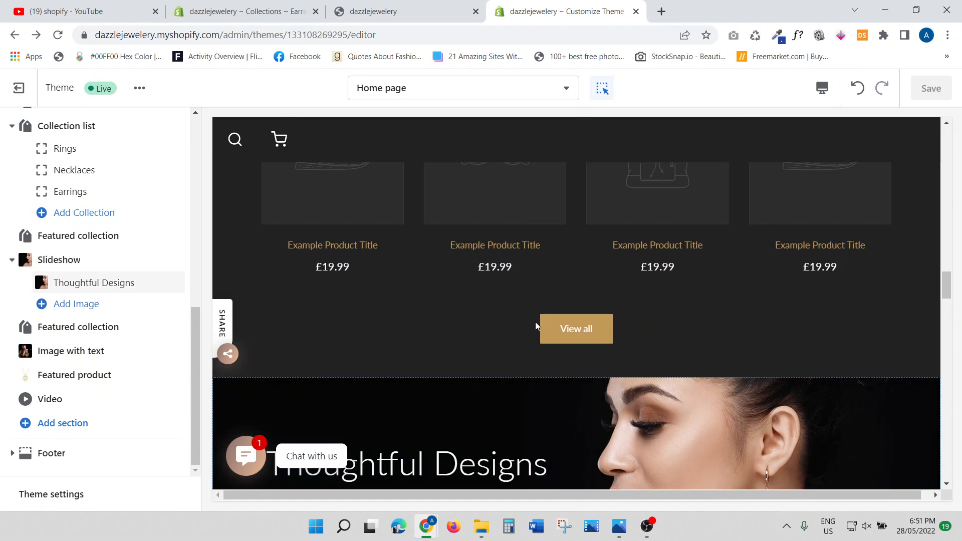
scroll(534, 326, up, 3)
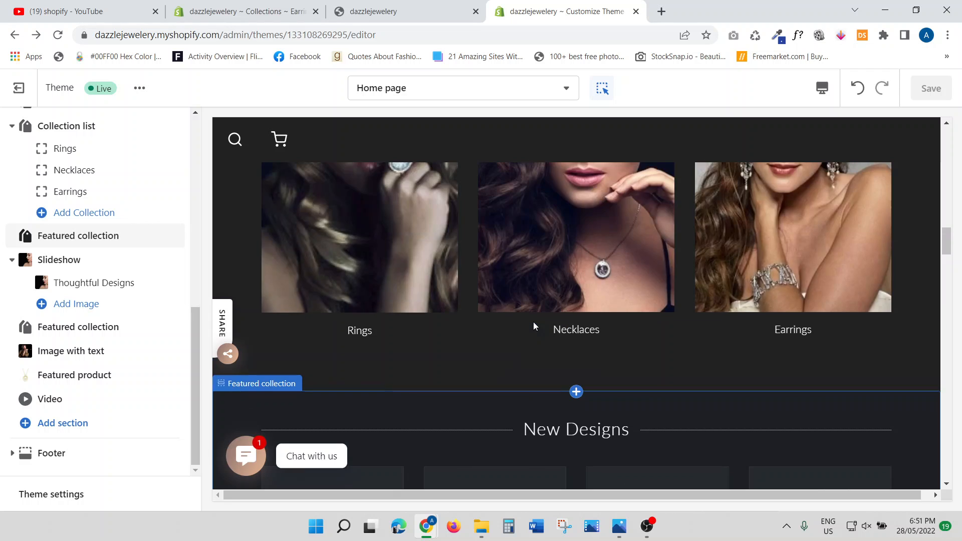
scroll(534, 326, down, 3)
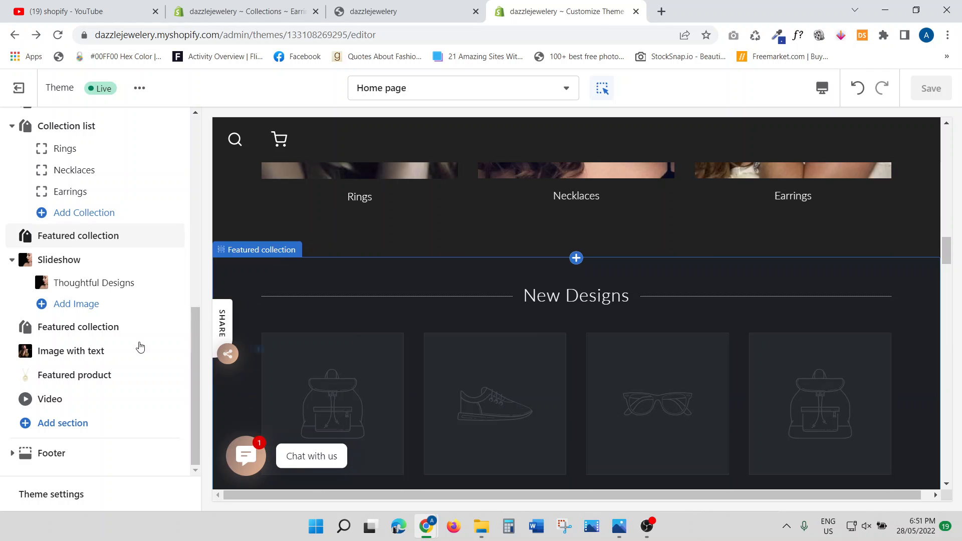
scroll(62, 306, up, 4)
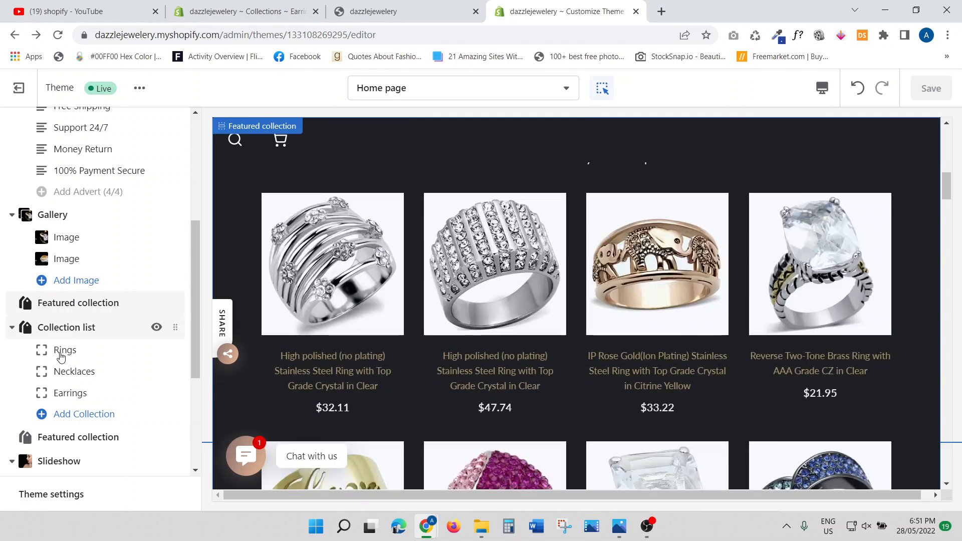
scroll(62, 351, down, 2)
click(69, 372)
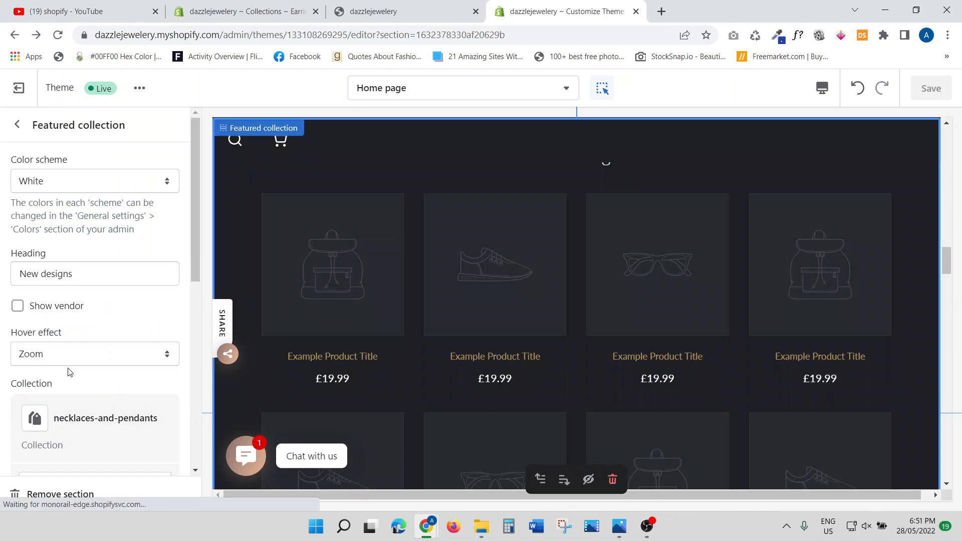
Change the New Designs section's collection to Necklaces and check its products in the preview.
scroll(114, 352, down, 3)
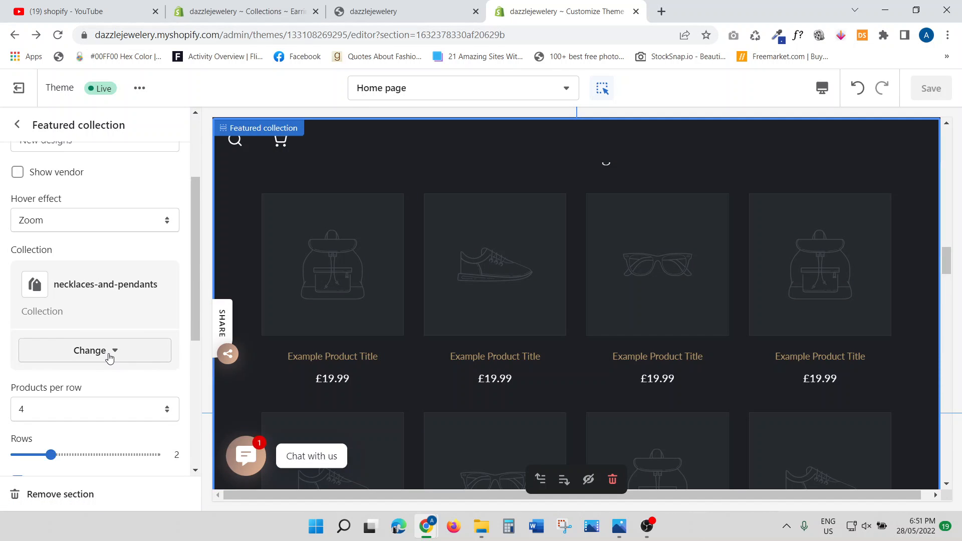
click(100, 386)
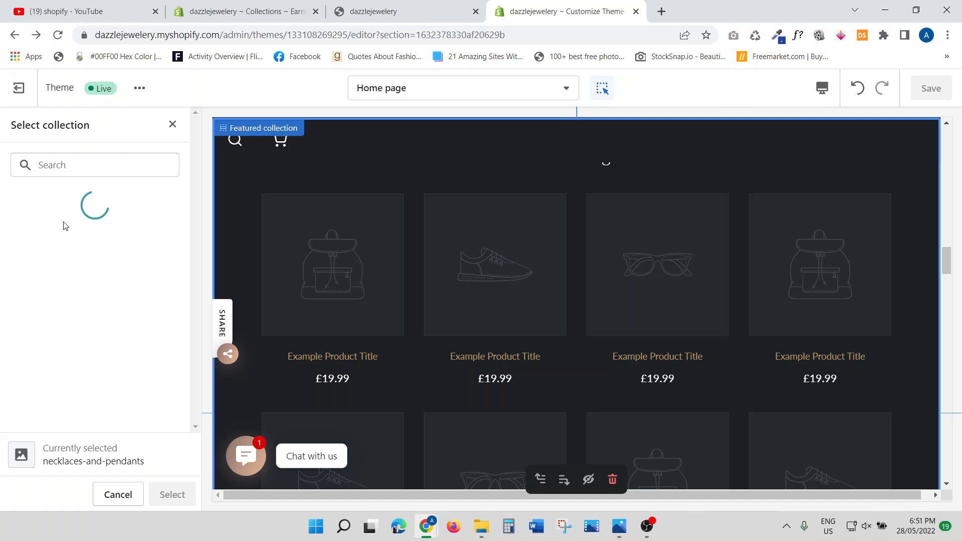
scroll(86, 360, down, 2)
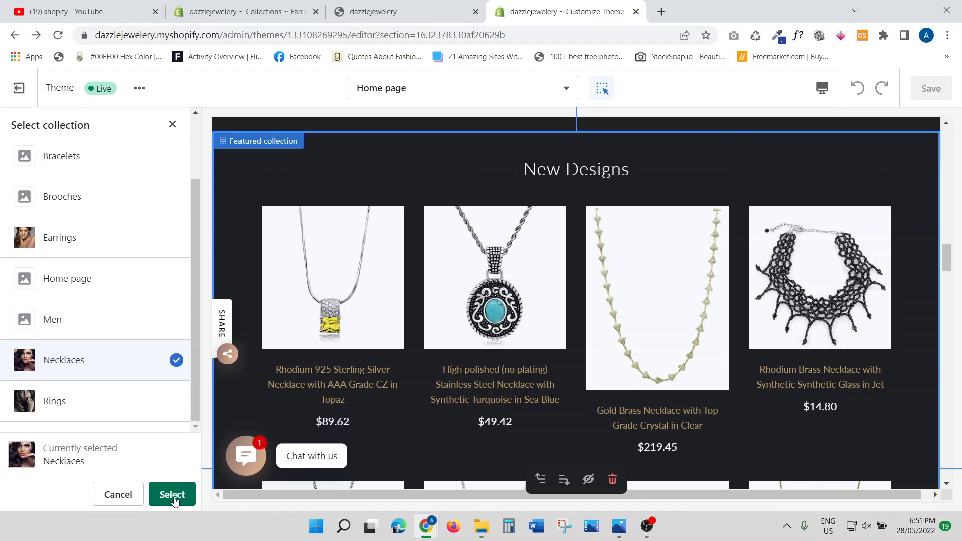
scroll(478, 349, down, 5)
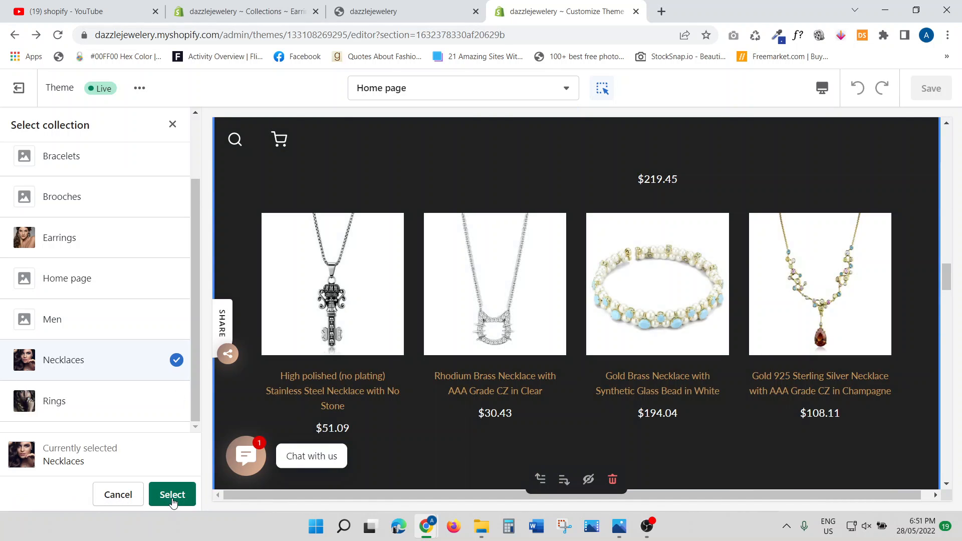
click(172, 501)
Try auto-height images in the New Designs section, check the preview, and turn the option off again.
scroll(92, 426, down, 1)
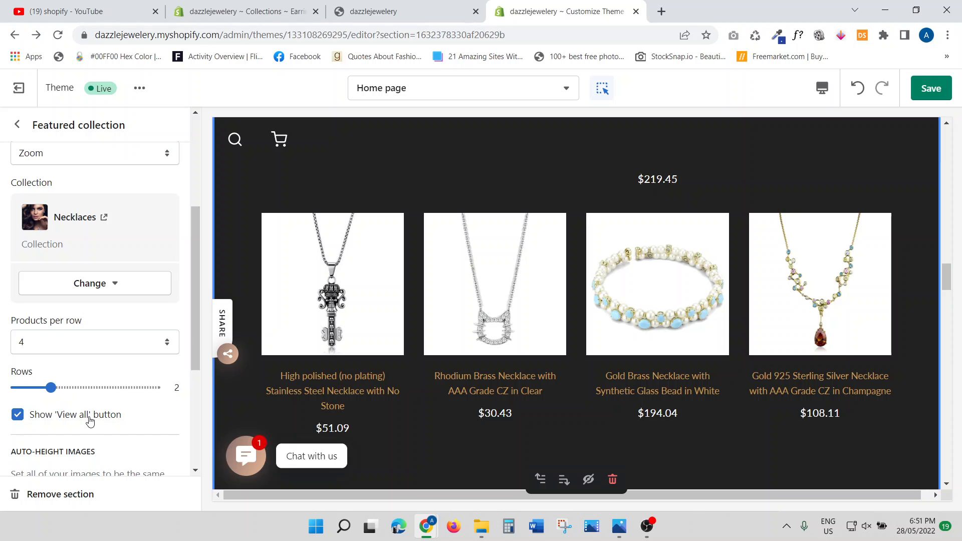
scroll(90, 422, down, 2)
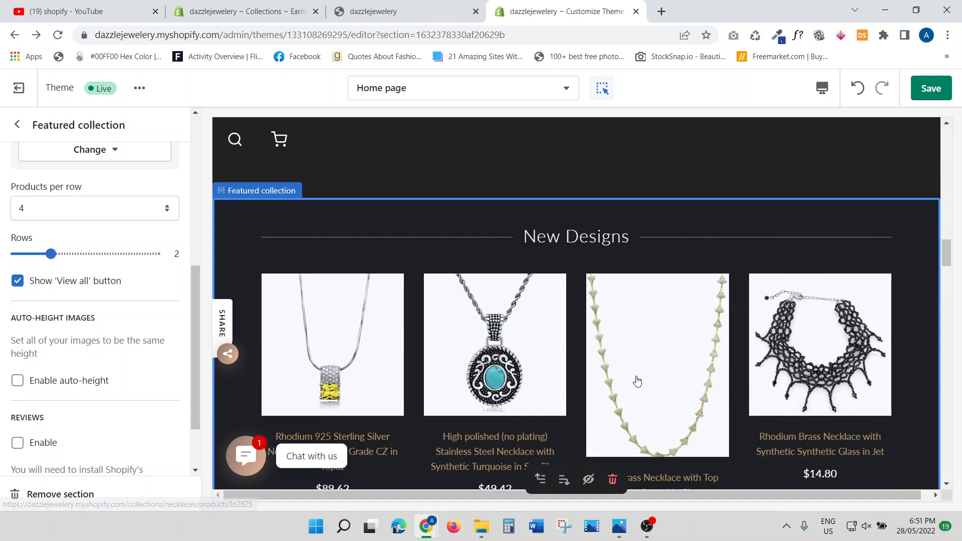
scroll(637, 375, down, 1)
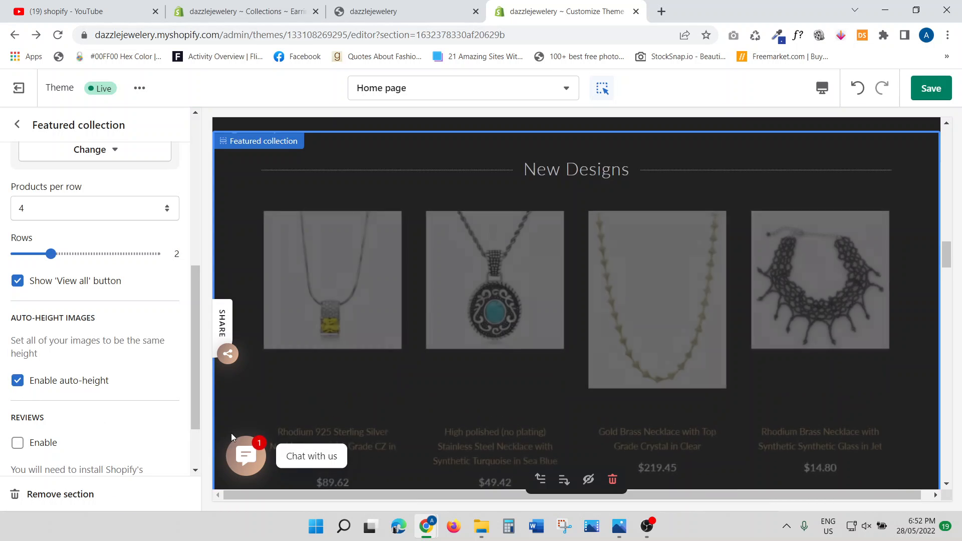
scroll(407, 359, down, 4)
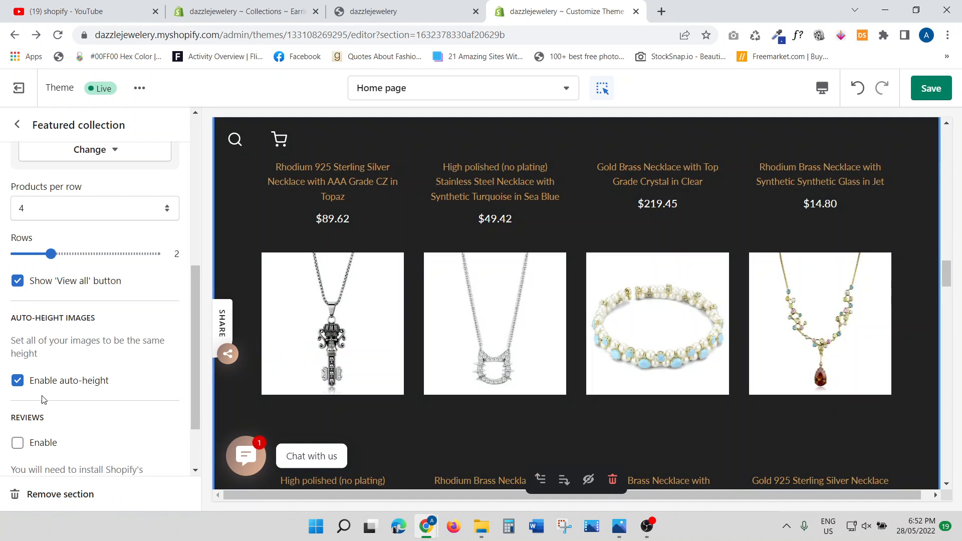
click(18, 384)
scroll(135, 388, up, 3)
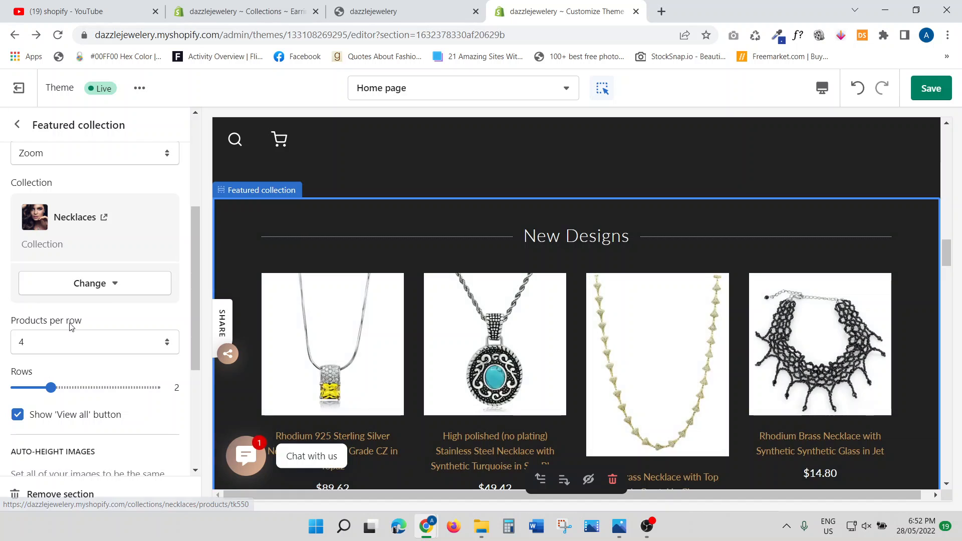
Switch the New Designs section's collection to Bracelets and check the product rows in the preview.
click(105, 290)
click(97, 325)
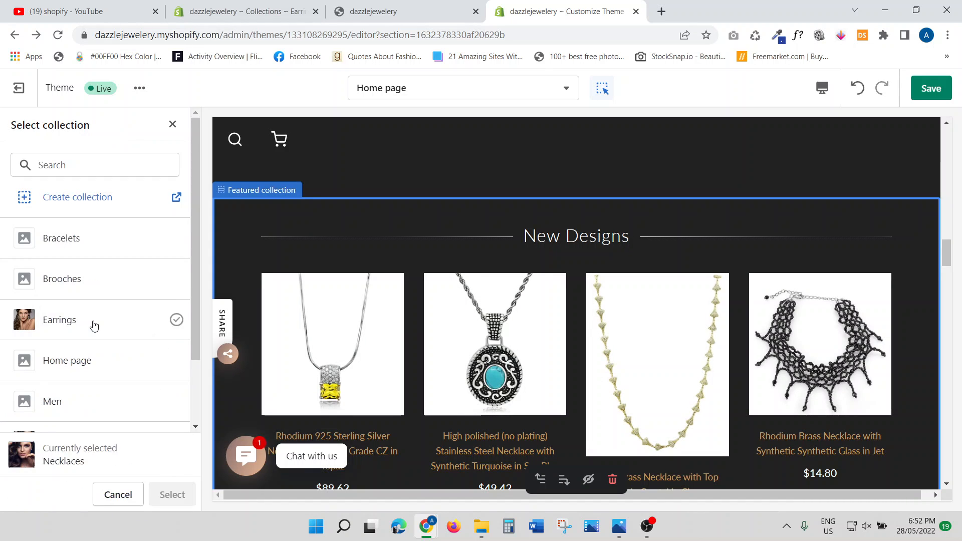
click(65, 246)
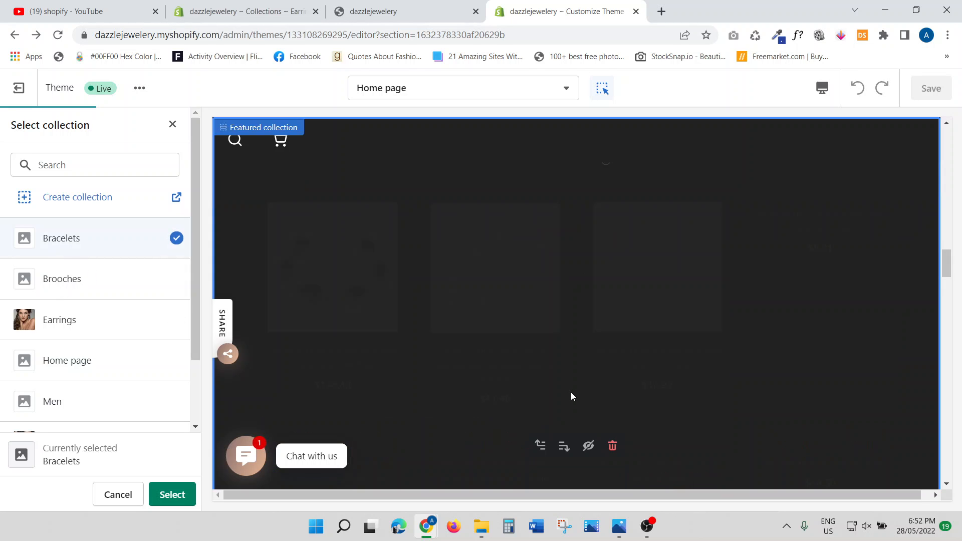
scroll(568, 388, down, 3)
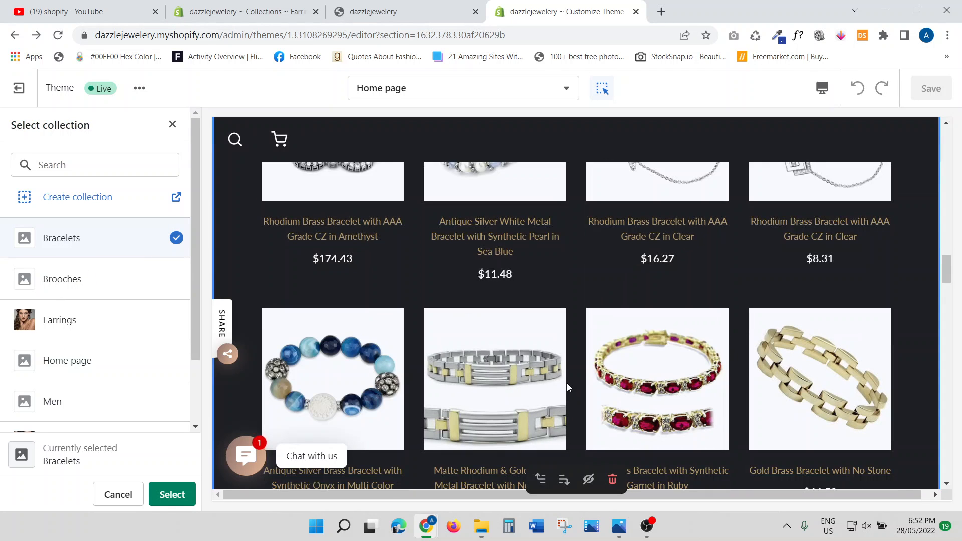
click(171, 496)
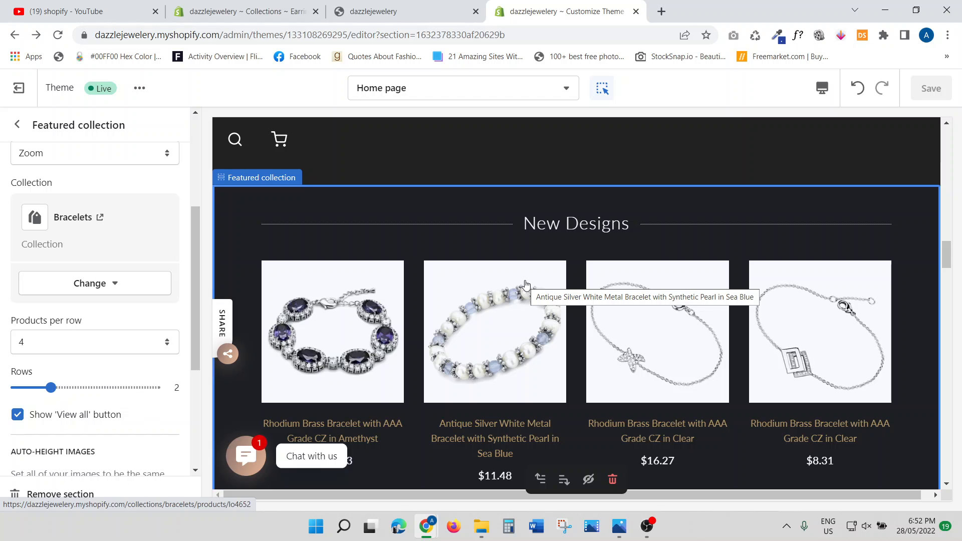
scroll(521, 279, down, 15)
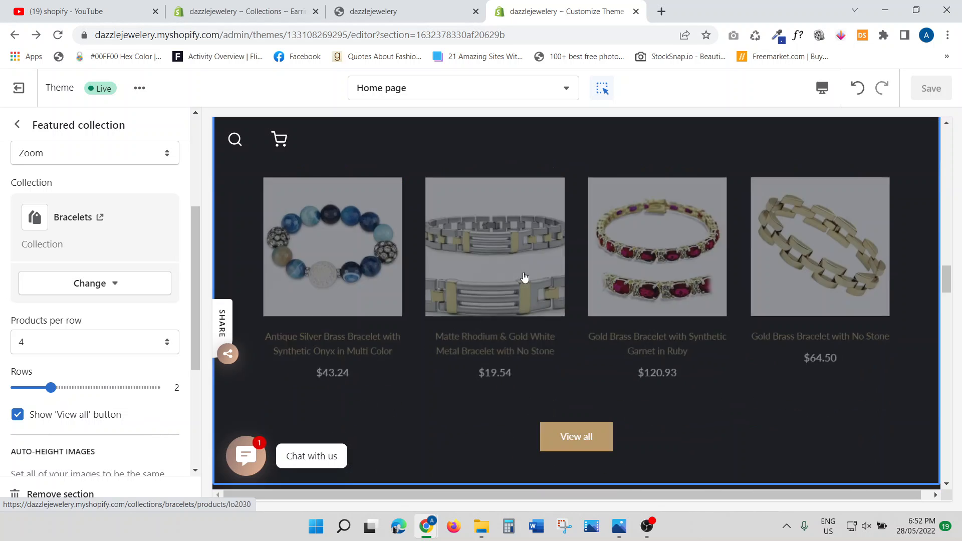
Review the rest of the preview, switch to the live storefront page, reload it and dismiss the admin bar.
scroll(524, 276, down, 10)
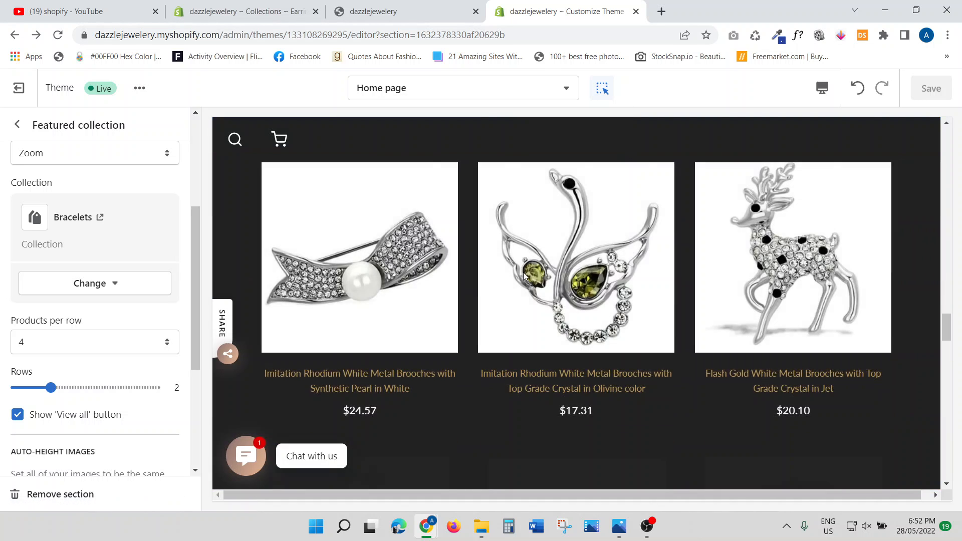
scroll(523, 276, down, 4)
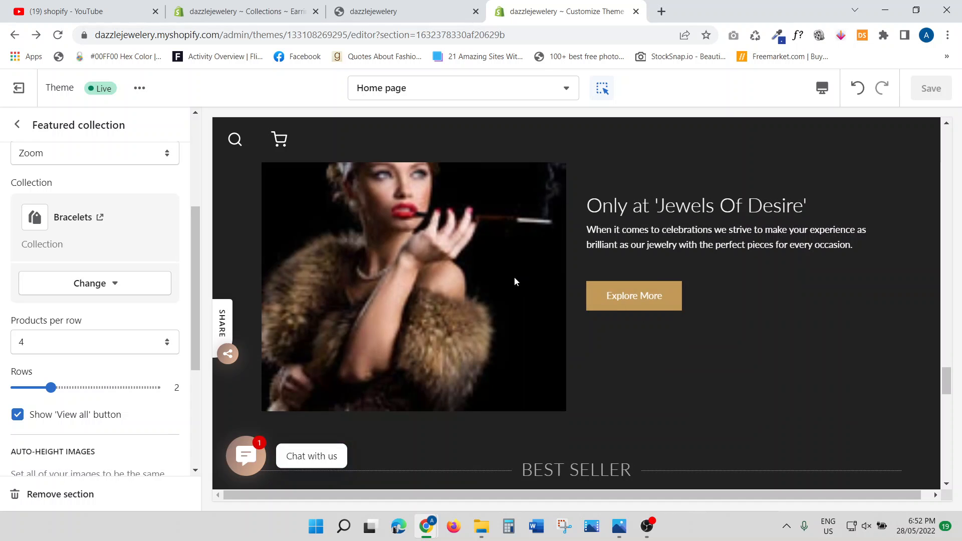
click(428, 16)
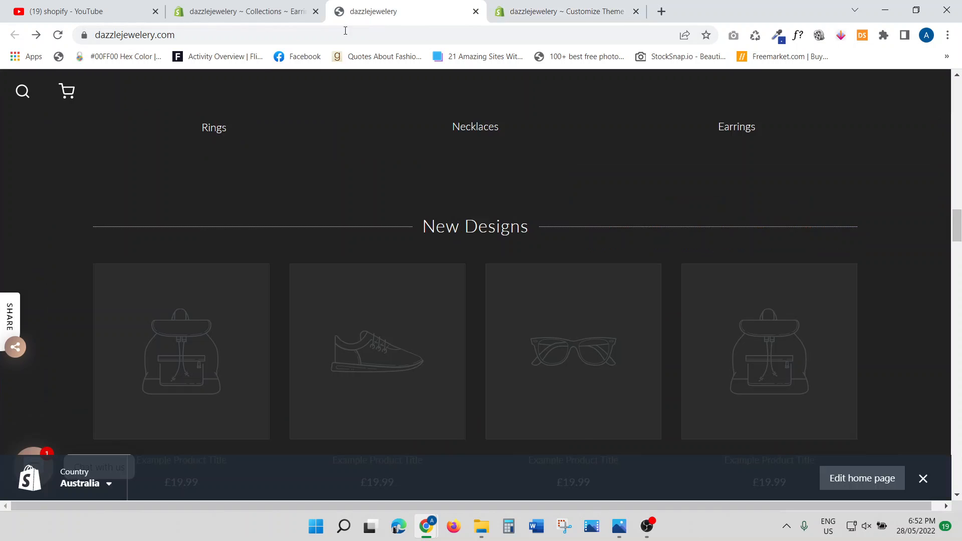
click(58, 35)
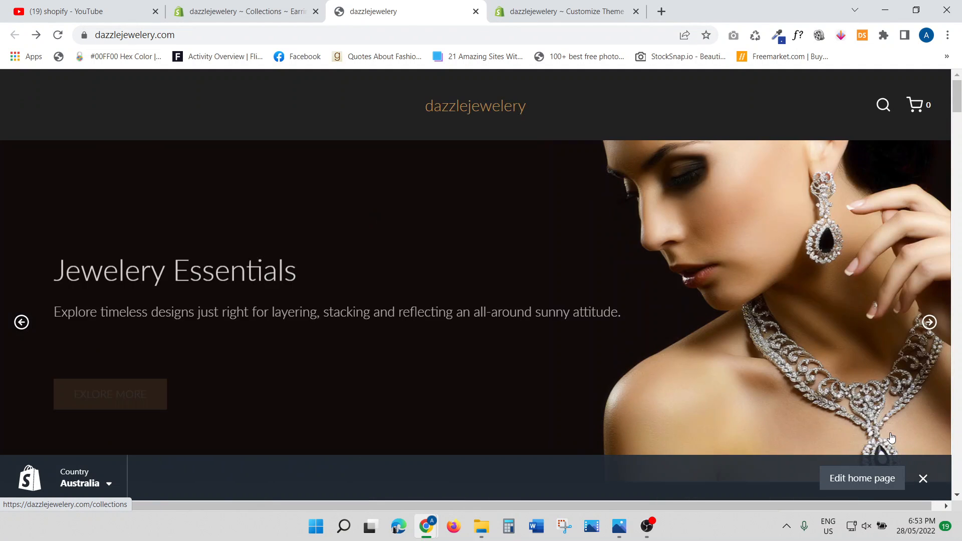
click(923, 479)
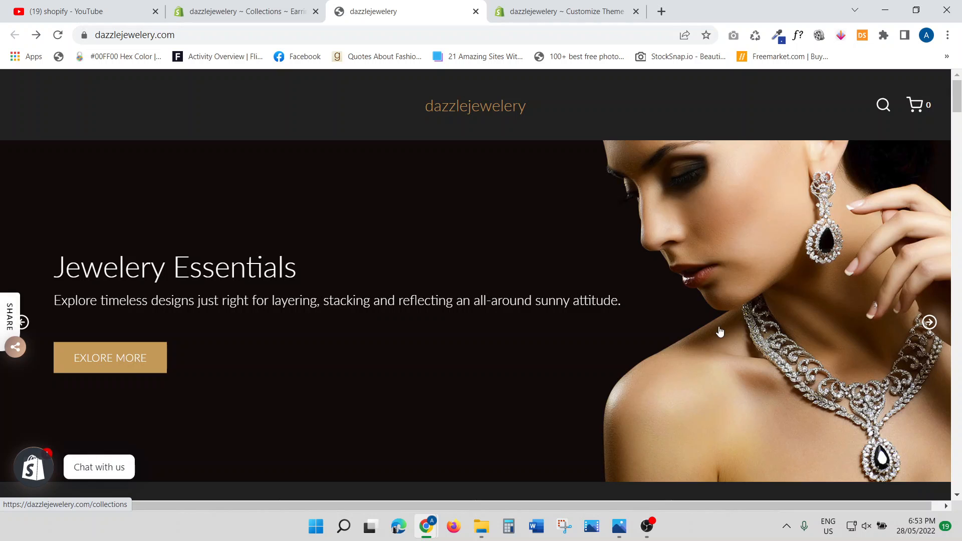
Examine the live home page from the top slideshow through the Weekly Lineup, collection list and New Designs products.
scroll(719, 332, down, 1)
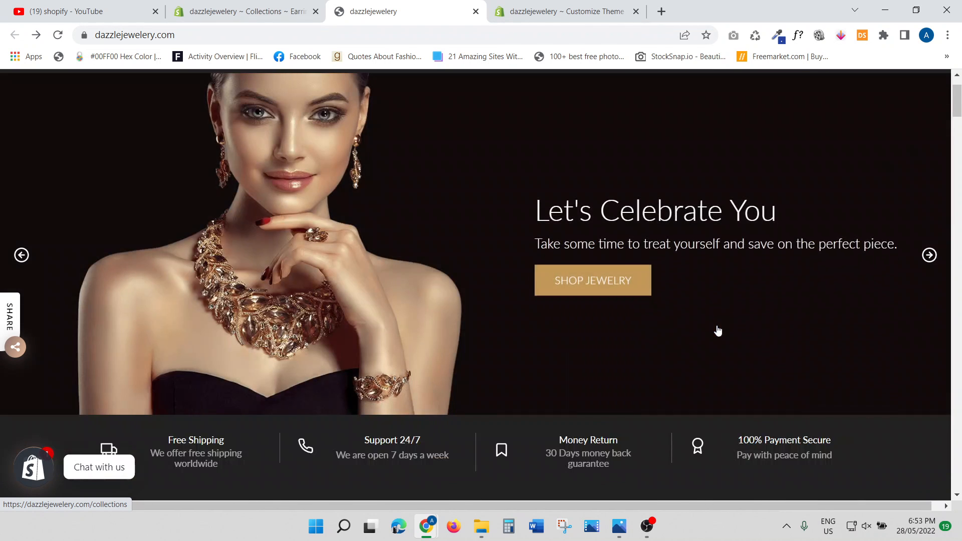
scroll(718, 330, down, 4)
scroll(718, 331, up, 3)
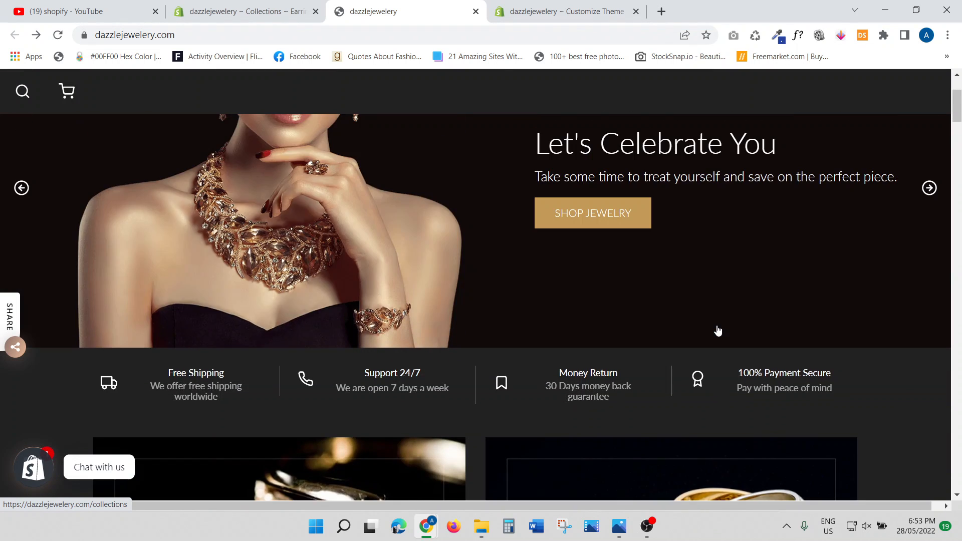
scroll(718, 331, up, 1)
scroll(640, 331, down, 3)
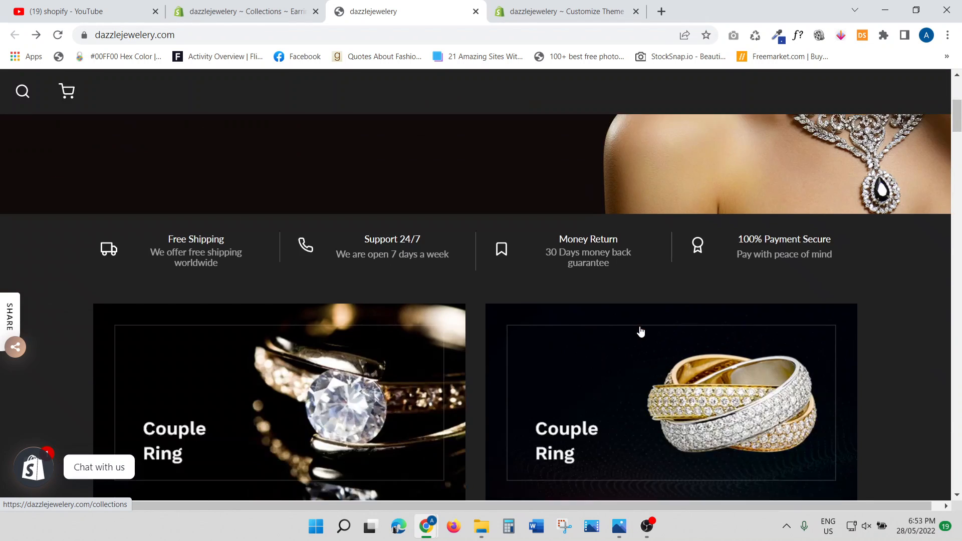
scroll(639, 331, down, 4)
scroll(518, 263, down, 4)
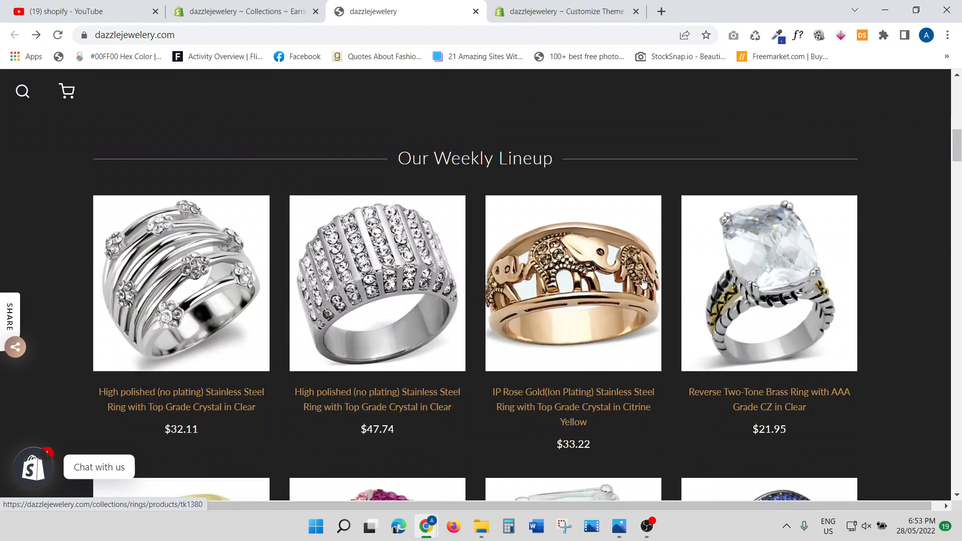
scroll(799, 400, down, 4)
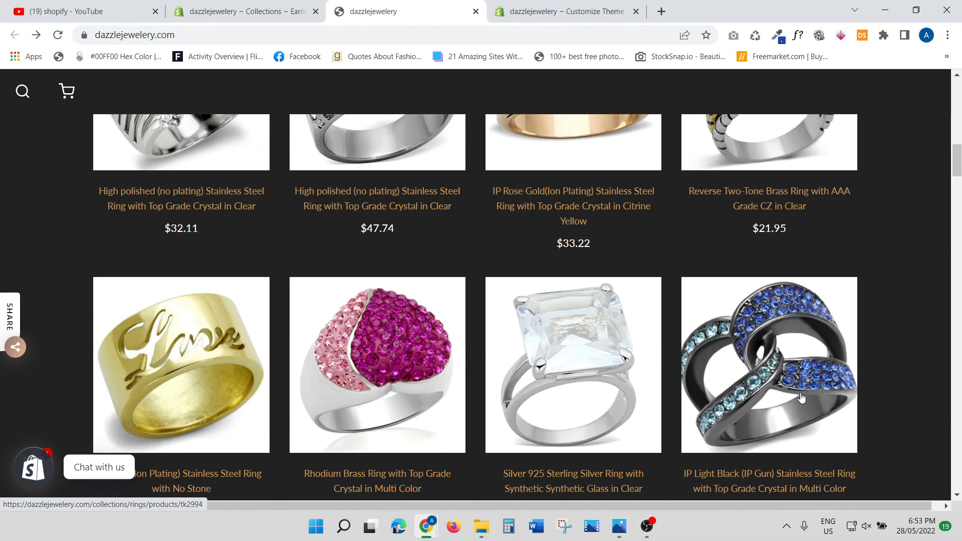
scroll(800, 398, down, 9)
scroll(801, 398, down, 3)
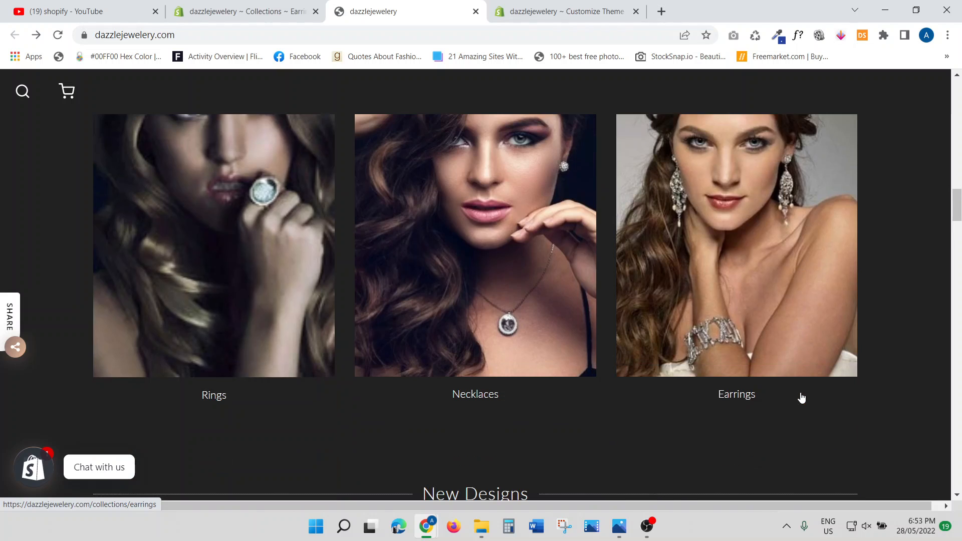
scroll(720, 307, down, 10)
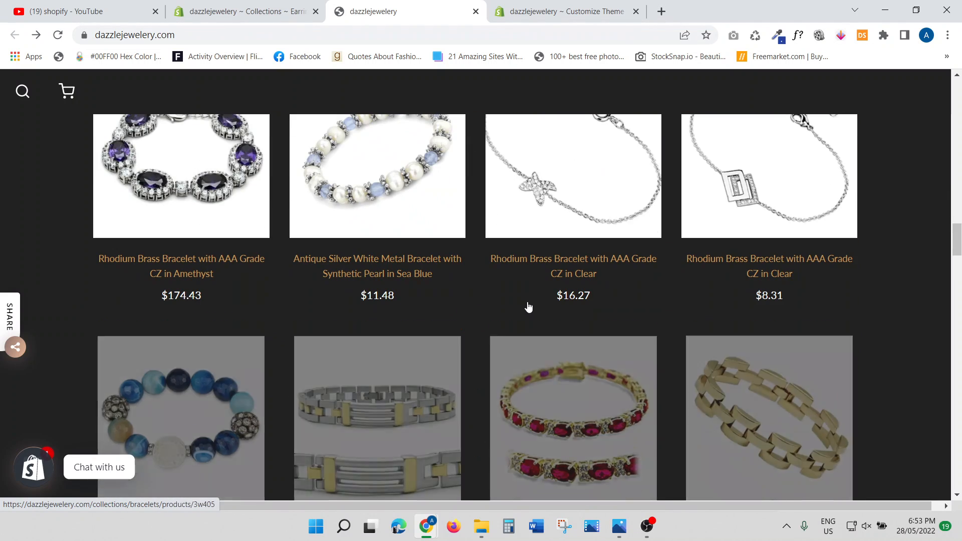
Examine the second slideshow and compare the Designer Watches heading with the products shown under it.
scroll(229, 302, down, 10)
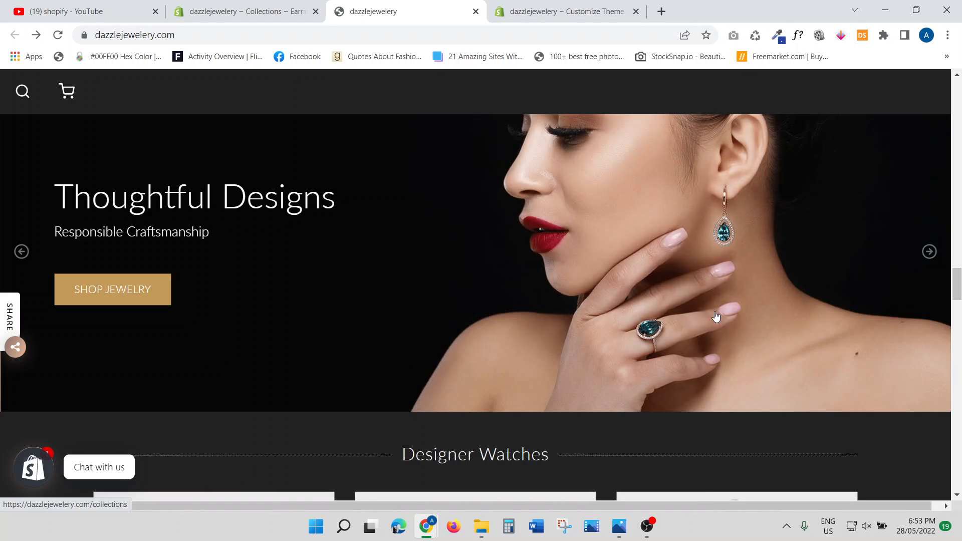
scroll(708, 317, down, 4)
scroll(708, 316, down, 5)
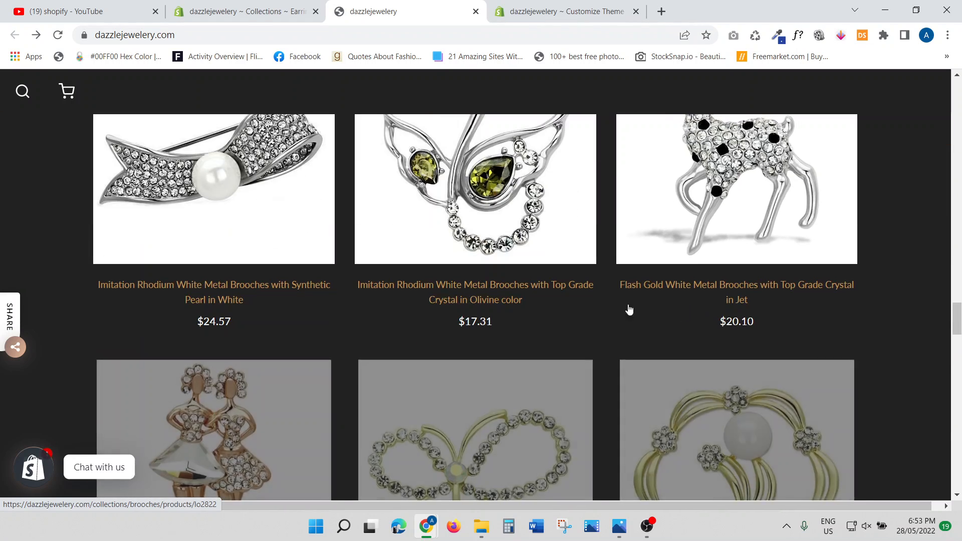
scroll(383, 290, up, 4)
scroll(388, 292, down, 3)
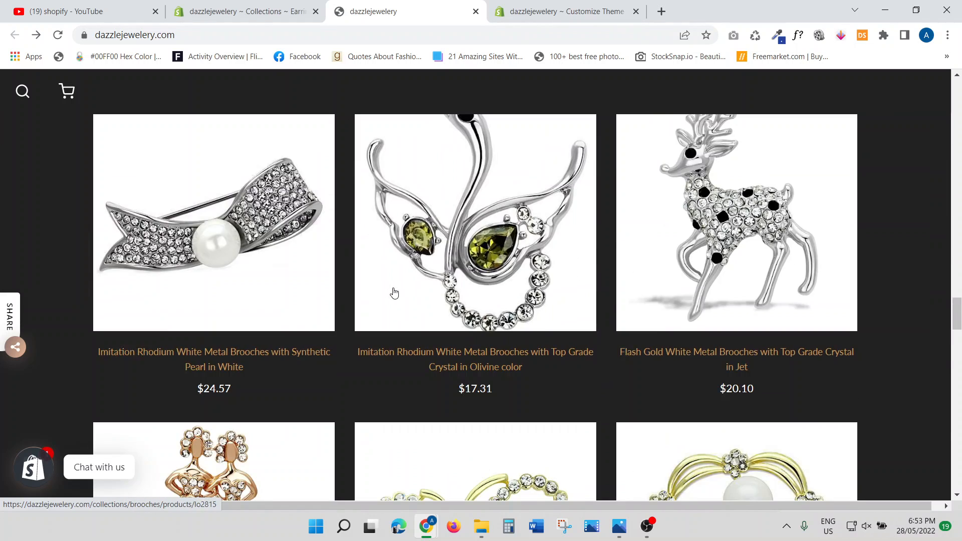
scroll(394, 292, up, 3)
scroll(389, 294, down, 1)
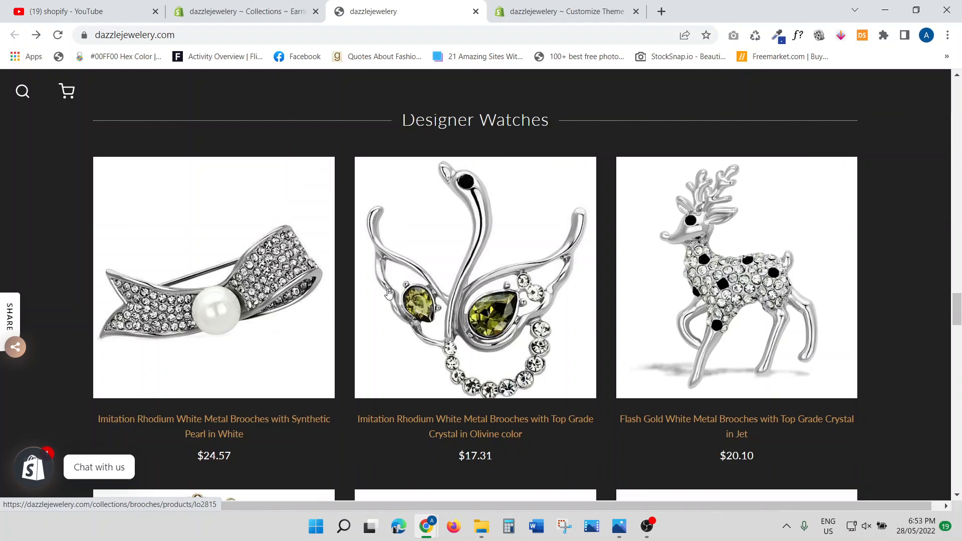
scroll(385, 293, down, 6)
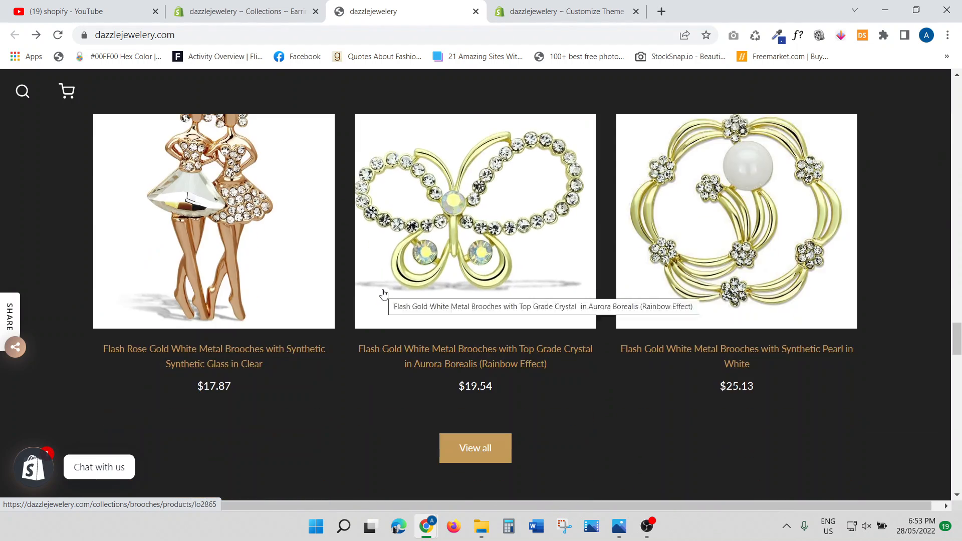
scroll(382, 293, down, 3)
scroll(383, 293, down, 6)
scroll(382, 292, up, 12)
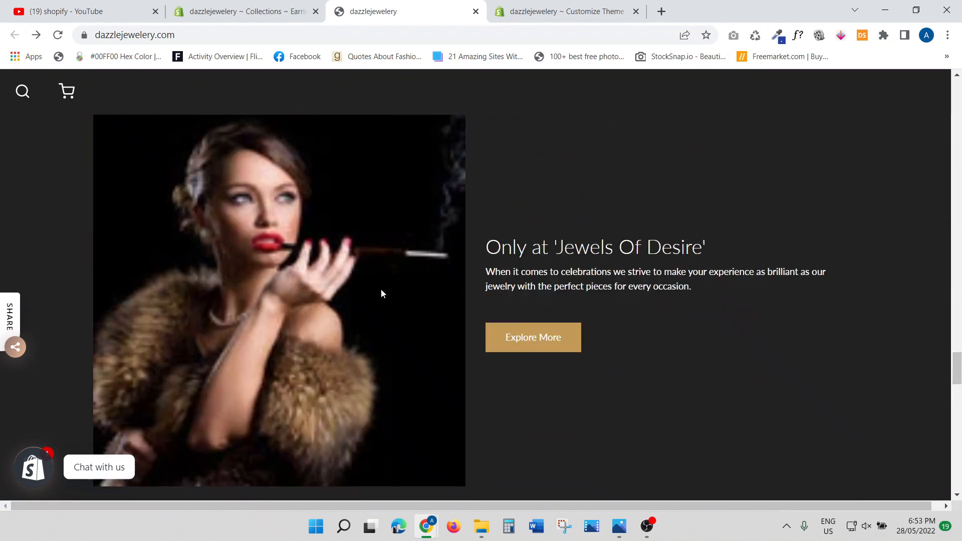
scroll(381, 293, up, 4)
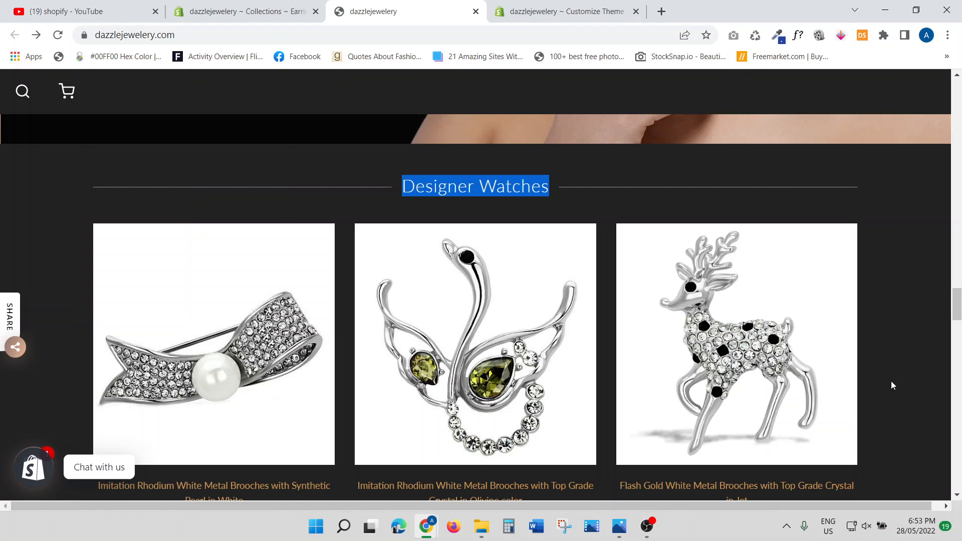
Check the image with text, Best Seller product, video and footer on the live home page.
scroll(891, 381, down, 8)
scroll(891, 385, down, 15)
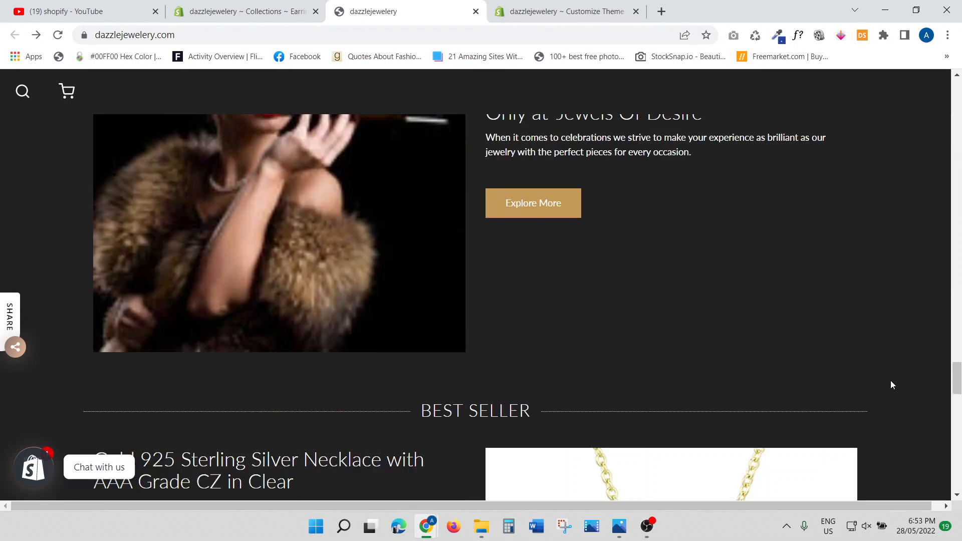
scroll(891, 384, down, 8)
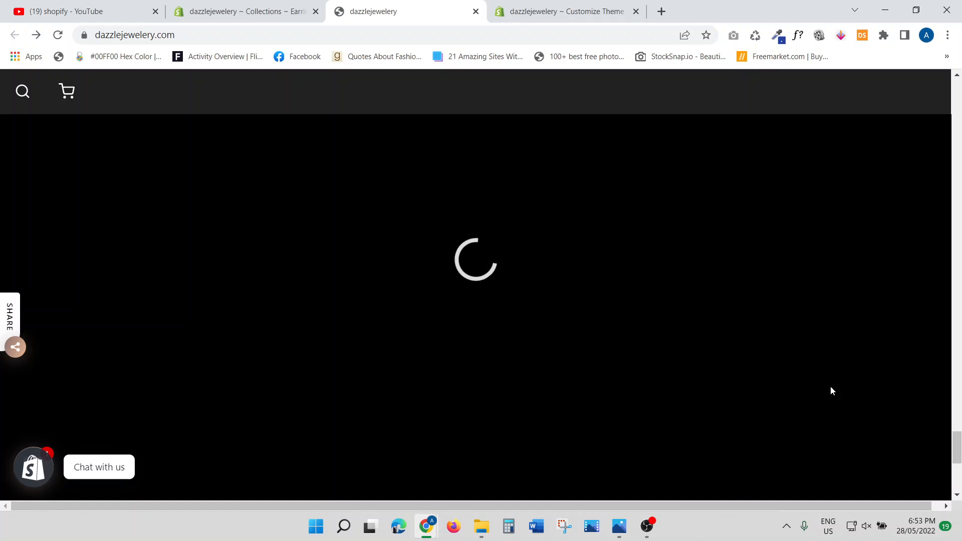
scroll(794, 383, down, 4)
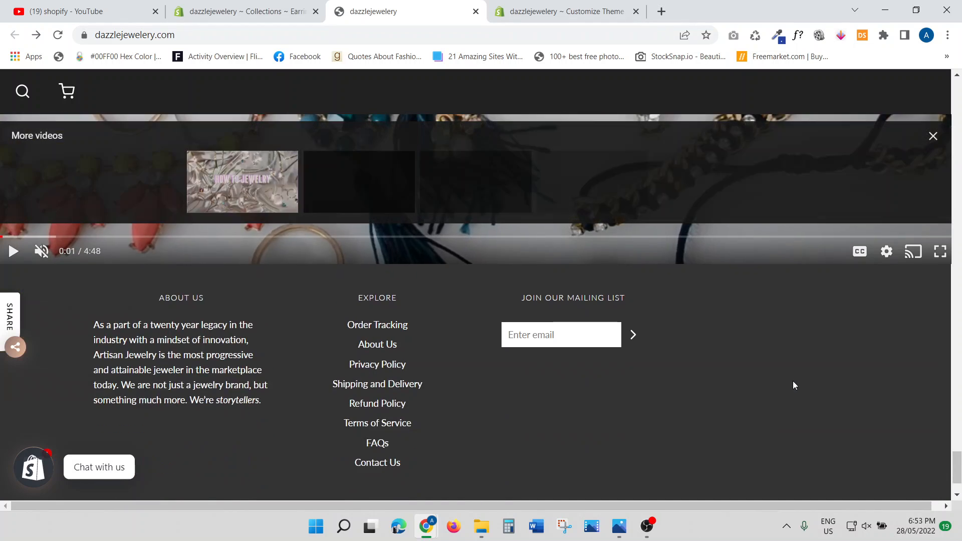
scroll(675, 251, up, 20)
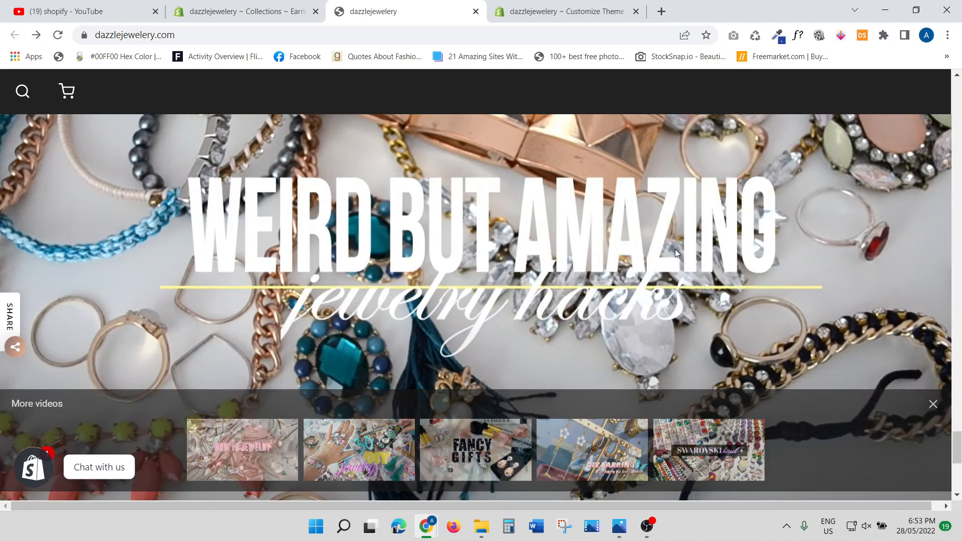
scroll(673, 254, up, 15)
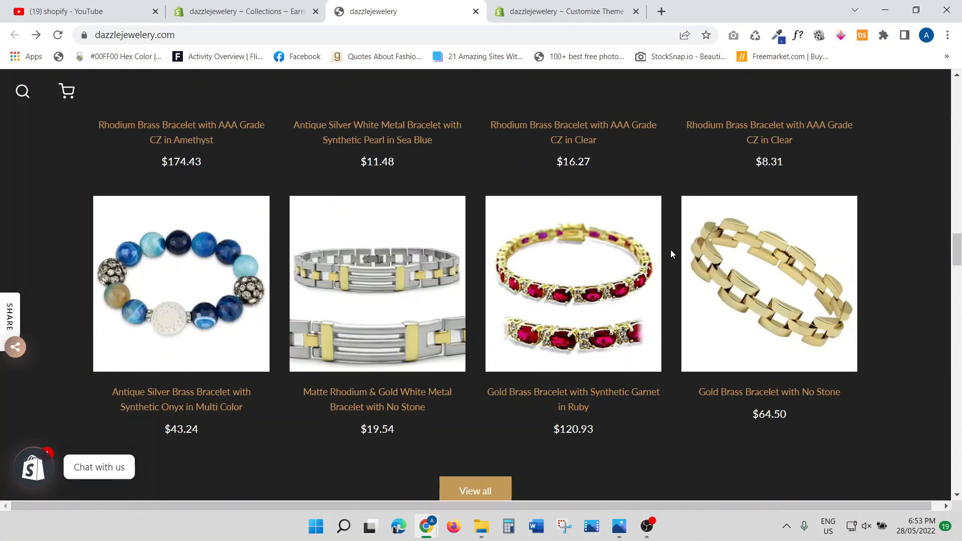
Back in the theme editor, set the Brooches Featured collection section's heading to "Designer Brooches" and save.
click(558, 7)
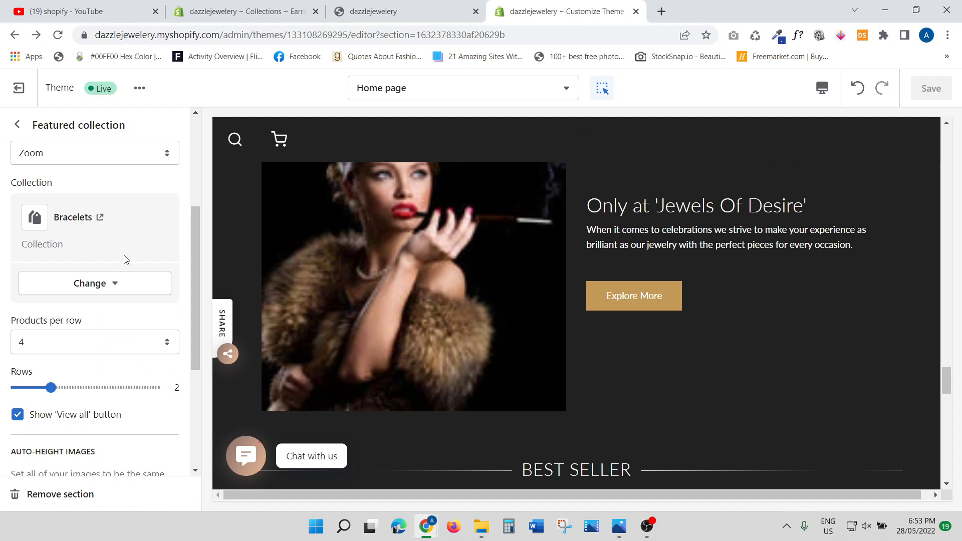
scroll(610, 339, up, 15)
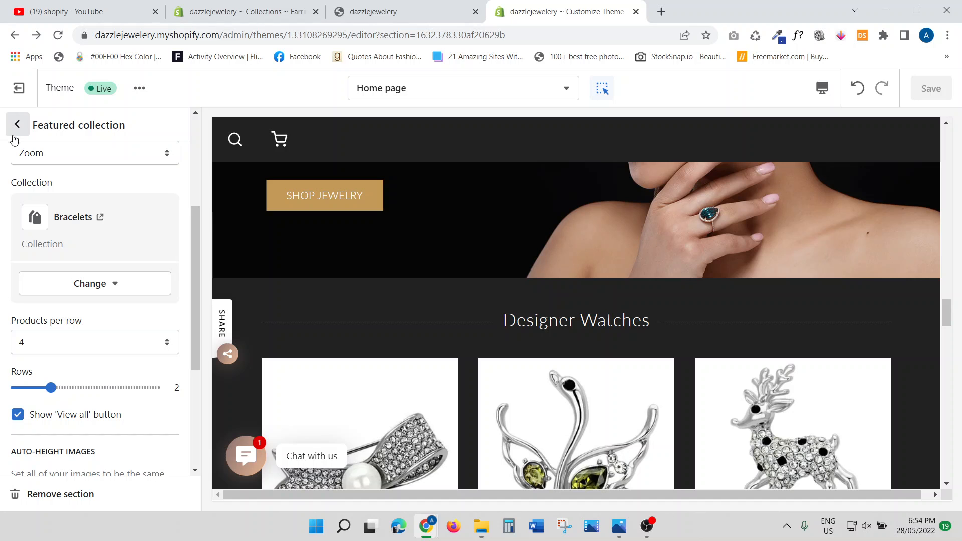
click(17, 126)
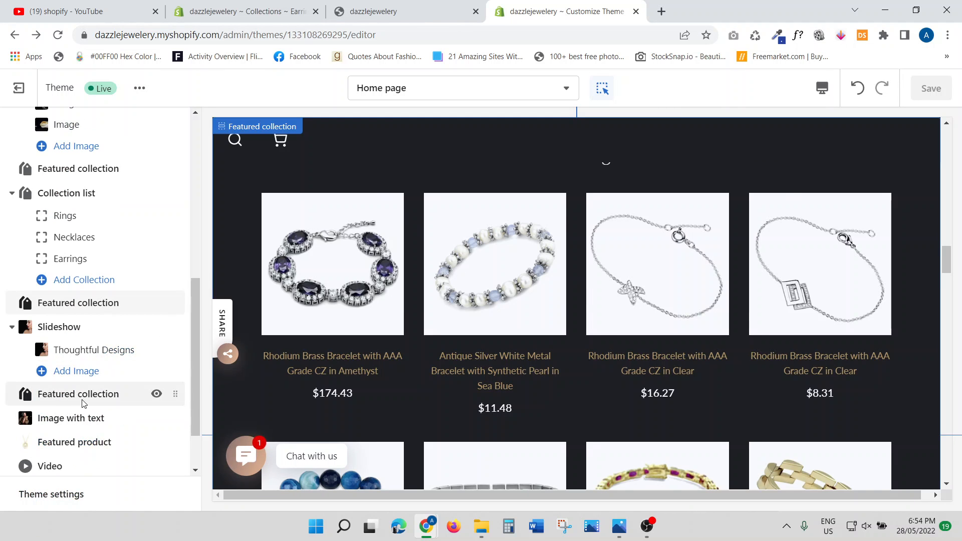
click(81, 395)
click(102, 277)
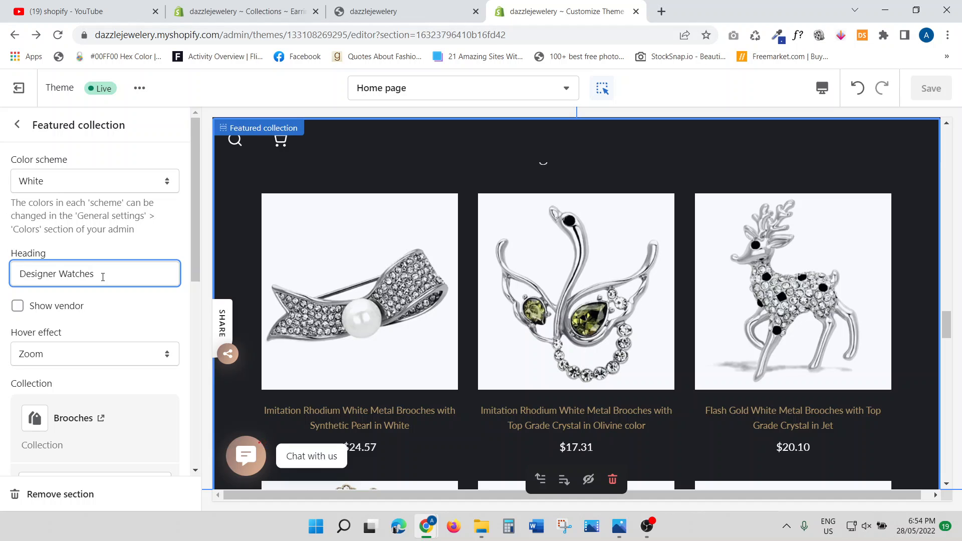
key(BackSpace)
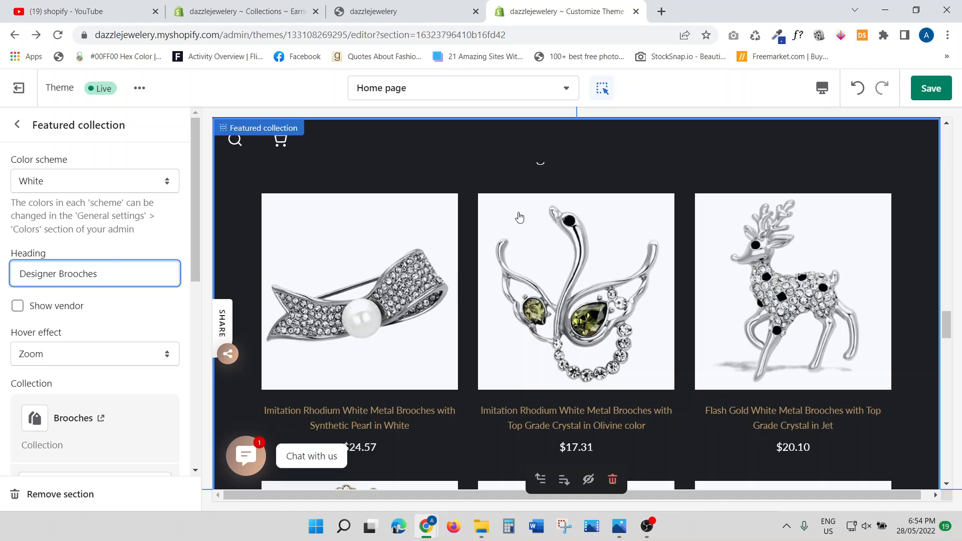
click(929, 90)
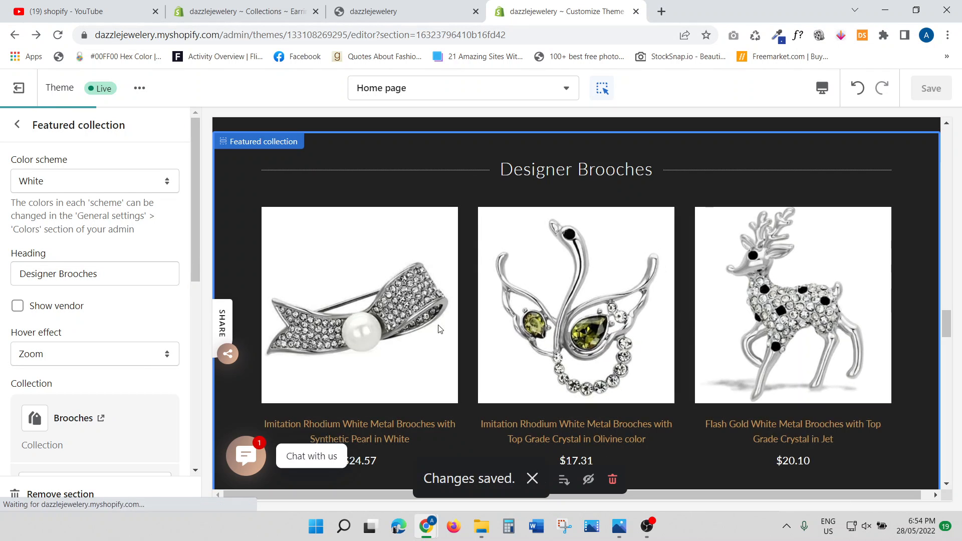
Leave the Featured collection settings and examine the full list of section types that can be added after the Video section.
click(18, 127)
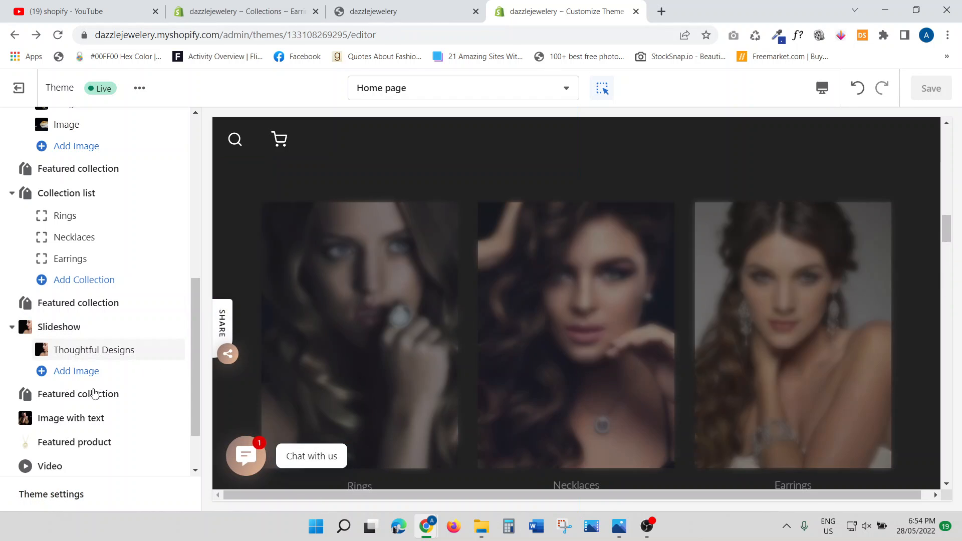
scroll(55, 396, down, 2)
mouse_move(54, 410)
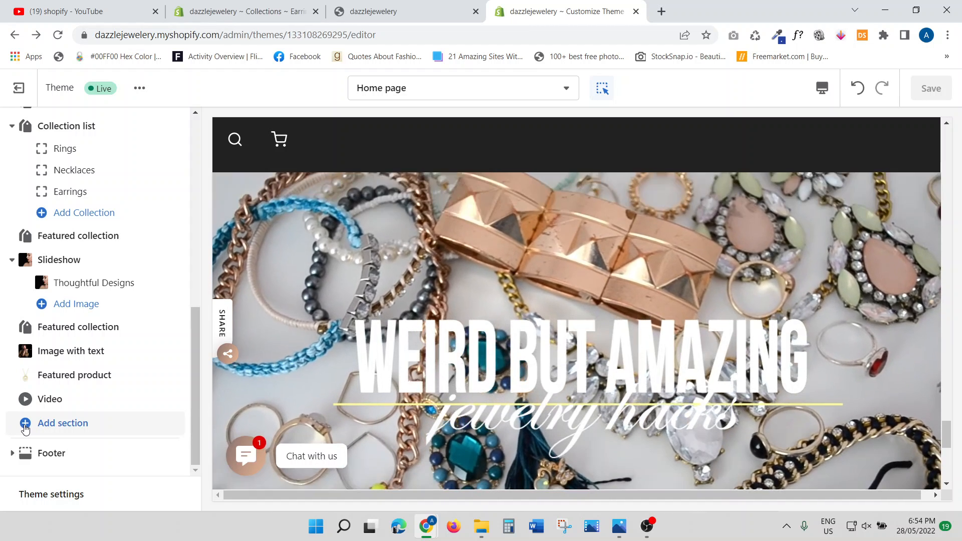
click(25, 424)
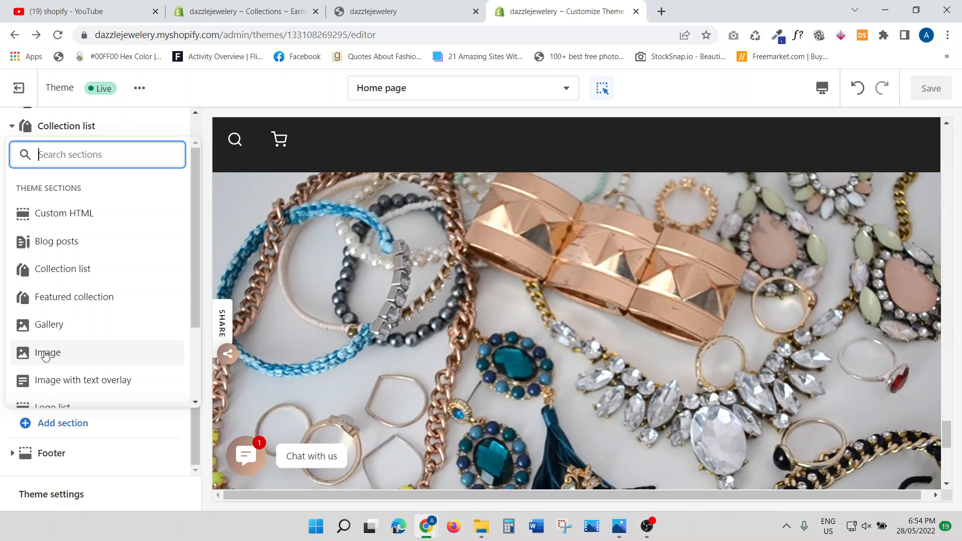
scroll(53, 357, down, 2)
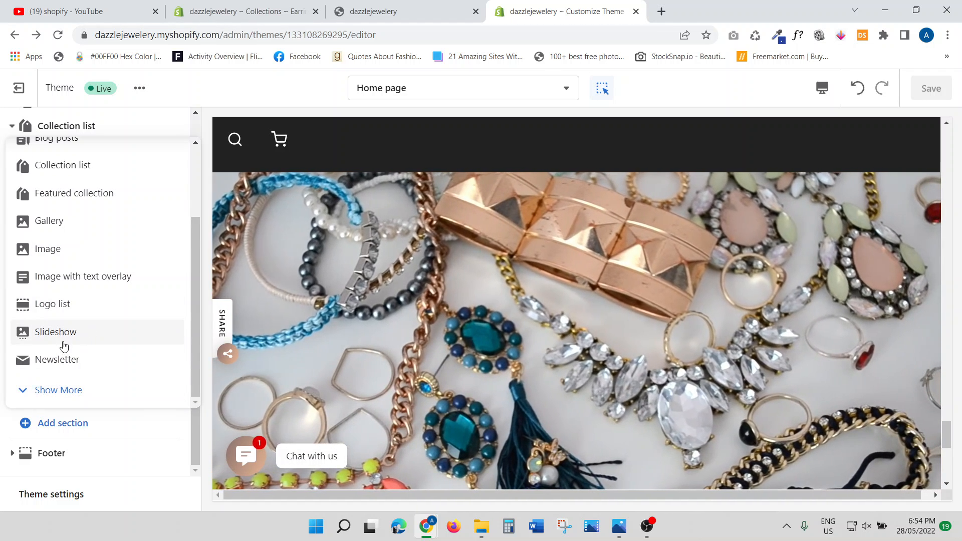
click(23, 394)
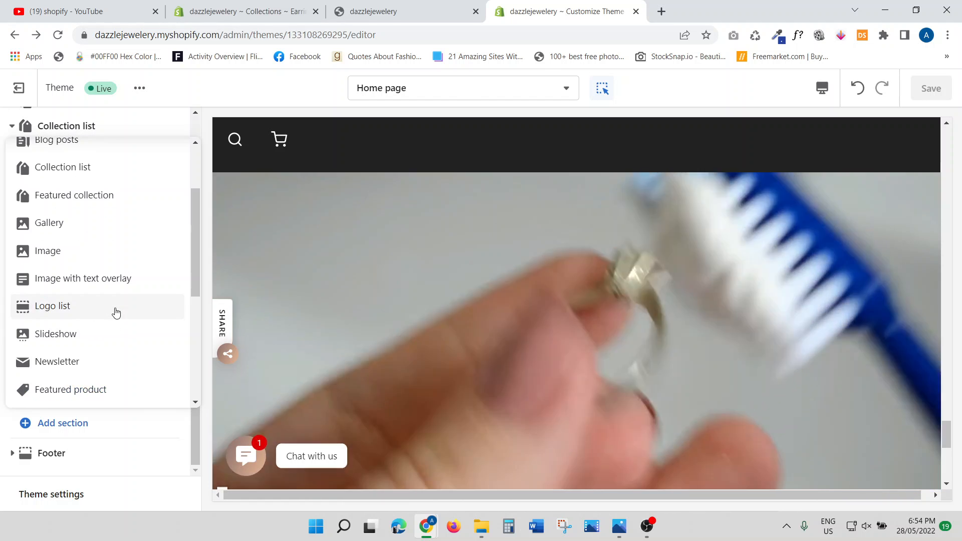
scroll(117, 313, down, 5)
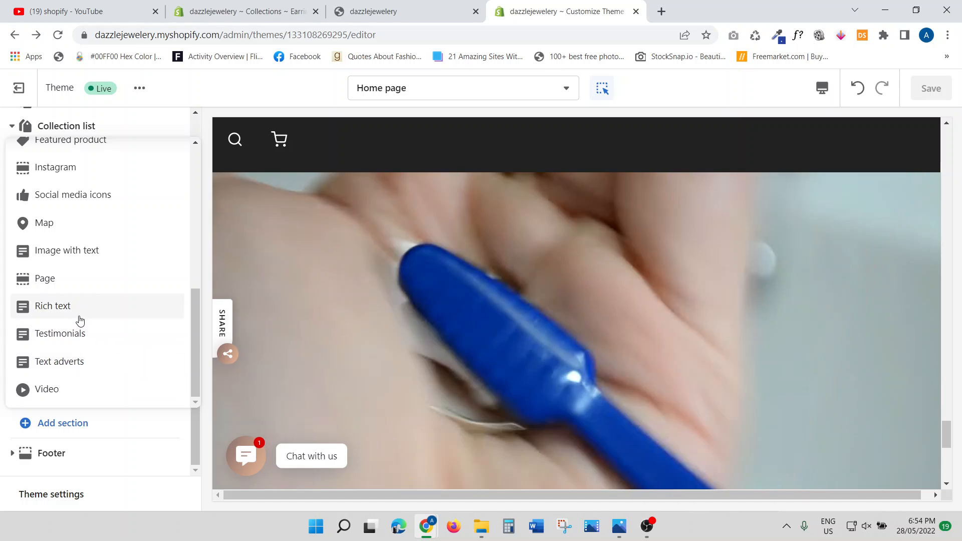
scroll(74, 270, up, 5)
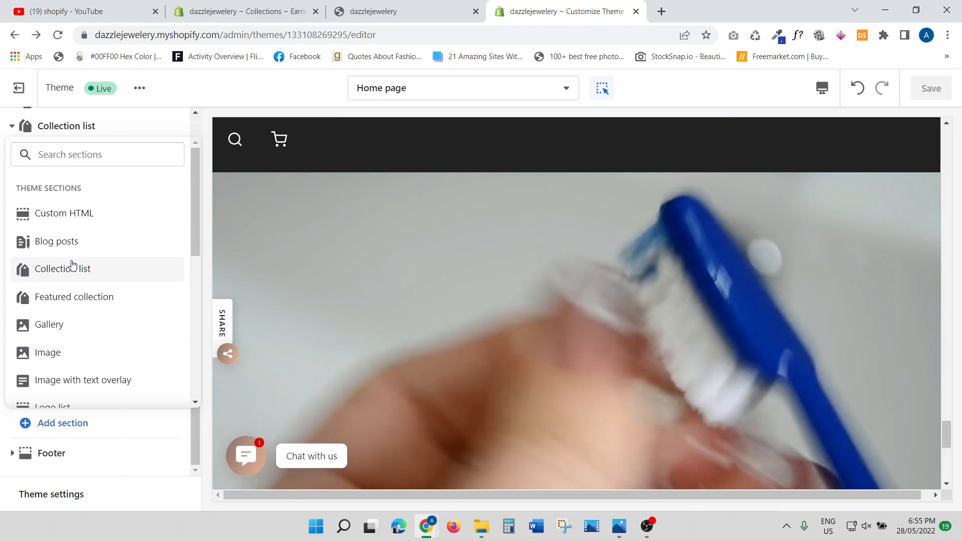
scroll(72, 264, down, 4)
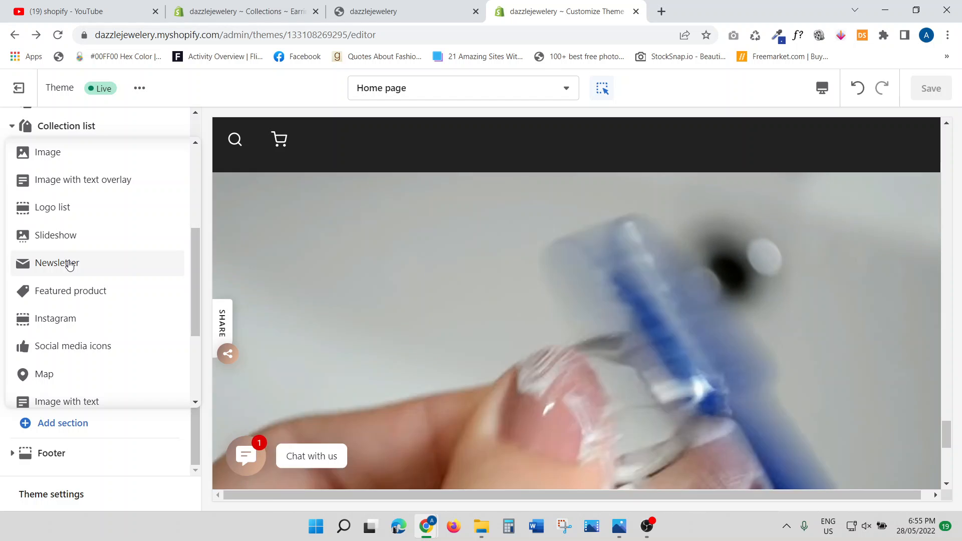
scroll(69, 268, down, 2)
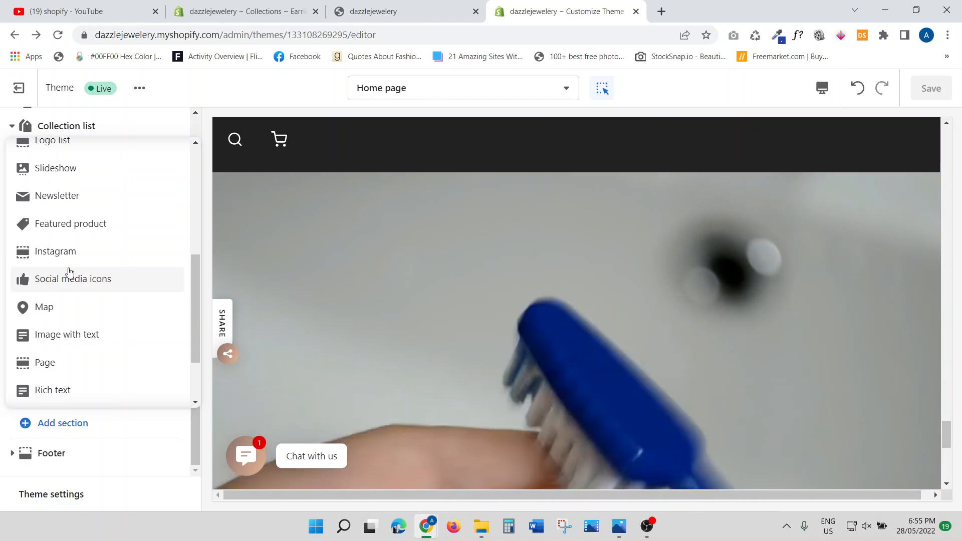
scroll(69, 273, down, 3)
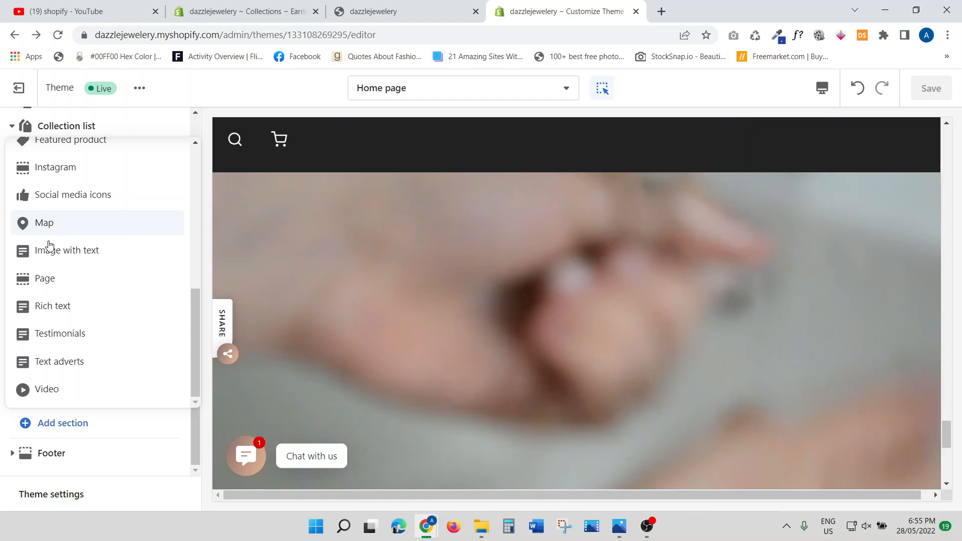
Add a Map section below the Video section and review its text, layout, height and Google Maps API key settings.
click(46, 224)
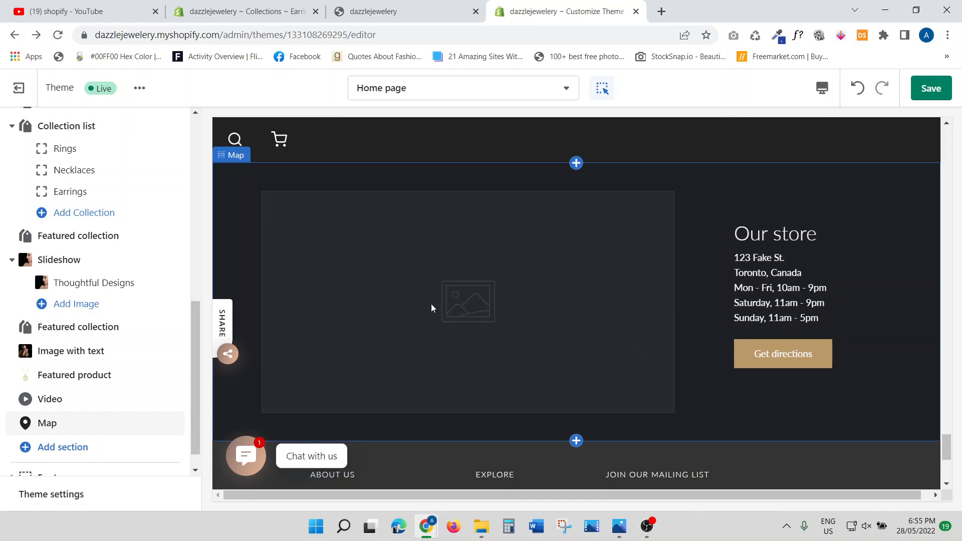
click(48, 423)
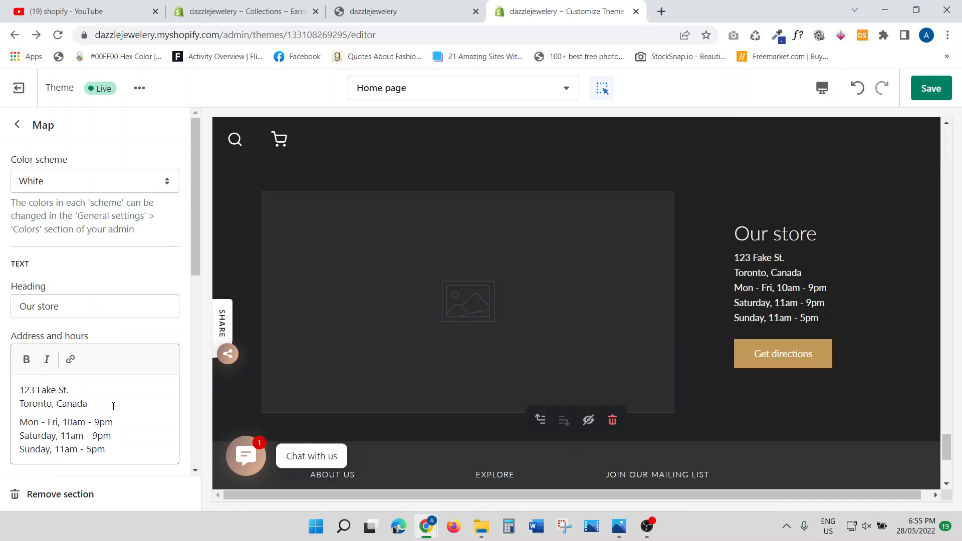
scroll(108, 325, down, 3)
scroll(67, 311, up, 3)
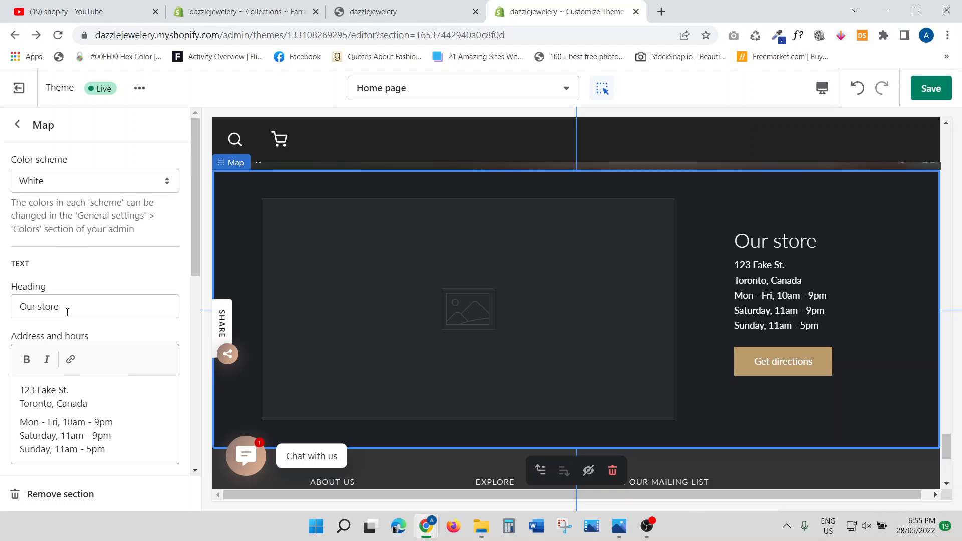
scroll(59, 273, down, 8)
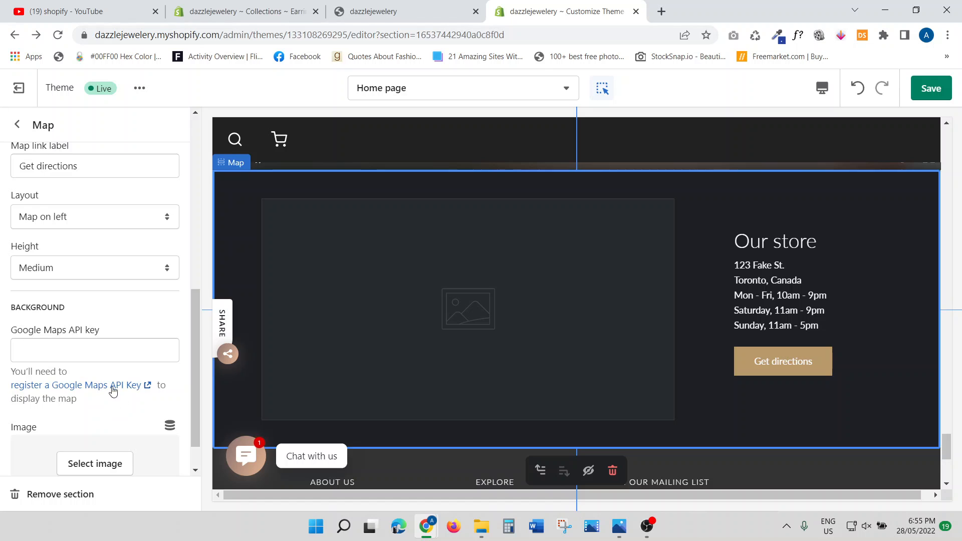
scroll(114, 397, down, 1)
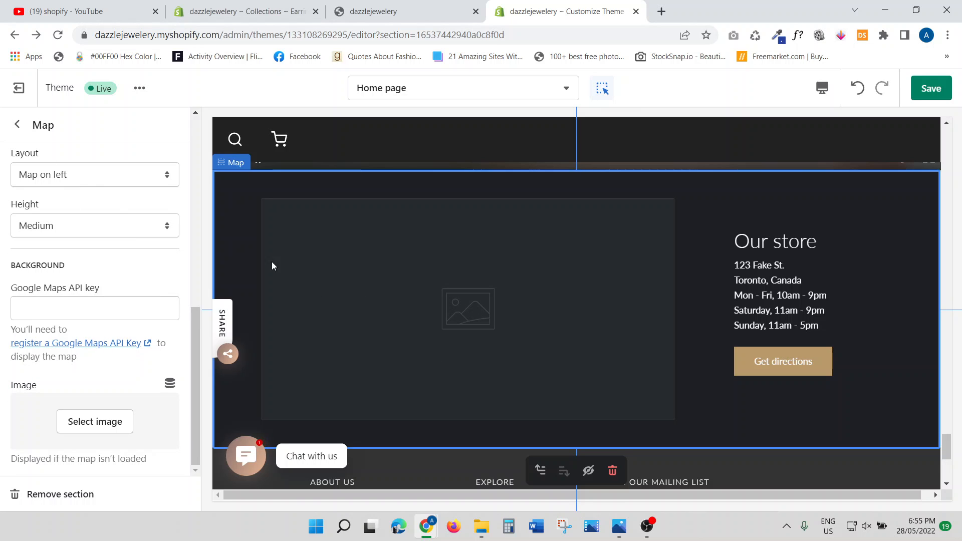
Recheck the Map section's settings and remove that section from the home page.
click(20, 129)
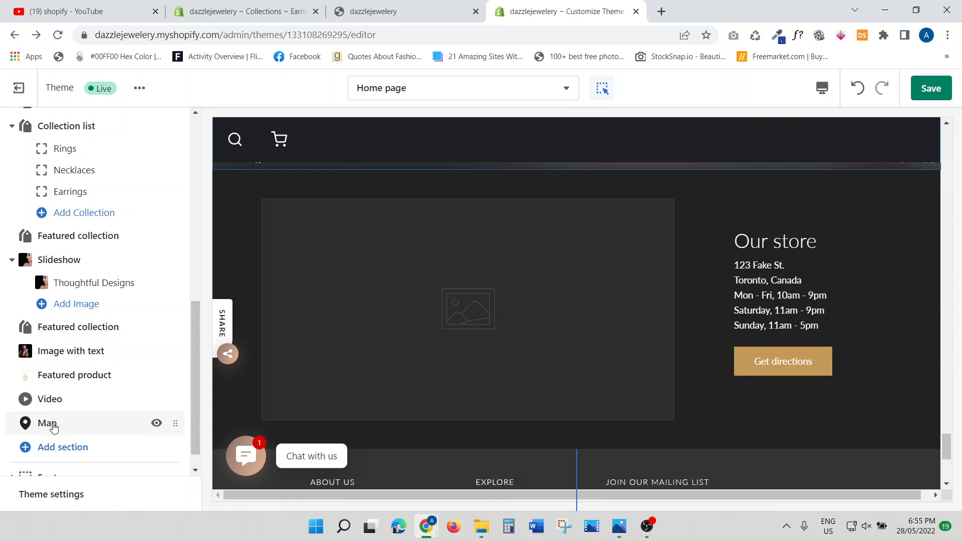
click(53, 427)
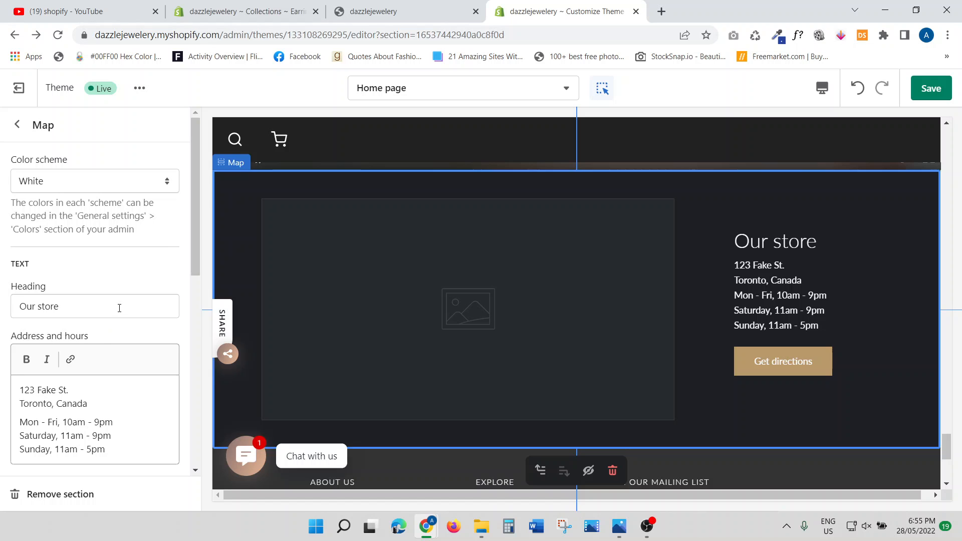
scroll(119, 307, down, 8)
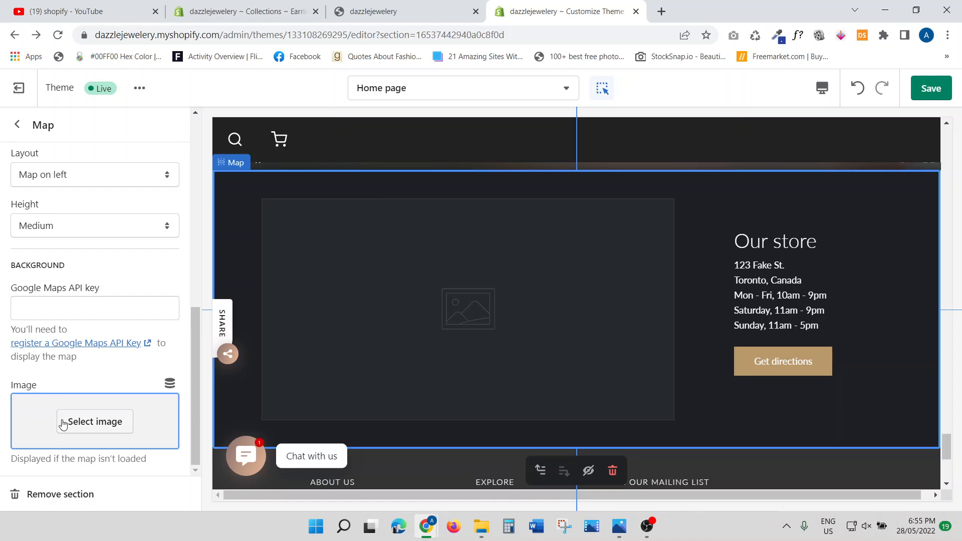
click(57, 495)
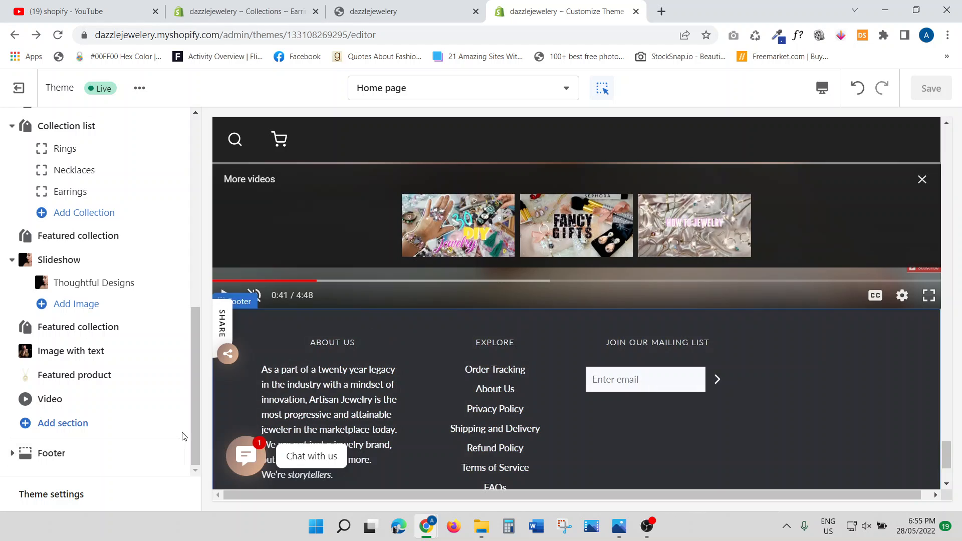
Add a Newsletter section to the home page between the Video section and the footer.
click(26, 425)
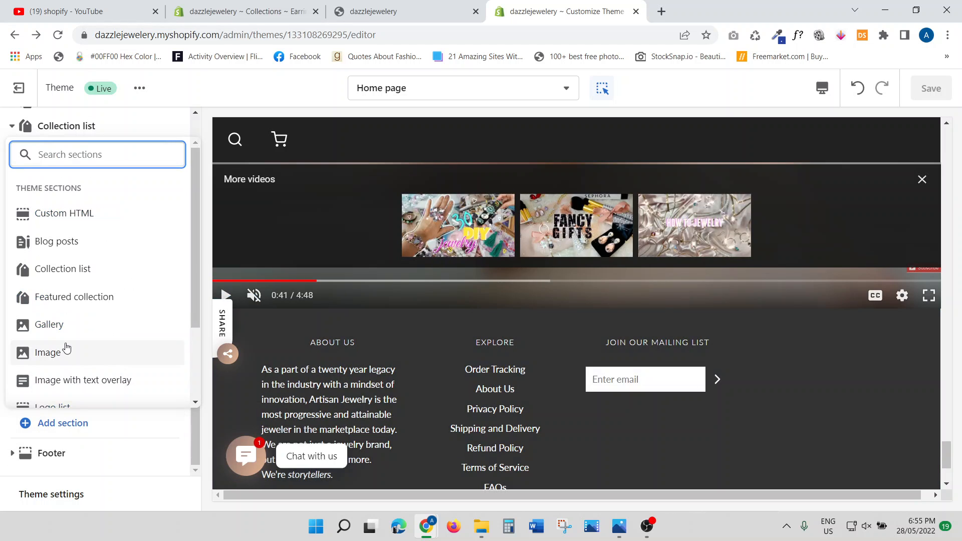
scroll(66, 345, down, 1)
scroll(66, 345, down, 1)
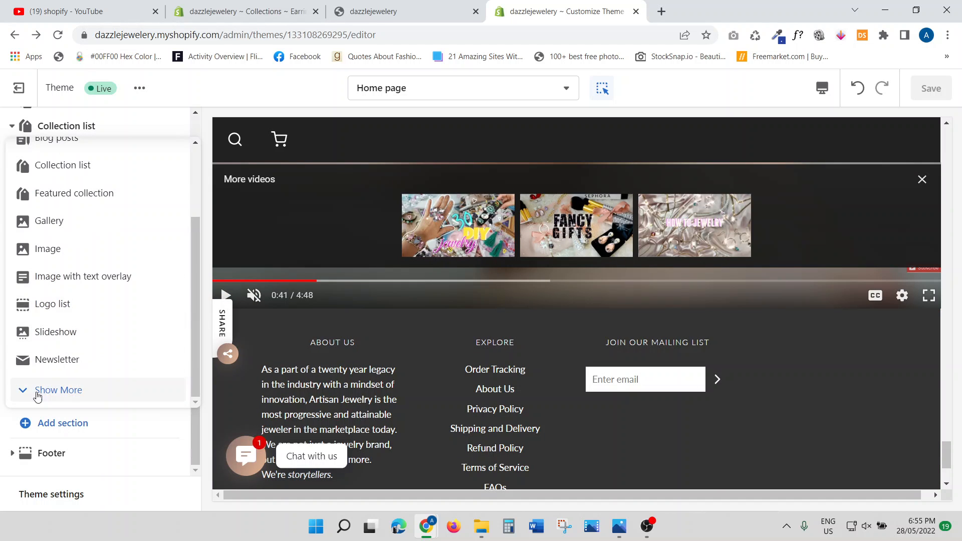
click(50, 367)
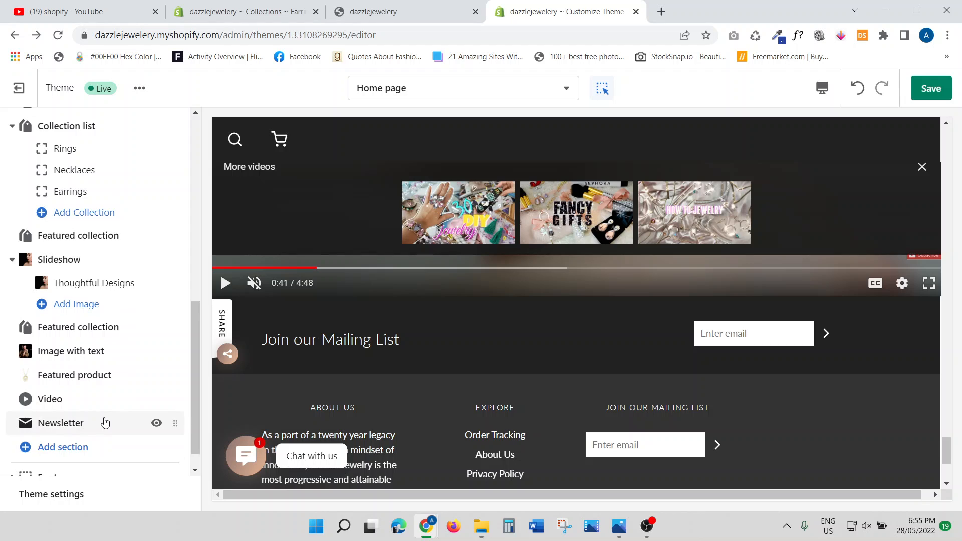
scroll(113, 402, down, 1)
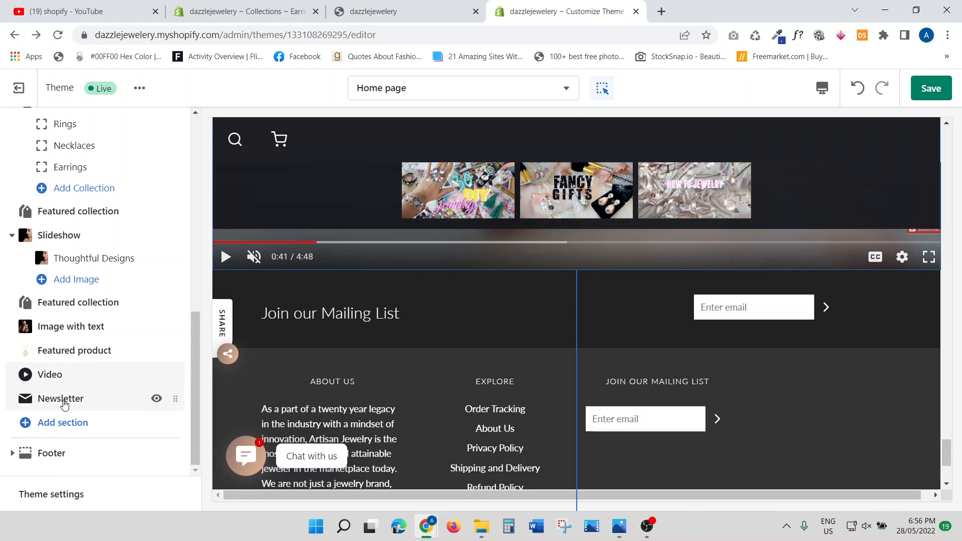
Set the Newsletter section's heading to "Sign Up".
click(63, 400)
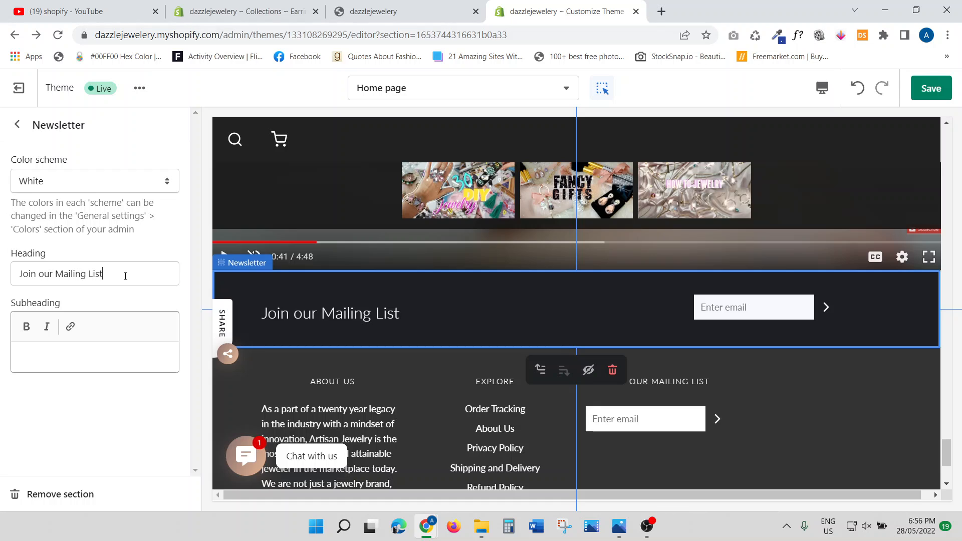
click(126, 280)
drag(126, 281, 2, 269)
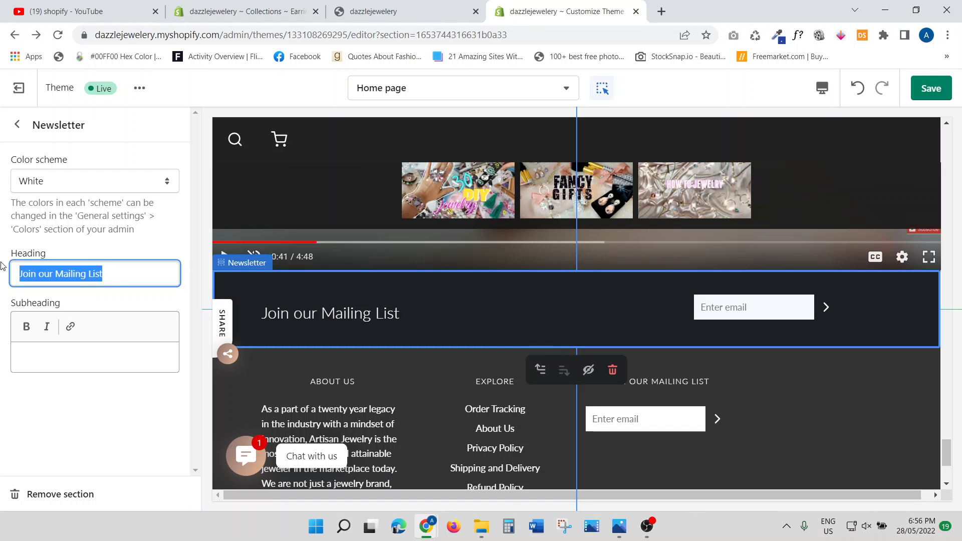
text(Si)
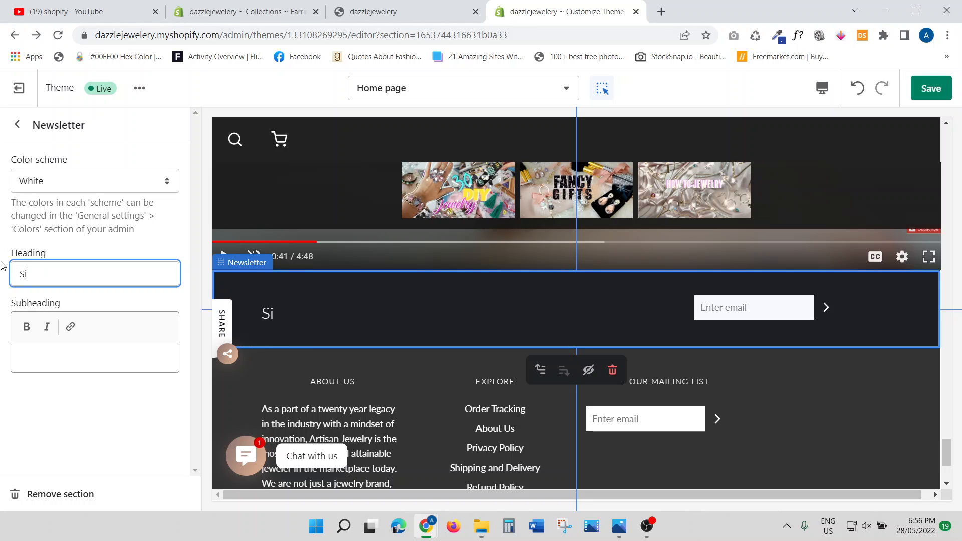
text(g upgn Up)
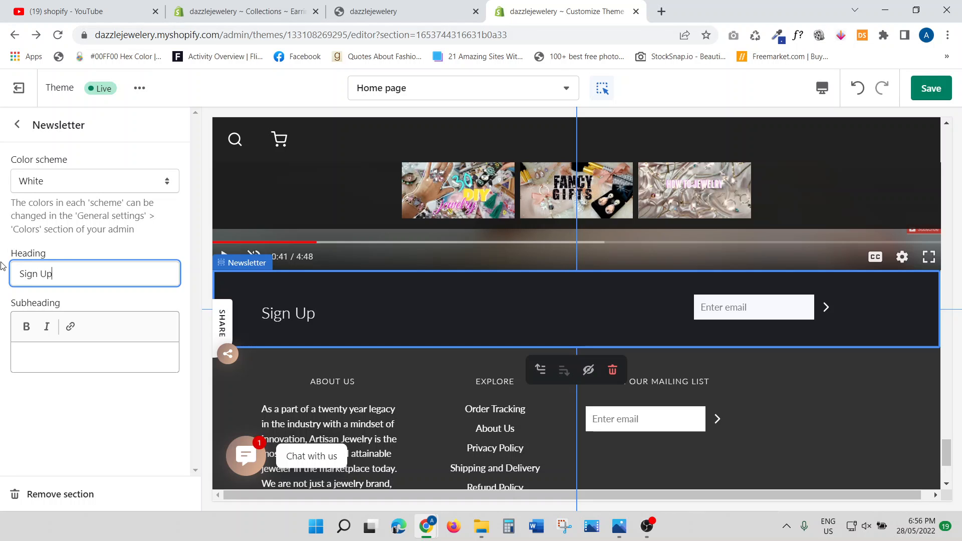
Enter "Receive Offers and updates" as the Newsletter section's subheading and remove the section from the home page.
key(Tab)
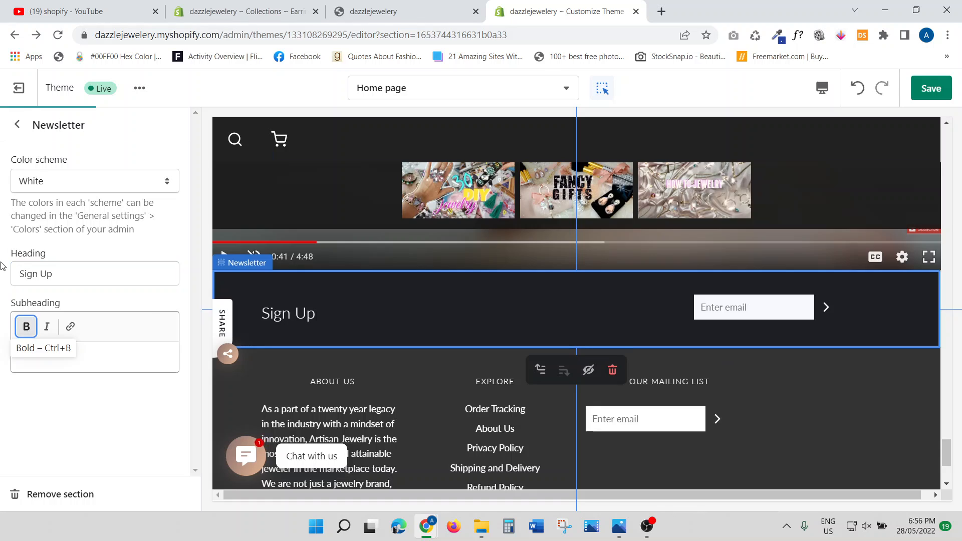
key(Tab)
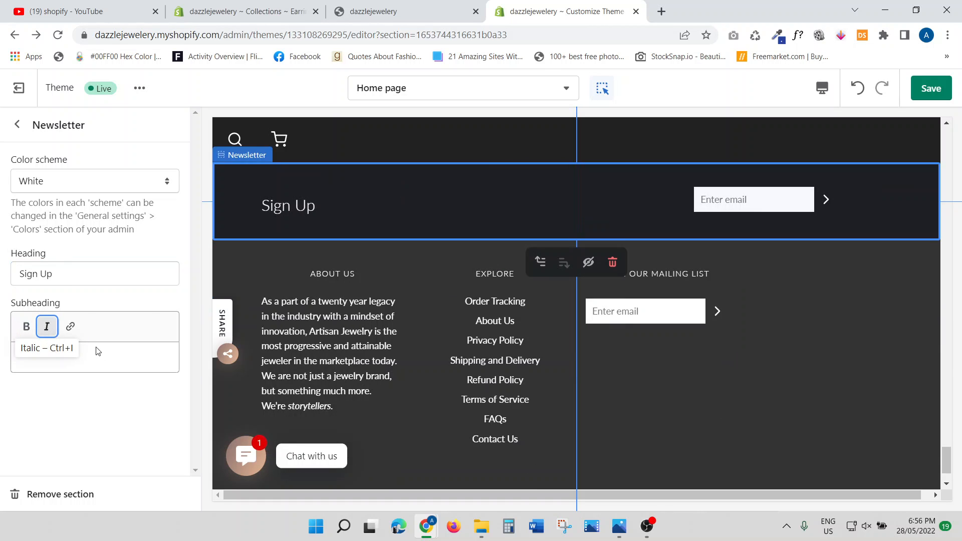
click(108, 350)
text(Receive)
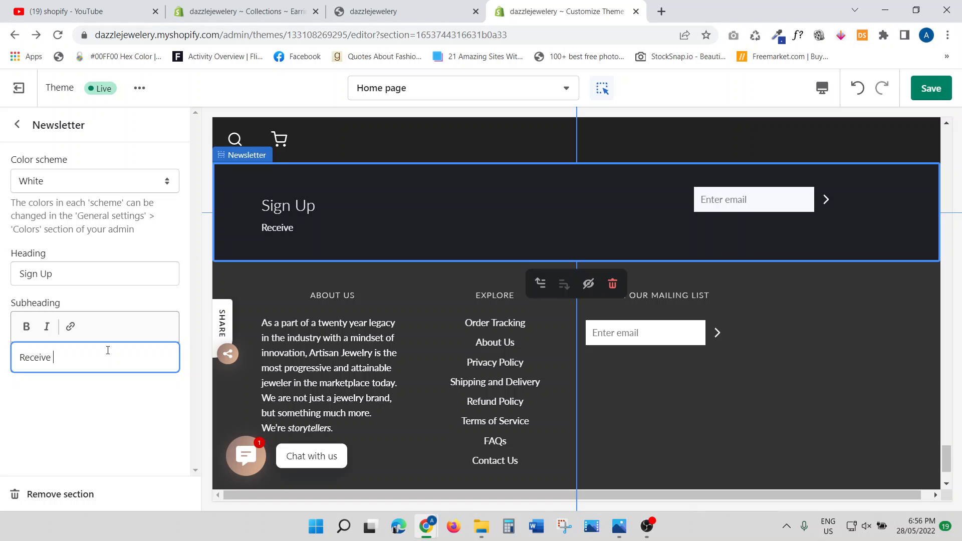
text( Offers and updates)
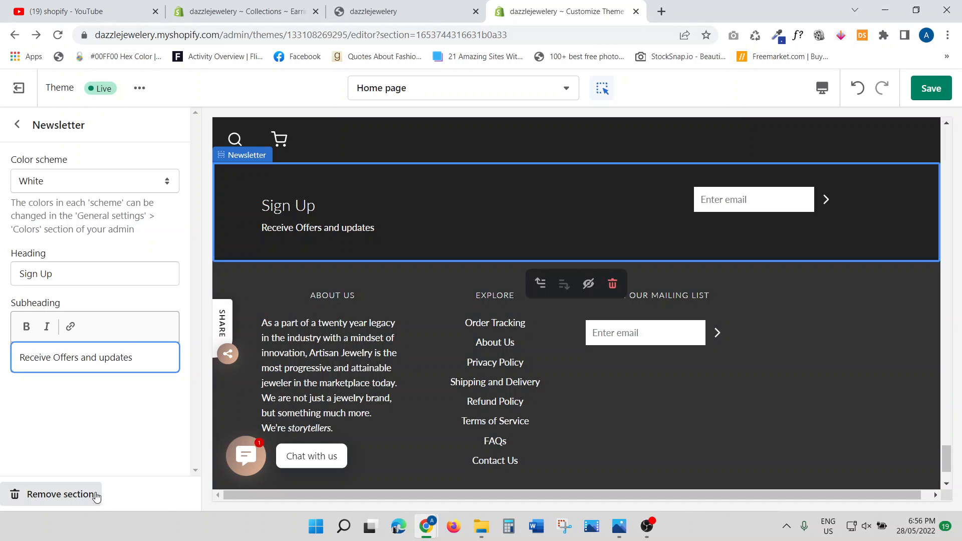
click(30, 495)
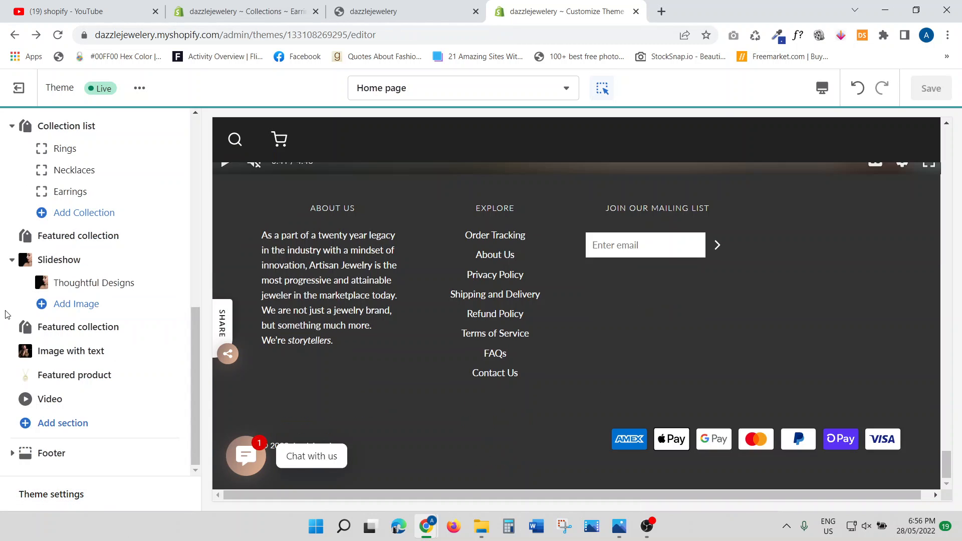
Bring the home page preview back to the first slideshow and open the theme settings.
scroll(412, 371, up, 20)
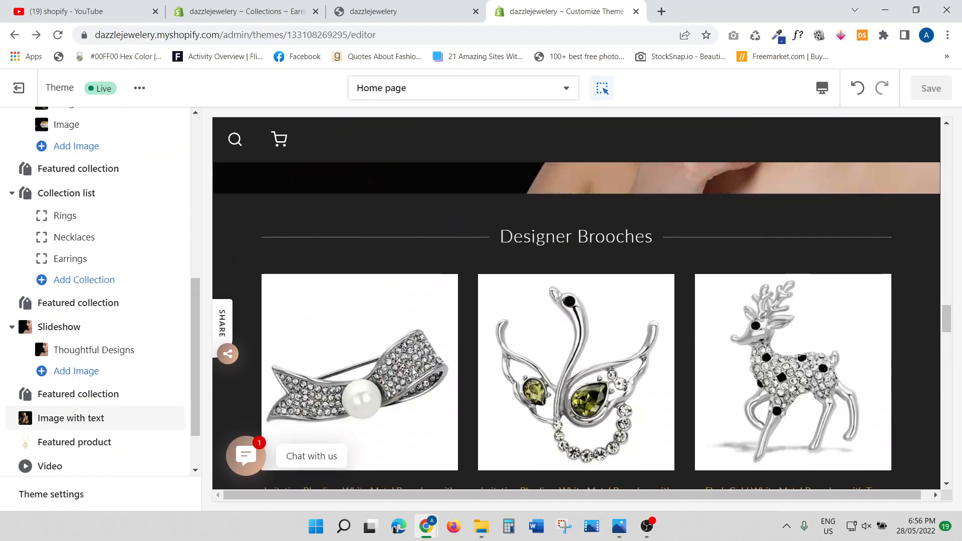
scroll(412, 372, up, 20)
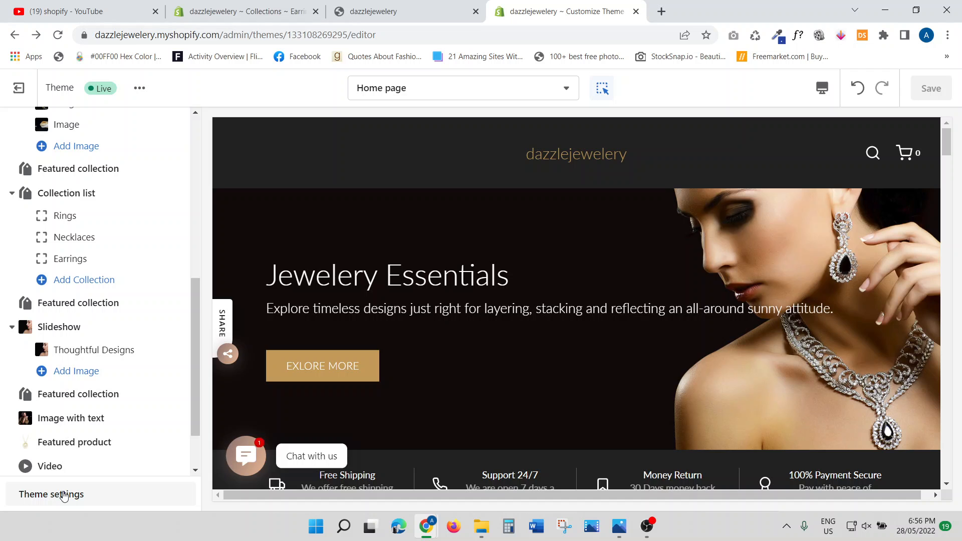
click(64, 496)
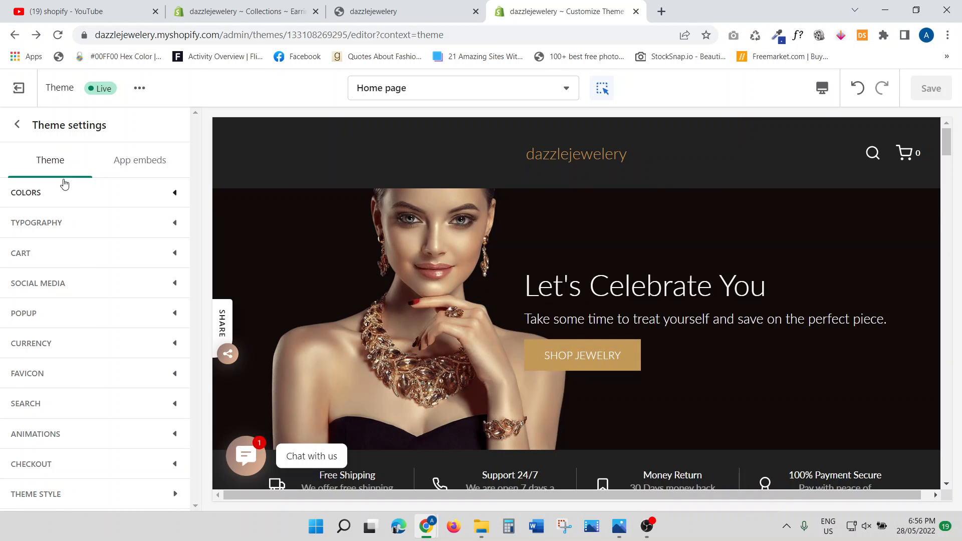
Reopen the theme settings and examine the color options, from general text and links through color schemes, image overlays and the sale badge.
click(18, 125)
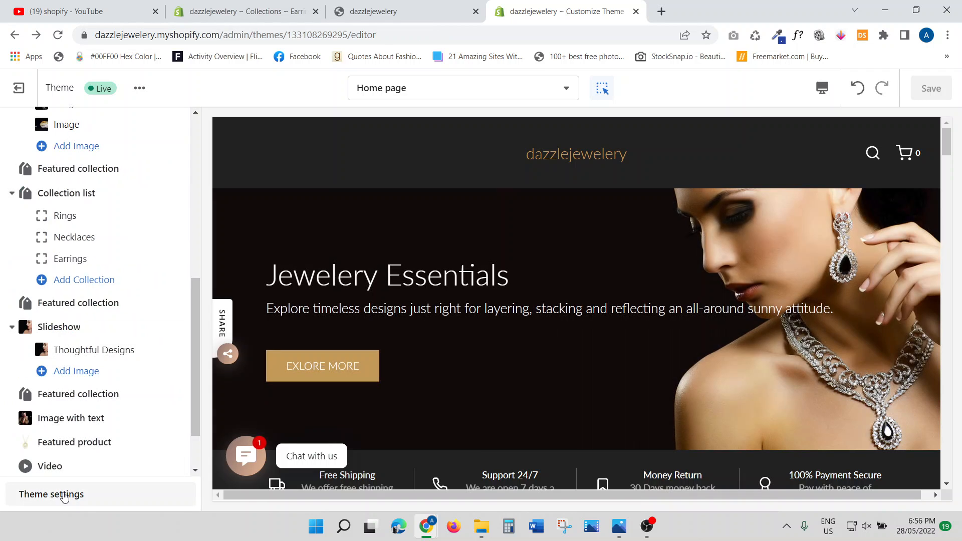
click(64, 496)
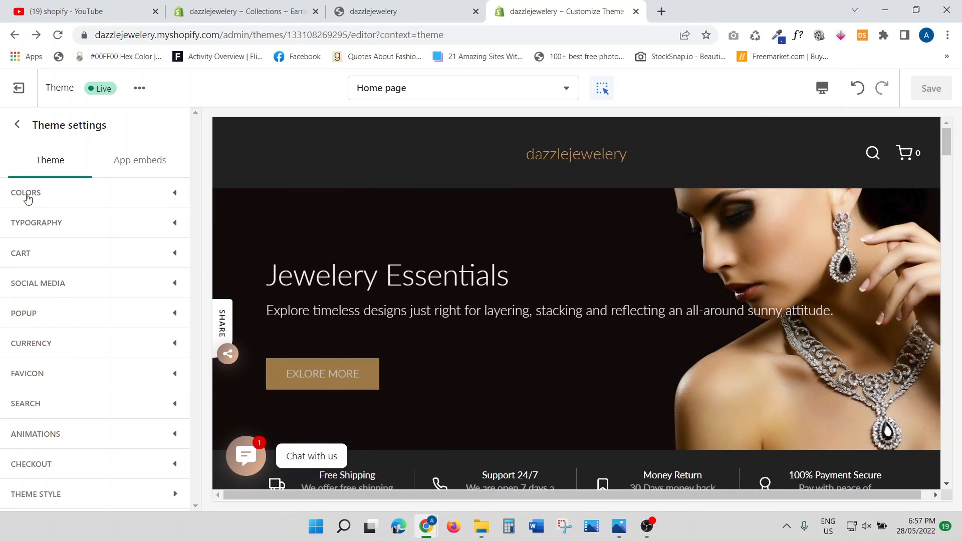
click(25, 195)
scroll(64, 301, down, 3)
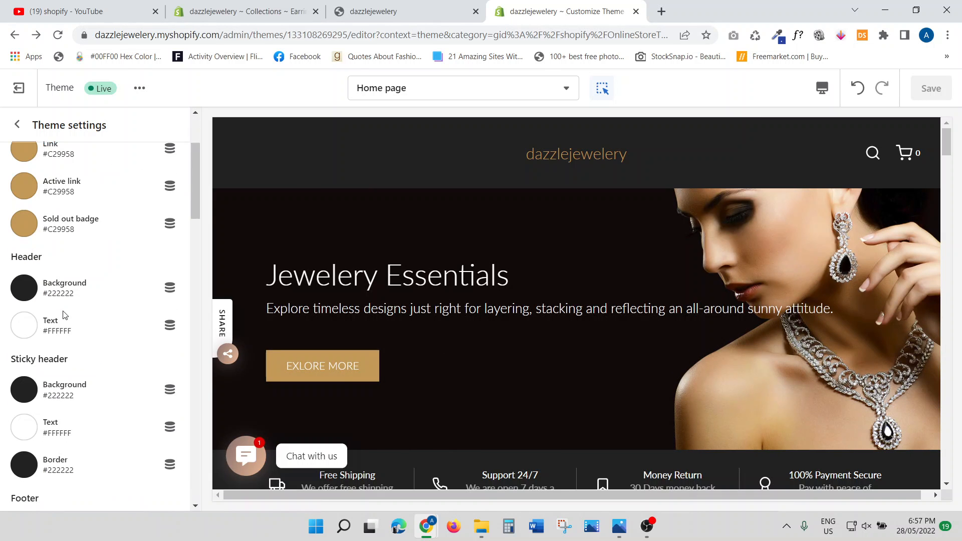
scroll(63, 314, down, 9)
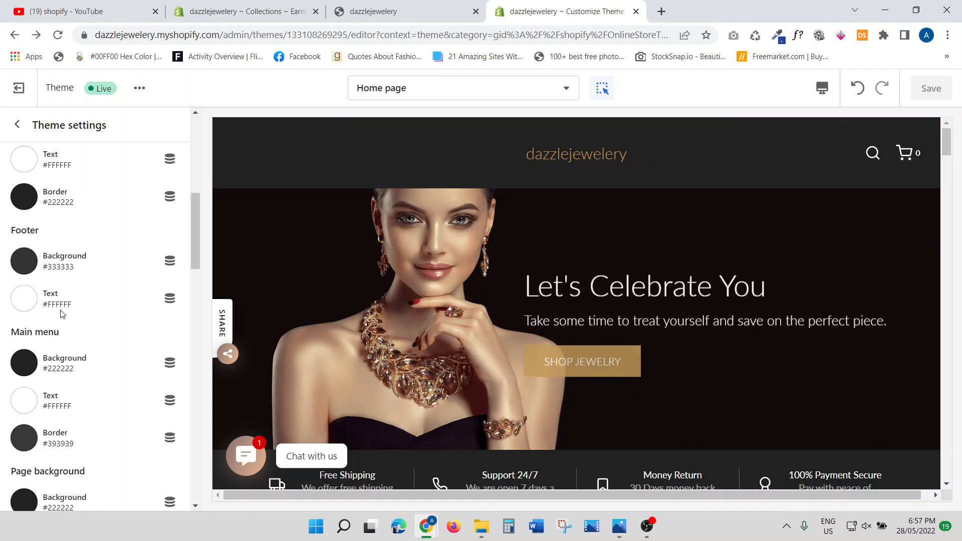
scroll(59, 309, down, 2)
scroll(59, 309, down, 6)
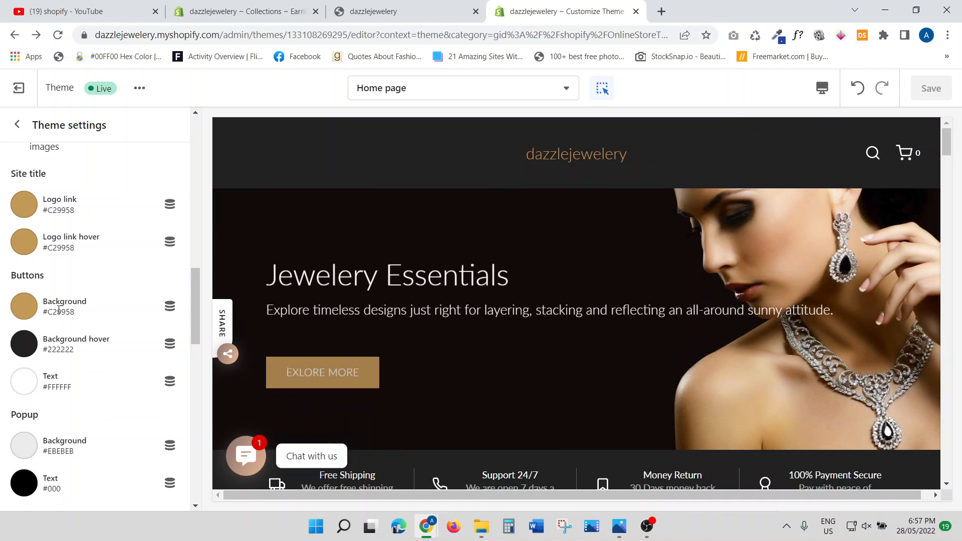
scroll(58, 310, down, 4)
scroll(59, 309, down, 2)
scroll(58, 310, up, 14)
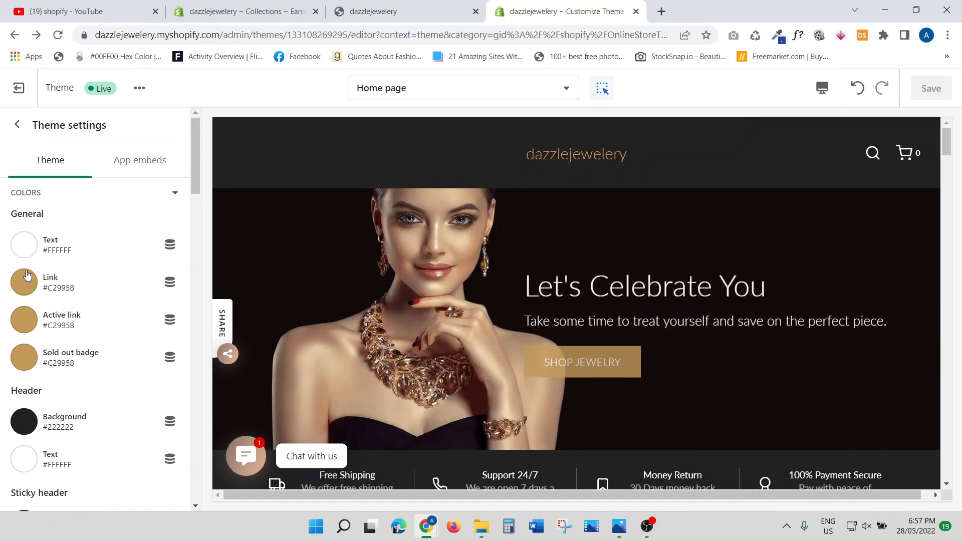
scroll(73, 368, down, 8)
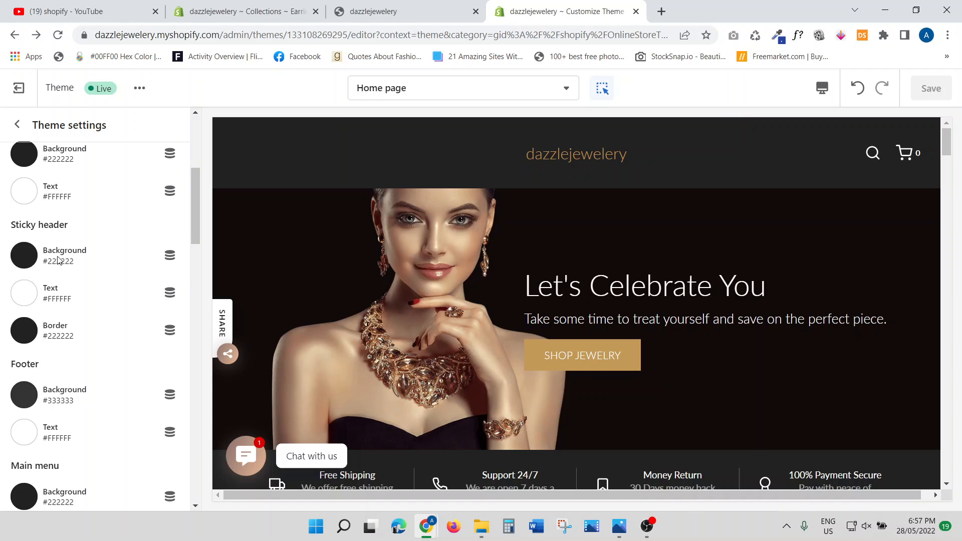
scroll(59, 260, down, 10)
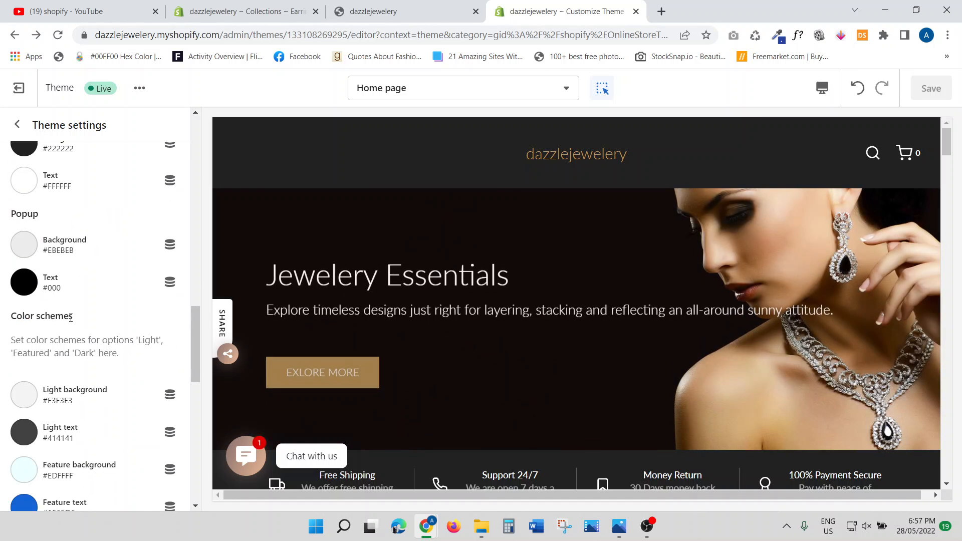
scroll(71, 318, down, 4)
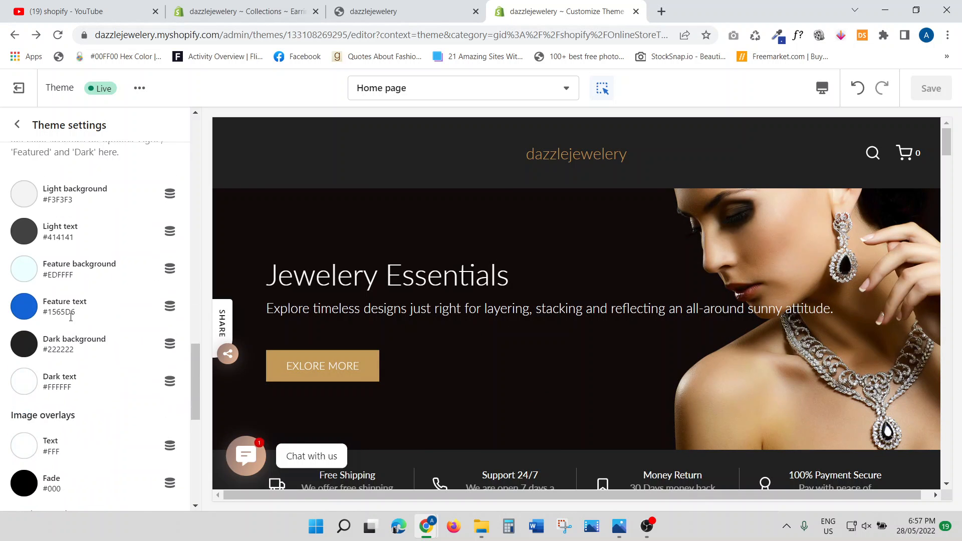
scroll(71, 317, down, 3)
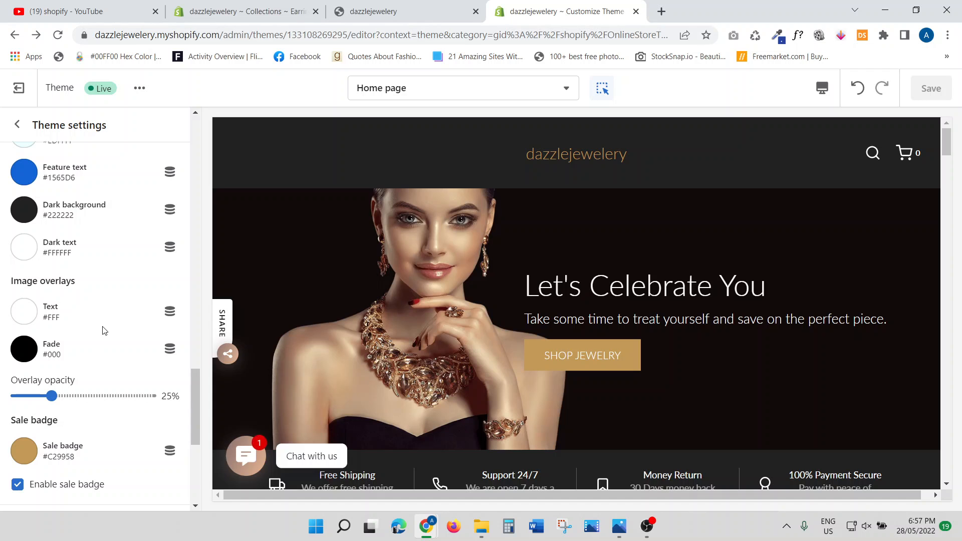
scroll(68, 334, up, 3)
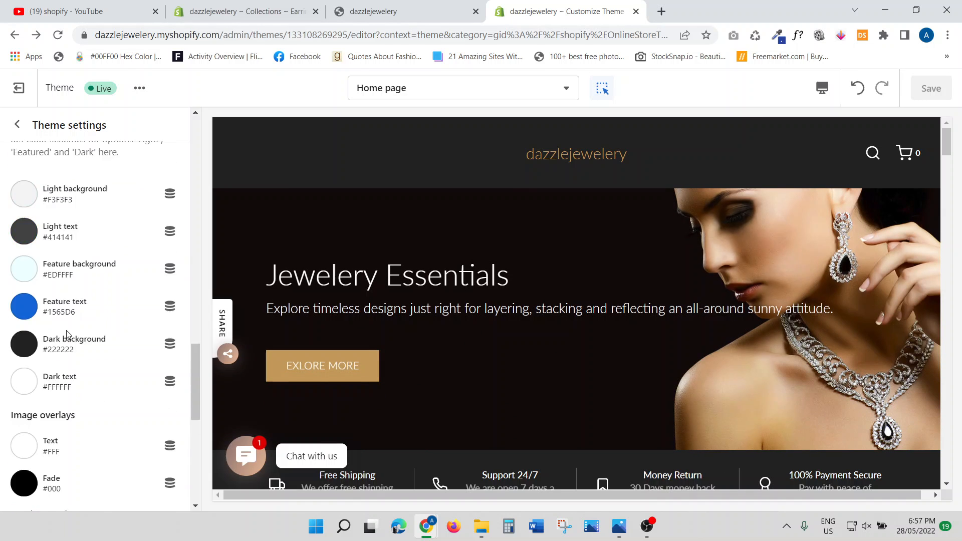
scroll(68, 334, down, 8)
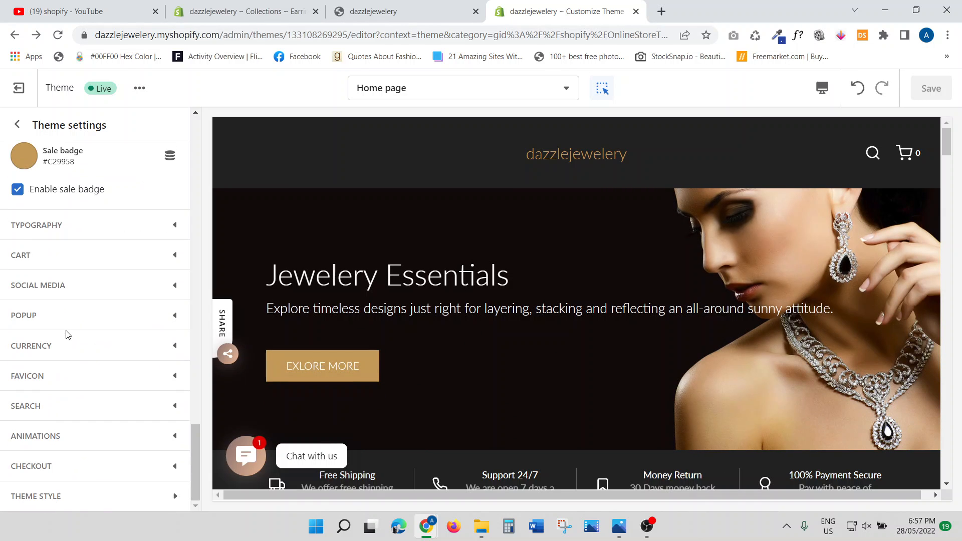
Examine the theme's typography options for headings, body text, announcement bar, navigation, product titles, buttons, site title and popup.
click(51, 230)
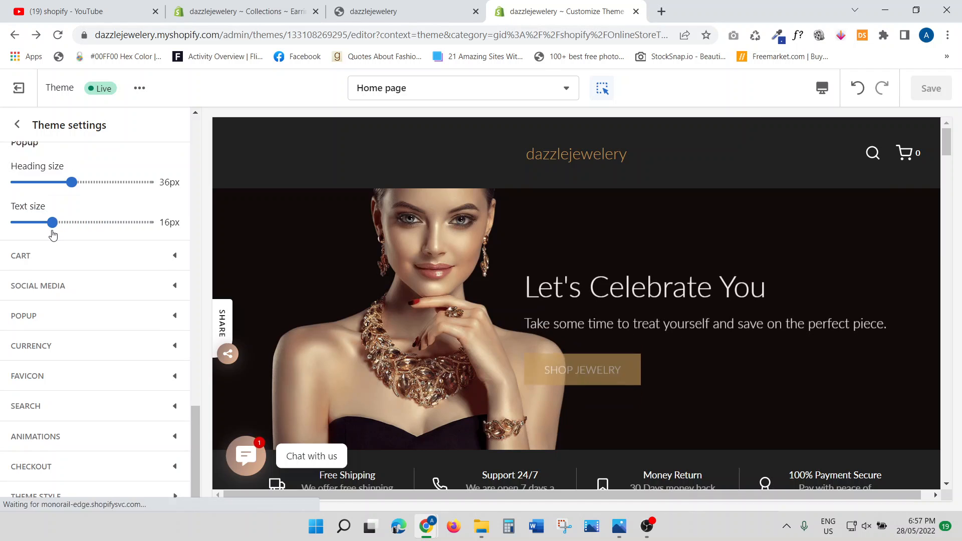
scroll(118, 301, up, 10)
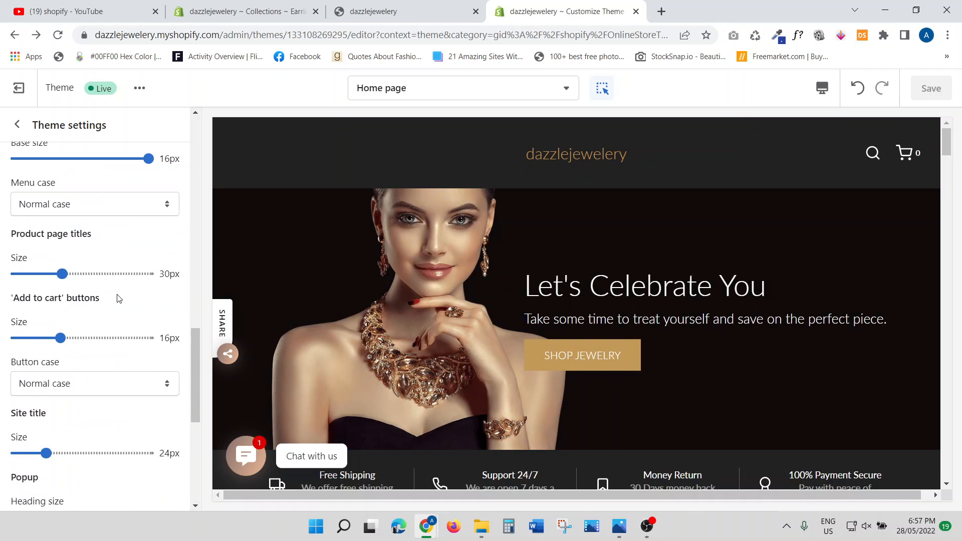
scroll(100, 288, up, 4)
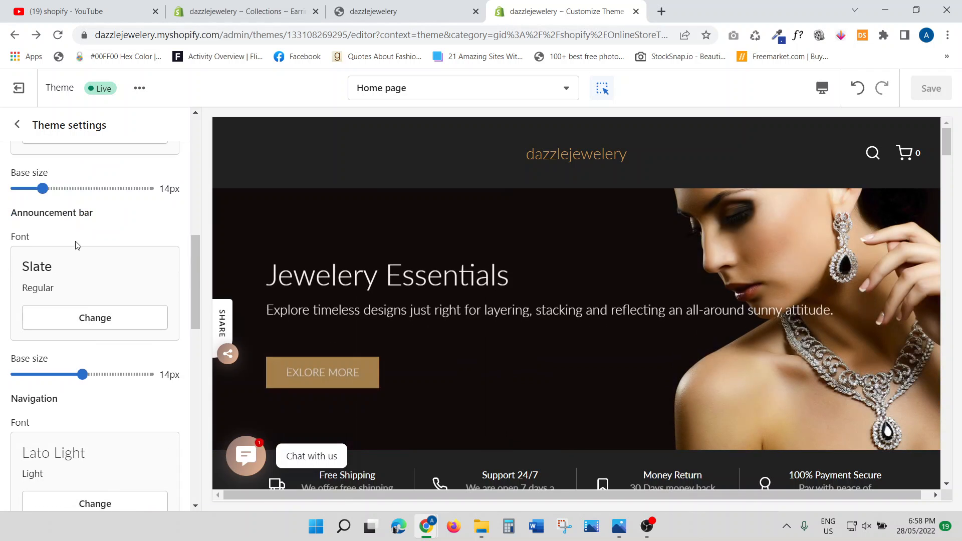
scroll(56, 261, up, 10)
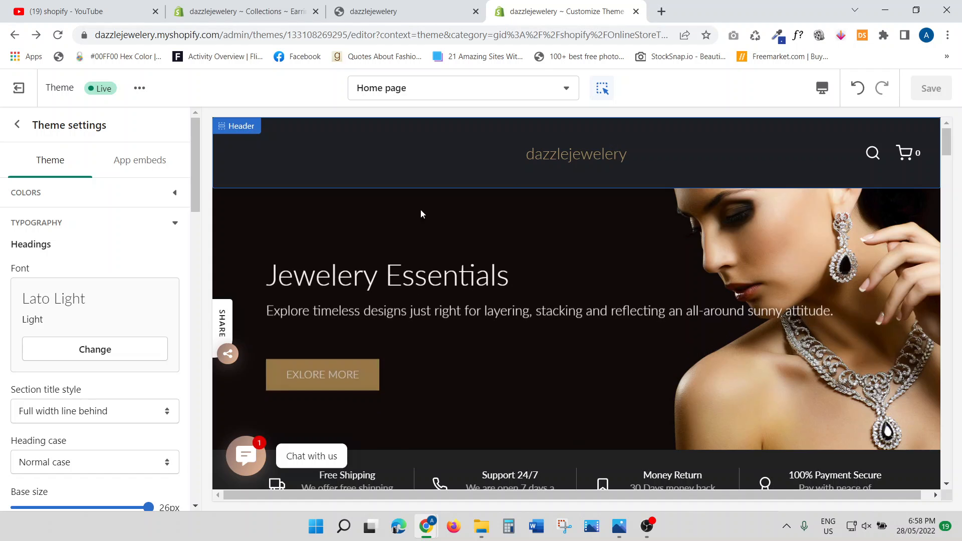
scroll(138, 326, down, 1)
scroll(118, 328, down, 2)
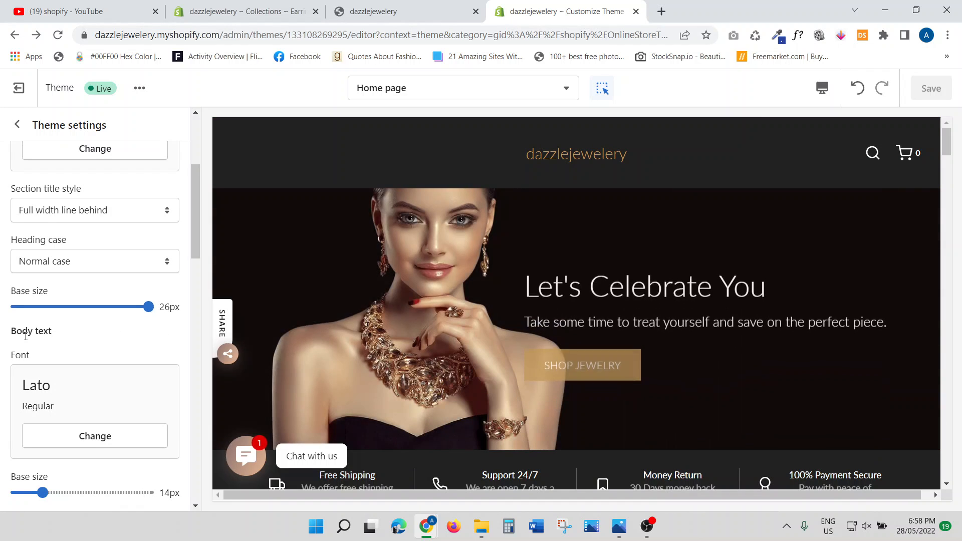
scroll(669, 380, down, 4)
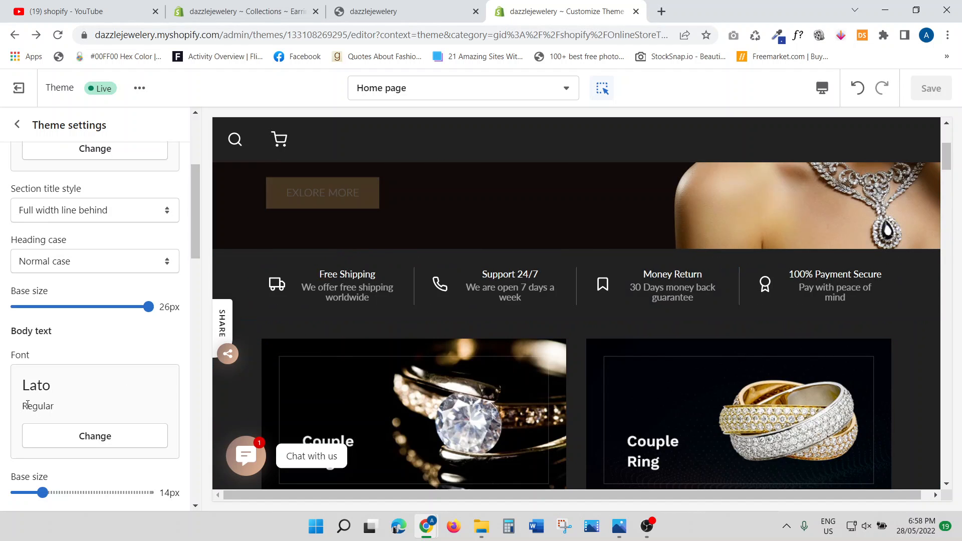
scroll(48, 376, up, 3)
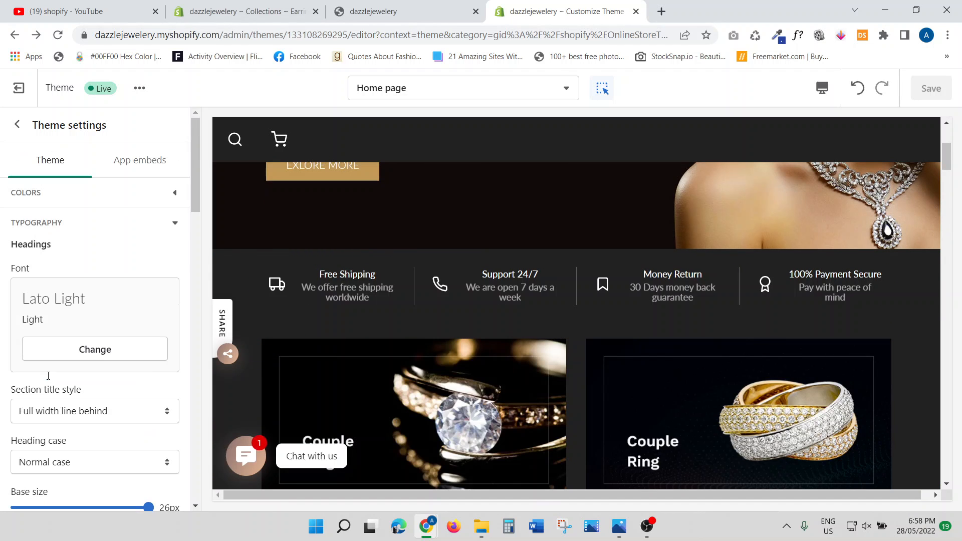
Change the theme's headings font to Times New Roman with the Bold style.
click(104, 352)
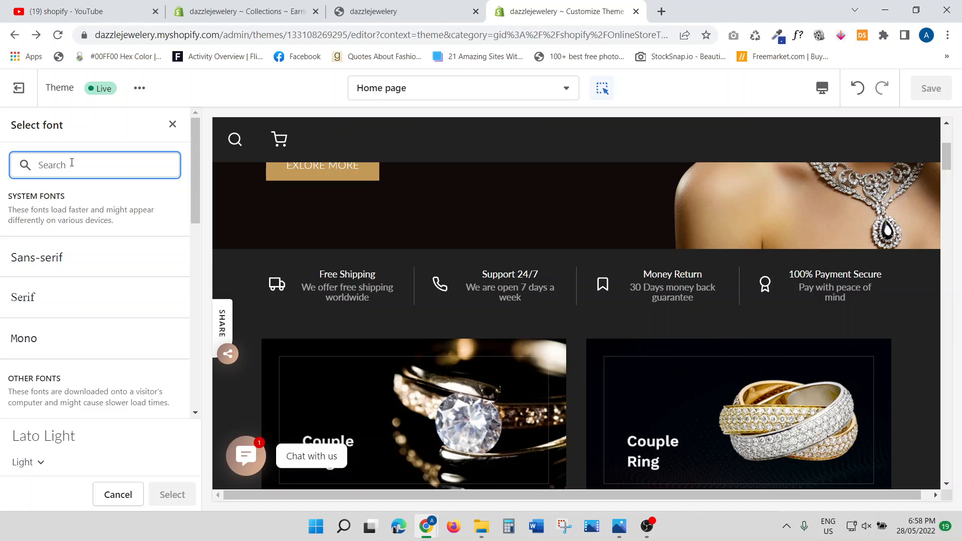
text(imes)
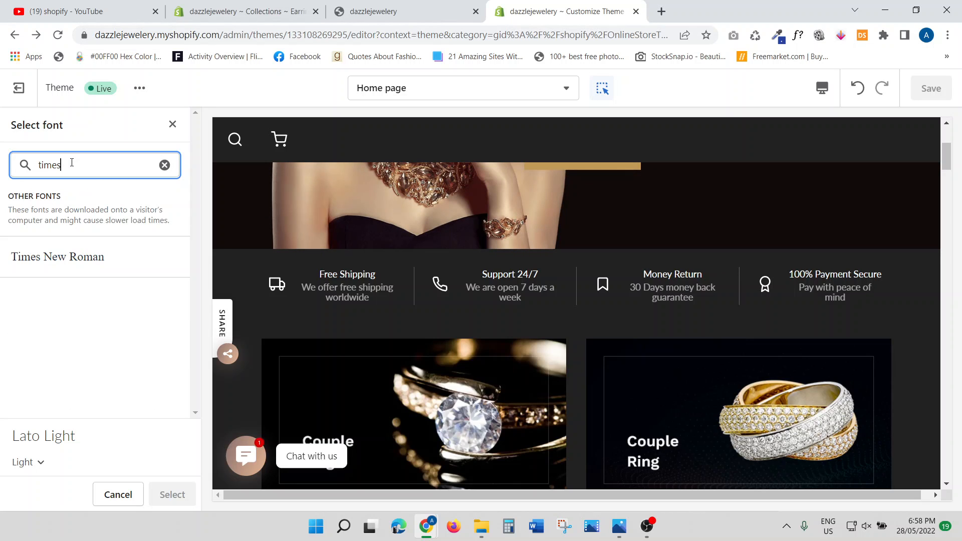
click(79, 260)
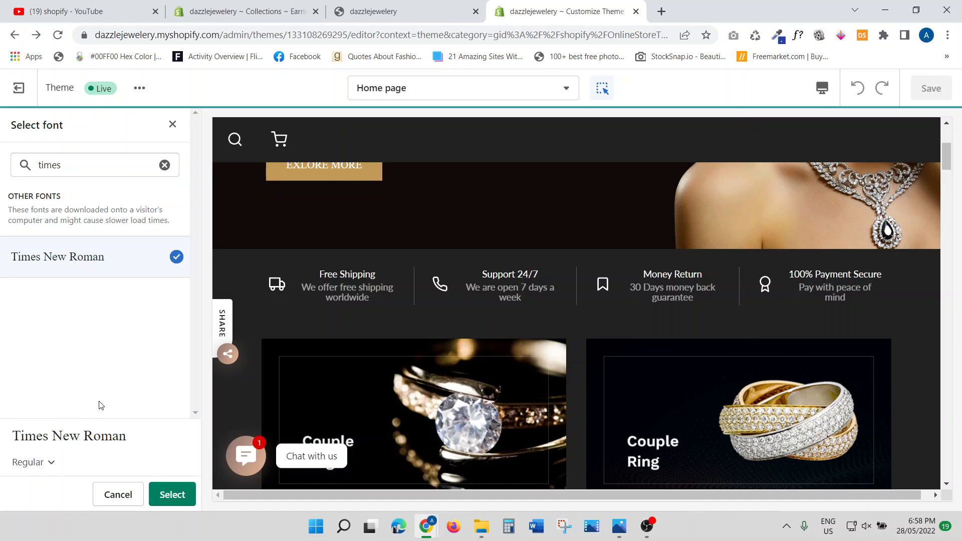
click(48, 464)
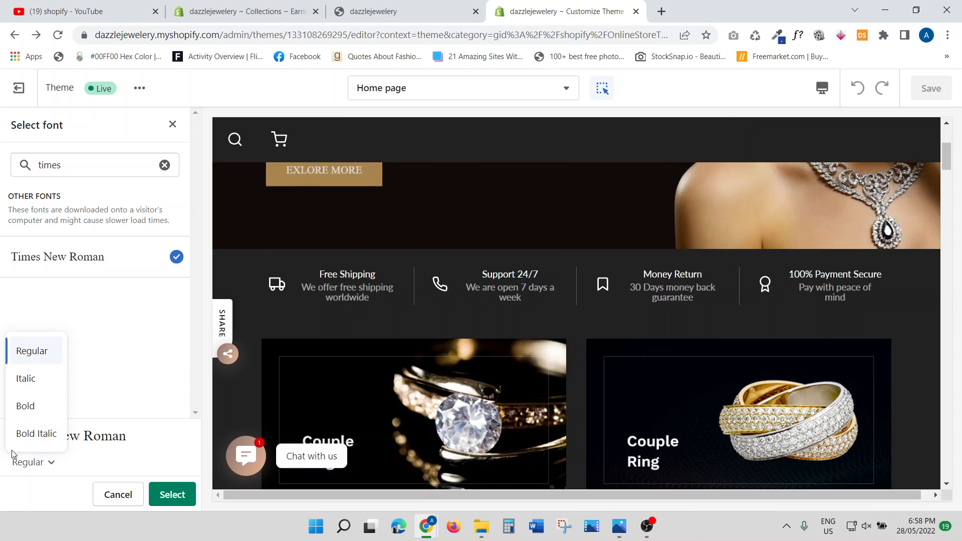
click(35, 436)
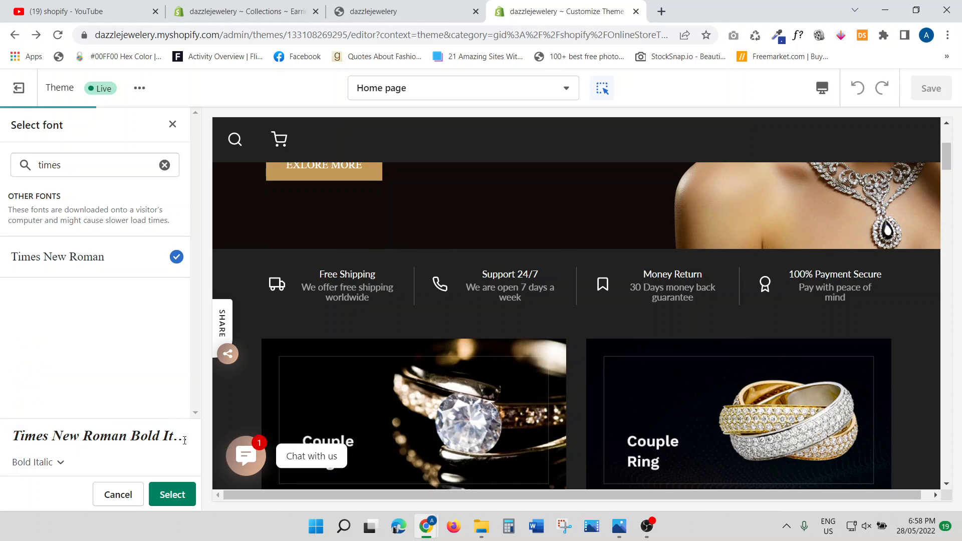
click(39, 462)
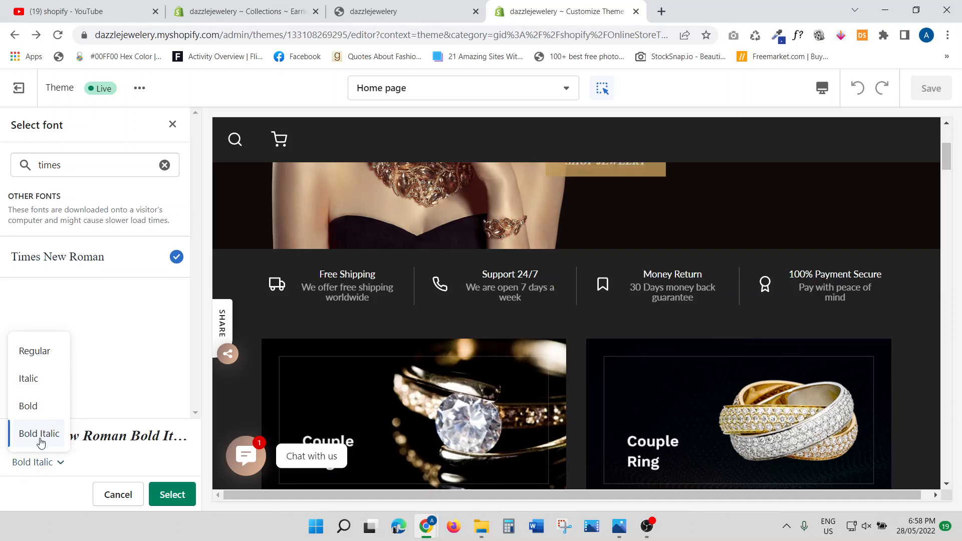
click(33, 409)
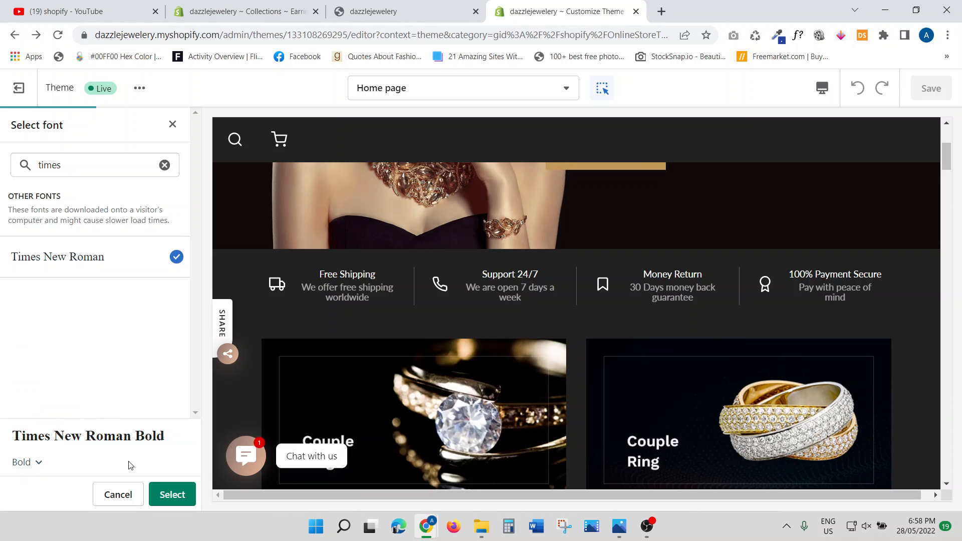
click(172, 494)
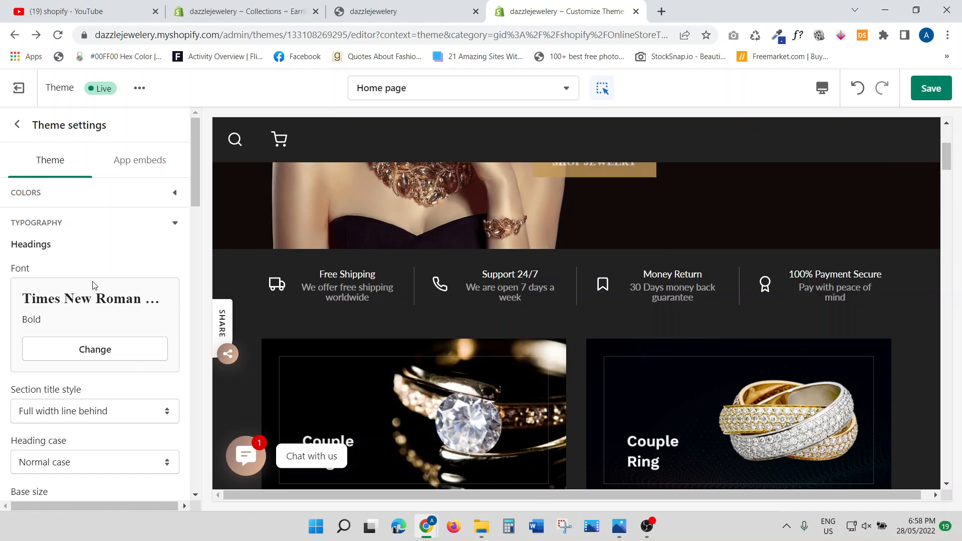
Check the available section title styles in the headings typography without choosing a different one.
scroll(93, 285, down, 1)
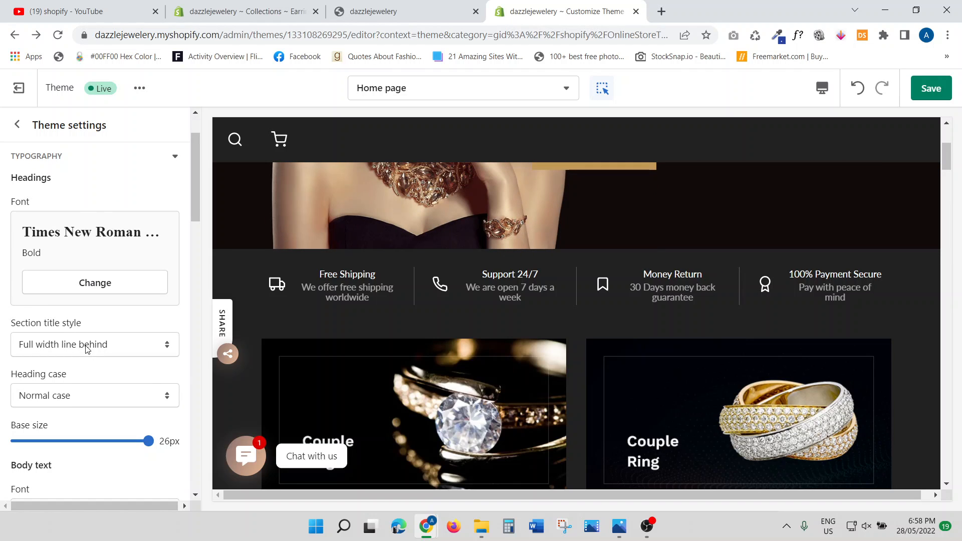
scroll(98, 353, down, 1)
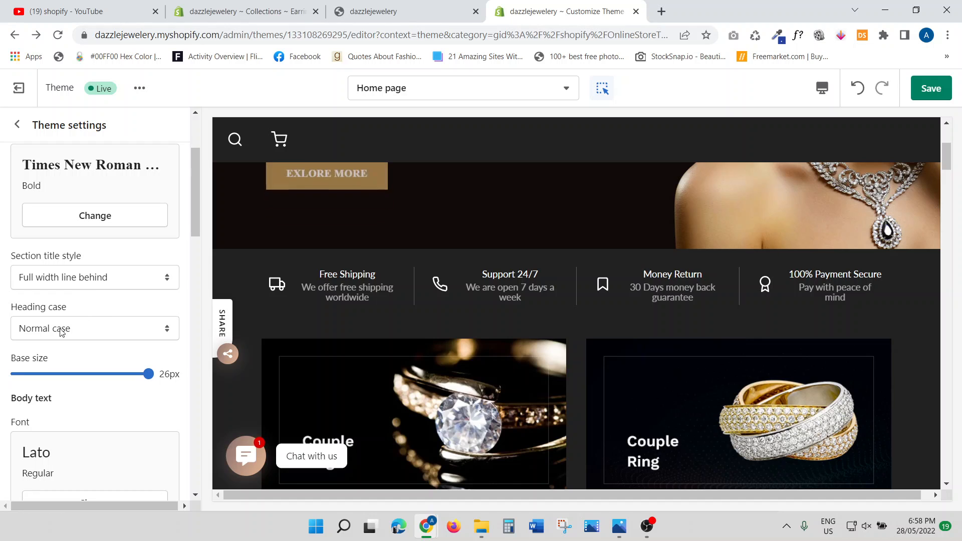
click(59, 279)
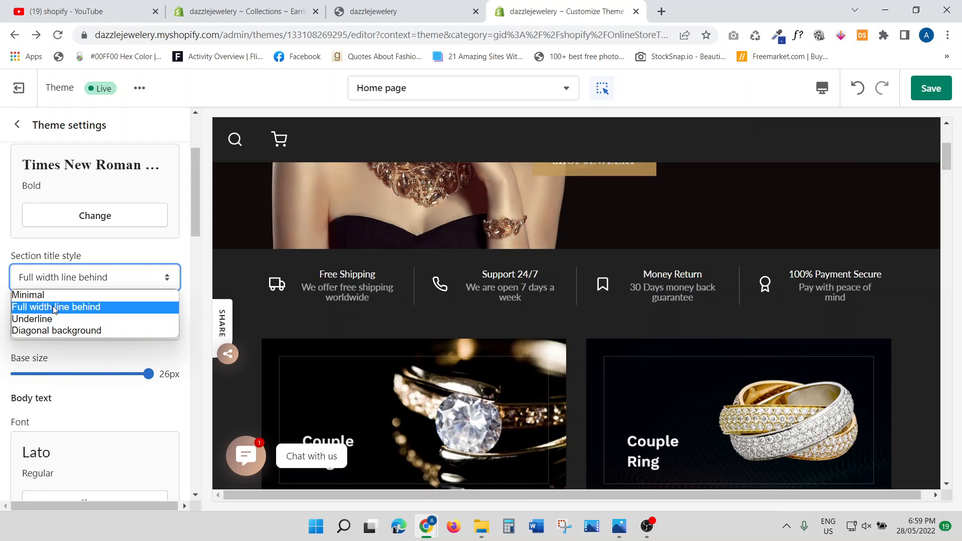
click(204, 92)
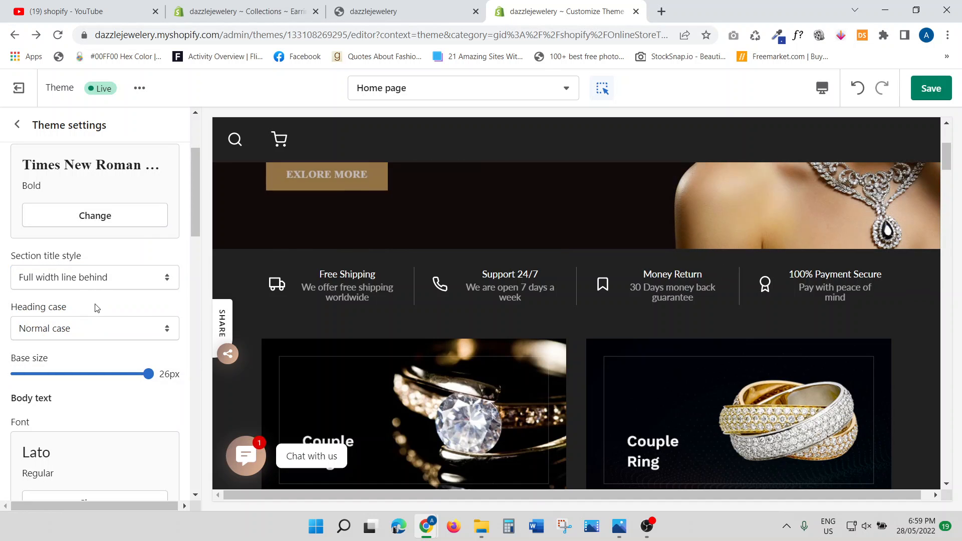
Open the first slideshow image block from the preview and review its heading, subheading, button text and slide link settings.
scroll(406, 279, up, 4)
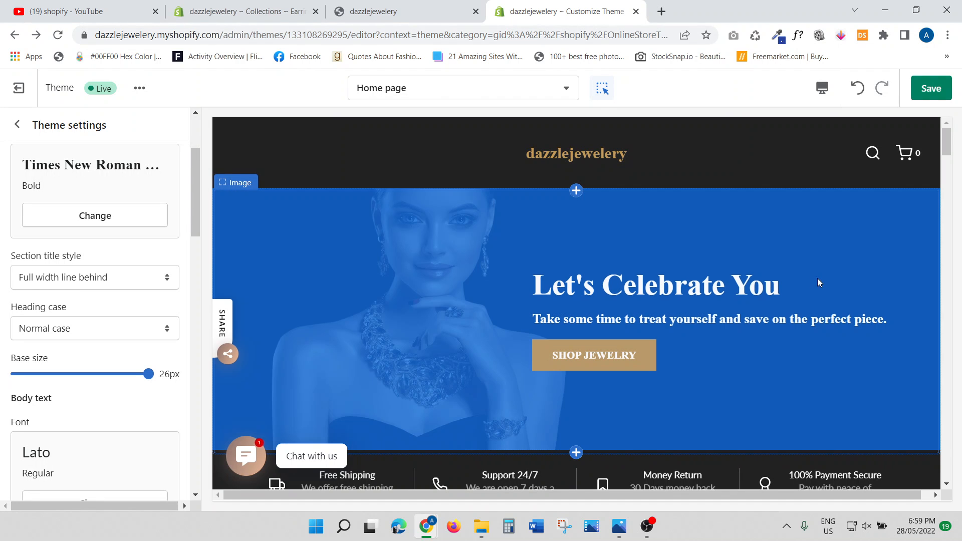
click(342, 306)
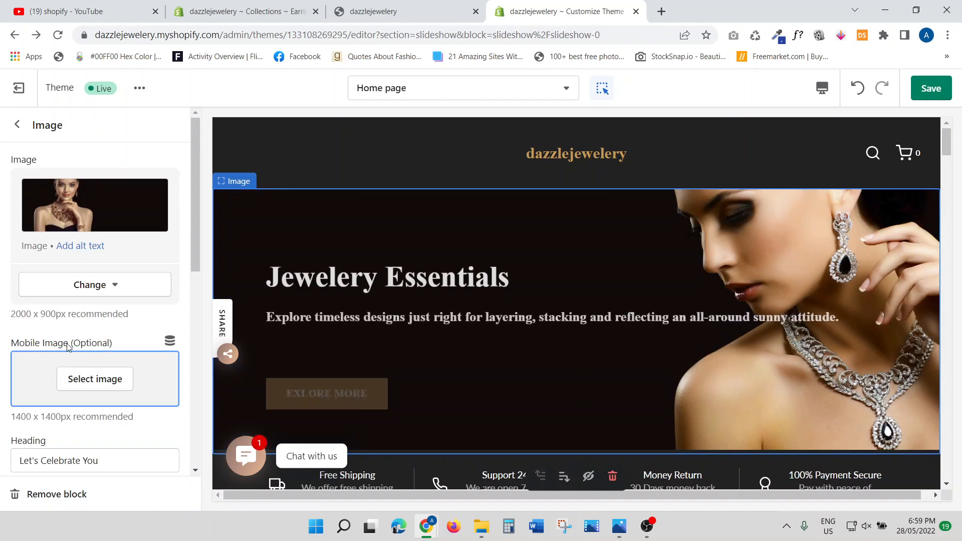
scroll(102, 309, down, 3)
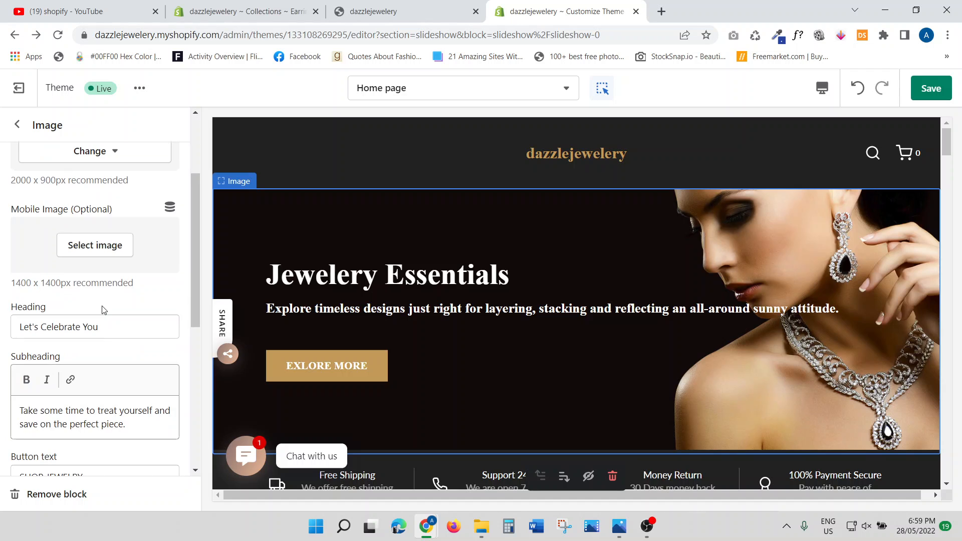
scroll(104, 310, down, 3)
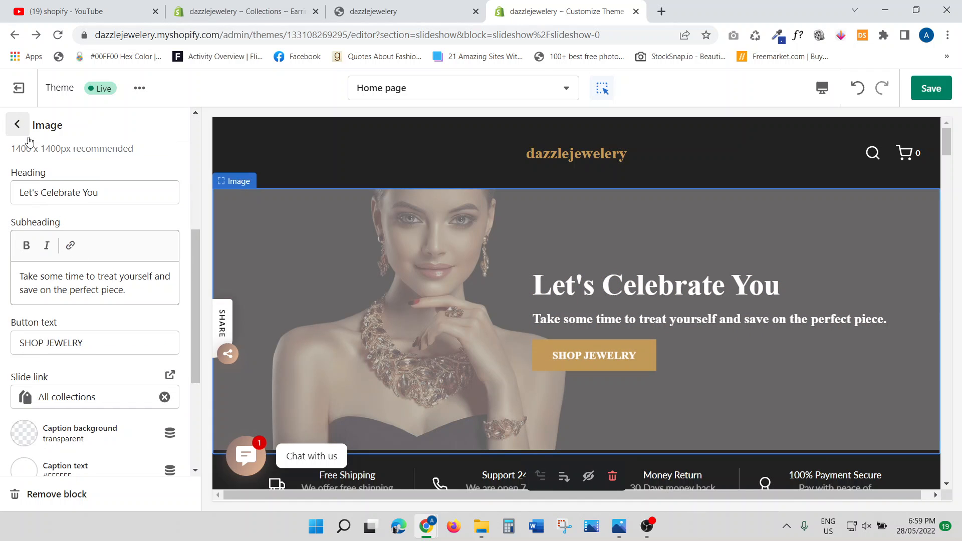
Return to the theme settings and review the color options from general and header colors through image overlays and the sale badge.
click(19, 127)
click(50, 491)
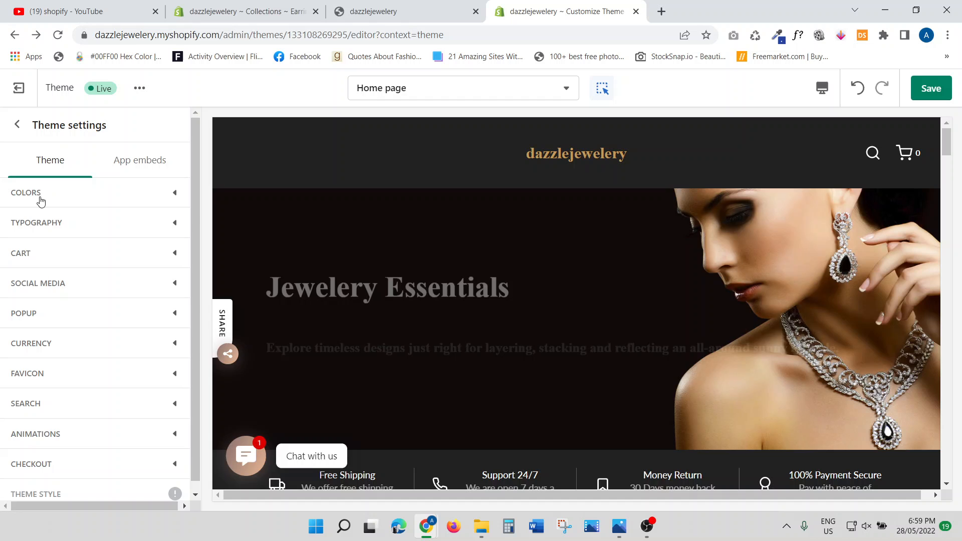
click(12, 195)
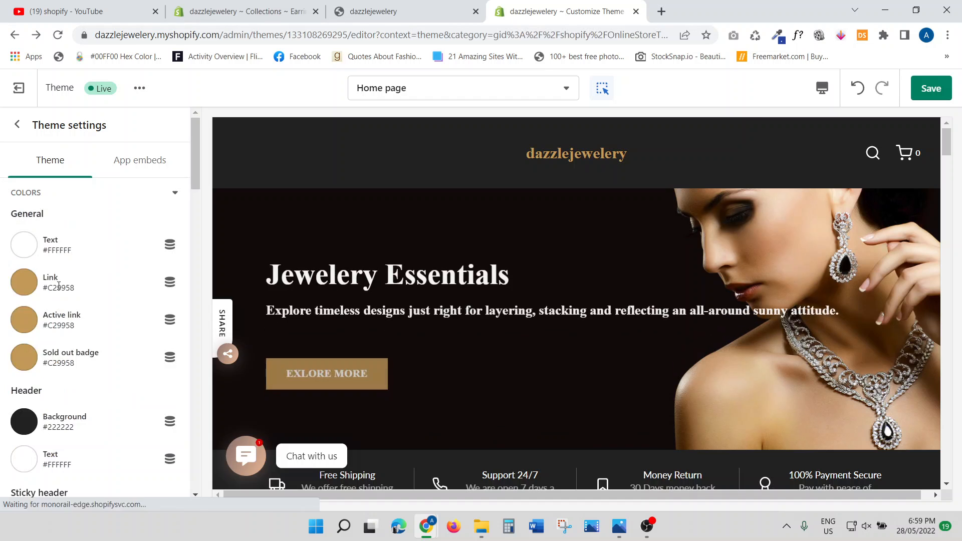
scroll(59, 290, down, 4)
scroll(59, 290, down, 15)
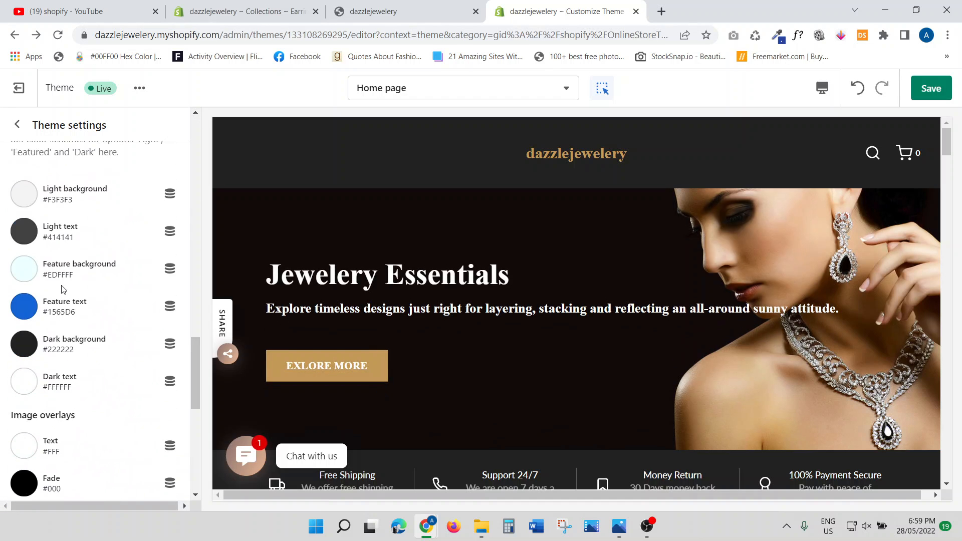
scroll(62, 290, down, 3)
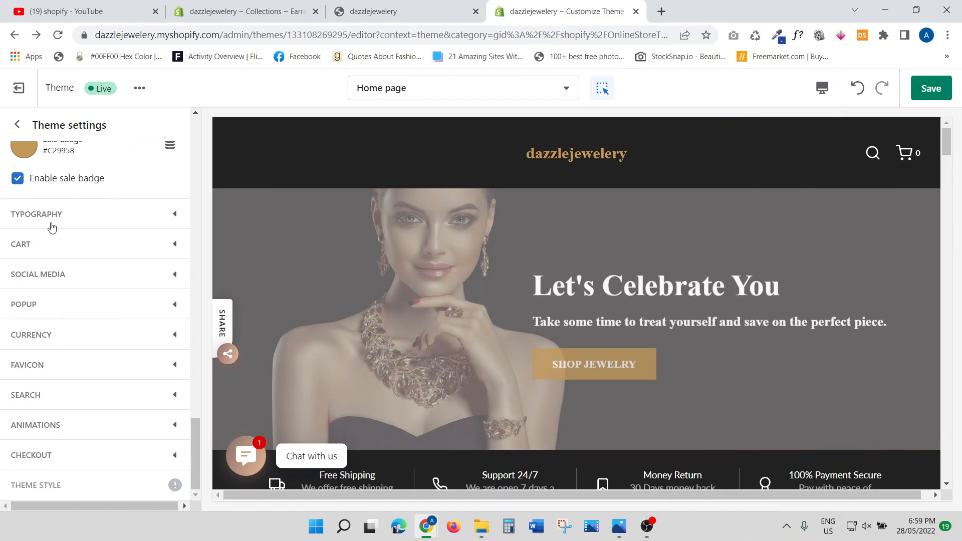
Examine the typography settings for popup, site title, 'Add to cart' buttons, product page titles and navigation.
click(50, 217)
scroll(91, 328, up, 3)
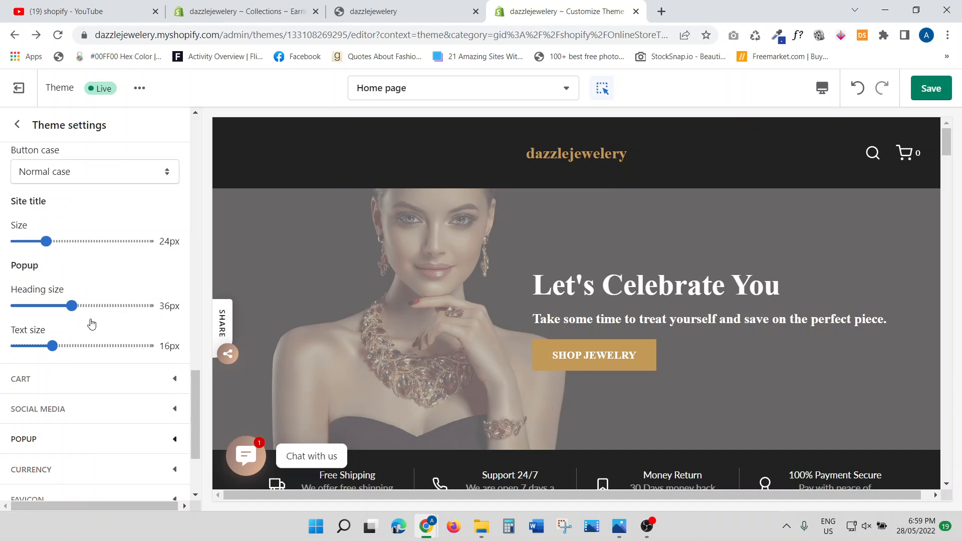
scroll(92, 323, up, 8)
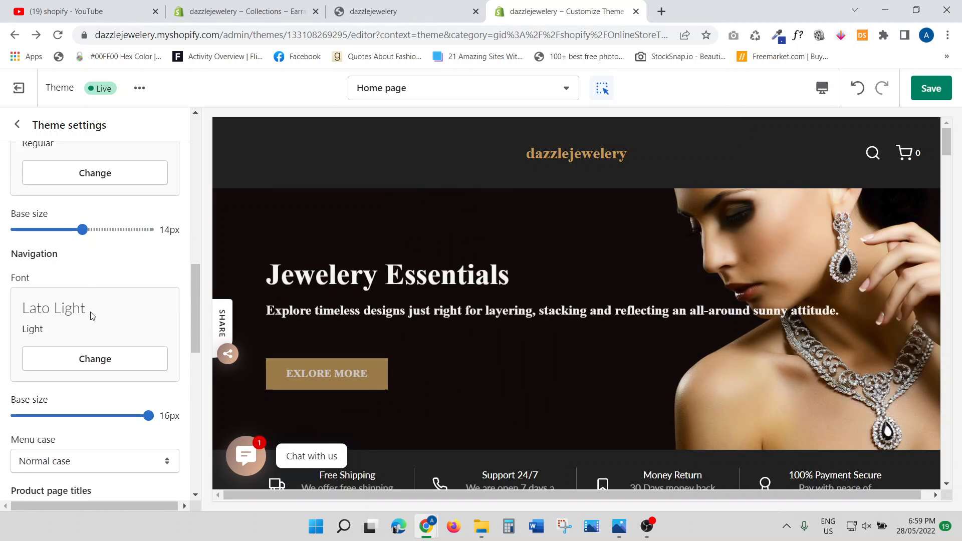
scroll(83, 284, up, 1)
scroll(75, 286, down, 6)
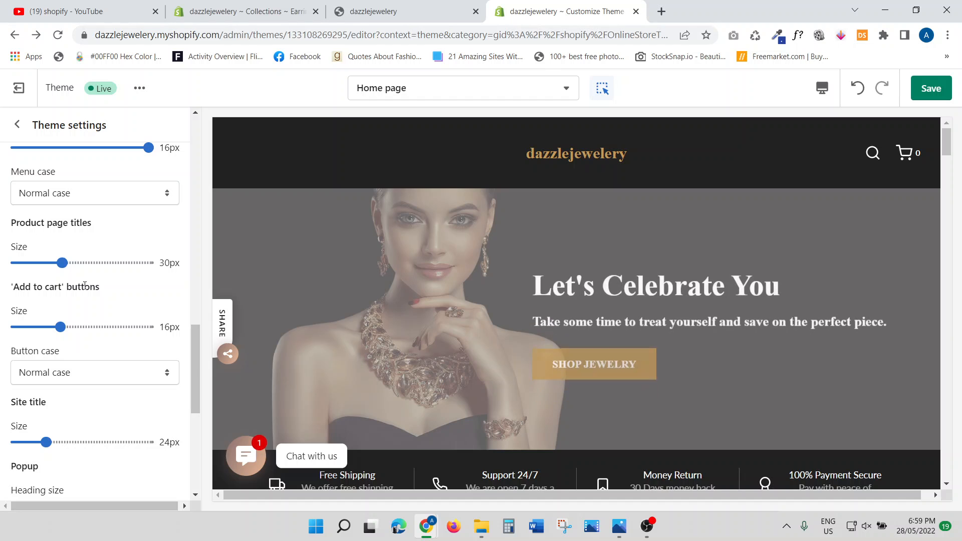
scroll(59, 303, up, 2)
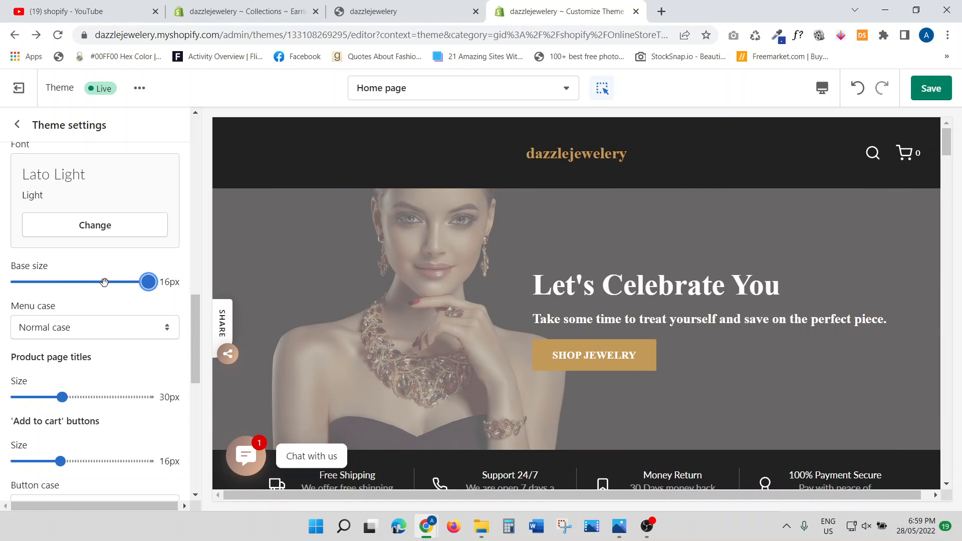
Check the navigation base size and menu case choices, plus the button case, site title and popup size settings.
drag(171, 283, 185, 284)
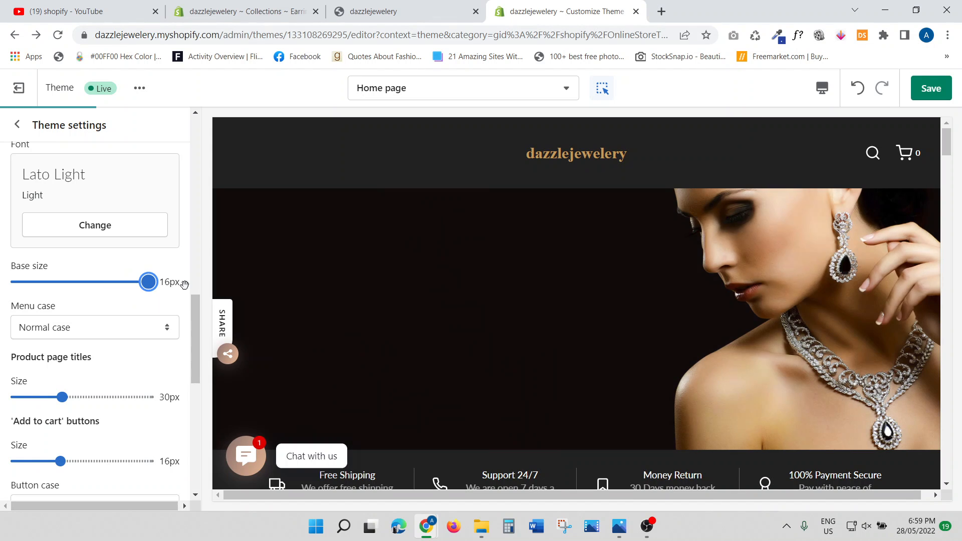
click(26, 333)
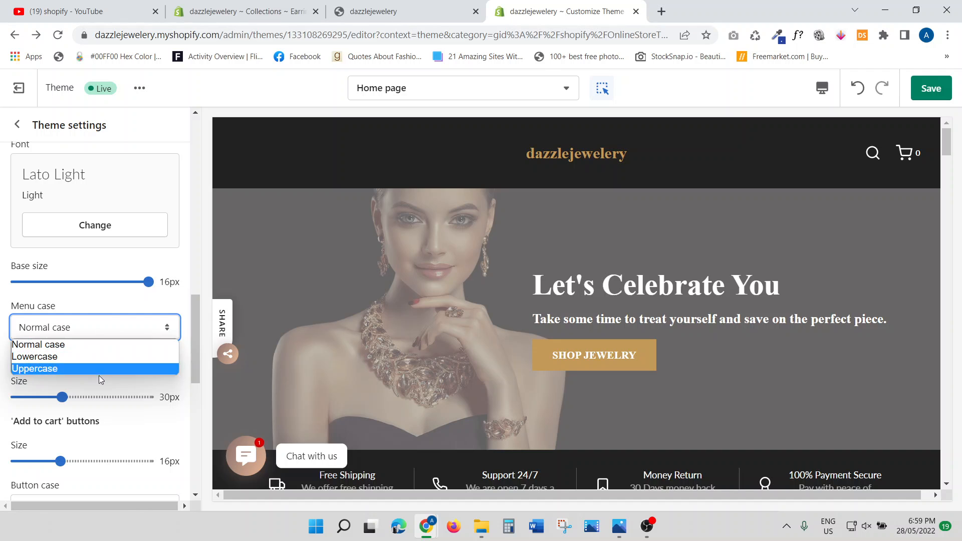
click(214, 94)
scroll(82, 375, down, 4)
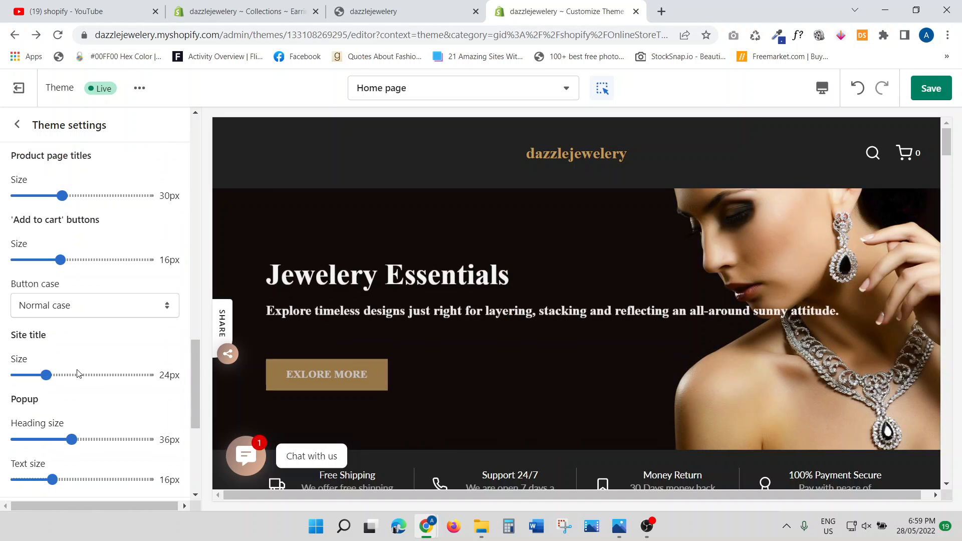
scroll(60, 377, down, 3)
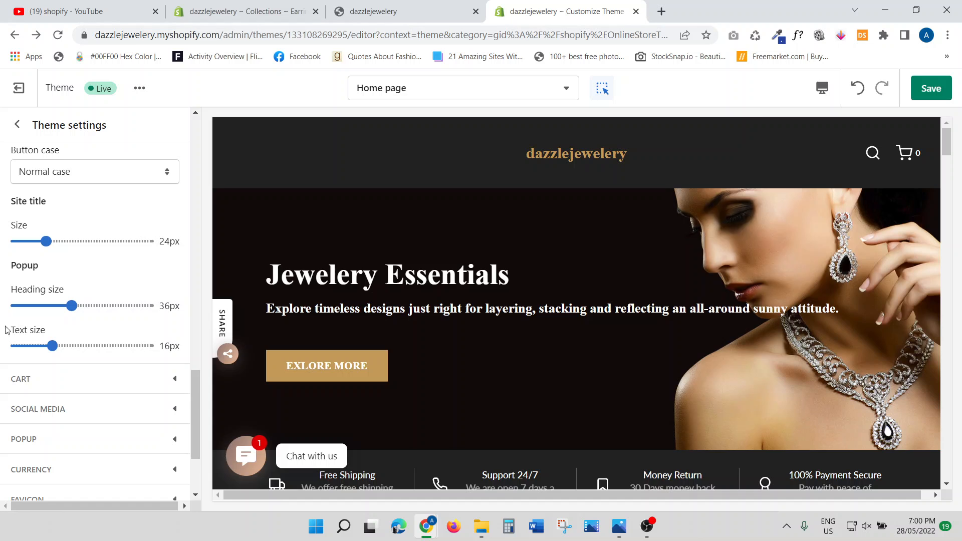
scroll(52, 384, down, 3)
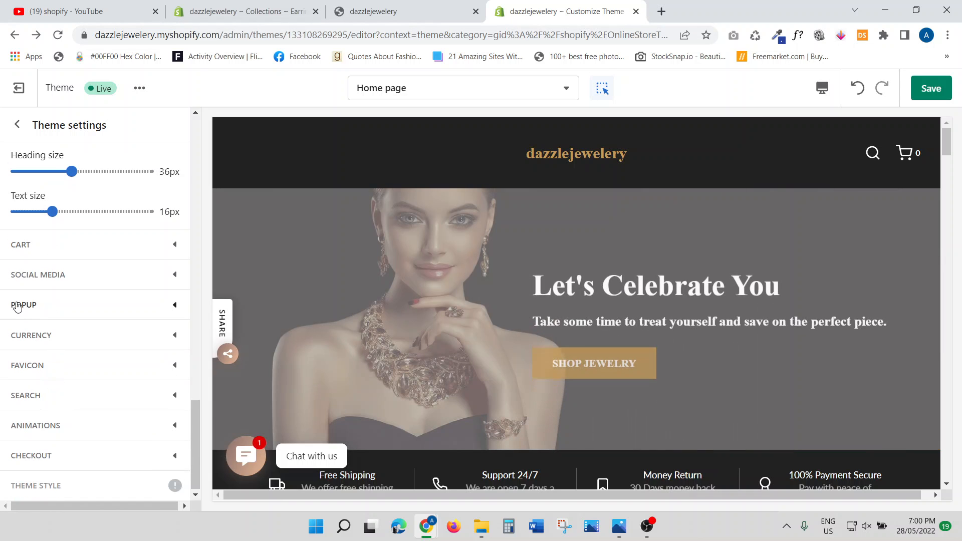
Review the theme's social media link fields and the footer in the home page preview.
click(85, 284)
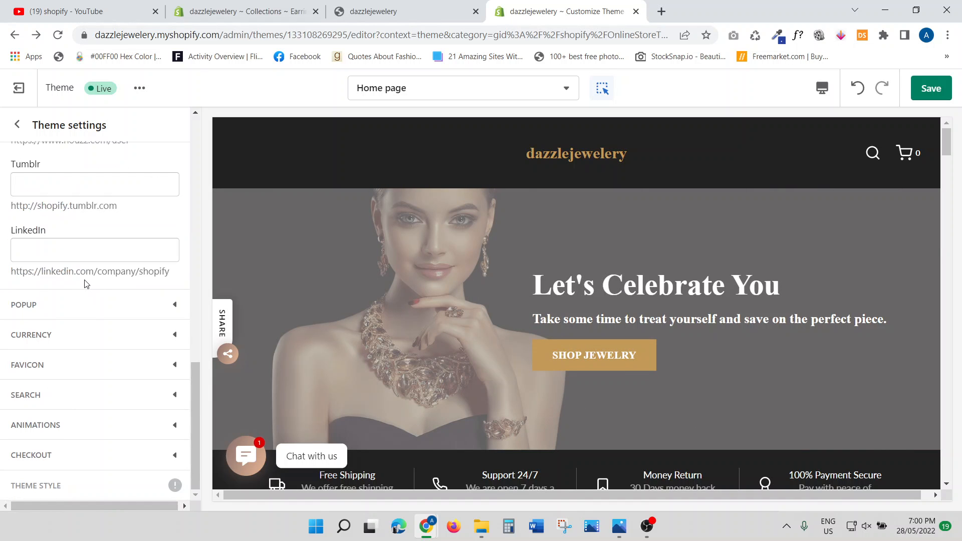
scroll(86, 295, up, 15)
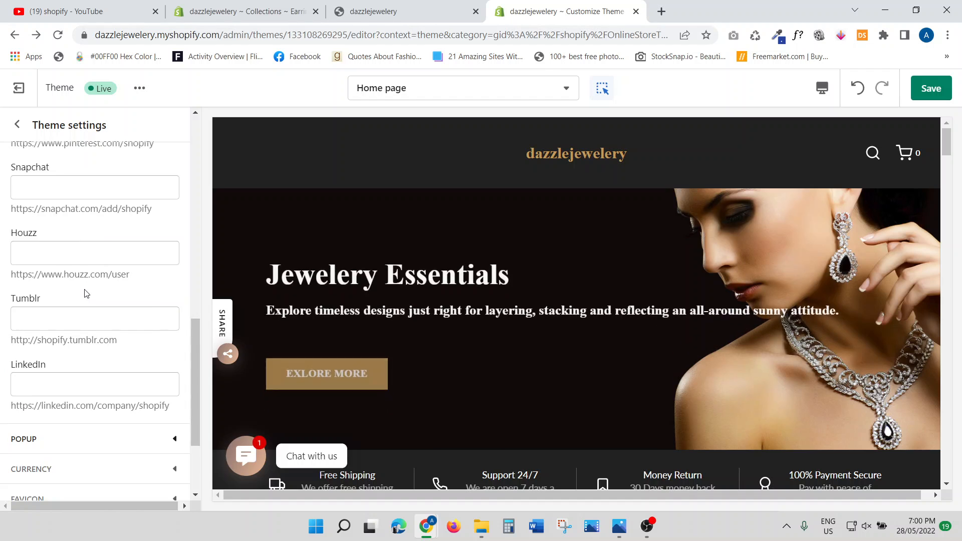
scroll(85, 295, down, 6)
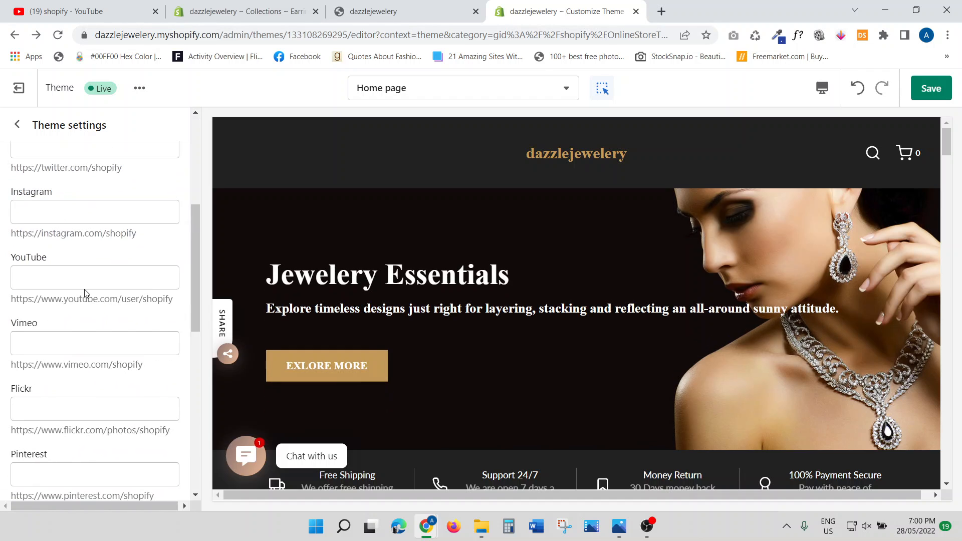
scroll(86, 289, down, 3)
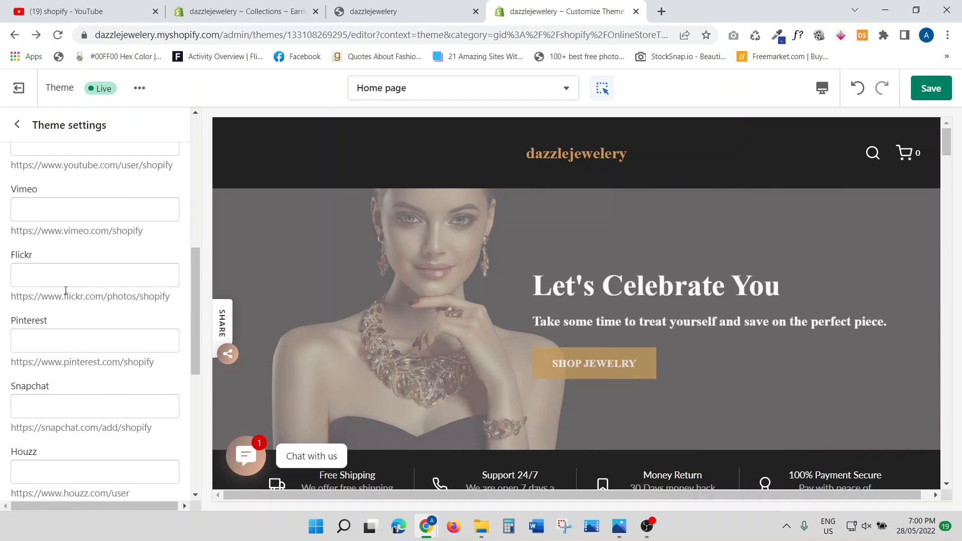
scroll(60, 299, down, 4)
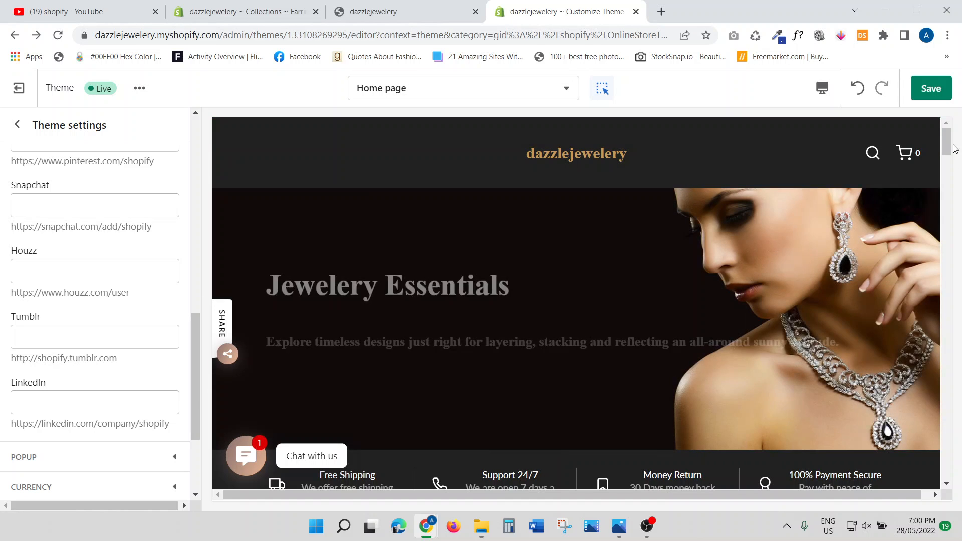
drag(954, 147, 960, 479)
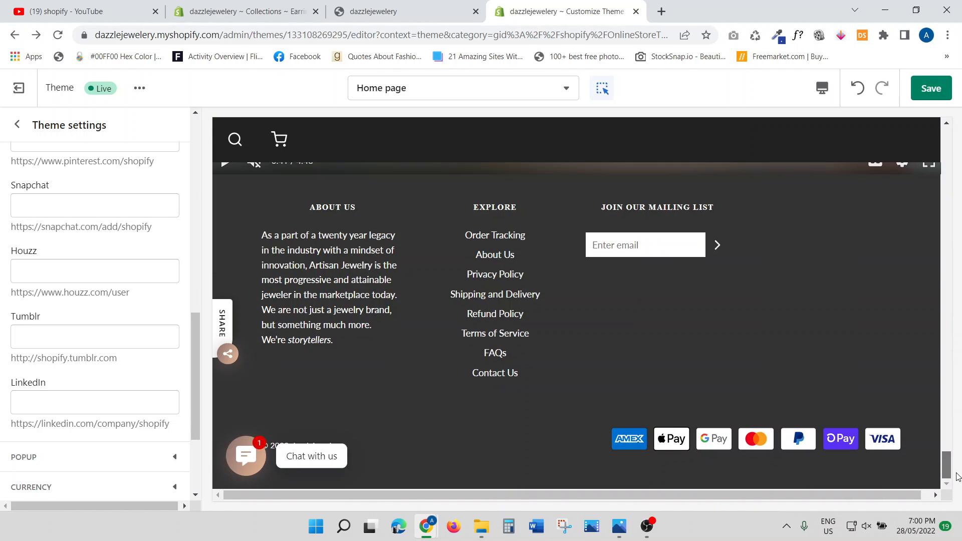
Open YouTube in a new browser tab.
click(661, 12)
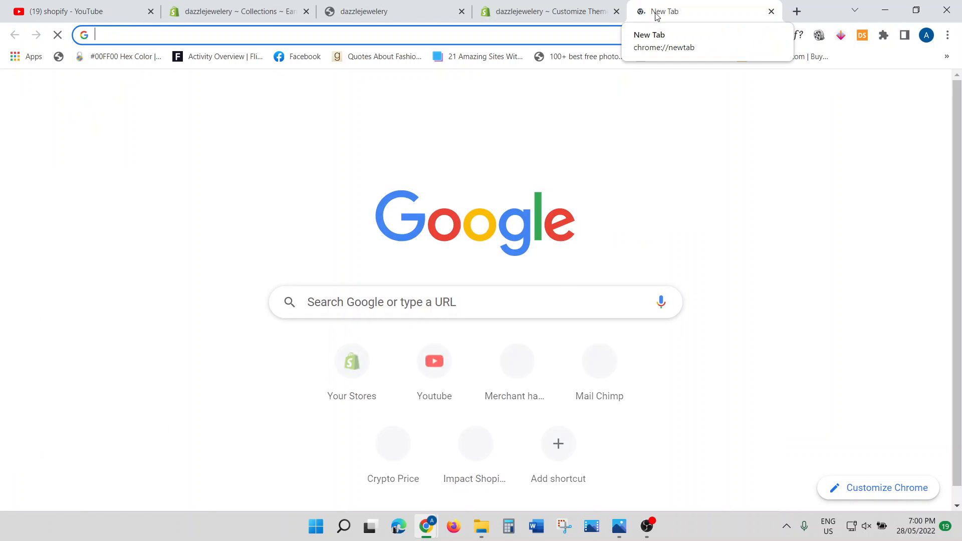
text(yu)
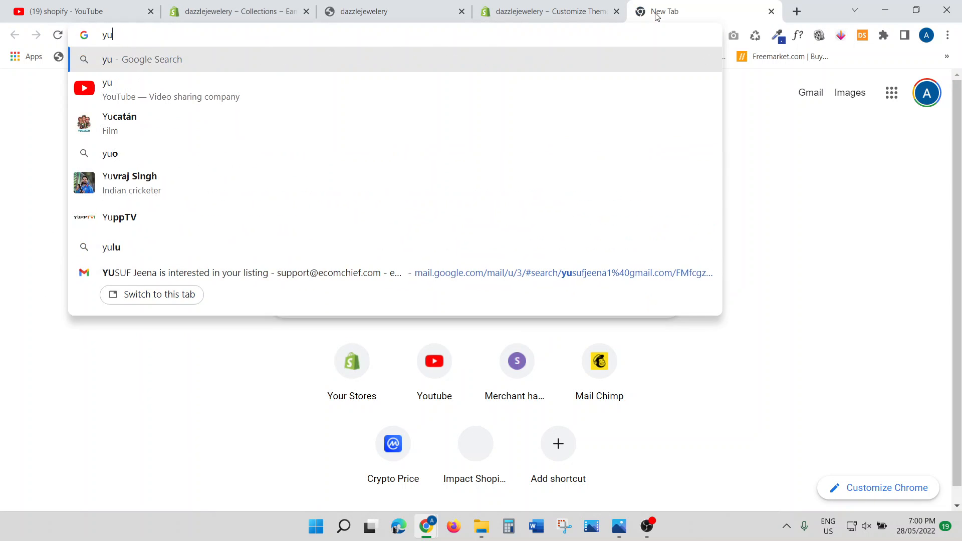
key(BackSpace)
key(BackSpace)
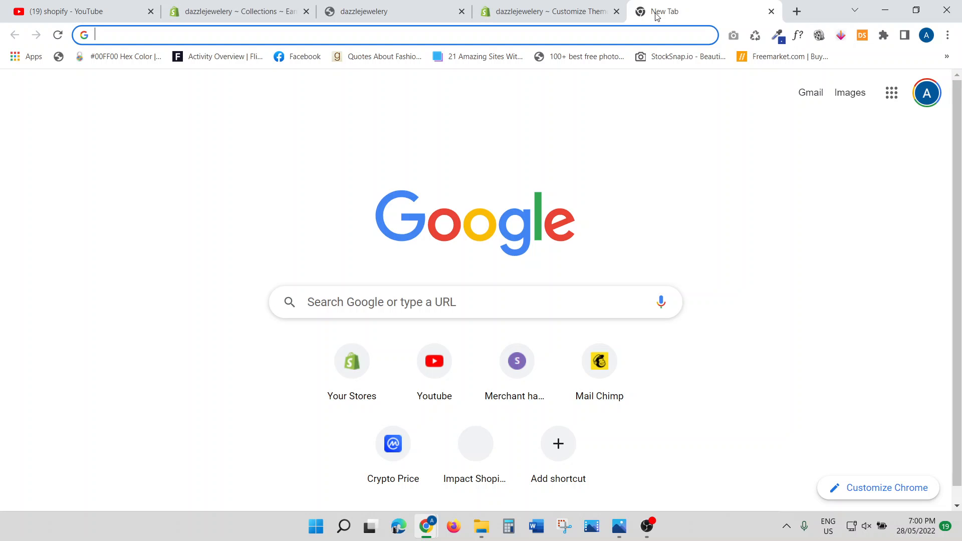
text(youtube.com/watch?v=rCHpC7cQYow)
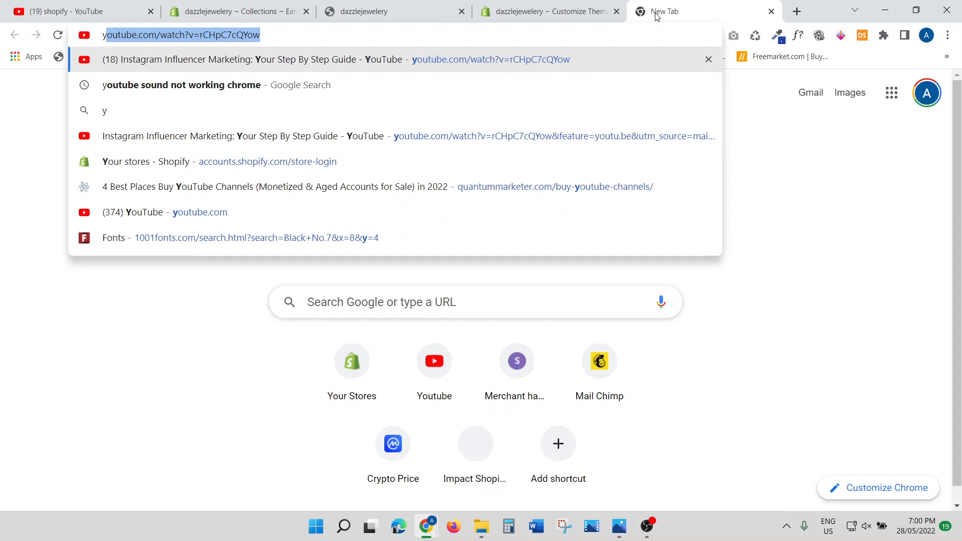
click(436, 378)
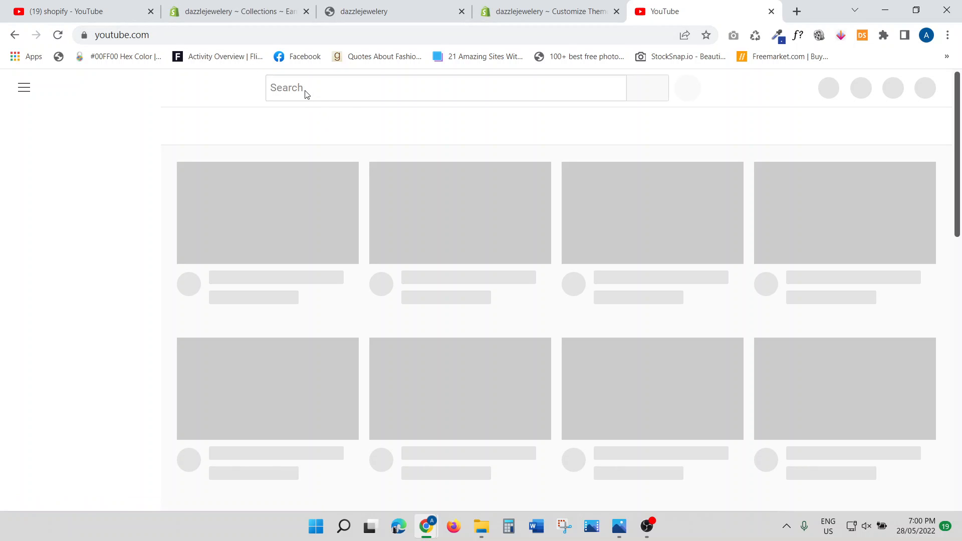
Search YouTube for "the learning class".
click(274, 86)
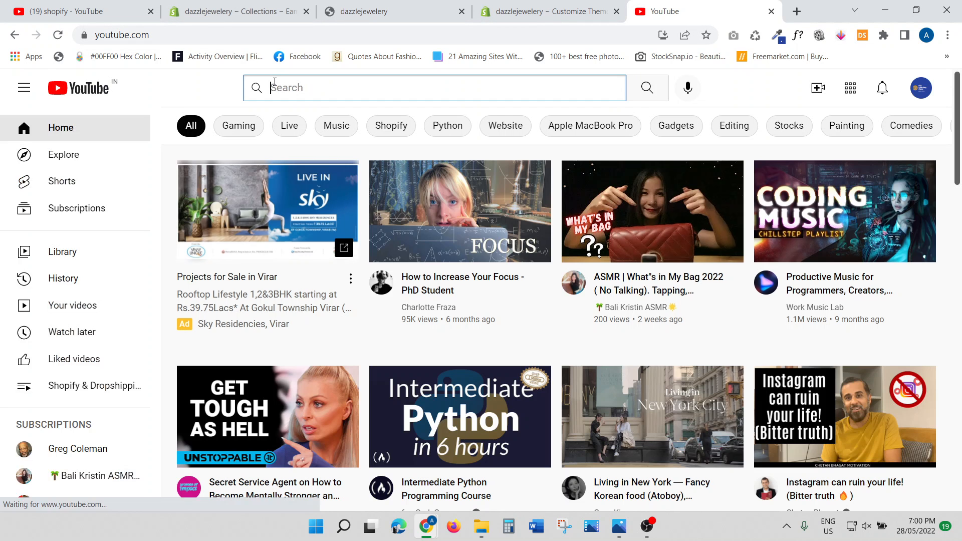
text(the)
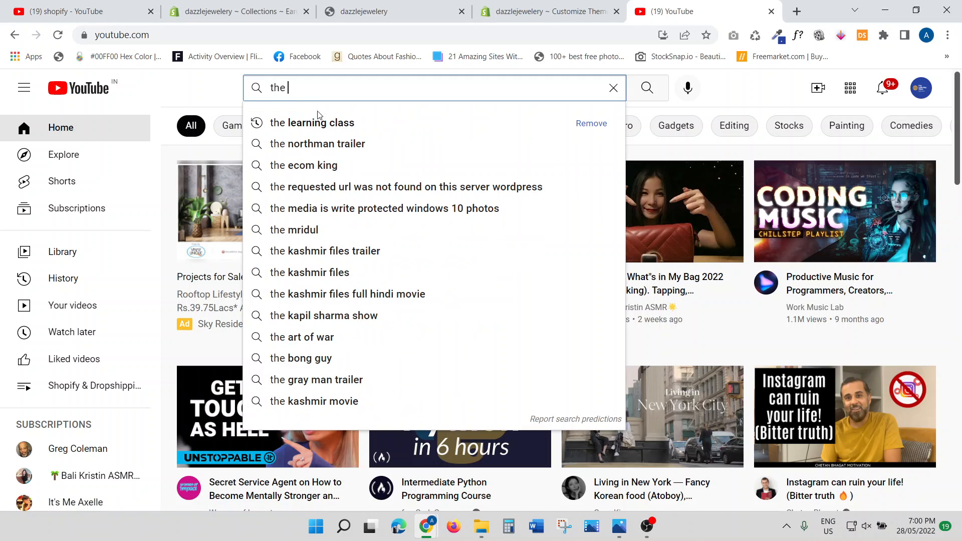
click(334, 125)
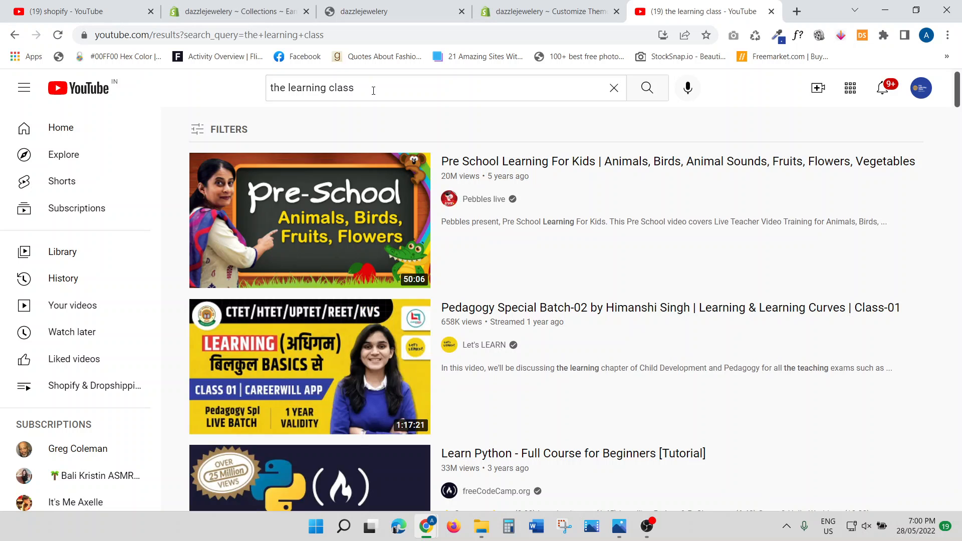
Replace the YouTube search with "dsers tutorial".
click(371, 88)
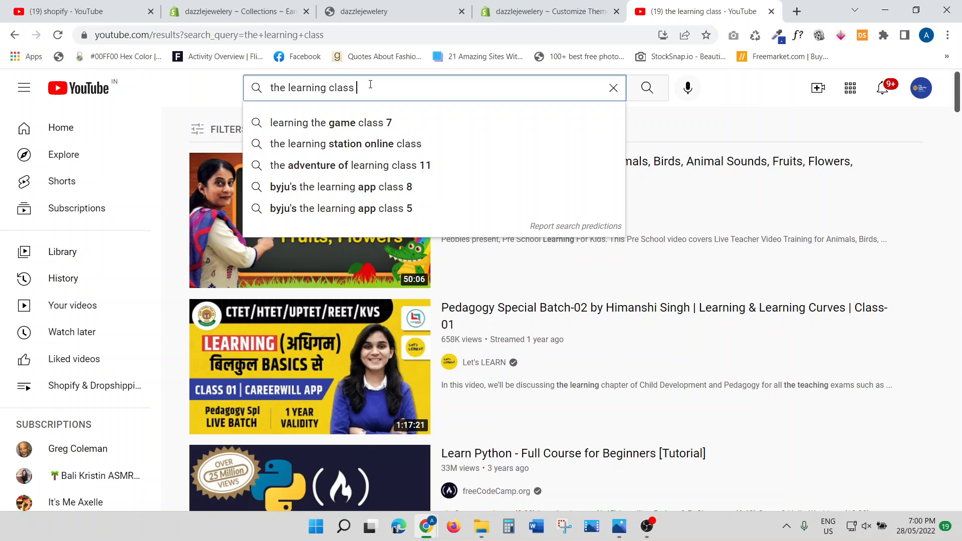
drag(364, 85, 179, 96)
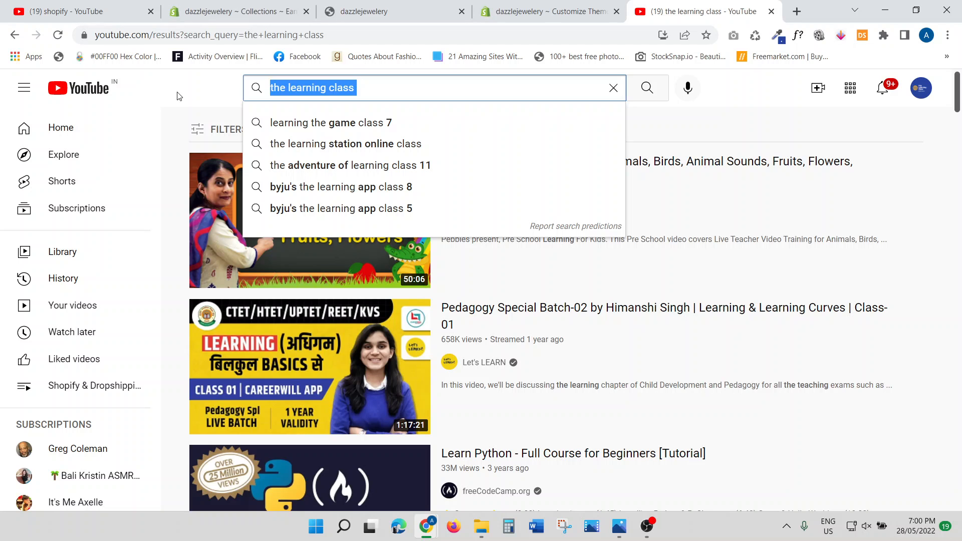
text(dsers)
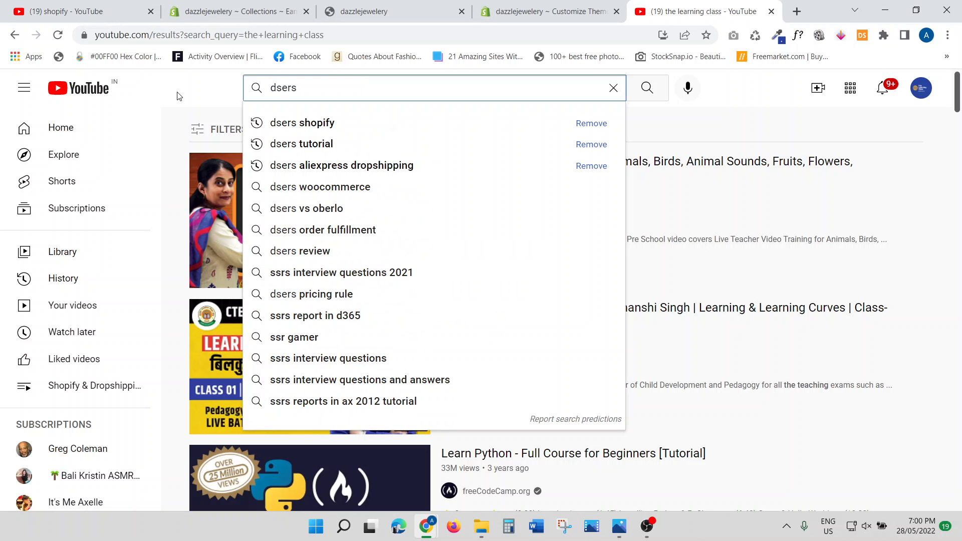
click(316, 145)
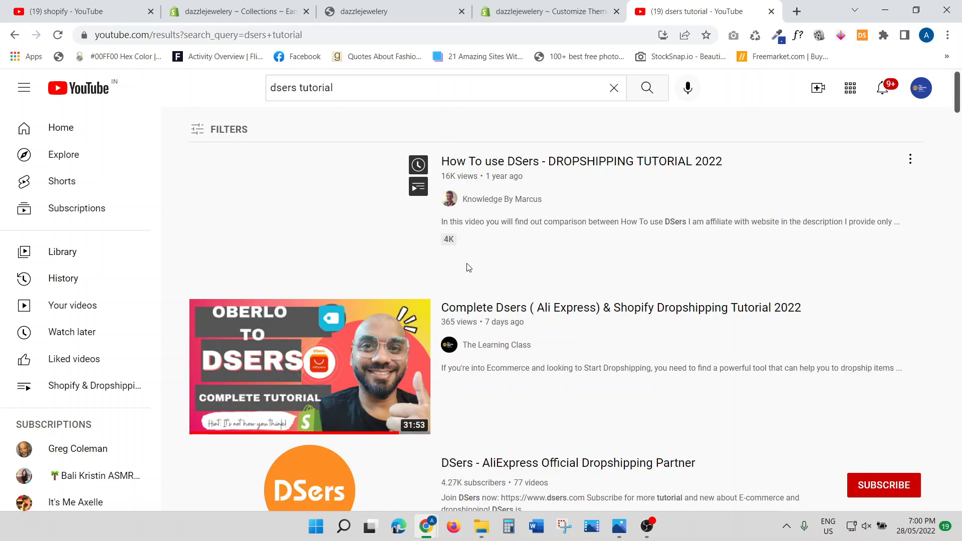
Open the video "Complete Dsers ( Ali Express) & Shopify Dropshipping Tutorial 2022", select its web address and return to the theme editor.
scroll(468, 267, down, 1)
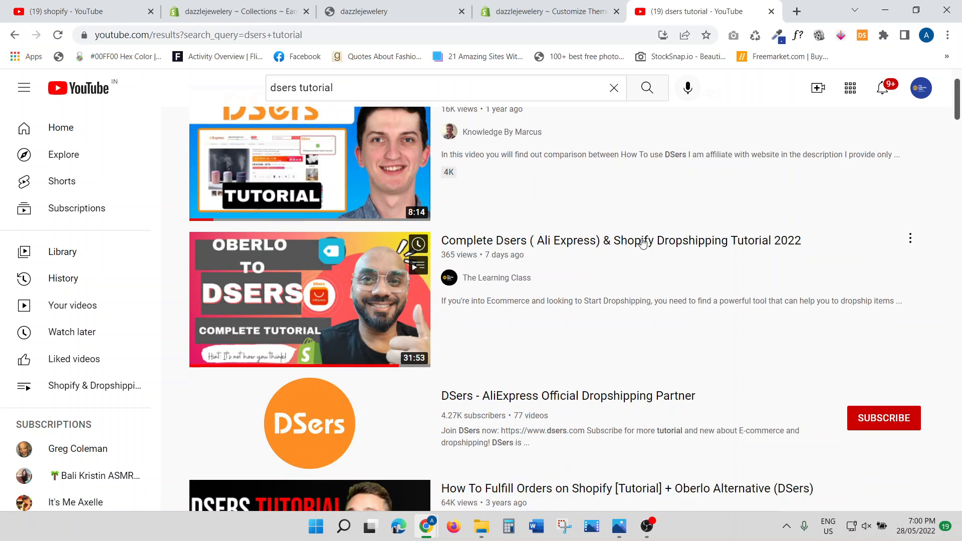
click(589, 246)
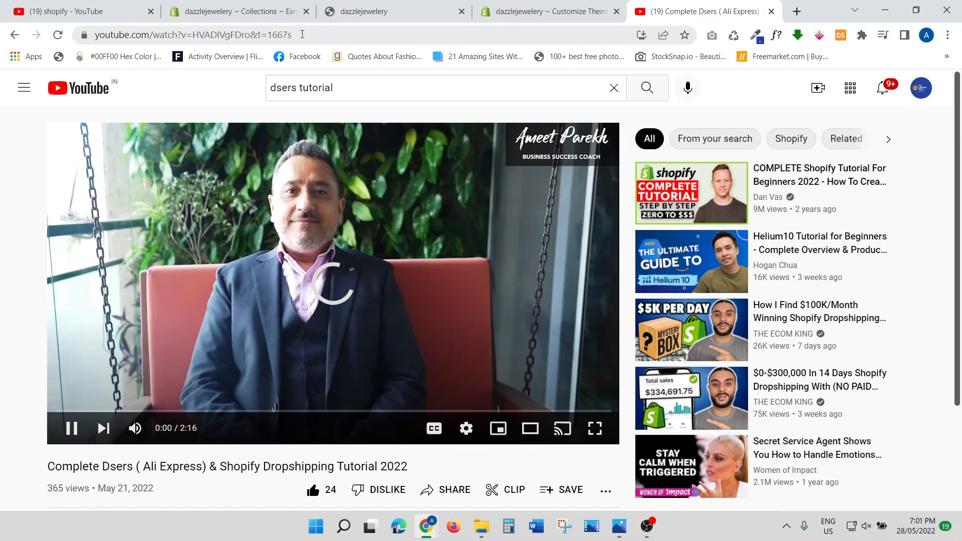
click(303, 34)
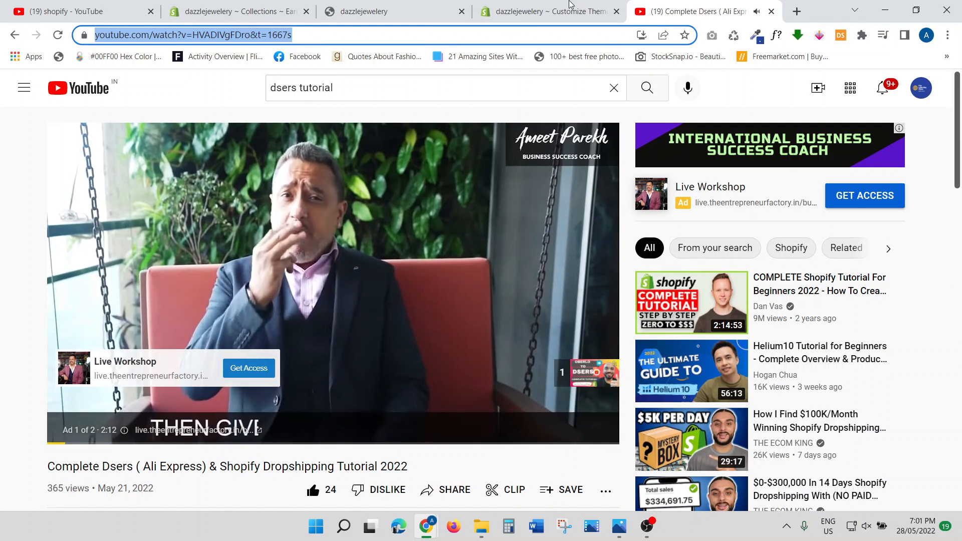
click(481, 10)
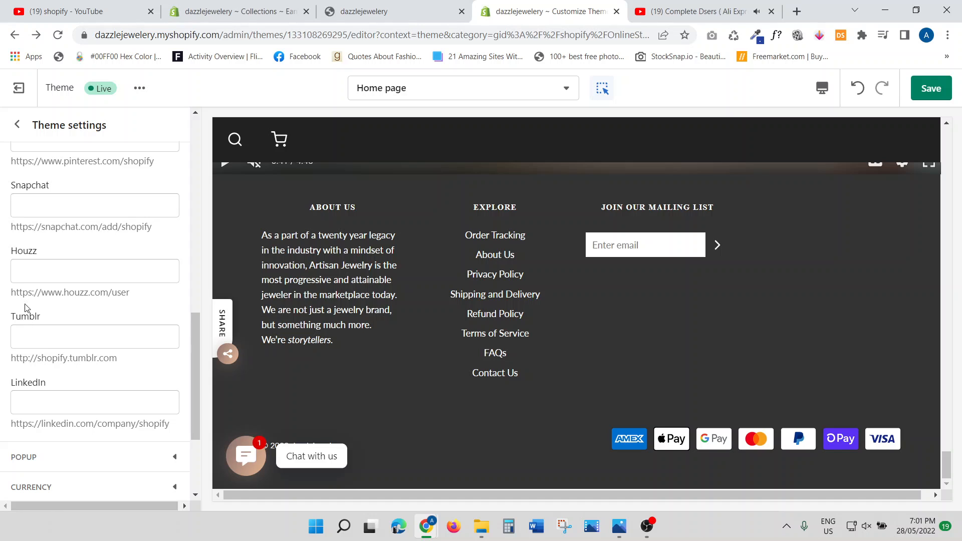
Paste the copied video link into the YouTube field of the social media settings and save the theme.
scroll(27, 363, up, 6)
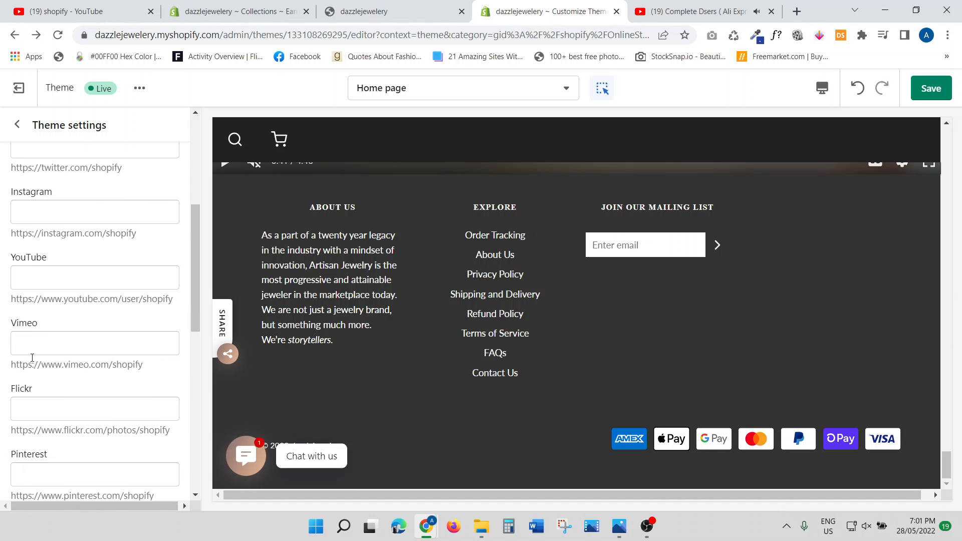
click(26, 281)
key(ctrl+v)
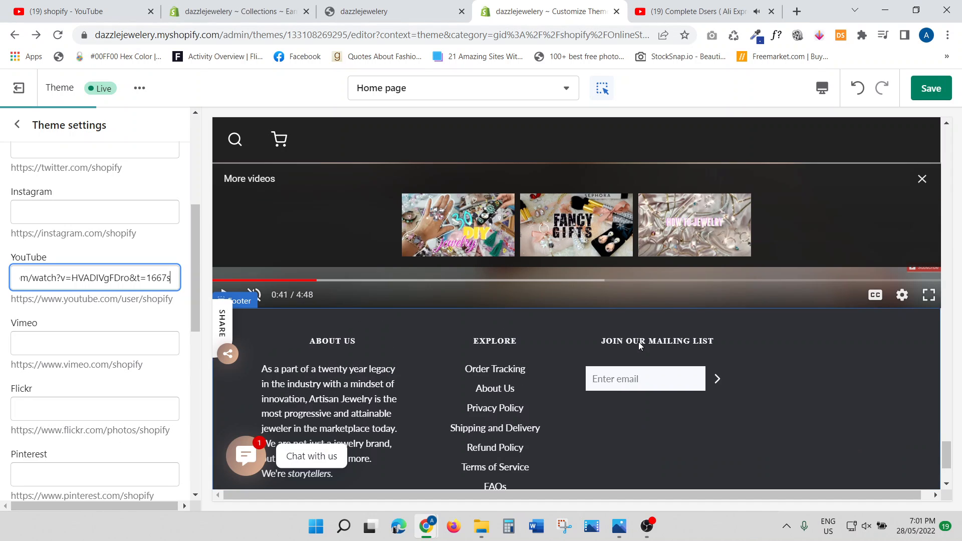
click(935, 93)
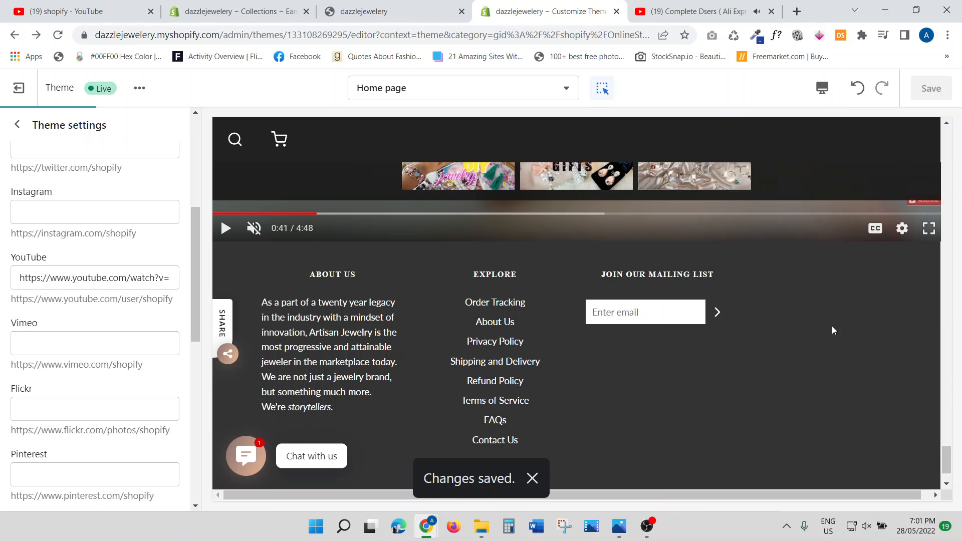
Check the video section and footer of the home page preview for the YouTube social link.
scroll(735, 316, up, 4)
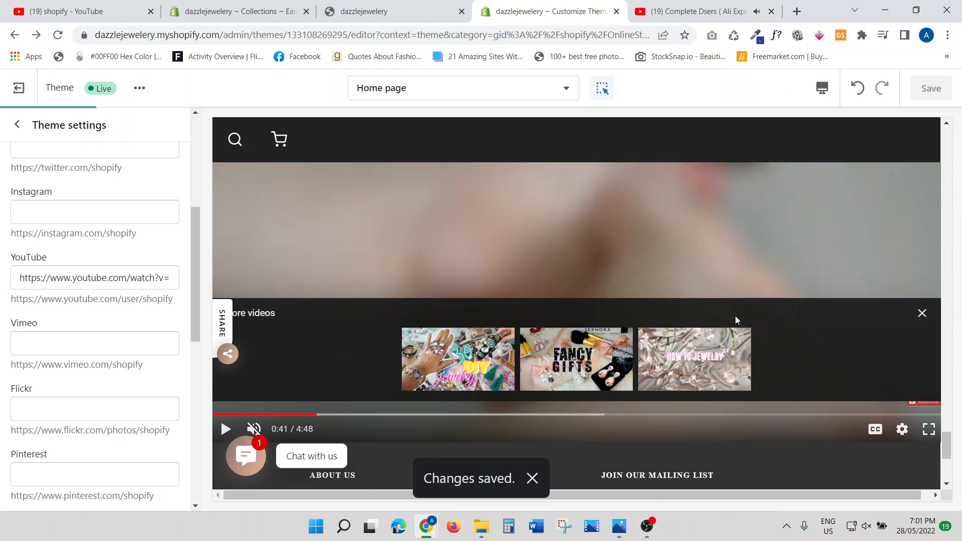
click(735, 316)
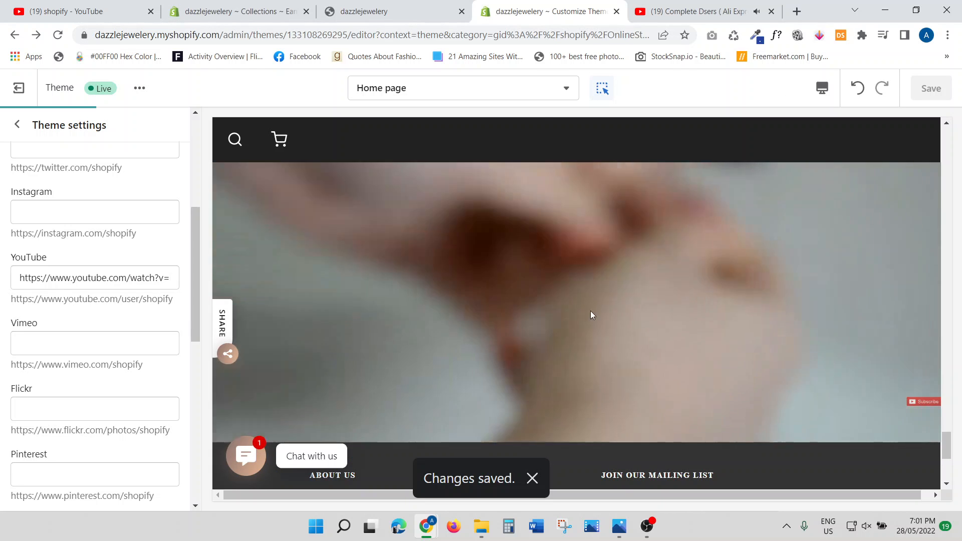
click(228, 353)
scroll(395, 343, down, 3)
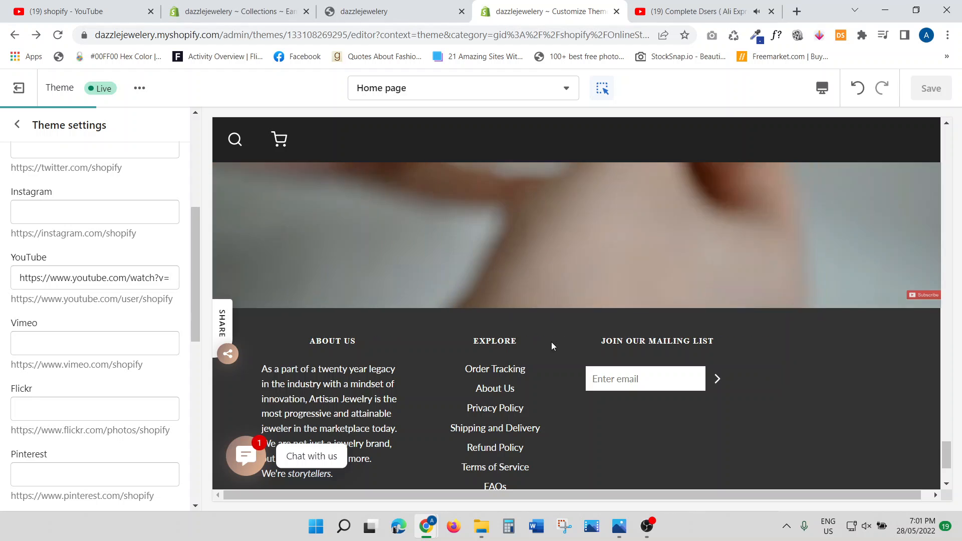
scroll(551, 341, down, 3)
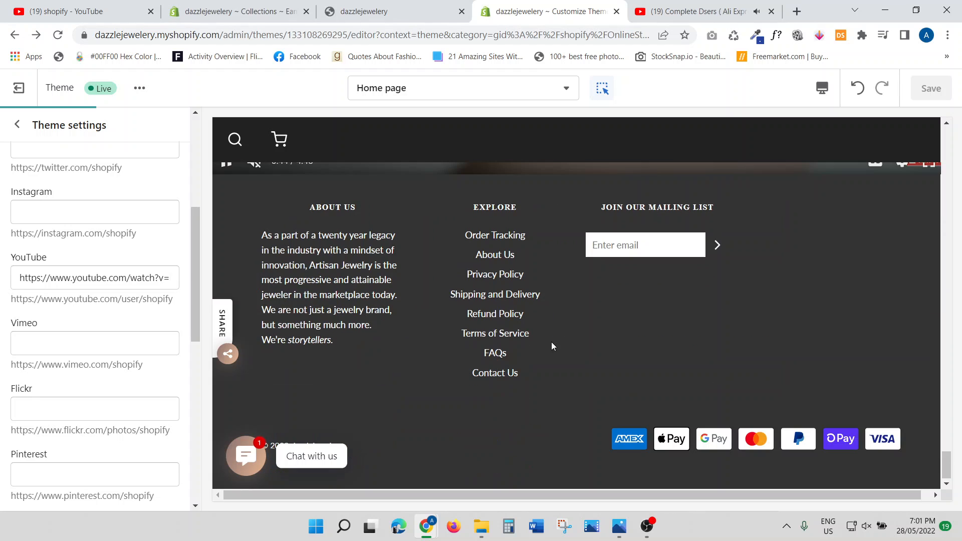
Reload the live dazzlejewelery.com page and examine its footer and video section for the YouTube social link.
click(409, 7)
click(57, 35)
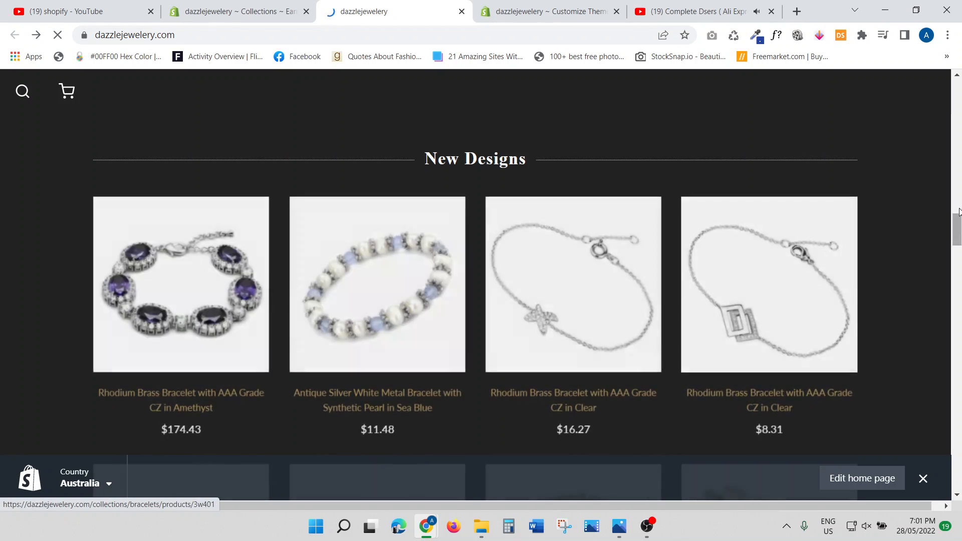
click(924, 480)
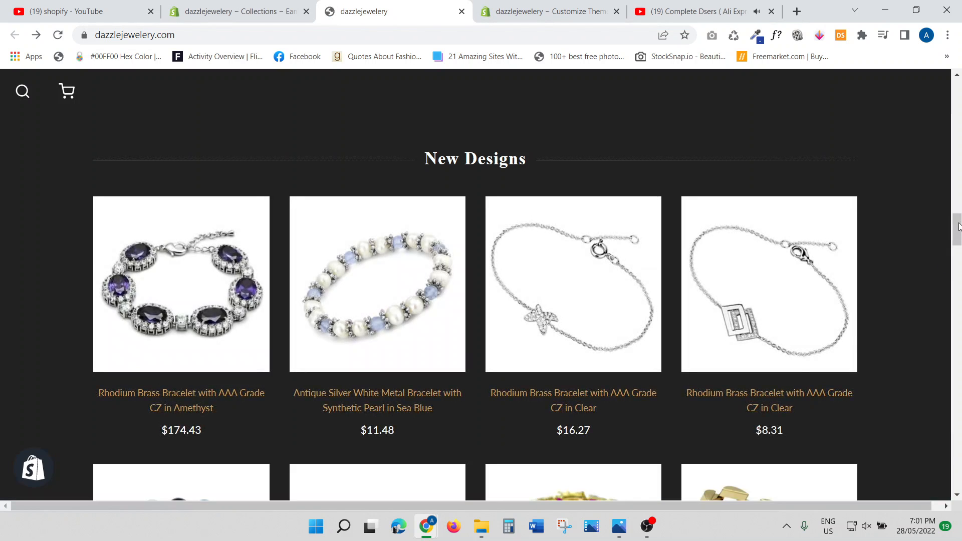
drag(958, 238, 961, 497)
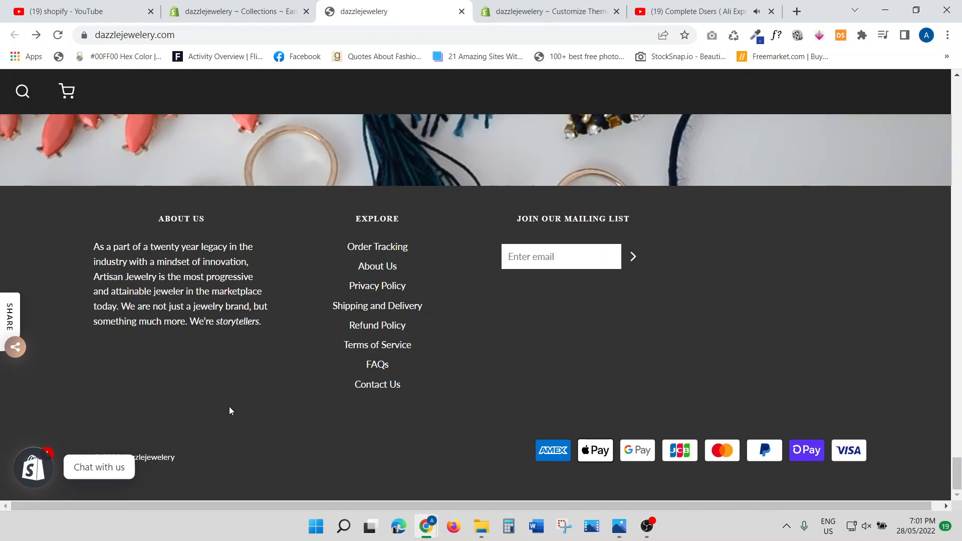
scroll(125, 424, up, 3)
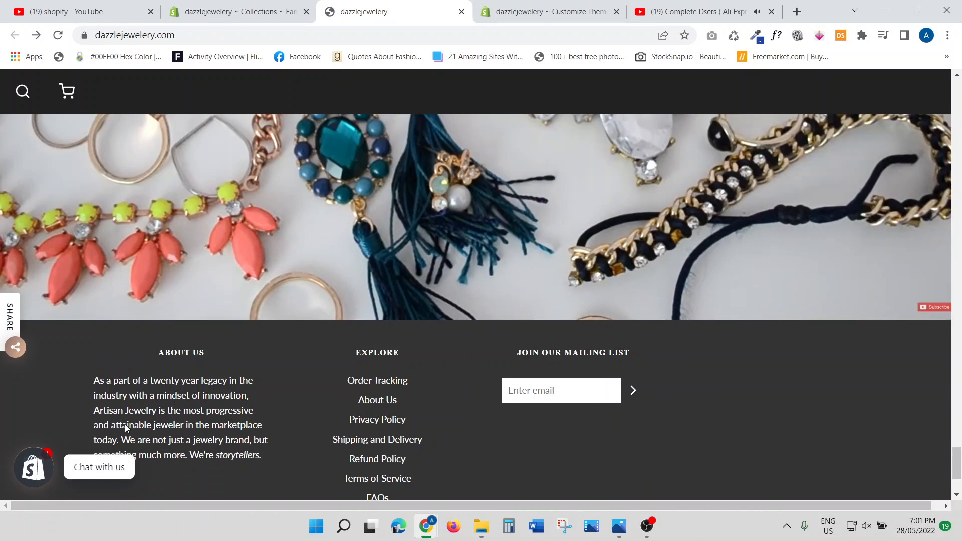
scroll(144, 421, down, 3)
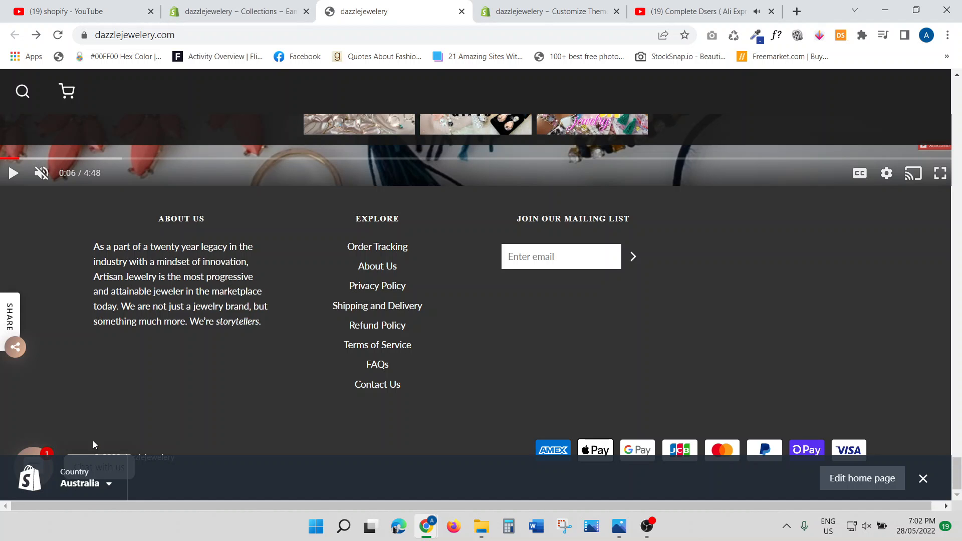
scroll(775, 318, up, 4)
scroll(775, 319, down, 4)
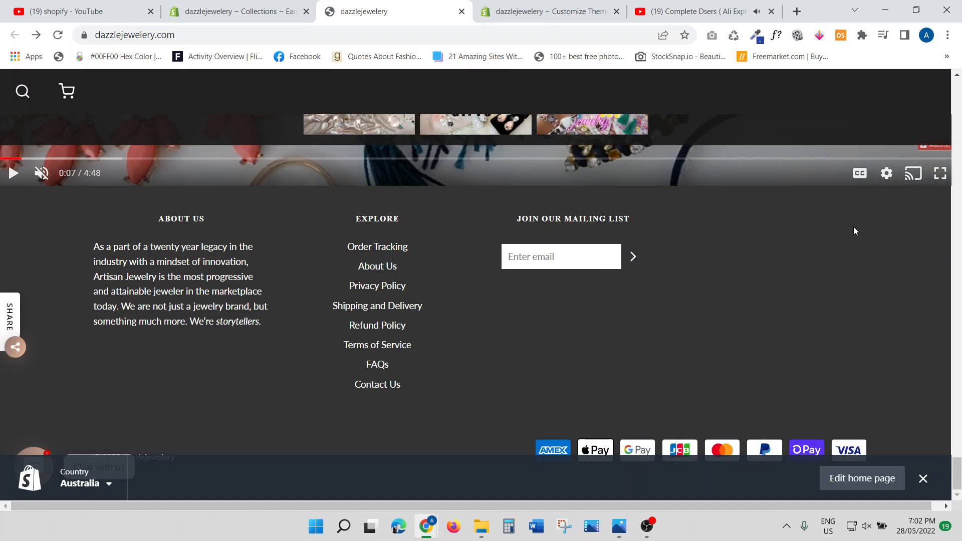
scroll(821, 336, up, 10)
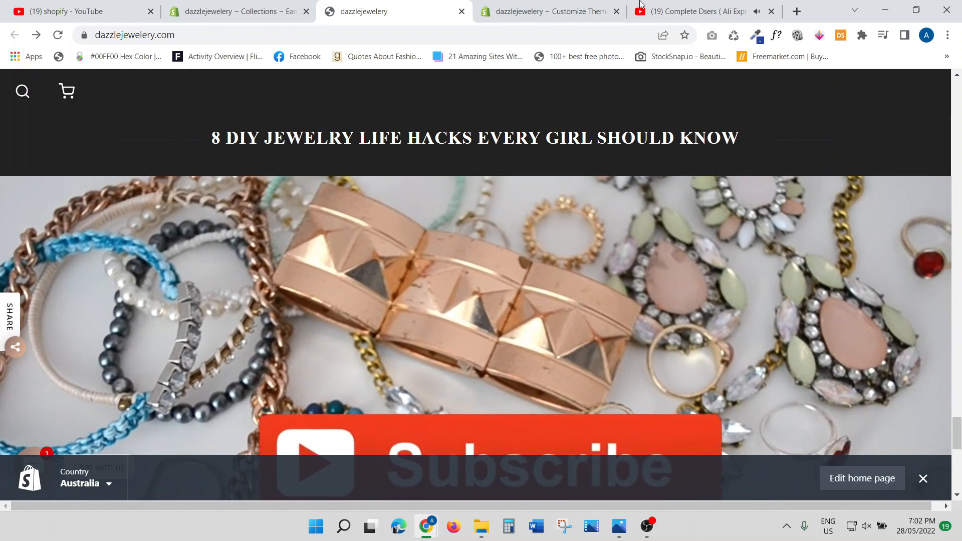
Return to the theme editor and clear the video link from the YouTube social media field.
click(694, 11)
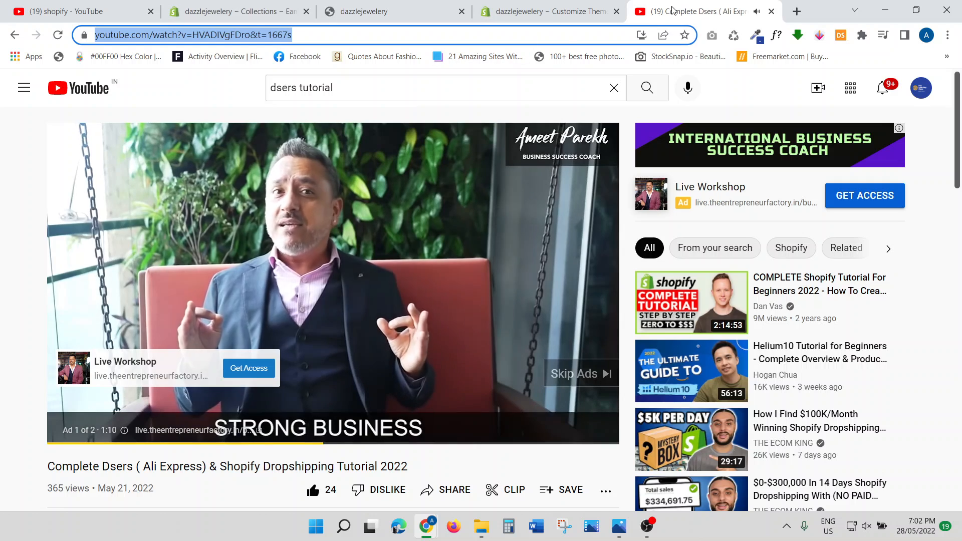
click(563, 9)
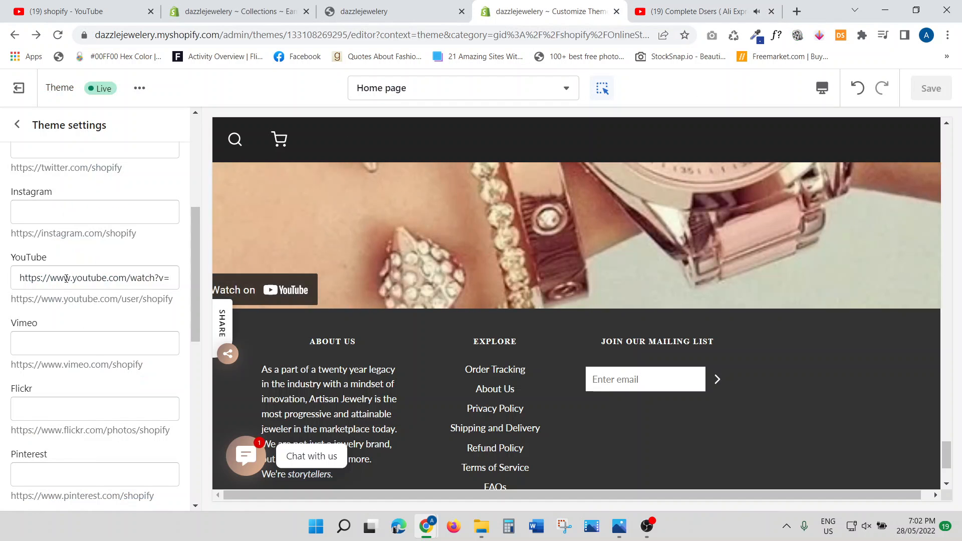
drag(17, 277, 192, 281)
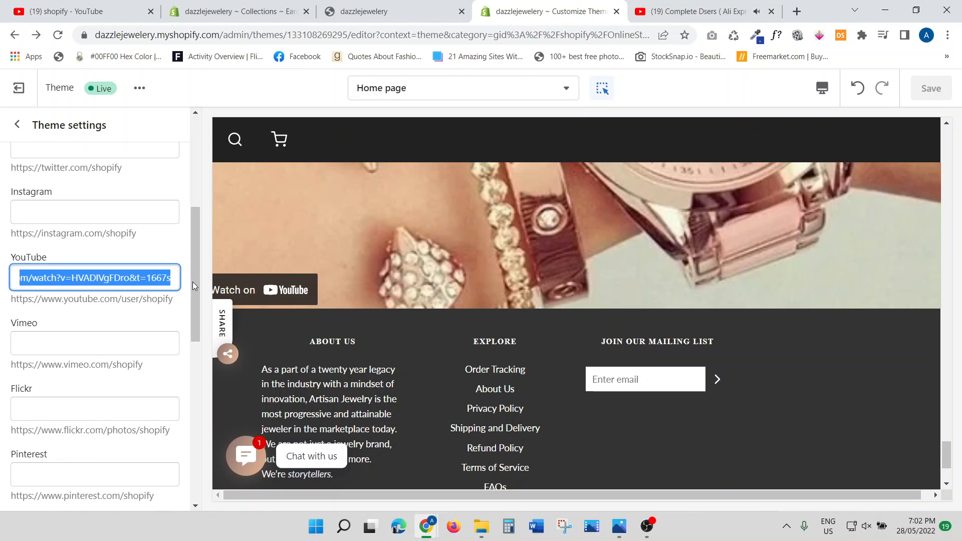
key(BackSpace)
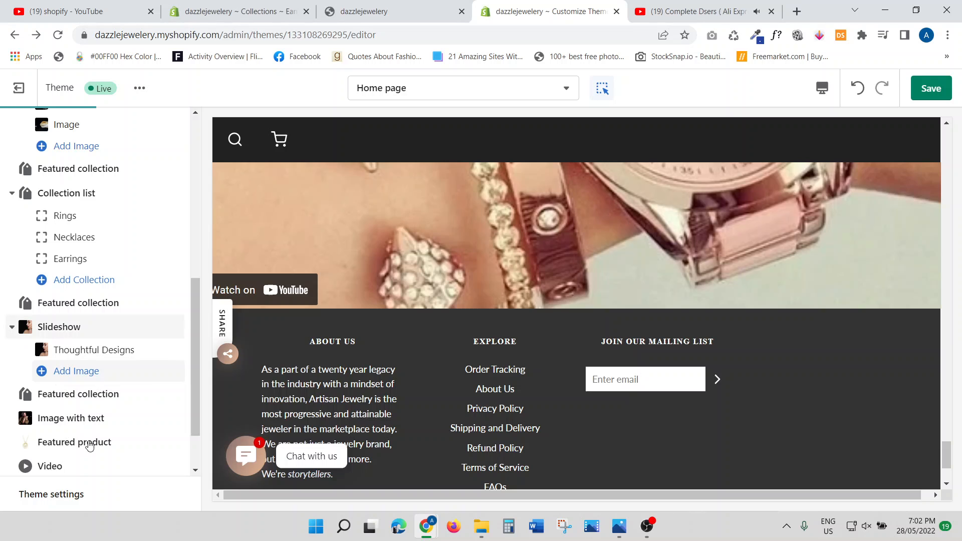
Try enabling the popup in the theme settings, turn it back off and review its image, heading and main text options.
click(80, 495)
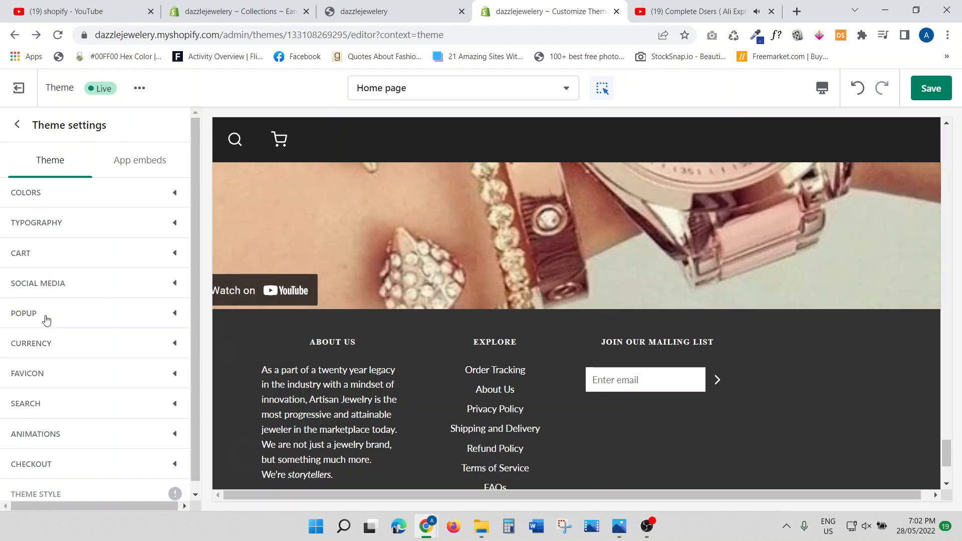
click(46, 319)
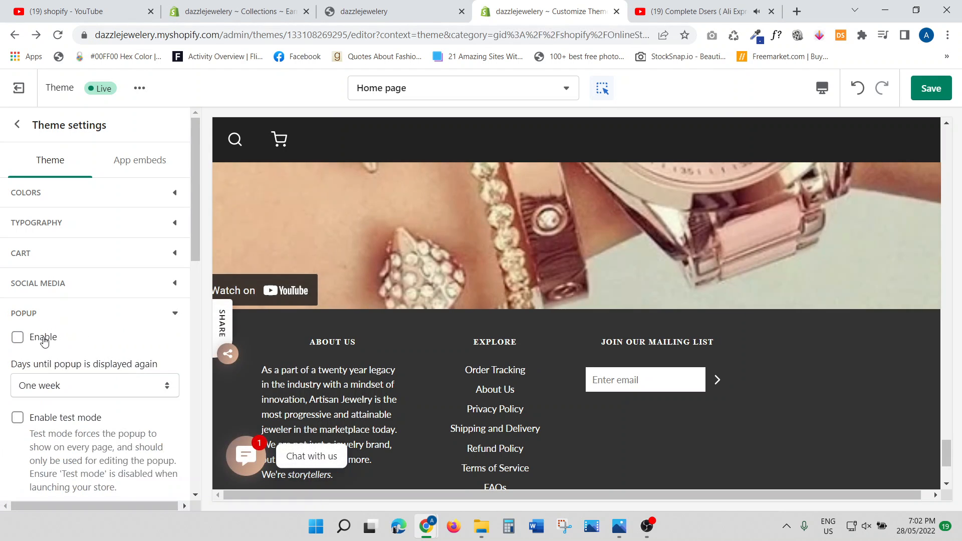
click(16, 340)
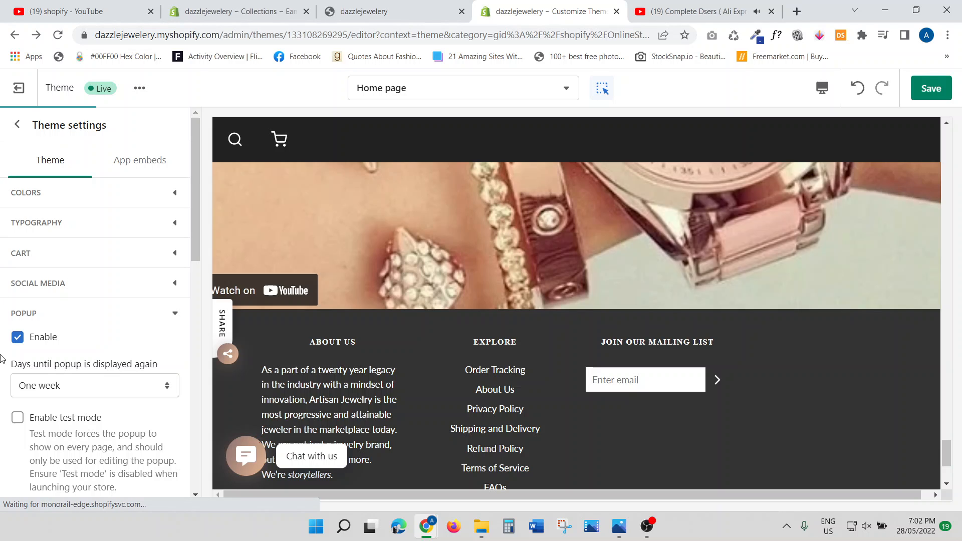
click(17, 339)
scroll(23, 346, down, 4)
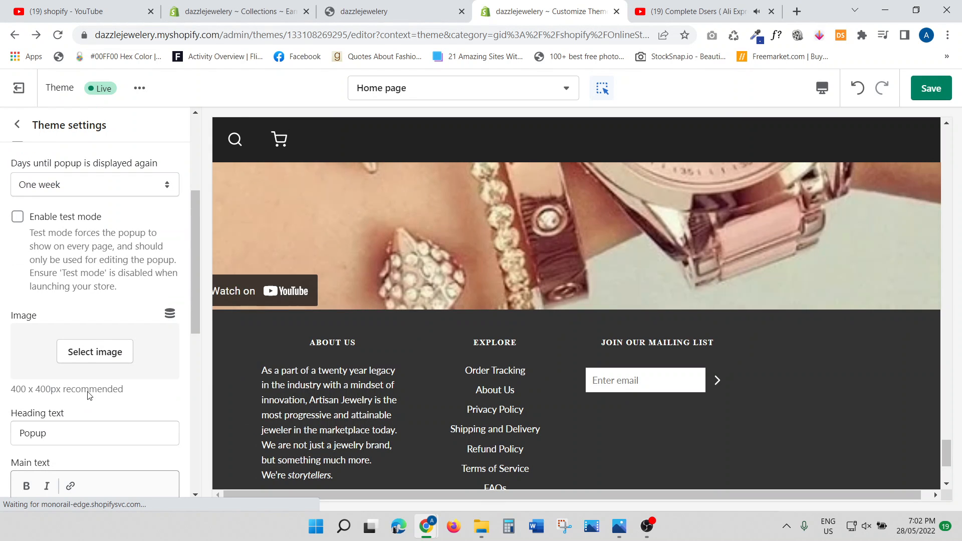
click(99, 376)
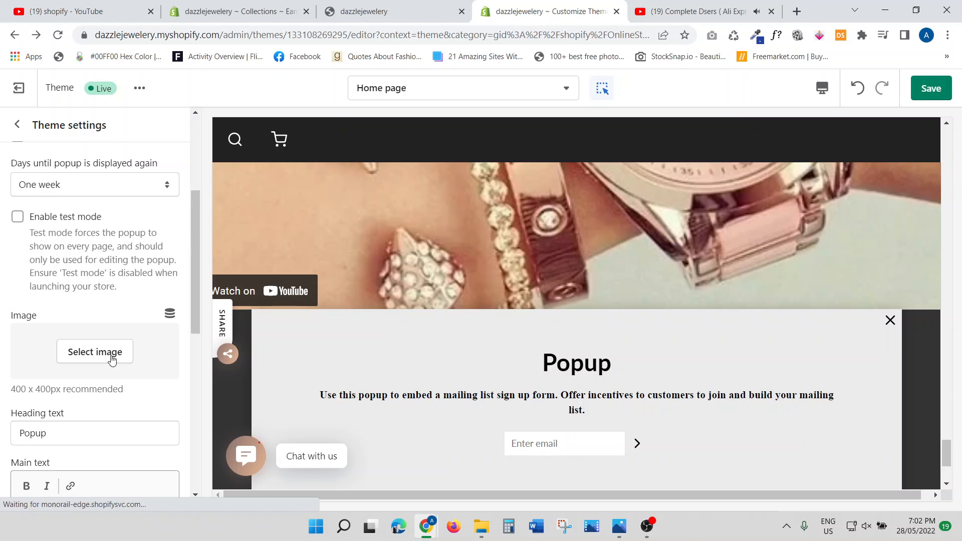
scroll(50, 169, down, 3)
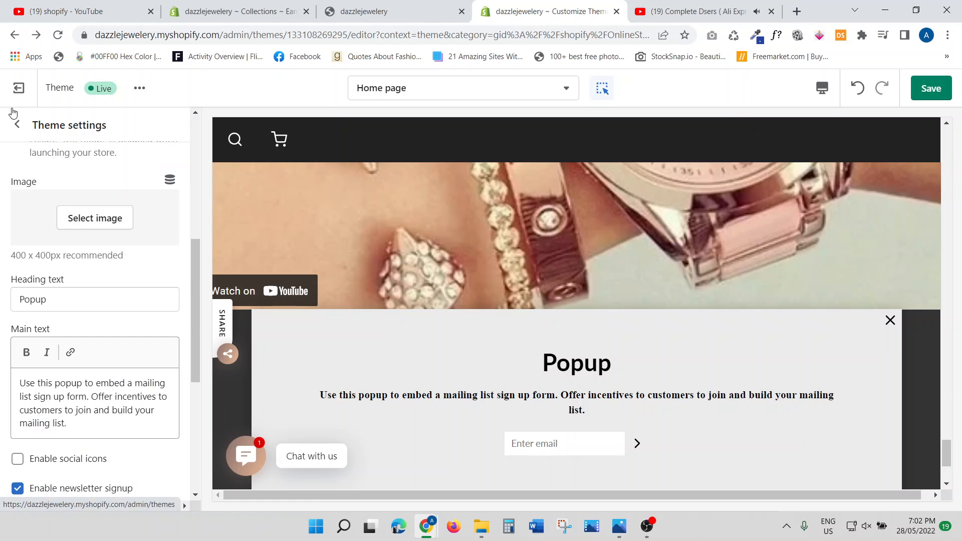
click(21, 130)
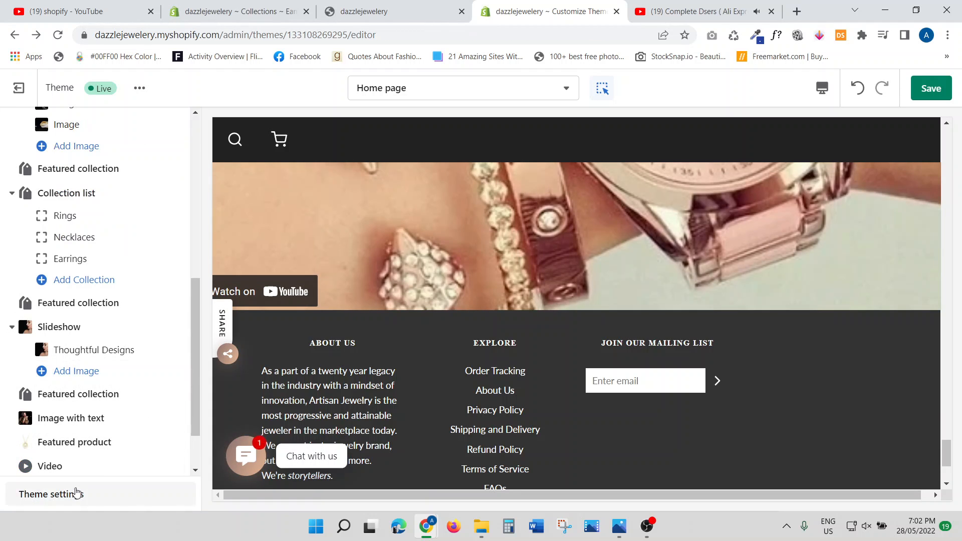
Upload the black necklace bust image from the computer, set it as the favicon in the theme settings and save.
click(72, 495)
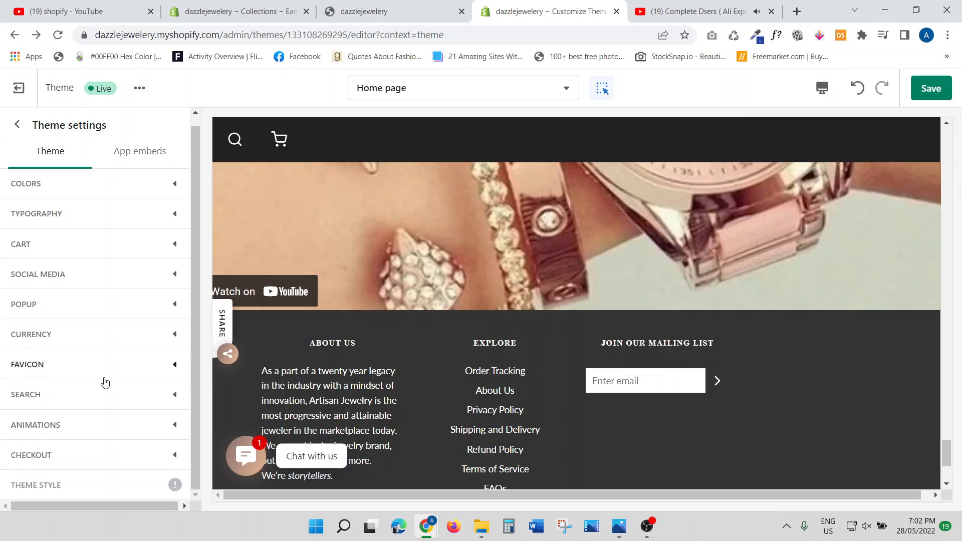
click(72, 372)
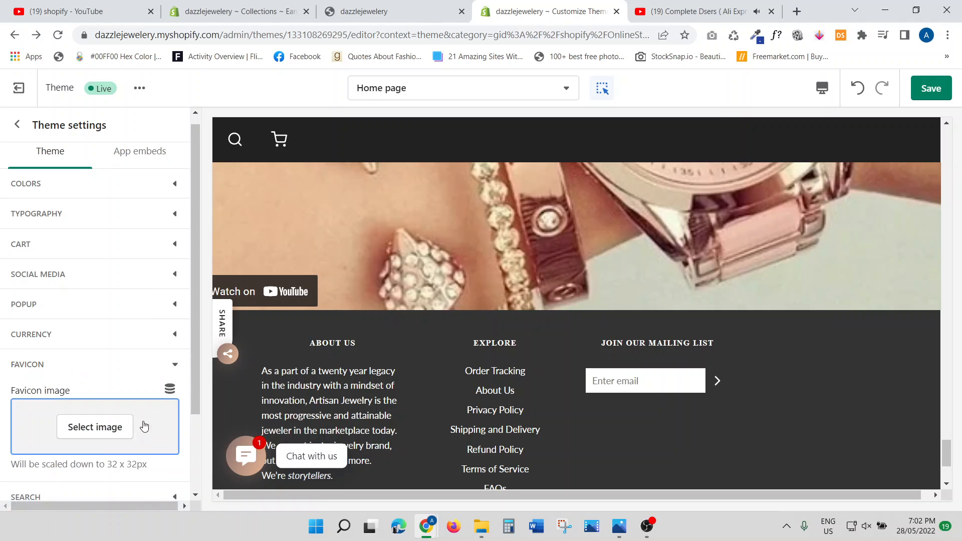
click(112, 434)
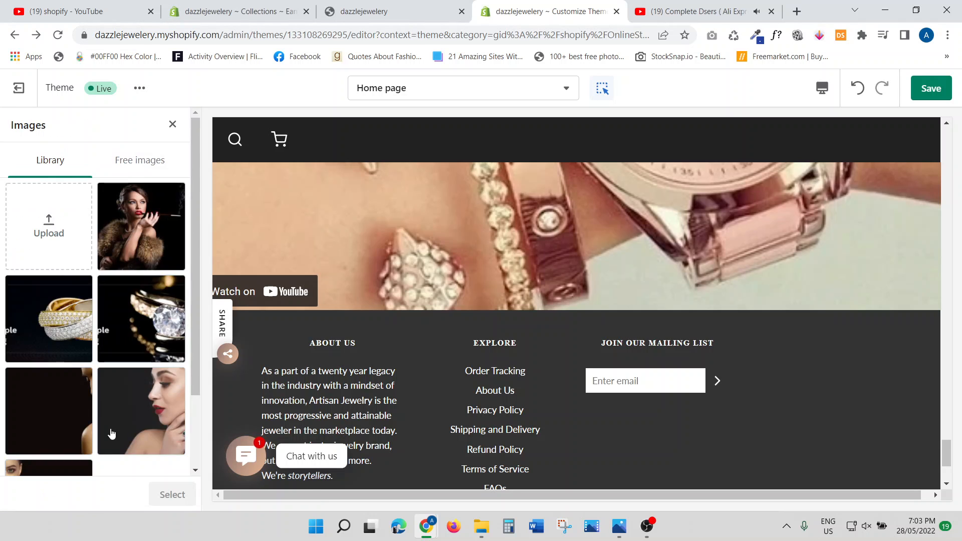
click(59, 256)
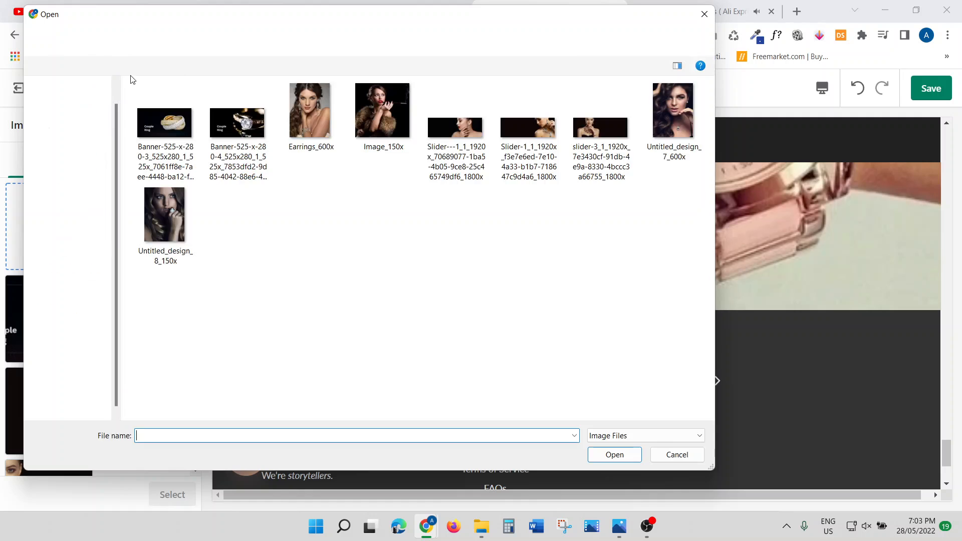
click(96, 39)
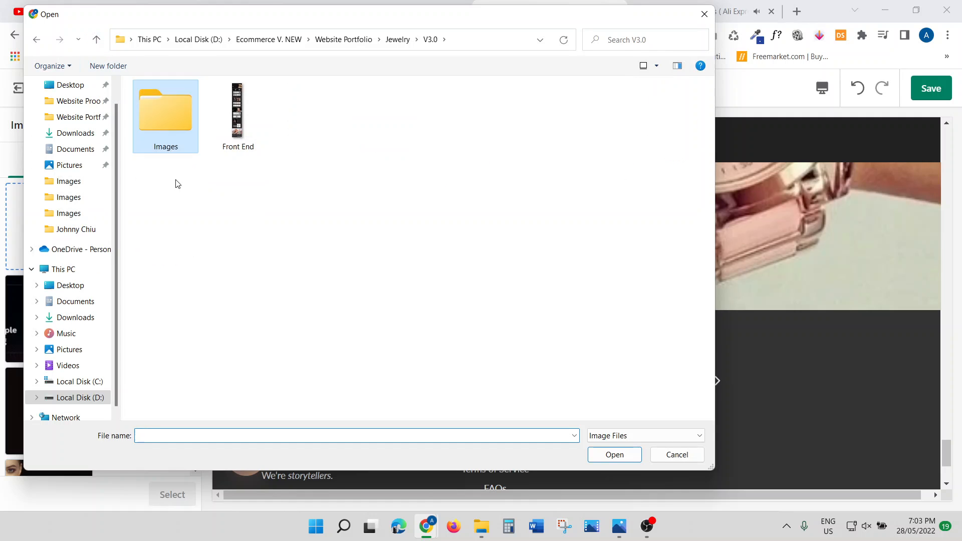
click(96, 39)
double_click(159, 209)
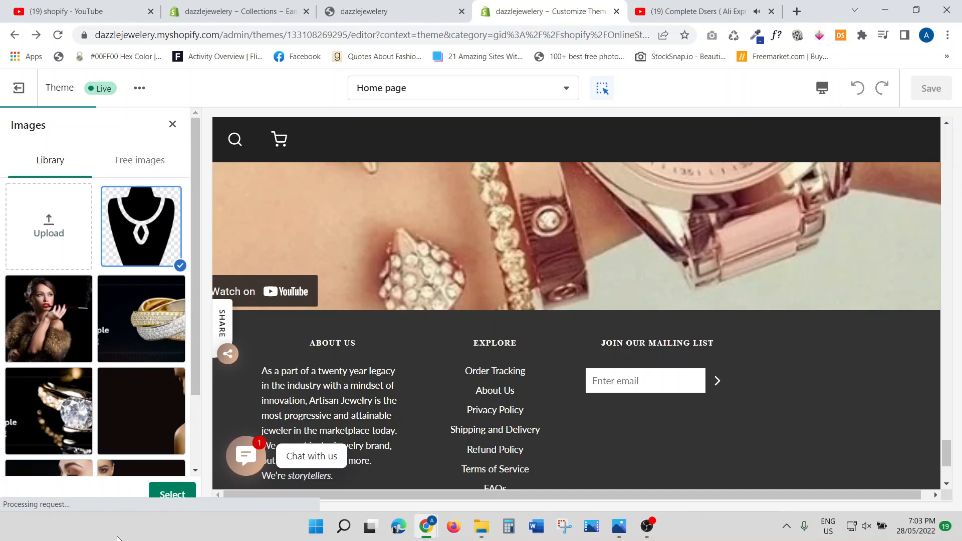
click(179, 501)
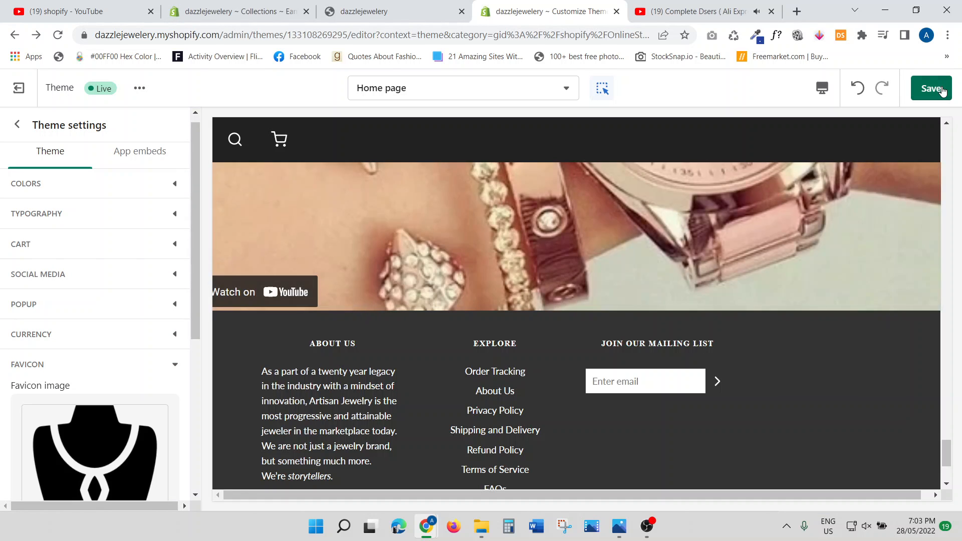
click(932, 89)
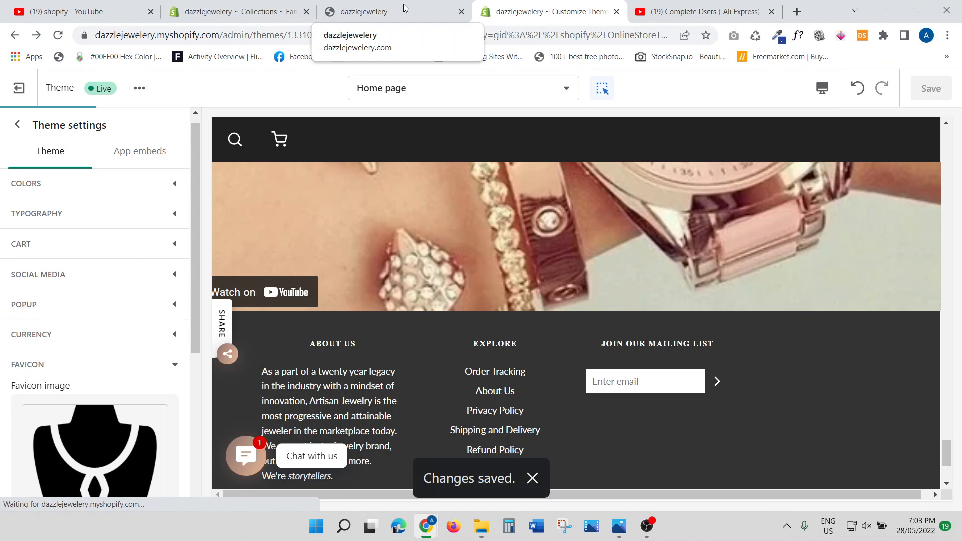
Reload the live dazzlejewelery.com page to check the new favicon.
click(404, 8)
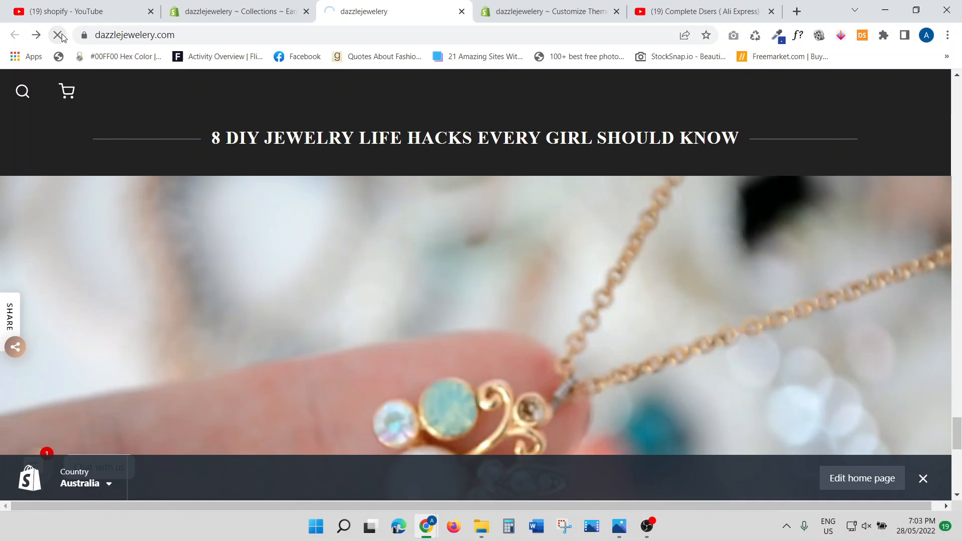
click(58, 35)
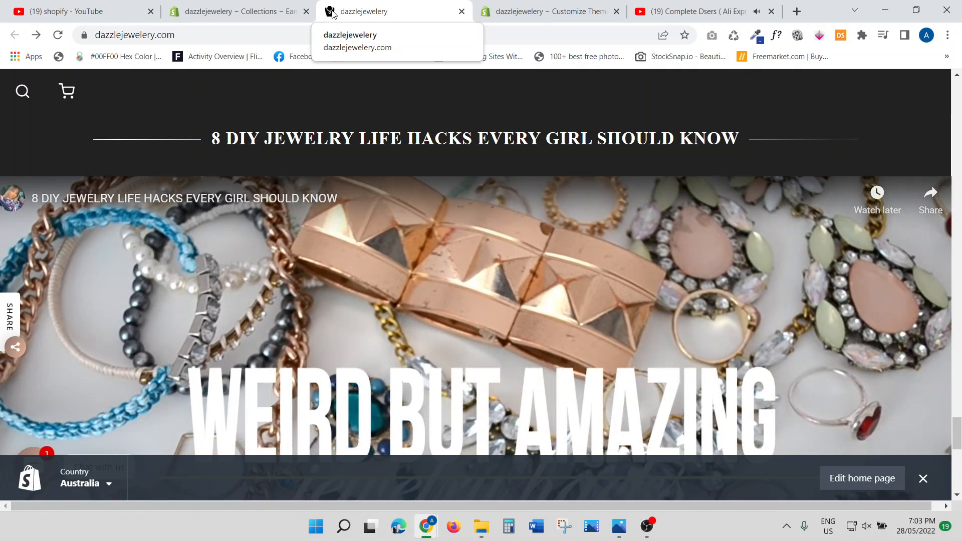
Return to the theme editor, collapse the favicon settings and look over the home page preview.
click(546, 11)
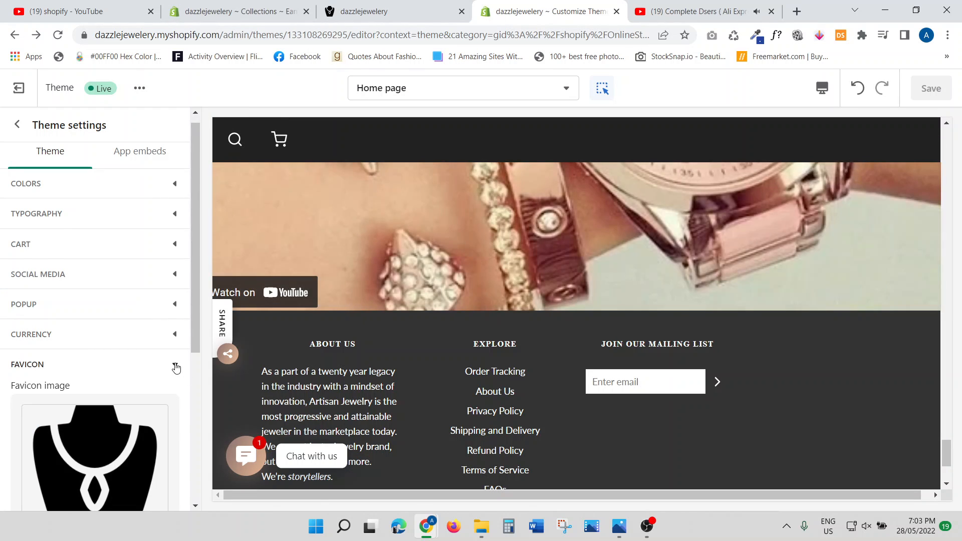
click(175, 364)
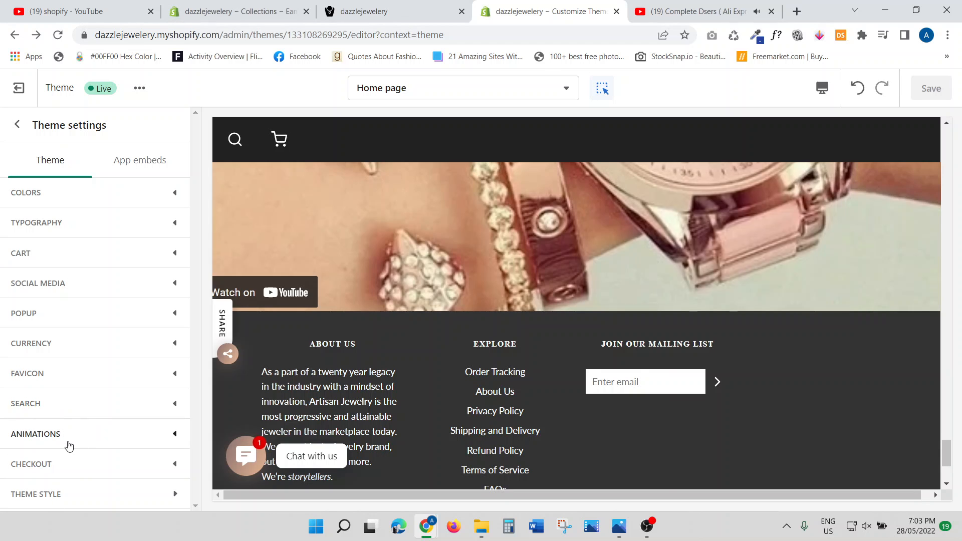
scroll(572, 399, up, 10)
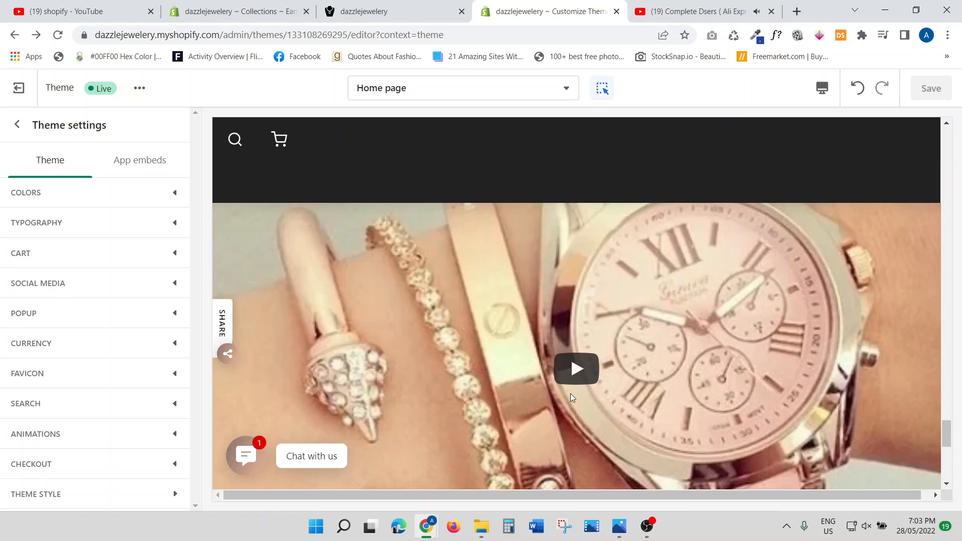
scroll(574, 398, up, 10)
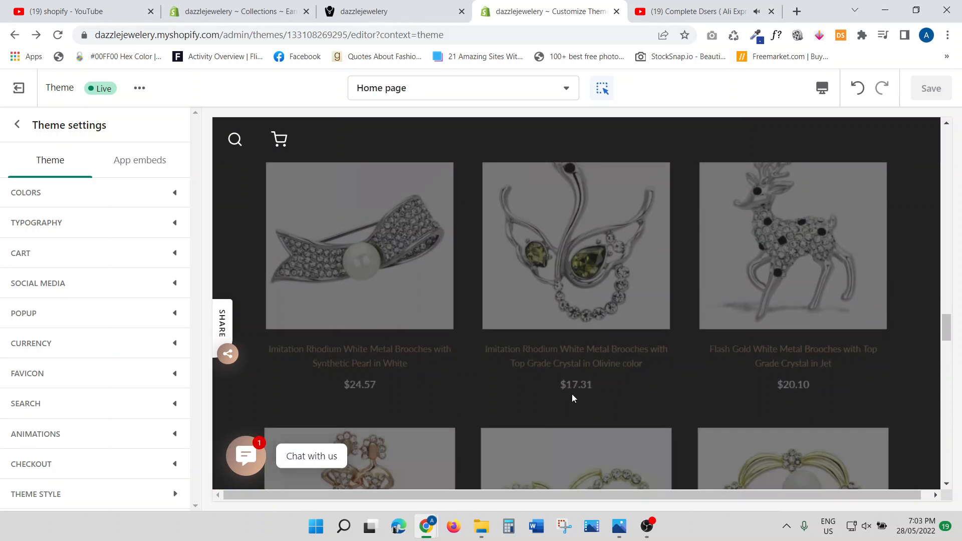
scroll(574, 398, up, 2)
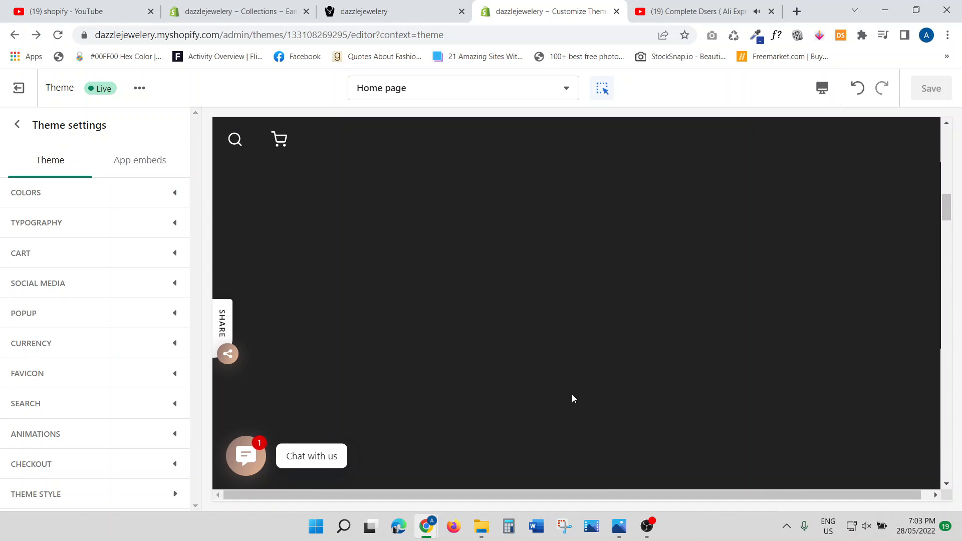
Review the live dazzlejewelery.com home page from the slideshow through the product sections and video down to the footer.
click(416, 12)
scroll(537, 314, up, 5)
scroll(538, 311, up, 10)
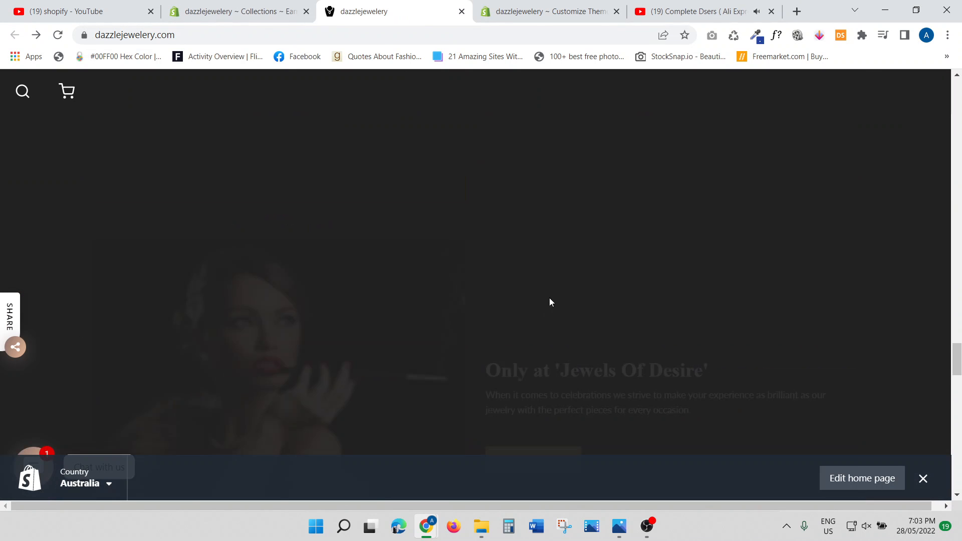
scroll(559, 299, up, 15)
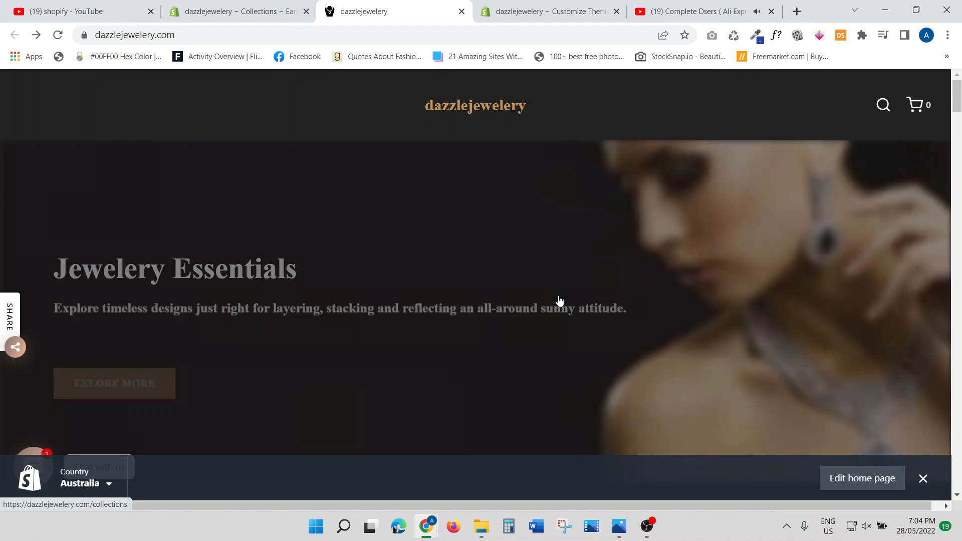
scroll(551, 298, down, 4)
scroll(546, 296, down, 4)
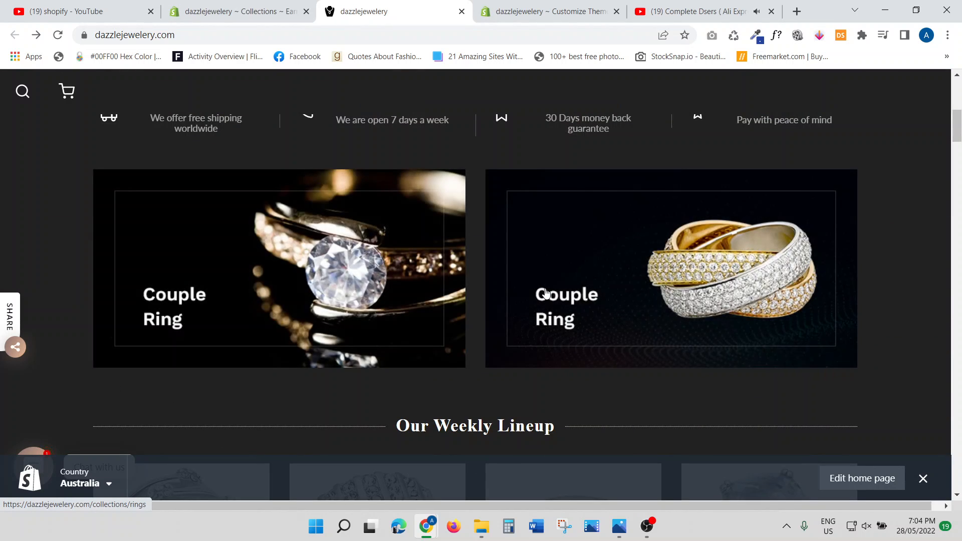
scroll(546, 293, down, 5)
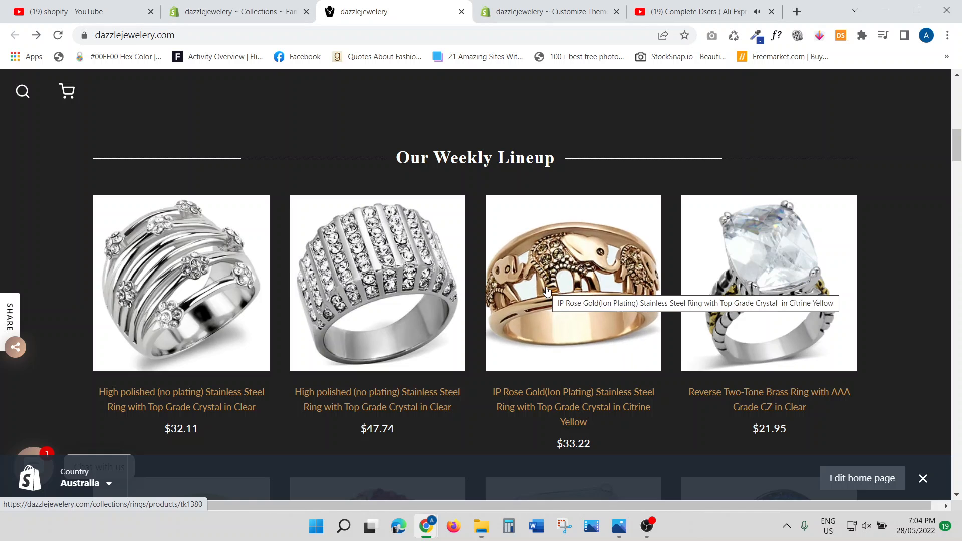
scroll(546, 292, down, 7)
scroll(547, 290, down, 8)
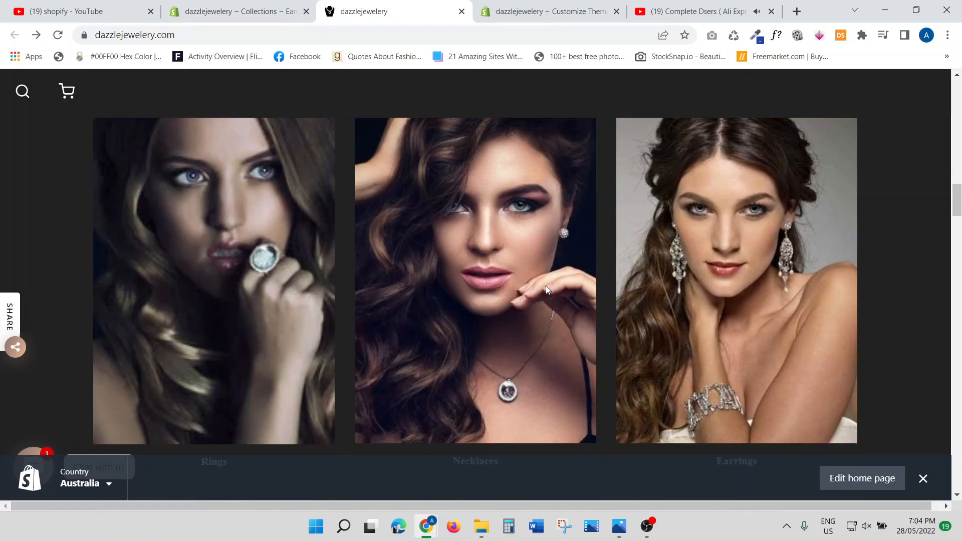
scroll(547, 290, down, 5)
scroll(547, 291, down, 15)
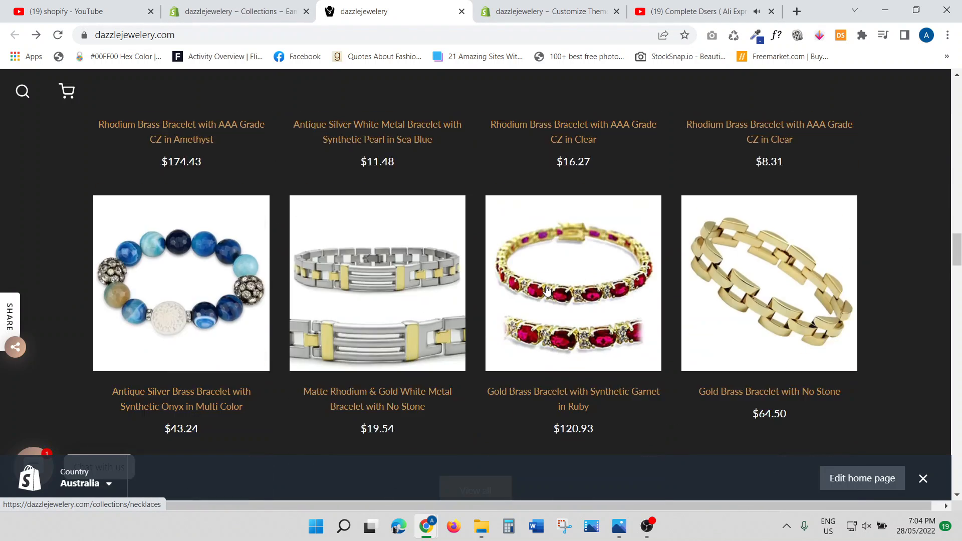
scroll(547, 289, down, 18)
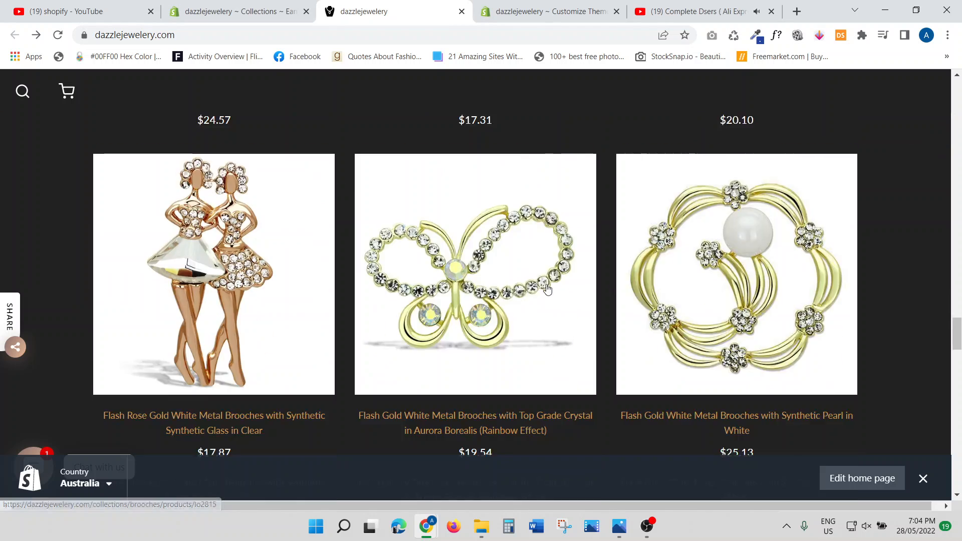
scroll(547, 288, down, 15)
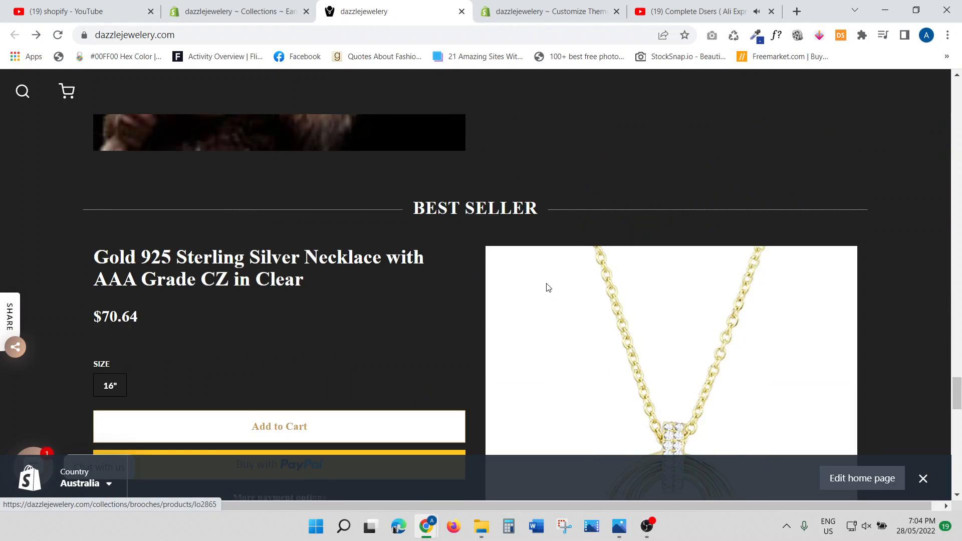
scroll(546, 284, down, 12)
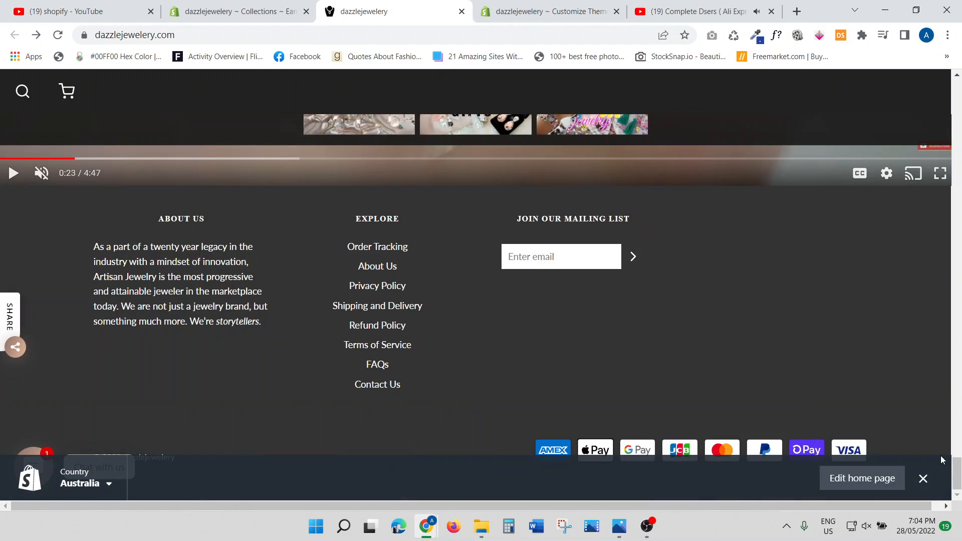
Dismiss the store preview bar on the live page and review the home page from the footer back up to the slideshow.
click(923, 479)
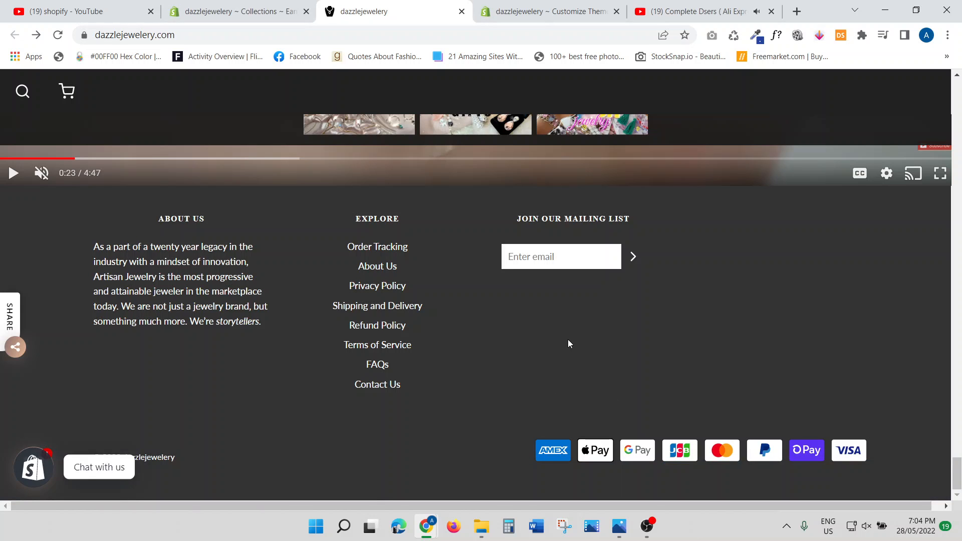
scroll(569, 341, up, 3)
scroll(568, 342, up, 15)
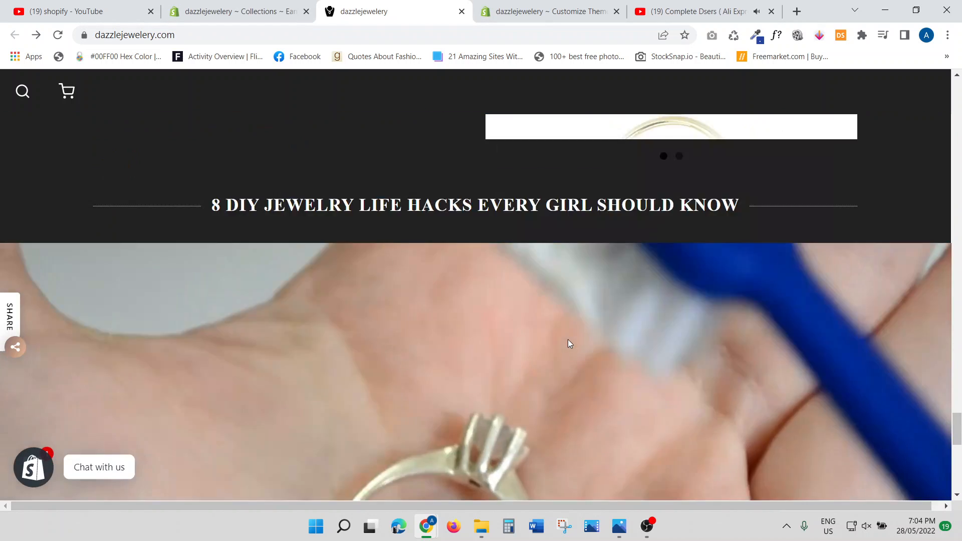
scroll(569, 344, up, 12)
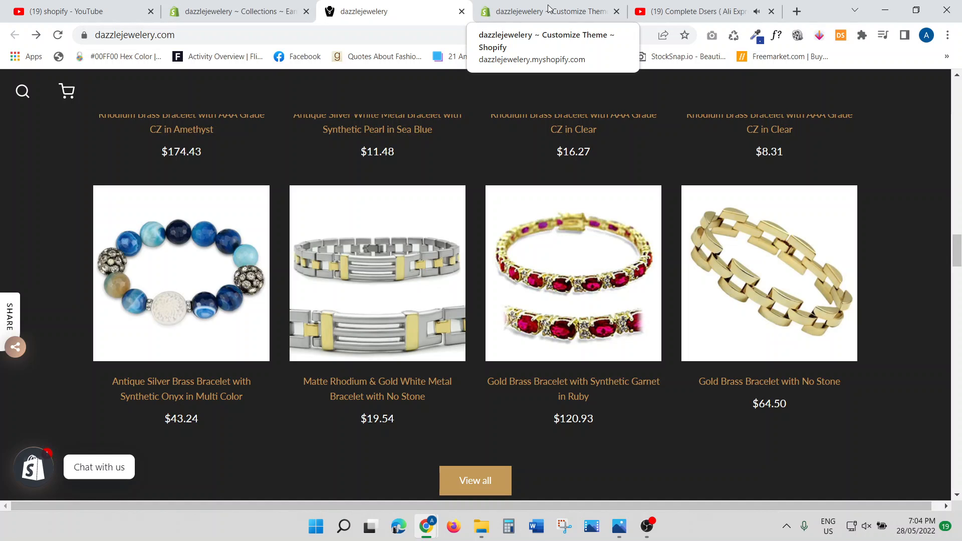
scroll(857, 307, up, 15)
scroll(857, 307, down, 6)
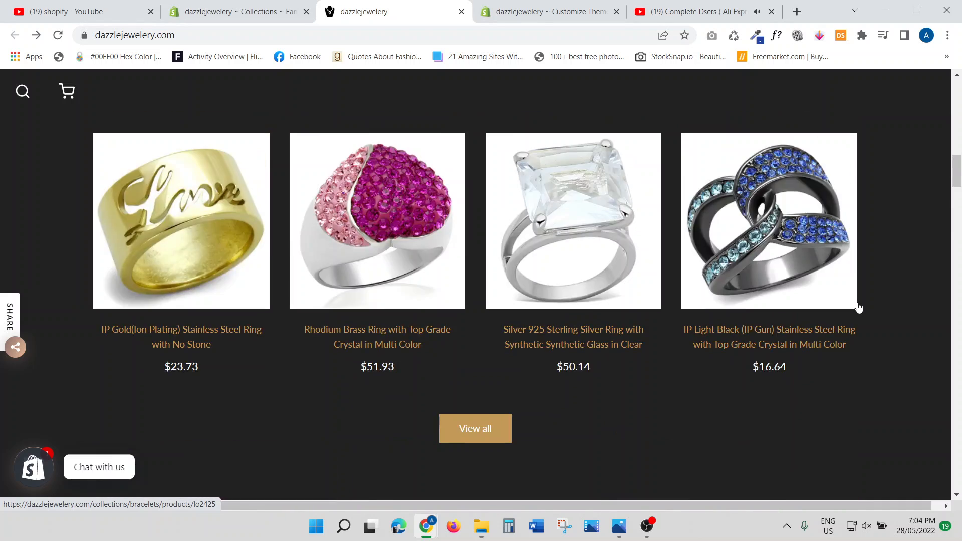
scroll(858, 307, up, 15)
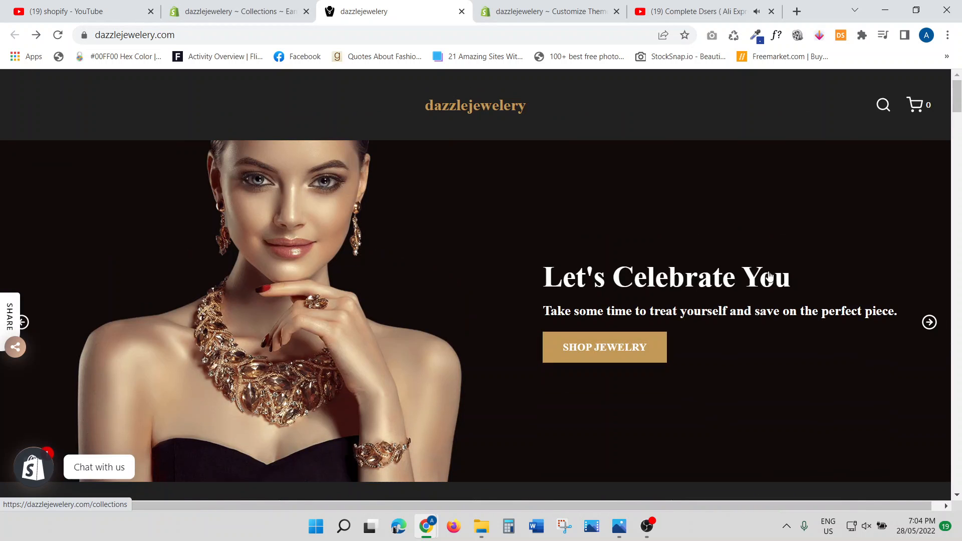
Return to the theme editor and leave the theme settings for the Slideshow entries in the Home page section list.
click(527, 3)
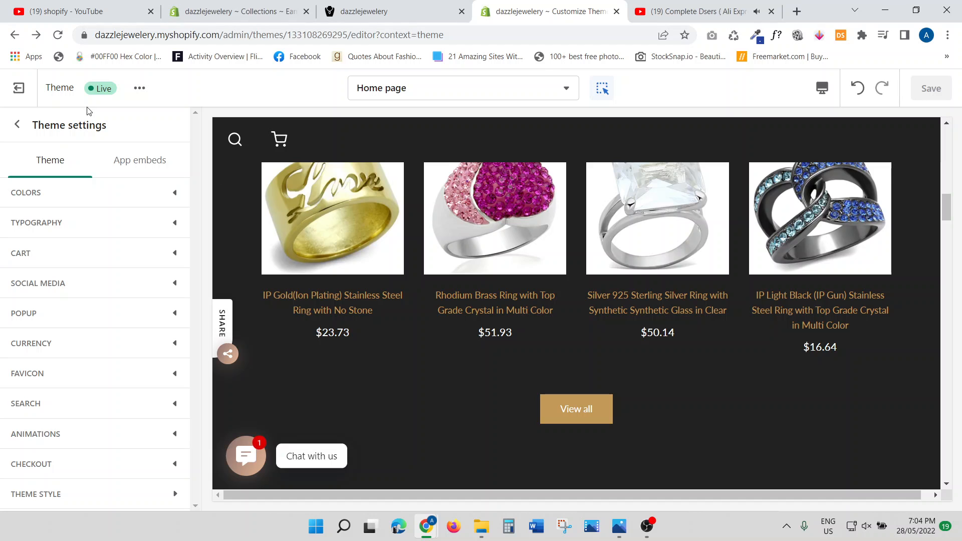
click(17, 124)
scroll(70, 264, up, 10)
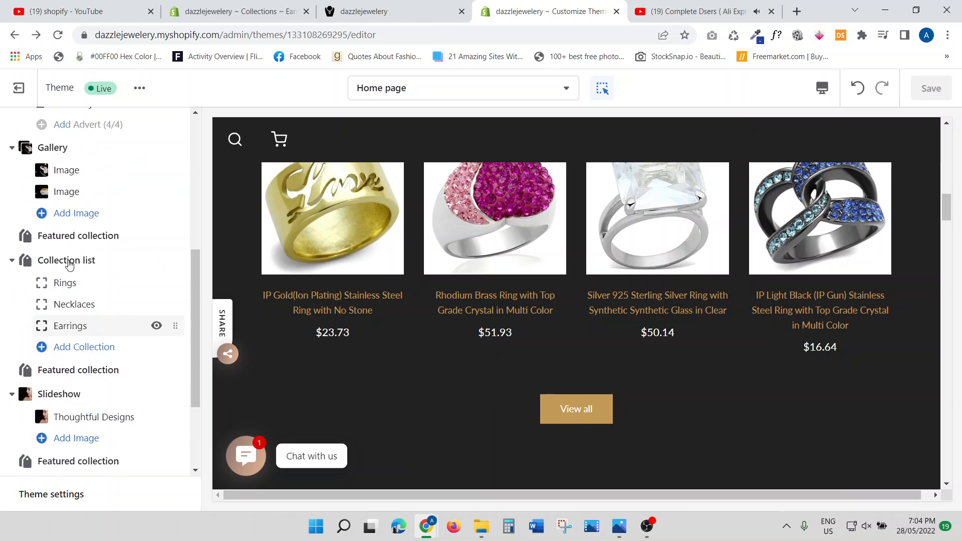
mouse_move(70, 264)
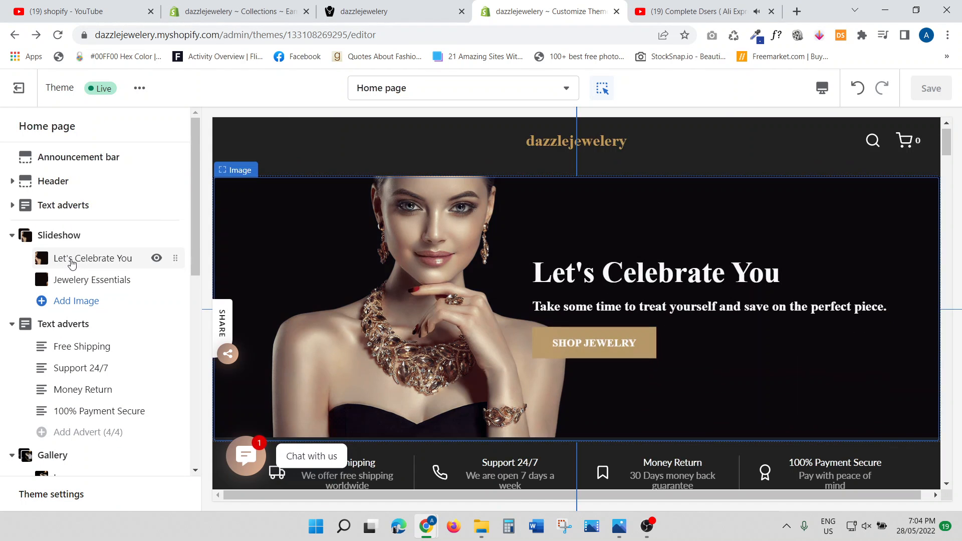